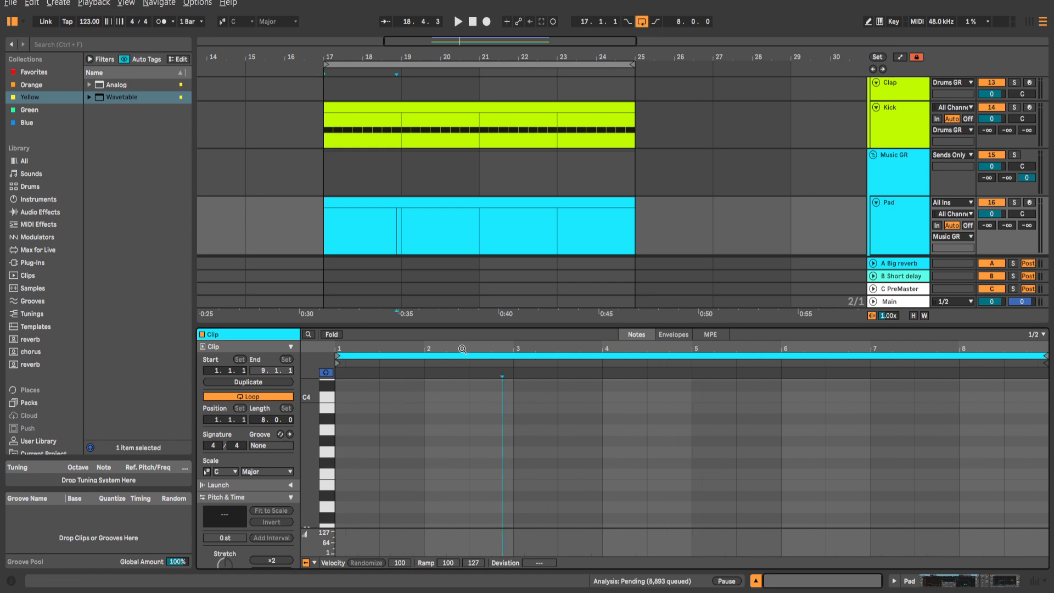
Draw a one-bar F3 note at the start of the Pad clip and play it with the Pad track soloed.
left_click_drag(455, 327, 455, 230)
scroll(346, 387, "up", 2)
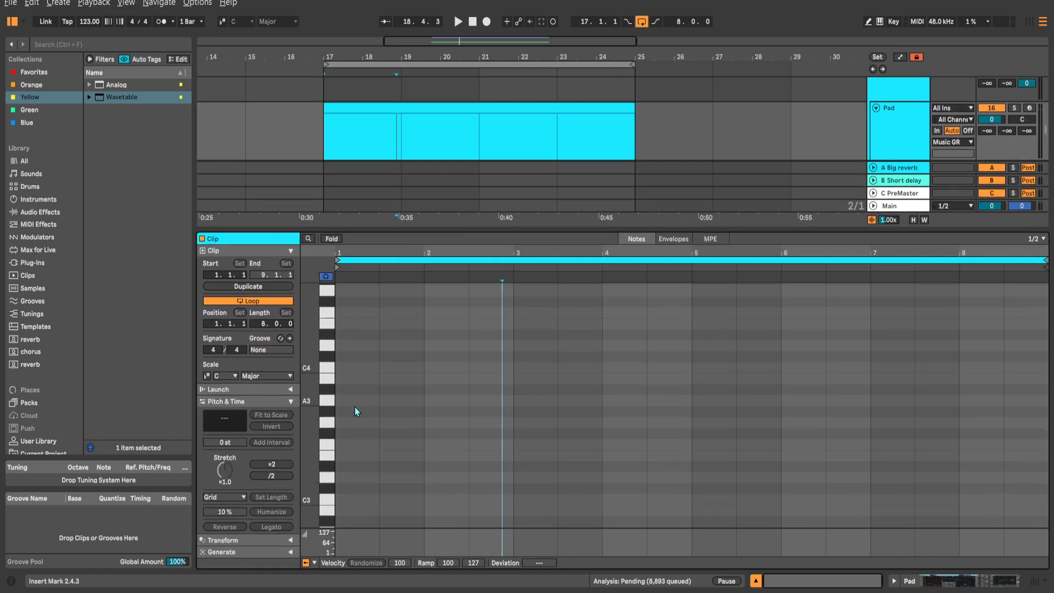
left_click(350, 444)
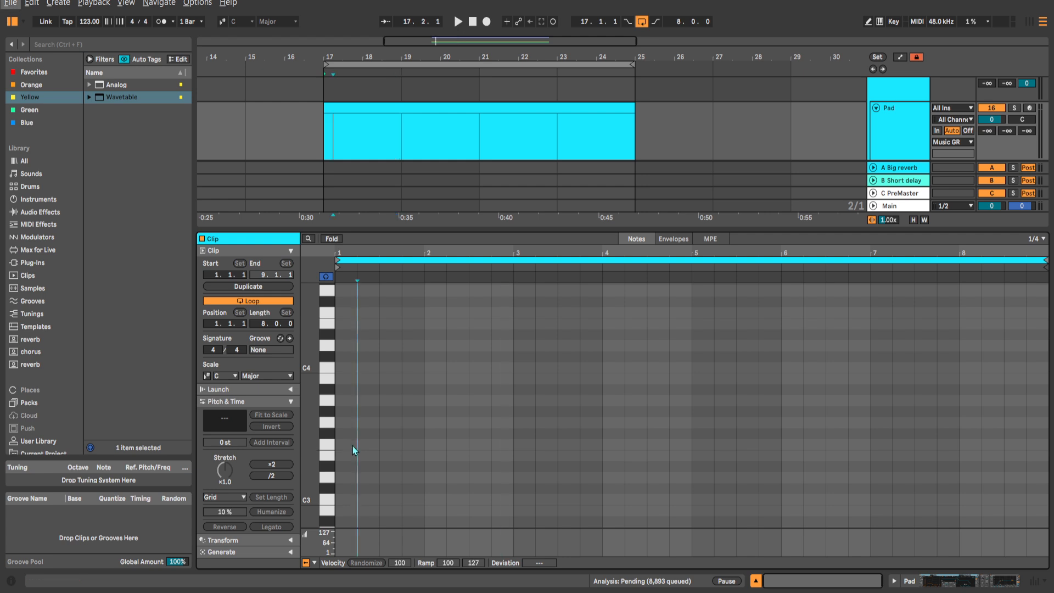
left_click_drag(354, 442, 421, 443)
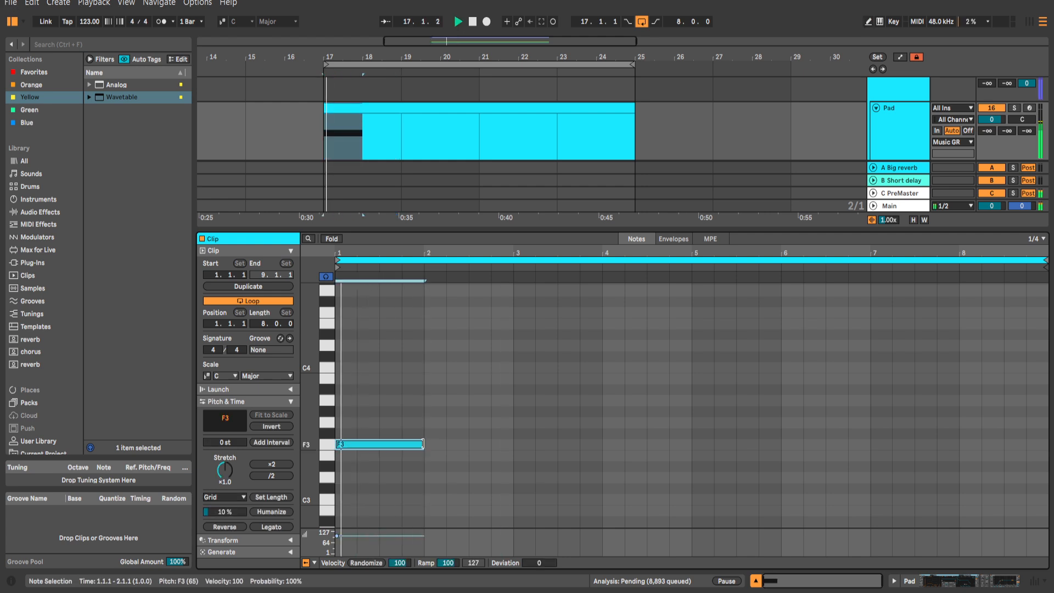
key("s")
key("space")
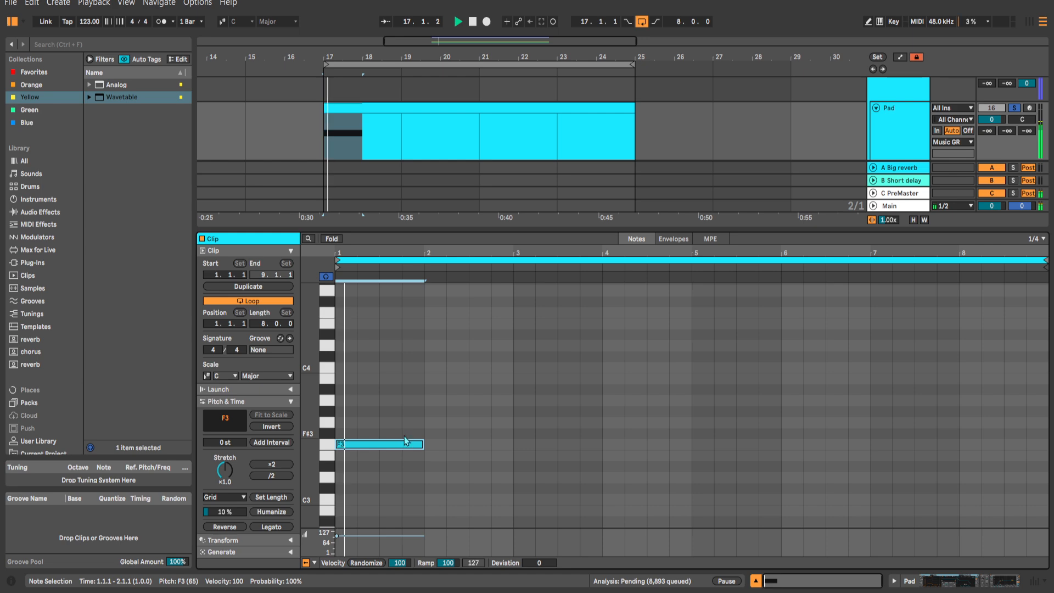
Add one-bar G#3 and C4 notes above the F3 to form a chord and play it.
key("space")
left_click_drag(373, 442, 377, 362)
key("space")
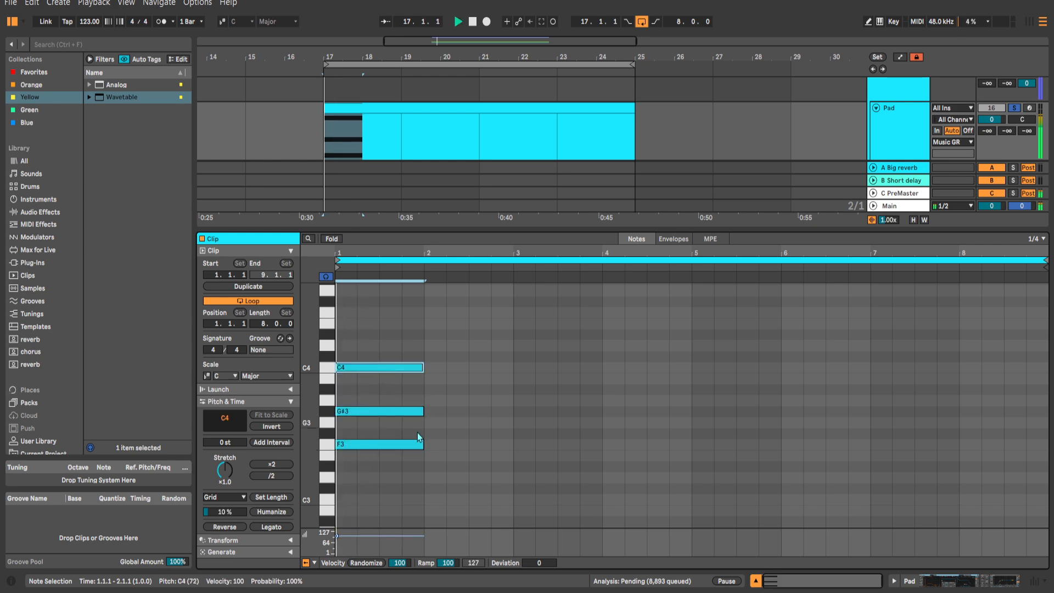
key("space")
Raise the chord's G#3 note by one octave to G#4.
left_click_drag(438, 425, 417, 401)
right_click(413, 395)
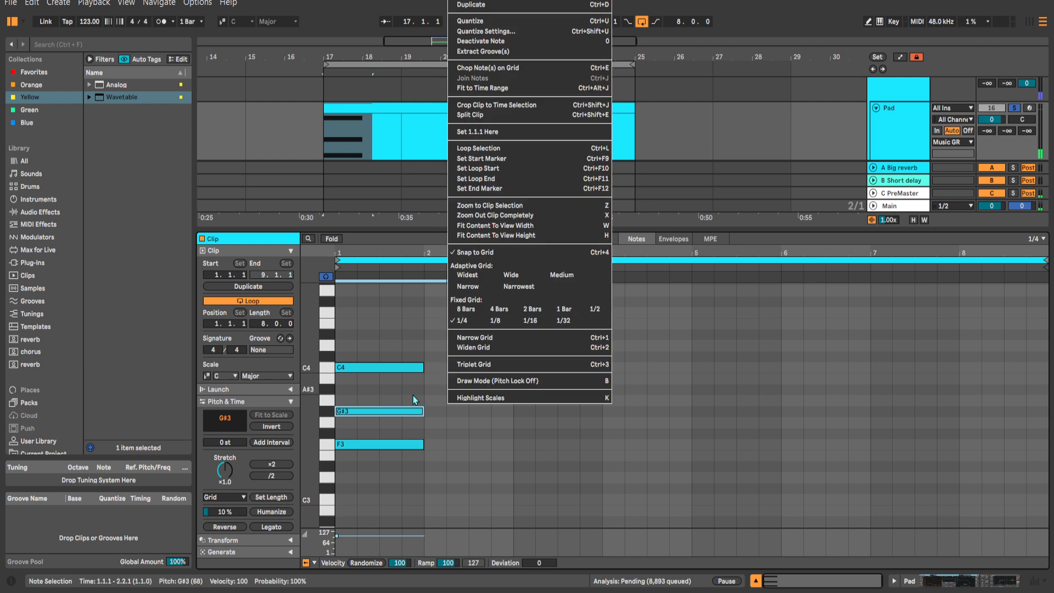
key("Escape")
left_click(395, 410)
key("shift+Up")
Transpose the whole chord down one octave and extend its notes to two bars.
key("ctrl+a")
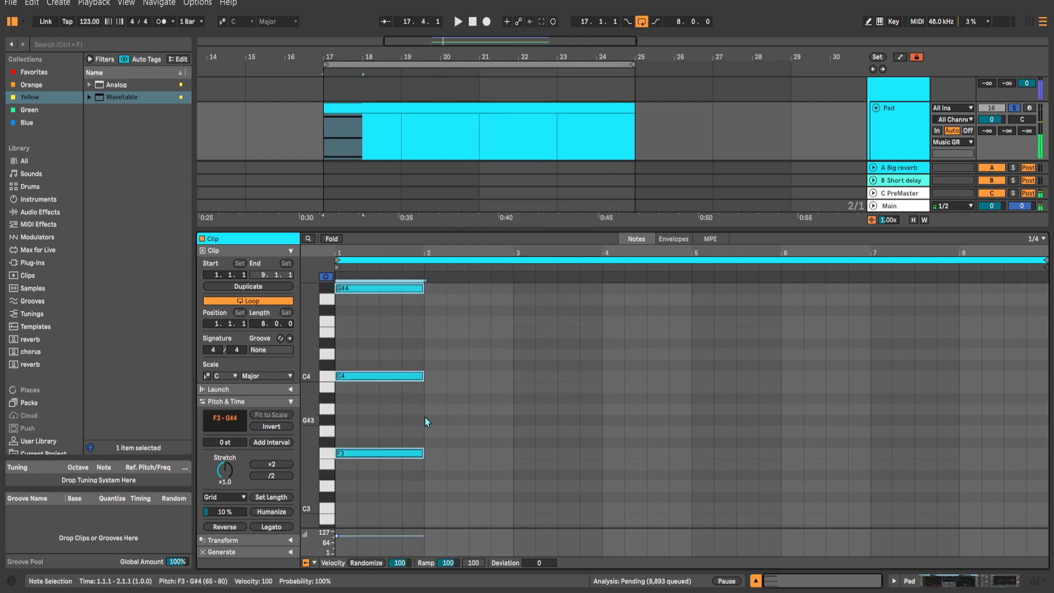
key("space")
key("shift+Down")
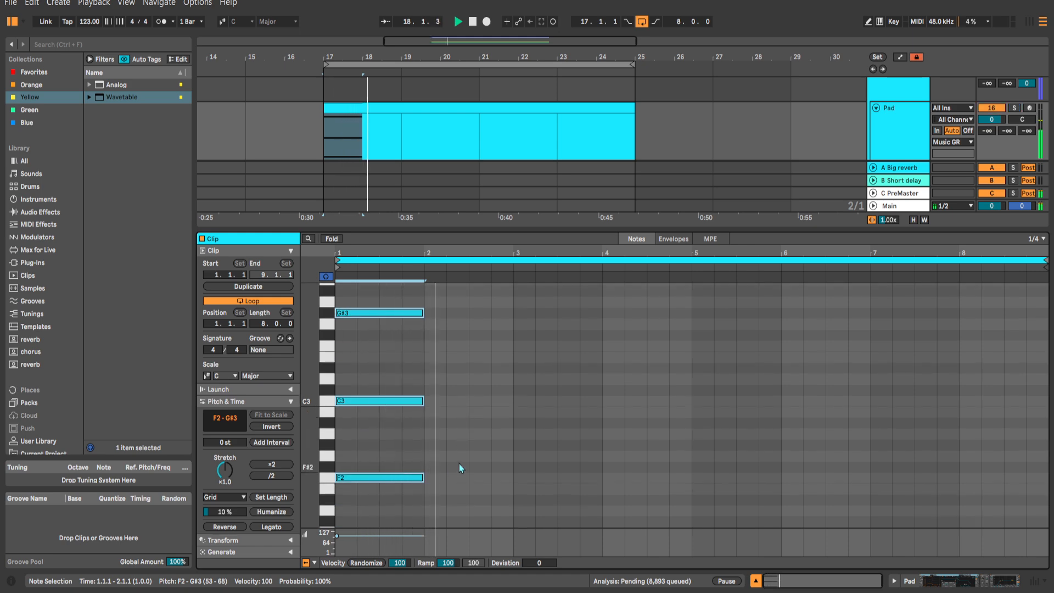
left_click_drag(427, 486, 513, 314)
scroll(430, 466, "down", 1)
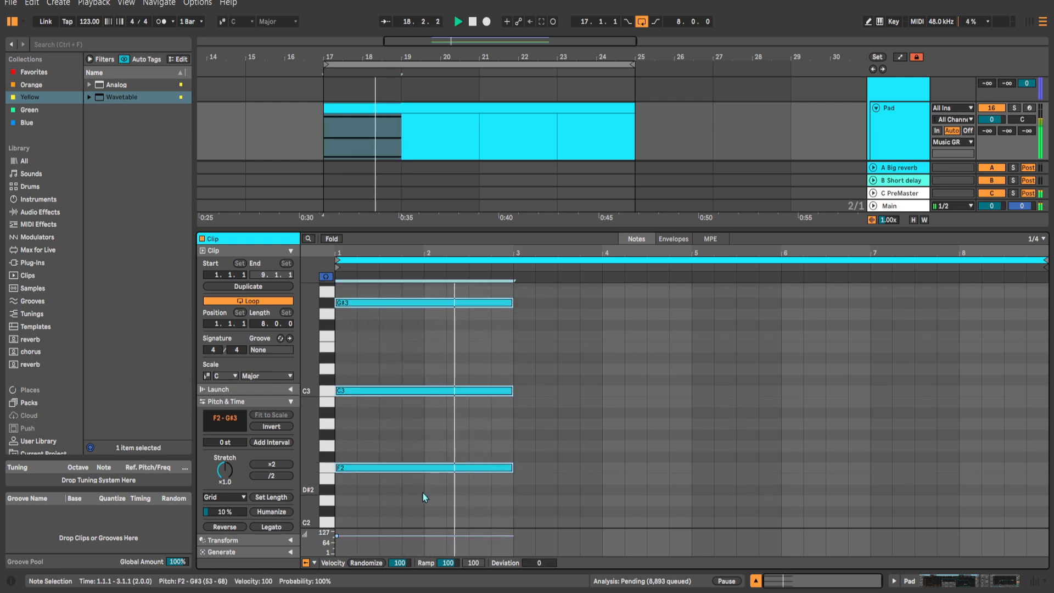
Copy the chord to bar 3 with its lowest note on C#2, and raise the copy's top note to F3.
left_click_drag(362, 470, 539, 513)
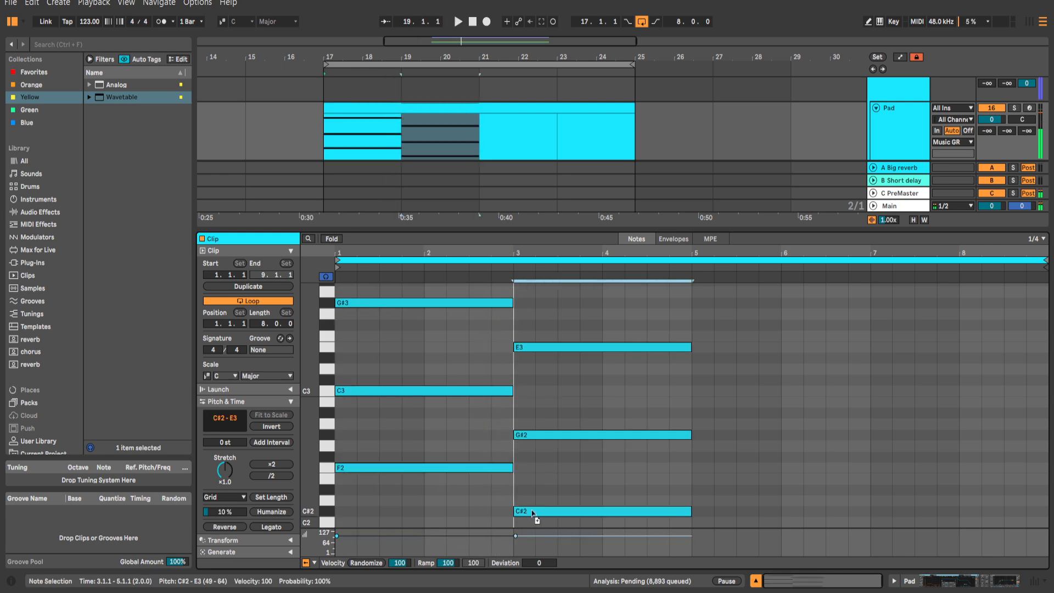
scroll(535, 412, "down", 2)
left_click(536, 380)
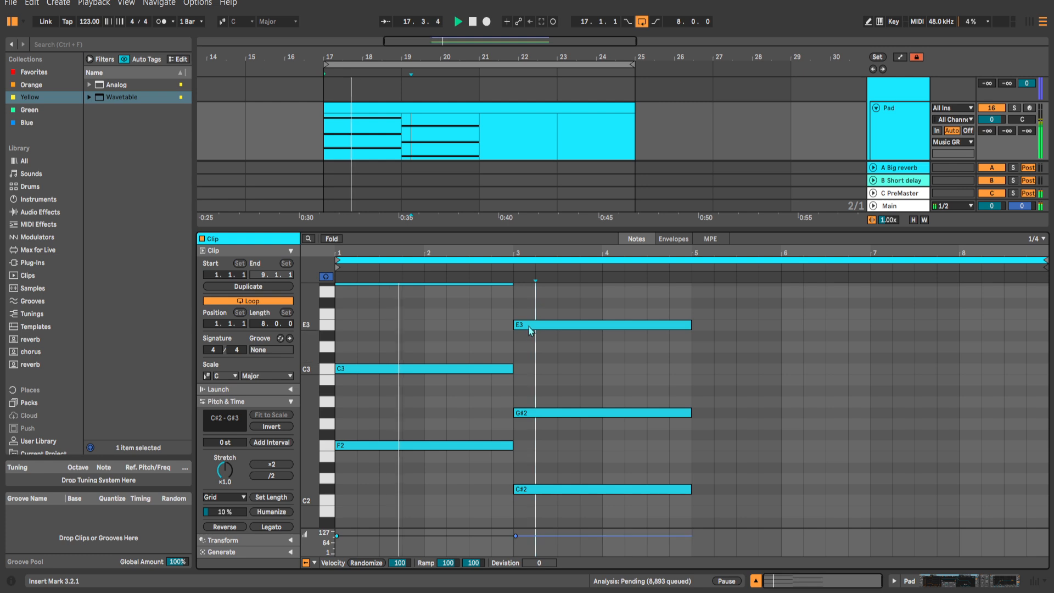
left_click_drag(530, 327, 530, 320)
scroll(547, 373, "up", 1)
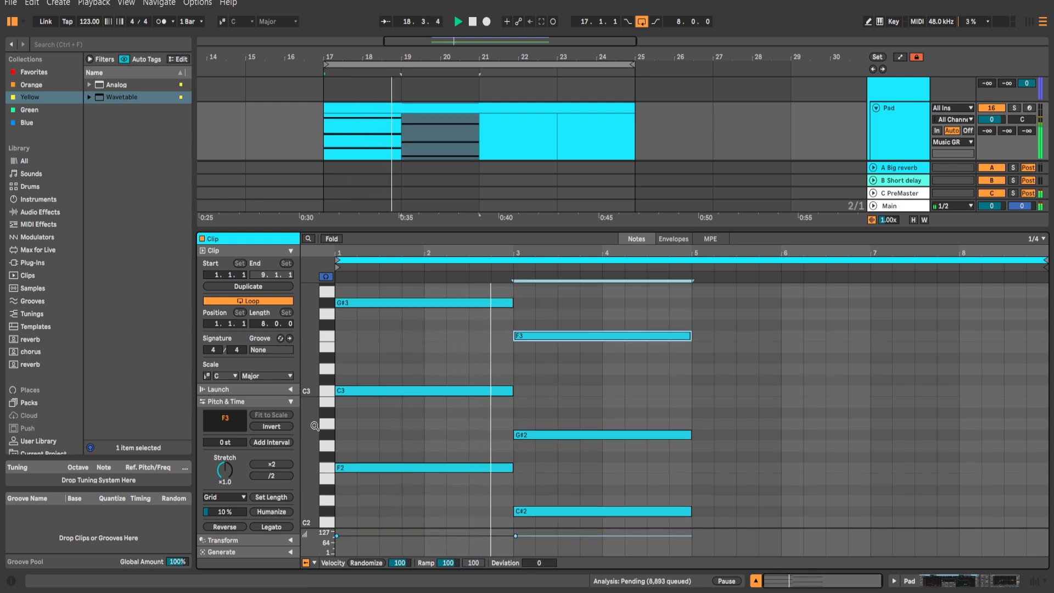
Duplicate both two-bar chords so the pattern repeats across bars 5 to 8.
left_click_drag(309, 425, 299, 426)
scroll(581, 421, "down", 1)
left_click(613, 494)
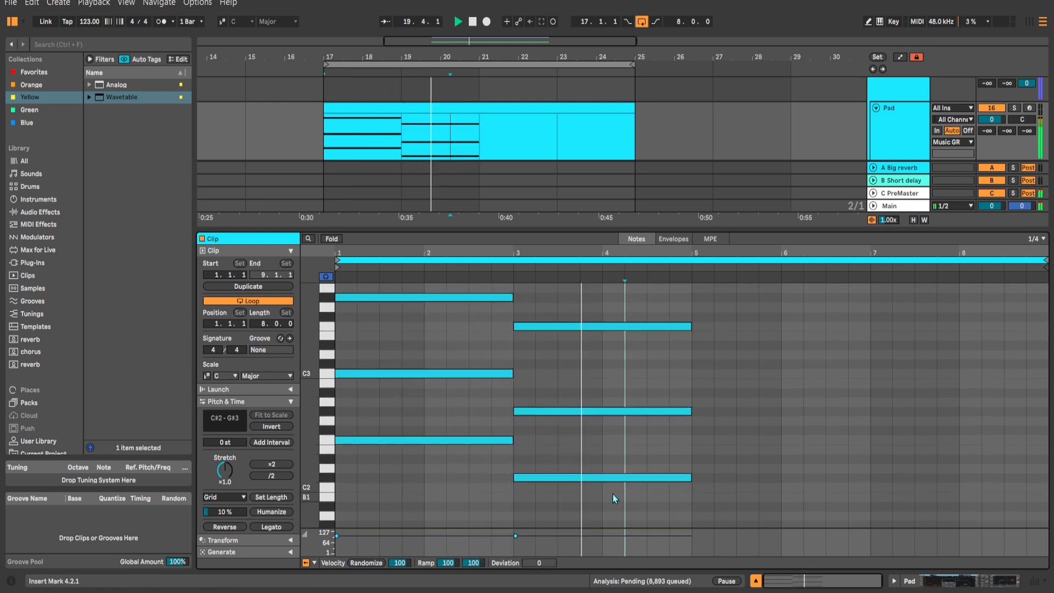
key("ctrl+a")
key("ctrl+d")
left_click(730, 367)
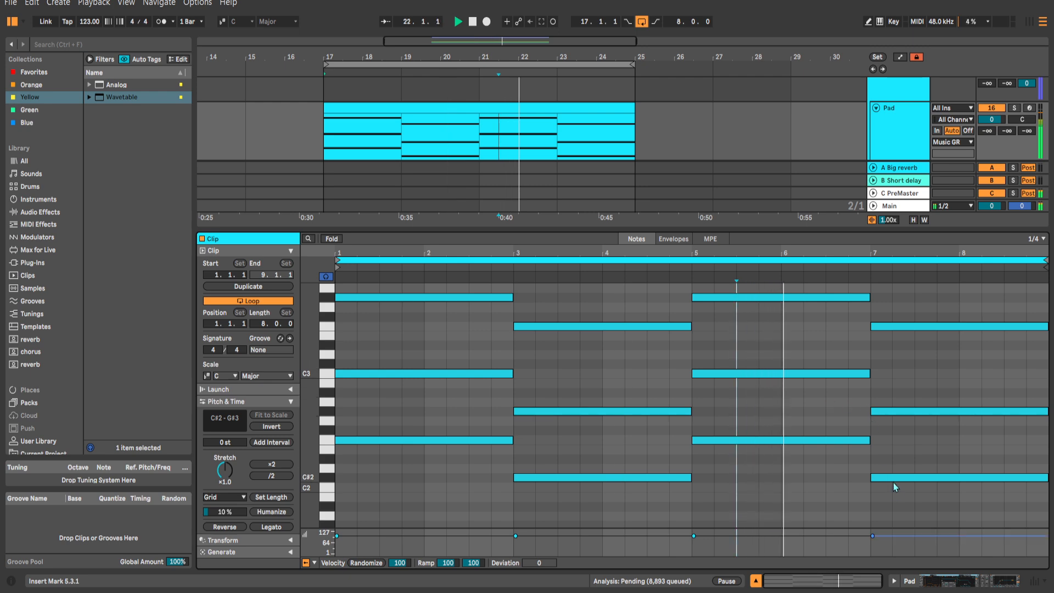
Shorten the last chord to a half bar starting at 7.3, and copy it to the start of bar 7 with C2 as lowest note.
left_click(905, 496)
left_click_drag(905, 495, 925, 296)
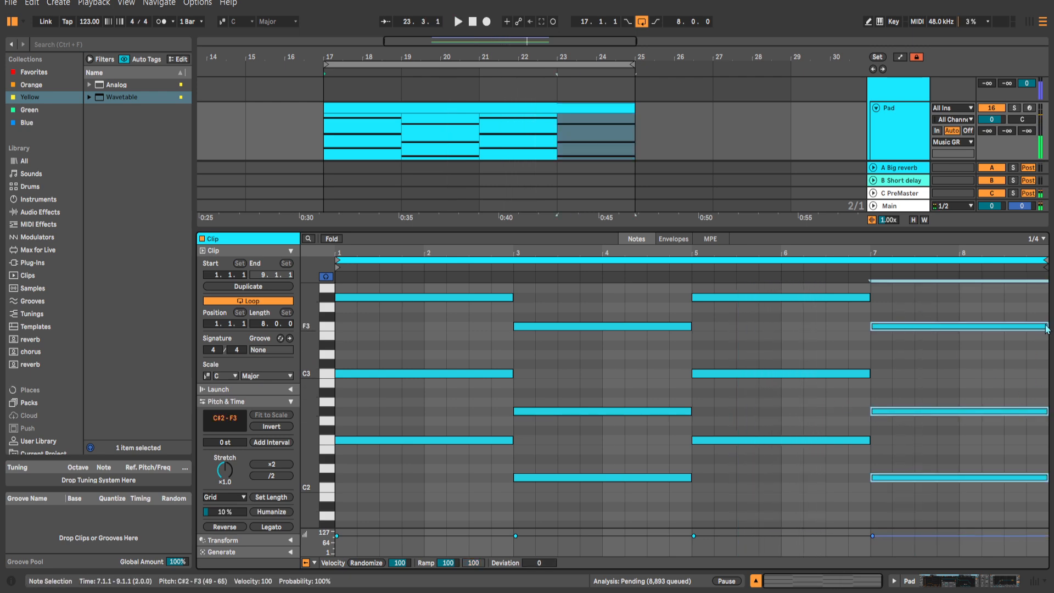
left_click_drag(1045, 324, 940, 330)
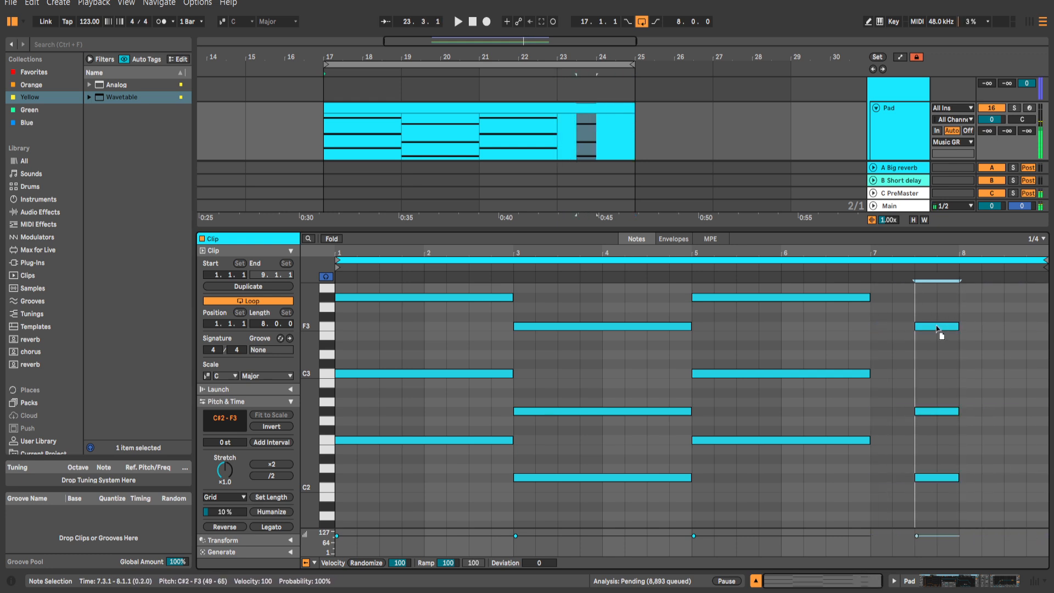
left_click_drag(922, 481, 878, 487)
left_click(882, 344)
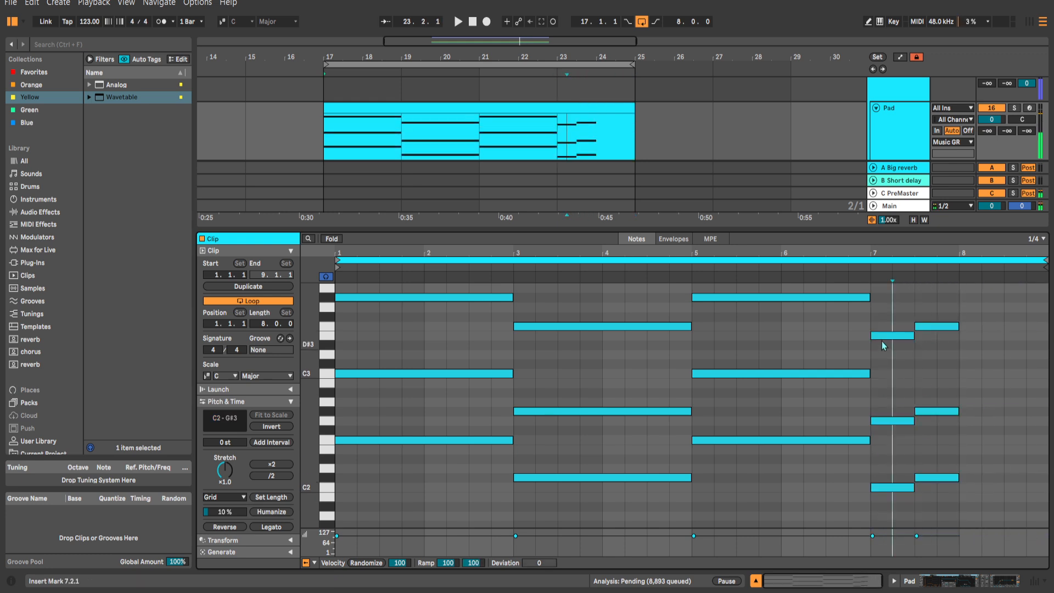
Lower the top note of the chord at the start of bar 7 to D#3 and play it back.
left_click_drag(882, 336, 881, 345)
left_click(849, 336)
key("space")
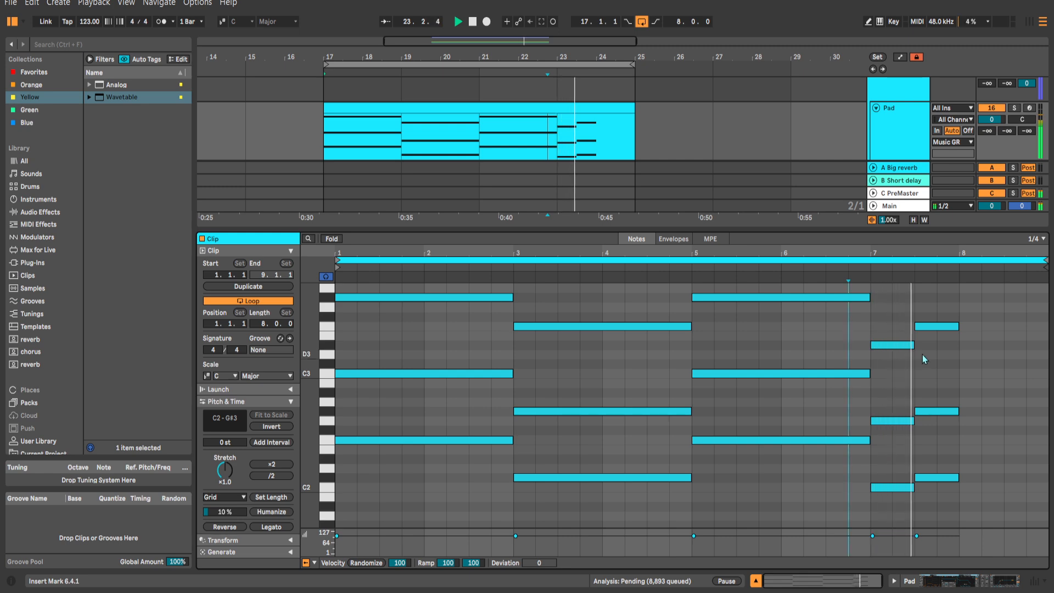
End the short chord in bar 7 at 7.2.3 and stretch the final chord from there to the end of bar 8.
left_click_drag(909, 305, 898, 488)
left_click_drag(927, 495, 1047, 327)
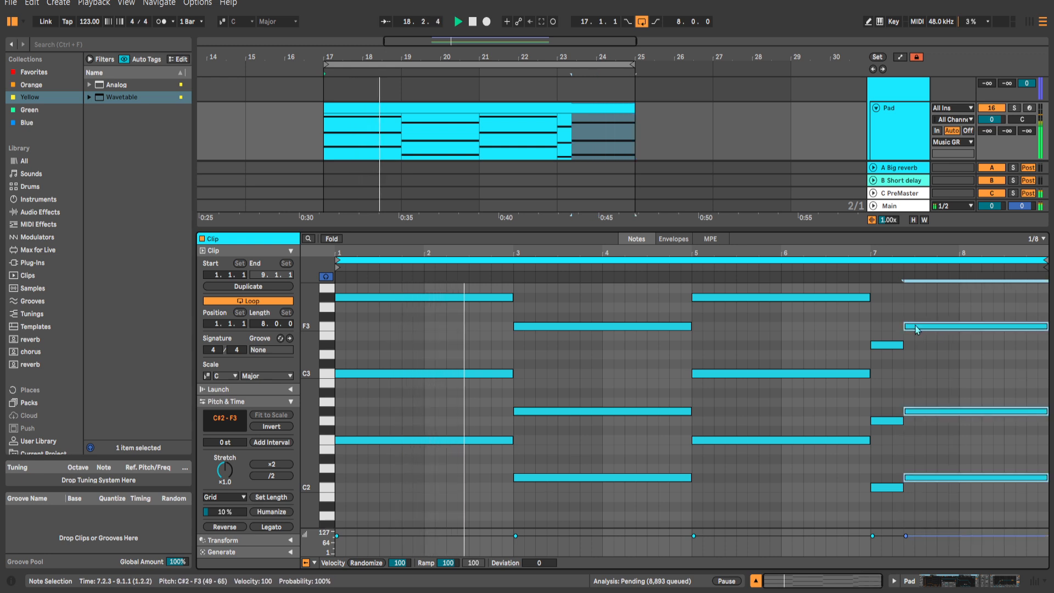
left_click(637, 345)
left_click_drag(663, 341, 690, 358)
left_click(690, 357)
key("space")
key("space")
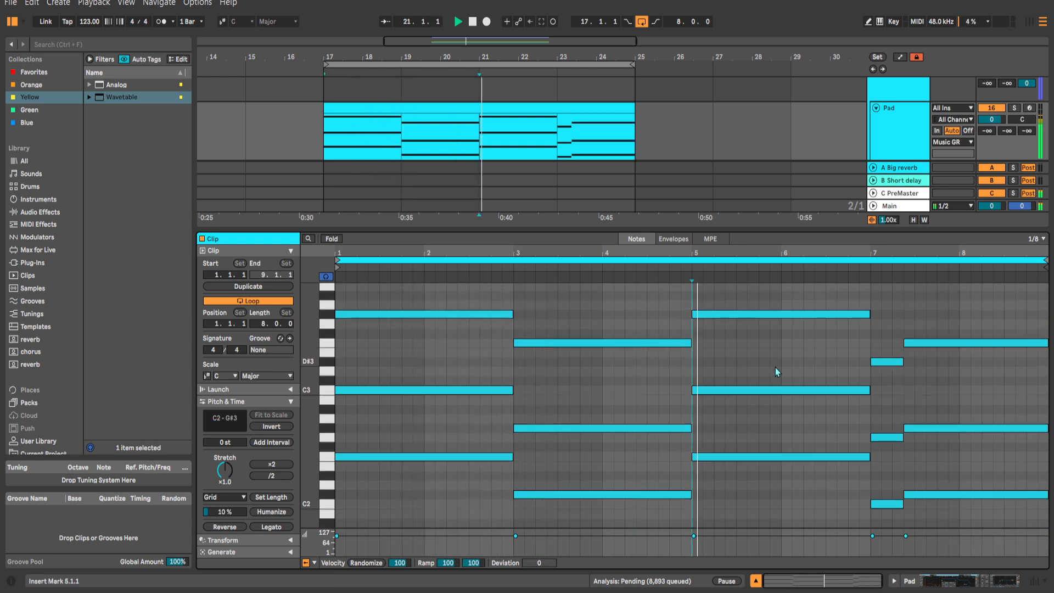
Add a C4 note on top of the final chord, matching its length, and play back the ending.
left_click(859, 364)
key("space")
key("space")
mouse_move(925, 351)
left_mouse_down()
mouse_move(932, 360)
mouse_move(919, 352)
mouse_move(911, 363)
mouse_move(920, 325)
mouse_move(916, 358)
mouse_move(915, 340)
left_mouse_up()
left_click(912, 516)
left_click(885, 345)
key("space")
scroll(917, 324, "up", 2)
key("space")
left_click(894, 347)
key("space")
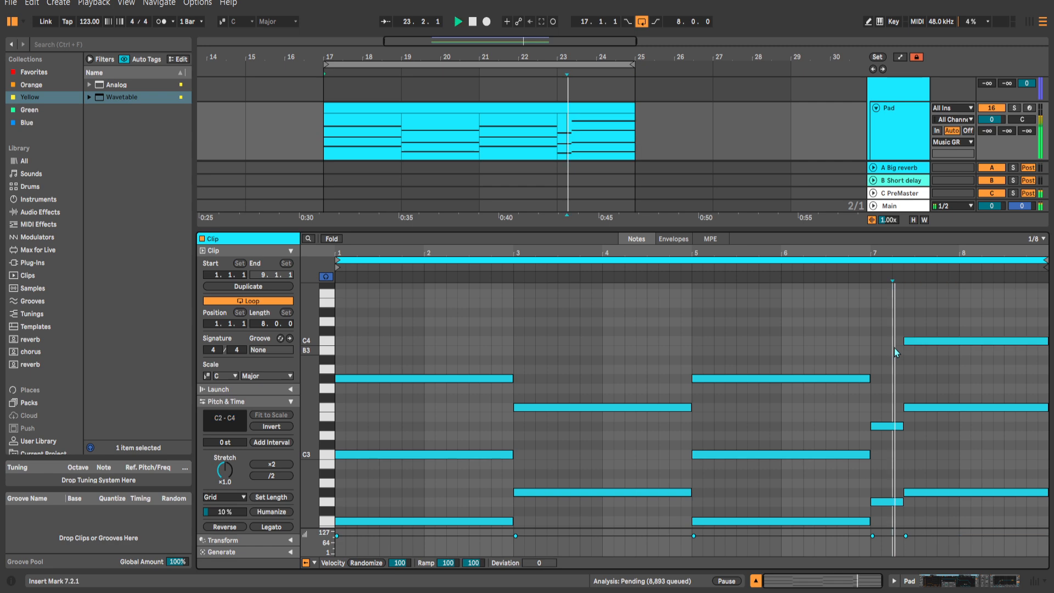
Audition the change from the short chord in bar 7 to the final chord with its added top note.
scroll(923, 350, "down", 1)
scroll(923, 347, "down", 1)
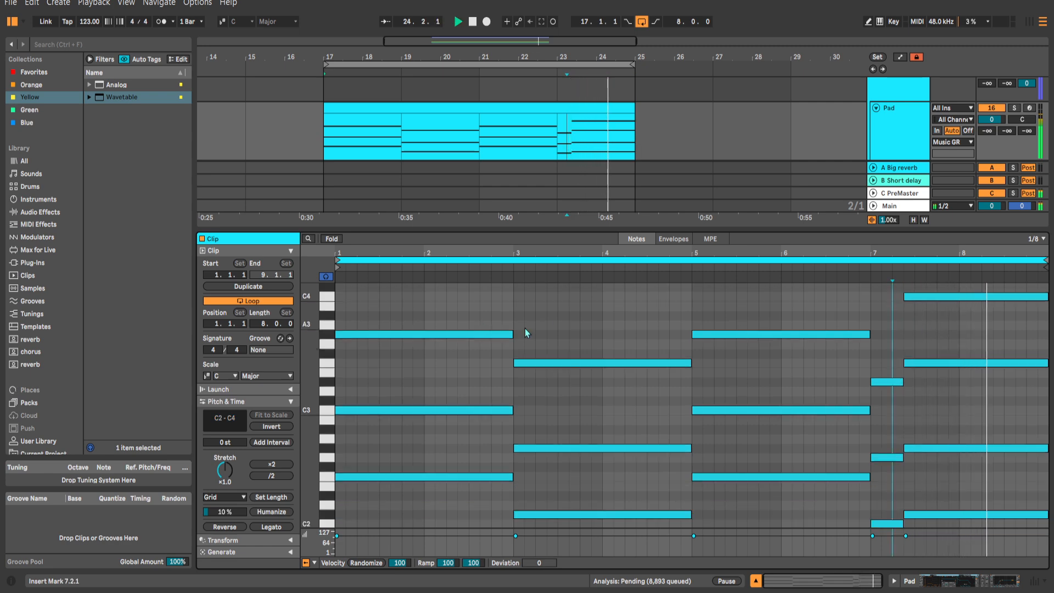
key("space")
left_click_drag(304, 347, 291, 347)
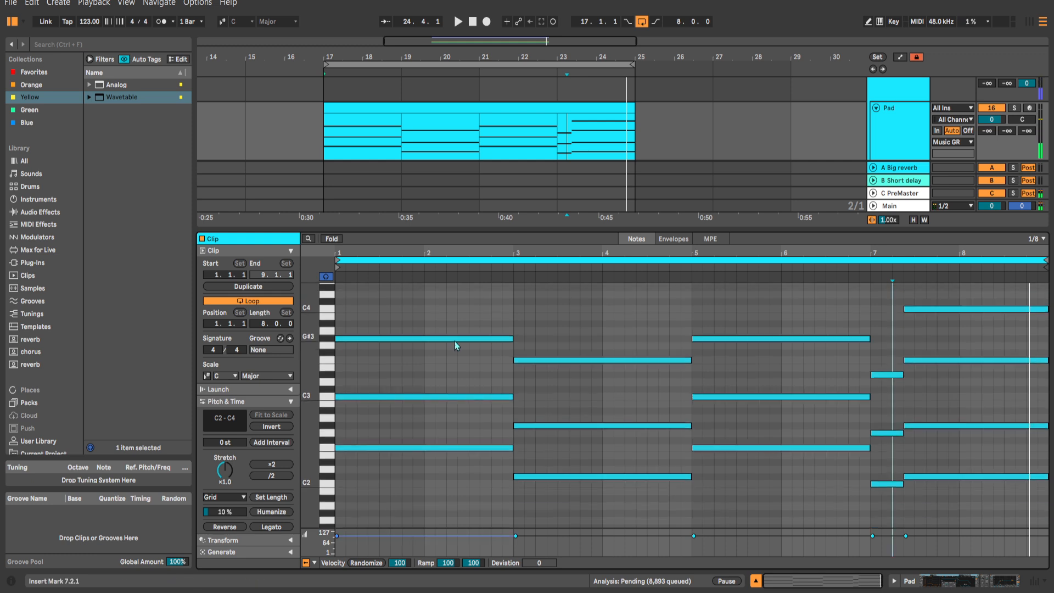
left_click_drag(943, 491, 934, 334)
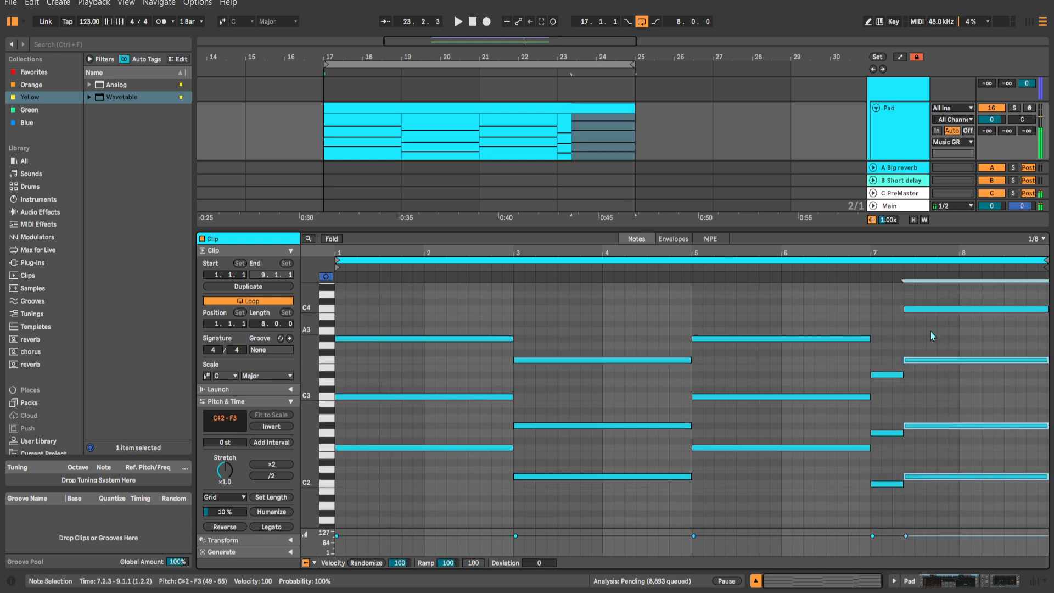
left_click(902, 339)
left_click(896, 338)
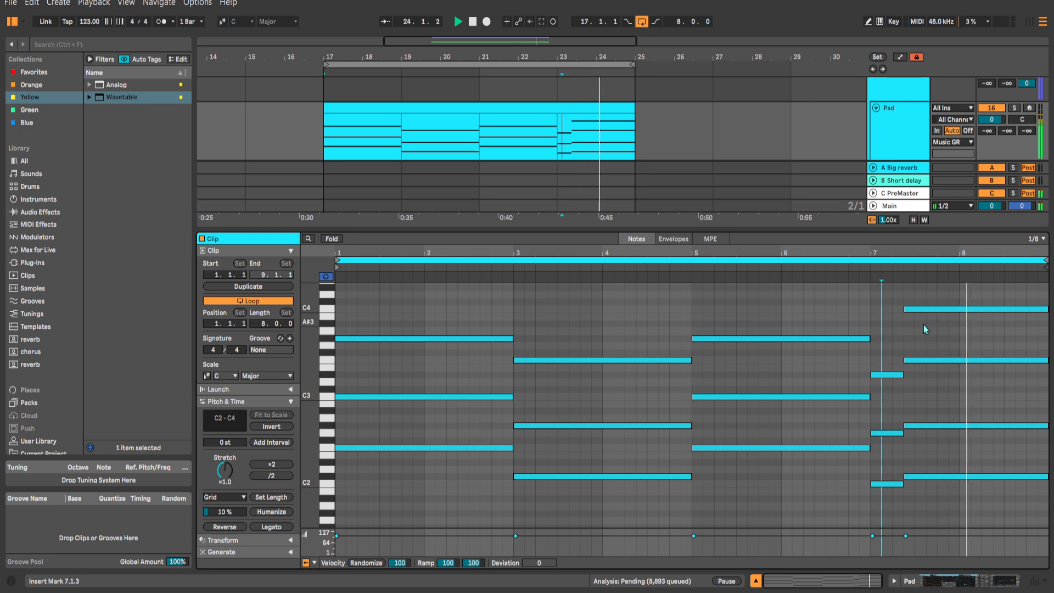
left_click(917, 309)
key("space")
left_click(905, 316)
key("space")
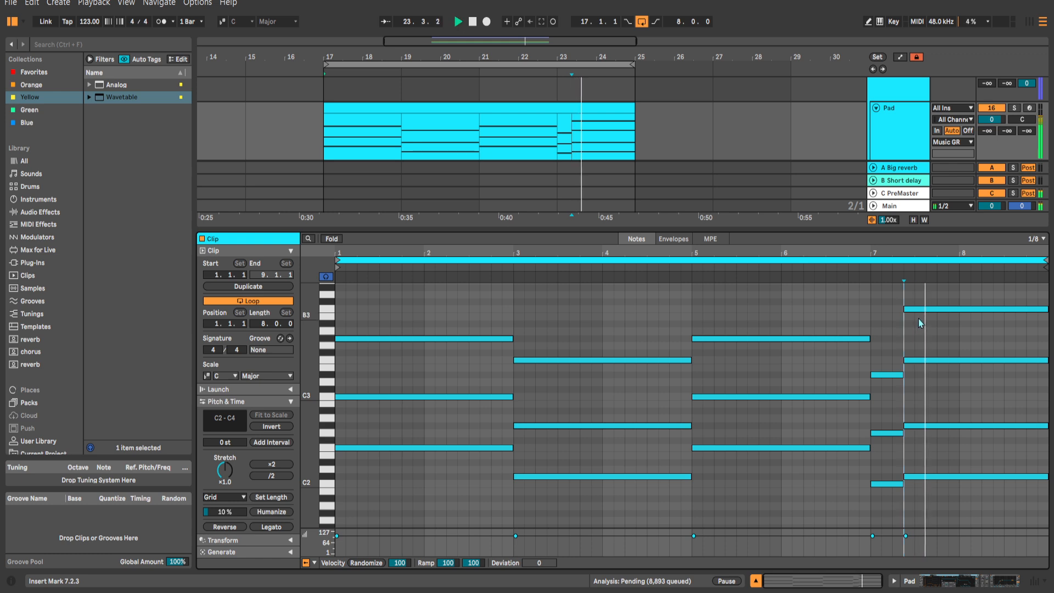
key("space")
Play back the chord progression from several positions between bars 2 and 6.
left_click(437, 308)
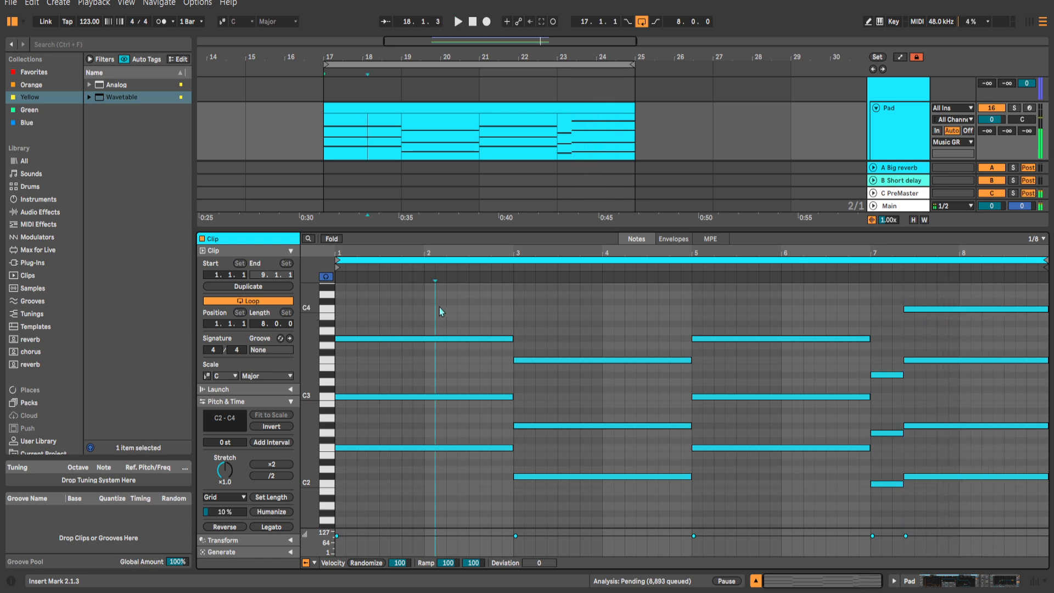
key("space")
left_click(592, 323)
key("space")
key("space")
left_click(725, 328)
key("space")
key("space")
left_click(860, 329)
key("space")
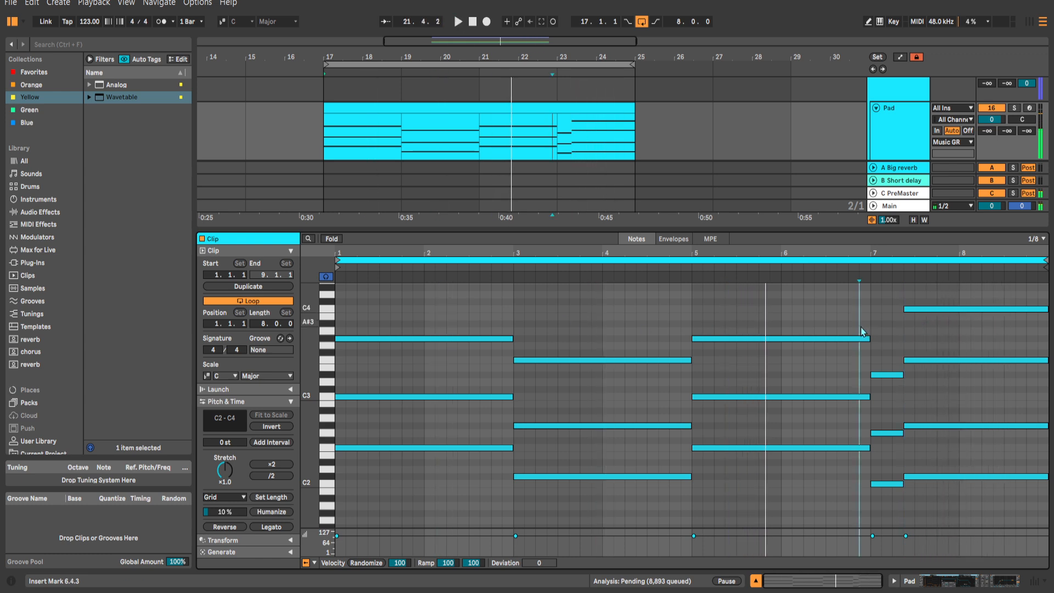
scroll(654, 324, "up", 1)
scroll(650, 325, "down", 1)
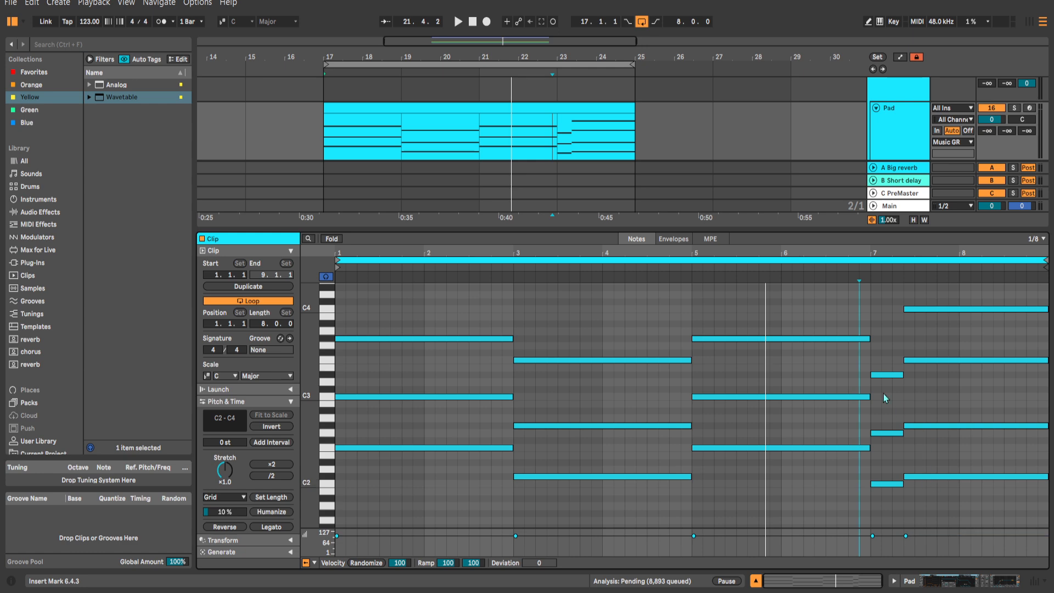
Show the Pad track's devices, select its eight-bar clip range and play it with the track soloed.
key("shift+Tab")
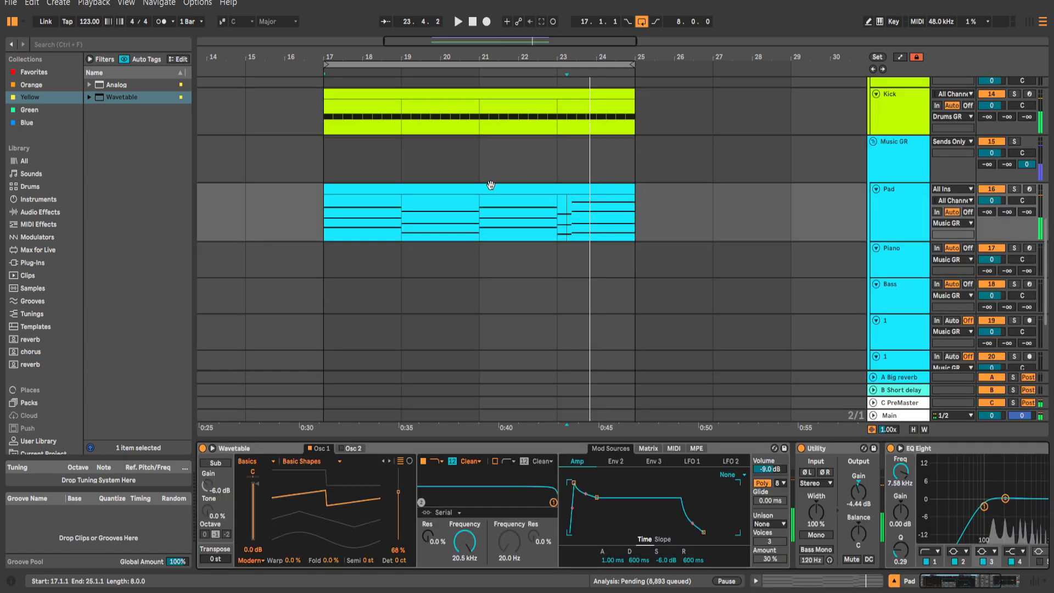
scroll(456, 214, "up", 1)
key("space")
left_click(403, 247)
left_click_drag(405, 248, 643, 245)
key("s")
key("space")
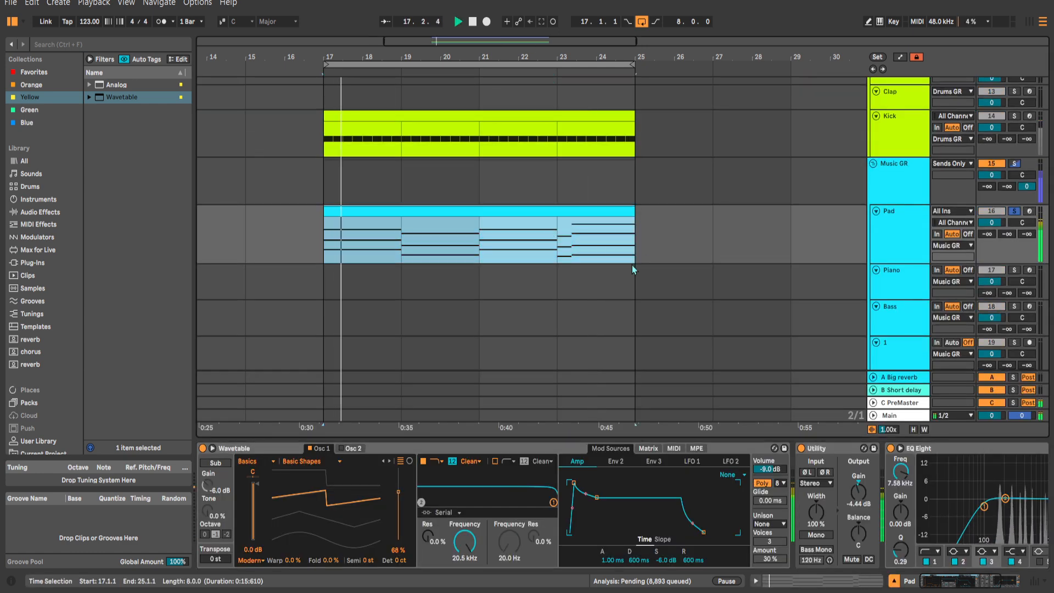
Lower the first filter's frequency in the Pad track's Wavetable to 2.99 kHz and play the clip from its start.
scroll(641, 236, "down", 1)
left_click(585, 224)
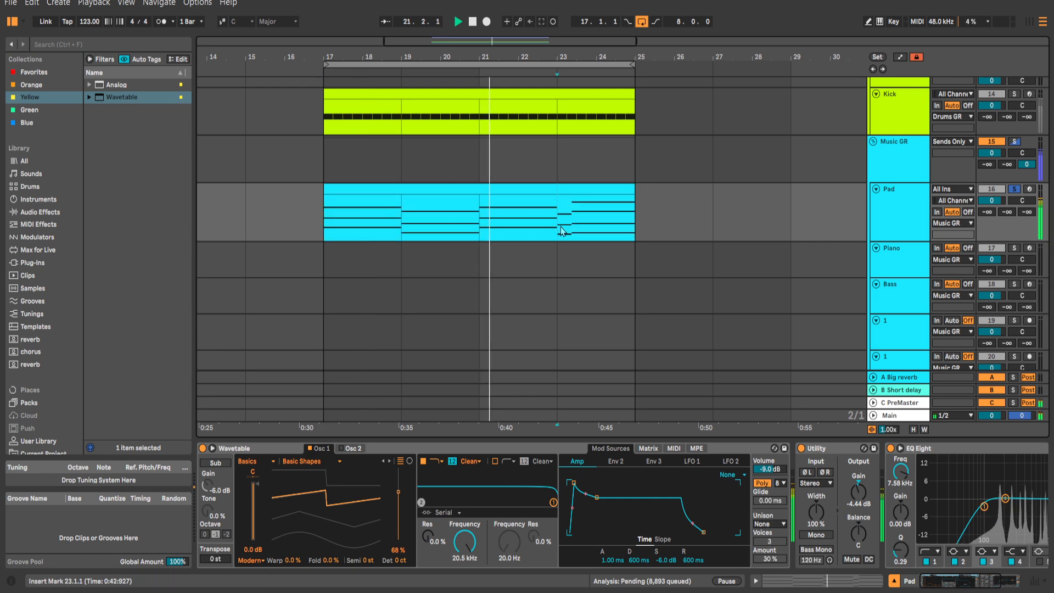
left_click(881, 206)
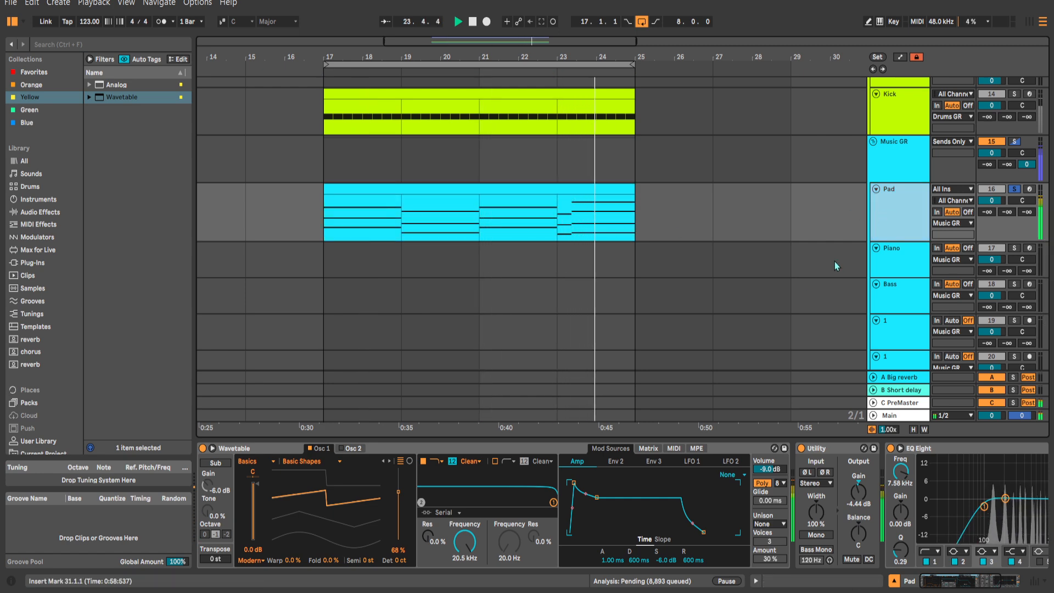
left_click_drag(468, 542, 468, 565)
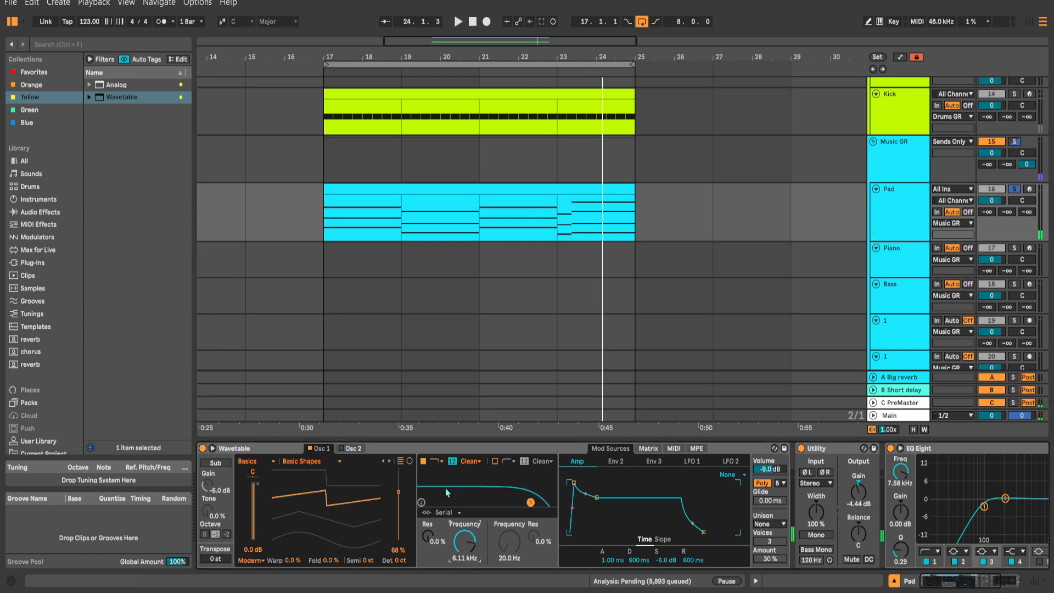
left_click(349, 250)
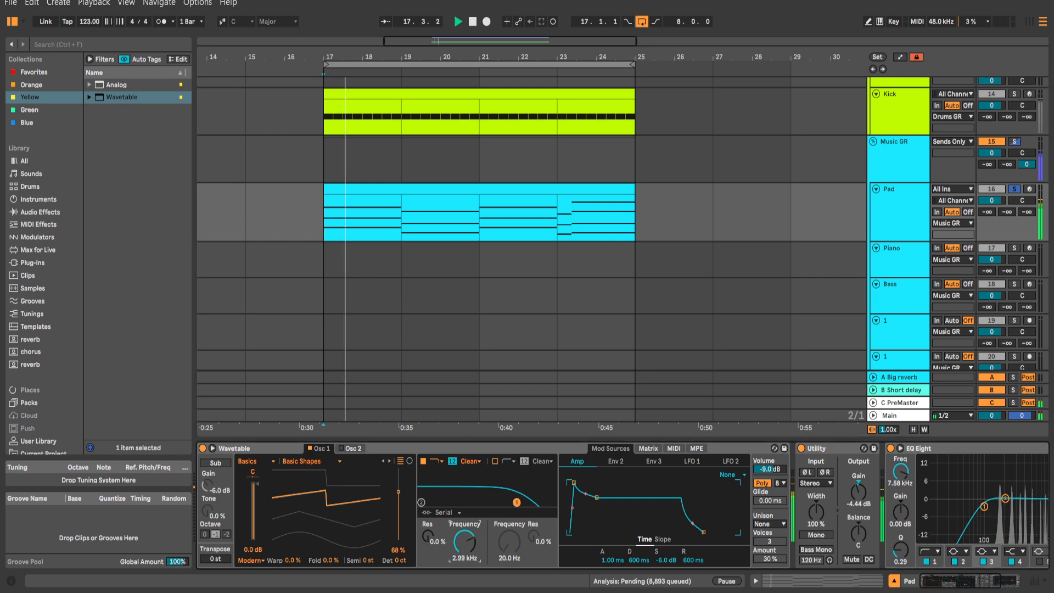
Stop playback and duplicate the Pad track together with its eight-bar clip.
key("space")
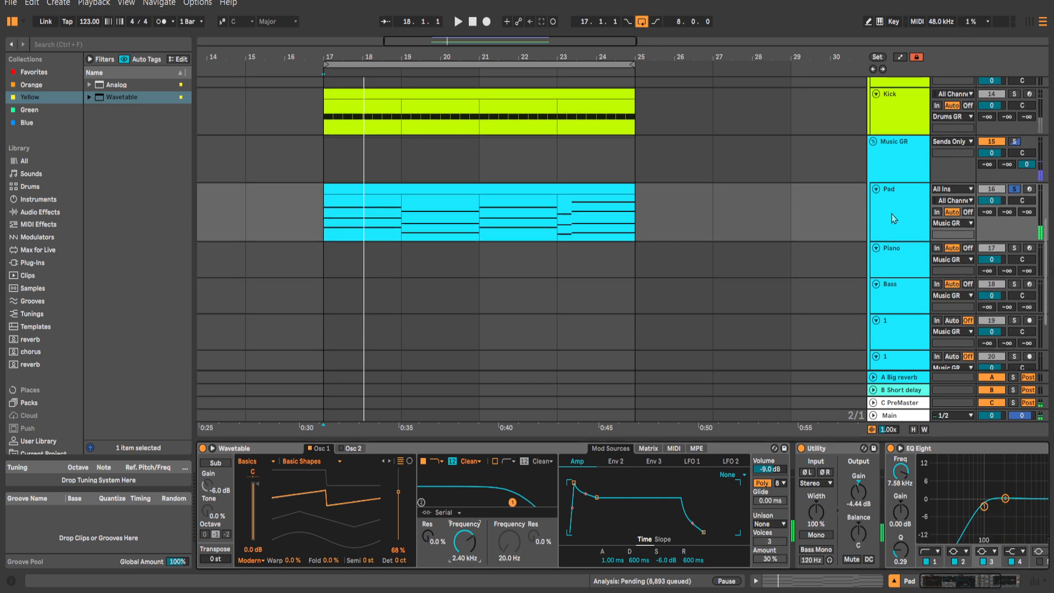
scroll(602, 236, "down", 1)
left_click(779, 226)
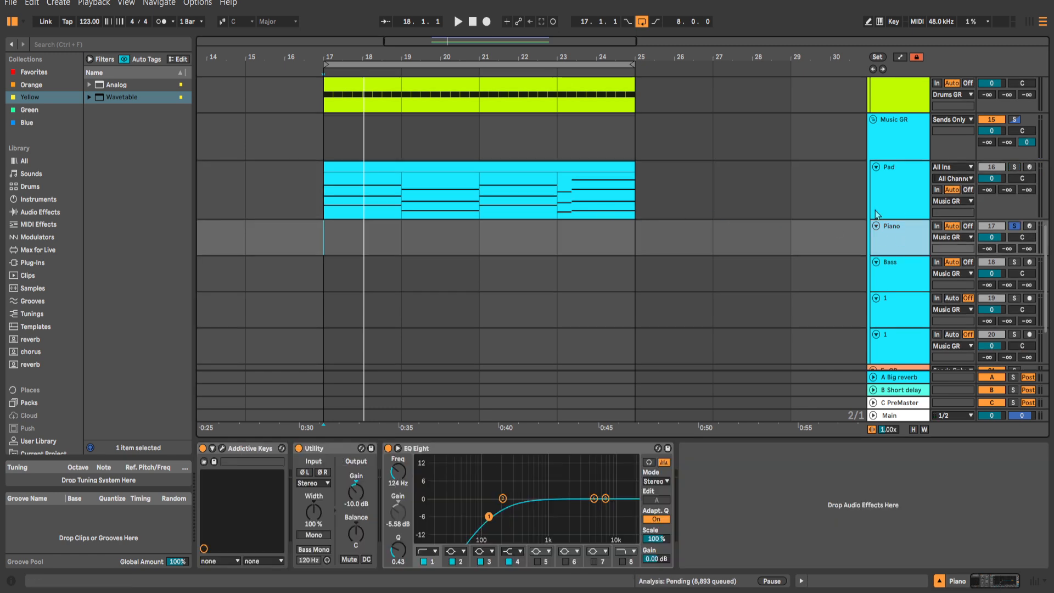
left_click(903, 193)
key("ctrl+d")
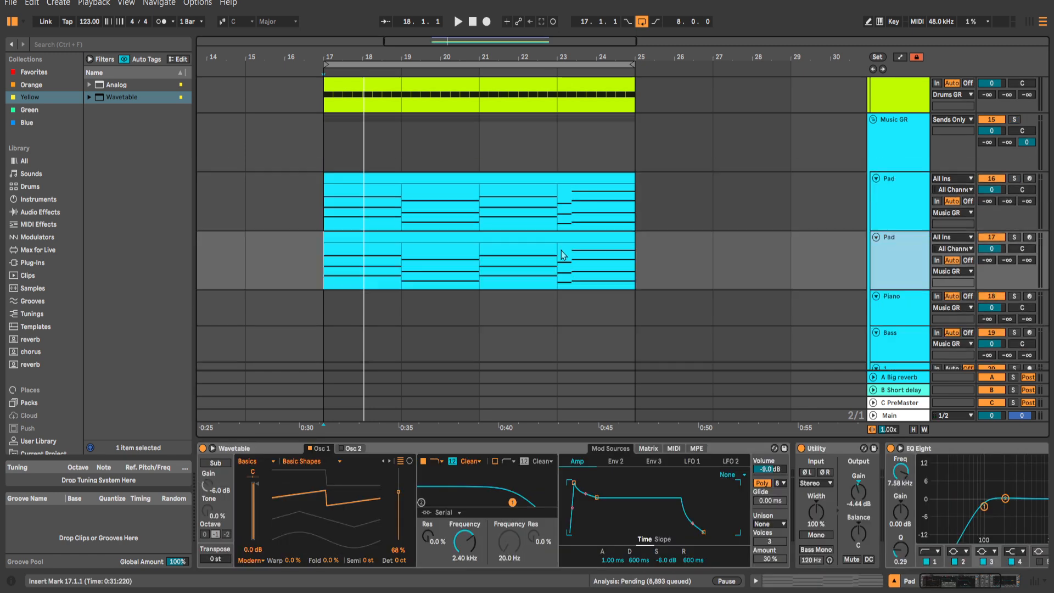
Solo both Pad tracks and play them from bar 17.
scroll(779, 252, "down", 1)
left_click(324, 247)
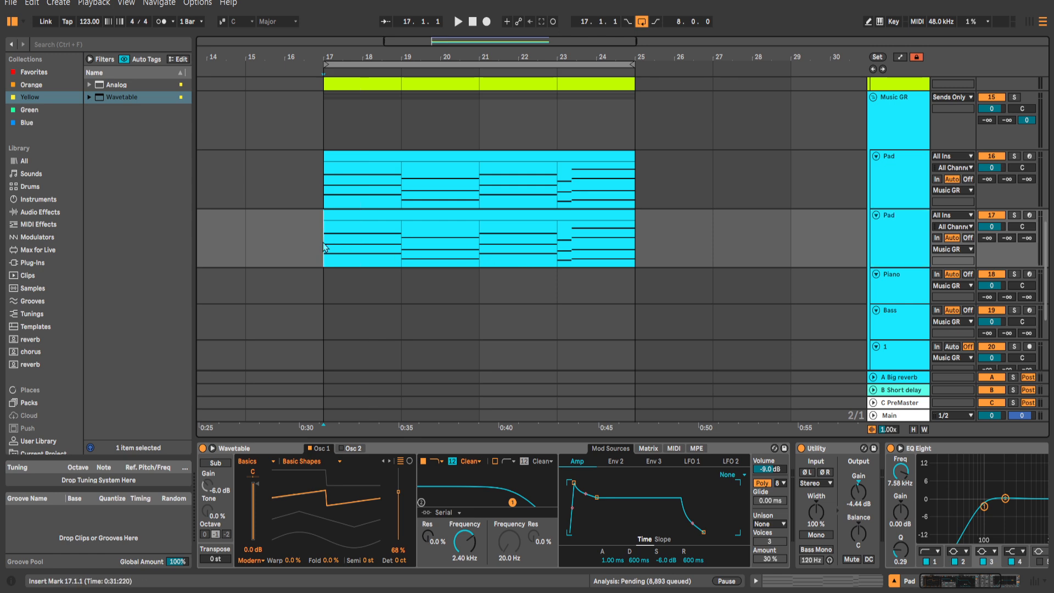
left_click(1018, 215)
left_click(1014, 157, "ctrl")
key("space")
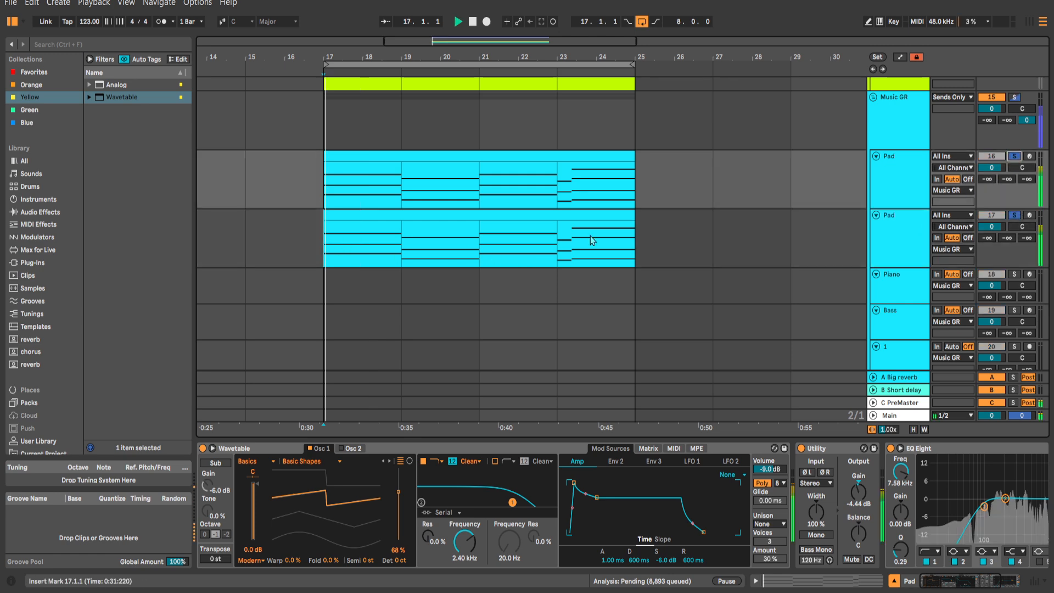
Delete all notes from the duplicated Pad track's clip, start playback and return to its devices.
double_click(515, 214)
left_click(573, 357)
key("space")
key("ctrl+a")
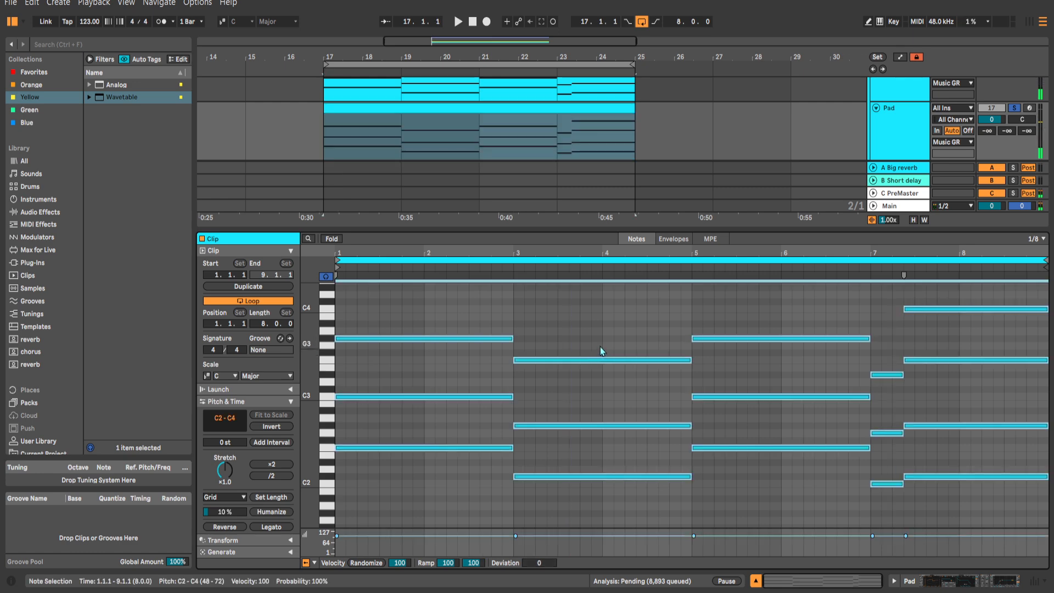
key("Delete")
key("space")
key("shift+Tab")
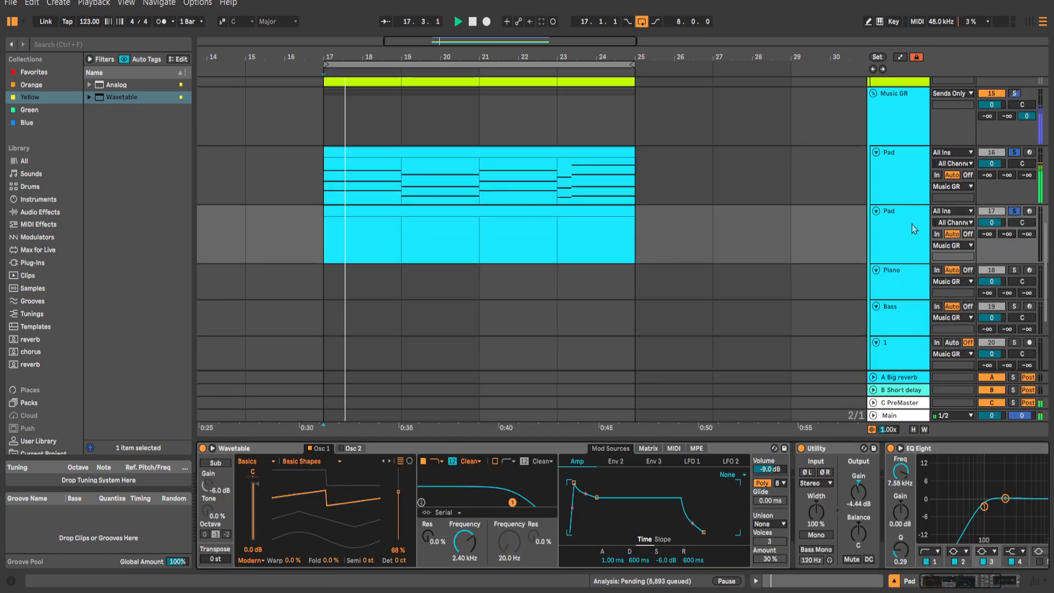
In the duplicate's Wavetable, give Env 2 a 647 ms decay and 22% sustain, modulating Filter 1 Freq by 42 from a 941 Hz base.
left_click(910, 191)
left_click(901, 231)
left_click(574, 212)
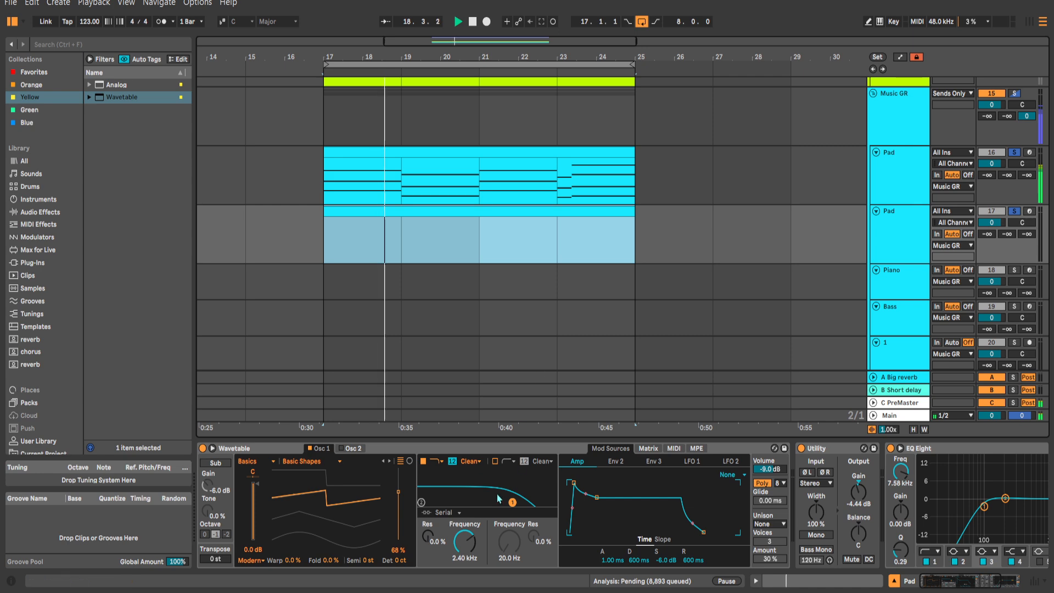
left_click_drag(513, 503, 526, 507)
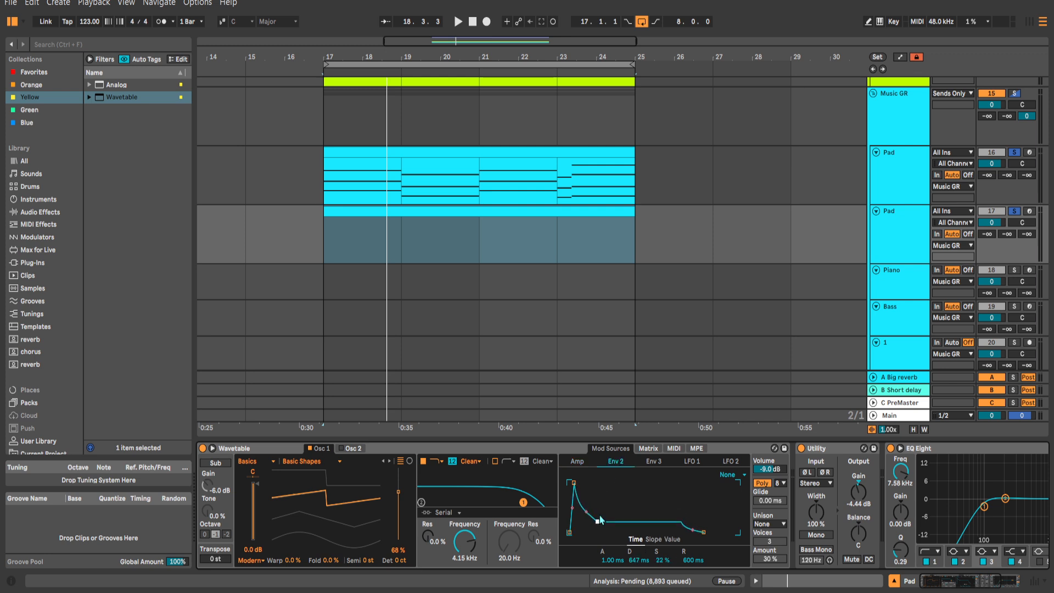
left_click(647, 448)
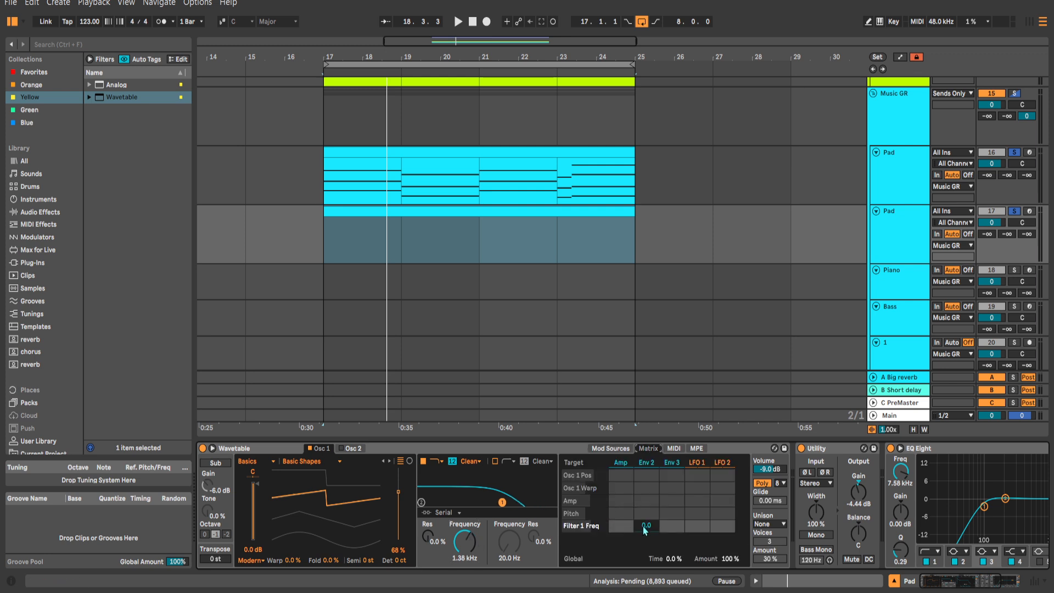
Draw a short G#3 note at the start of the duplicated Pad's empty clip and audition it.
double_click(383, 219)
key("b")
scroll(436, 321, "up", 2)
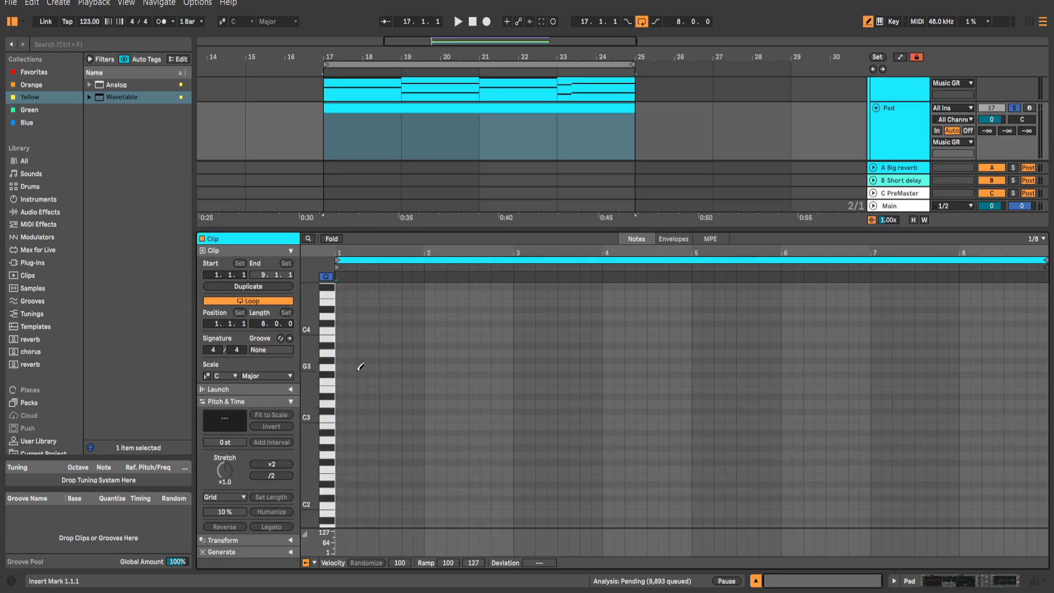
scroll(356, 365, "up", 2)
left_click(340, 367)
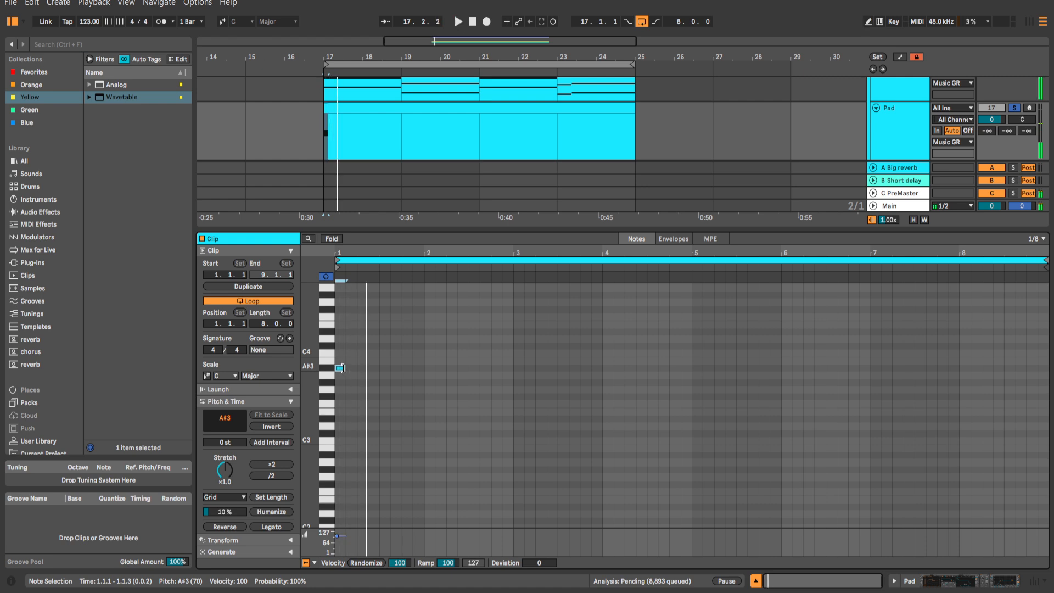
key("b")
key("space")
key("space")
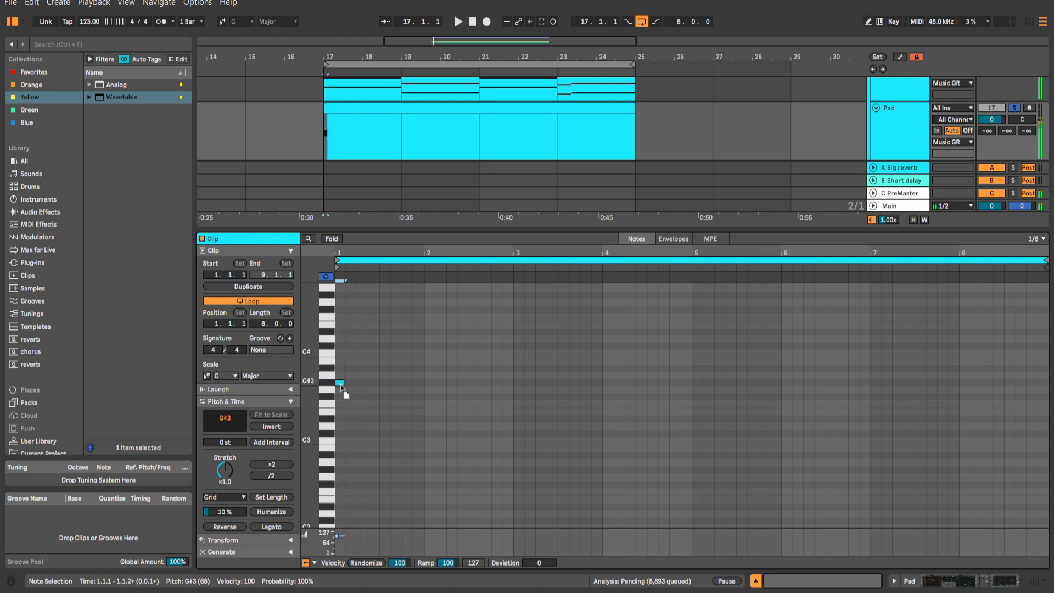
Place a second G#3 note directly after the first, transpose both down an octave to G#2 and play them.
left_click_drag(344, 384, 390, 374)
scroll(349, 388, "up", 4)
key("space")
key("space")
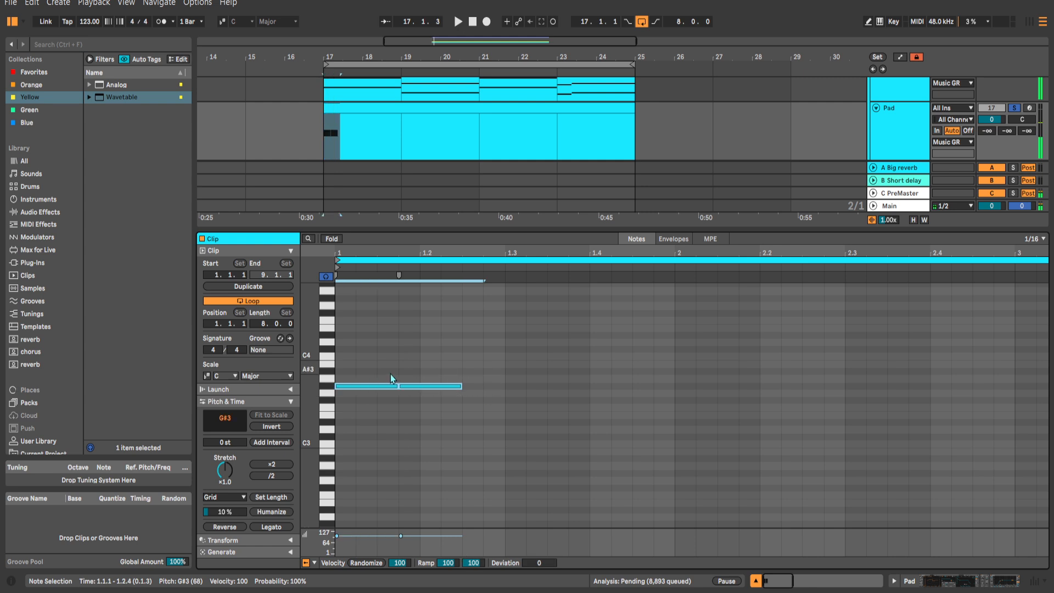
key("shift+Down")
key("space")
Shorten the first G#2 to an eighth note, place a sixteenth F3 at 1.1.3 and play the result.
left_click_drag(497, 459, 377, 473)
left_click(413, 455)
left_click(415, 473)
left_click(388, 407)
key("space")
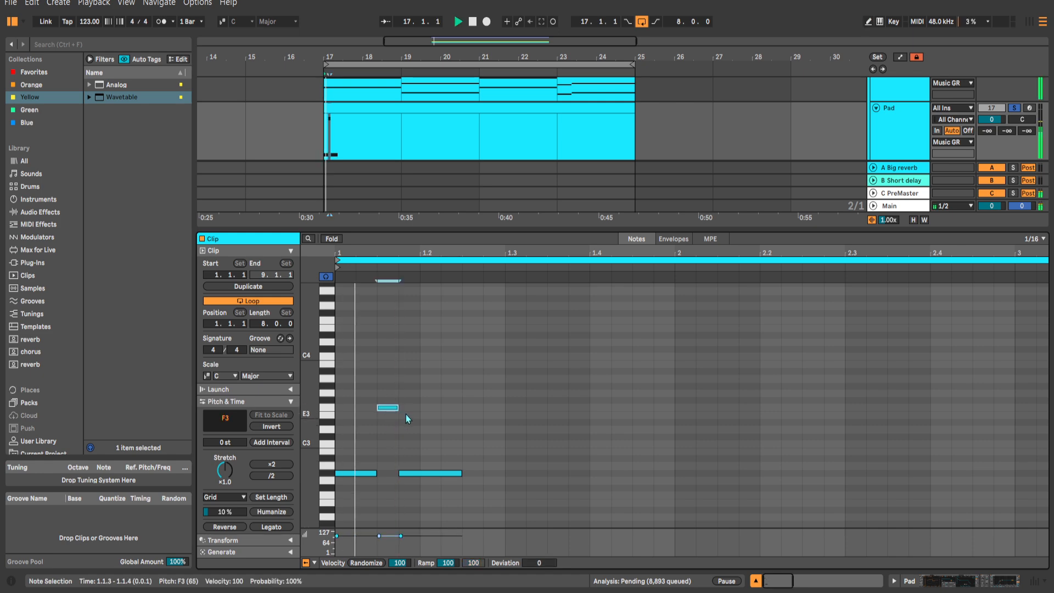
Shorten the second G#2 to end at 1.2.2, add a G#2 note from there to 1.3.1 and play it.
key("b")
left_click(460, 472)
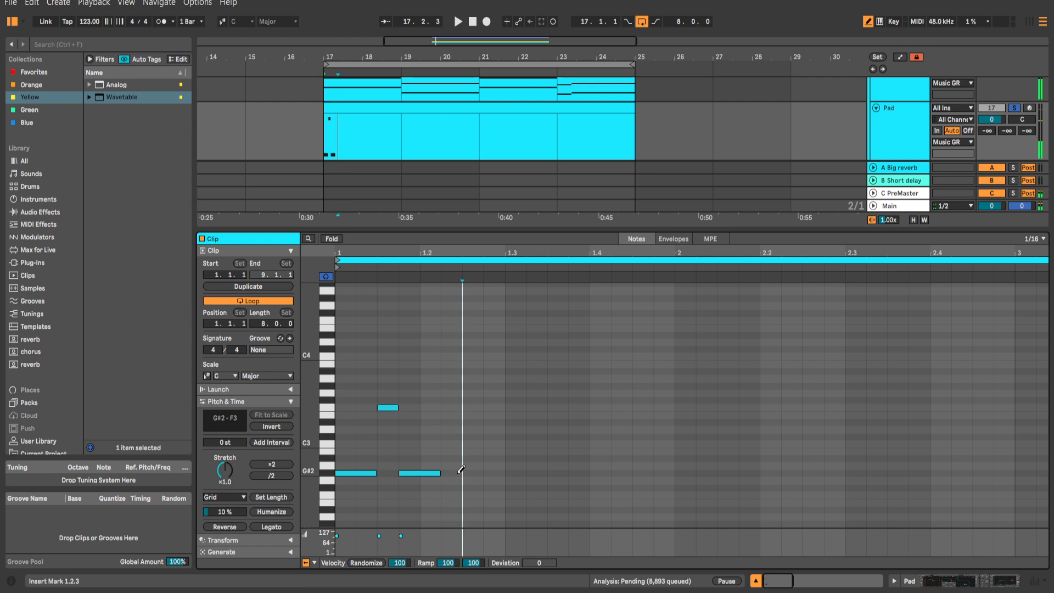
left_click(460, 472)
left_click_drag(460, 472, 497, 474)
key("space")
key("space")
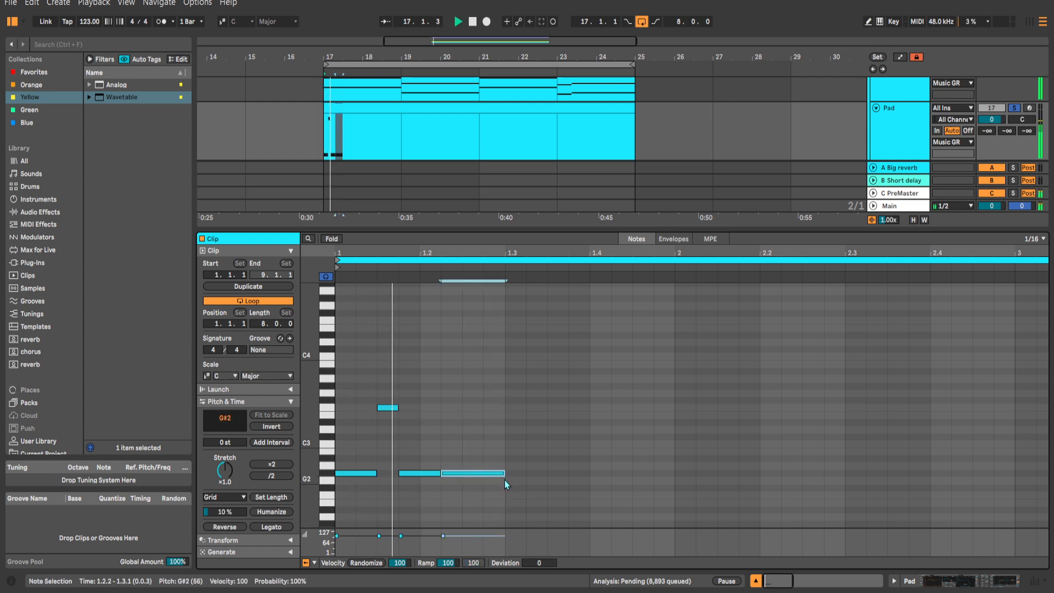
Duplicate the half-bar pattern to complete bar 1, ending it on an A#2 note, and audition it.
left_click(433, 418)
key("ctrl+a")
key("ctrl+d")
key("space")
key("space")
scroll(467, 412, "down", 5)
left_click_drag(417, 462, 305, 381)
key("space")
key("space")
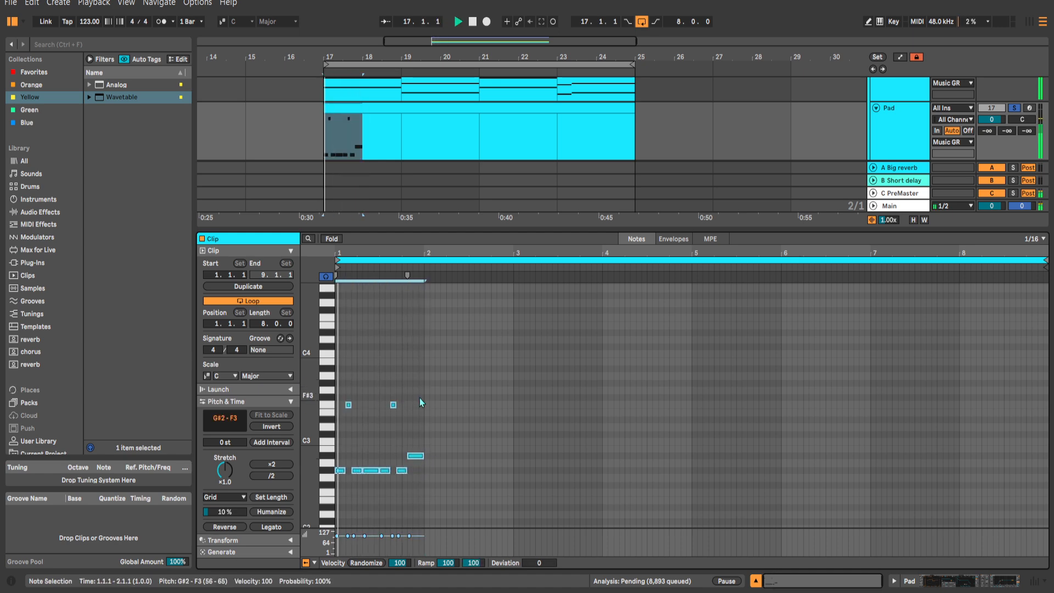
Copy the bar 1 pattern into bar 2 of the duplicated Pad's clip and listen to it.
key("shift+Tab")
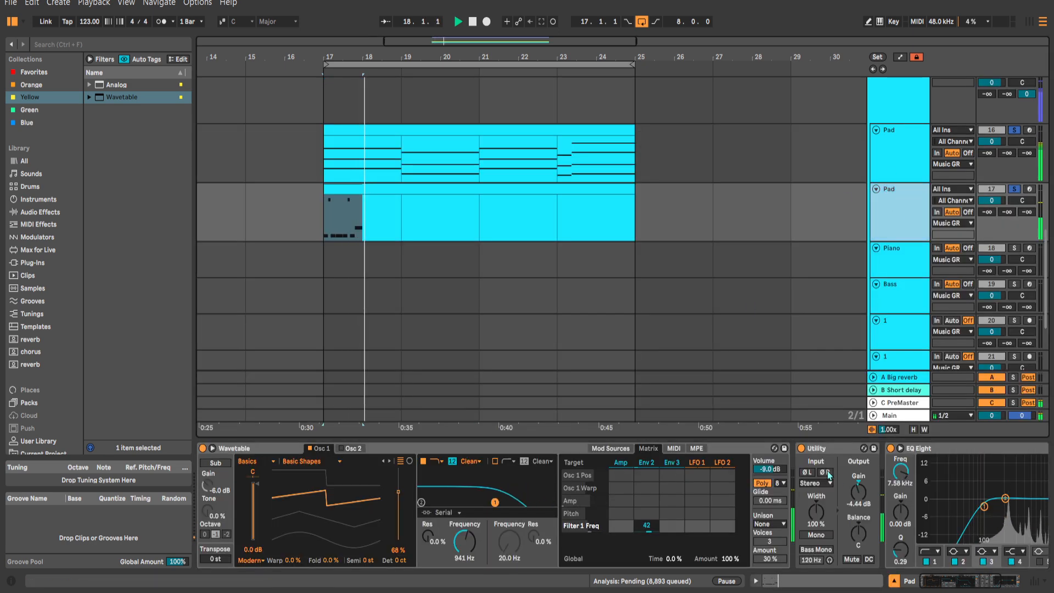
key("space")
double_click(426, 189)
key("space")
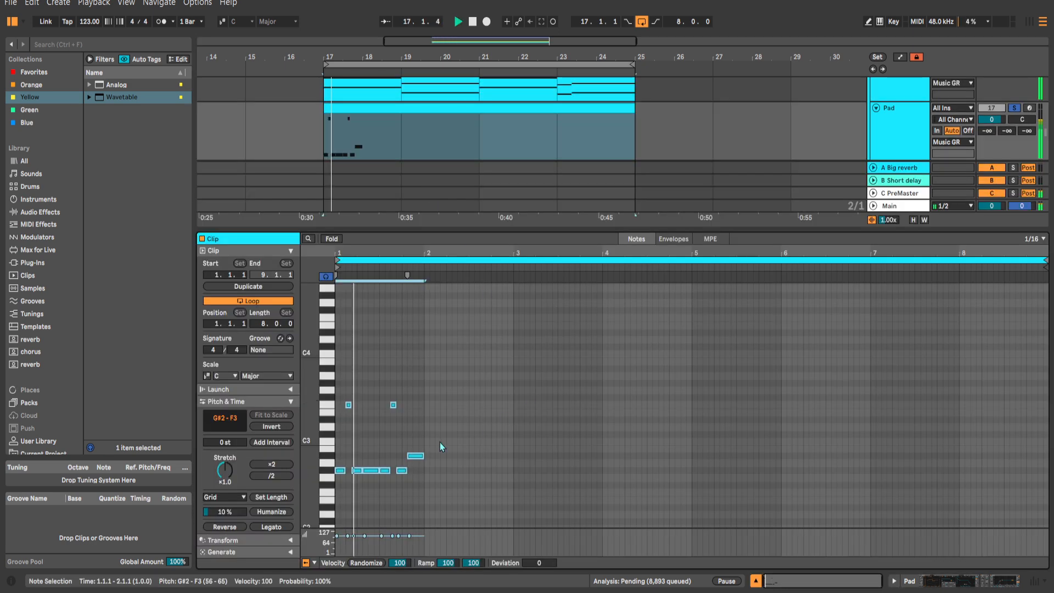
left_click(422, 470)
key("ctrl+v")
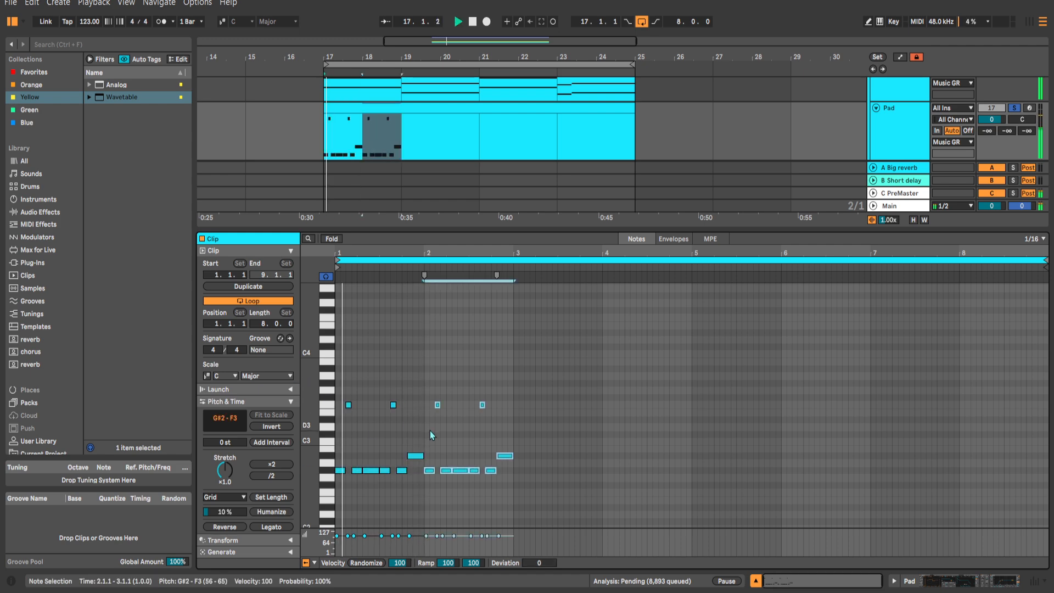
scroll(505, 455, "down", 2)
left_click(503, 453)
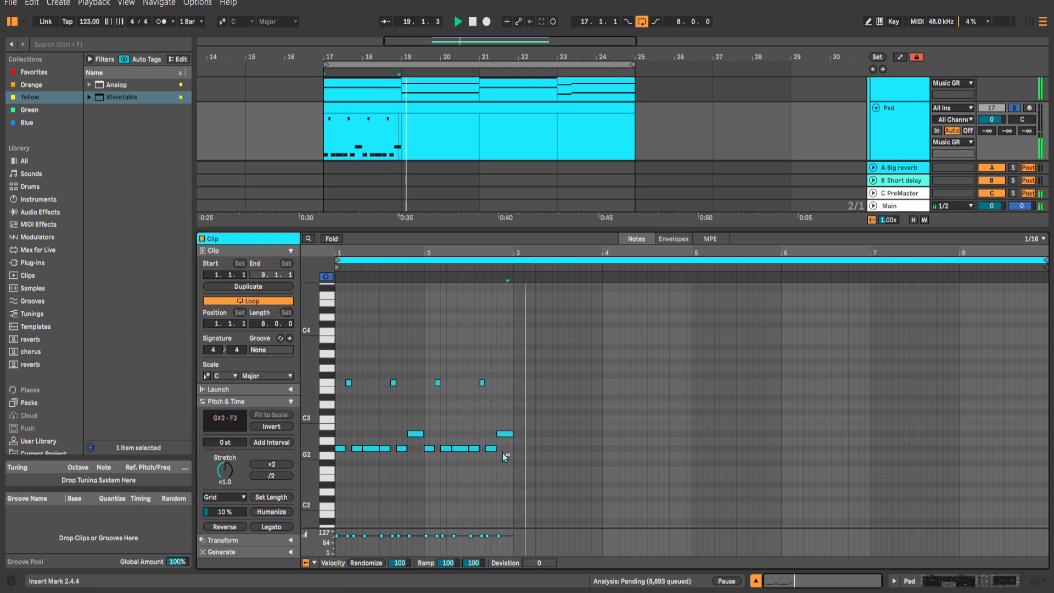
Duplicate the two-bar pattern into bars 3 and 4, transposed down three semitones to F2–D3, and play it.
key("ctrl+a")
key("space")
left_click_drag(339, 450, 516, 471)
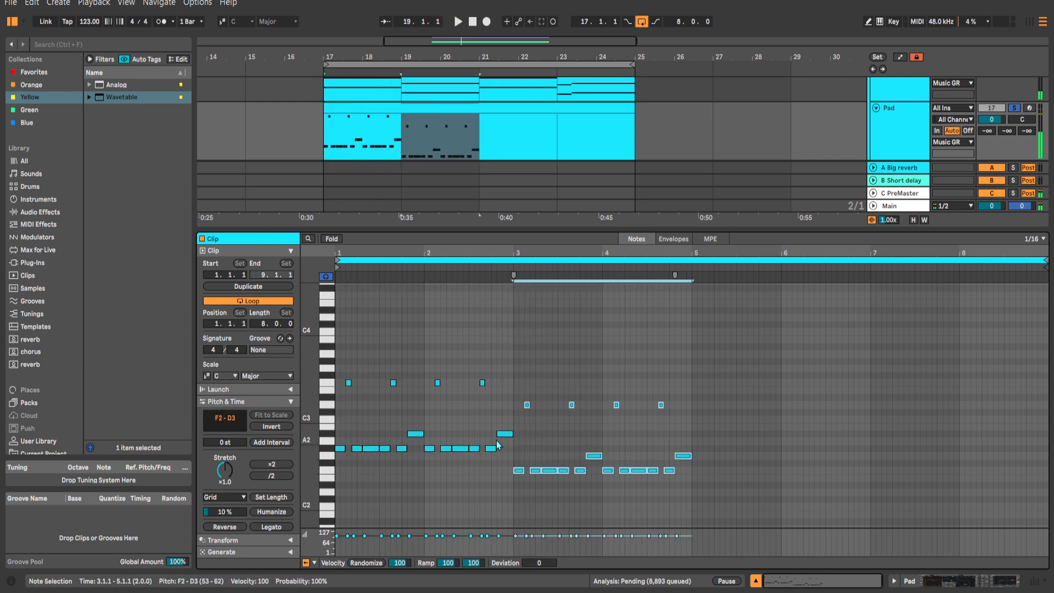
left_click(497, 441)
key("space")
Lower the four high notes in bars 3 and 4 to C3 and play from late in bar 2.
left_click_drag(517, 394, 711, 415)
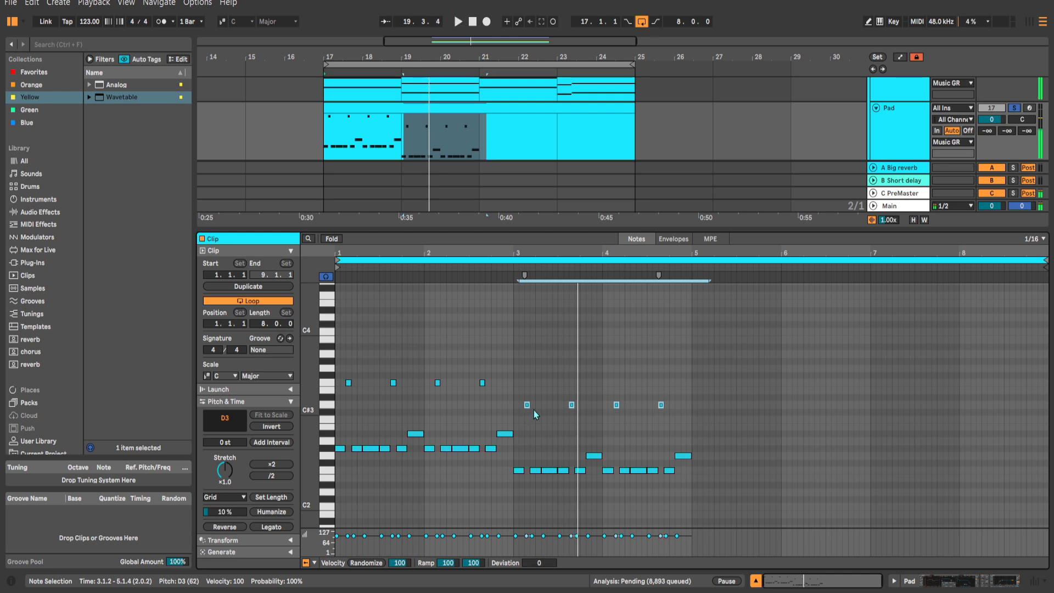
key("Down")
key("Down")
left_click(480, 407)
key("space")
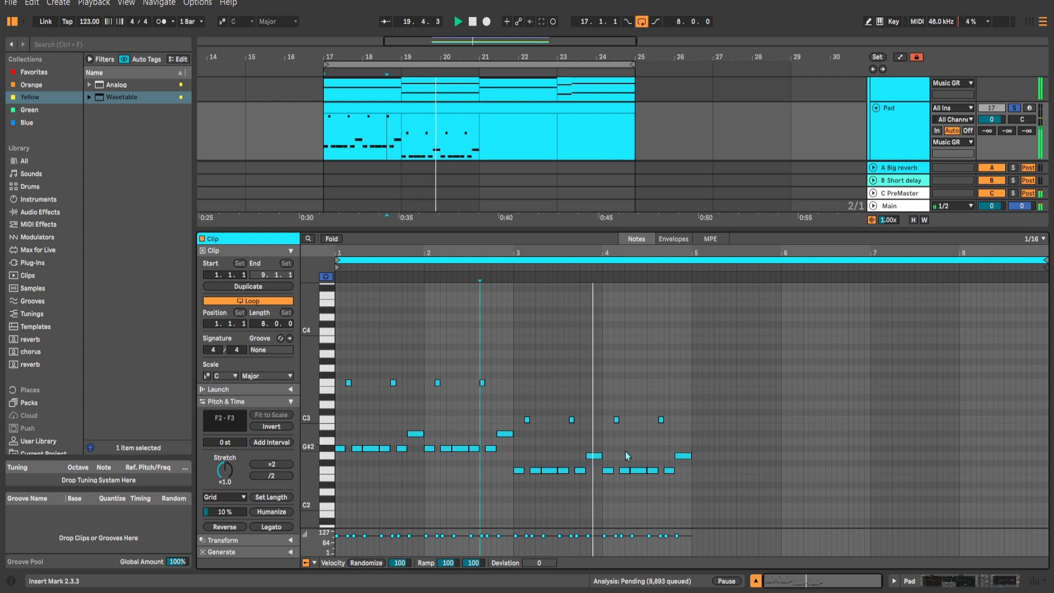
Raise the closing notes of bars 3 and 4 to G#2 and play from early in bar 3.
key("space")
left_click_drag(578, 444, 682, 450)
left_click(536, 434)
key("space")
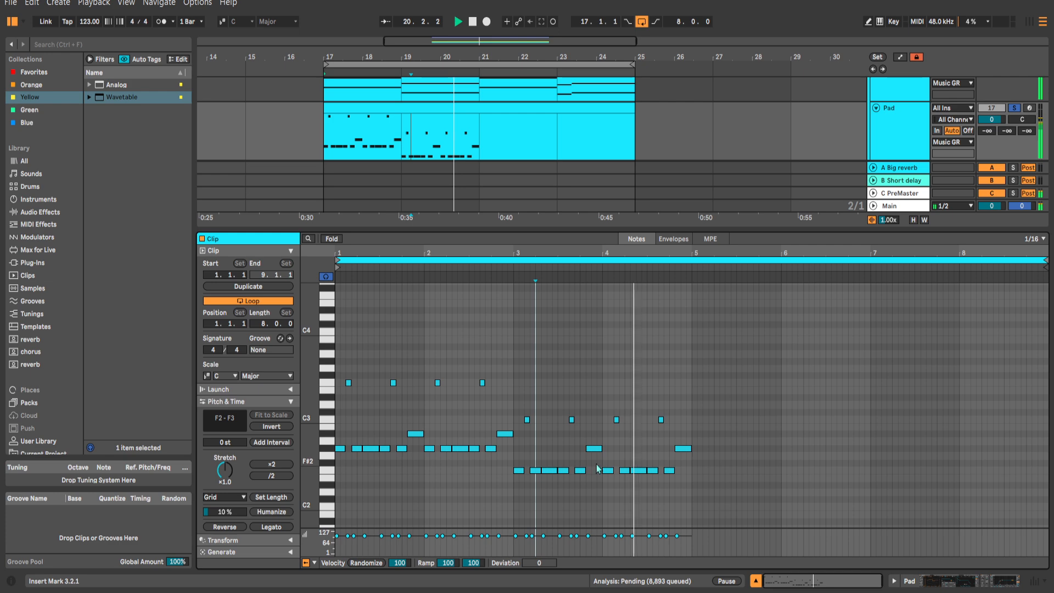
Duplicate the four-bar pattern into bars 5 to 8 and play from the end of bar 4.
key("space")
left_click(679, 472)
key("ctrl+a")
key("ctrl+d")
left_click(681, 389)
key("space")
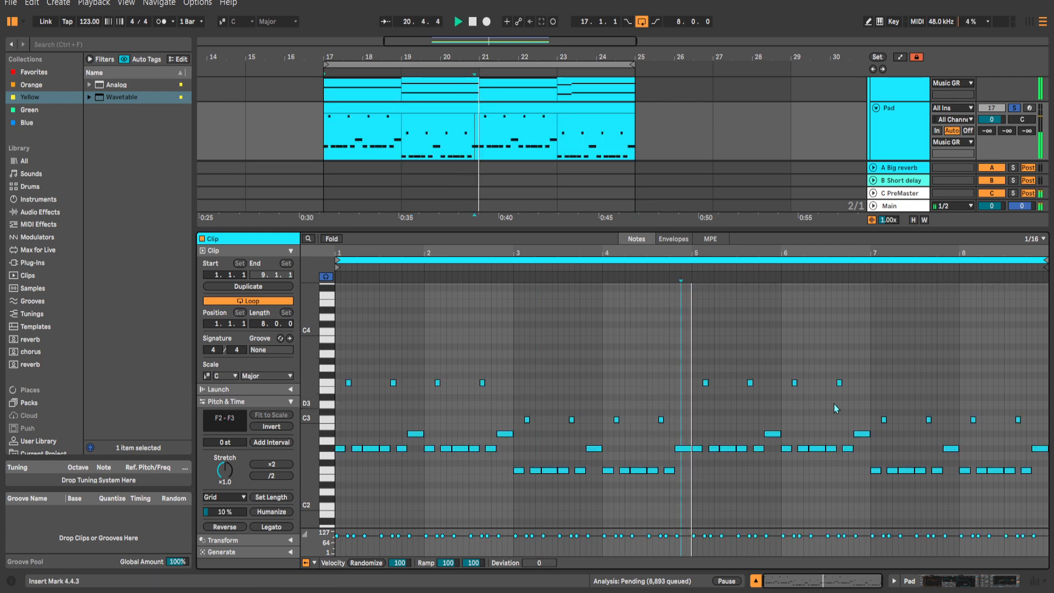
Transpose the bars 7–8 pattern up three semitones, lower its four high notes to D3 and play the change.
left_click_drag(876, 409, 1036, 476)
left_click_drag(877, 471, 877, 447)
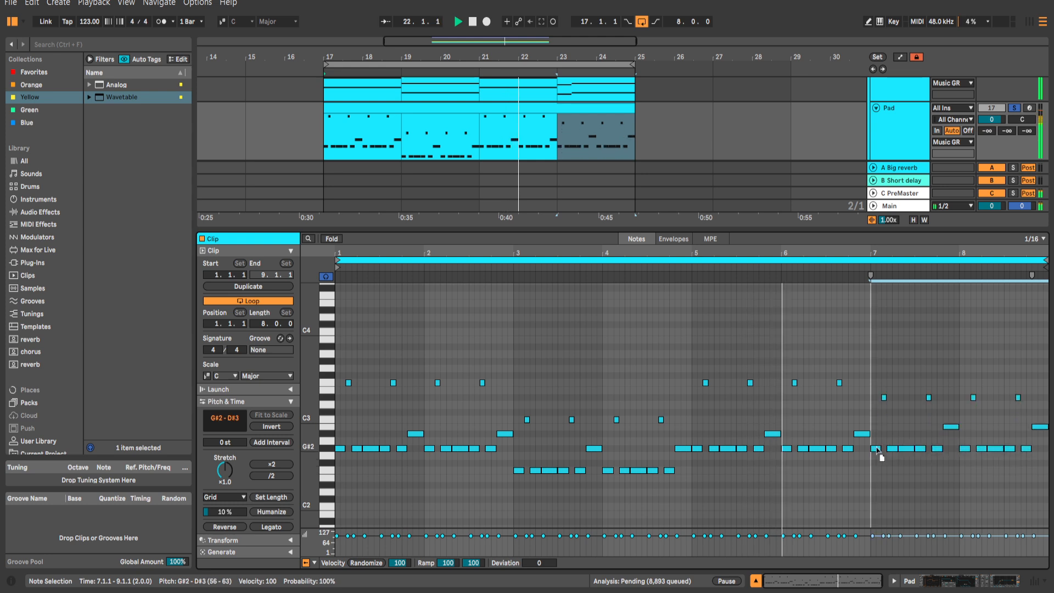
left_click_drag(868, 390, 1042, 408)
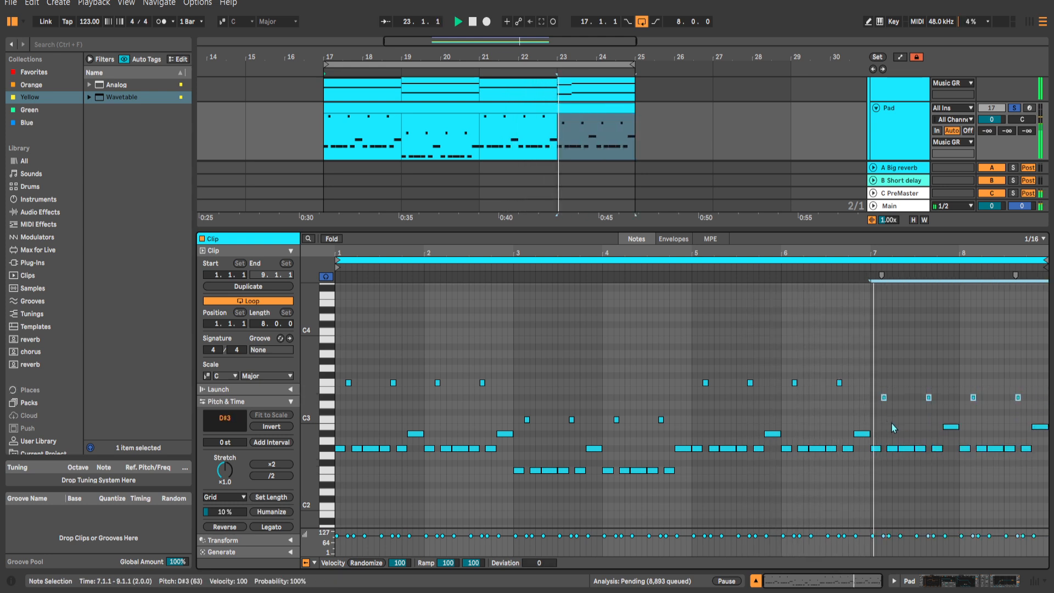
left_click_drag(885, 399, 889, 406)
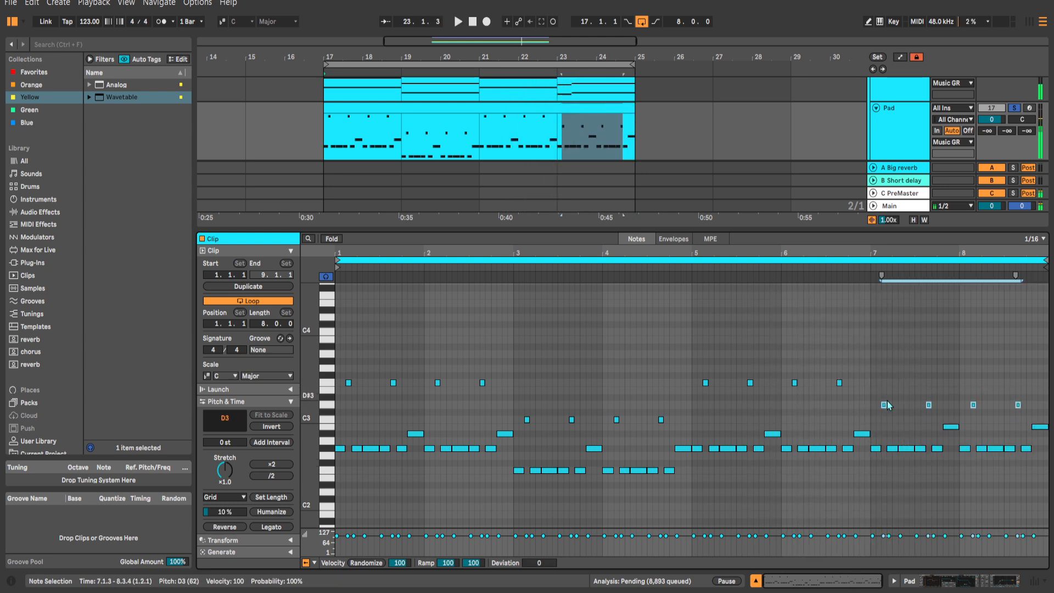
left_click(868, 403)
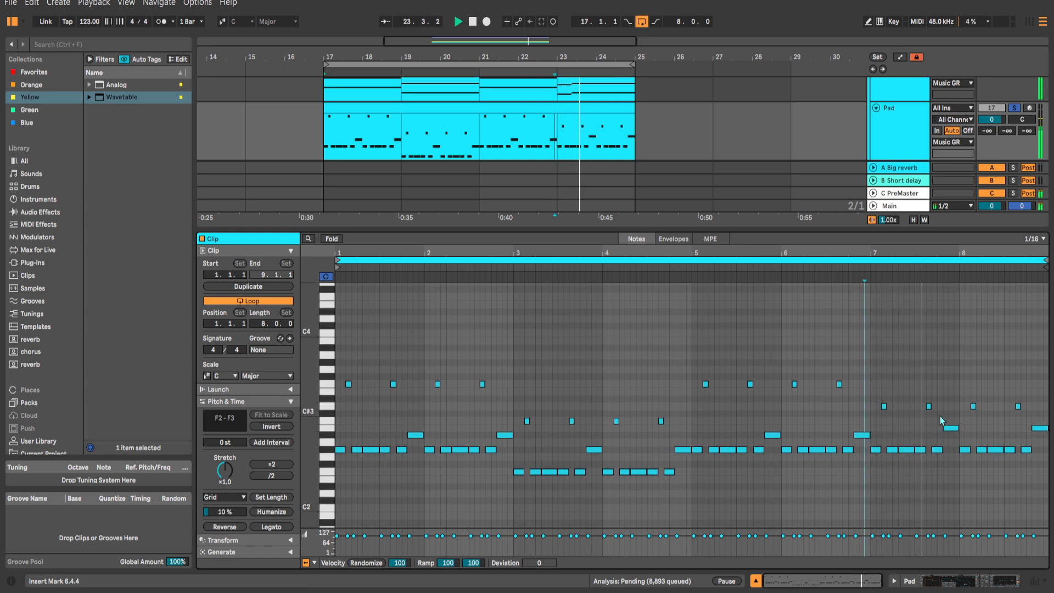
Raise the four high notes in bars 7 and 8 to D#3 and play from the end of bar 6.
left_click_drag(869, 402, 1024, 409)
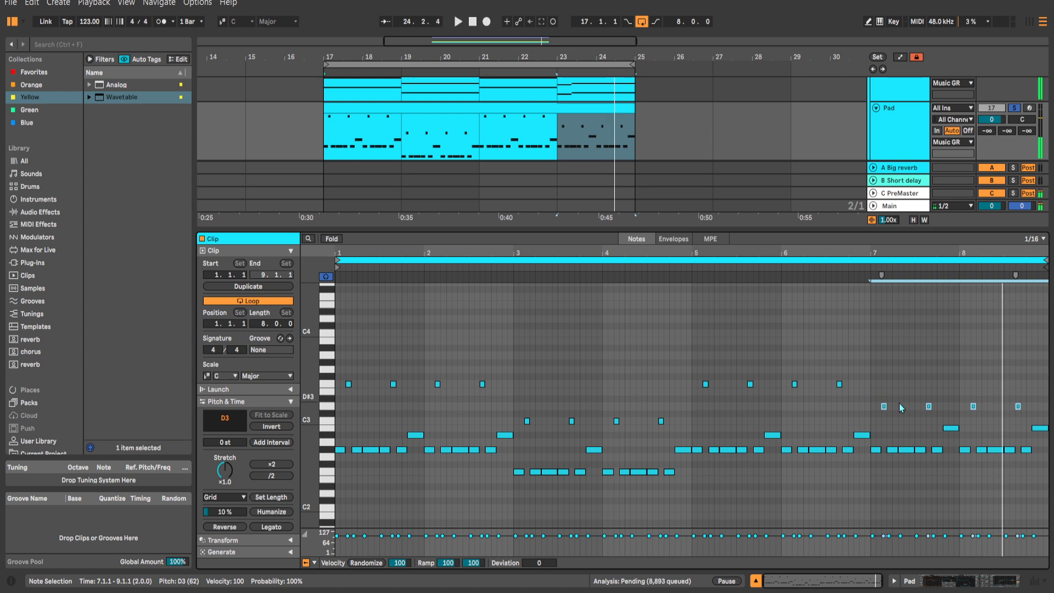
key("Up")
left_click(858, 402)
key("space")
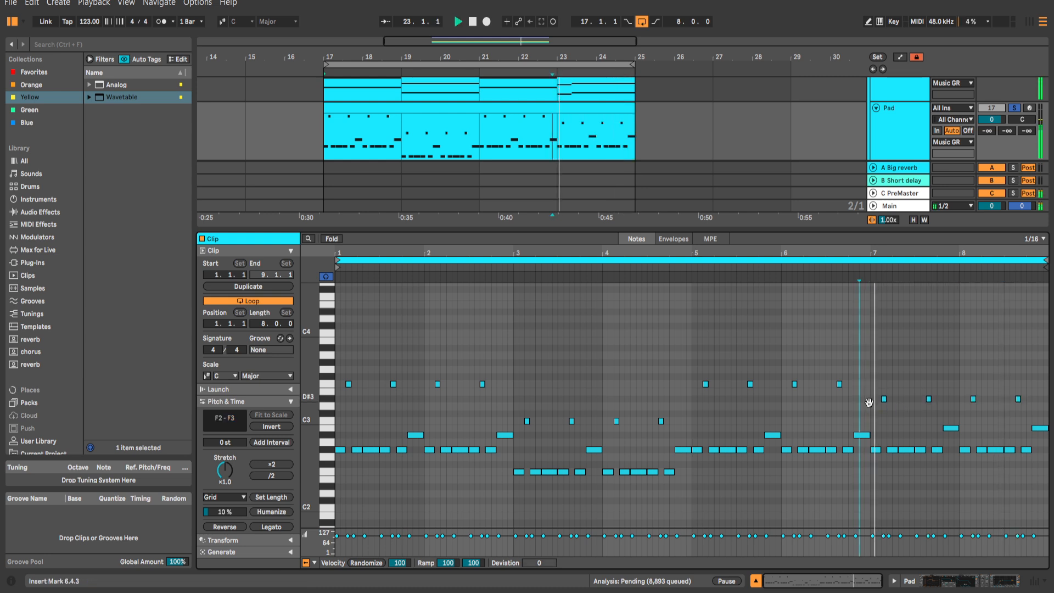
Try the high notes of bars 7 and 8 at E3, return them to D#3 and play the transition.
left_click_drag(859, 391, 1044, 408)
key("space")
key("Up")
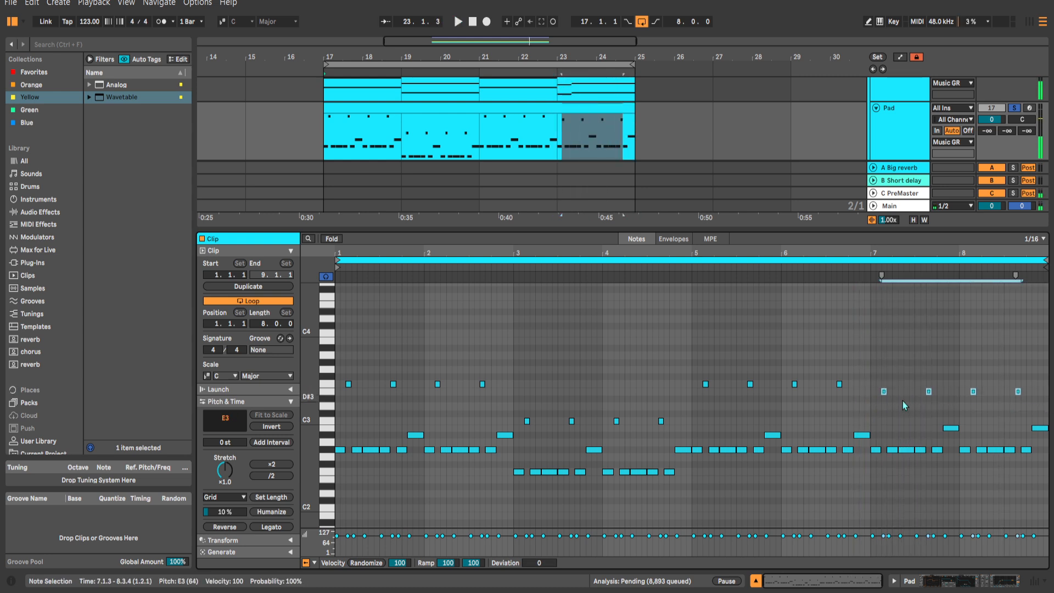
key("Down")
left_click(859, 404)
key("space")
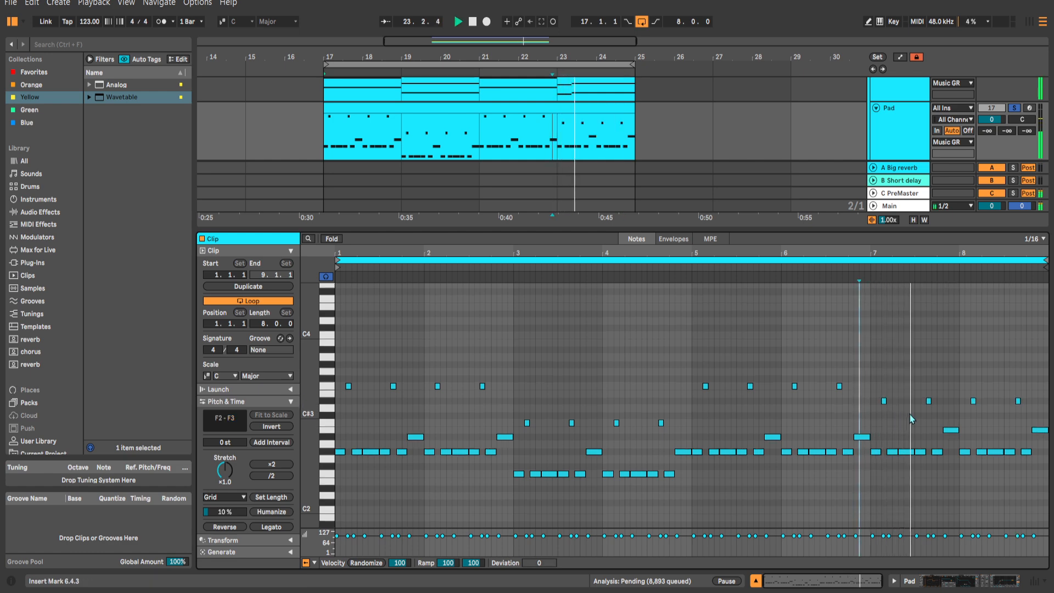
Raise the long end notes of bars 7 and 8 to C3 and play from the start of bar 7.
key("space")
left_click_drag(949, 424, 1039, 432)
key("Up")
left_click(877, 421)
key("space")
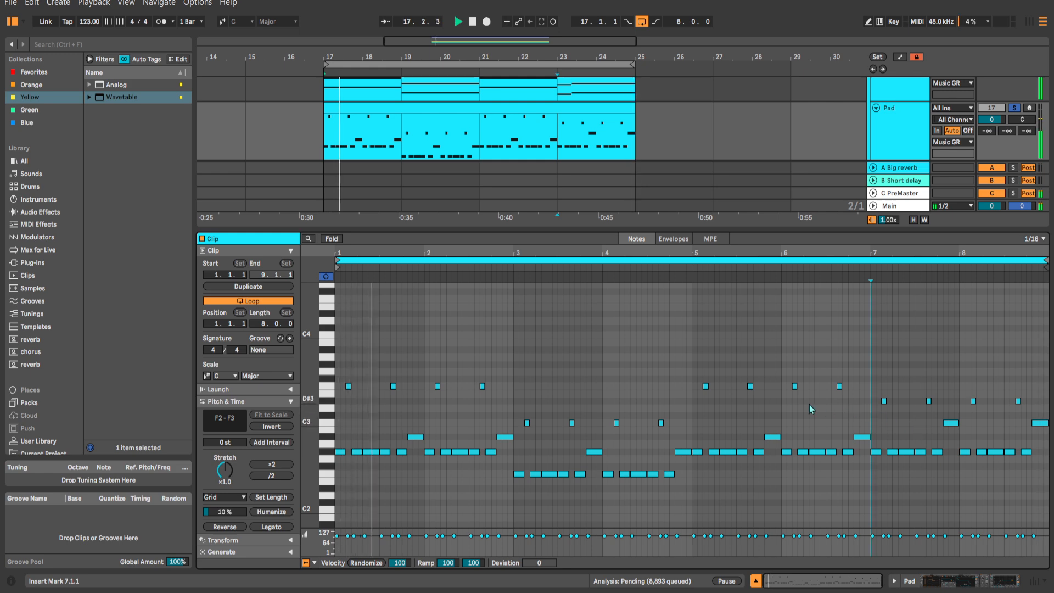
Lower the longer notes starting at 1.2.2 and 2.2.2 to F2 in the rhythmic Pad clip.
scroll(719, 409, "down", 2)
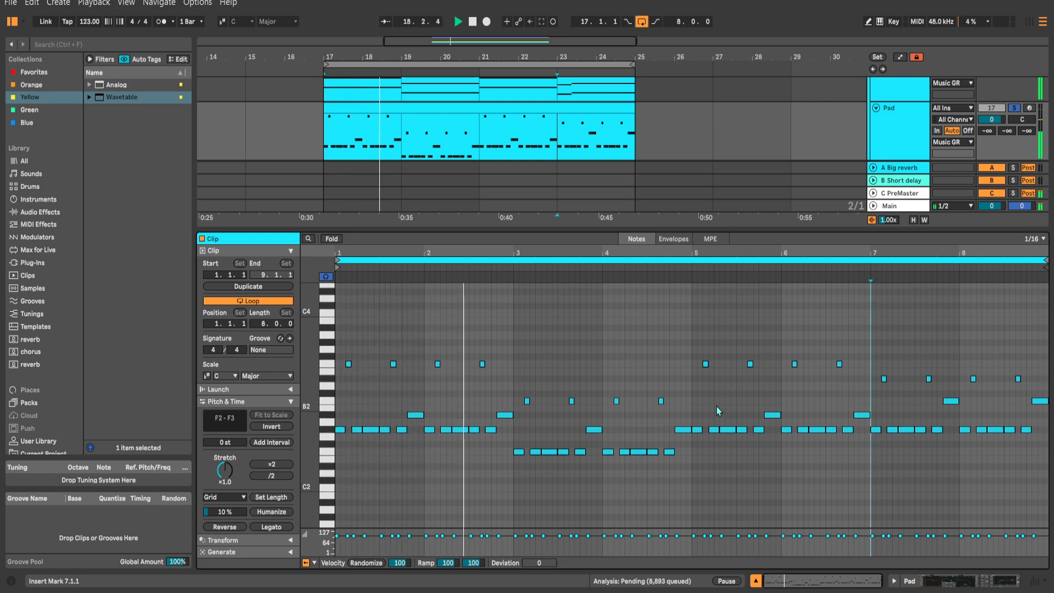
scroll(716, 406, "down", 2)
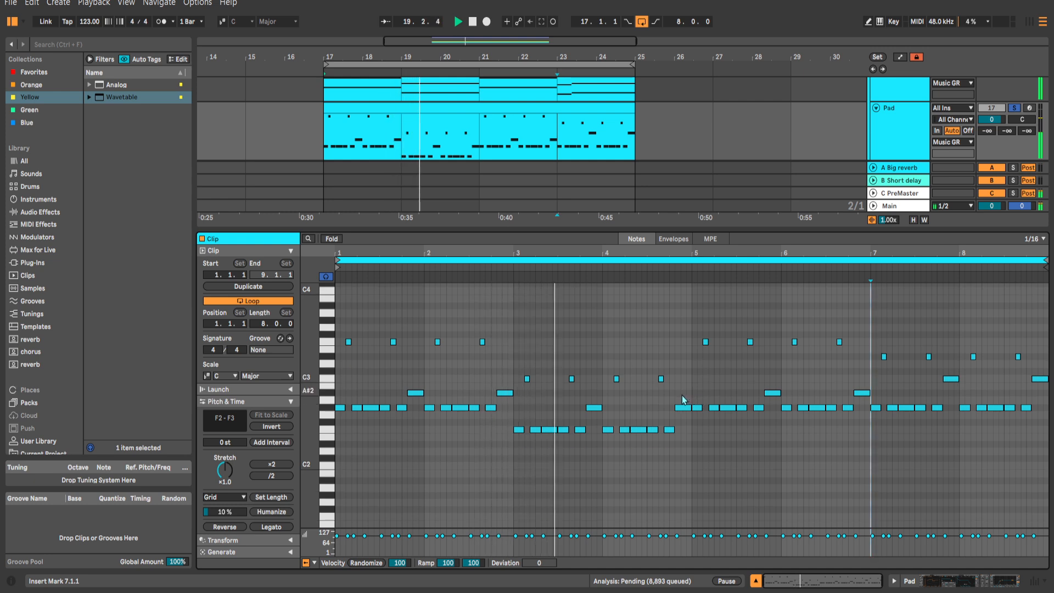
left_click_drag(376, 407, 376, 429)
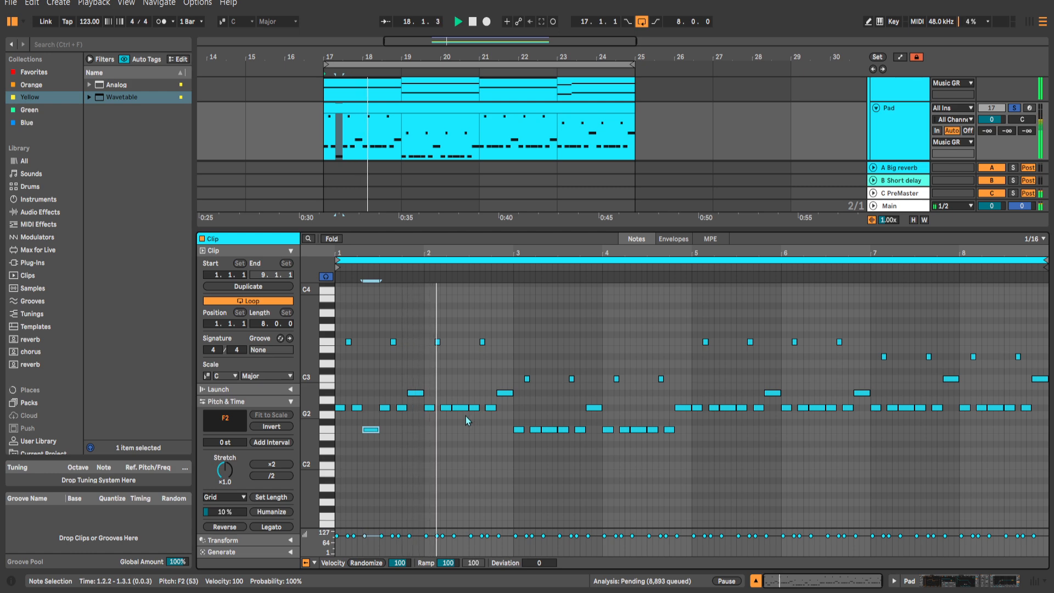
left_click_drag(466, 409, 465, 429)
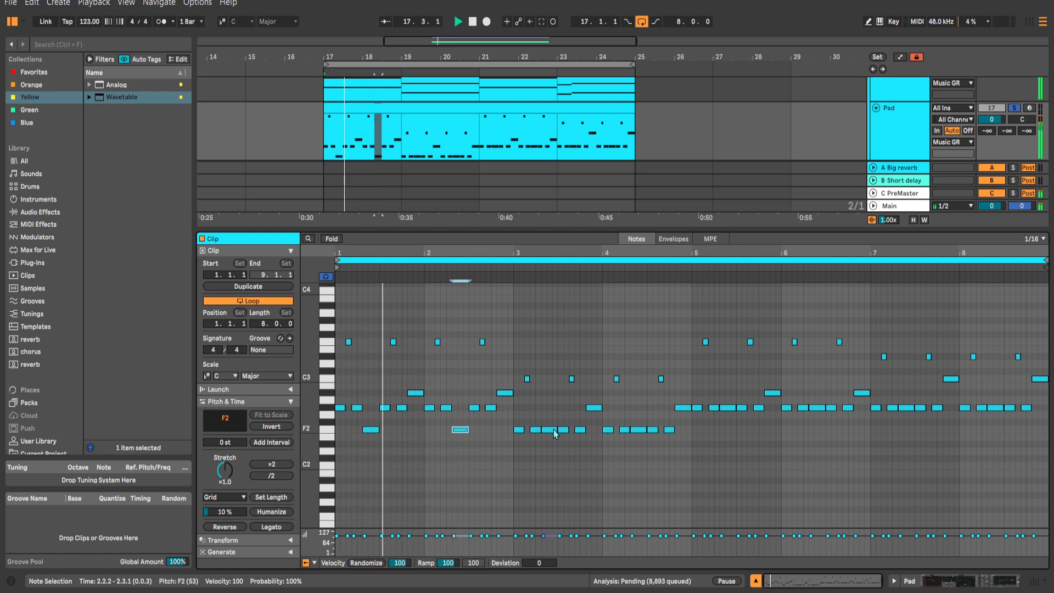
Lower the longer notes starting at 3.2.2 and 4.2.2 to D#2.
left_click_drag(550, 429, 551, 458)
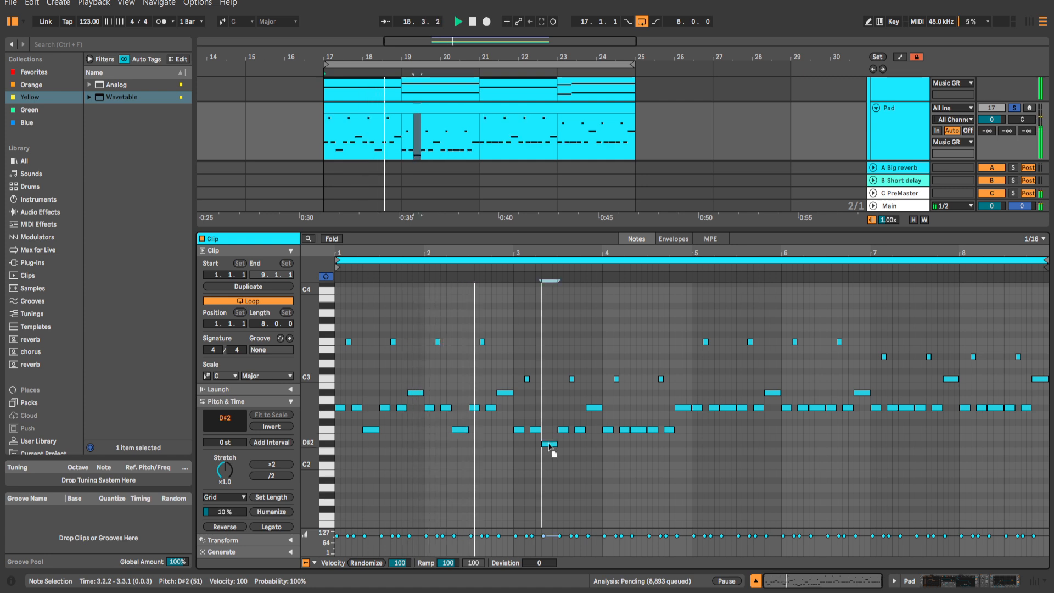
left_click_drag(644, 429, 643, 458)
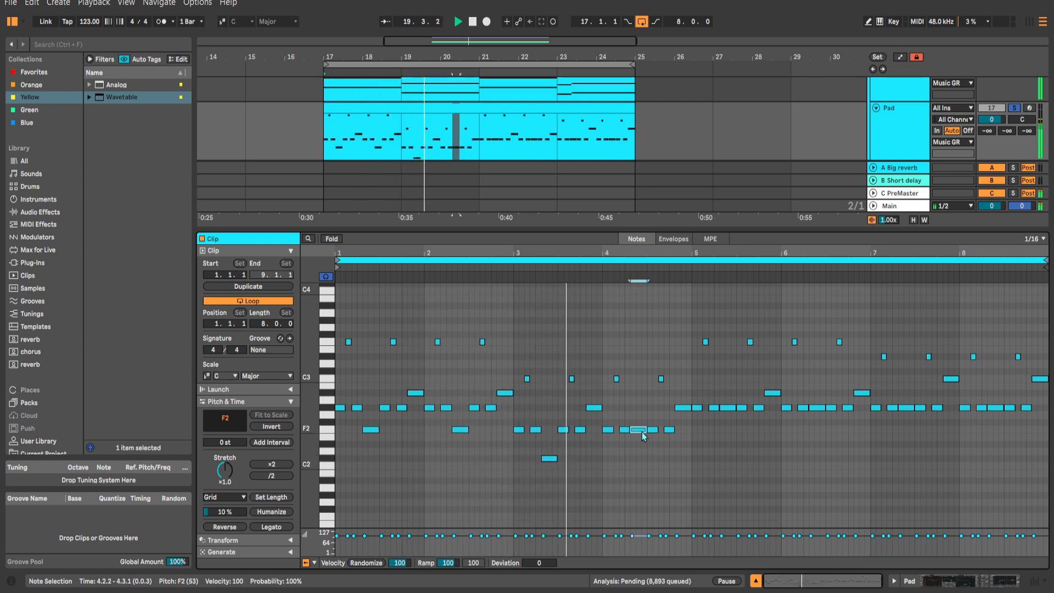
left_click_drag(552, 459, 555, 448)
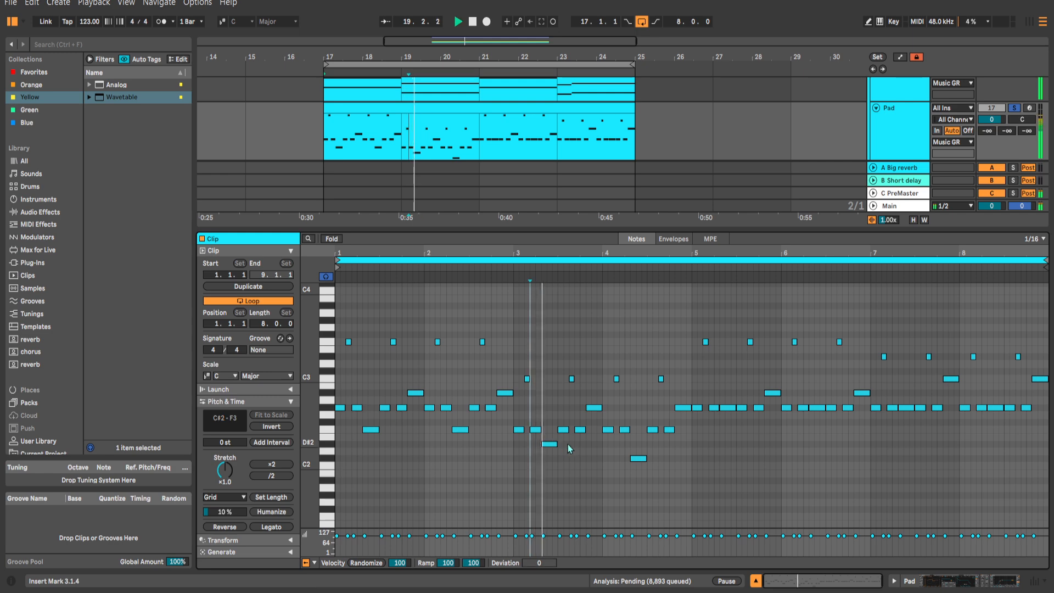
left_click_drag(638, 458, 638, 444)
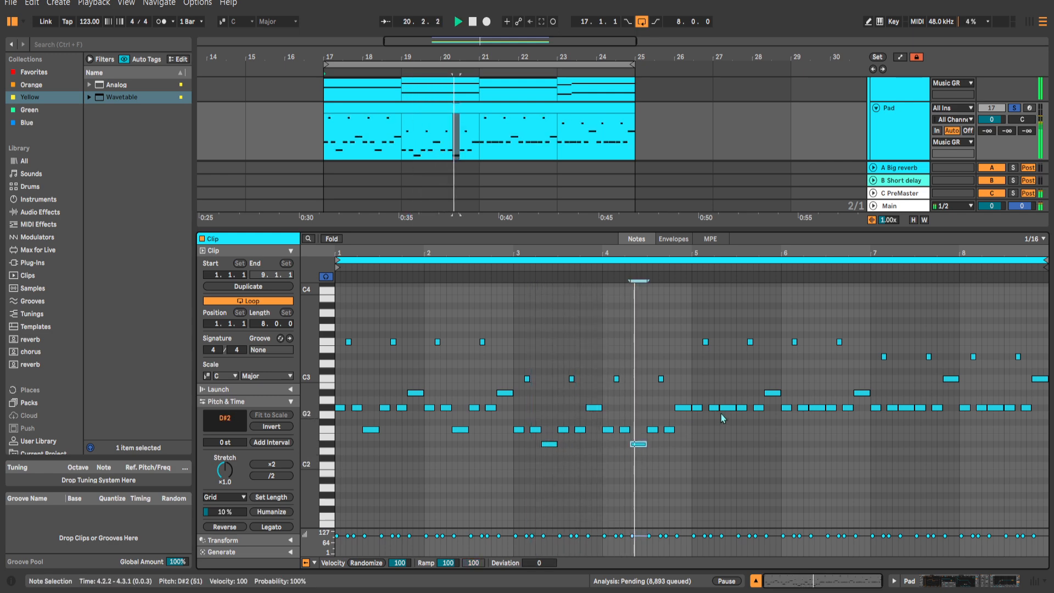
Lower the longer notes after beat 2 in bars 5 to 8 to F2.
left_click_drag(730, 409, 730, 431)
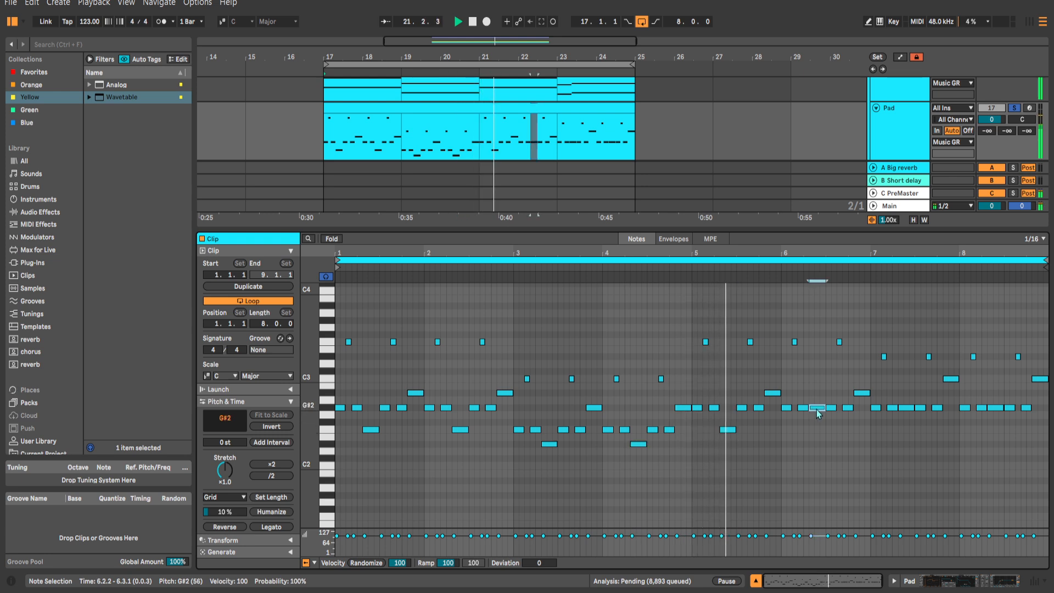
left_click_drag(816, 408, 816, 430)
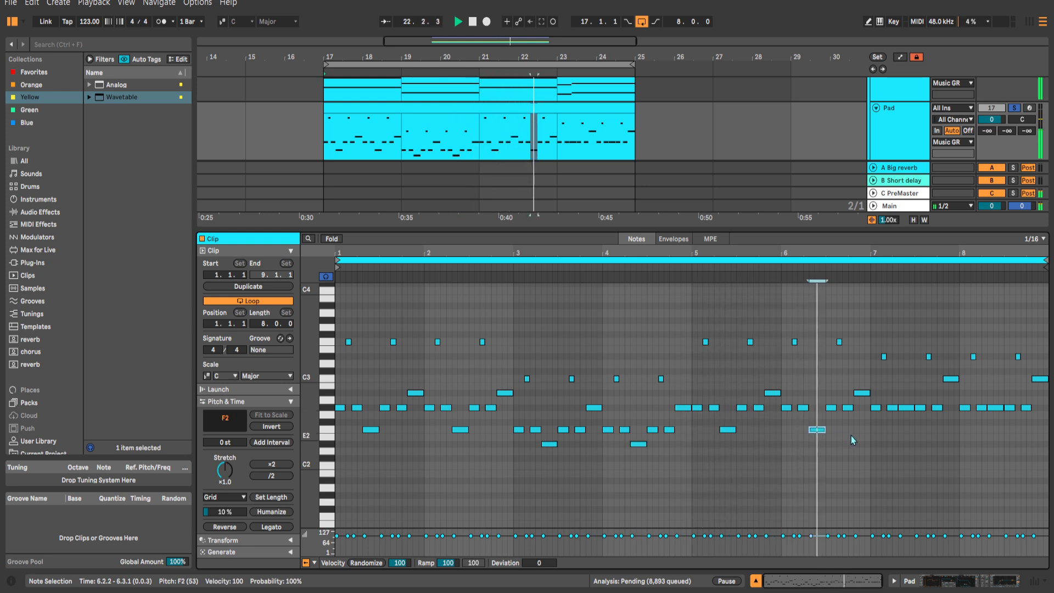
mouse_move(906, 410)
left_mouse_down()
mouse_move(905, 396)
mouse_move(908, 431)
left_mouse_up()
left_click_drag(995, 408, 995, 430)
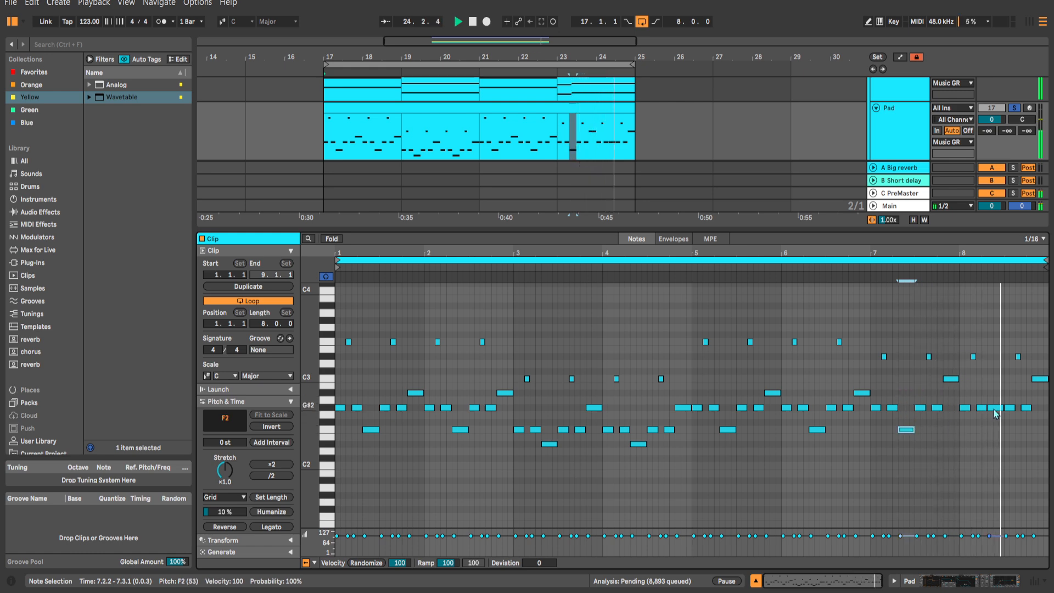
Set the Utility gain on the rhythmic Pad track to -1.70 dB.
key("shift+Tab")
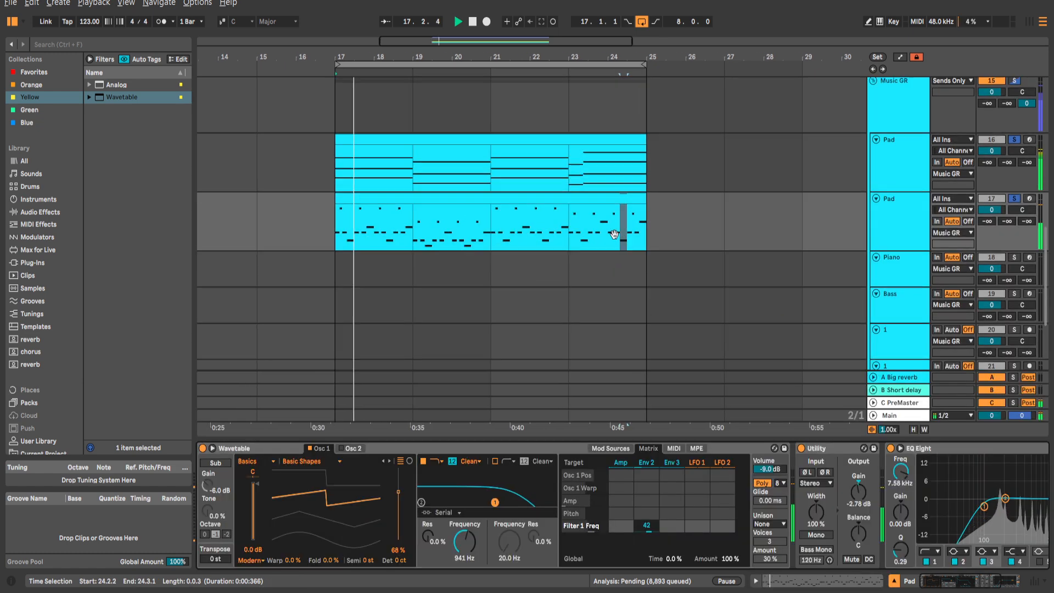
left_click(615, 198)
left_click(900, 235)
left_click_drag(858, 490, 858, 486)
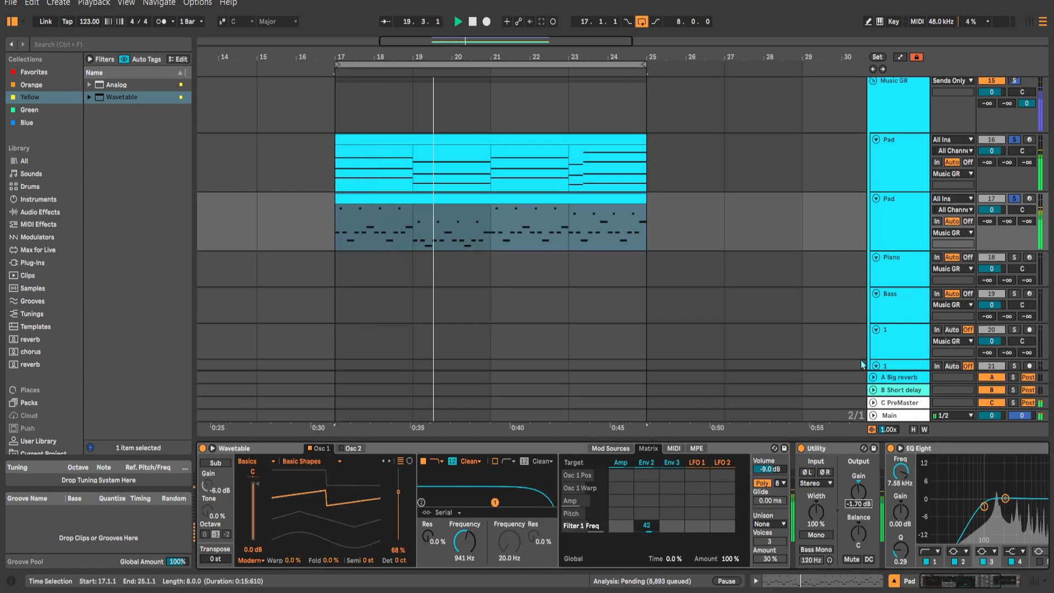
left_click(806, 256)
left_click(804, 242)
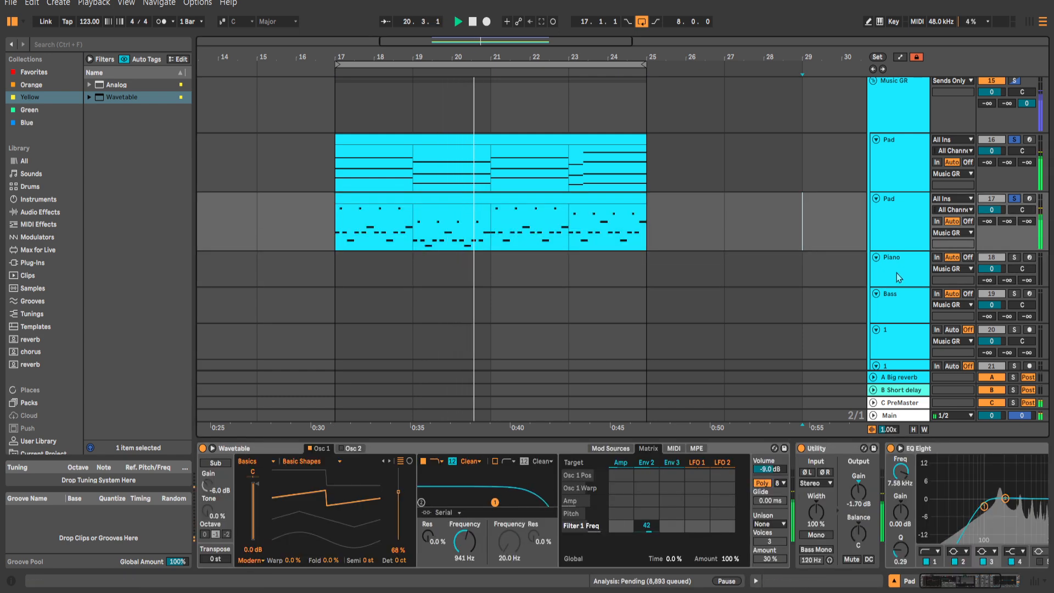
Duplicate the rhythmic Pad track and rename the copy "An".
scroll(900, 244, "down", 1)
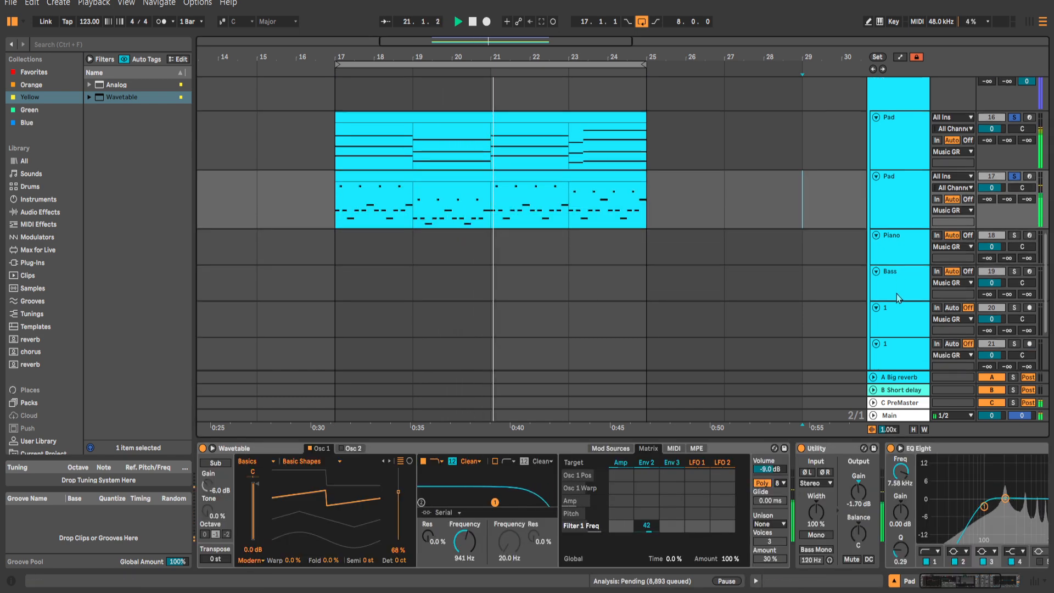
left_click(897, 213)
key("ctrl+d")
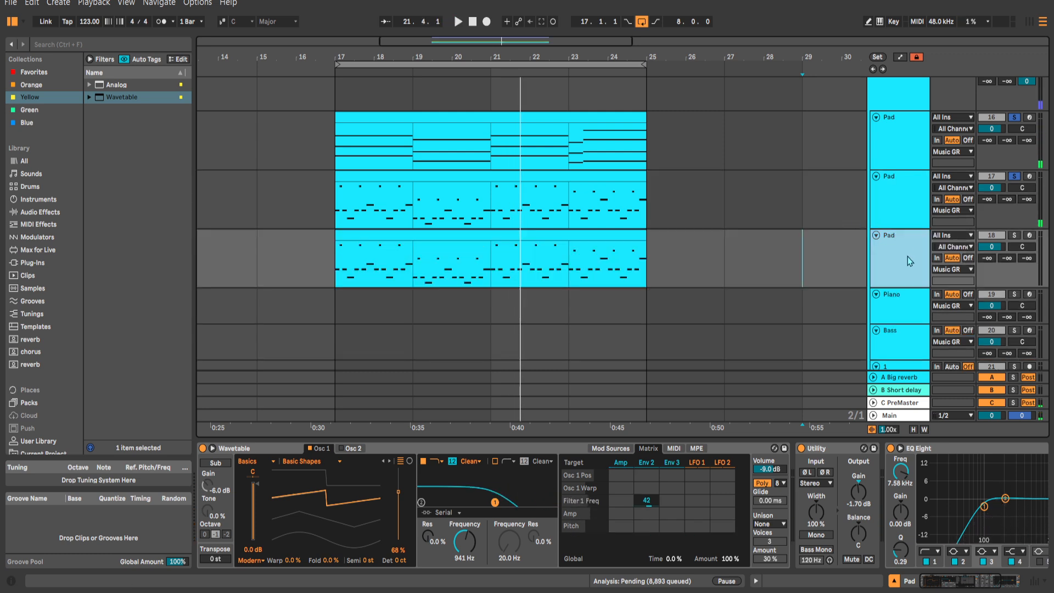
type("ar")
key("BackSpace")
key("BackSpace")
type("An")
key("Return")
Solo the An track and delete all notes from its eight-bar clip.
key("s")
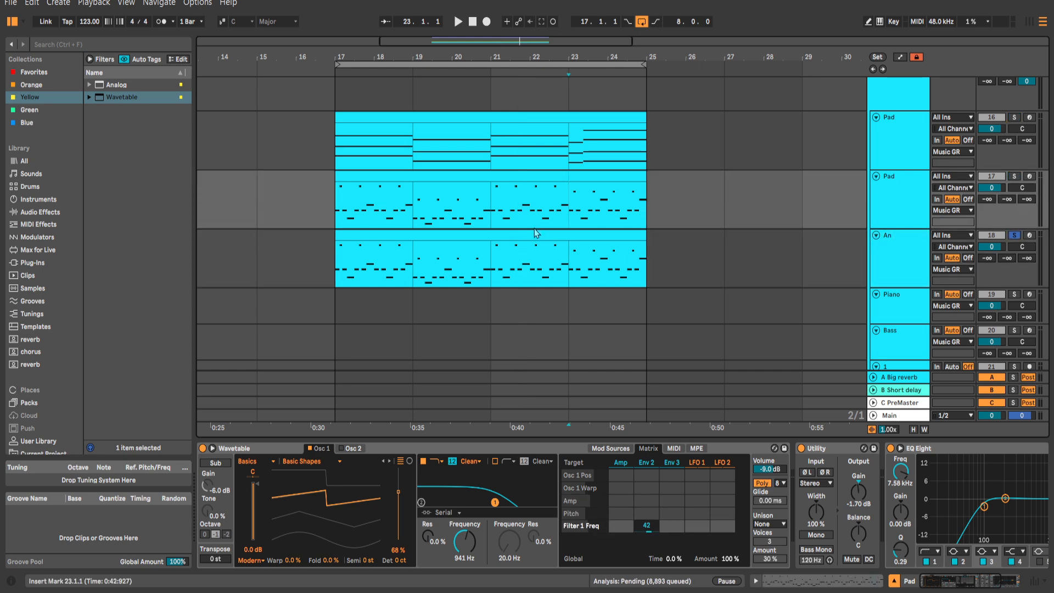
left_click(523, 236)
key("space")
double_click(522, 236)
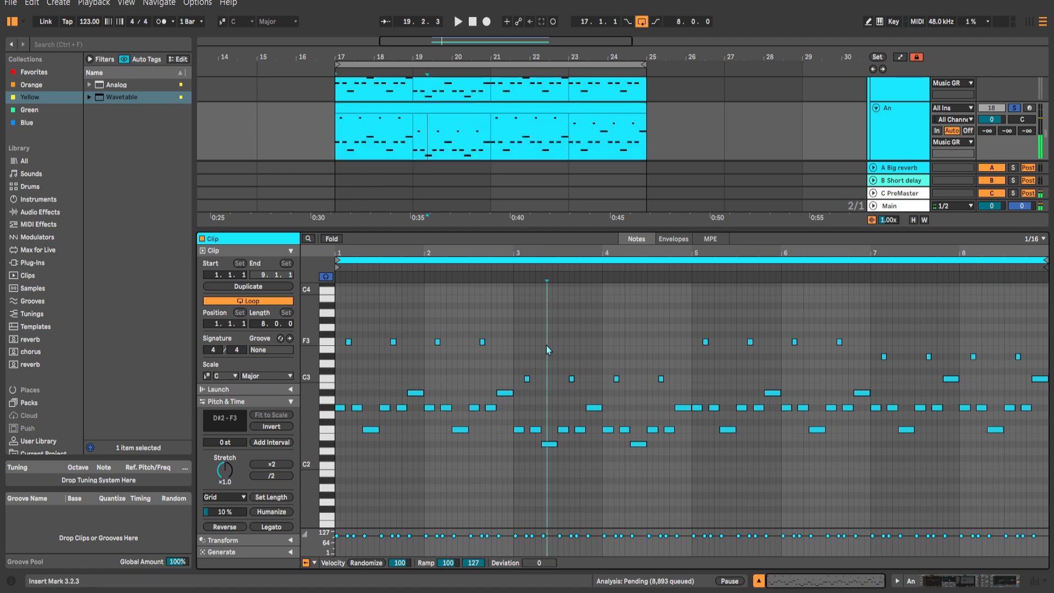
key("space")
key("Delete")
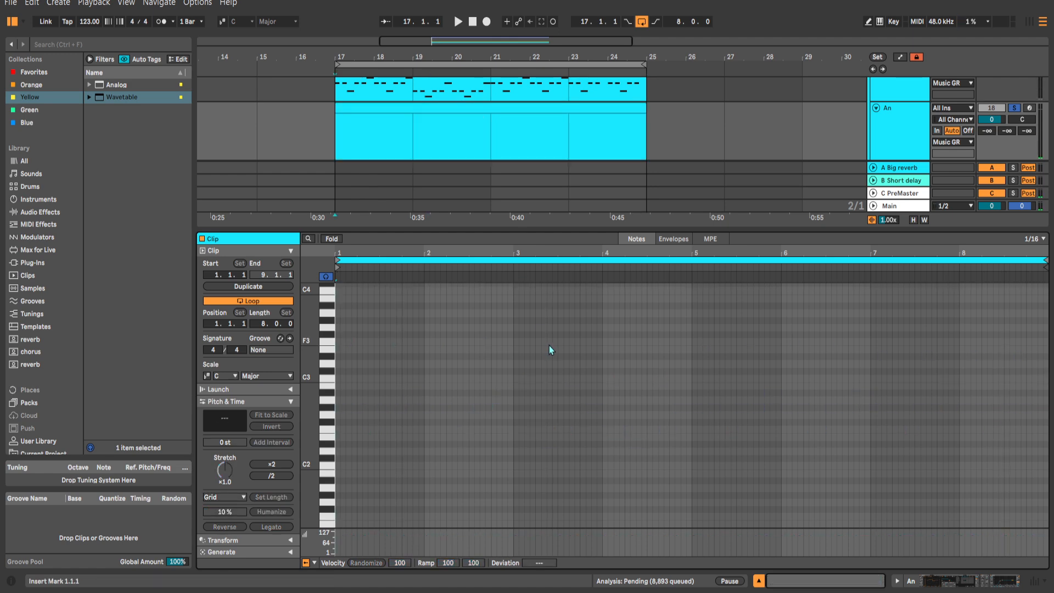
Solo both Pad tracks together with the An track and play the loop.
key("shift+Tab")
scroll(527, 257, "up", 1)
left_click(495, 211)
key("space")
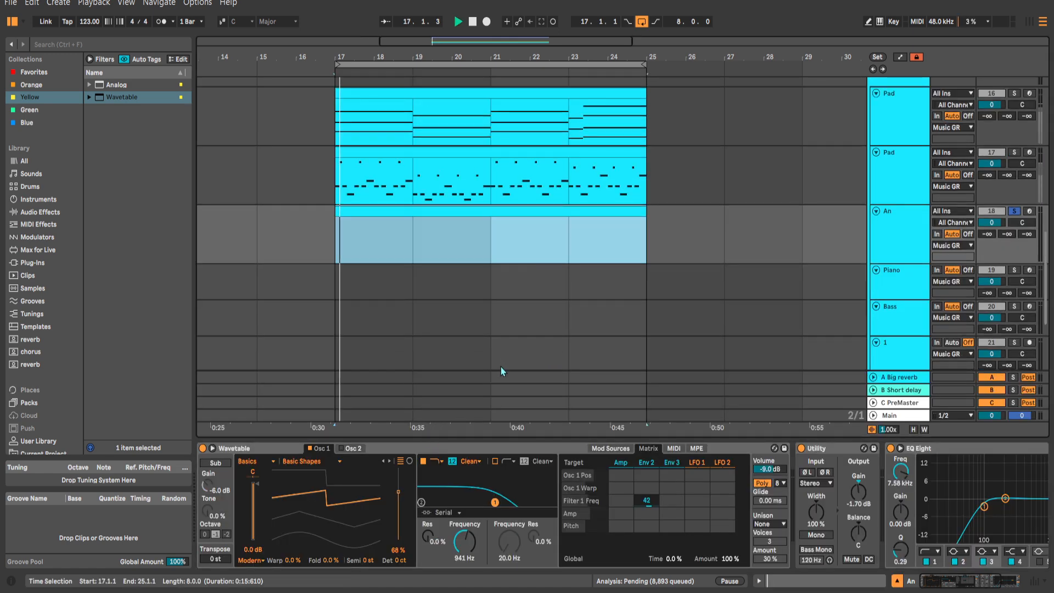
left_click(1015, 95, "ctrl")
left_click(1015, 152, "ctrl")
key("space")
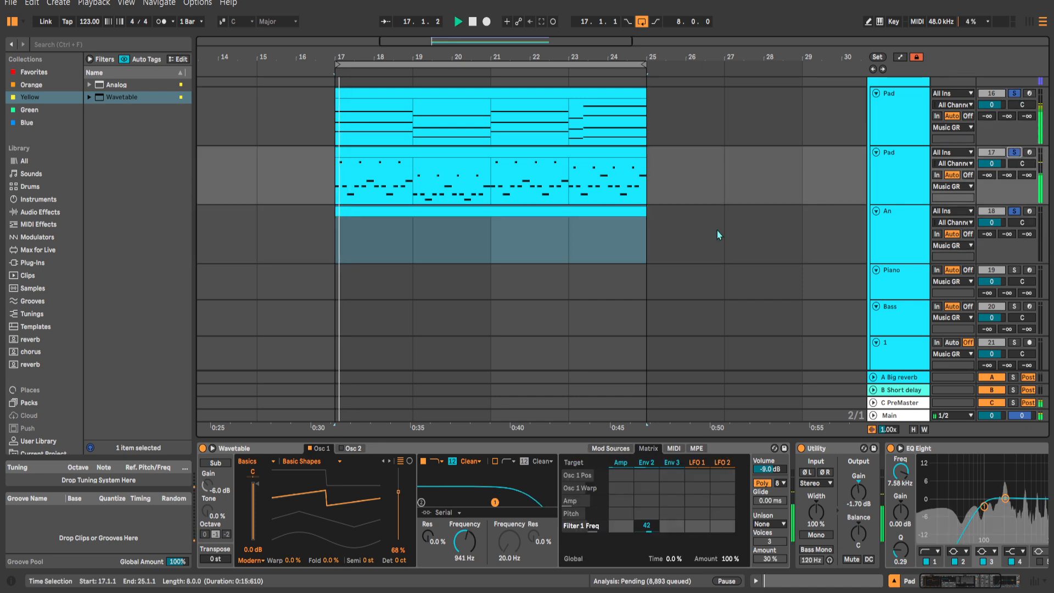
Draw sixteenth notes F2 and G#2 followed by a C3 lasting two sixteenths at the start of the An clip, and audition them.
double_click(521, 211)
key("b")
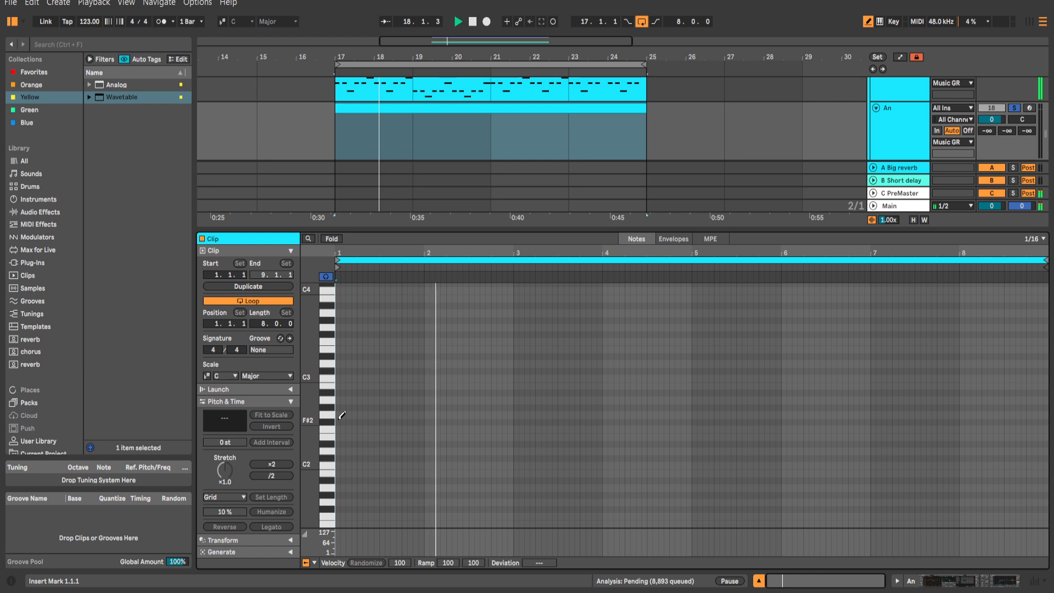
left_click(339, 428)
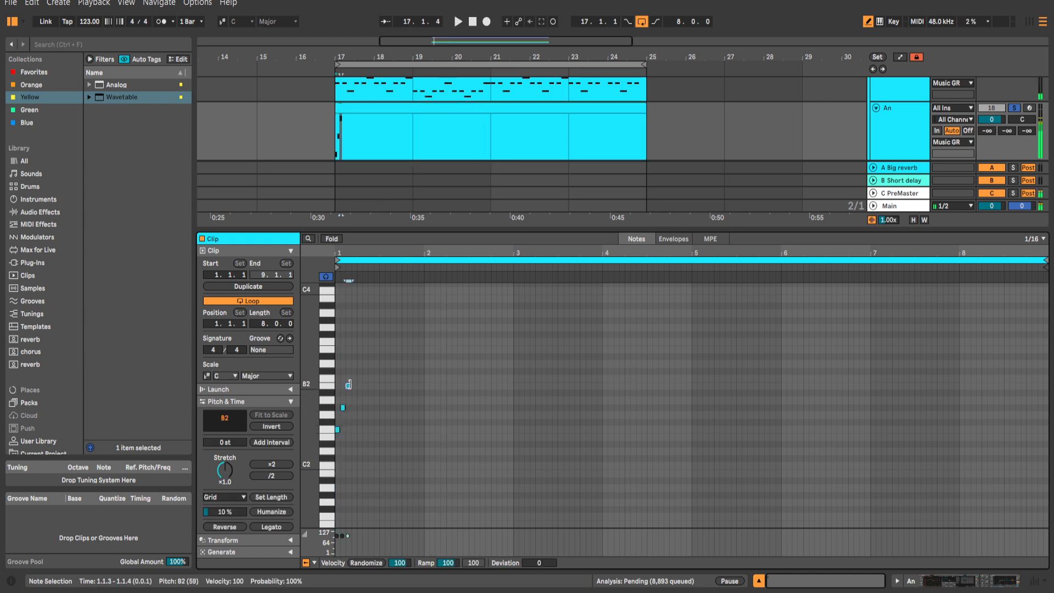
key("space")
scroll(352, 391, "up", 4)
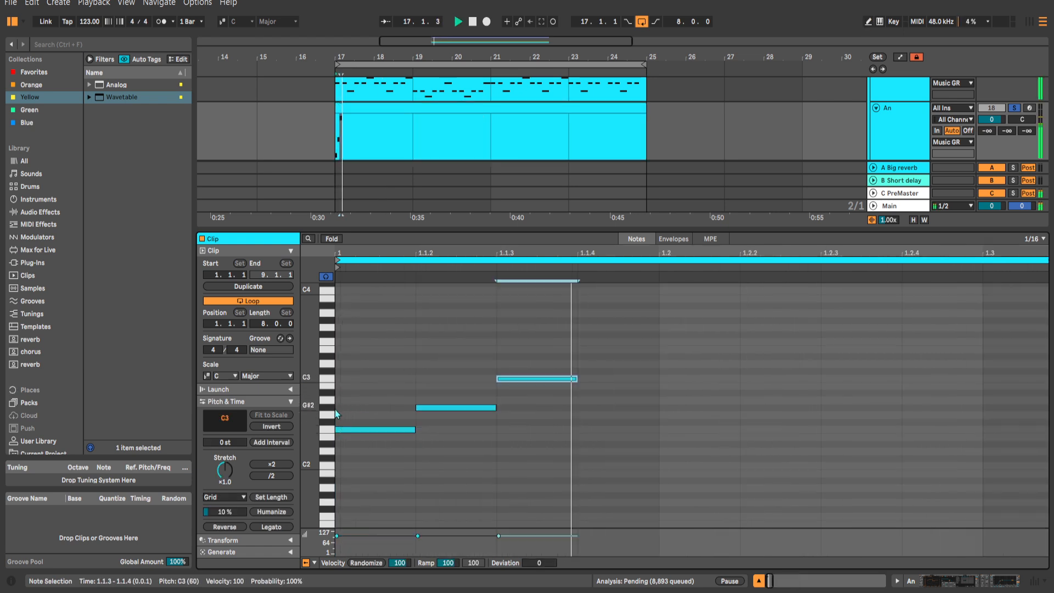
scroll(407, 394, "up", 1)
scroll(407, 394, "down", 2)
key("space")
key("space")
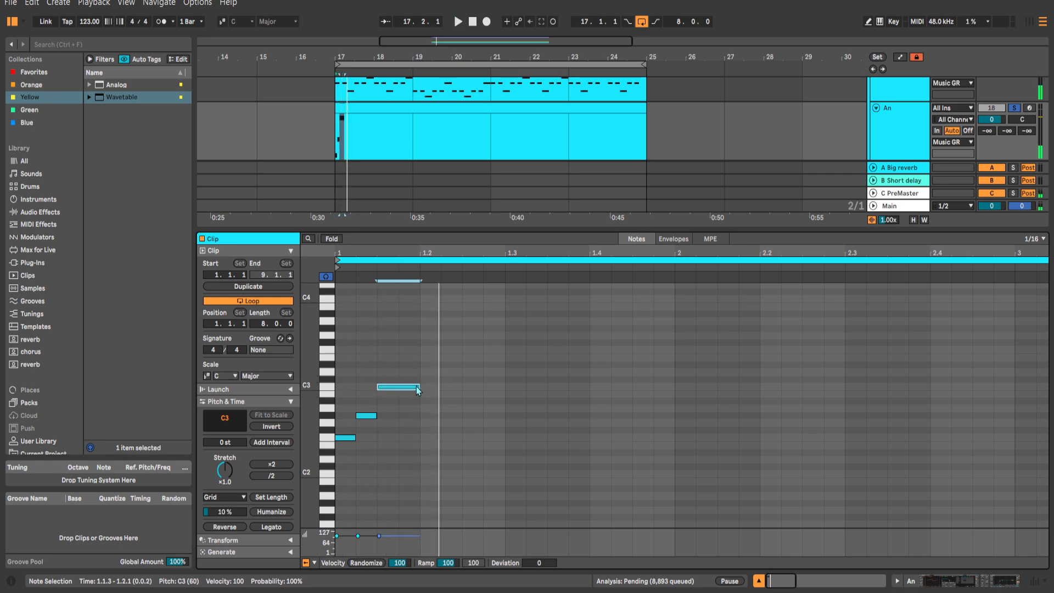
Add a G#2 sixteenth at 1.2.1 and a D#2 note lasting two sixteenths at 1.2.2.
left_click(431, 416)
left_click(451, 422)
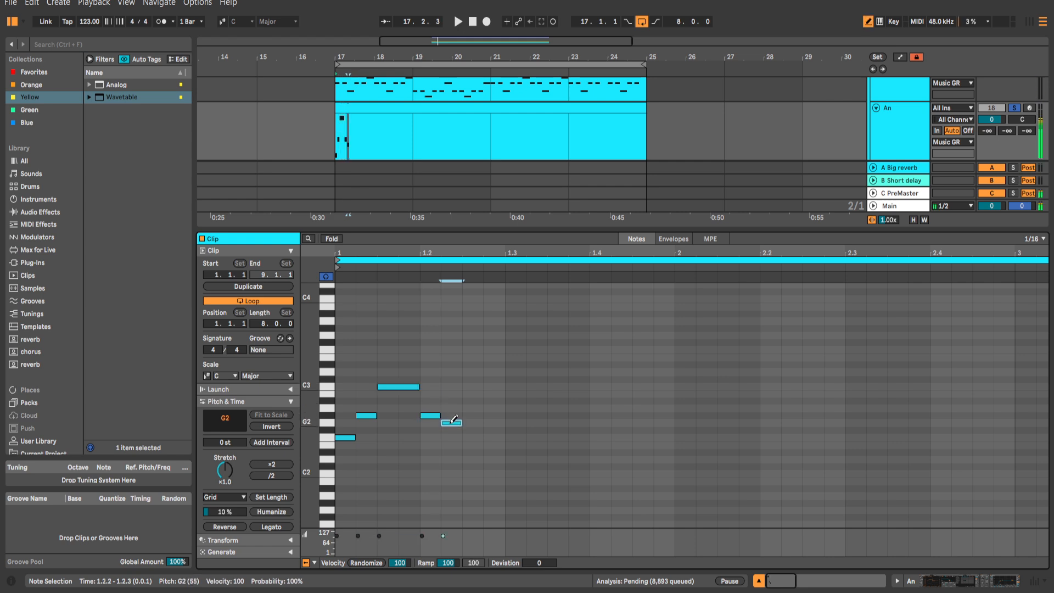
left_click_drag(464, 423, 483, 423)
left_click_drag(460, 423, 482, 458)
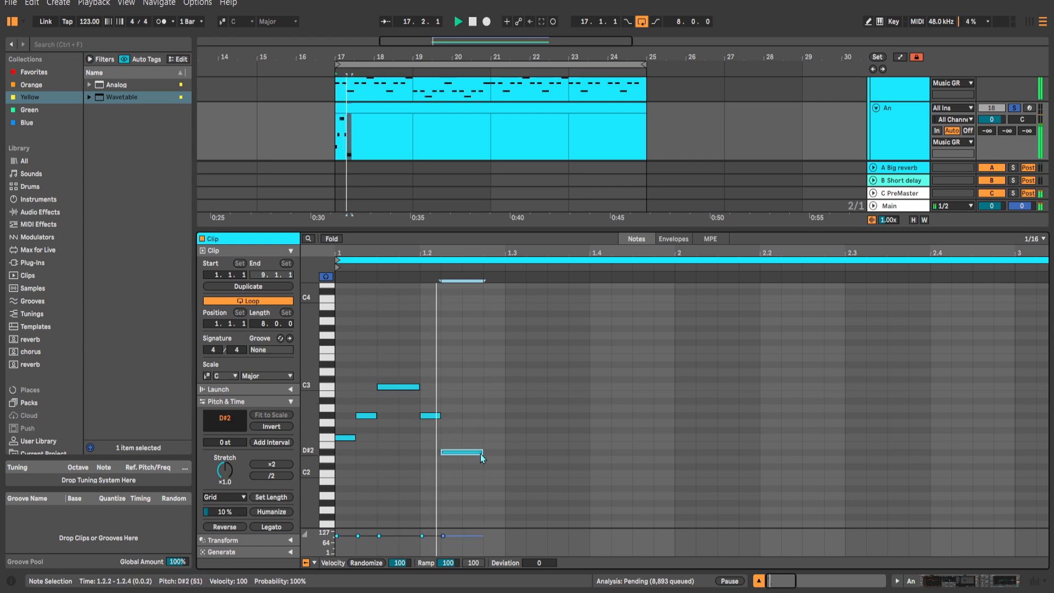
Add a C2 note, arrange C2, G#2 and D#2 as consecutive sixteenths from 1.2.2, and play the phrase.
mouse_move(431, 415)
left_mouse_down()
mouse_move(455, 425)
mouse_move(452, 413)
left_mouse_up()
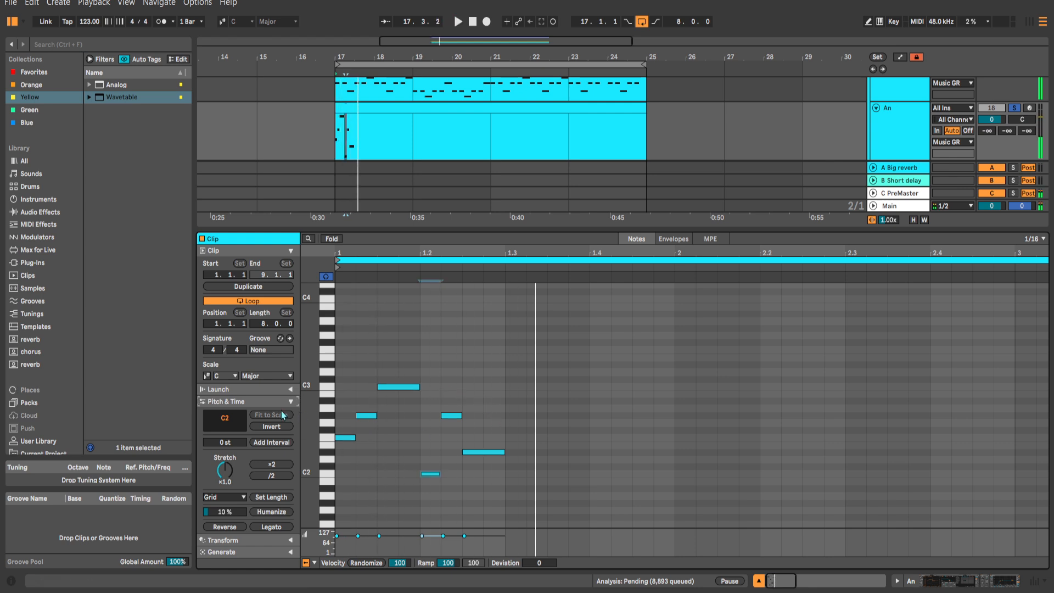
left_click(413, 444)
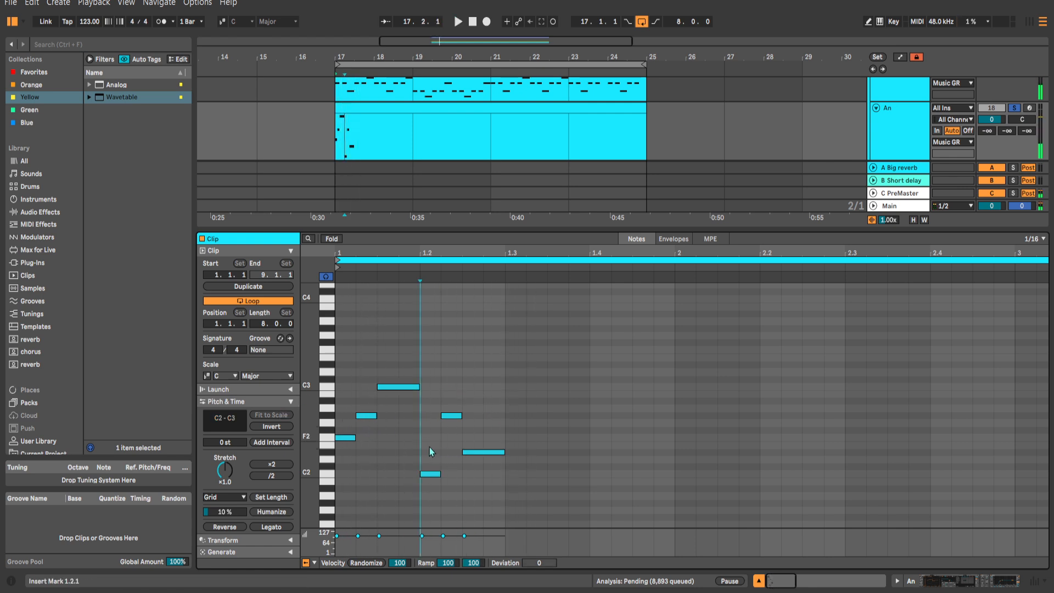
left_click_drag(430, 473, 483, 452)
key("space")
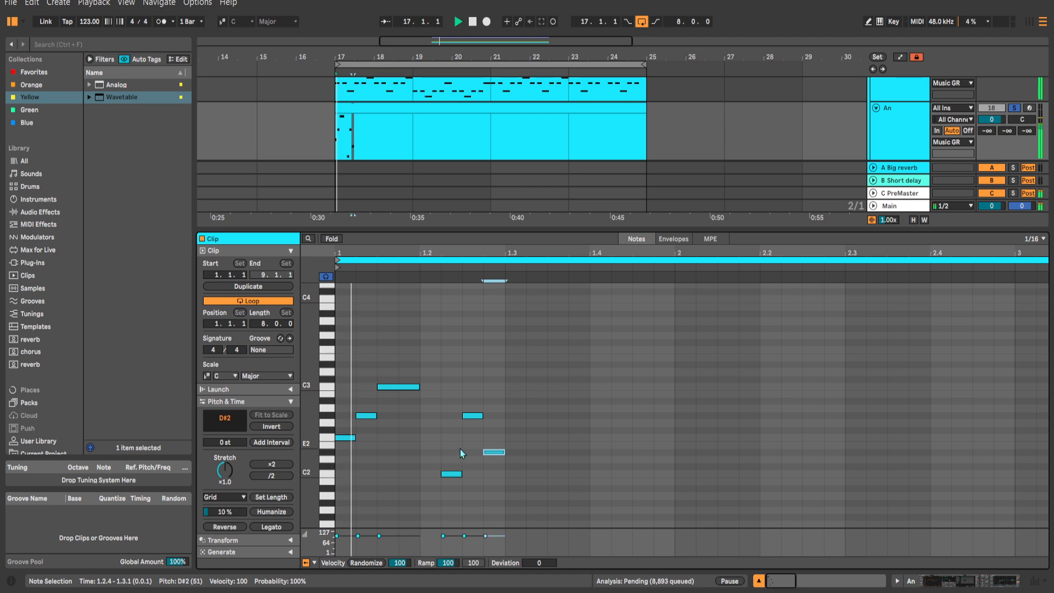
Move the C3 note to 1.1.4, transpose the whole An phrase up one octave and play it.
left_click_drag(403, 386, 423, 388)
key("space")
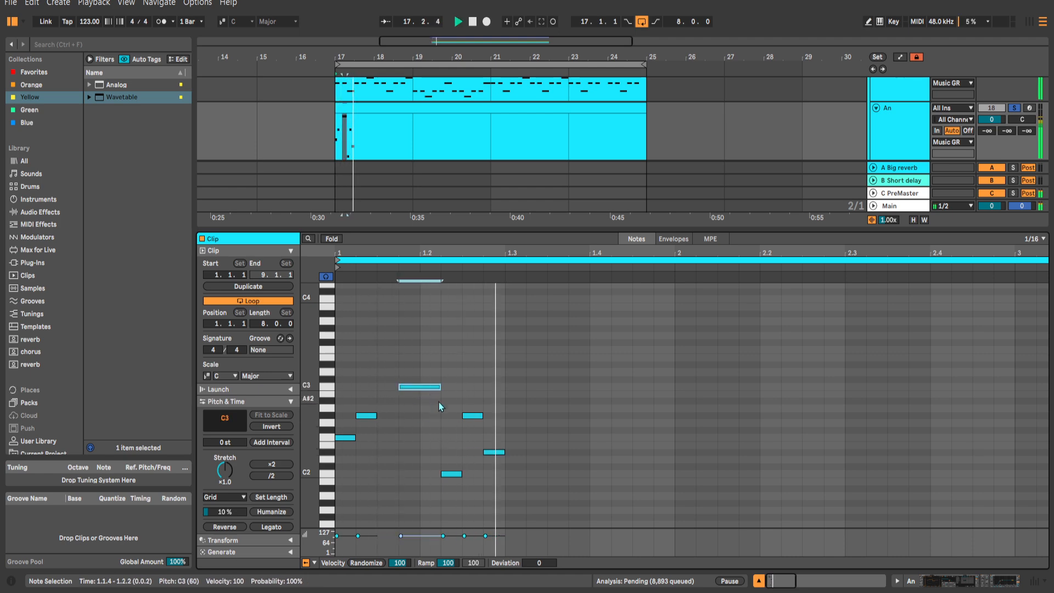
key("space")
key("ctrl+a")
key("shift+Up")
key("space")
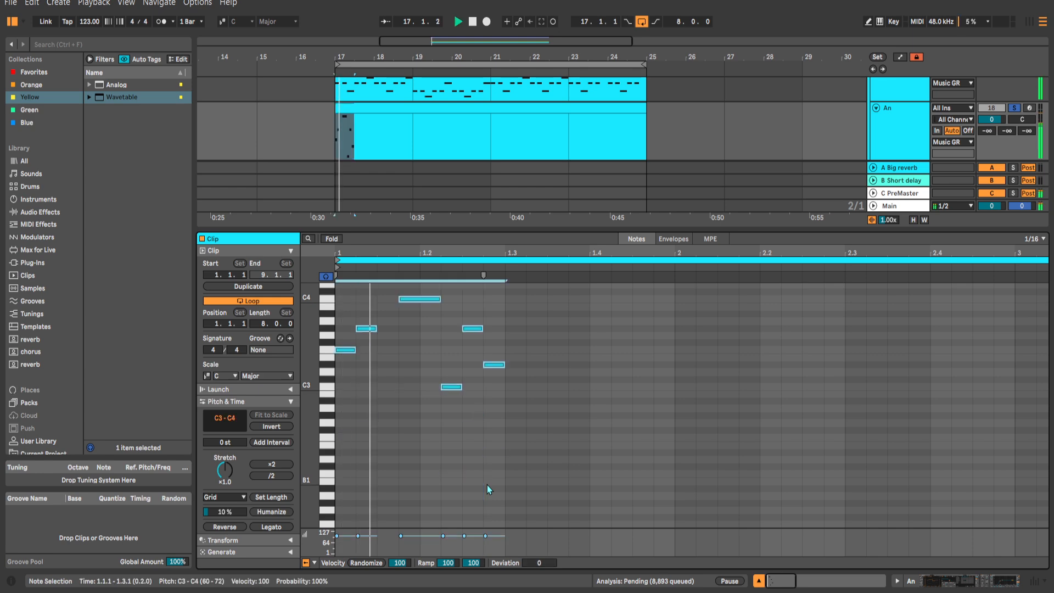
Set the An track's Wavetable filter frequency to 798 Hz while the loop plays.
key("shift+Tab")
key("space")
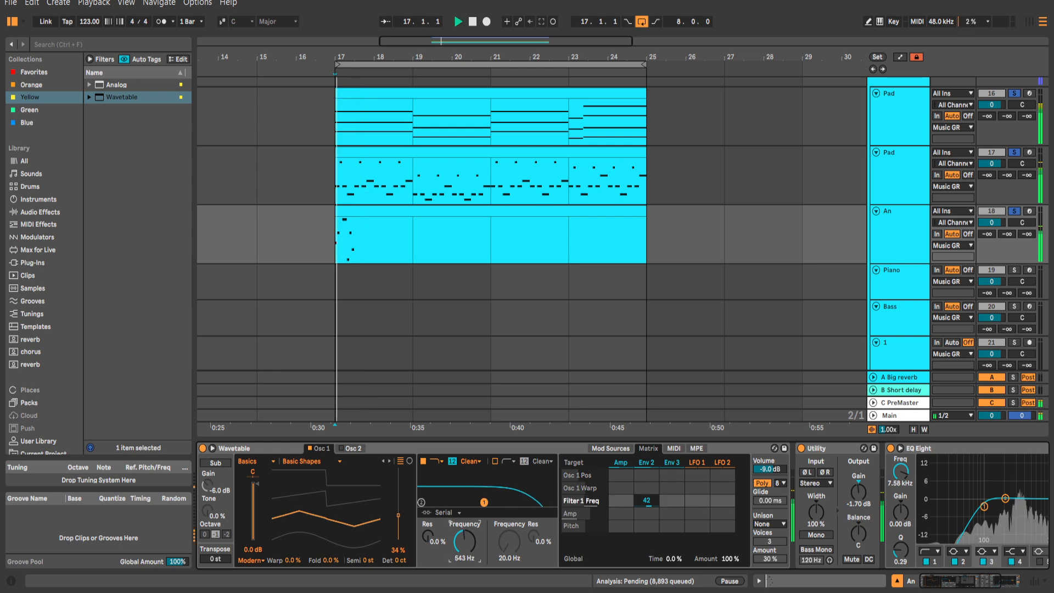
left_click_drag(464, 542, 464, 535)
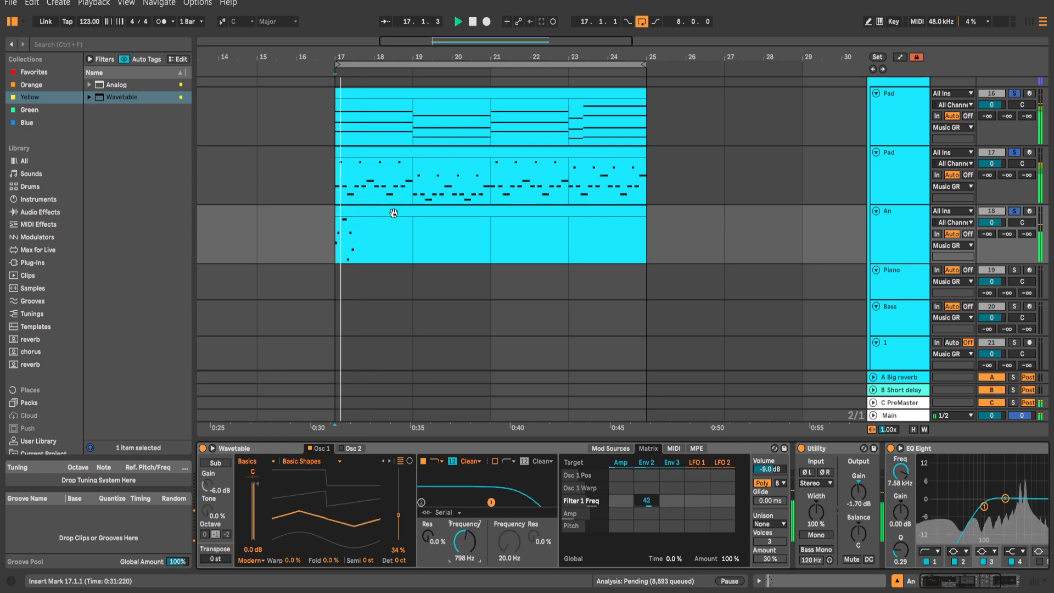
Duplicate the two-beat phrase in the An clip repeatedly until it fills all eight bars.
double_click(393, 212)
scroll(406, 417, "up", 1)
key("space")
left_click_drag(380, 410, 352, 354)
key("ctrl+a")
key("ctrl+d")
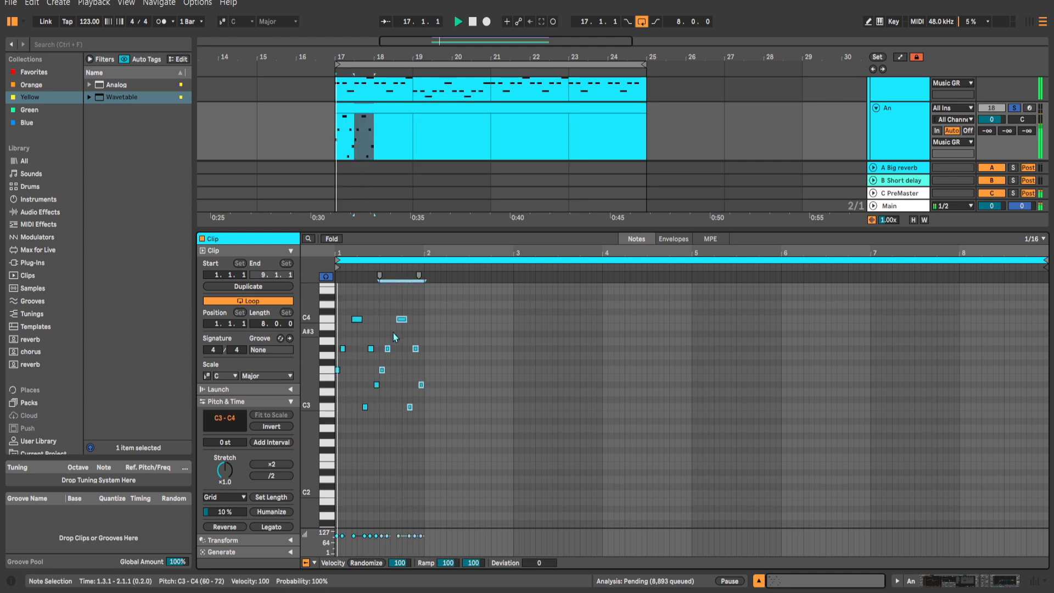
key("ctrl+d")
key("space")
key("ctrl+d")
key("ctrl+d")
key("ctrl+d")
key("ctrl+d")
key("ctrl+d")
key("ctrl+d")
key("ctrl+d")
key("ctrl+d")
key("ctrl+d")
key("ctrl+d")
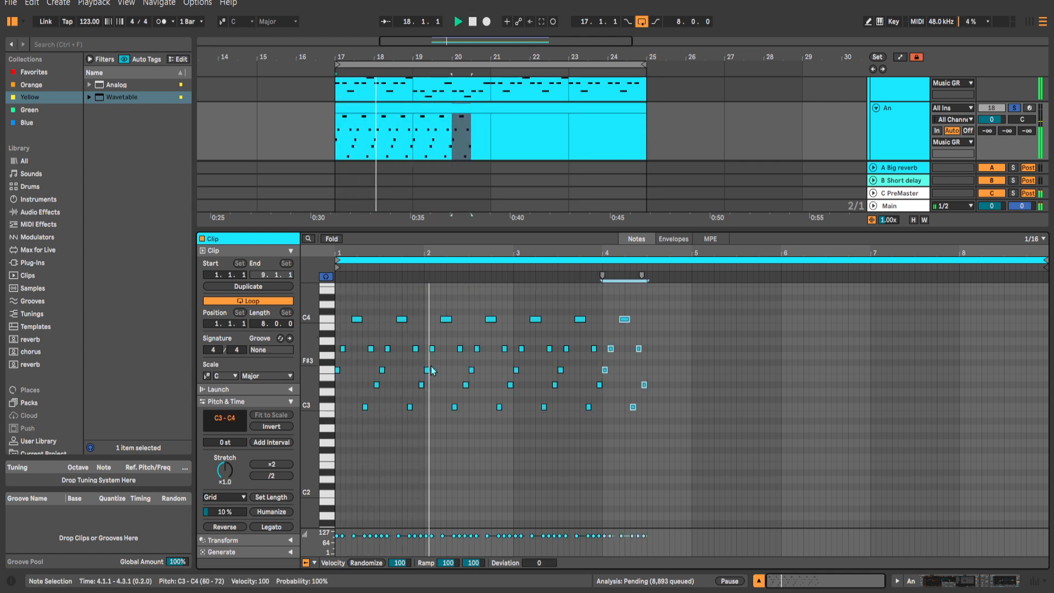
key("ctrl+d")
key("ctrl+d")
key("ctrl+d")
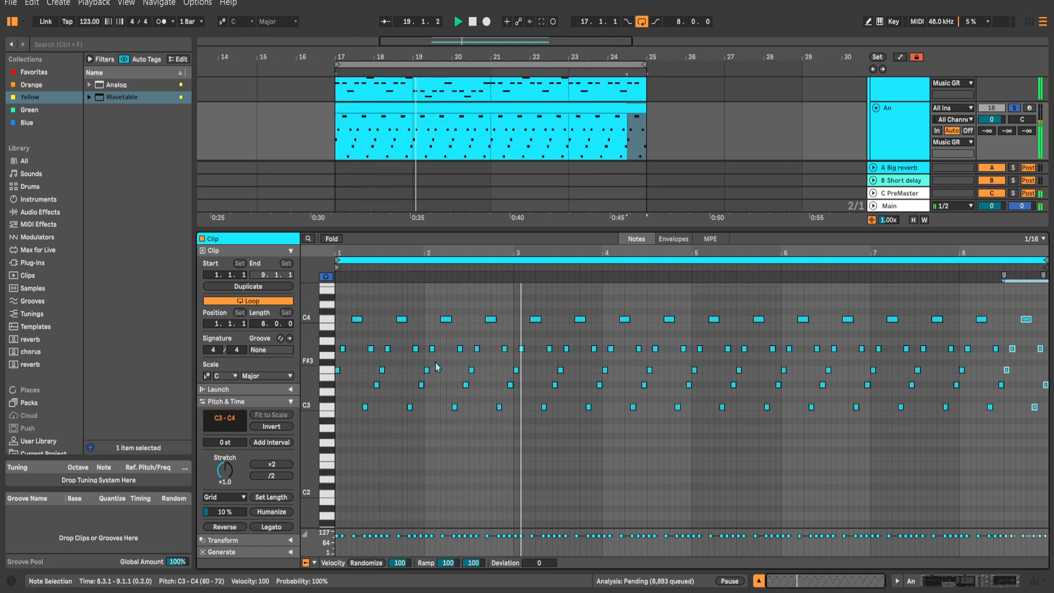
Enlarge the An track's height in the arrangement and rename the track Arp.
key("shift+Tab")
left_click(486, 217)
scroll(704, 246, "up", 1)
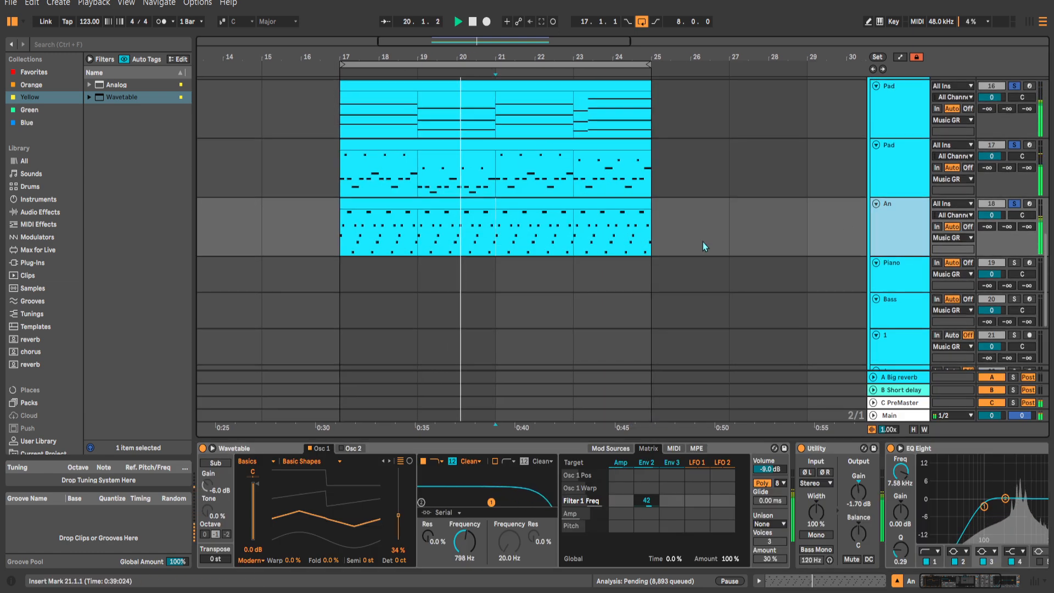
scroll(591, 247, "up", 2, "alt")
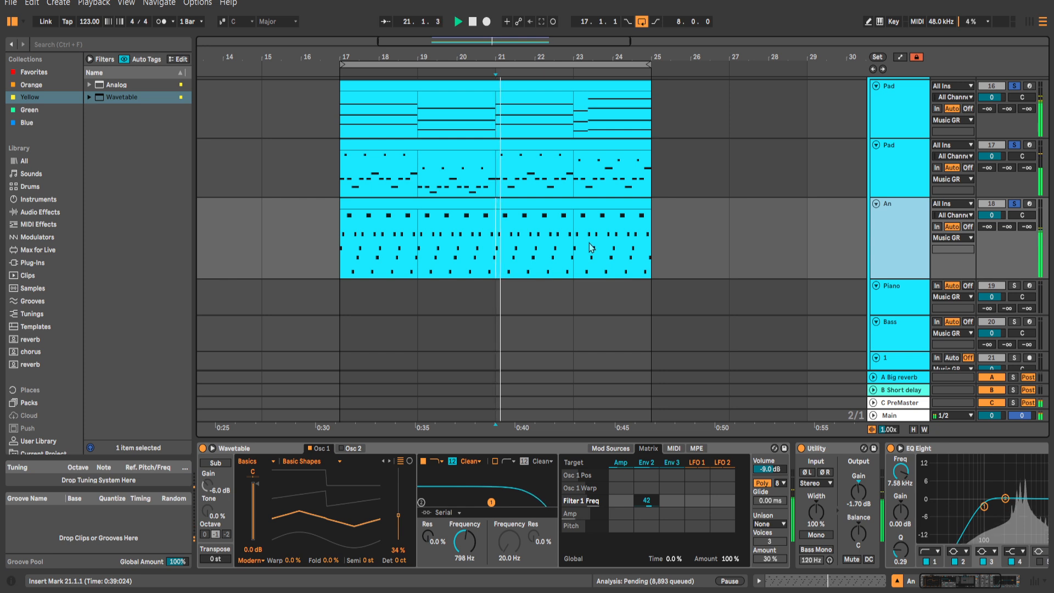
type("A")
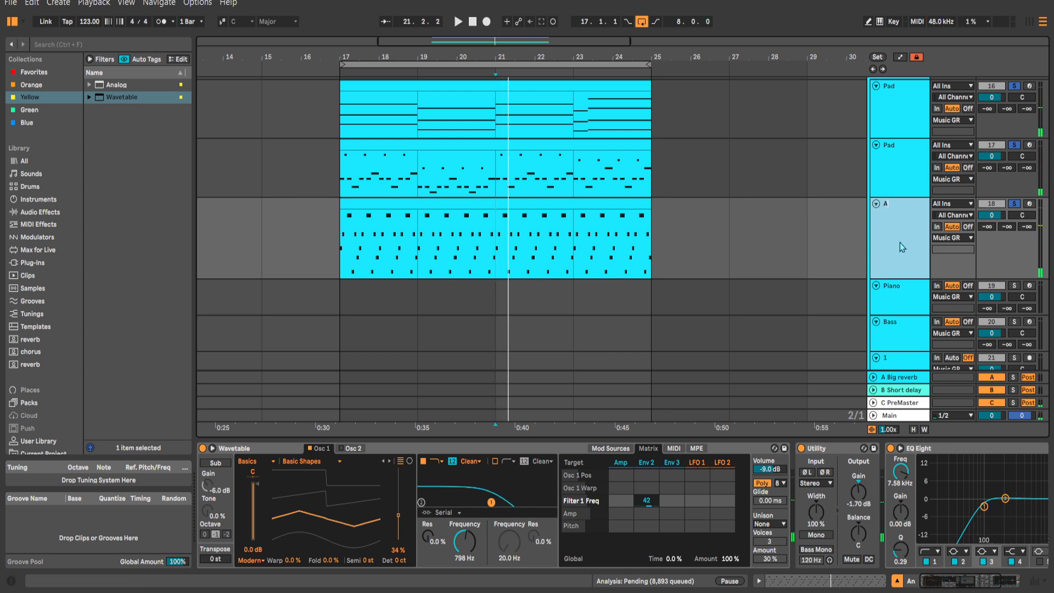
type("rp")
Play the arrangement from bar 17 and set the Arp track's Utility gain to -0.78 dB.
double_click(569, 204)
scroll(470, 324, "up", 1)
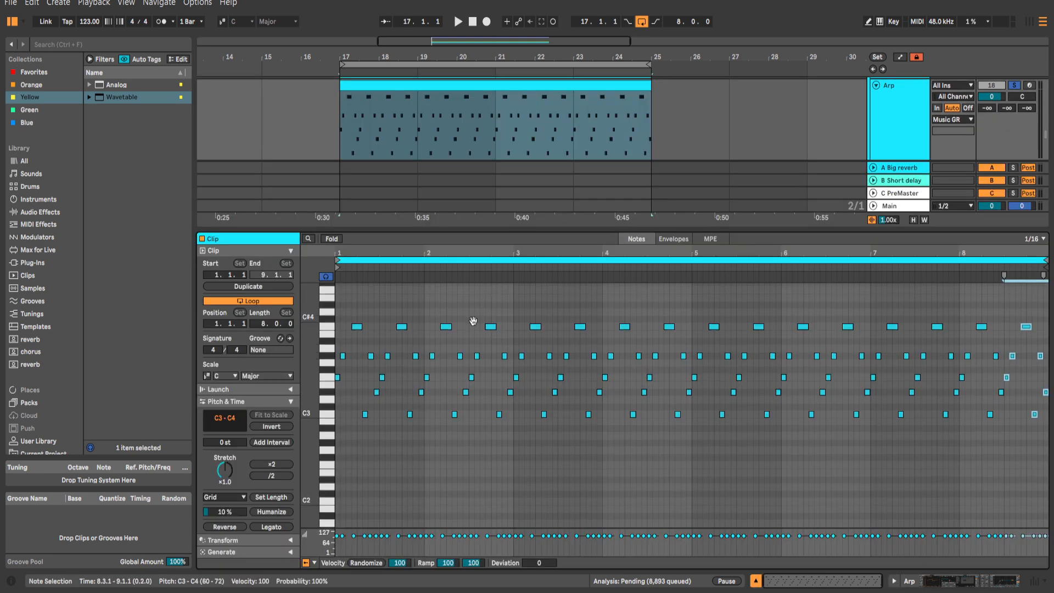
key("shift+Tab")
left_click(339, 223)
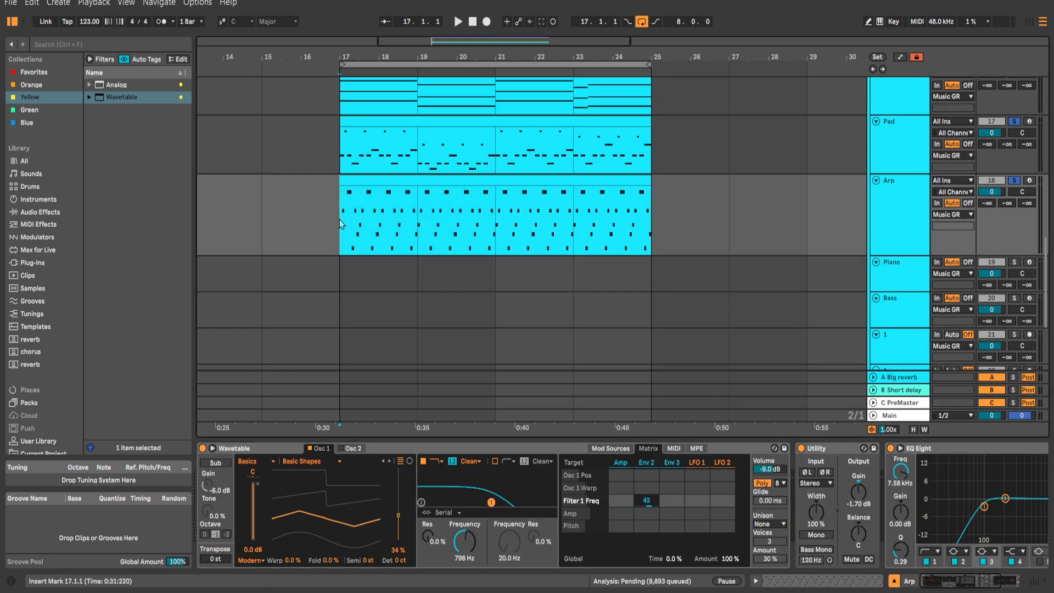
key("space")
left_click(901, 217)
left_click_drag(856, 491, 828, 494)
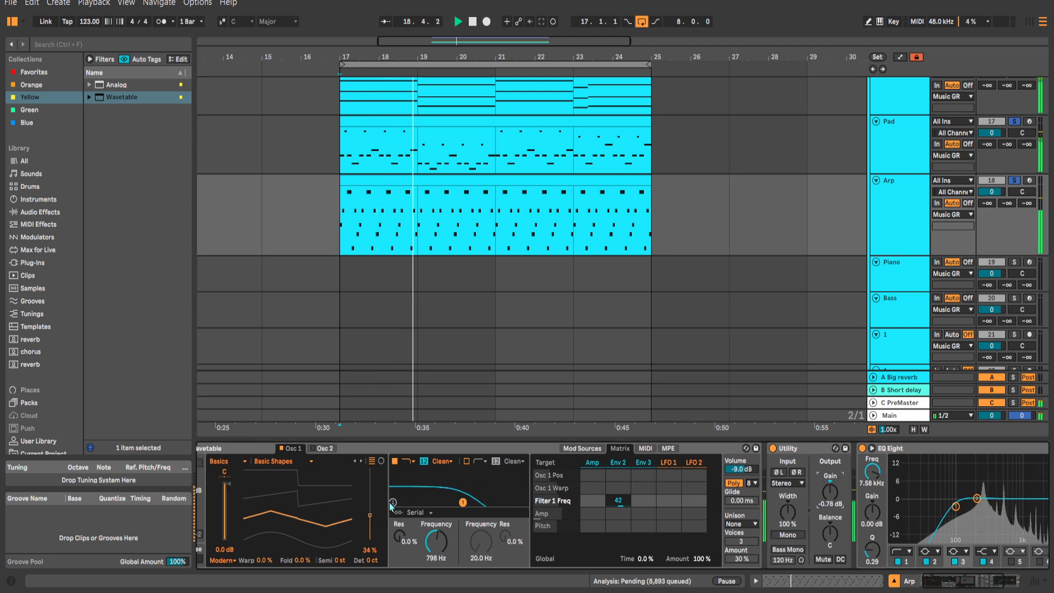
Set the Arp Wavetable's oscillator 1 position to 39% and its filter frequency to 714 Hz.
left_click_drag(370, 515, 370, 511)
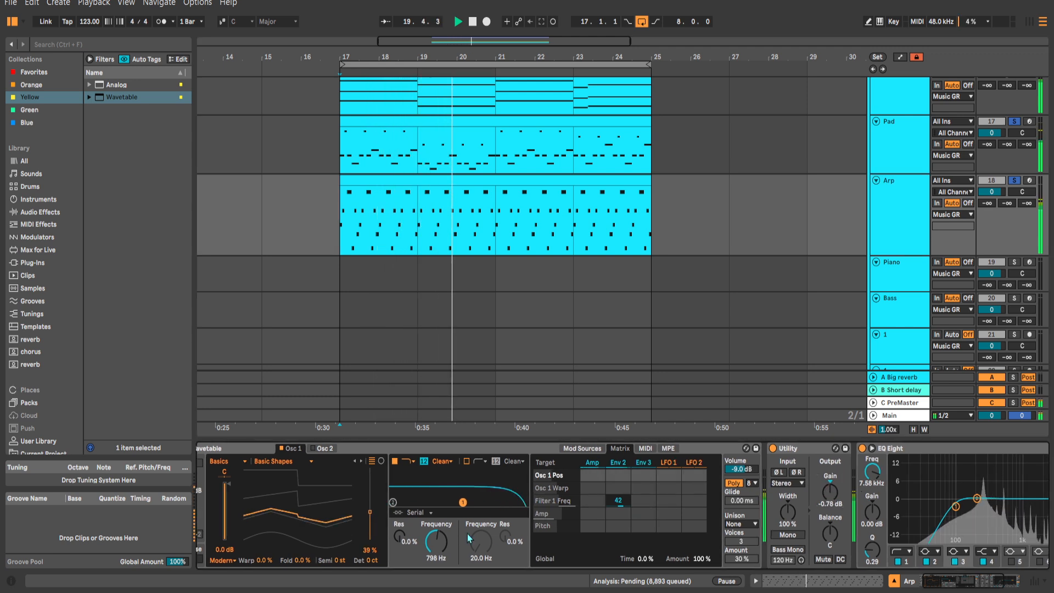
left_click_drag(436, 540, 436, 540)
scroll(693, 517, "right", 3)
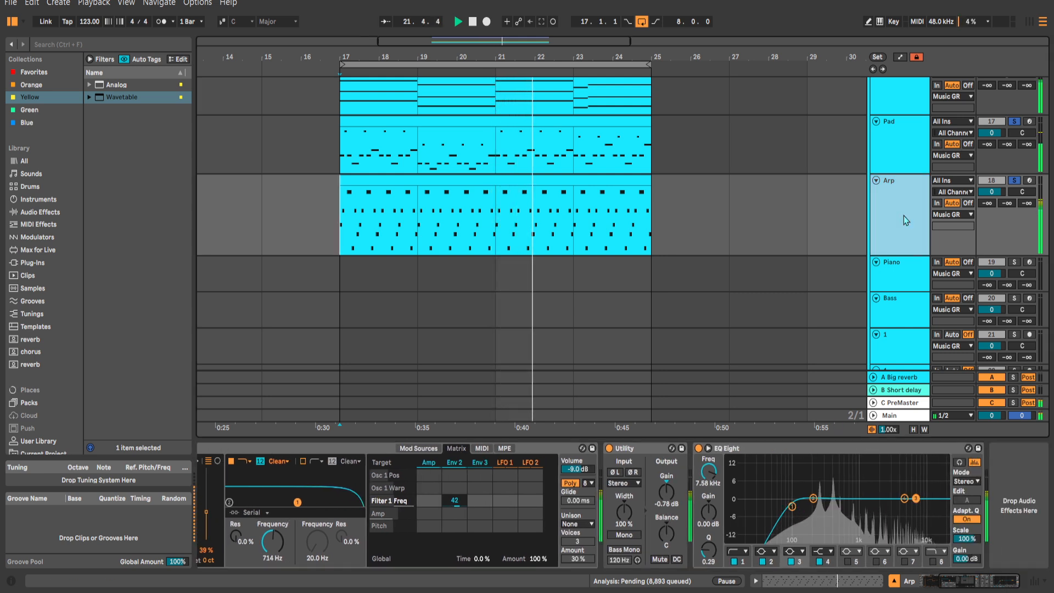
Set the Arp track's send to the A Big reverb return to -7.2 dB while the loop plays.
scroll(904, 216, "up", 2)
left_click_drag(987, 247, 987, 214)
key("space")
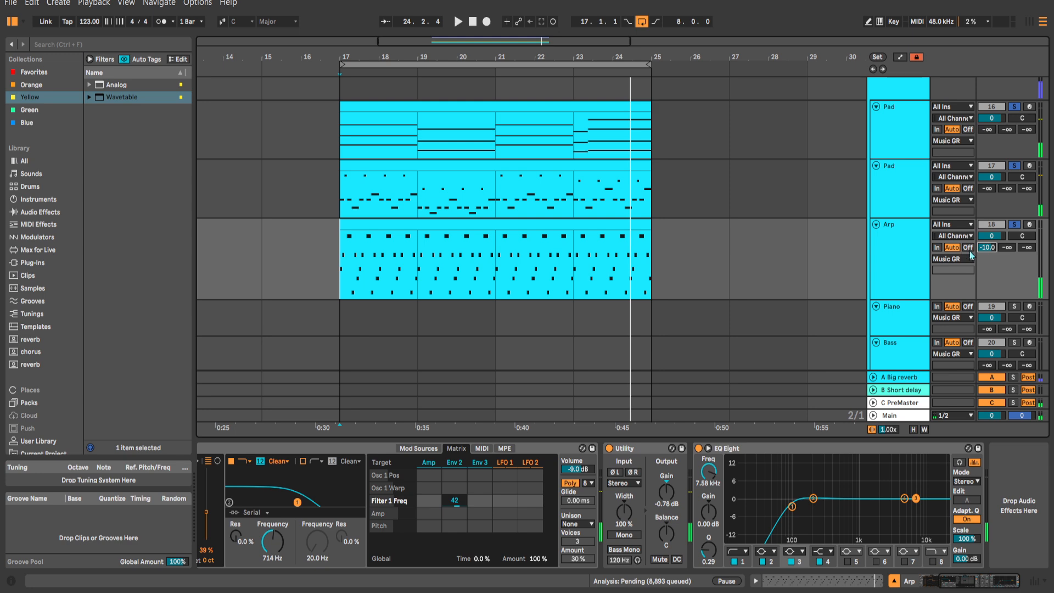
left_click(904, 377)
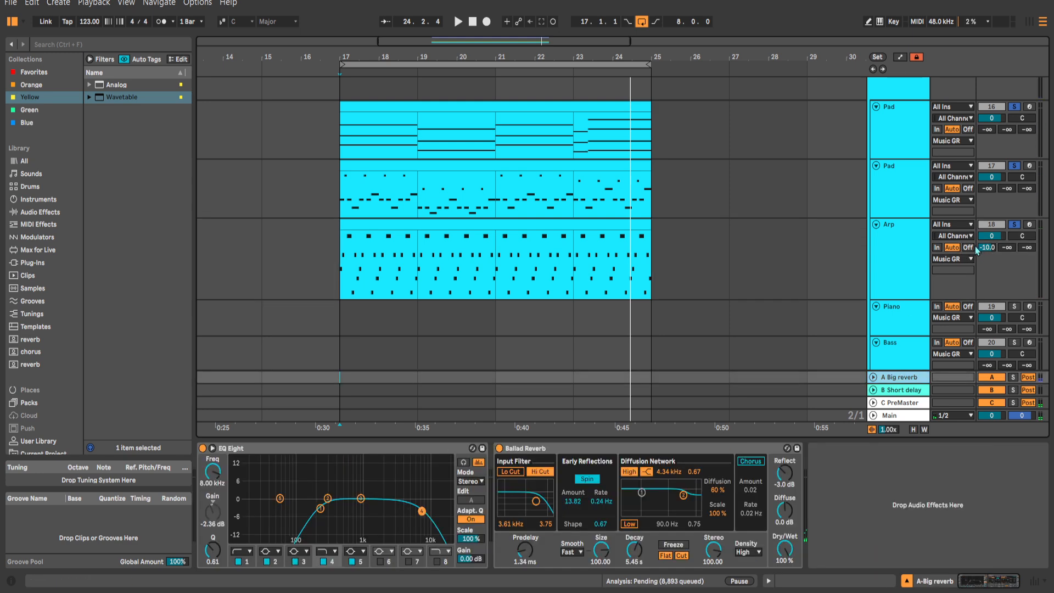
left_click(897, 259)
key("space")
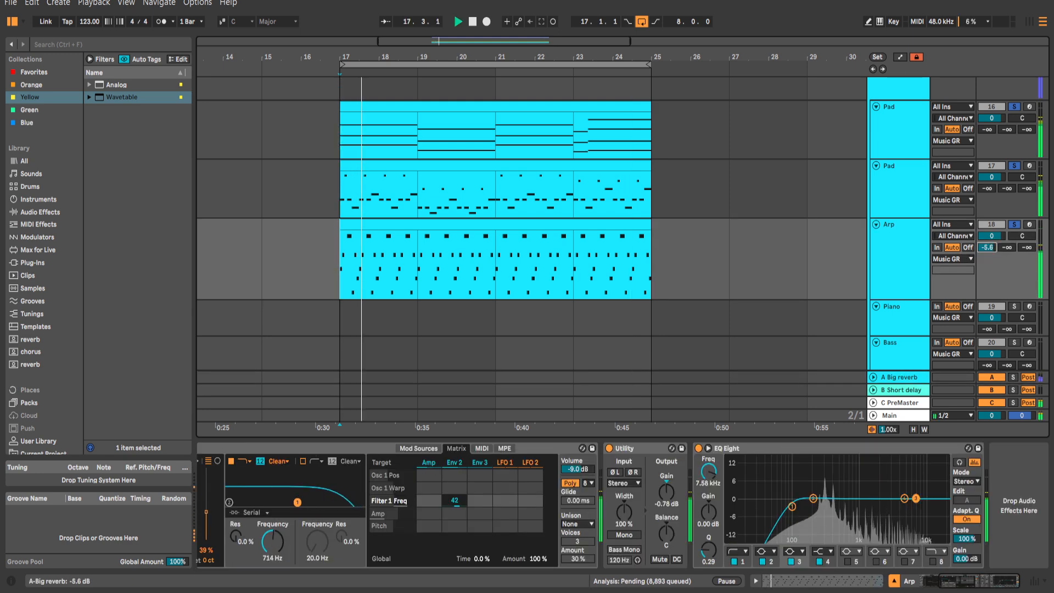
left_click_drag(986, 247, 986, 242)
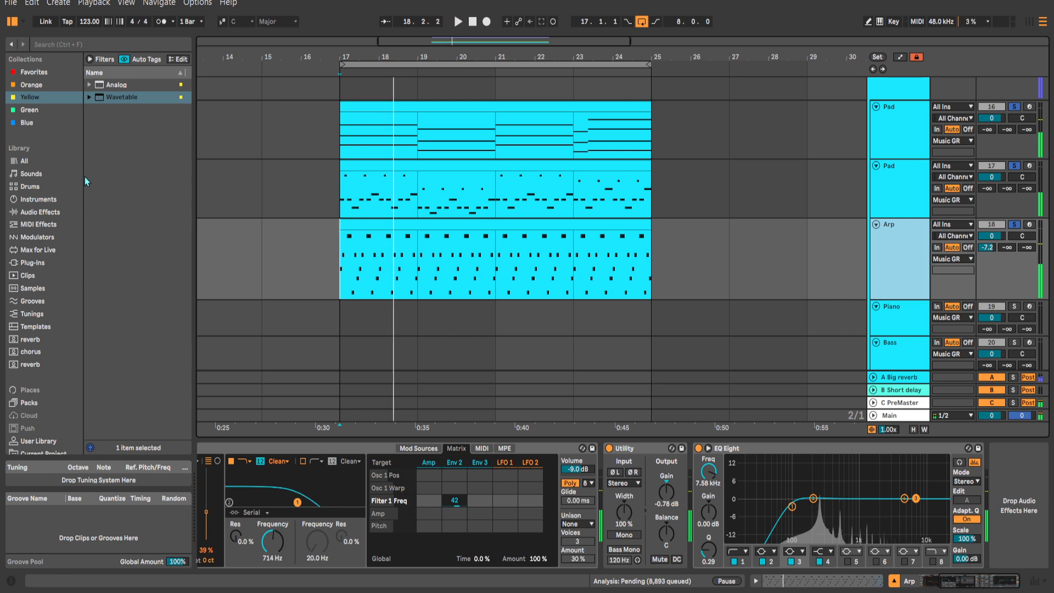
Insert an Echo effect between Wavetable and Utility on the Arp track and play the loop.
left_click(30, 124)
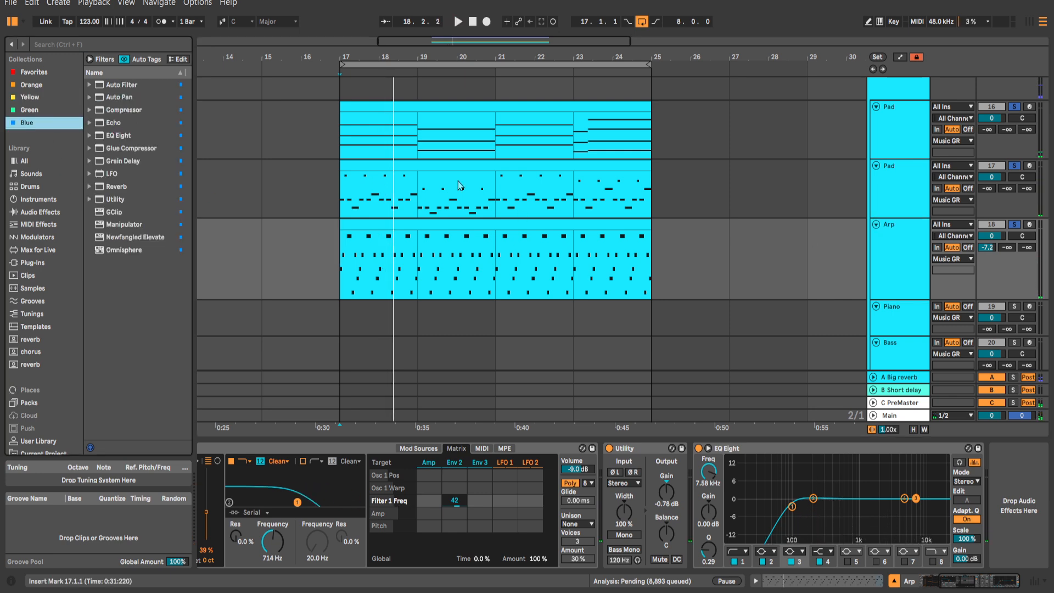
left_click(893, 259)
left_click_drag(113, 123, 636, 472)
key("space")
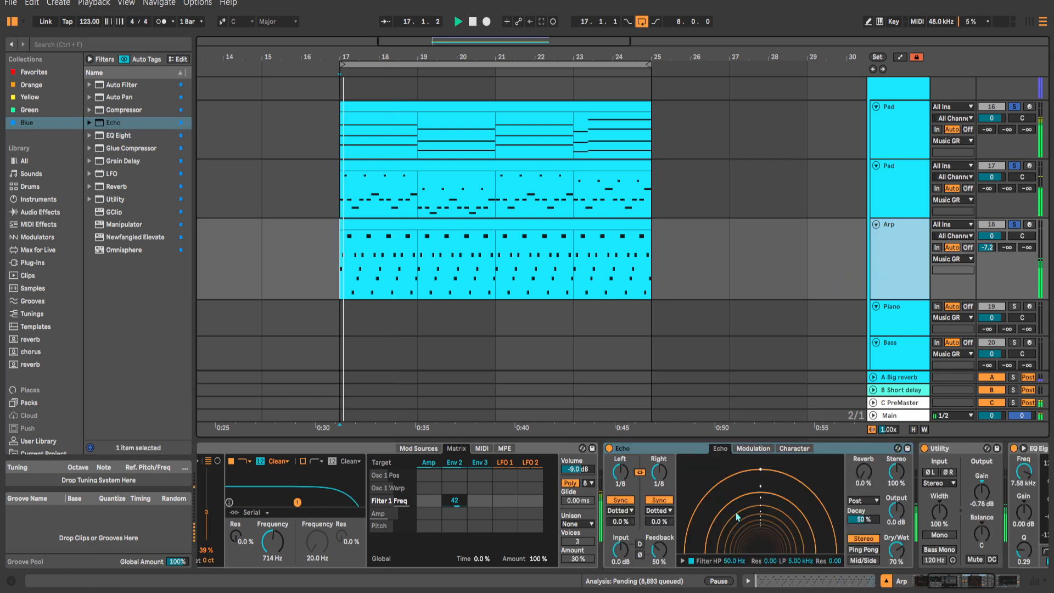
Expand the Echo's filter display and set its high-pass to 124 Hz and low-pass to 5.72 kHz.
left_click(682, 560)
left_click_drag(702, 549, 722, 549)
left_click_drag(807, 549, 811, 549)
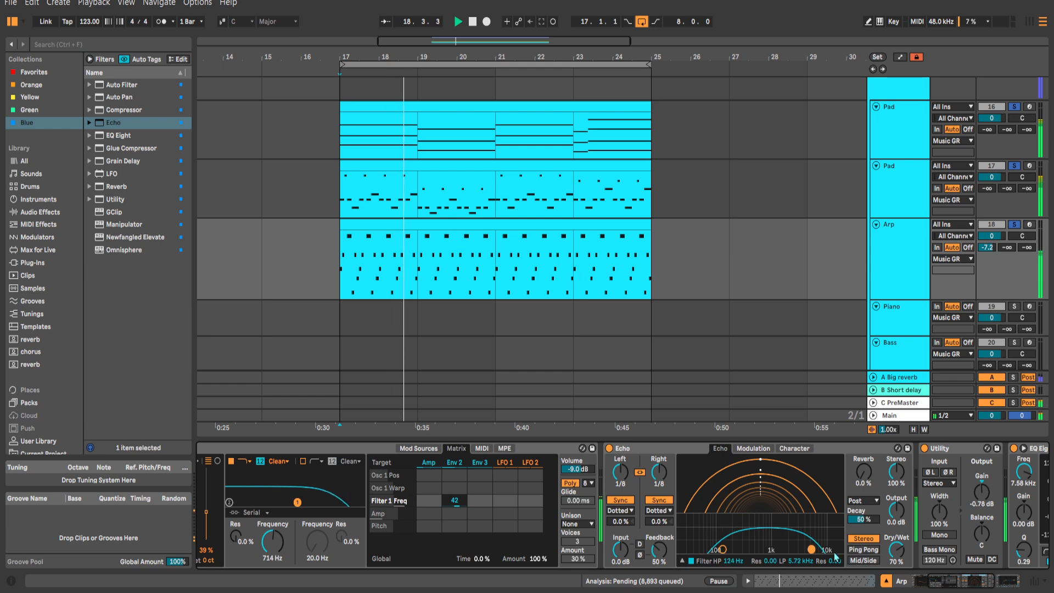
Set the Echo to Ping Pong with 39% feedback, 57% dry/wet and a 204 Hz high-pass filter.
left_click_drag(896, 549, 896, 559)
left_click(863, 549)
left_click_drag(722, 550, 734, 550)
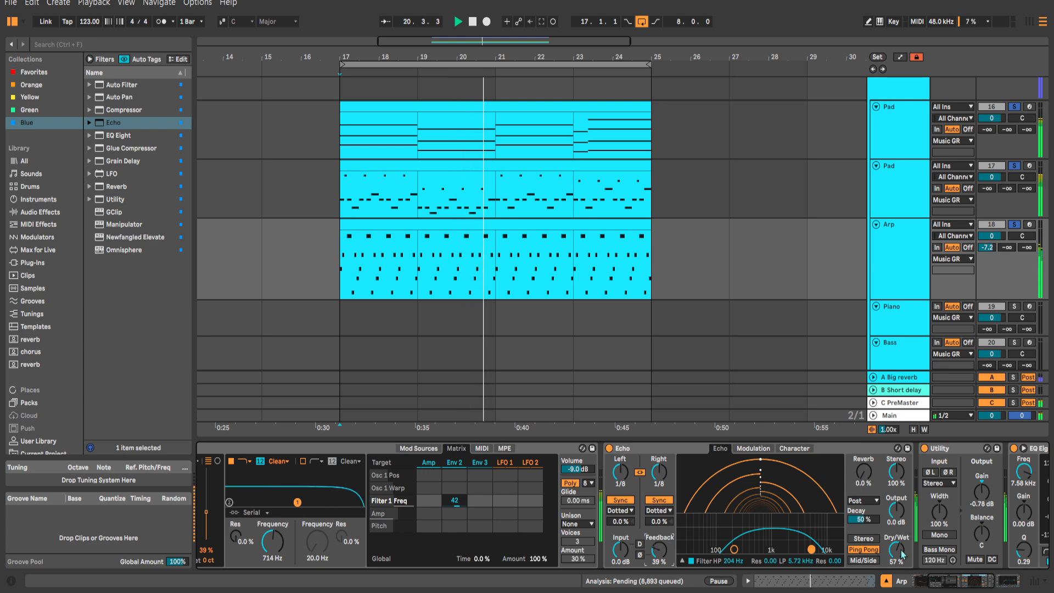
Set the Arp track's Utility gain to -1.22 dB, reduce the track's height and stop playback.
scroll(902, 554, "down", 3)
left_click(897, 277)
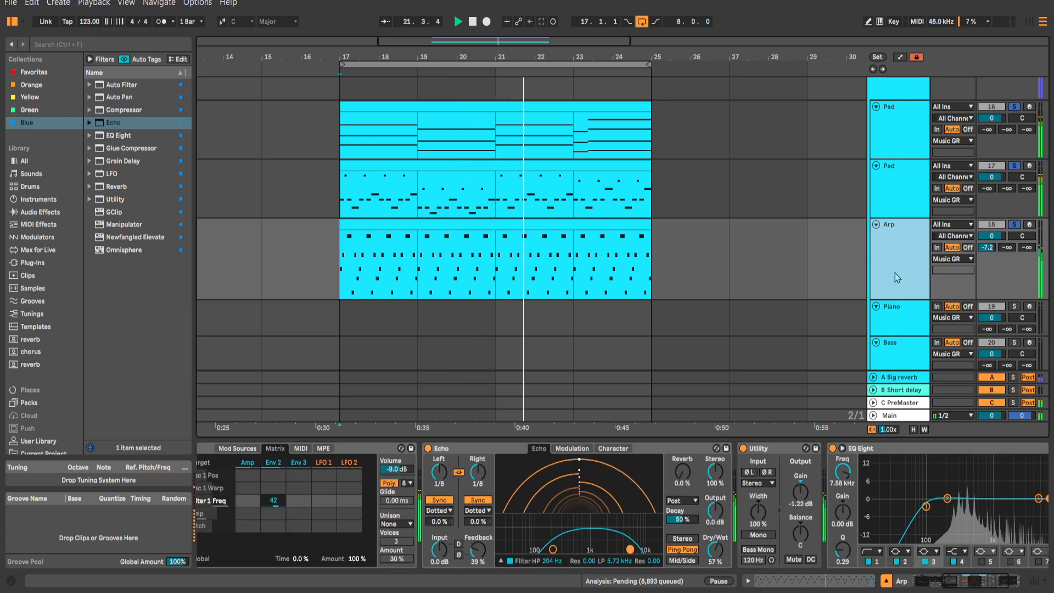
scroll(897, 277, "down", 1)
key("space")
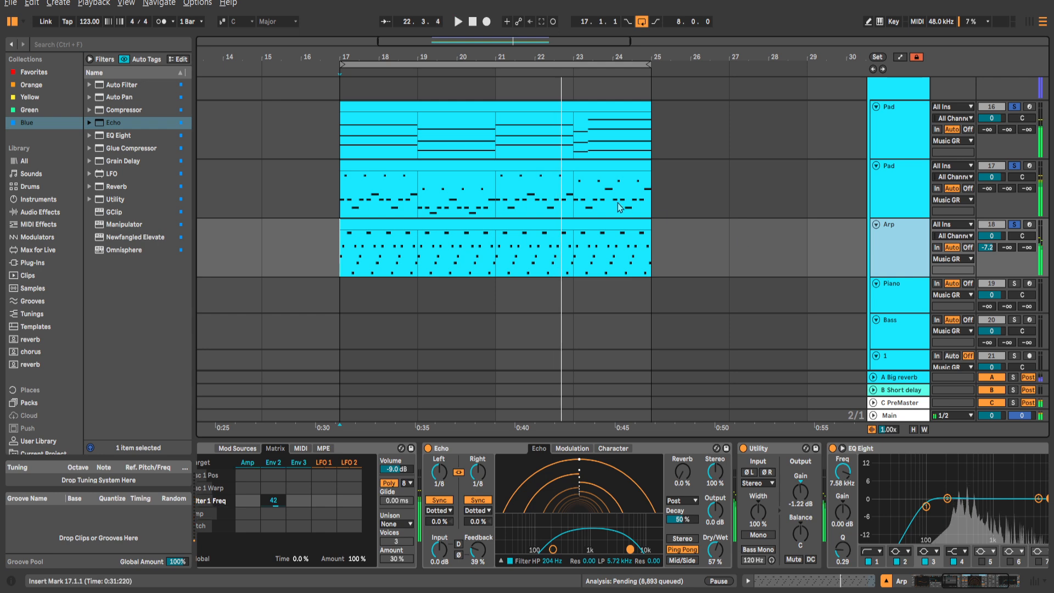
Copy the eight-bar Pad chord clip to the Piano track at bar 17, enlarge the track and play it soloed.
left_click(618, 207)
left_click_drag(555, 107, 541, 286)
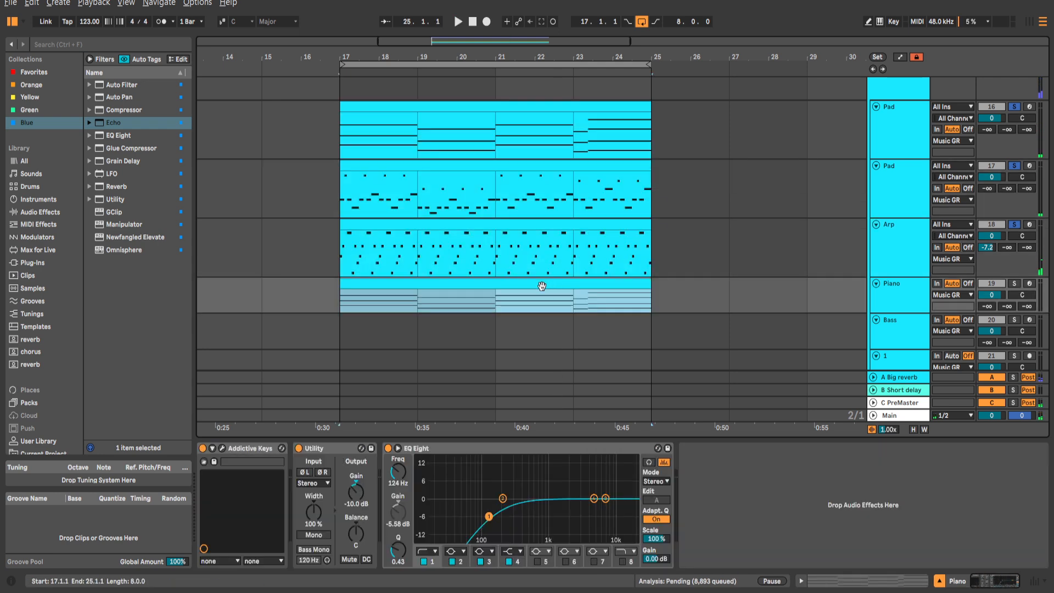
left_click_drag(373, 303, 374, 304)
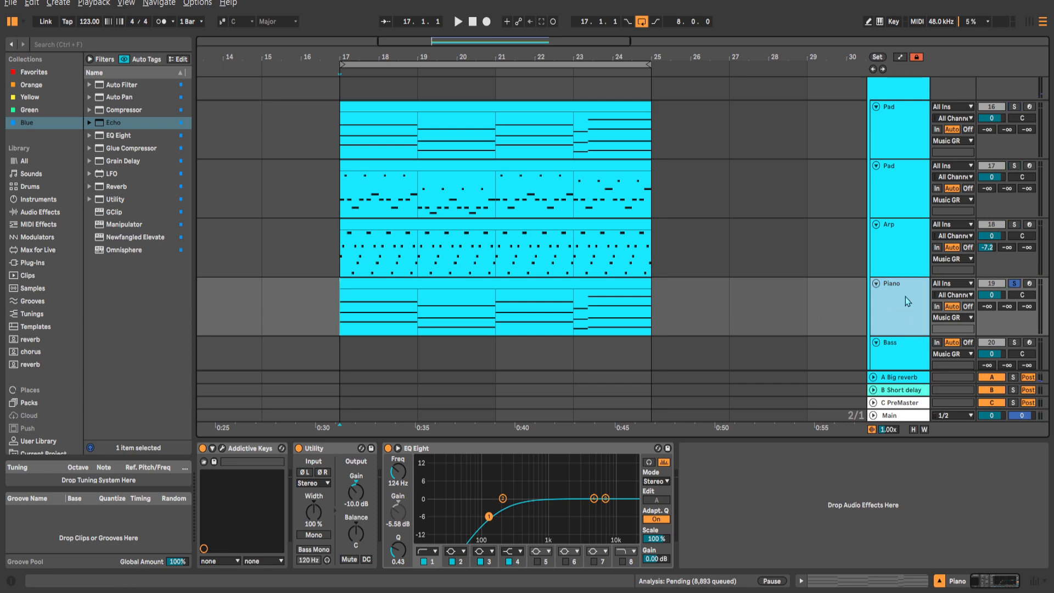
left_click(479, 284)
key("space")
key("space")
Load the Studio Grand - Imagine Grand preset in the Piano track's Addictive Keys and close the plug-in window.
left_click(221, 448)
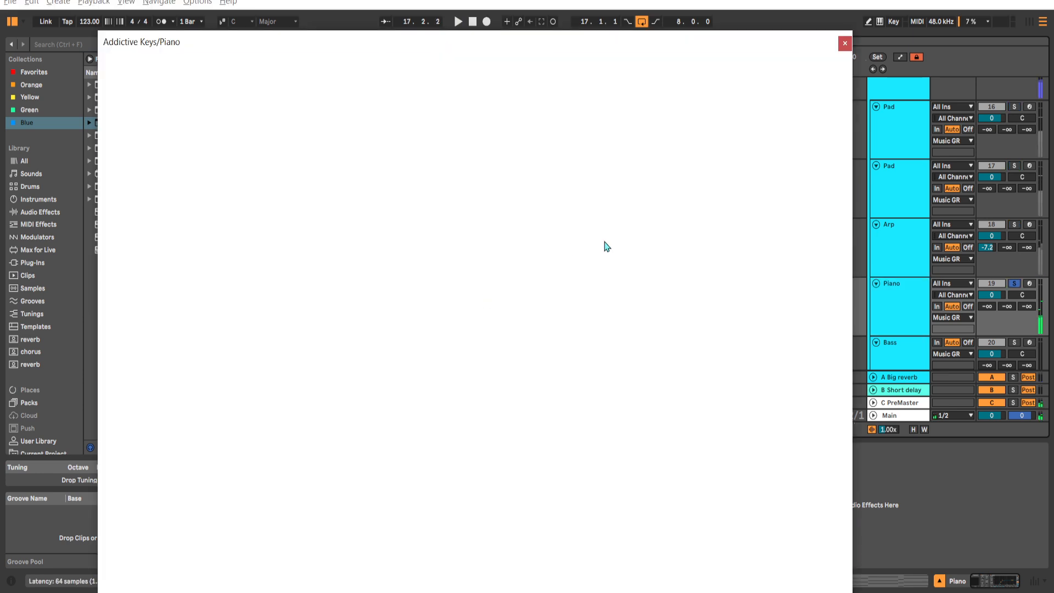
left_click(603, 80)
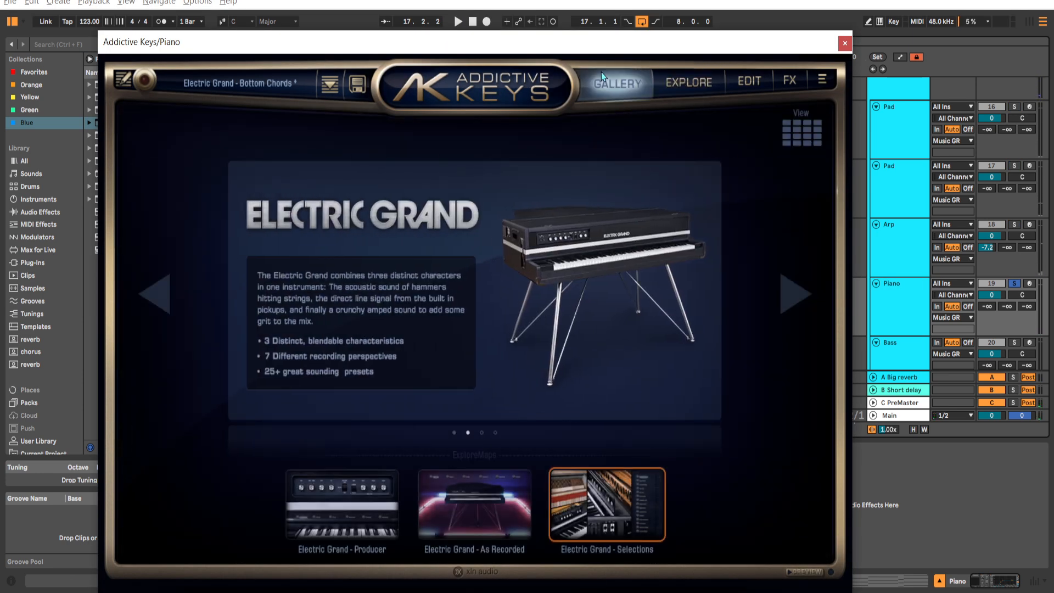
left_click(668, 81)
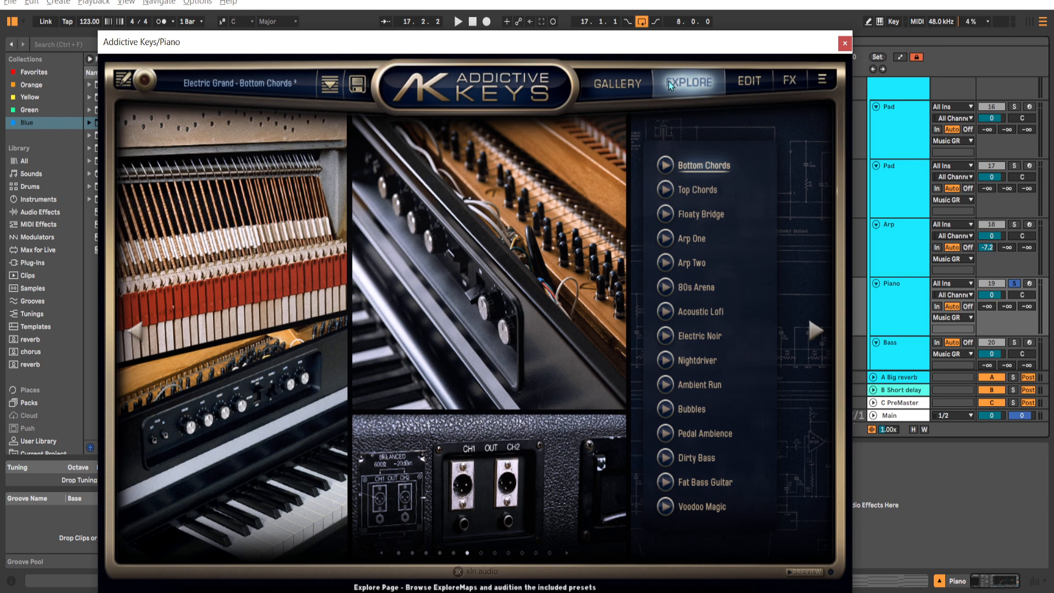
left_click(617, 83)
left_click(790, 134)
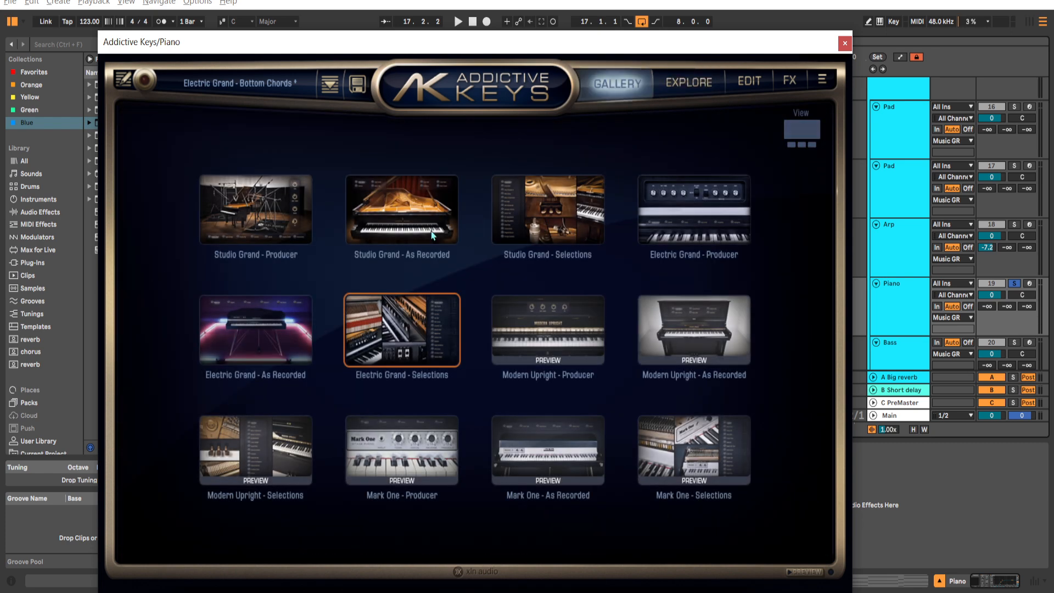
left_click(253, 226)
left_click(677, 508)
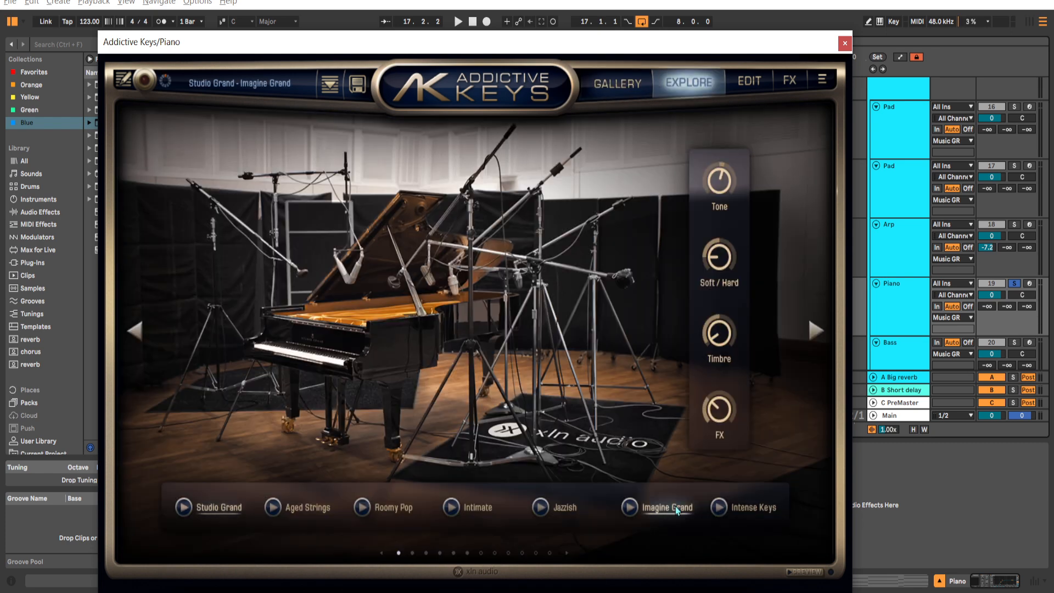
left_click(843, 43)
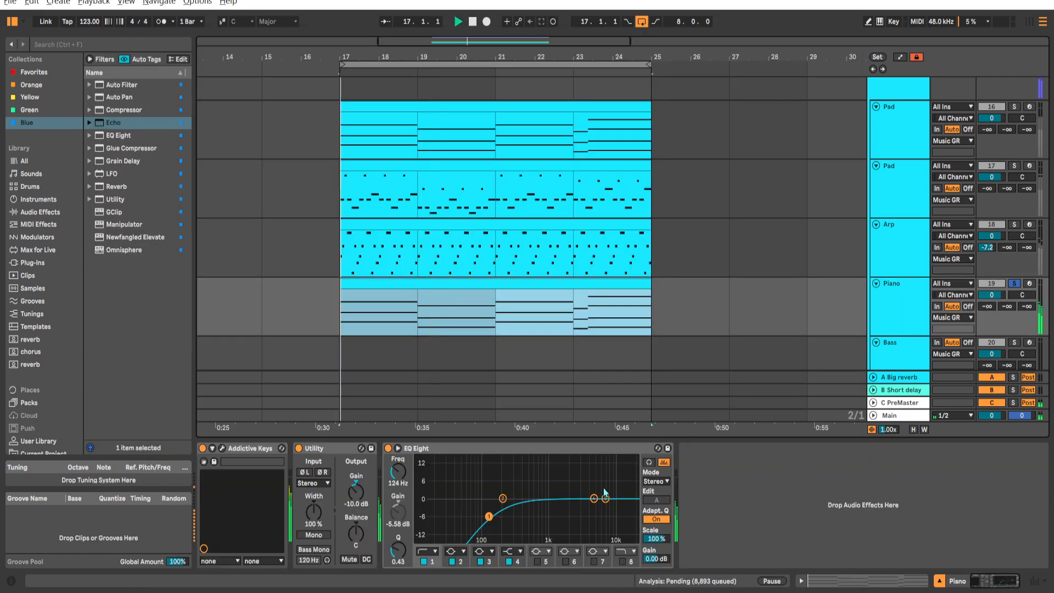
Set the Piano track's Utility gain to -3.33 dB and transpose all its chord notes down one octave.
left_click_drag(355, 491, 356, 477)
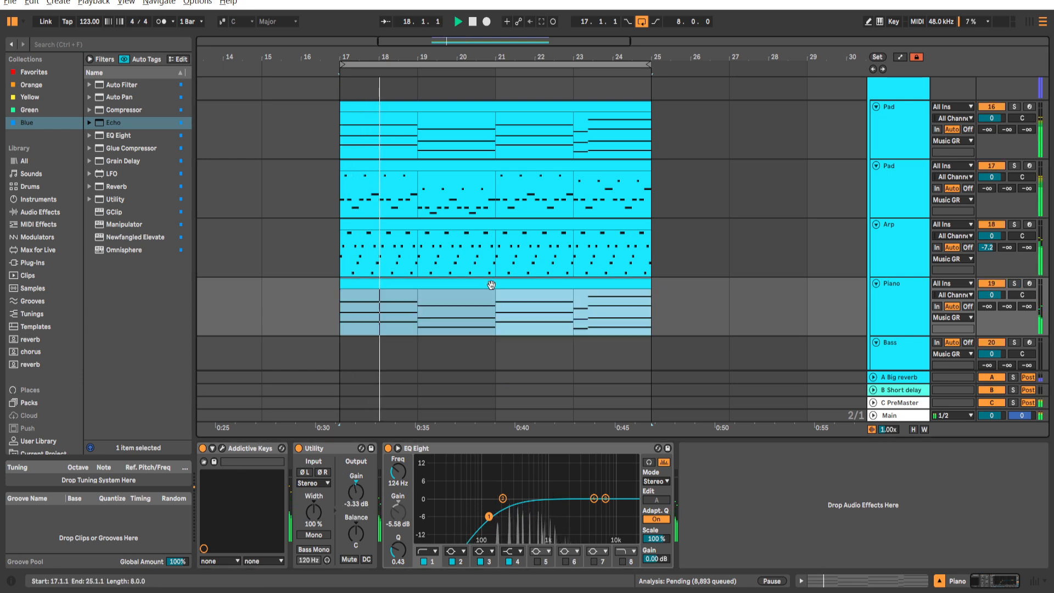
double_click(487, 283)
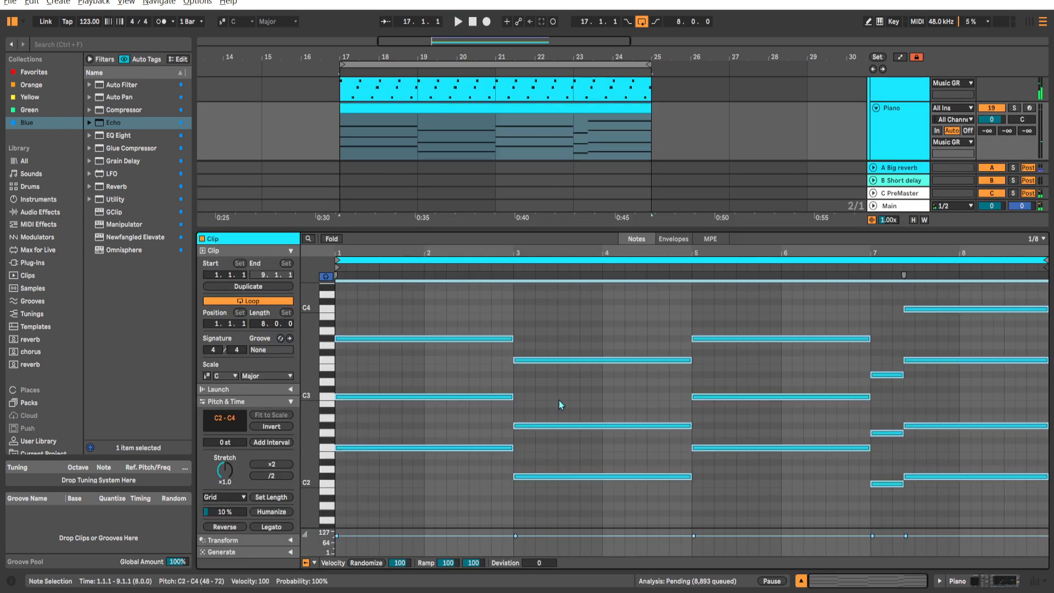
key("shift+Down")
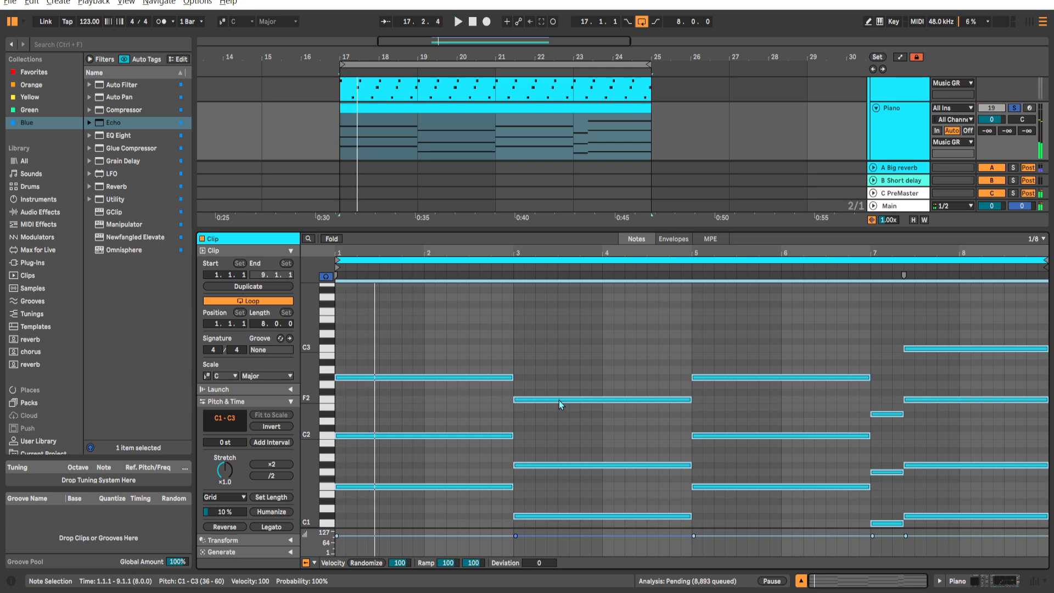
key("space")
Unsolo the Piano track and play all tracks together from bar 19.
key("s")
key("shift+Tab")
left_click_drag(395, 202, 399, 223)
left_click(466, 279)
key("space")
key("space")
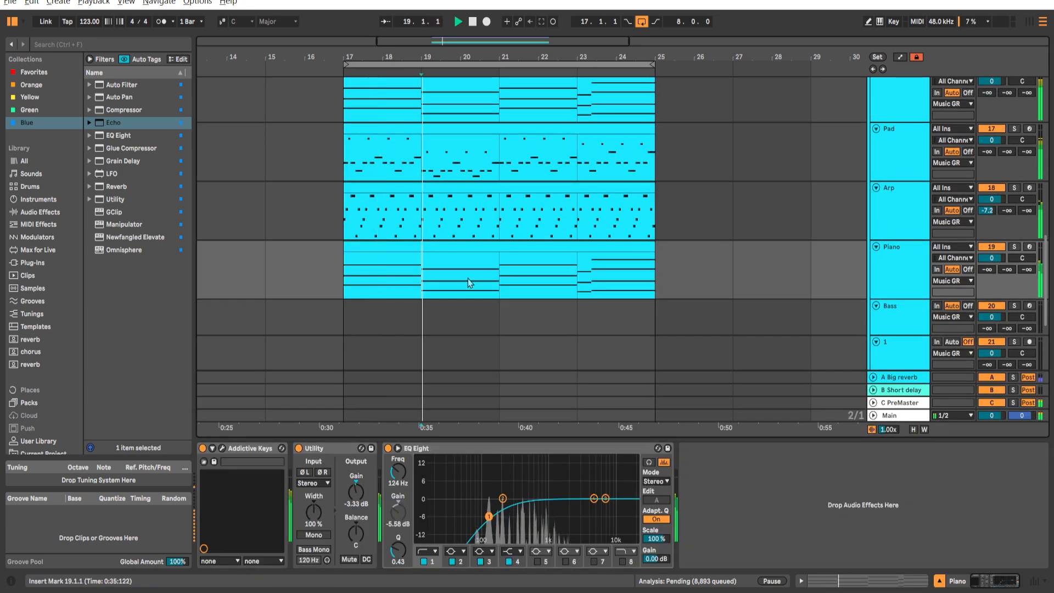
Solo the Piano and set its EQ Eight low cut to 59.9 Hz and band 2 to -3.35 dB at 639 Hz.
key("s")
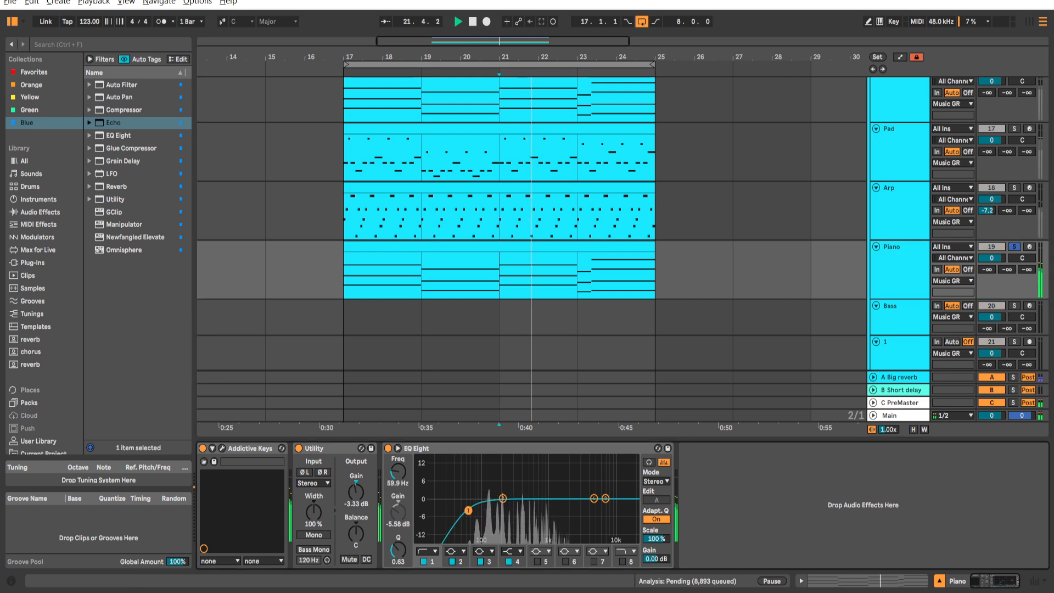
left_click_drag(502, 498, 538, 482)
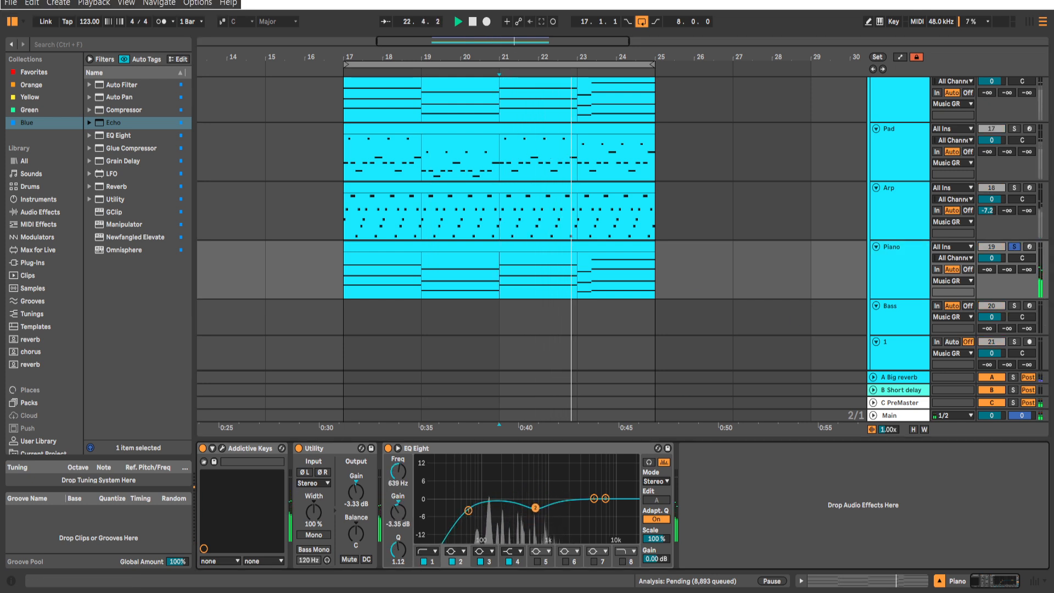
Set the Piano track's Utility gain to -1.00 dB and play all tracks together from around bar 23.
left_click(883, 268)
left_click(603, 315)
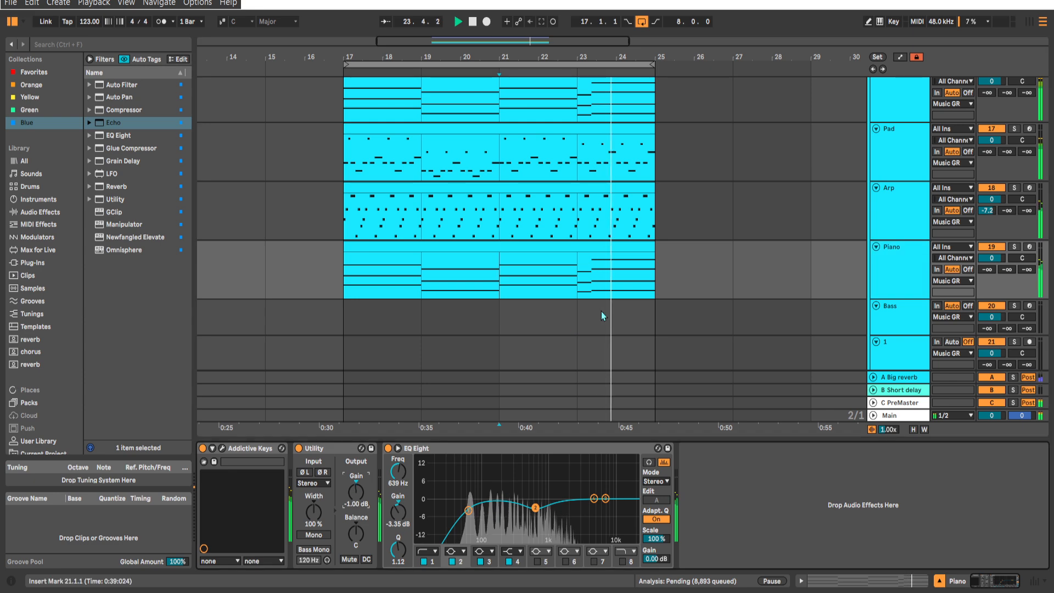
left_click(574, 285)
key("space")
key("space")
Solo the Piano track, open its clip and select all the chord notes to check their voicing during playback.
double_click(596, 246)
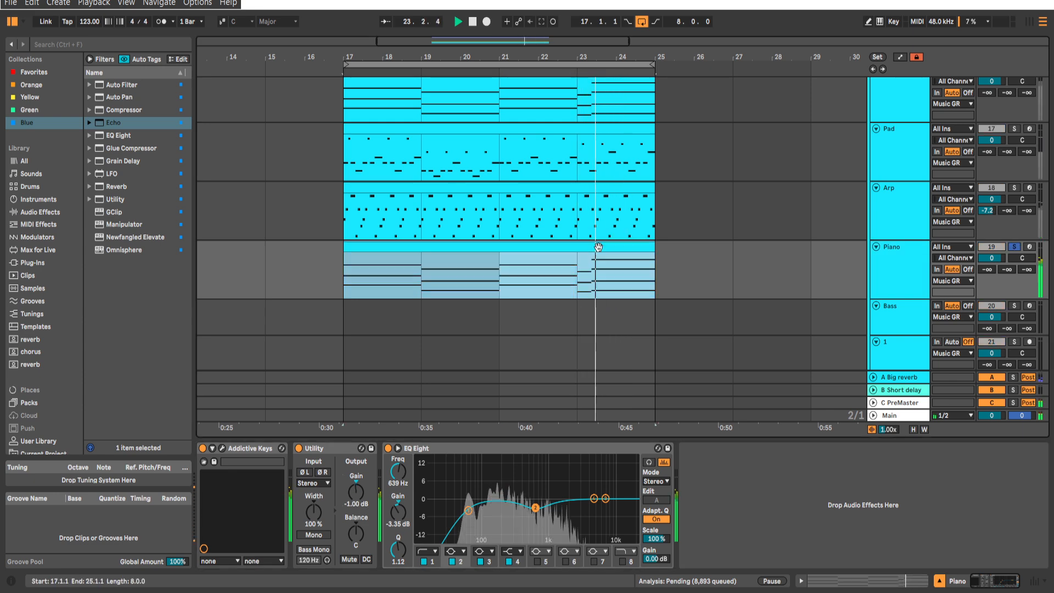
left_click(600, 345)
key("space")
scroll(604, 344, "down", 1)
key("ctrl+a")
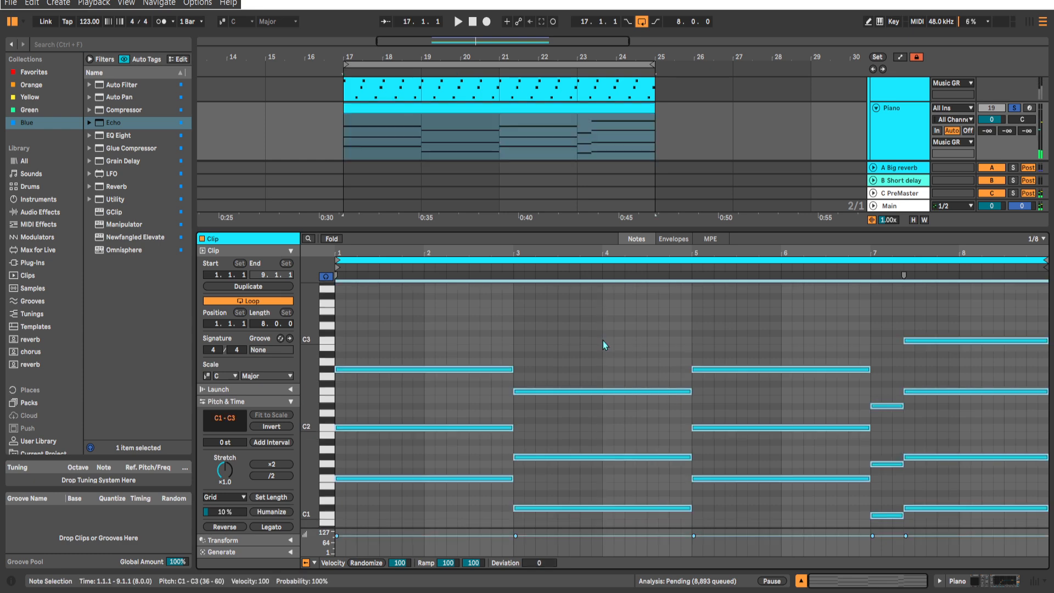
scroll(604, 345, "down", 1)
key("space")
key("shift+Tab")
Return to the Piano's devices and play the soloed chords from bars 19, 21 and 23.
left_click(422, 258)
key("space")
key("space")
left_click(499, 263)
key("space")
key("space")
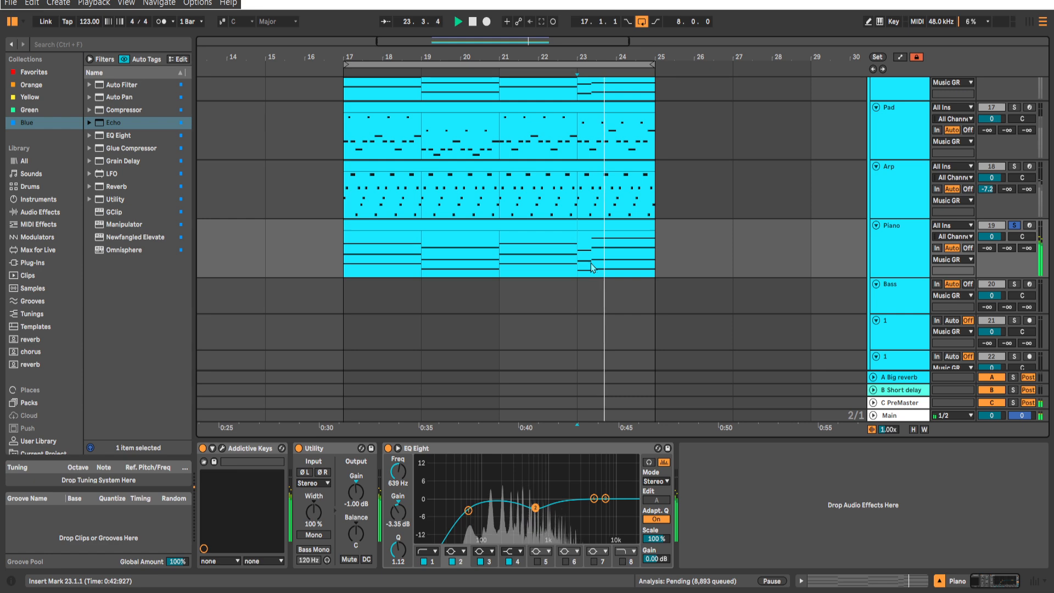
Unsolo the Piano track and fine-tune its Utility gain against the other tracks.
key("s")
left_click_drag(591, 264, 597, 281)
left_click(892, 278)
left_click_drag(356, 492, 355, 488)
left_click_drag(627, 303, 634, 322)
left_click(895, 292)
left_click_drag(356, 491, 356, 489)
left_click(896, 287)
Rename the second Pad track, which holds the Wavetable pattern, to Lead.
left_click_drag(694, 271, 693, 295)
left_click_drag(781, 252, 783, 265)
left_click(894, 211)
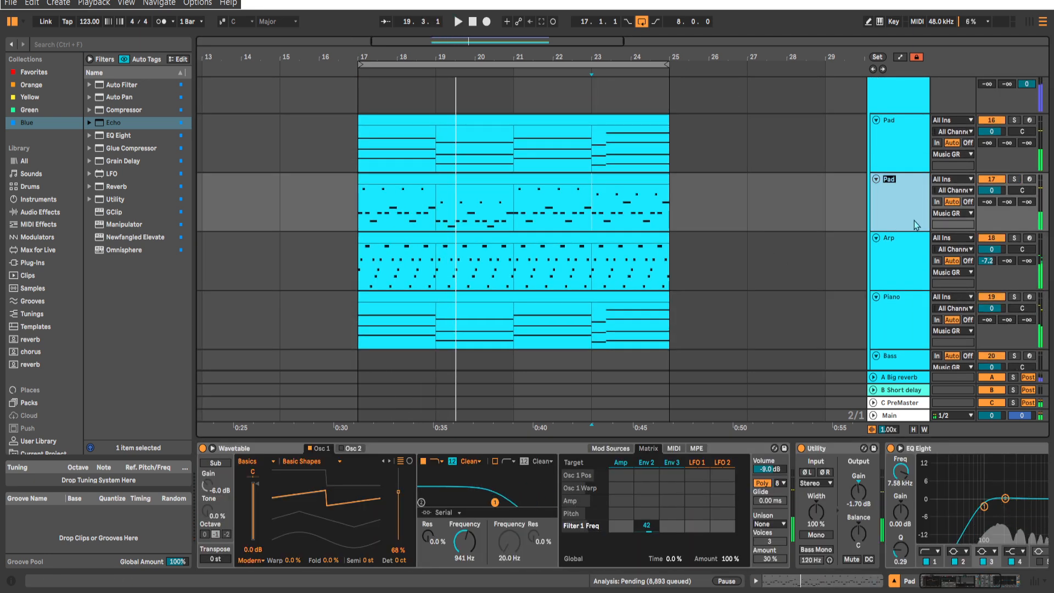
left_click(901, 159)
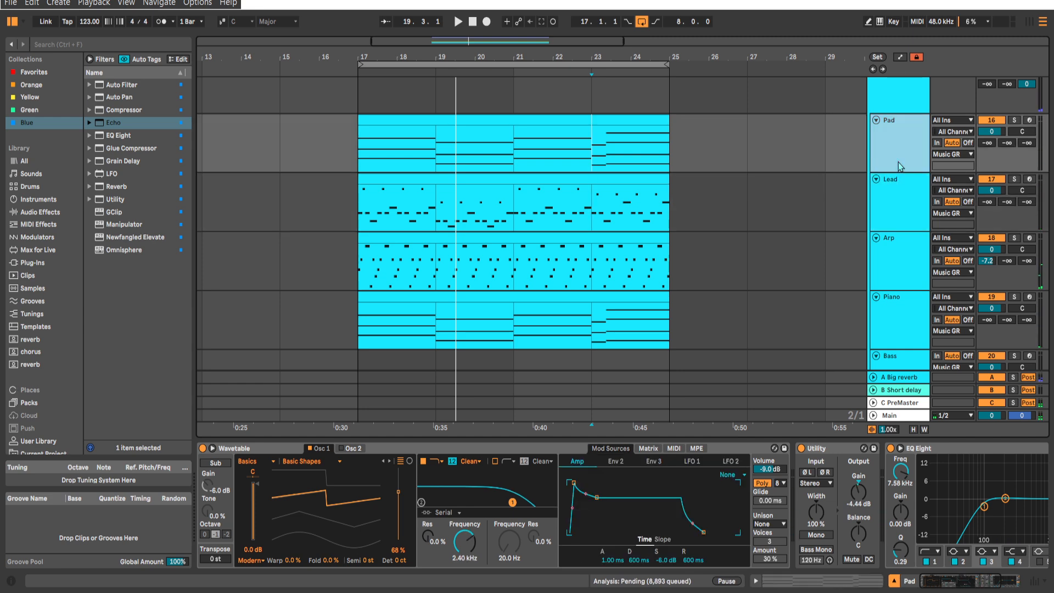
Audition the Arp and Lead tracks soloed and duplicate the Lead track.
left_click(902, 220)
left_click(902, 269)
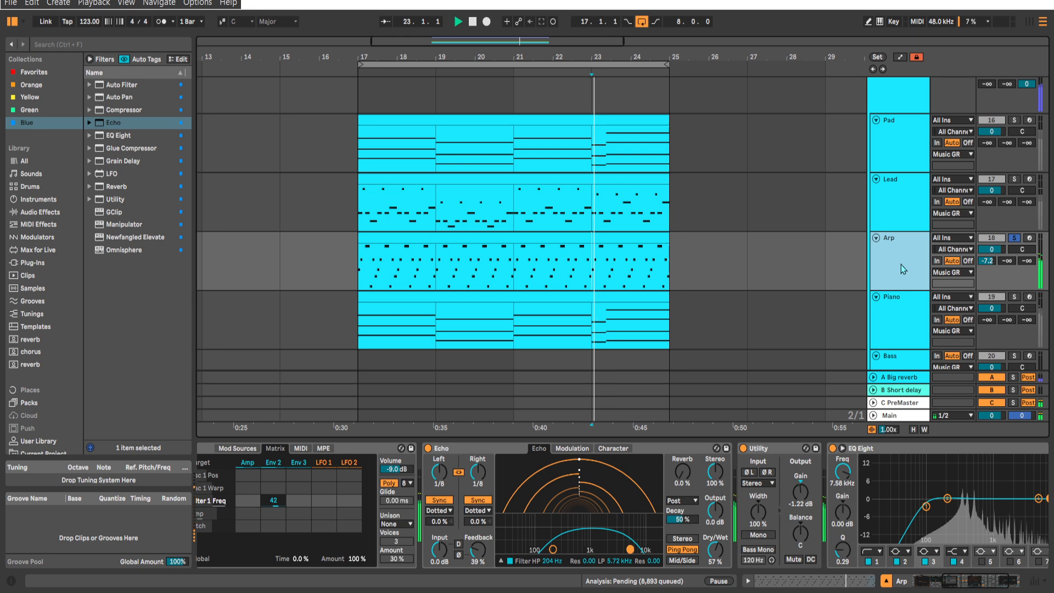
left_click(897, 226)
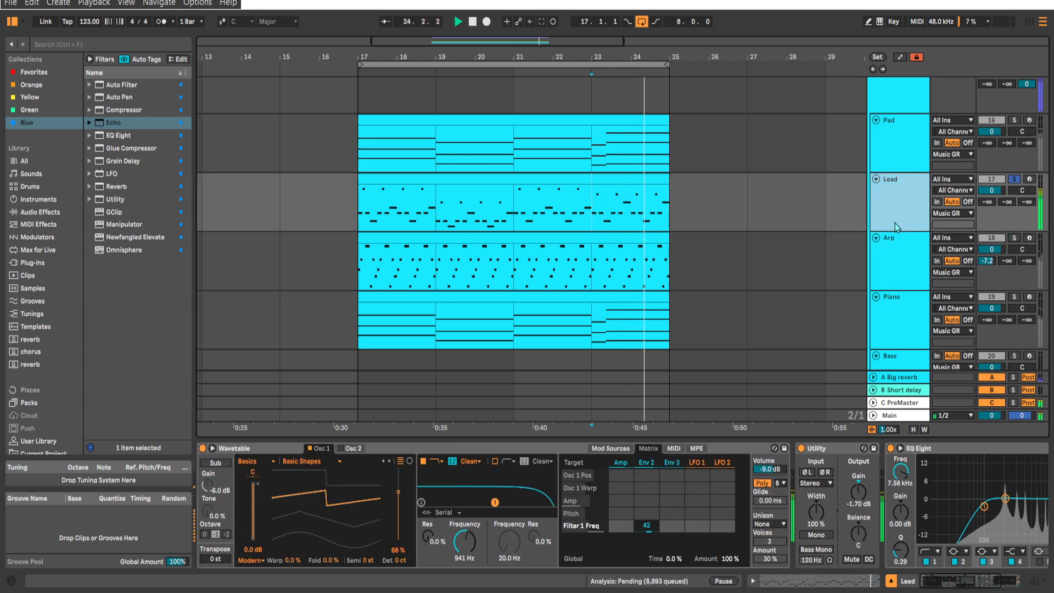
key("ctrl+d")
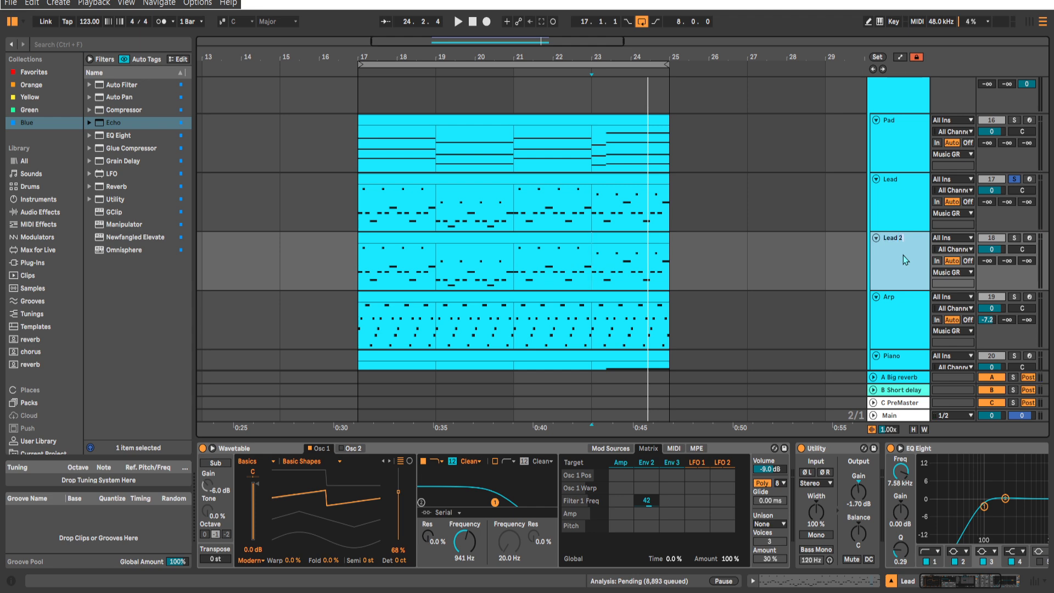
Solo the duplicated Lead 2 track instead of Lead and play its clip from bar 17.
left_click(610, 240)
left_click(894, 226)
left_click(892, 250)
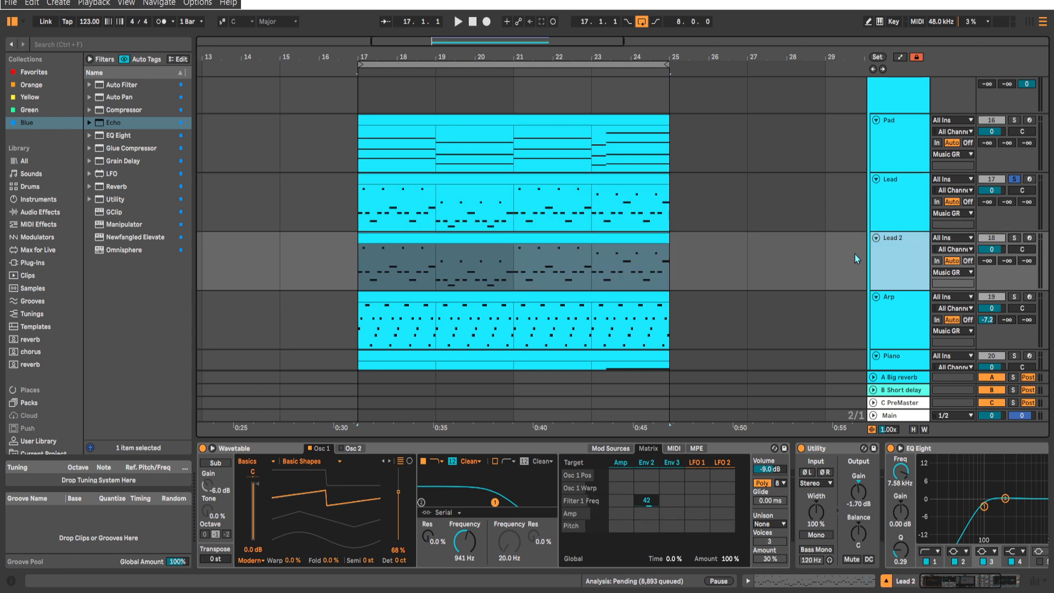
left_click(589, 237)
key("s")
key("space")
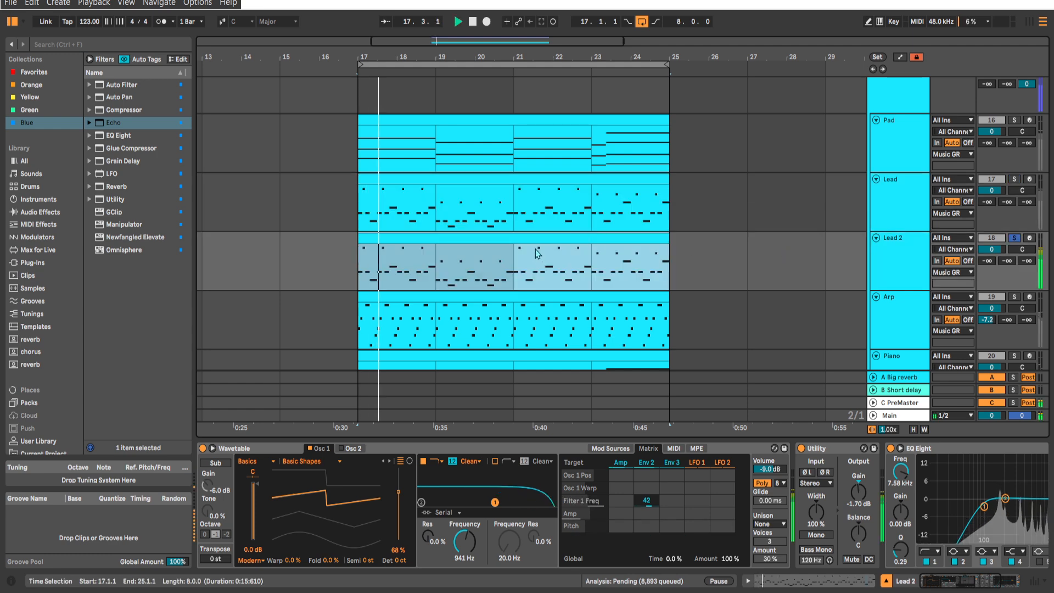
Replace Lead 2's Wavetable with the Analog instrument from the Yellow collection.
left_click(32, 85)
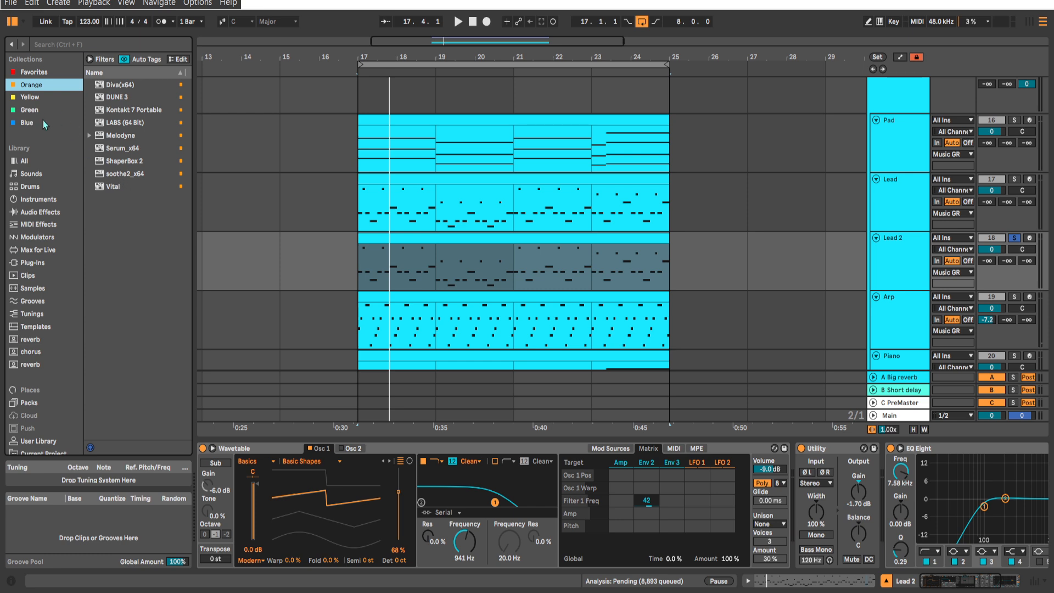
left_click(30, 97)
left_click(114, 86)
left_click_drag(450, 276, 451, 273)
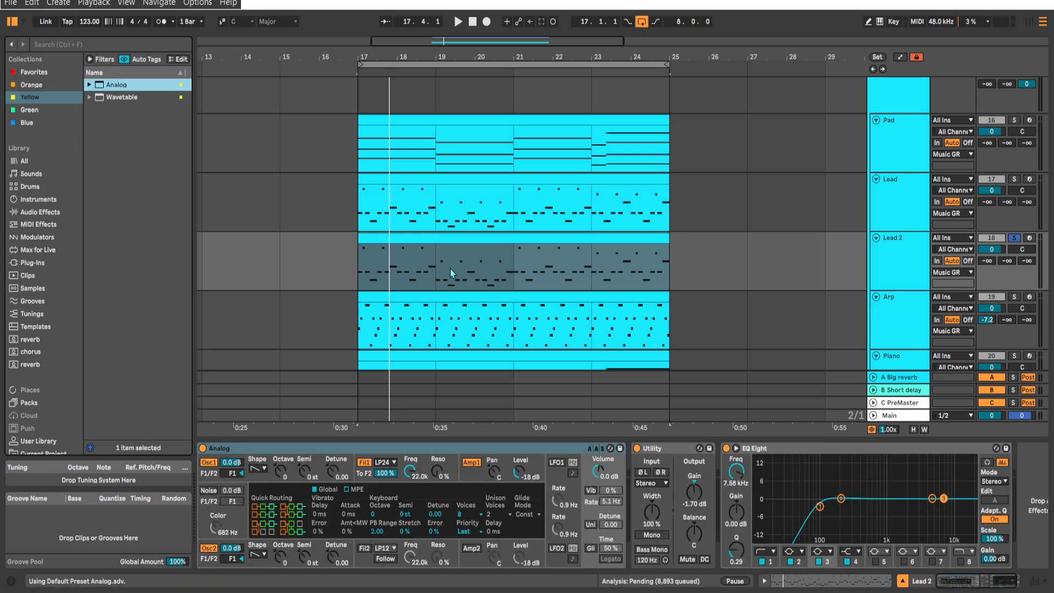
Open the Lead 2 clip and delete all of its copied notes.
double_click(503, 277)
left_click_drag(414, 318, 1042, 466)
key("Delete")
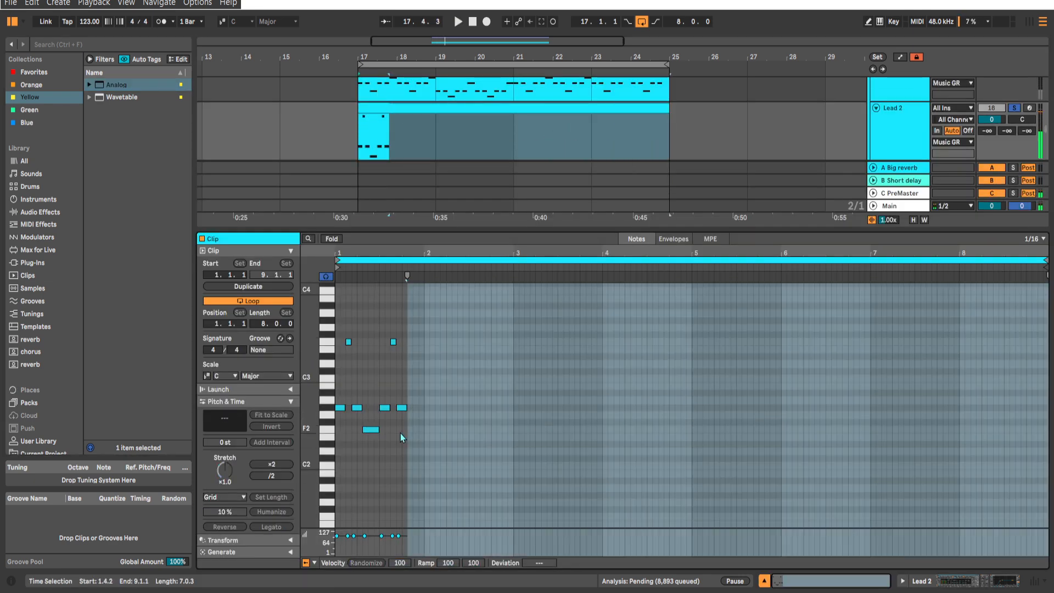
left_click_drag(430, 449, 367, 340)
key("Delete")
left_click_drag(371, 415, 342, 341)
key("Delete")
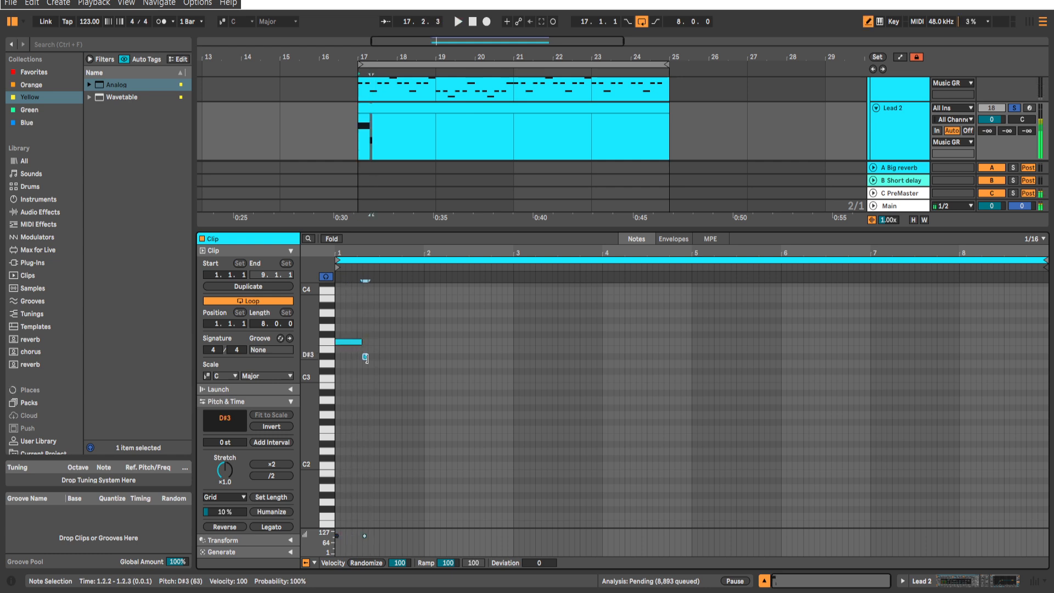
Write a descending three-note phrase in bar 1 with F3 lasting to 1.2.3, D#3 to 1.3.3 and a lower third note.
double_click(389, 387)
left_click_drag(388, 387, 407, 392)
key("space")
key("space")
left_click_drag(368, 356, 367, 342)
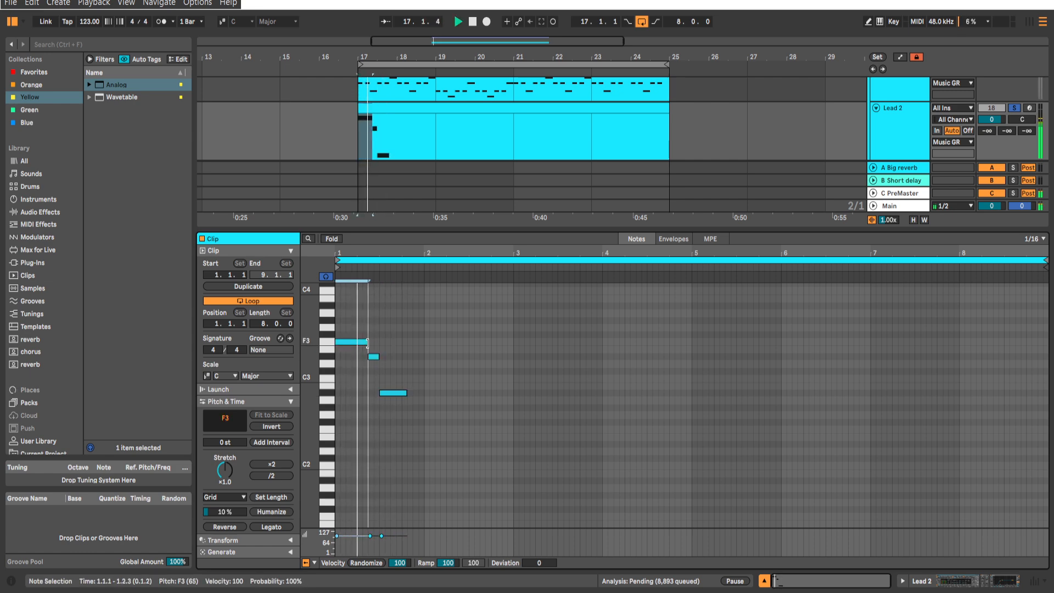
left_click_drag(395, 396, 406, 396)
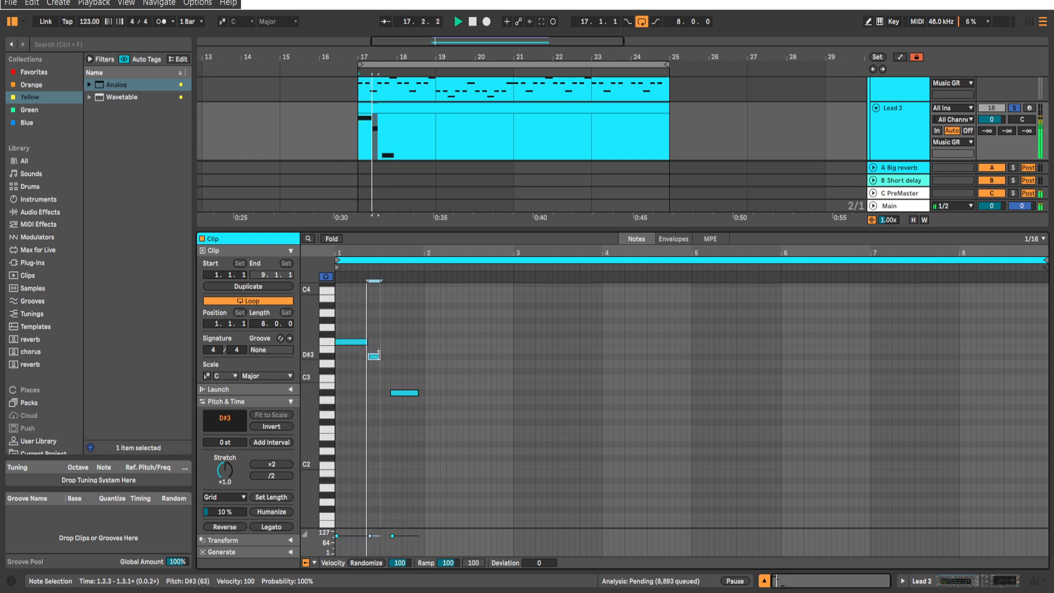
left_click_drag(378, 356, 390, 357)
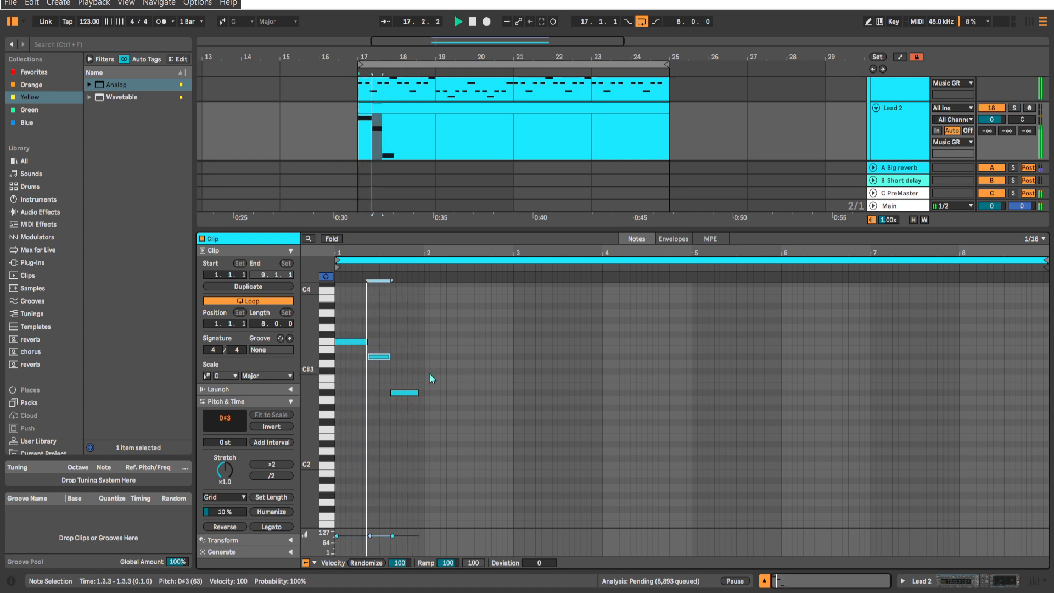
Move the phrase's third note to G#2, extend it to 2.3.1 and play the phrase with all tracks.
key("space")
left_click_drag(412, 393, 469, 407)
key("space")
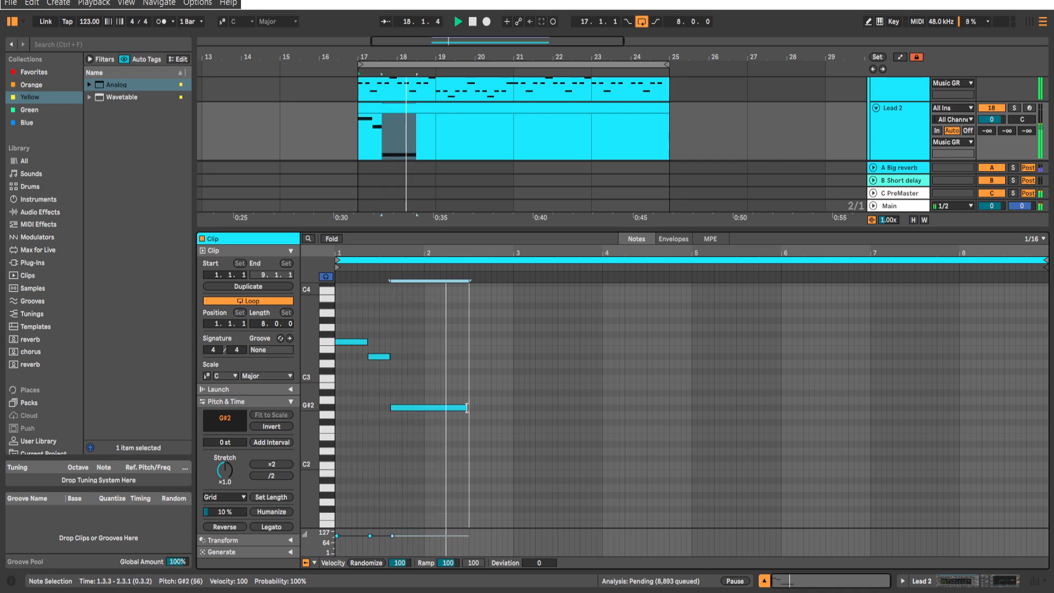
left_click(602, 406)
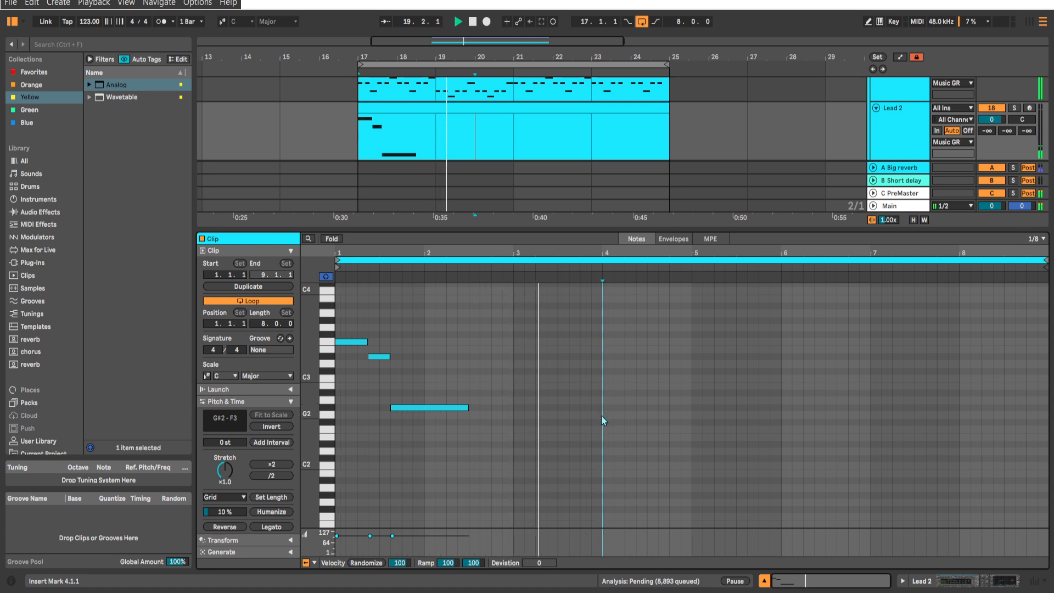
Duplicate the first four bars of the Lead 2 clip so the three-note phrase repeats at bar 5.
left_click_drag(601, 416, 333, 326)
key("ctrl+2")
left_click(693, 375, "shift")
key("ctrl+d")
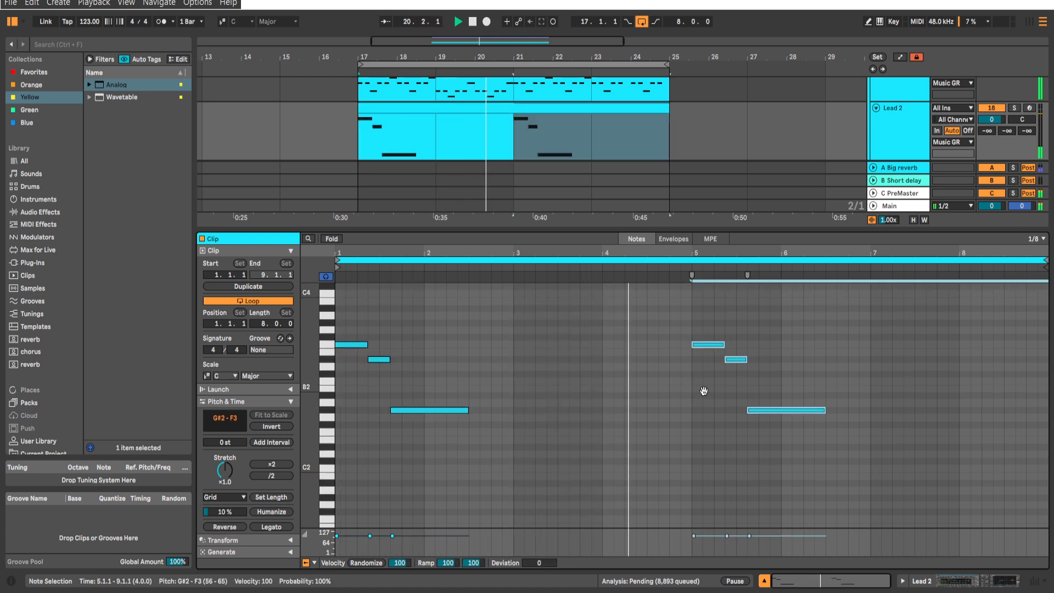
left_click(735, 395)
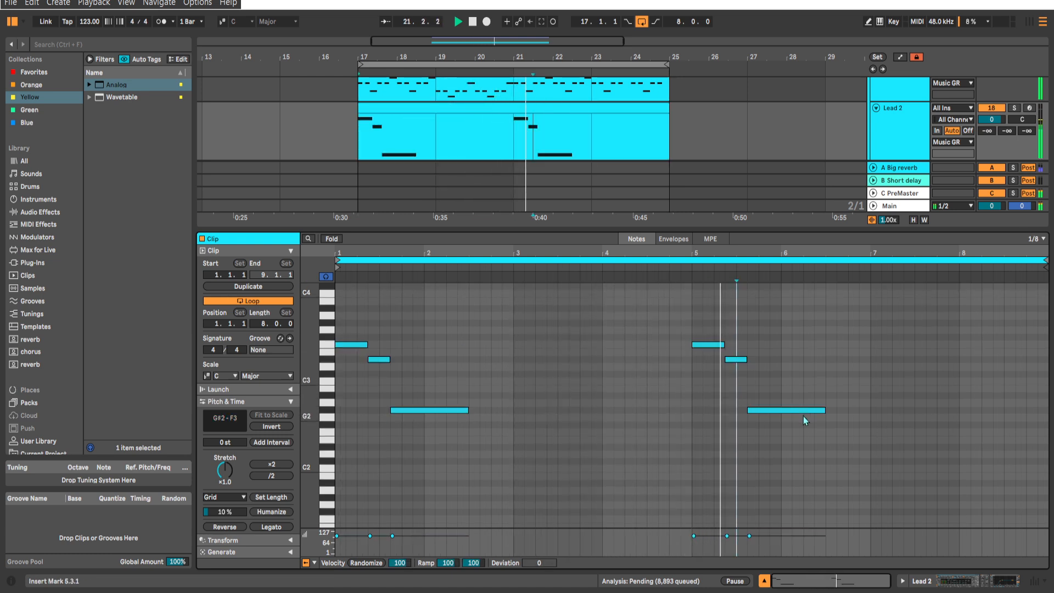
Add a G#2 note from 3.2.3 to 3.3.3 followed by an A#2 note lasting to the end of bar 3.
key("b")
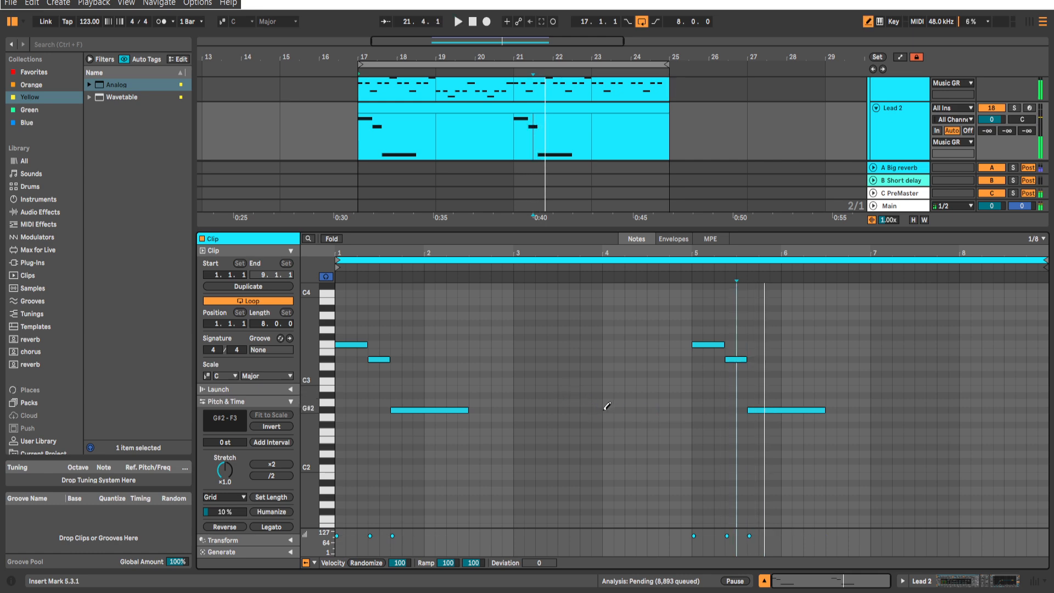
left_click(552, 410)
left_click(564, 395)
key("b")
left_click(525, 417)
key("space")
left_click_drag(568, 396, 590, 395)
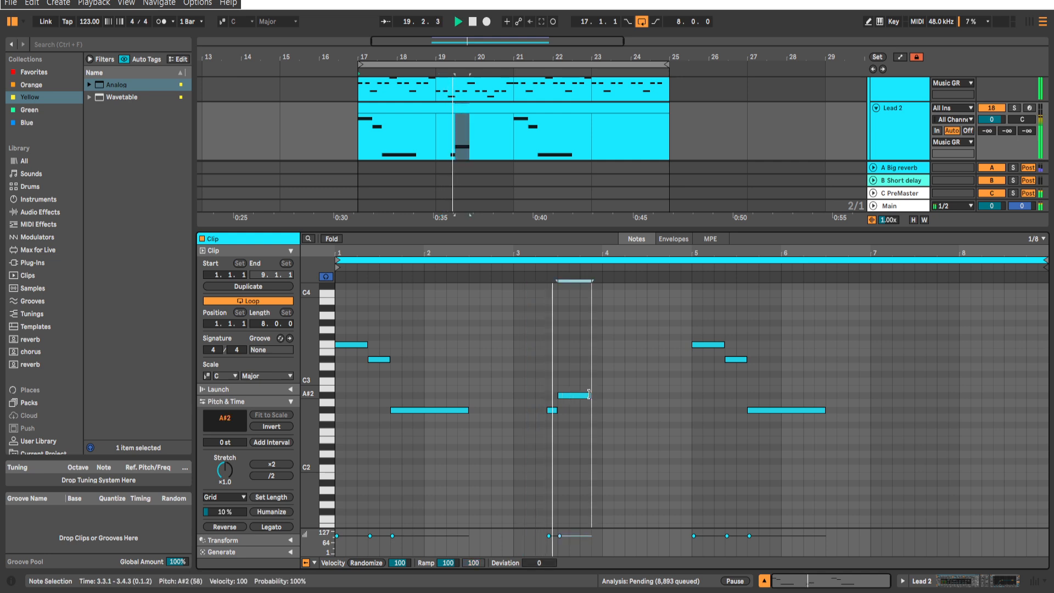
left_click(544, 394)
key("space")
left_click_drag(556, 411, 568, 412)
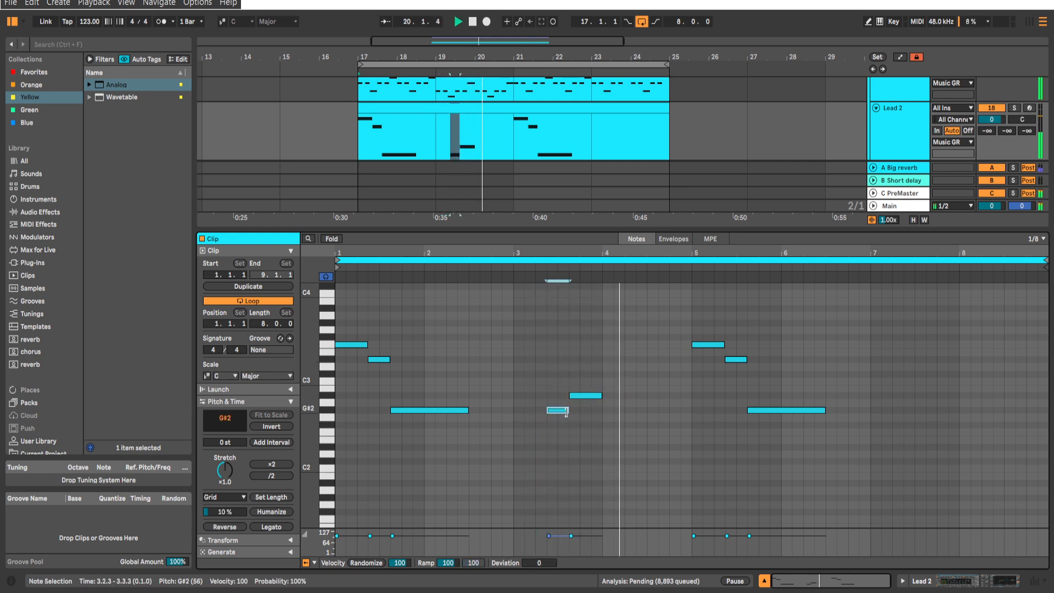
Replace the second half of the Lead 2 clip with a duplicate of the complete first four bars and play it.
left_click_drag(766, 331, 275, 268)
key("Delete")
key("space")
key("space")
key("ctrl+d")
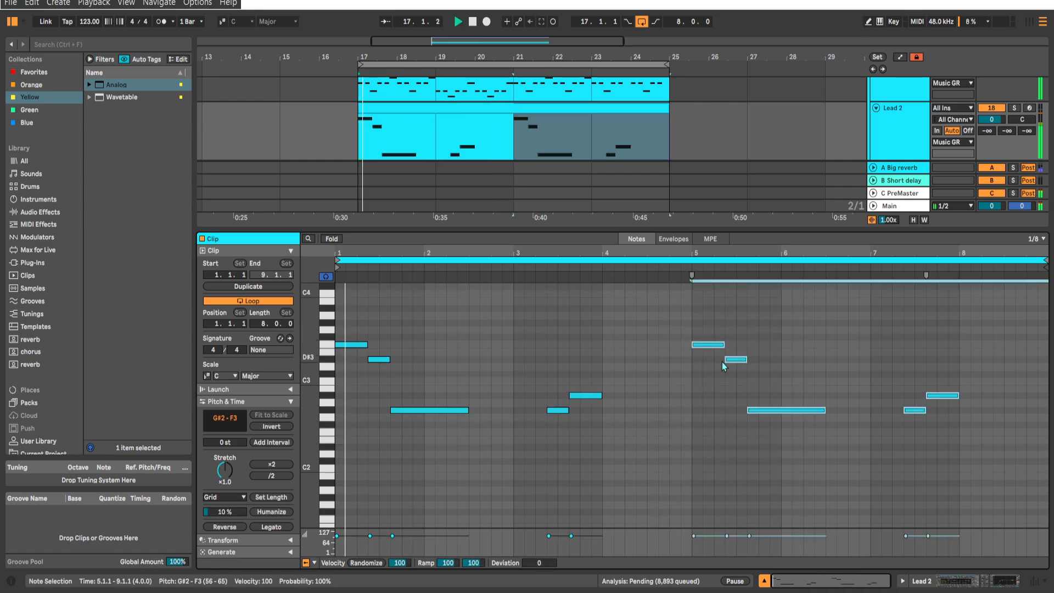
left_click(723, 365)
key("space")
key("space")
left_click(917, 385)
key("space")
key("space")
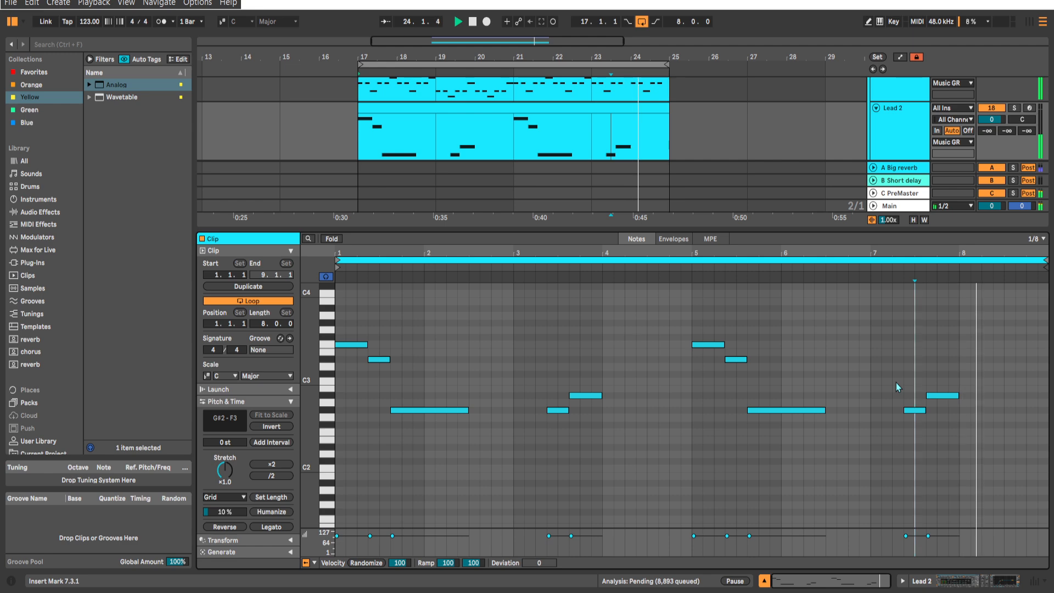
Raise the last note in bar 7 to C3 and replay the ending.
left_click_drag(935, 395, 935, 382)
key("space")
left_click(907, 390)
key("space")
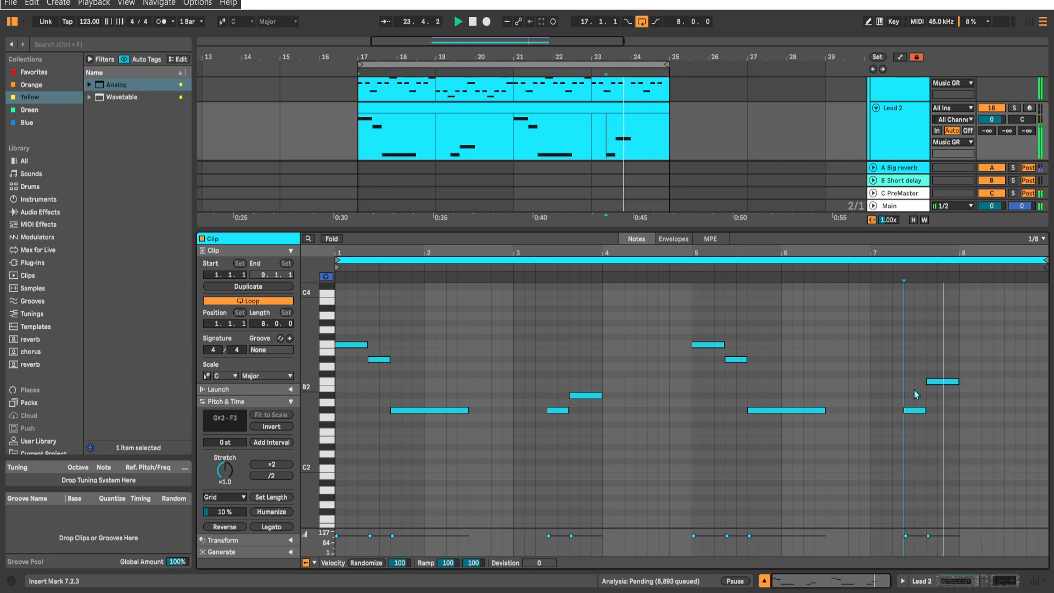
Return to Lead 2's devices, solo the track and play its clip from bar 17.
key("shift+Tab")
left_click_drag(558, 111, 574, 172)
left_click(574, 172)
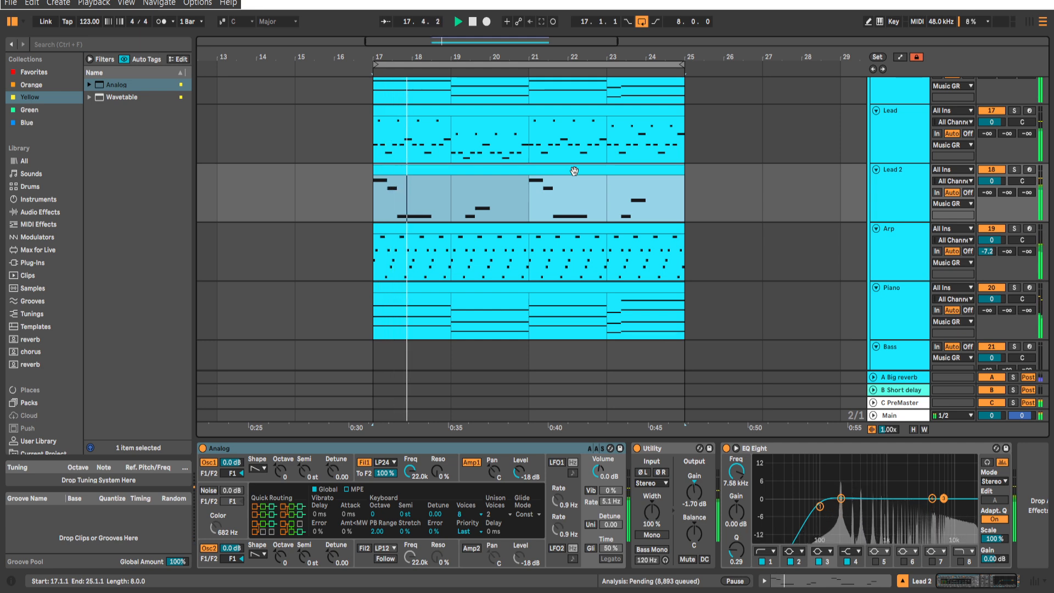
left_click(1014, 170)
key("space")
key("space")
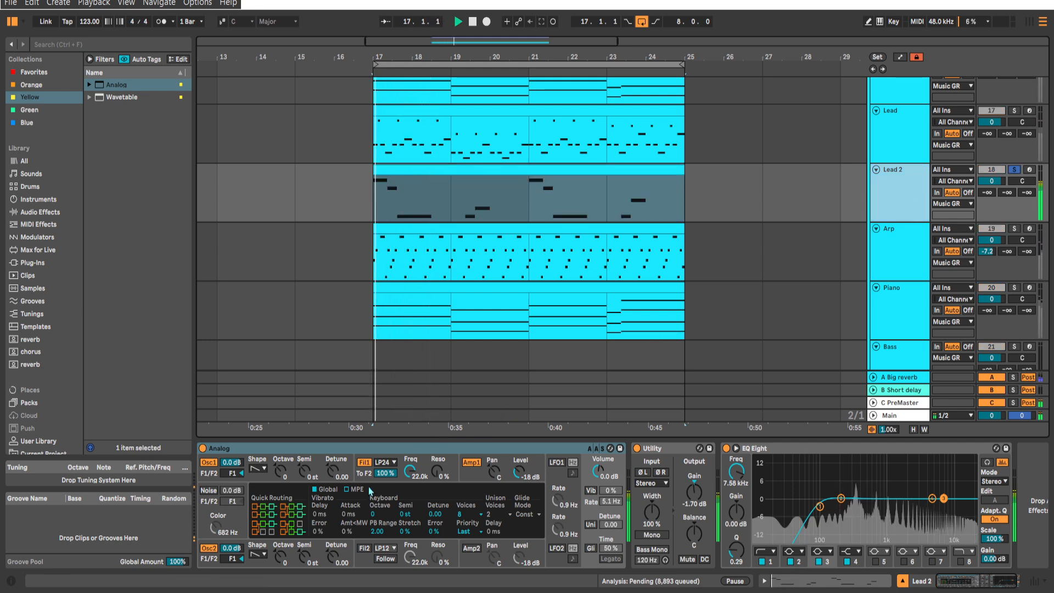
Set Analog's filter 1 frequency to 3.2k and its filter envelope to 674 ms decay and 0.54 sustain.
left_click_drag(409, 470, 409, 503)
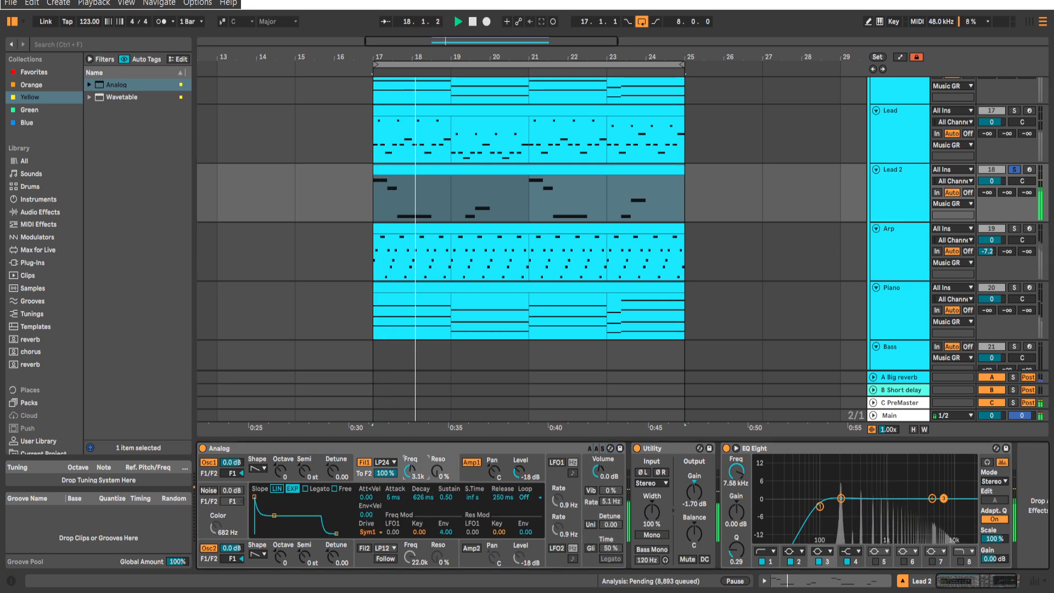
key("space")
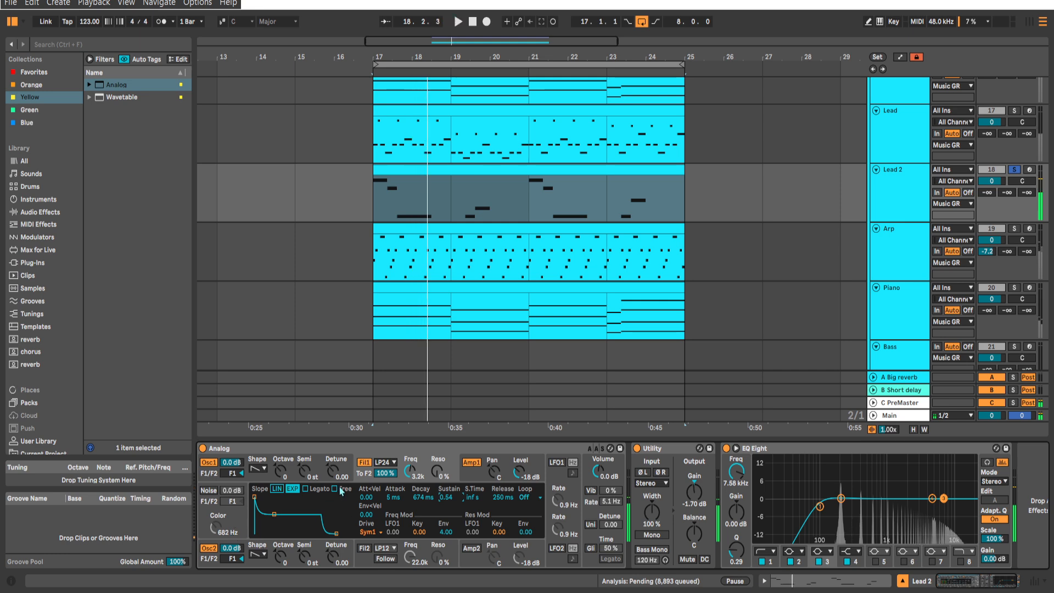
key("space")
Detune Analog's oscillator 1 to 0.01 and oscillator 2 to -0.01.
left_click_drag(334, 558, 334, 556)
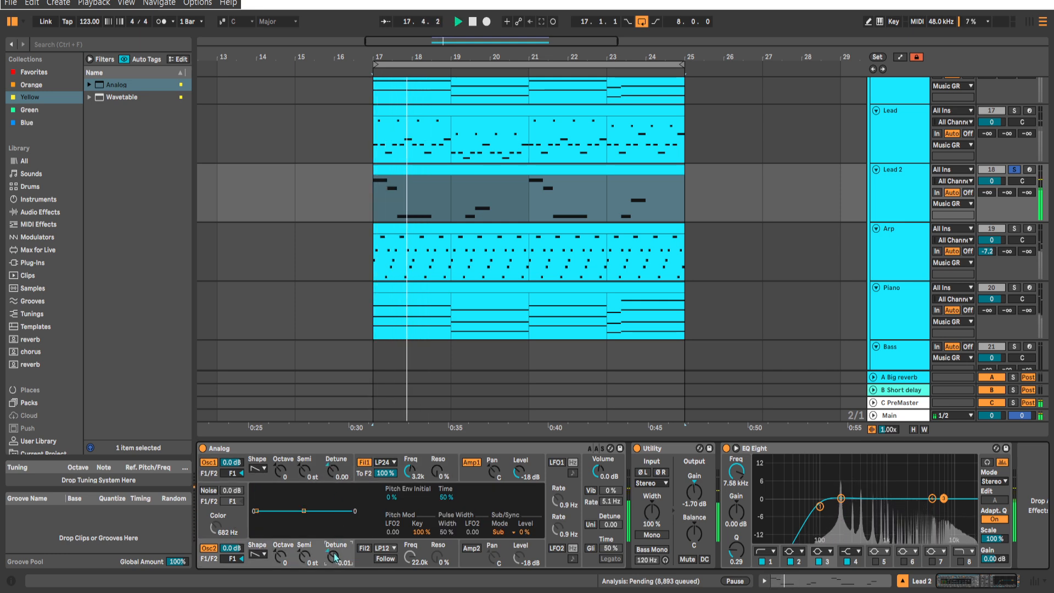
left_click_drag(333, 471, 333, 470)
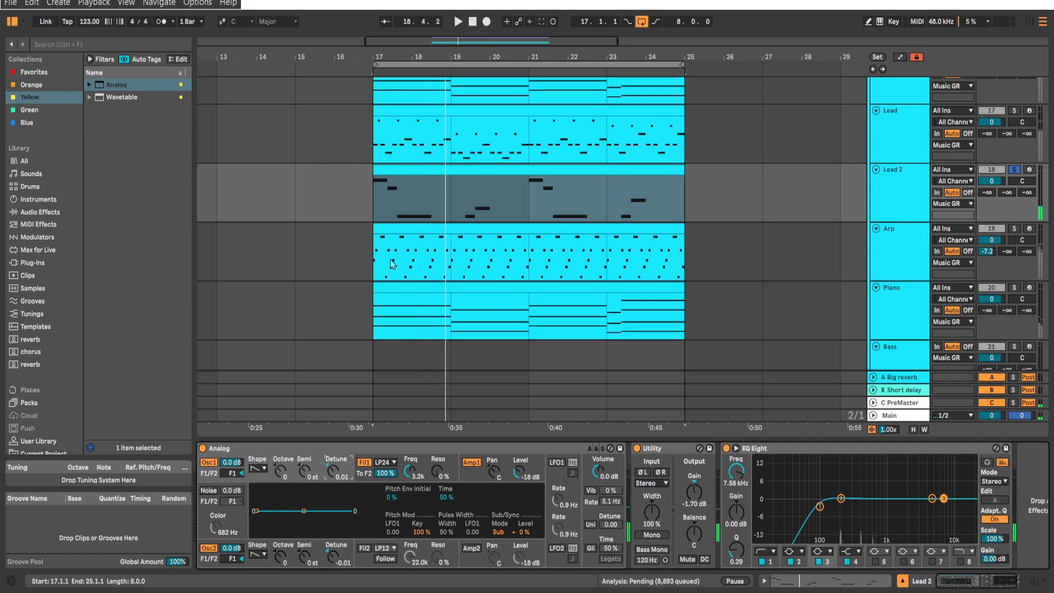
Insert a Reverb from the Blue collection between Lead 2's Analog and Utility, and start playback.
left_click(26, 124)
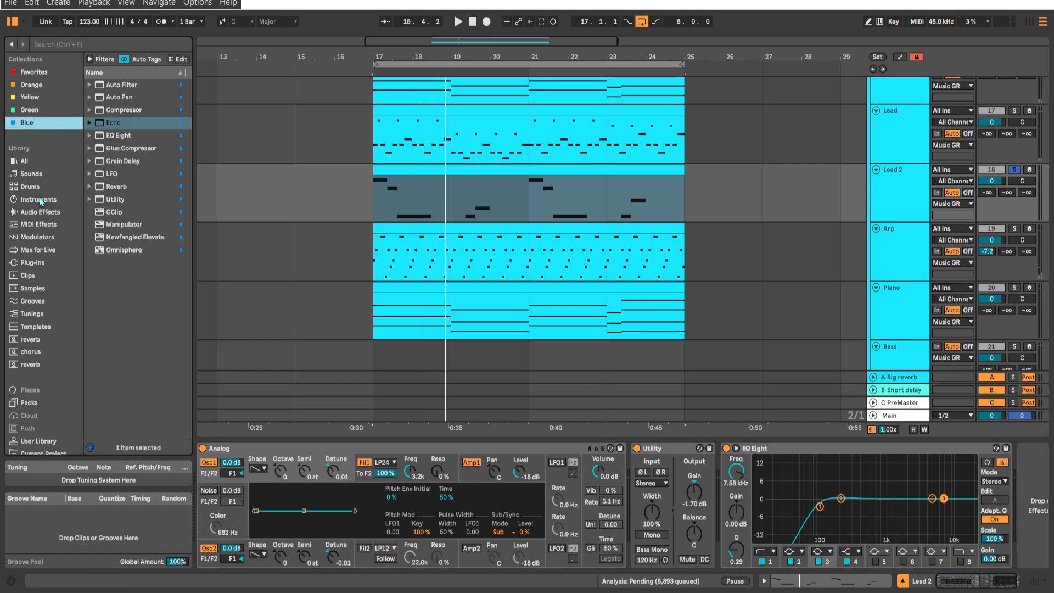
left_click(33, 86)
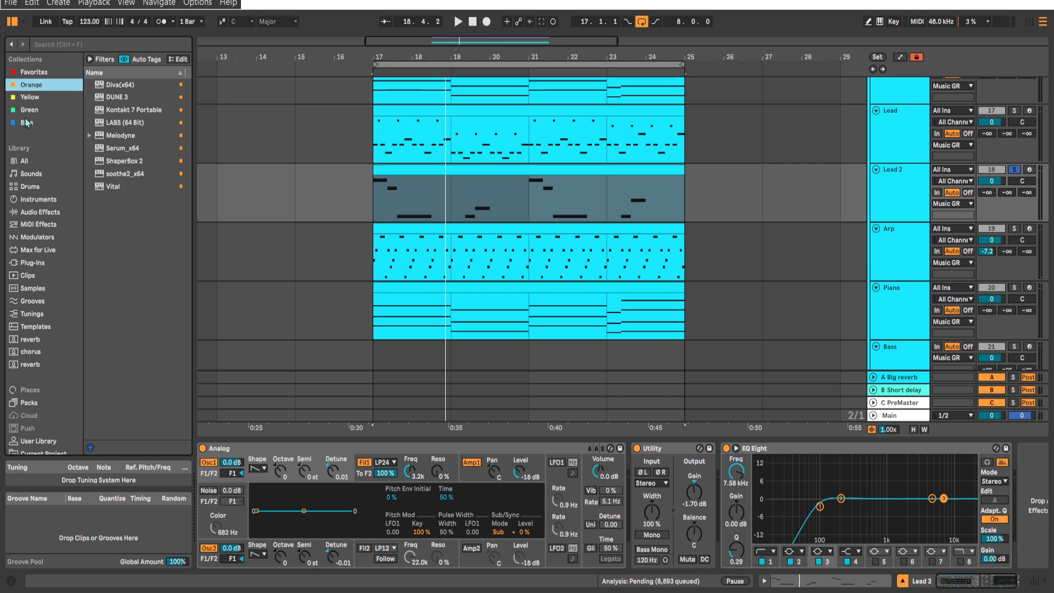
key("Down")
key("Down")
key("Down")
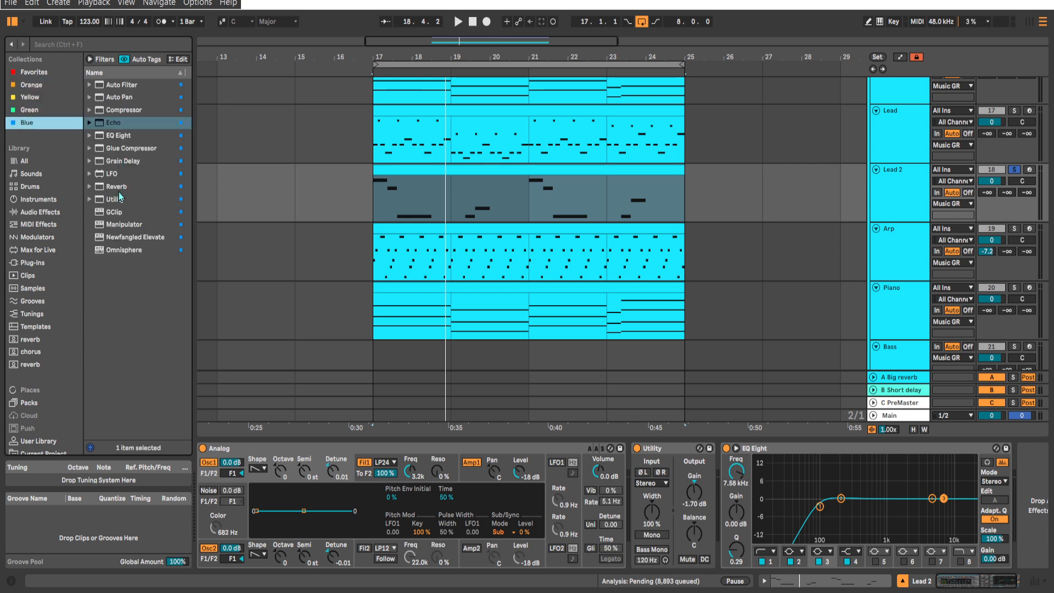
left_click_drag(117, 188, 593, 488)
left_click(889, 214)
key("space")
Set the Reverb's input filter to 1.06 kHz, decay to 3.31 s and dry/wet to 66%, and Analog's filter 1 frequency to 2.0k.
left_click(689, 500)
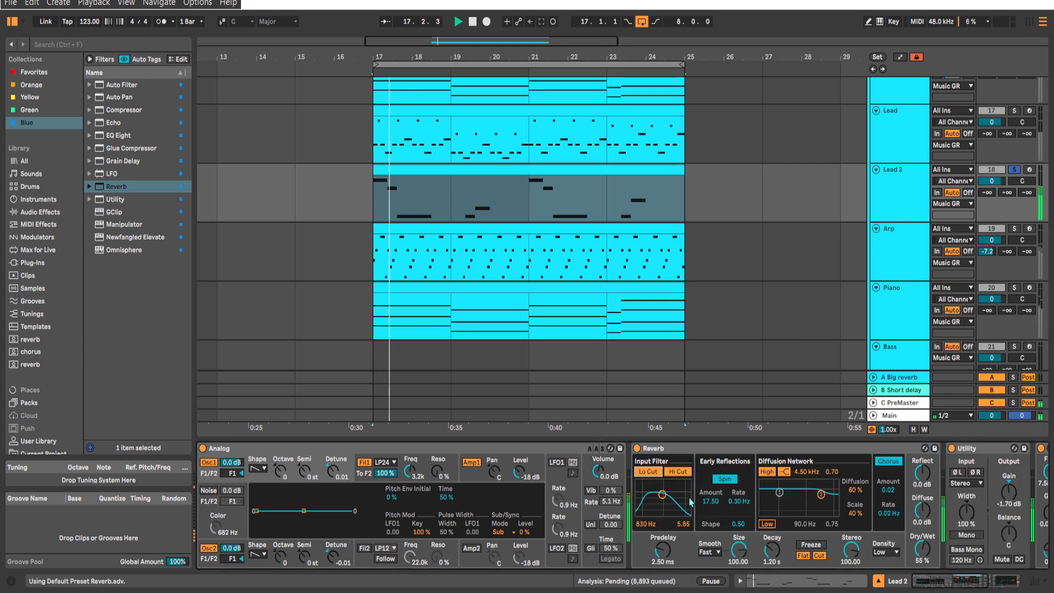
left_click_drag(410, 481, 410, 493)
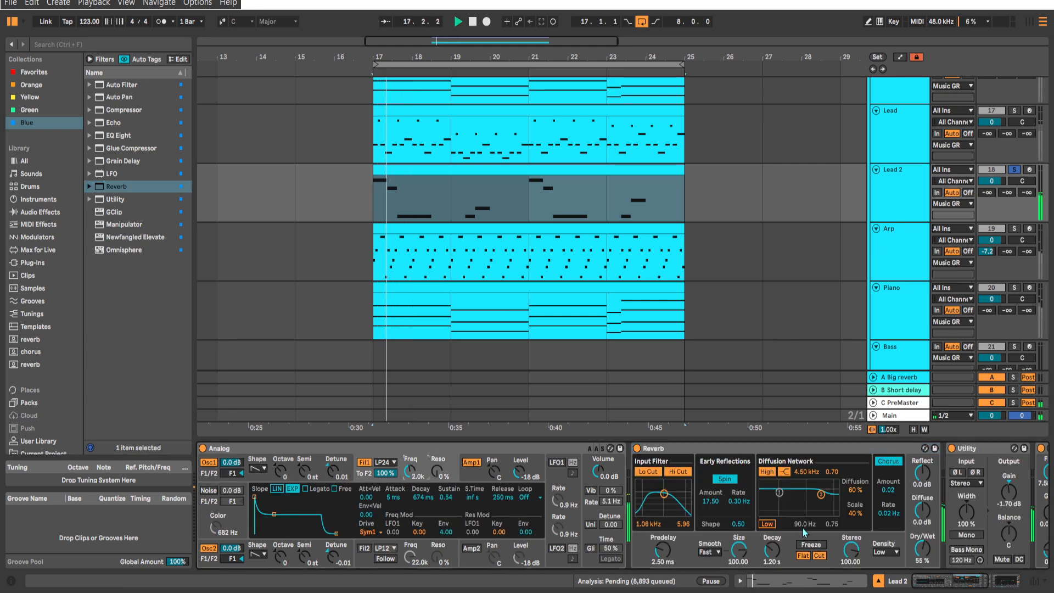
left_click_drag(941, 525, 874, 527)
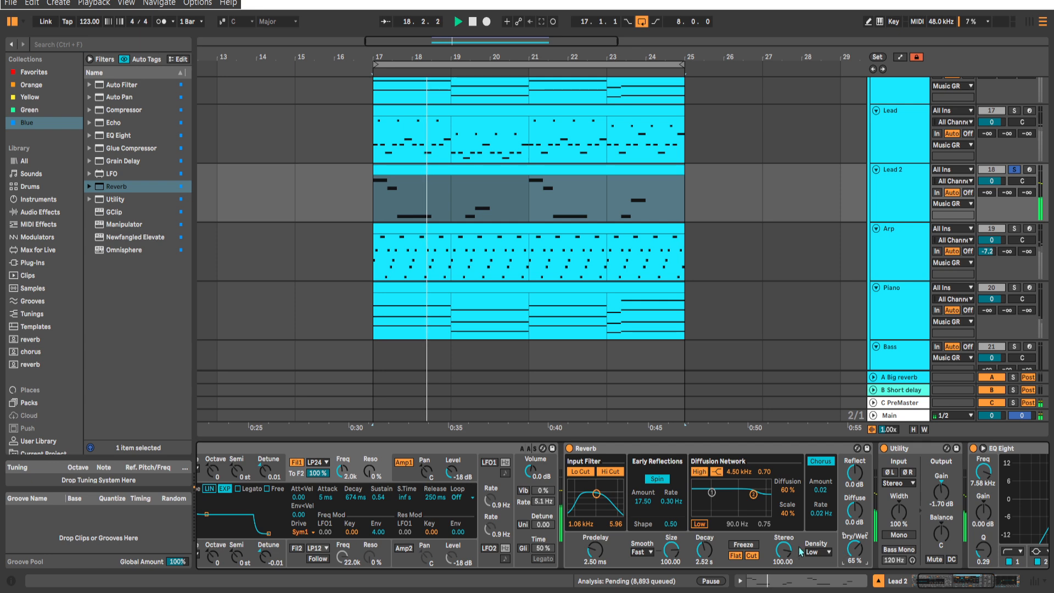
left_click_drag(704, 549, 704, 544)
scroll(658, 304, "up", 1)
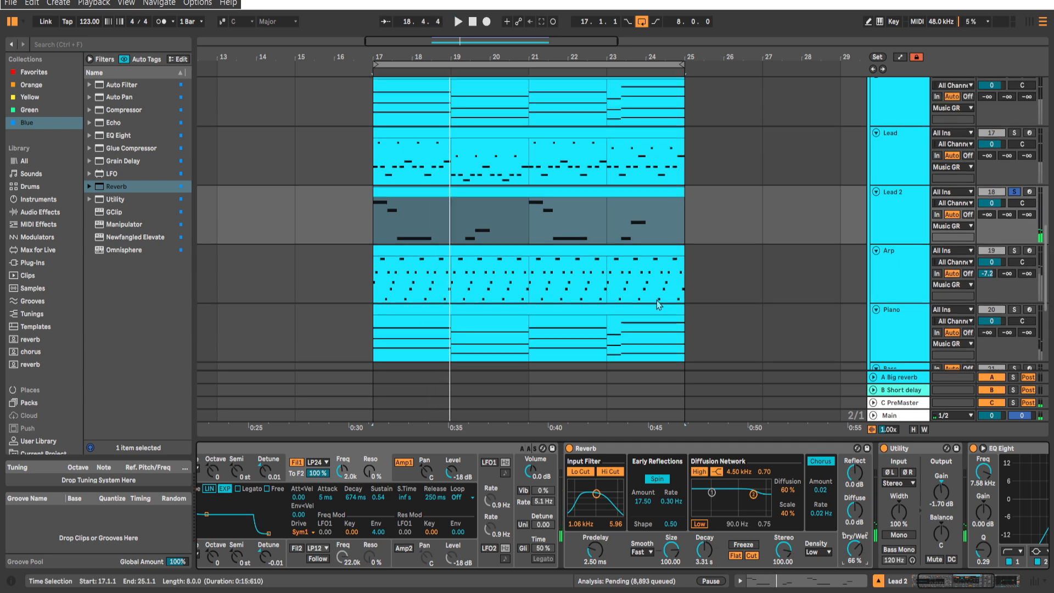
While replaying from bar 17, set EQ Eight's band 2 to -4.34 dB at 1.90 kHz with Q 1.24, and Utility's gain to 1.26 dB.
left_click(395, 227)
left_click(887, 236)
left_click_drag(827, 482, 712, 483)
left_click(388, 240)
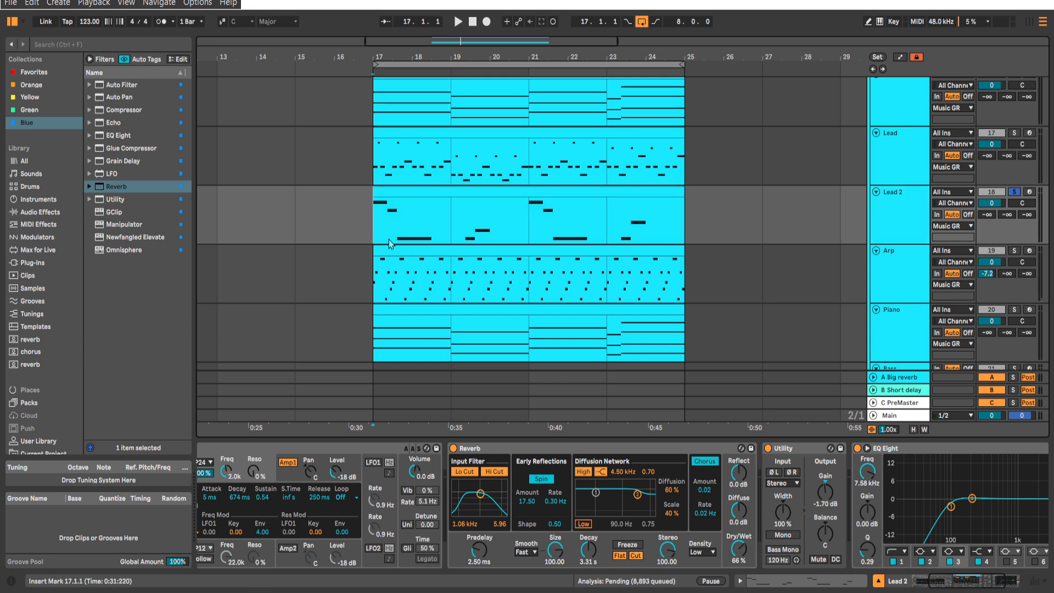
key("space")
left_click_drag(823, 488, 659, 473)
key("space")
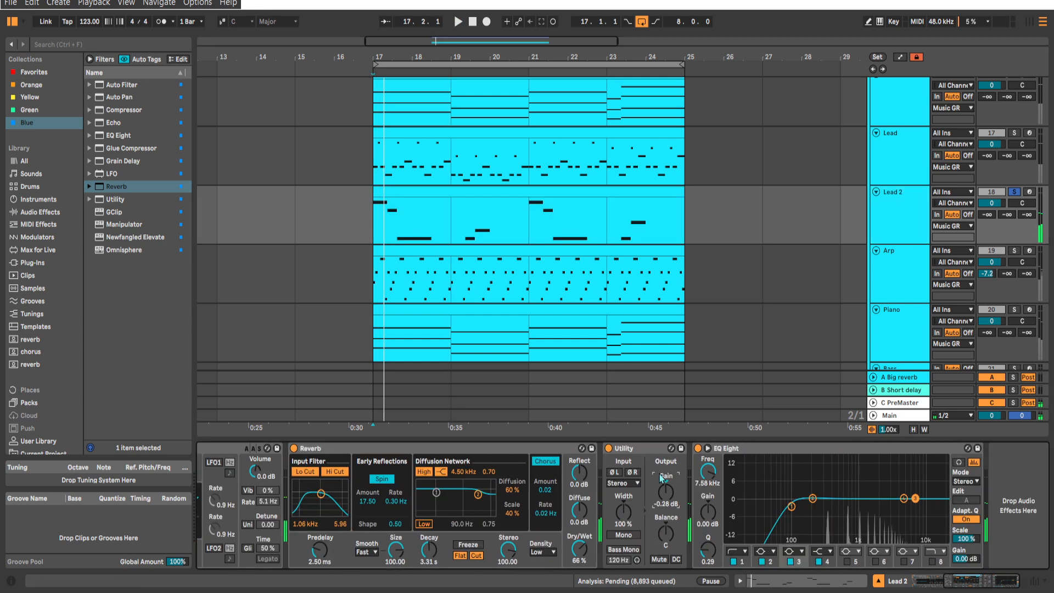
key("space")
left_click_drag(792, 506, 876, 510)
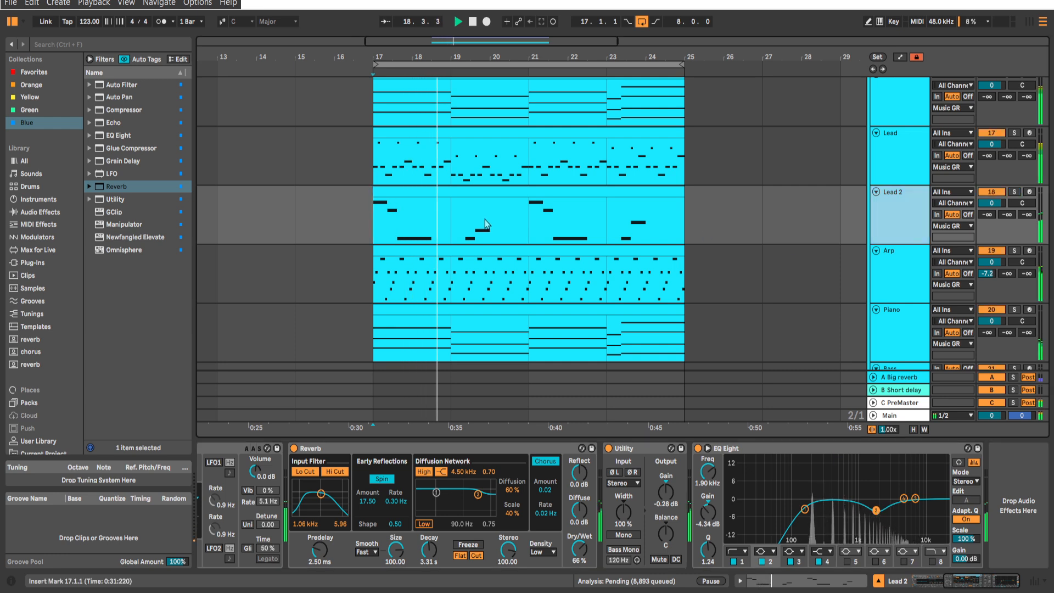
left_click(455, 232)
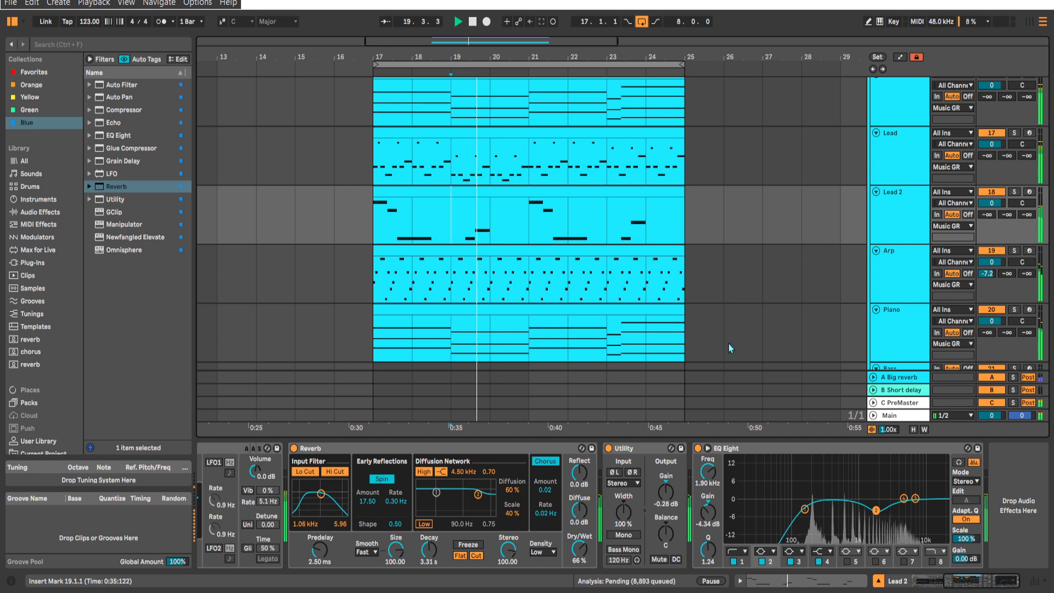
left_click_drag(666, 489, 665, 483)
Set Analog's filter 1 frequency to 3.2k with 1.47 envelope modulation, and switch oscillator 2 to a rectangle wave while playing from bar 21.
left_click_drag(552, 461, 895, 455)
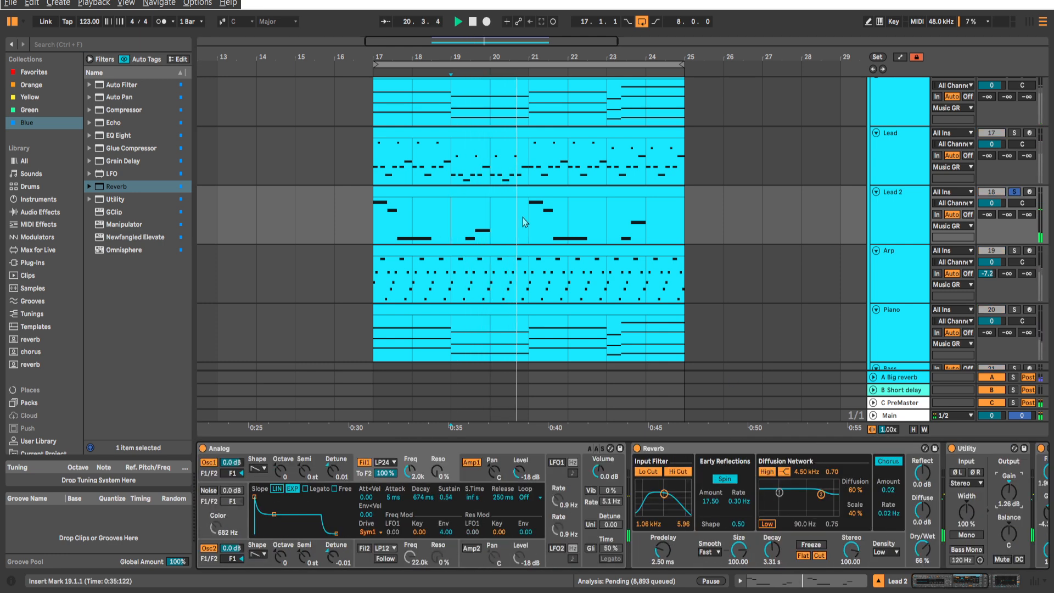
left_click(525, 220)
key("s")
left_click_drag(411, 473, 411, 478)
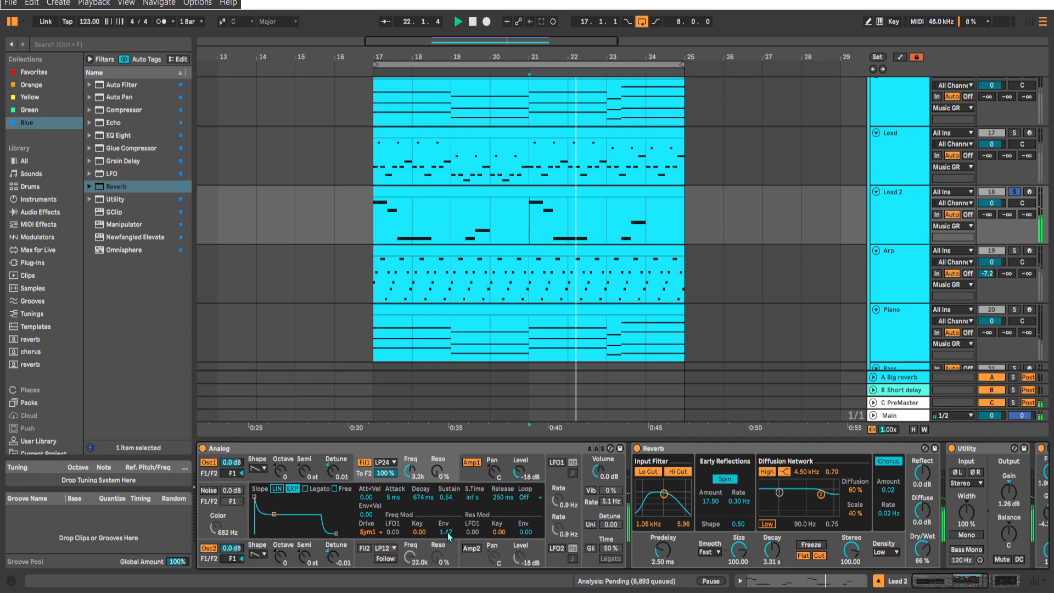
left_click(259, 554)
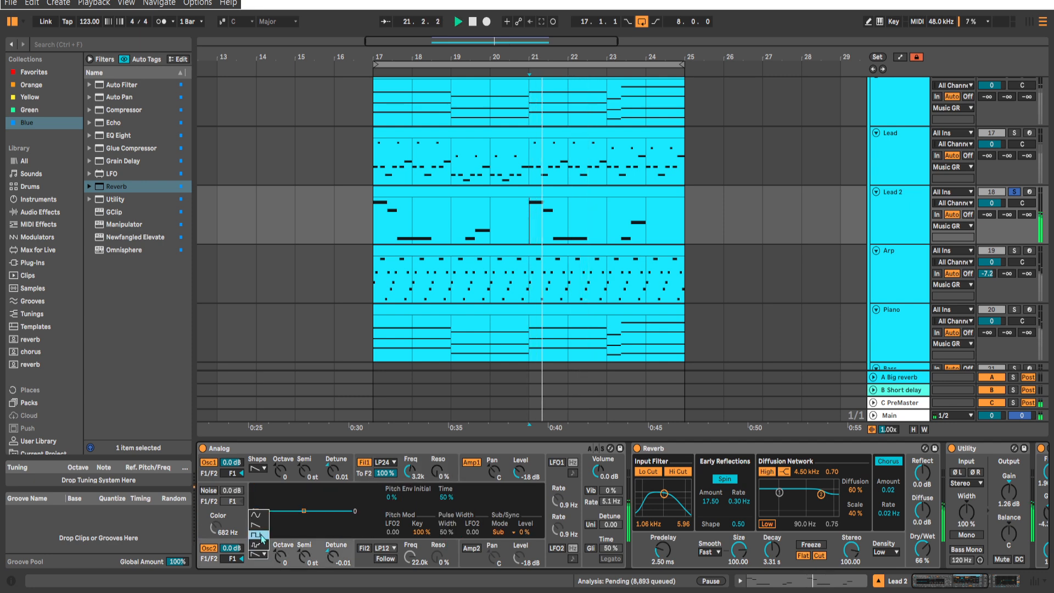
left_click(261, 536)
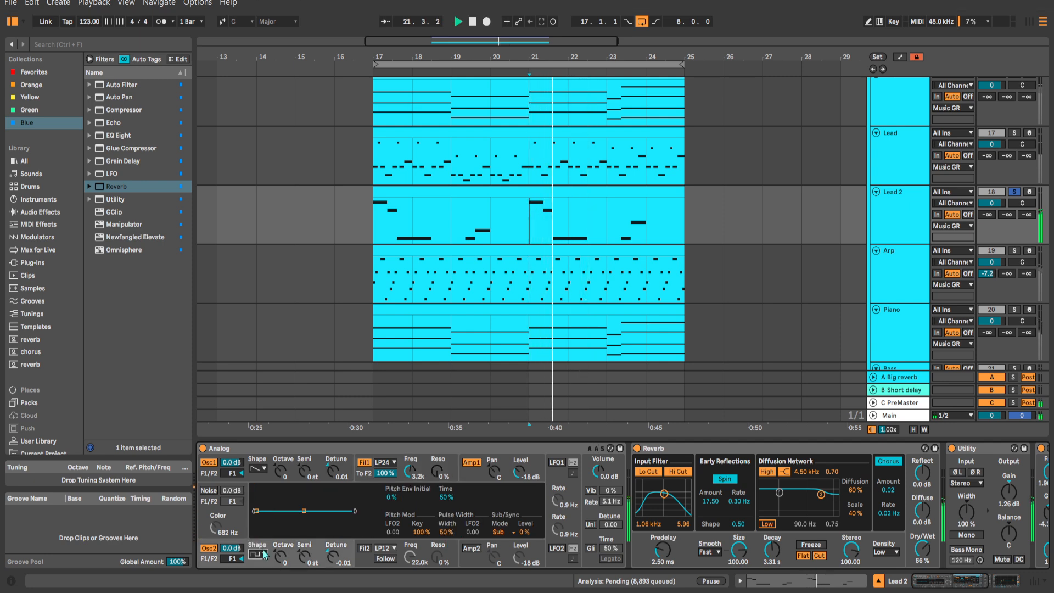
Reduce the Reverb's dry/wet to 39% and raise Utility's gain to 10.3 dB, replaying Lead 2 from bar 21.
scroll(795, 497, "right", 5)
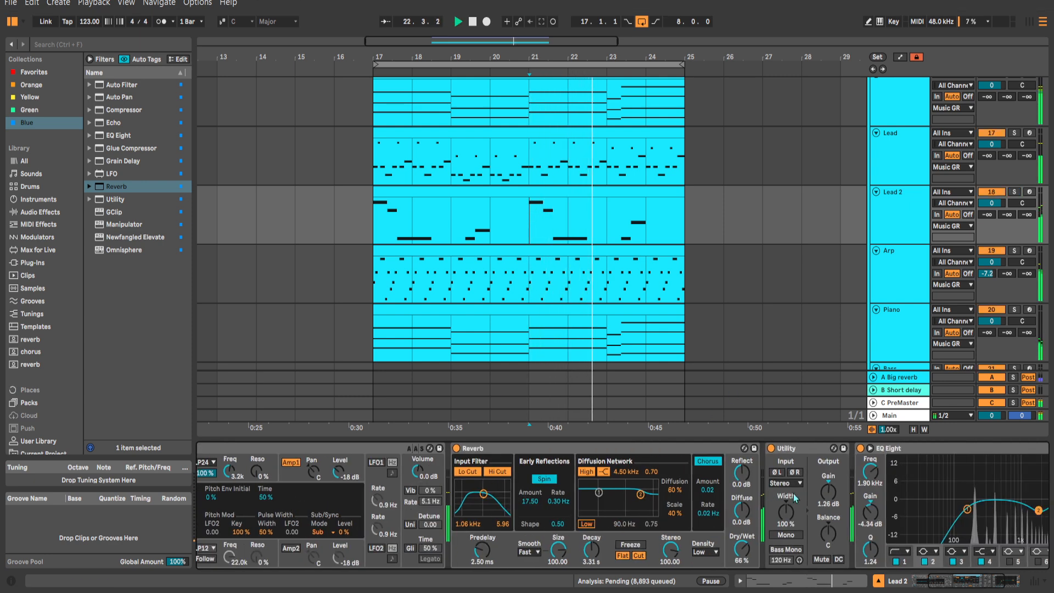
left_click_drag(742, 548, 741, 560)
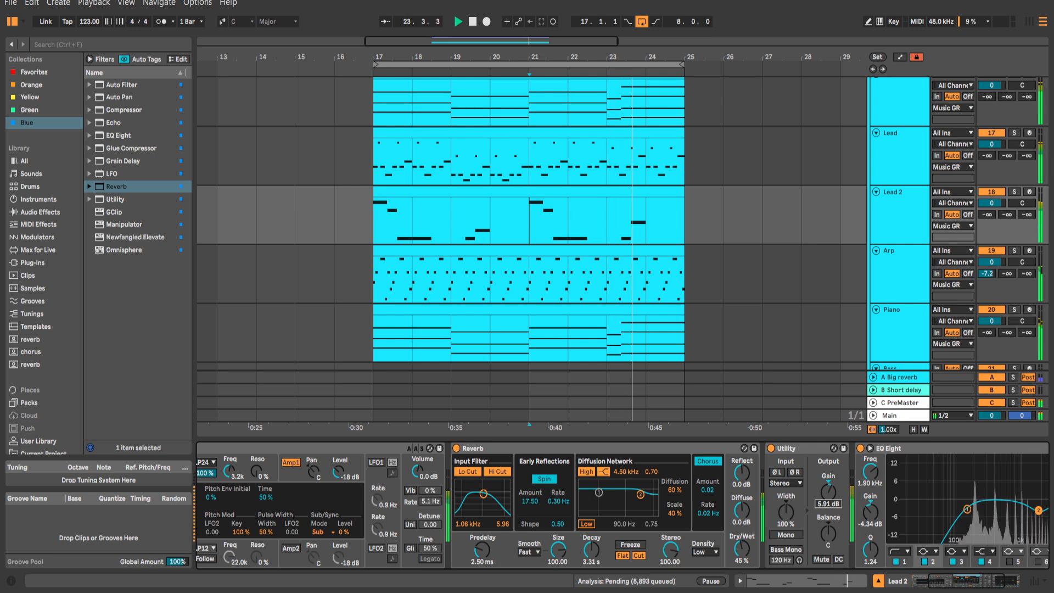
mouse_move(828, 492)
left_mouse_down()
mouse_move(828, 478)
mouse_move(824, 492)
left_mouse_up()
left_click(526, 211)
key("space")
key("space")
Set Analog's filter 1 frequency to 6.3k with 0.70 envelope modulation, and lower Utility's gain to 5.44 dB.
scroll(741, 554, "left", 5)
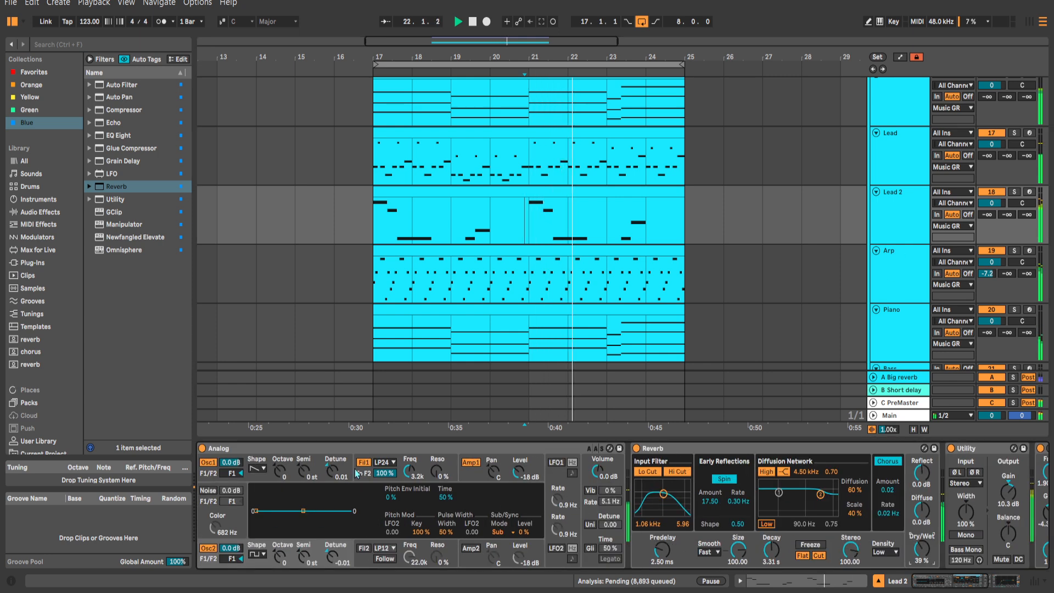
scroll(653, 451, "right", 8)
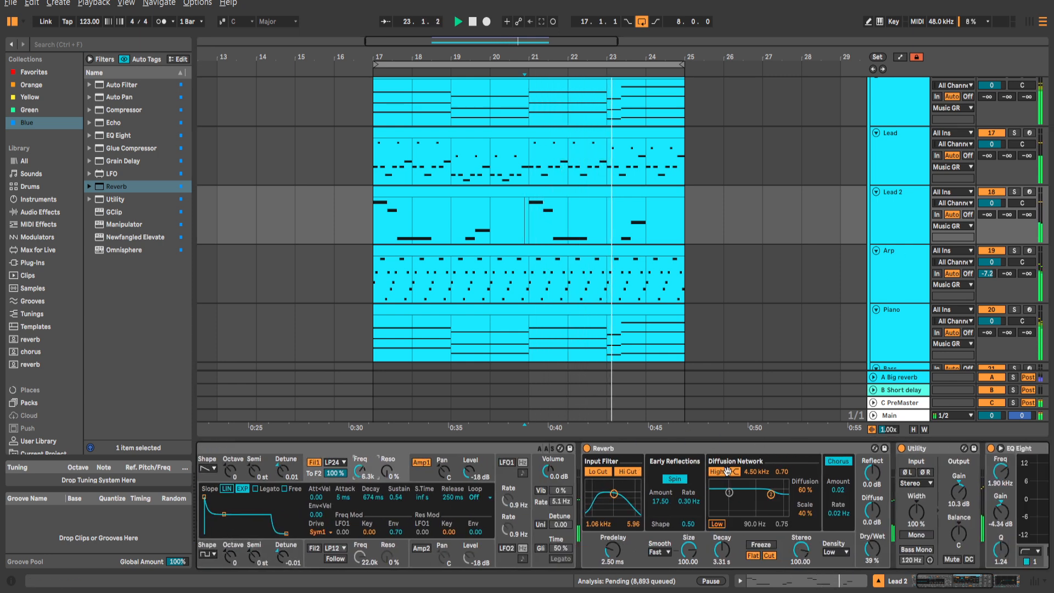
left_click(886, 220)
left_click(613, 235)
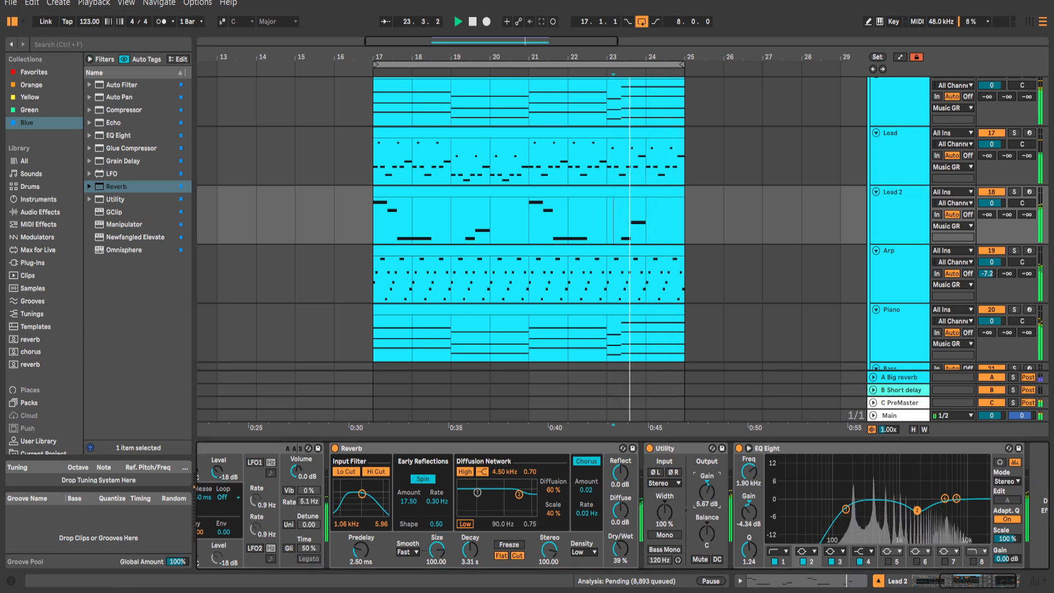
scroll(736, 357, "up", 1)
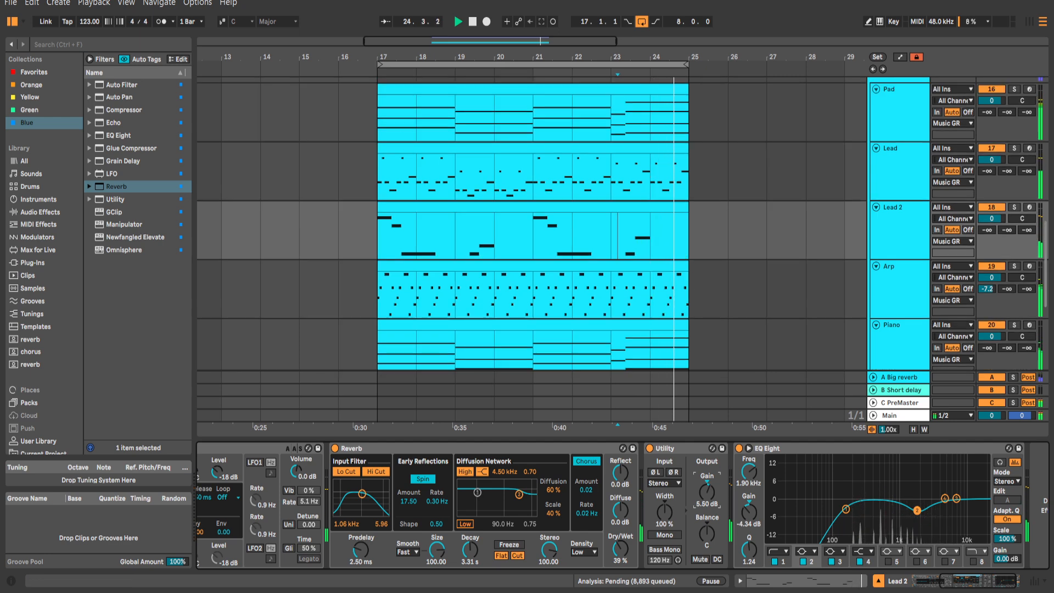
scroll(741, 294, "up", 1)
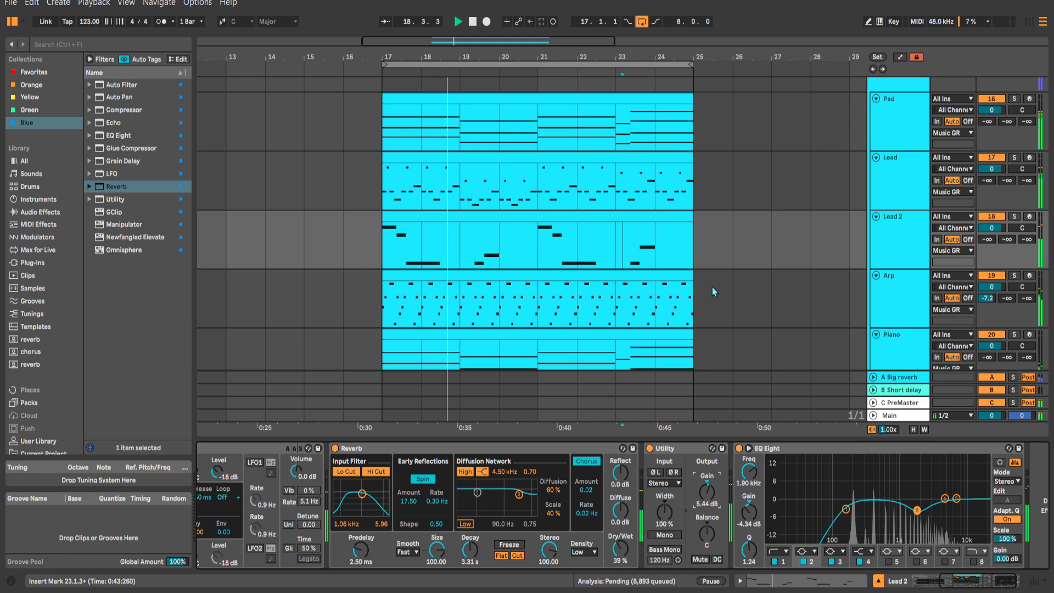
In Lead 2's clip, shift bar 3's second note an eighth later and replace bar 7's notes with copies of bar 3's.
double_click(534, 260)
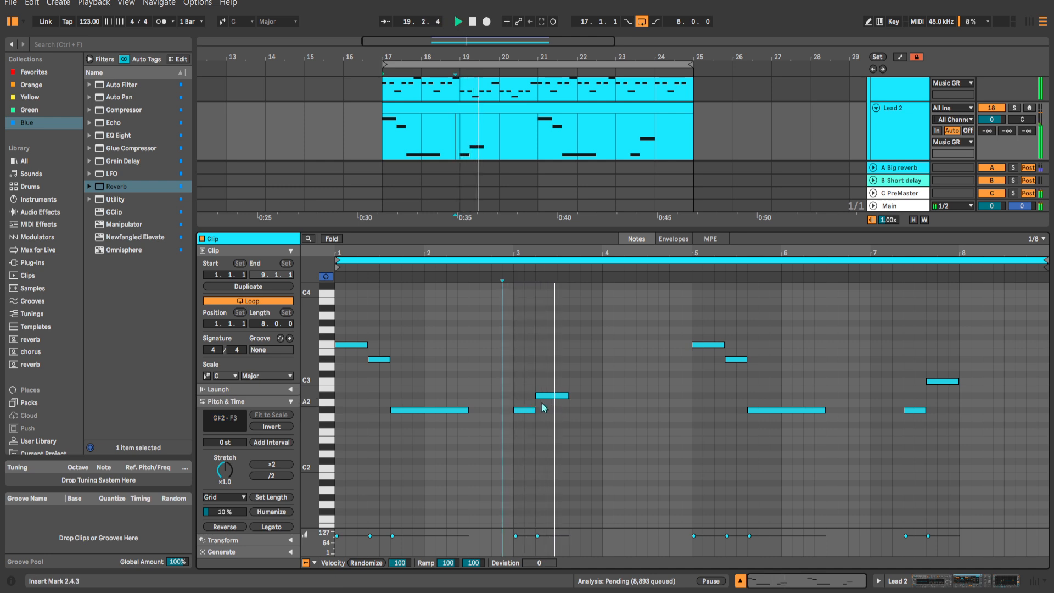
key("Right")
left_click_drag(862, 359, 968, 424)
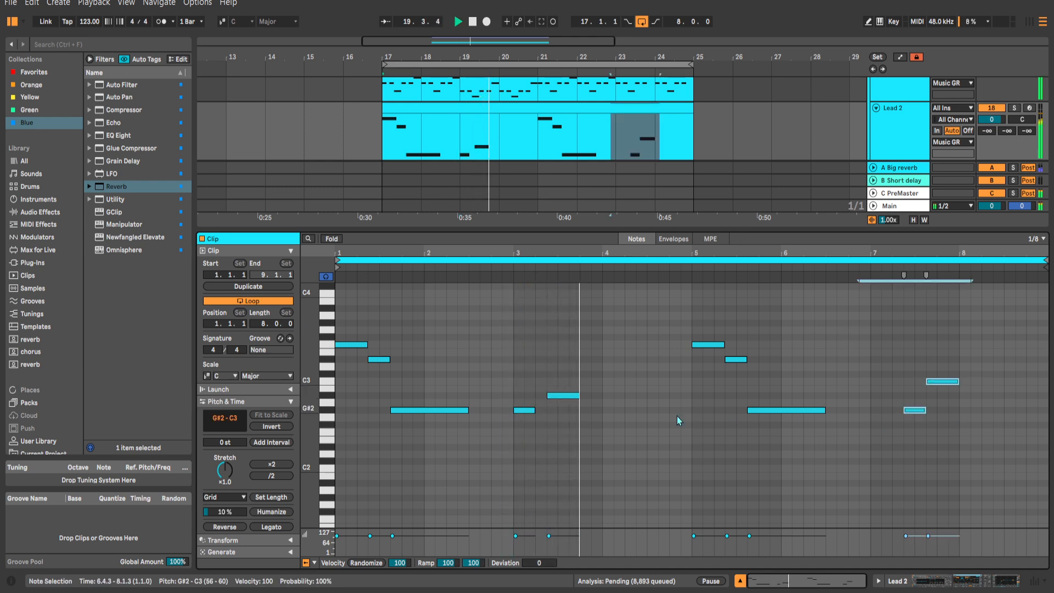
key("Delete")
left_click_drag(589, 425, 504, 382)
key("ctrl+c")
left_click(868, 389)
key("ctrl+v")
left_click_drag(889, 411, 879, 411)
left_click(866, 402)
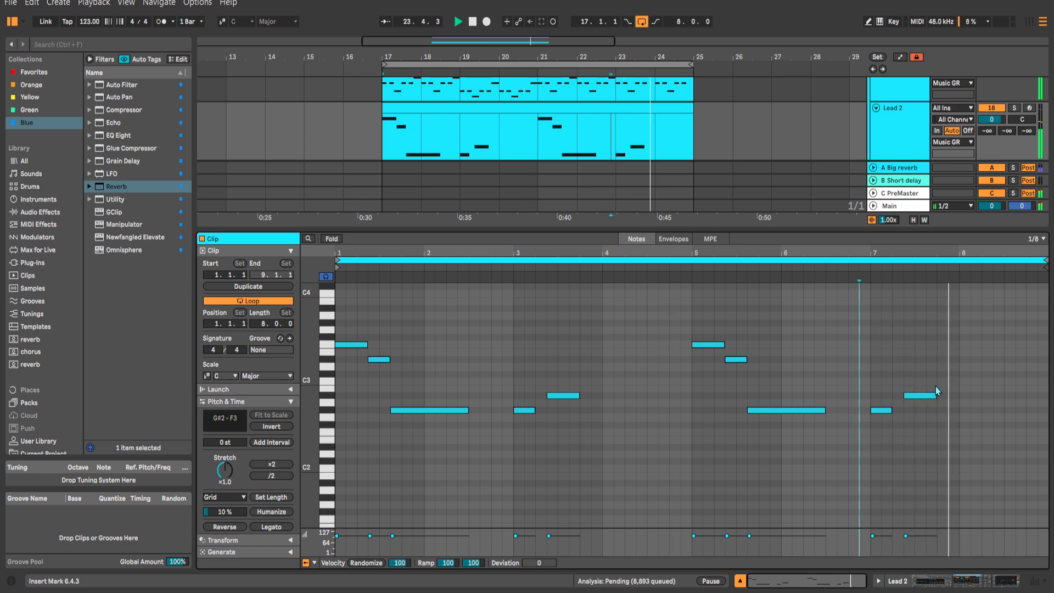
key("shift+Tab")
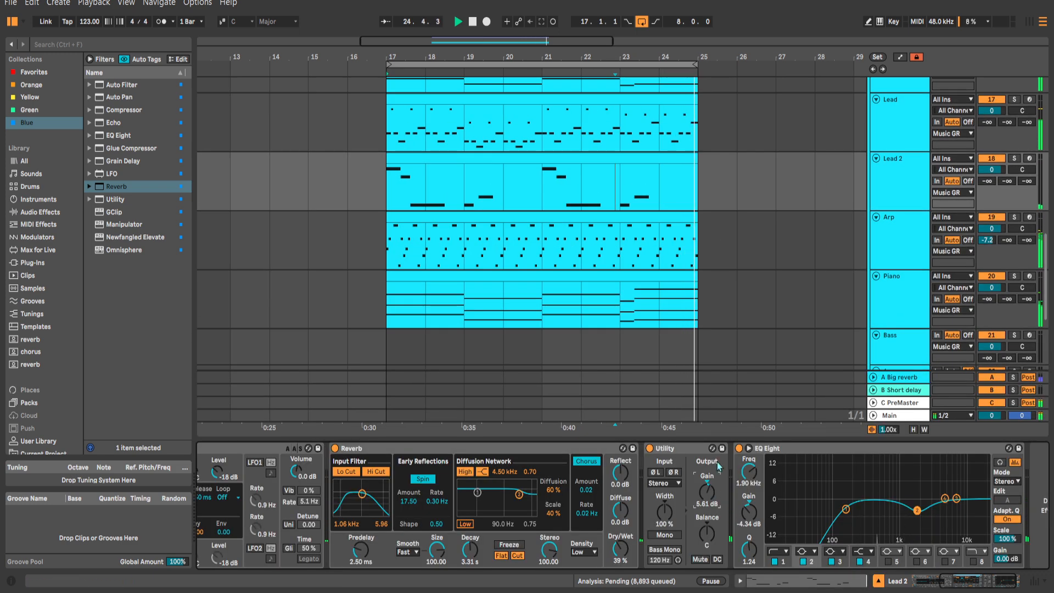
Solo the Pad track and listen to its chords from bar 17.
scroll(894, 183, "up", 1)
left_click(894, 184)
scroll(802, 228, "up", 1)
left_click(895, 132)
key("s")
scroll(894, 266, "down", 1)
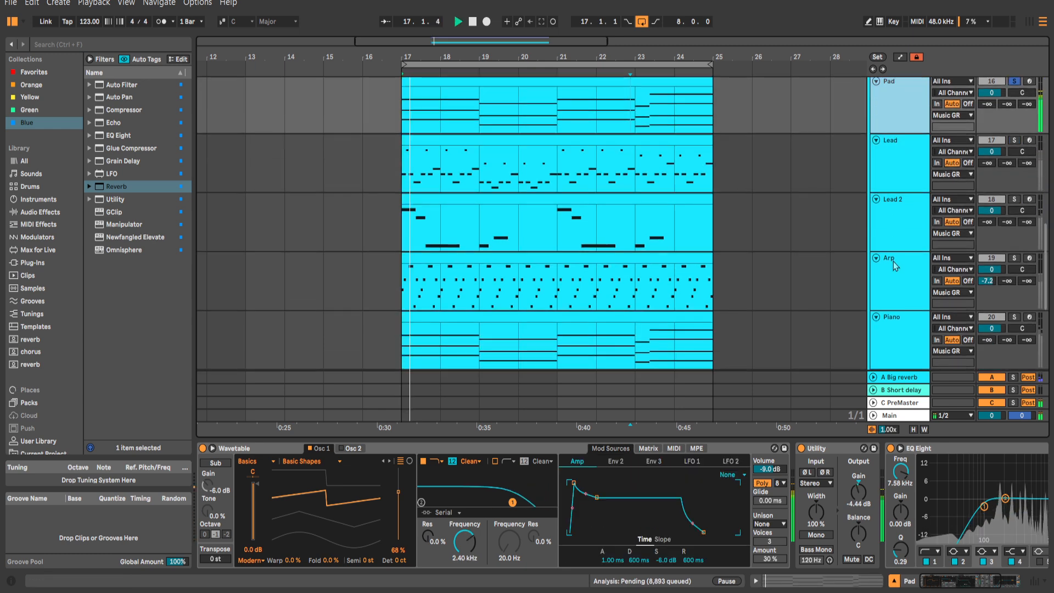
Solo the Kick track and play its clip from bar 17.
scroll(810, 222, "up", 4)
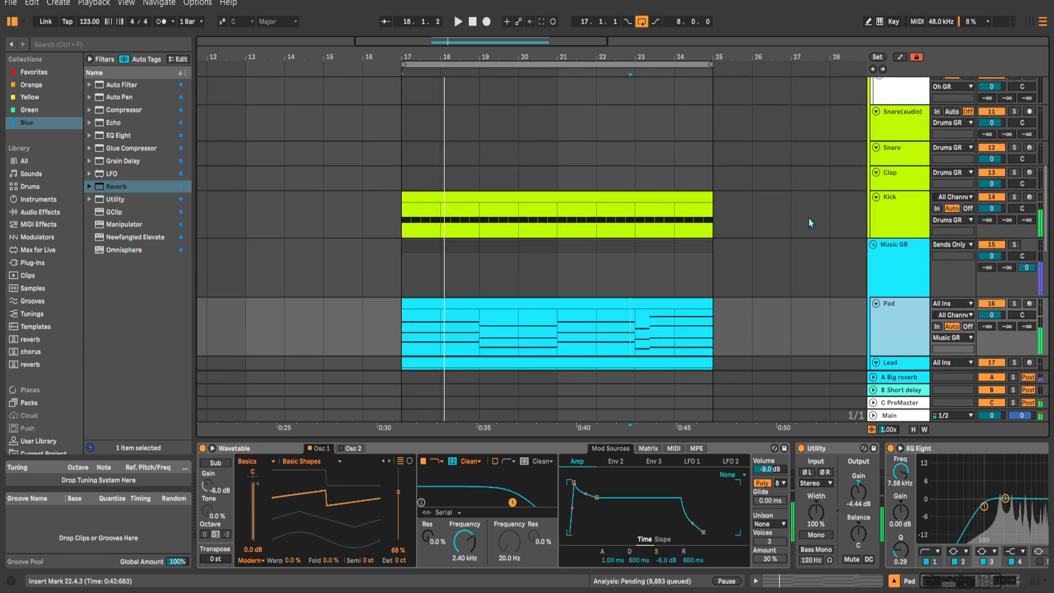
left_click(894, 220)
key("s")
left_click(414, 219)
key("space")
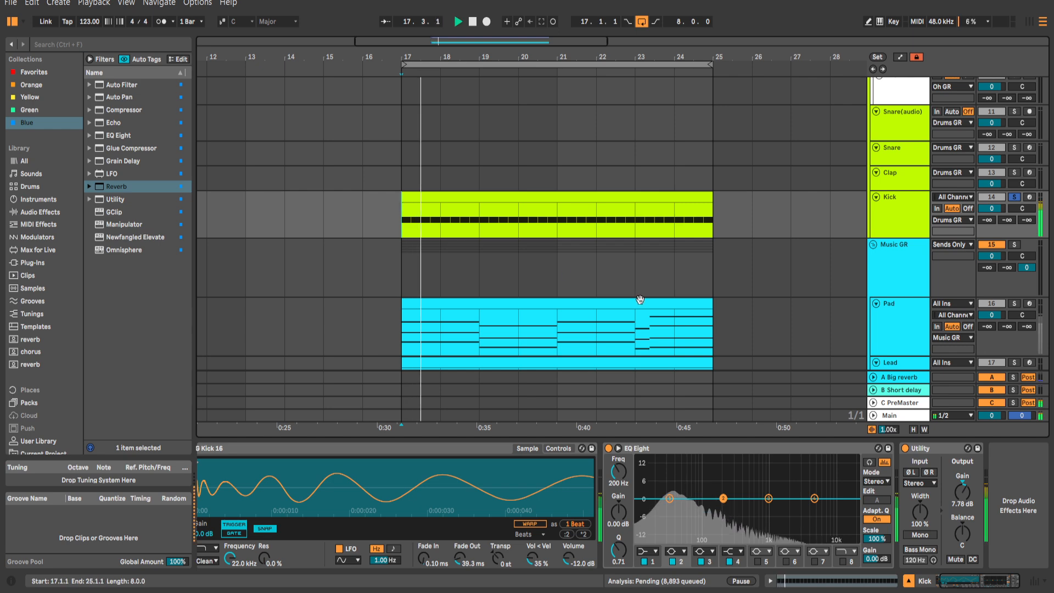
Compare the Kick's mixer level with the Pad, Lead, Lead 2, Arp and Piano levels while replaying the loop from bar 17.
key("Tab")
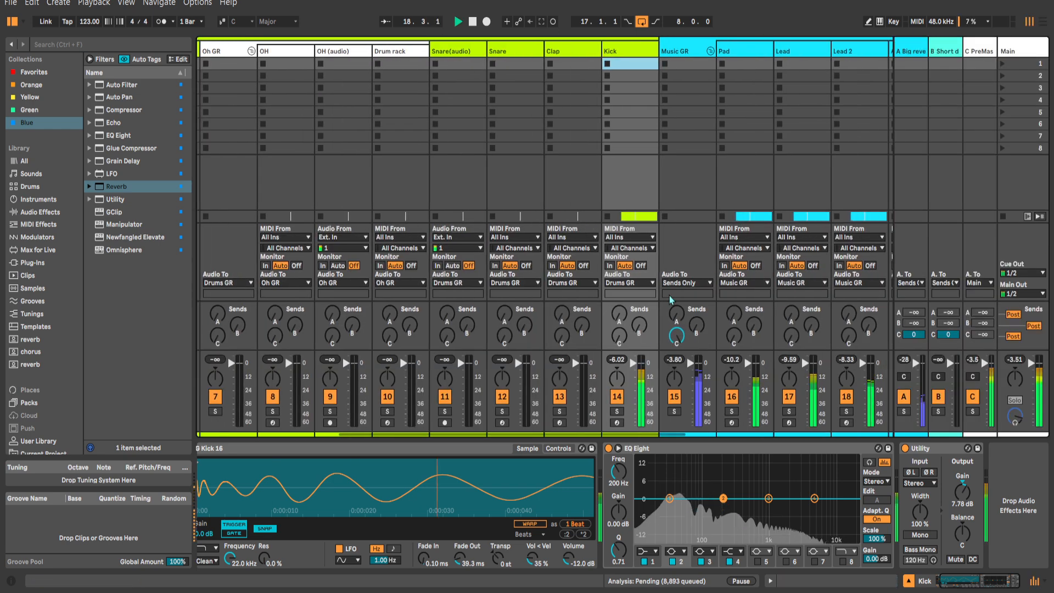
scroll(670, 299, "right", 4)
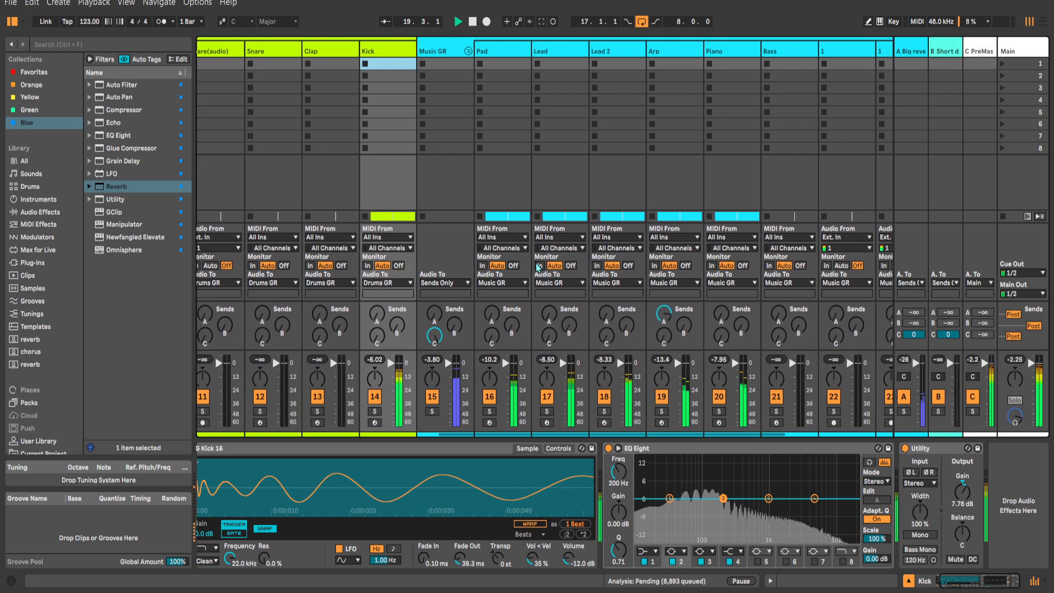
key("Tab")
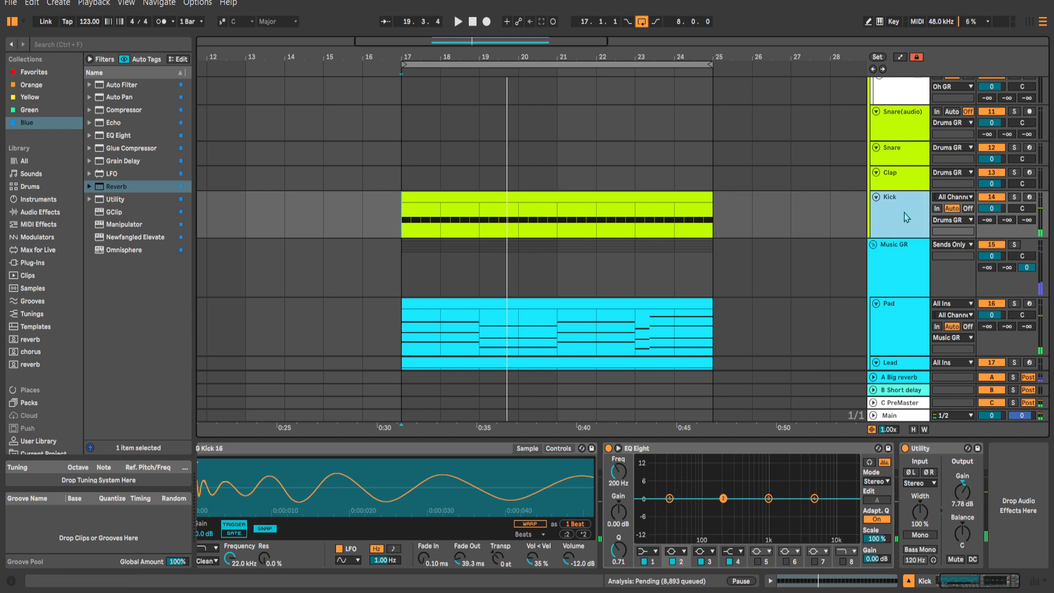
scroll(906, 217, "down", 3)
key("Tab")
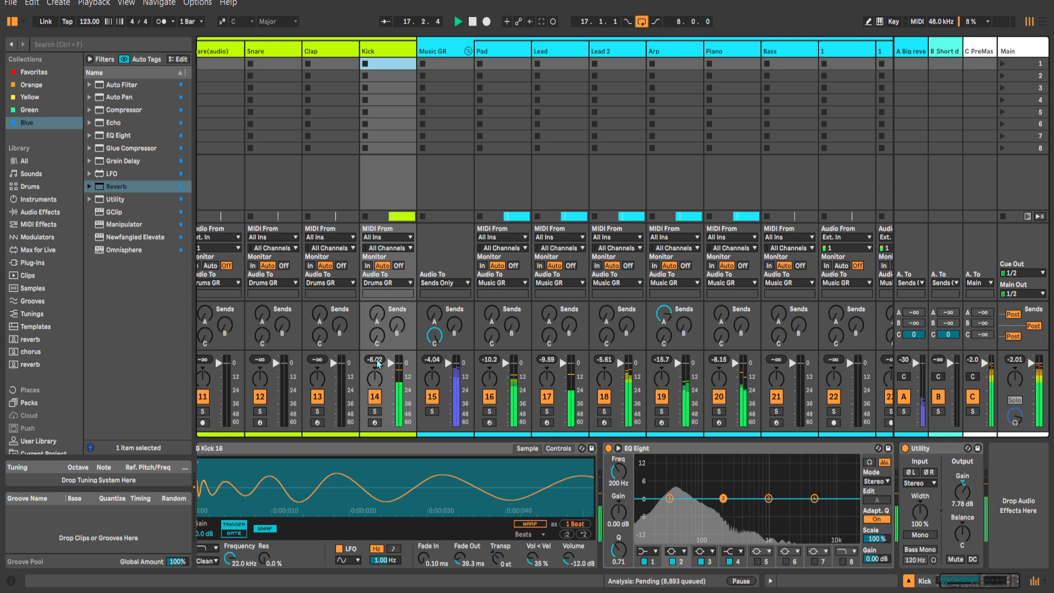
key("Tab")
scroll(900, 209, "up", 2)
key("space")
left_click(906, 200)
scroll(569, 221, "down", 1)
left_click(741, 203)
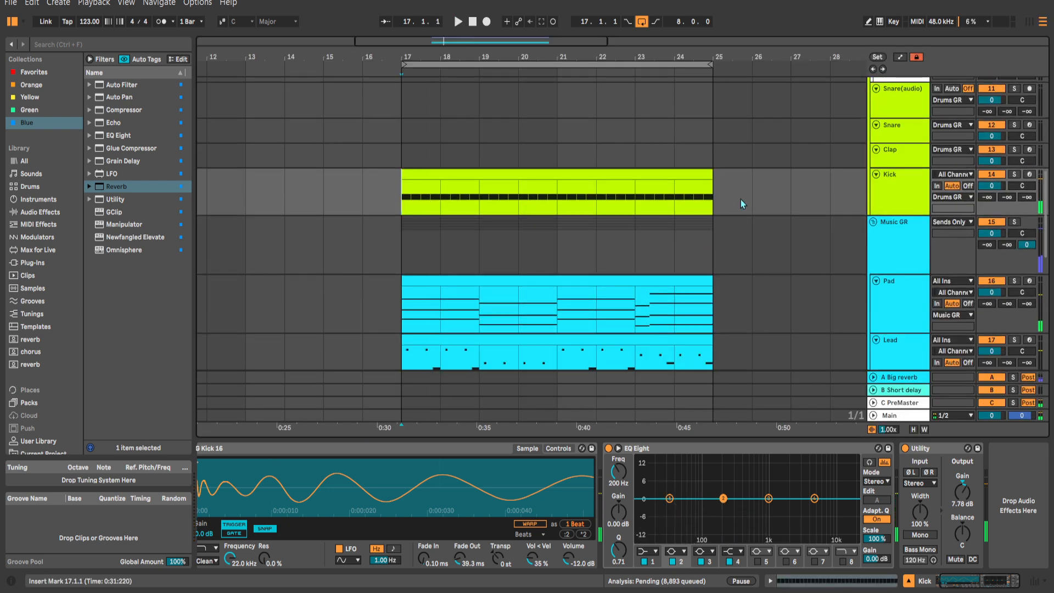
key("space")
key("Tab")
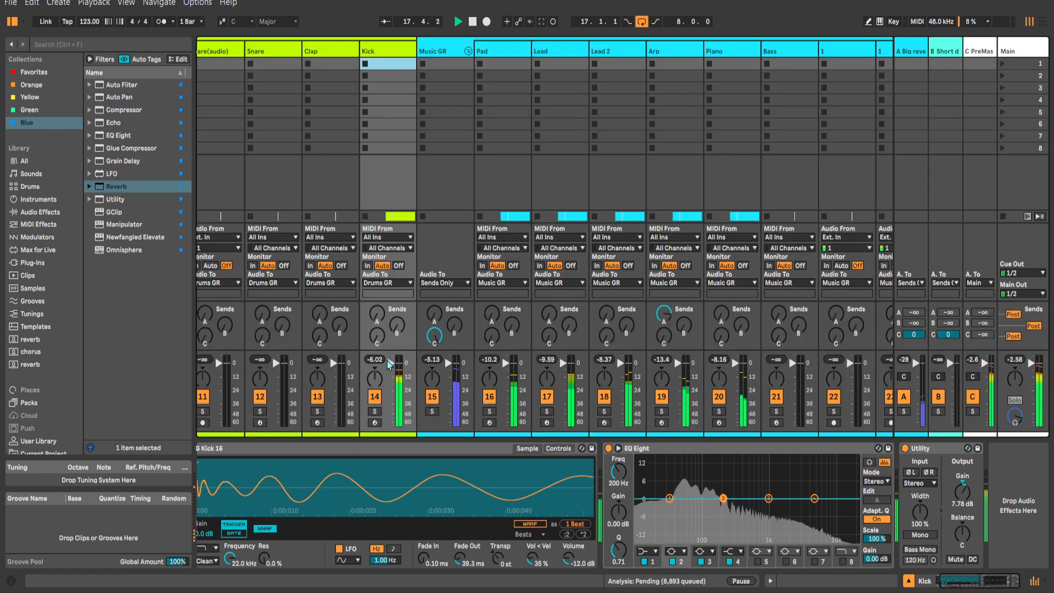
Return to the Arrangement and select the Clap track's empty lane above the Kick clip.
key("Tab")
scroll(635, 243, "down", 2)
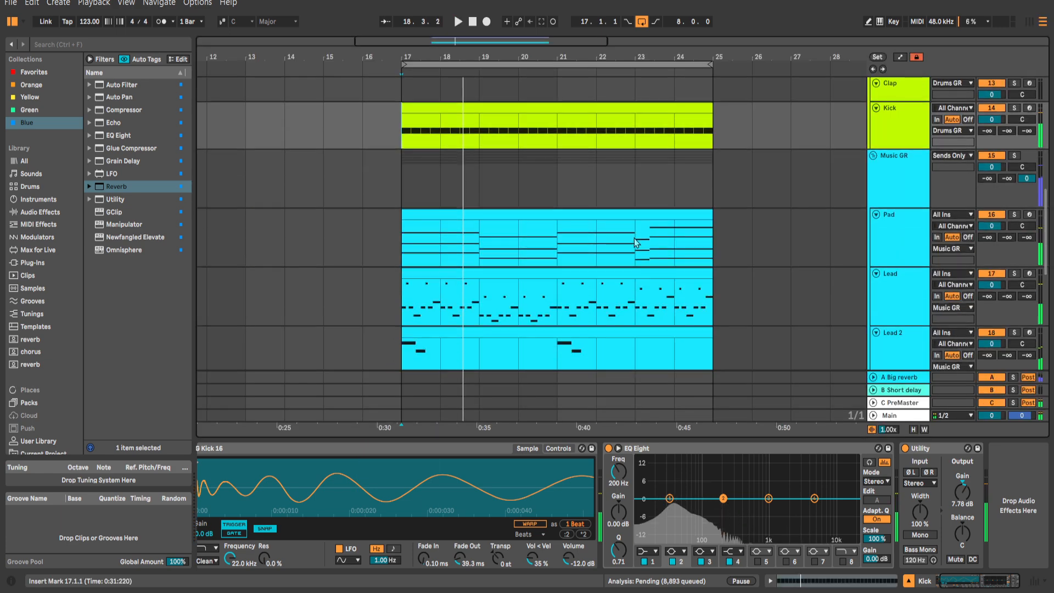
scroll(450, 192, "up", 4)
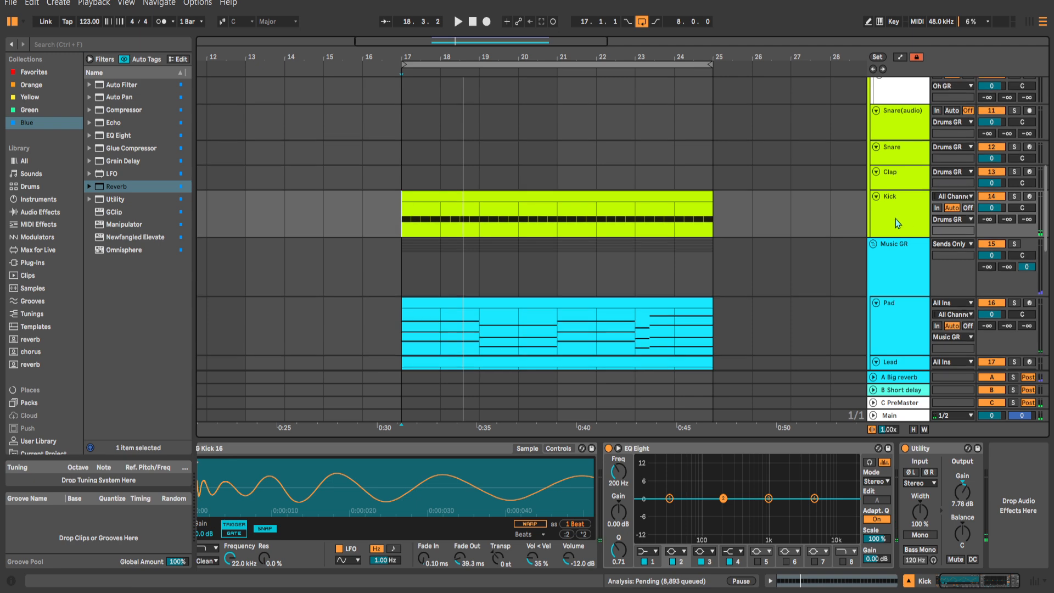
scroll(842, 237, "up", 2)
left_click(890, 229)
scroll(891, 231, "up", 2)
left_click(409, 236)
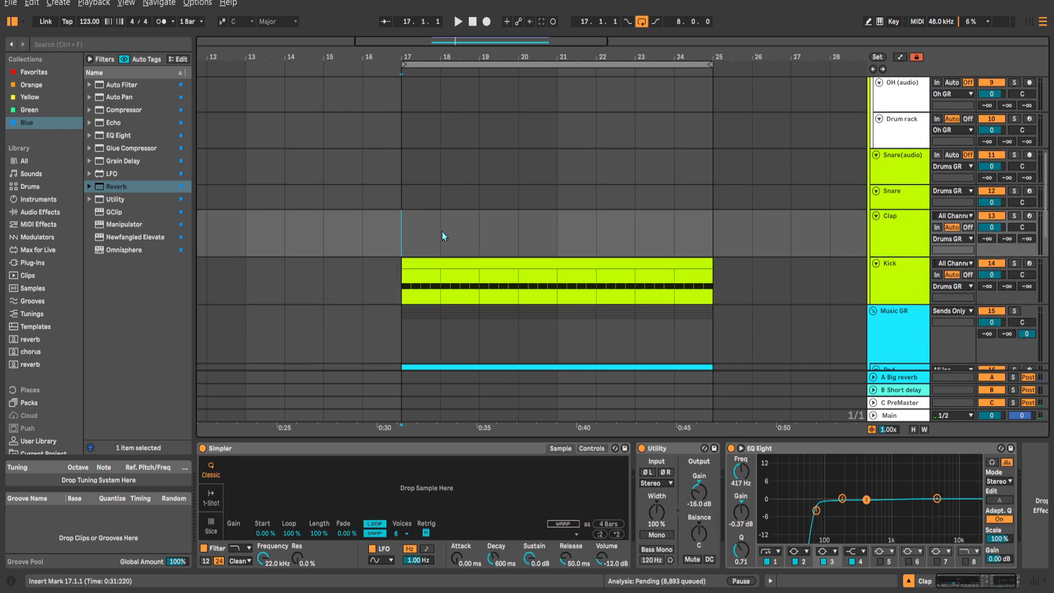
left_click(569, 237)
left_click(567, 217)
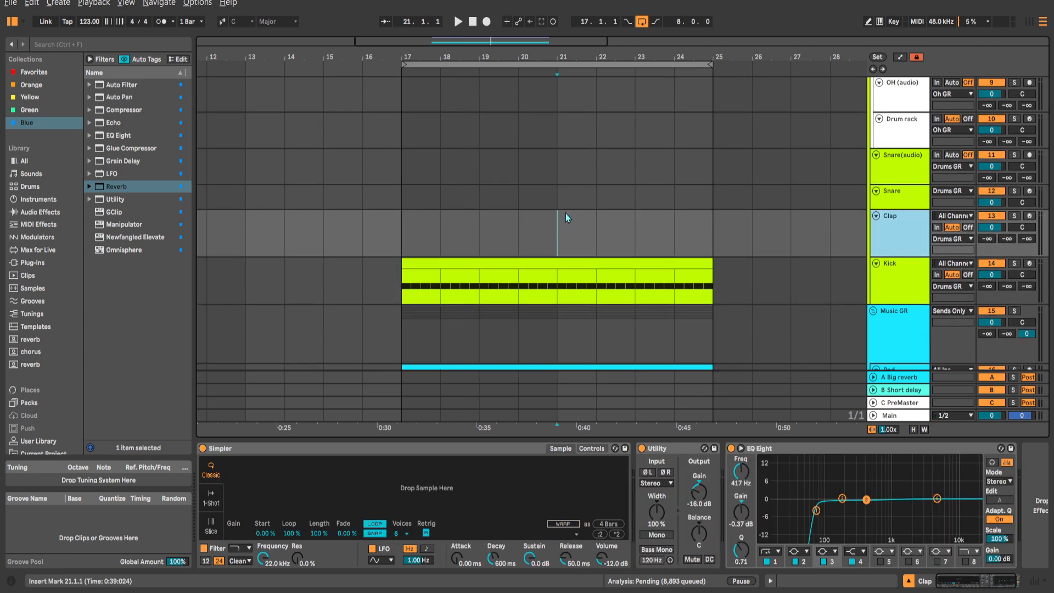
Search the SAMPLES folder for "clap".
key("ctrl+f")
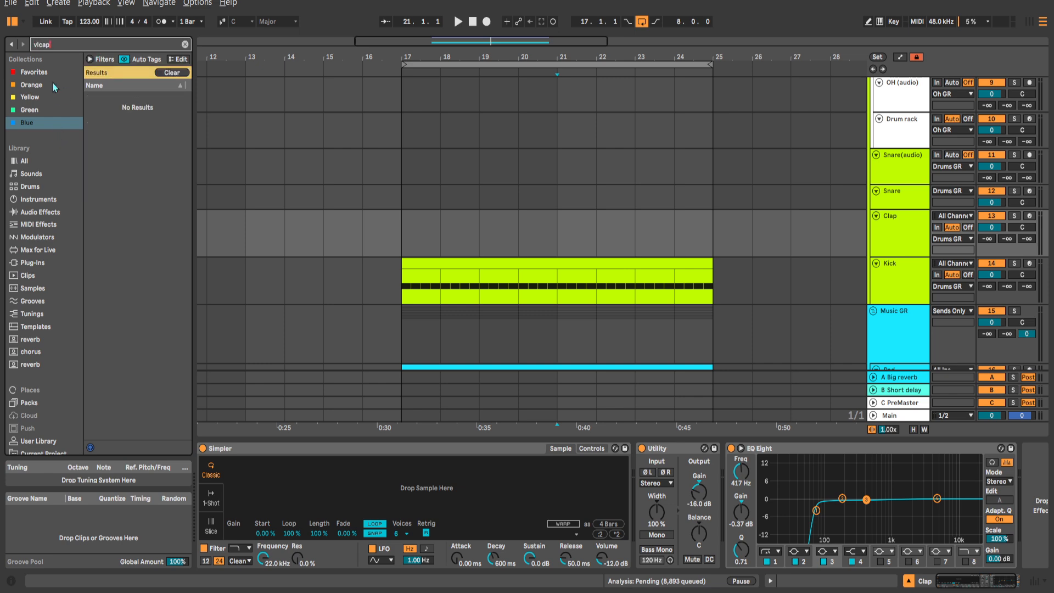
type("v")
key("BackSpace")
type("clap")
scroll(55, 362, "down", 3)
scroll(137, 323, "down", 1)
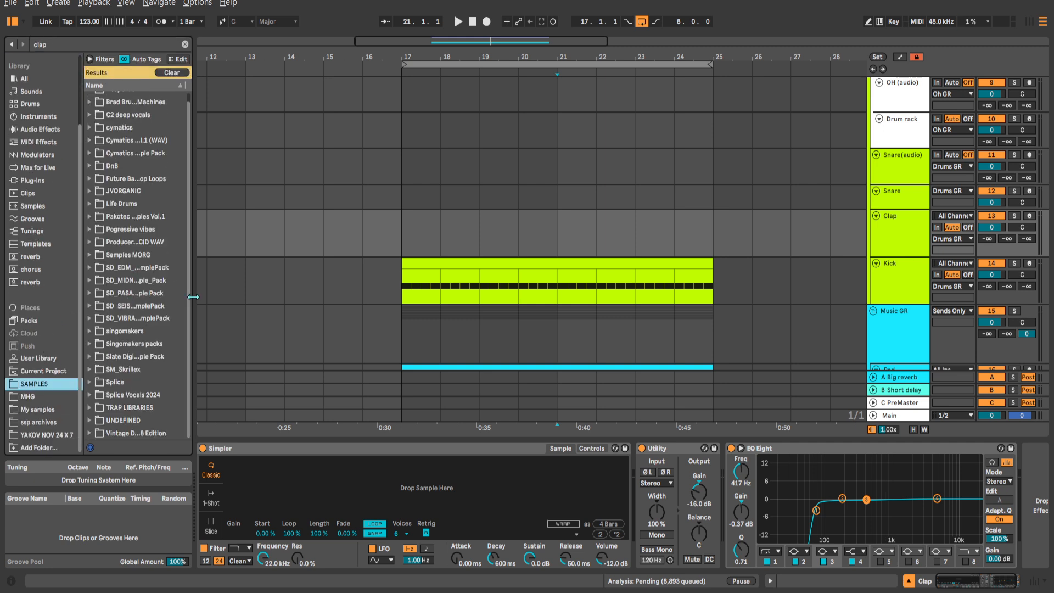
Widen the browser and open the SELM_Claps_&_Snares folder inside the Chill_Out Electronica one shots of Singomakers packs.
left_click_drag(191, 296, 231, 296)
left_click(133, 344)
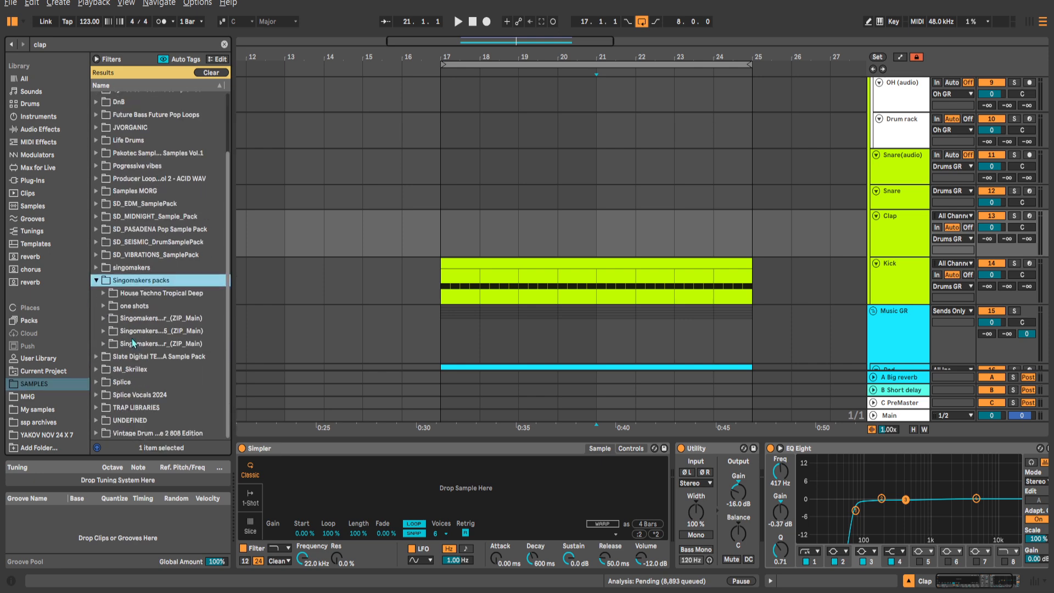
left_click(105, 305)
left_click(118, 305)
scroll(124, 307, "down", 3)
left_click(121, 298)
left_click(127, 310)
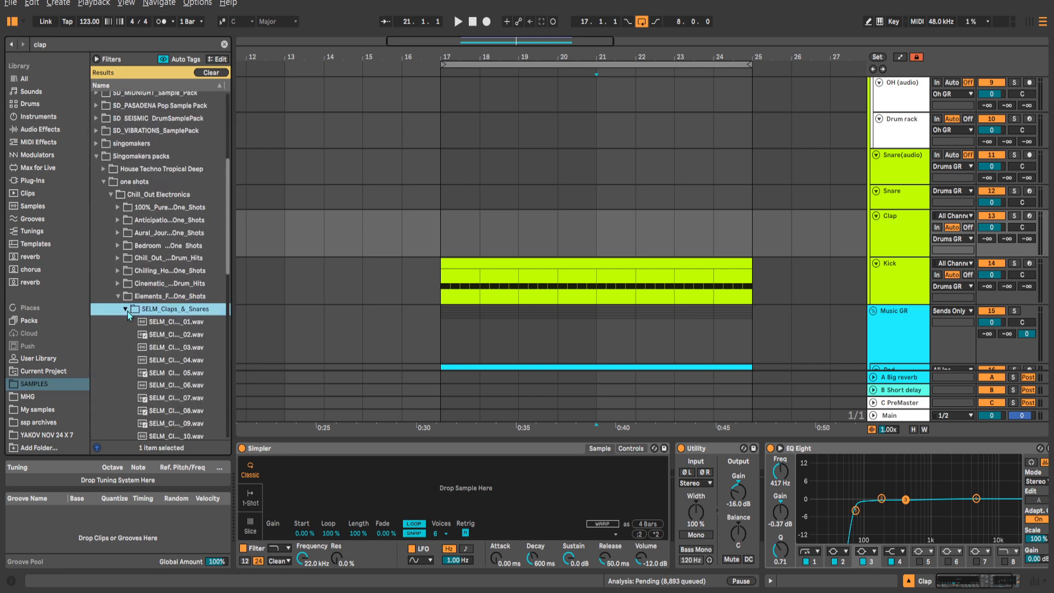
left_click(142, 324)
Widen the browser until the full file names show and audition SELM_Clap_&_Snare samples, including 06.
left_click_drag(232, 331, 302, 330)
left_click(219, 347)
scroll(221, 347, "down", 2)
left_click(222, 344)
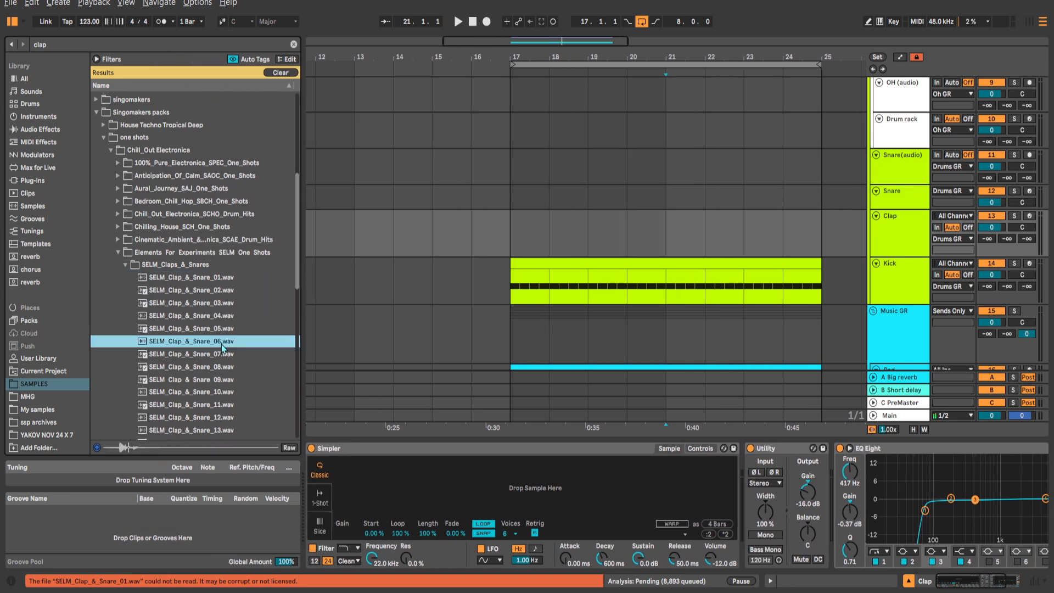
scroll(223, 345, "down", 1)
left_click(224, 344)
Open SCH_Claps under Chilling_House_SCH_One_Shots, audition its samples and load SCH_Clap_01.wav into the Clap track's Simpler.
left_click(122, 229)
left_click(121, 207)
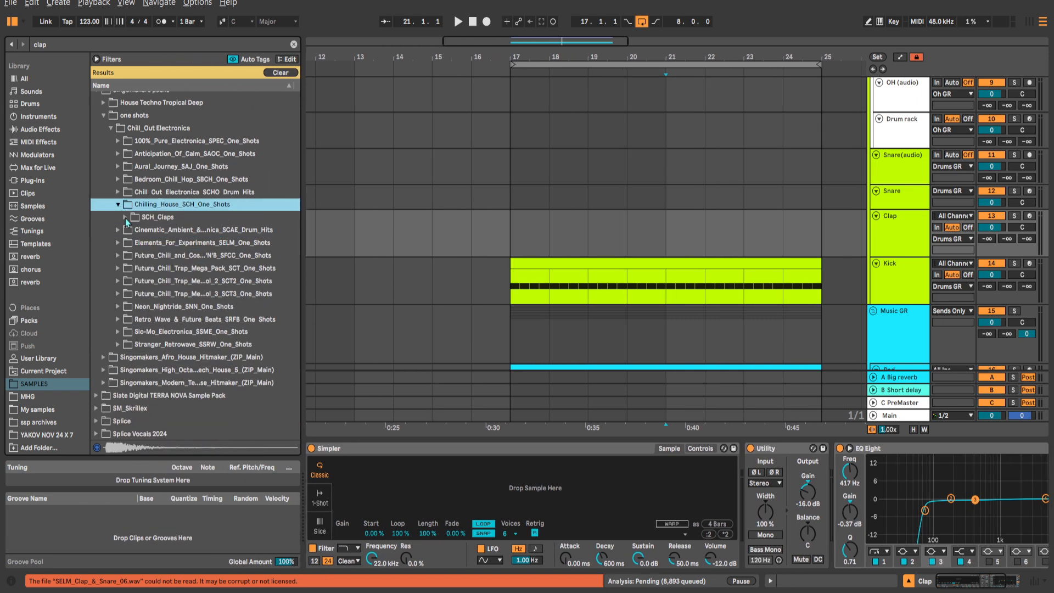
left_click(127, 218)
left_click(140, 231)
left_click(160, 265)
left_click(185, 232)
left_click(531, 235)
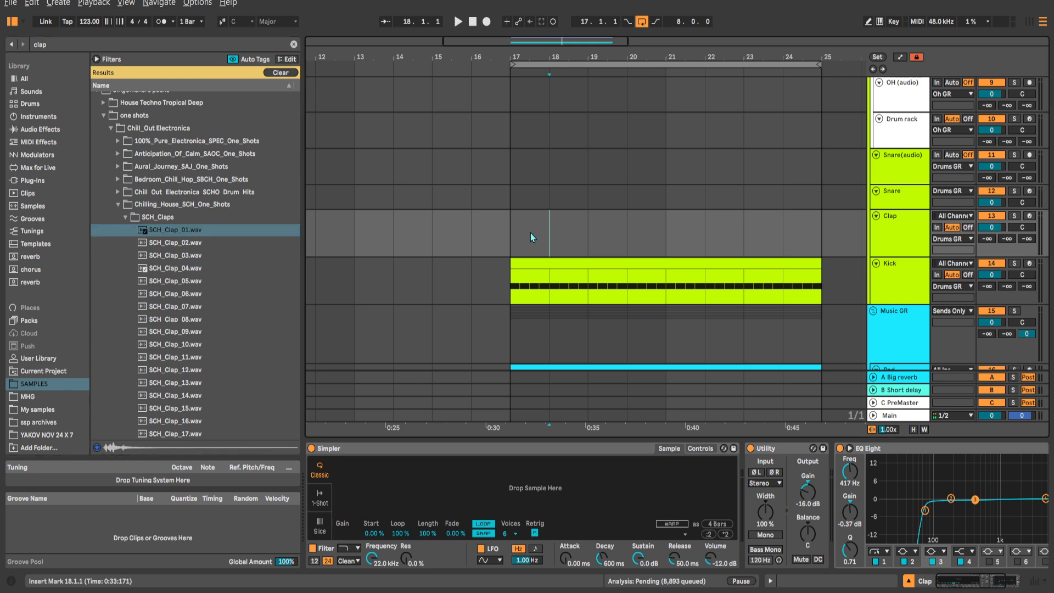
mouse_move(176, 231)
left_mouse_down()
mouse_move(317, 332)
mouse_move(428, 483)
left_mouse_up()
Create a one-bar Clap clip at bar 17 with hits on beats 2 and 4, and extend it to bar 25.
left_click_drag(515, 233, 544, 235)
key("ctrl+shift+m")
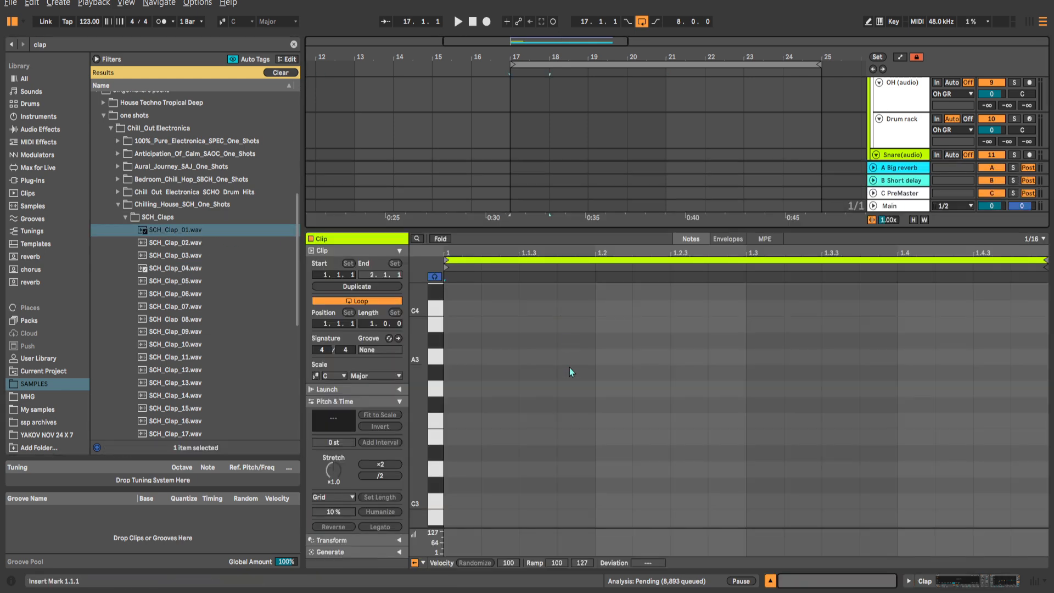
key("b")
left_click(615, 500)
key("space")
key("b")
key("shift+Tab")
scroll(543, 242, "right", 1)
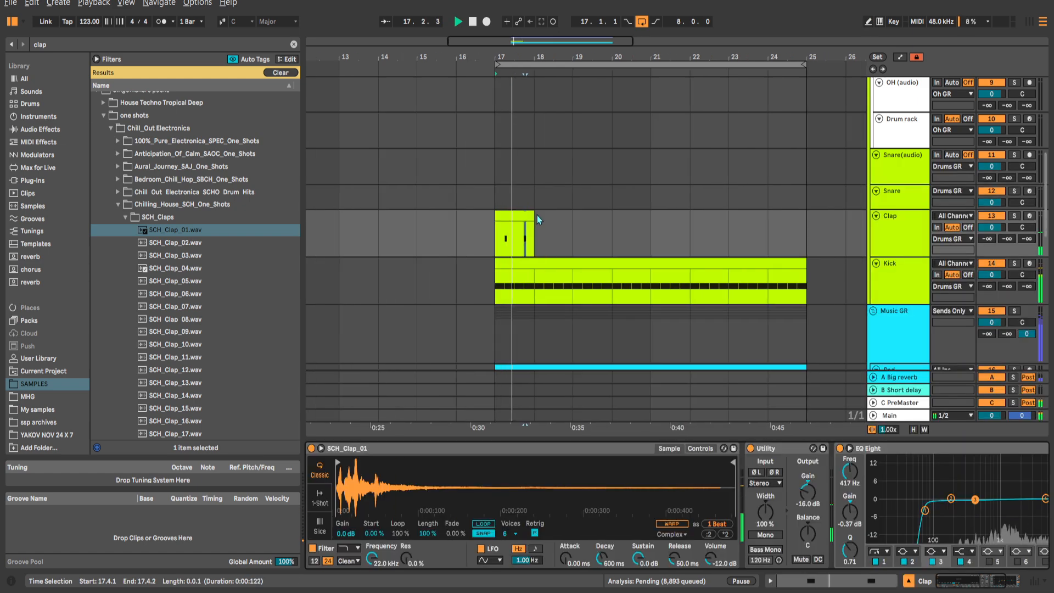
left_click_drag(534, 219, 806, 219)
Set the Clap's Utility gain to -3.94 dB and its EQ Eight band 3 to -4.34 dB at 1.19 kHz.
left_click(906, 233)
left_click_drag(807, 492, 862, 510)
scroll(823, 497, "right", 3)
Audition alternative claps in SCH_Claps, from SCH_Clap_05 through SCH_Clap_16.
left_click(203, 281)
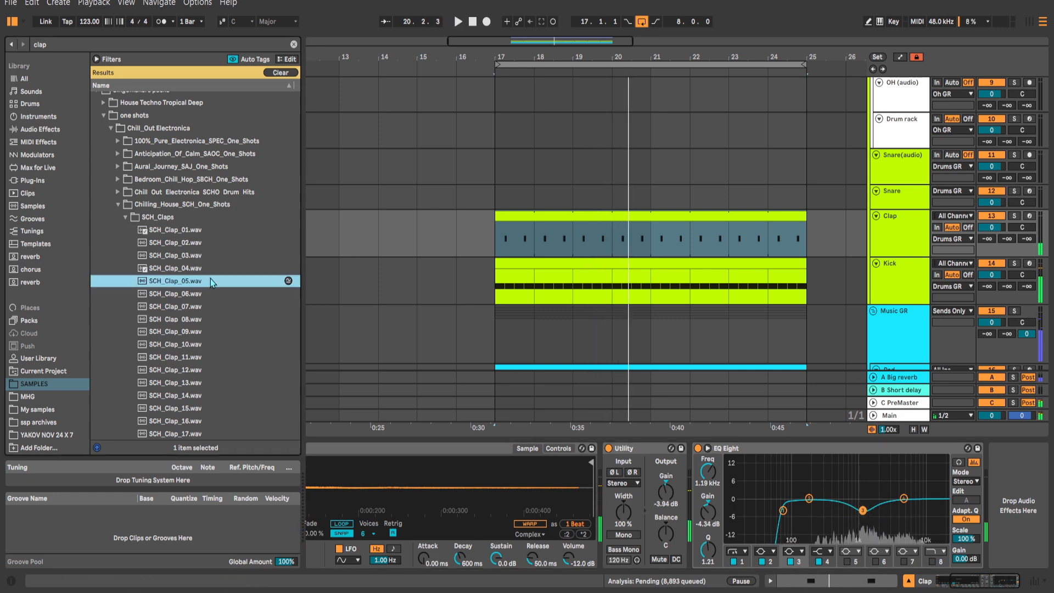
left_click(203, 293)
left_click(203, 332)
scroll(203, 324, "down", 2)
left_click(203, 312)
scroll(203, 311, "down", 1)
left_click(202, 306)
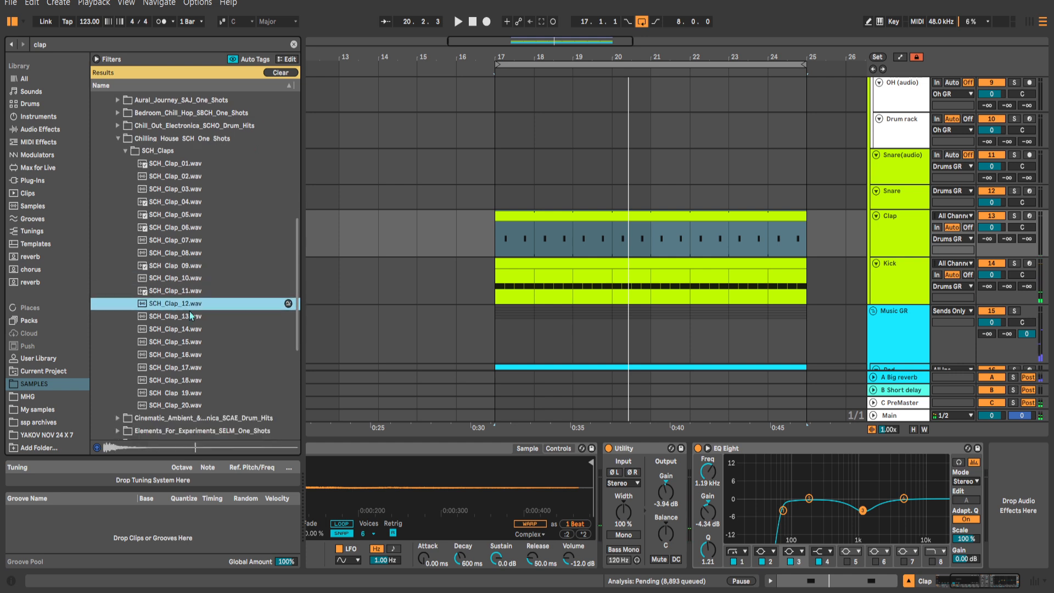
scroll(200, 318, "down", 1)
left_click(197, 330)
key("space")
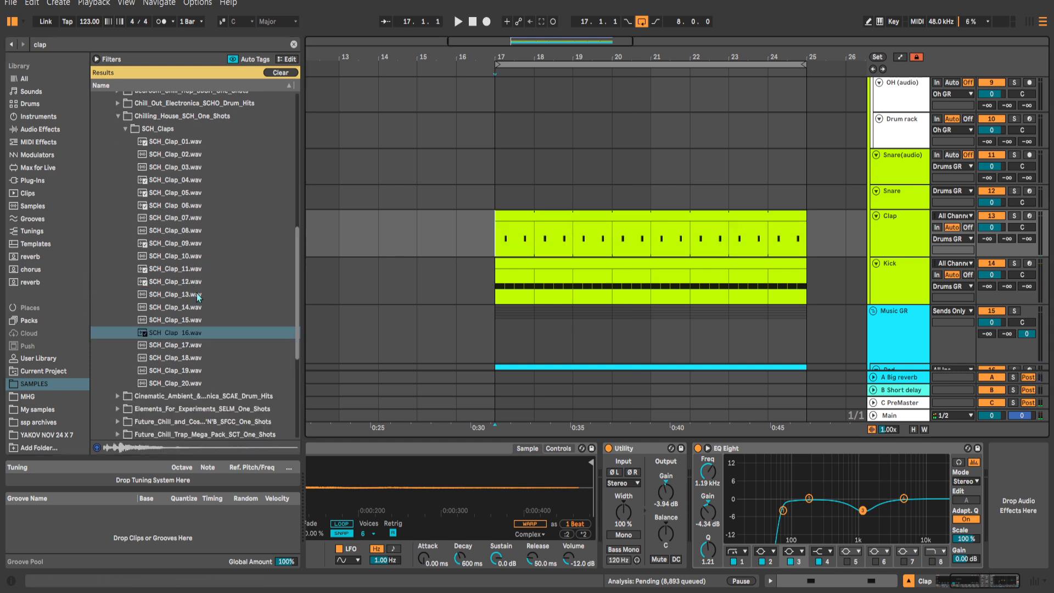
Load SCH_Clap_13.wav into the Clap's Simpler and play it with the loop from bar 17.
left_click(192, 309)
left_click(192, 295)
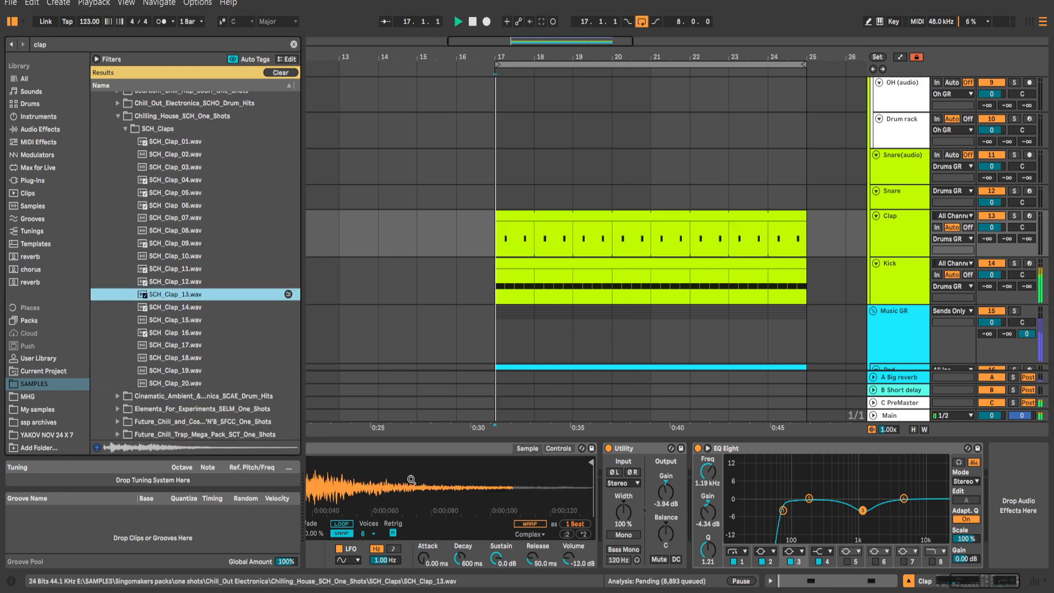
key("space")
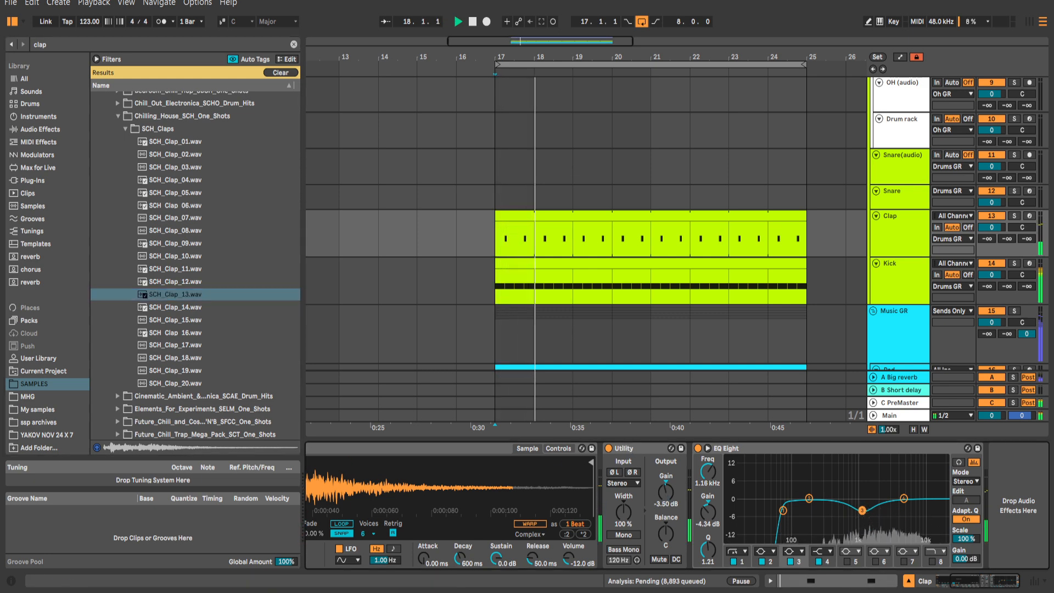
In the Clap's EQ Eight, set a gentler low cut at 138 Hz and set band 2 to -4.09 dB at 5.99 kHz.
left_click(863, 510)
left_click_drag(809, 498, 897, 510)
left_click(736, 551)
left_click(737, 482)
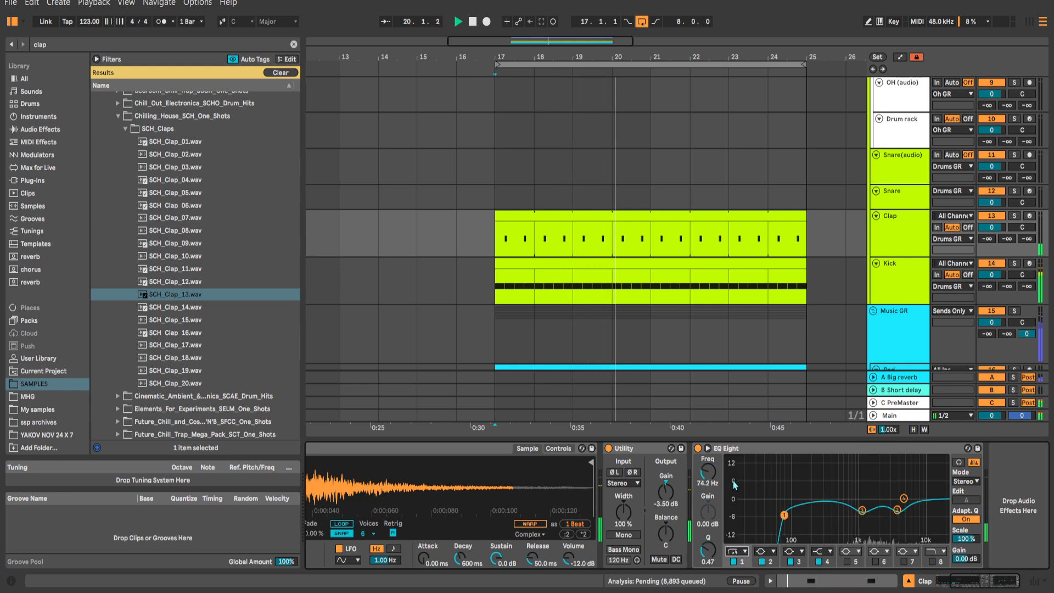
left_click(737, 550)
left_click(737, 484)
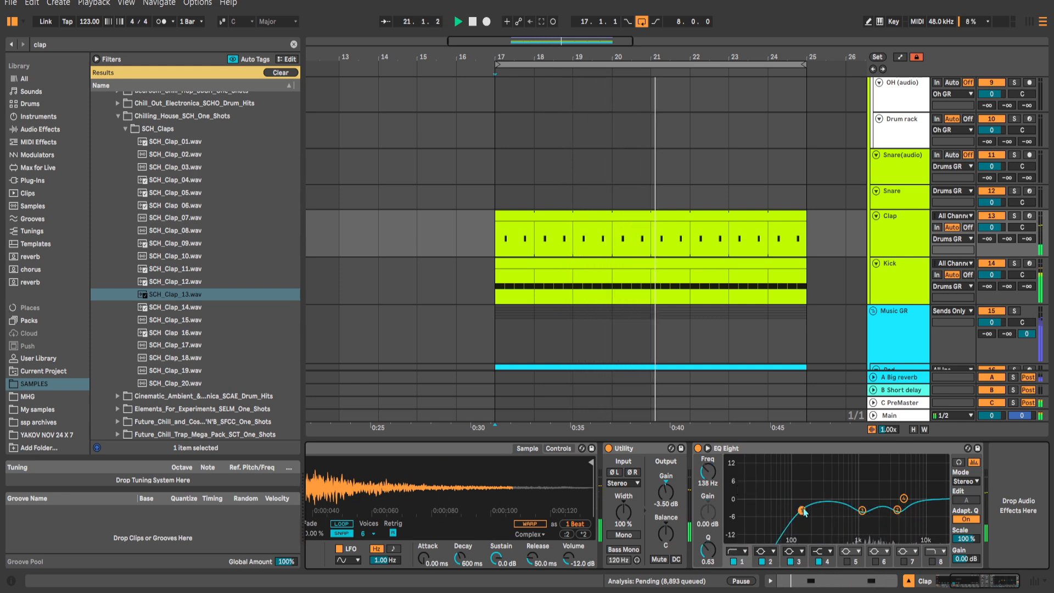
left_click(862, 511)
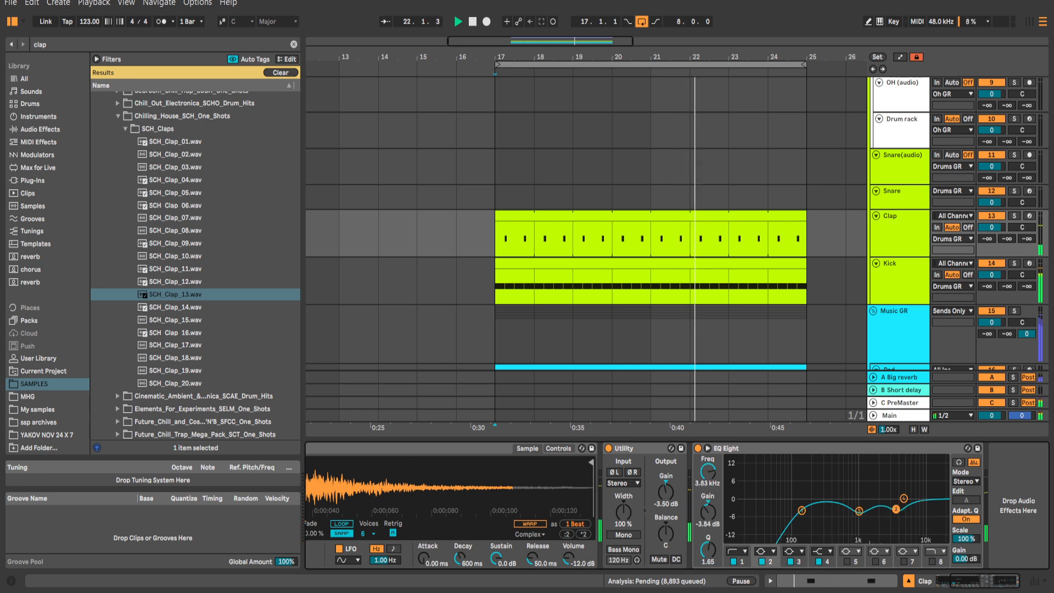
Raise the Clap track's Utility gain to -1.50 dB.
left_click(884, 235)
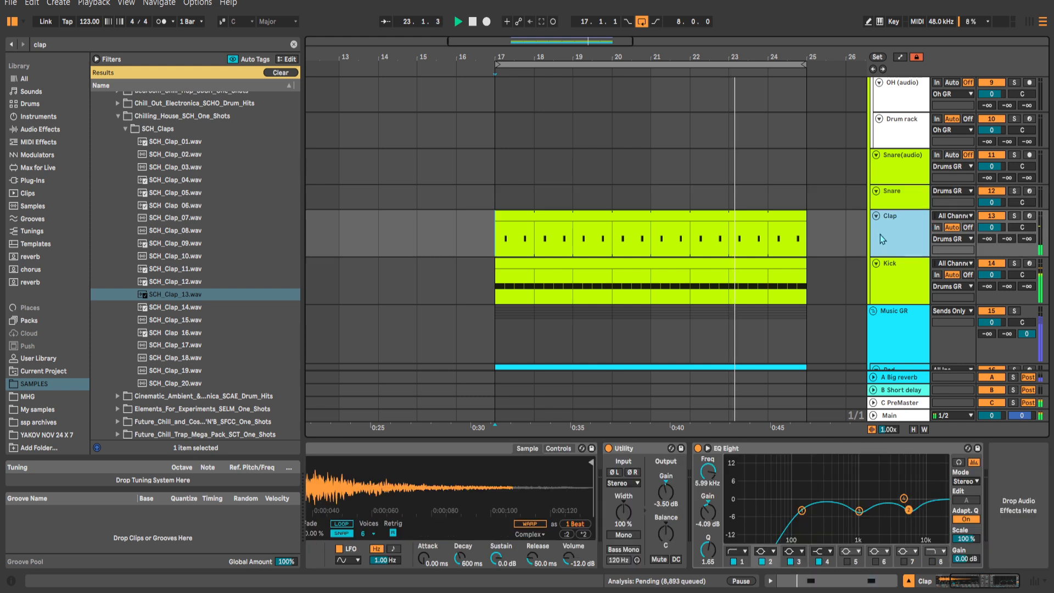
left_click_drag(669, 492, 669, 488)
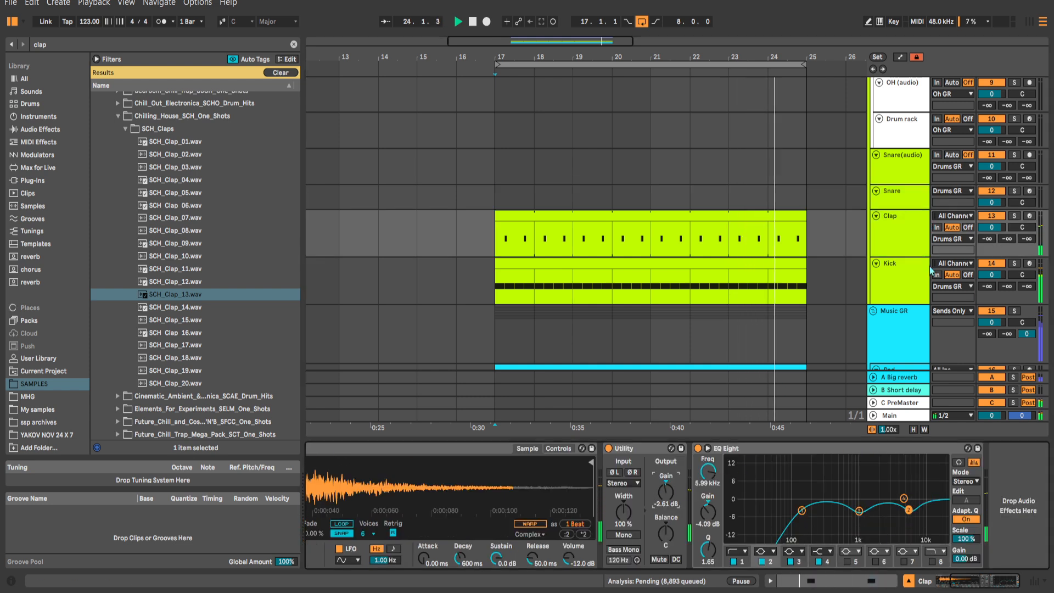
scroll(834, 351, "right", 1)
left_click(902, 243)
key("s")
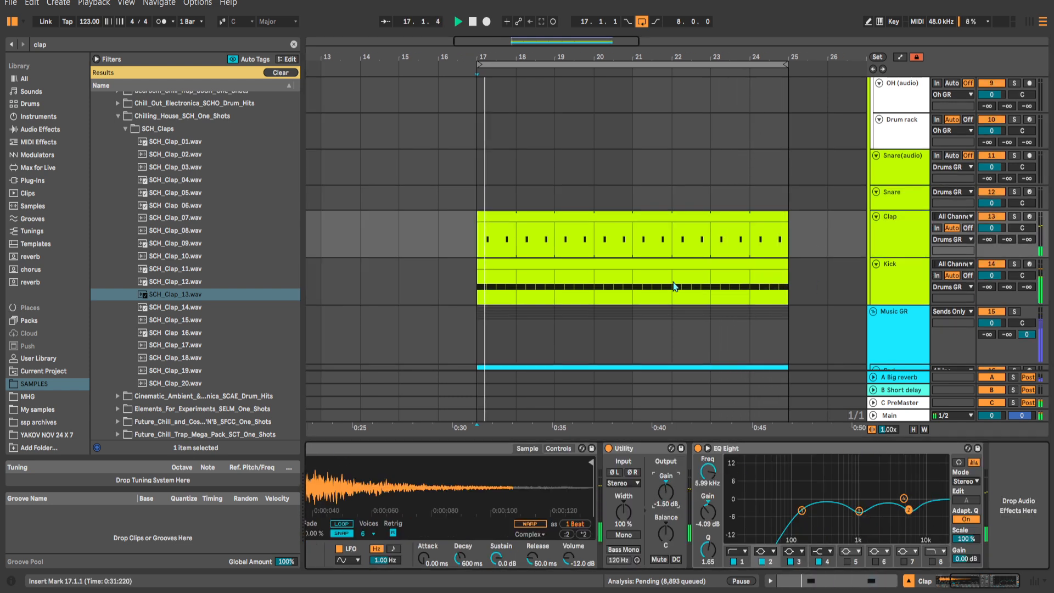
Switch the Clap's Simpler to 1-Shot mode and set its Fade Out to 27.0 ms.
scroll(521, 483, "left", 3)
left_click(538, 500)
left_click_drag(602, 557, 601, 540)
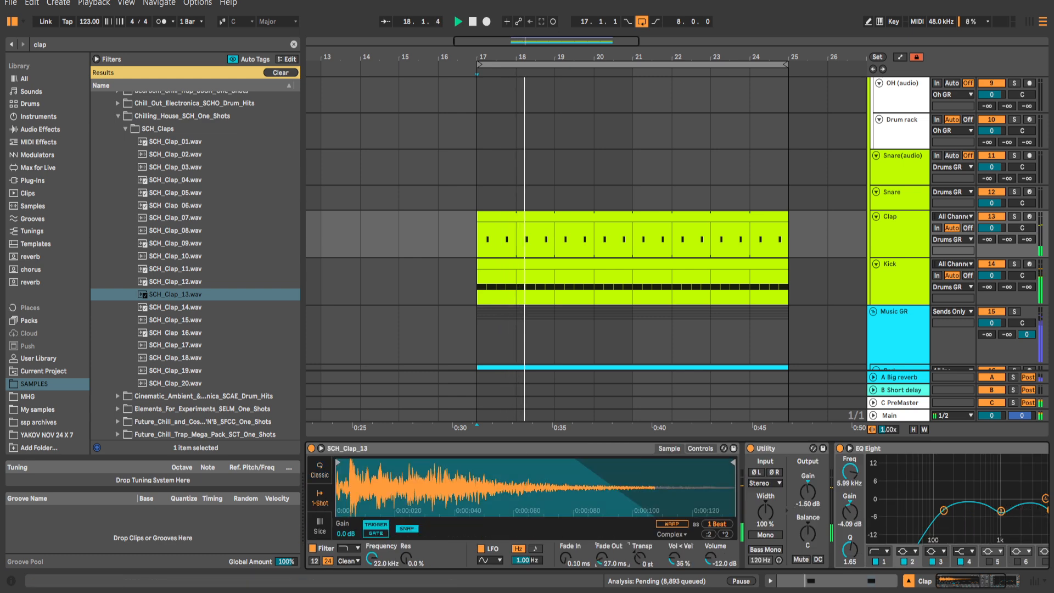
Stop playback, collapse the Singomakers one shots folder and look through SD_EDM_SamplePack's Drums and FX folders for claps.
scroll(228, 249, "up", 3)
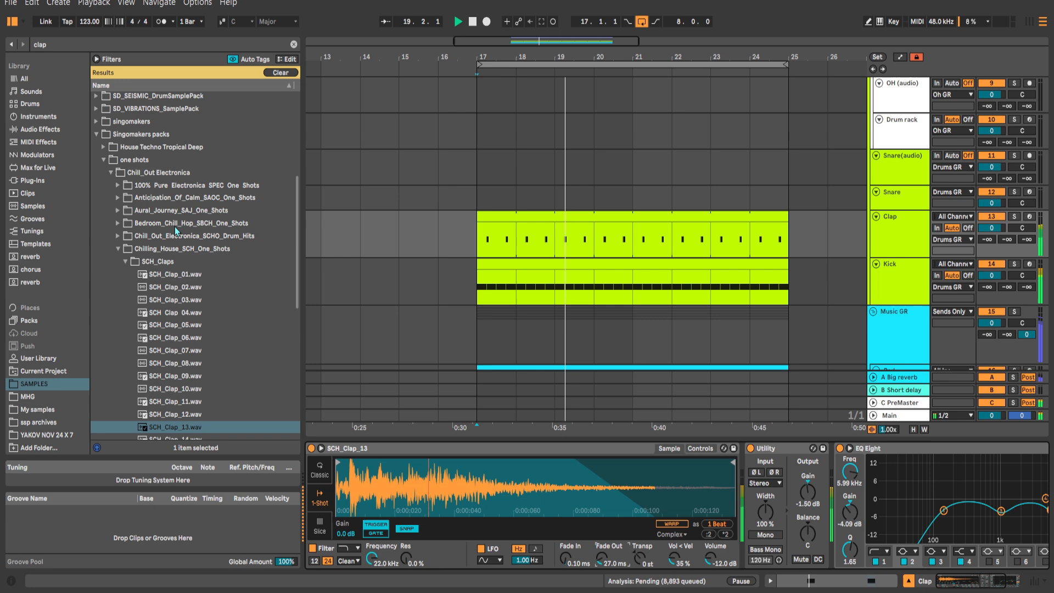
key("space")
left_click(103, 160)
scroll(113, 287, "up", 2)
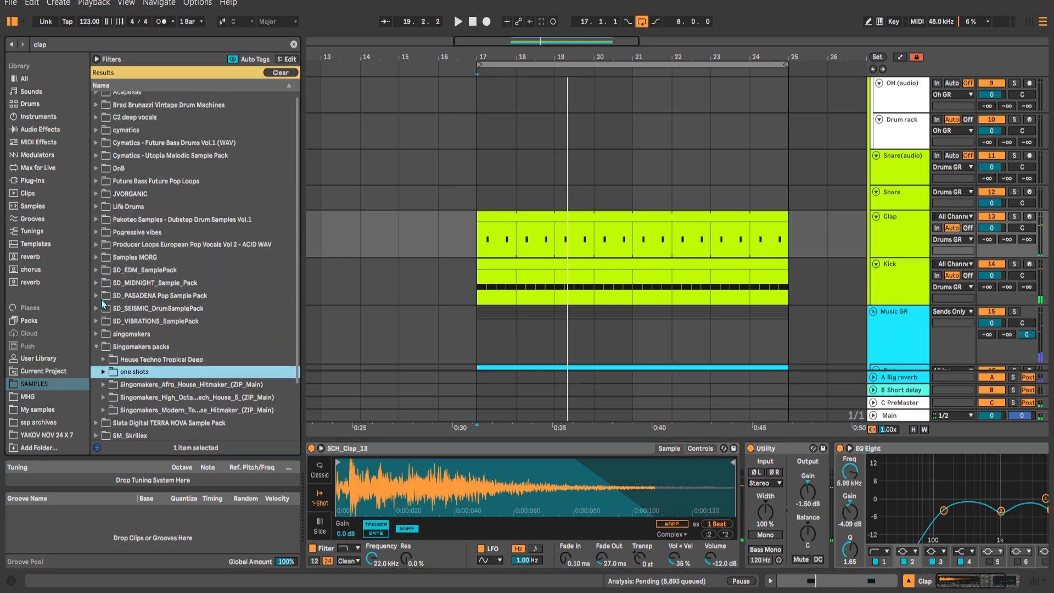
left_click(96, 296)
left_click(96, 283)
left_click(96, 271)
left_click(103, 284)
left_click(110, 297)
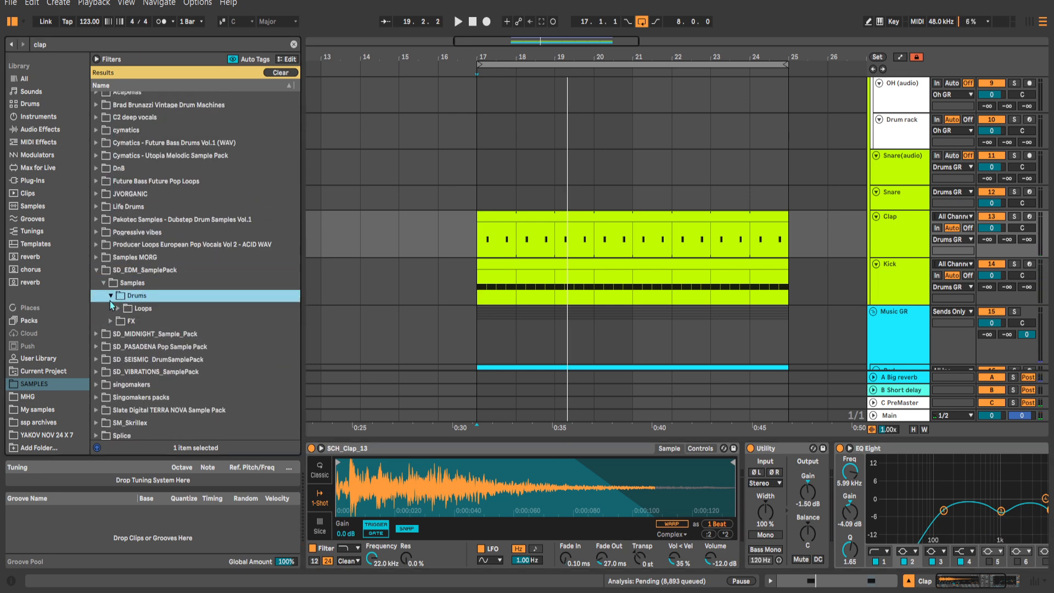
left_click(110, 321)
left_click(110, 322)
left_click(103, 283)
Open the Clap folder in the Drums one shots of SD_PASADENA Pop Sample Pack.
left_click(100, 308)
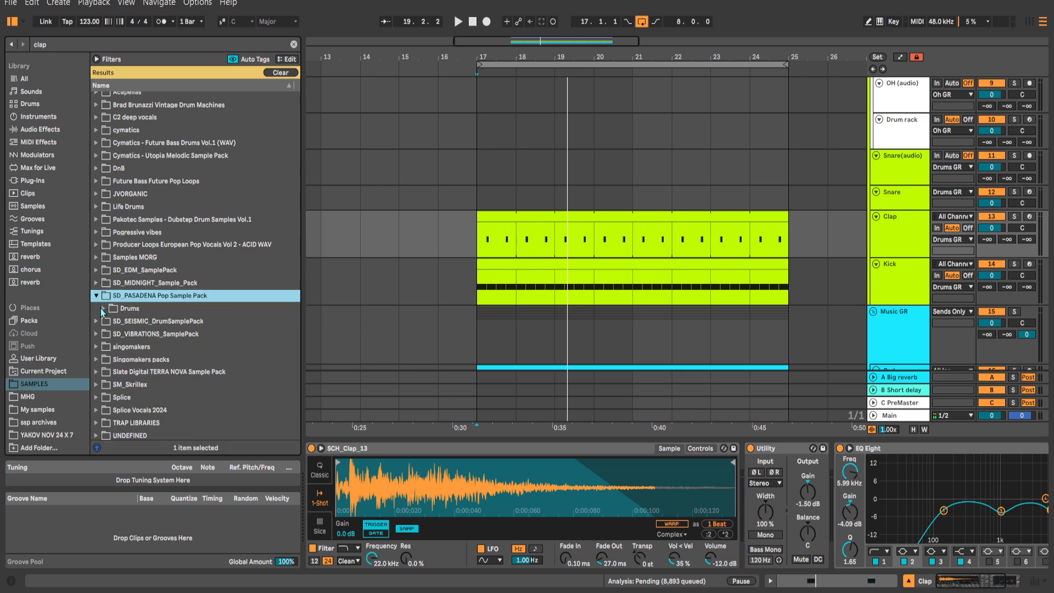
left_click(103, 309)
left_click(111, 321)
left_click(118, 334)
left_click(188, 346)
Audition the SD_PASADENA clap one-shots from chosen down to pink.
scroll(219, 346, "down", 2)
left_click(244, 330)
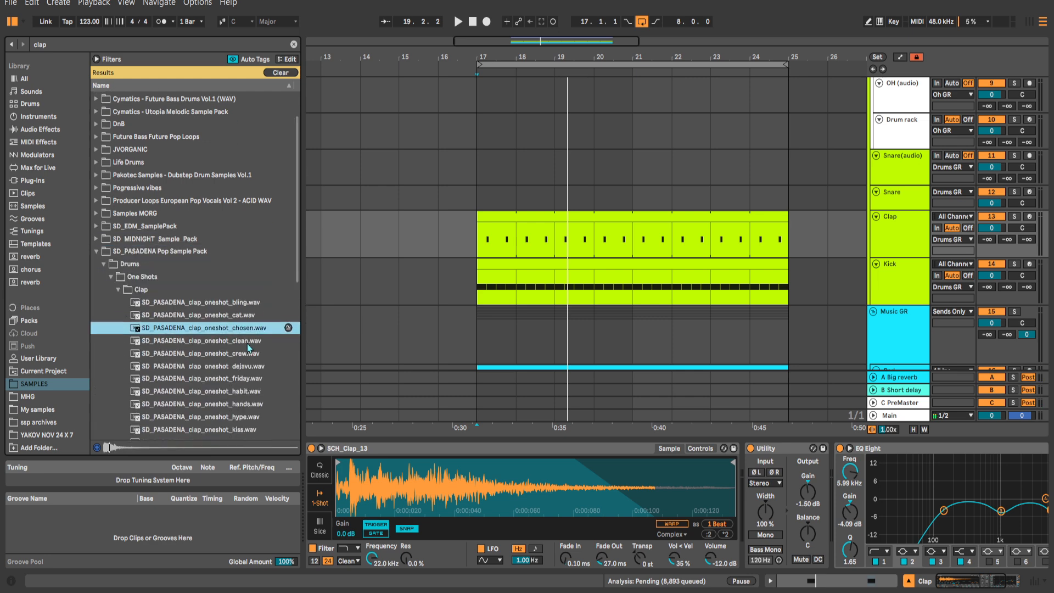
left_click(248, 342)
left_click(247, 354)
scroll(247, 353, "down", 1)
left_click(247, 346)
left_click(246, 358)
scroll(246, 360, "down", 1)
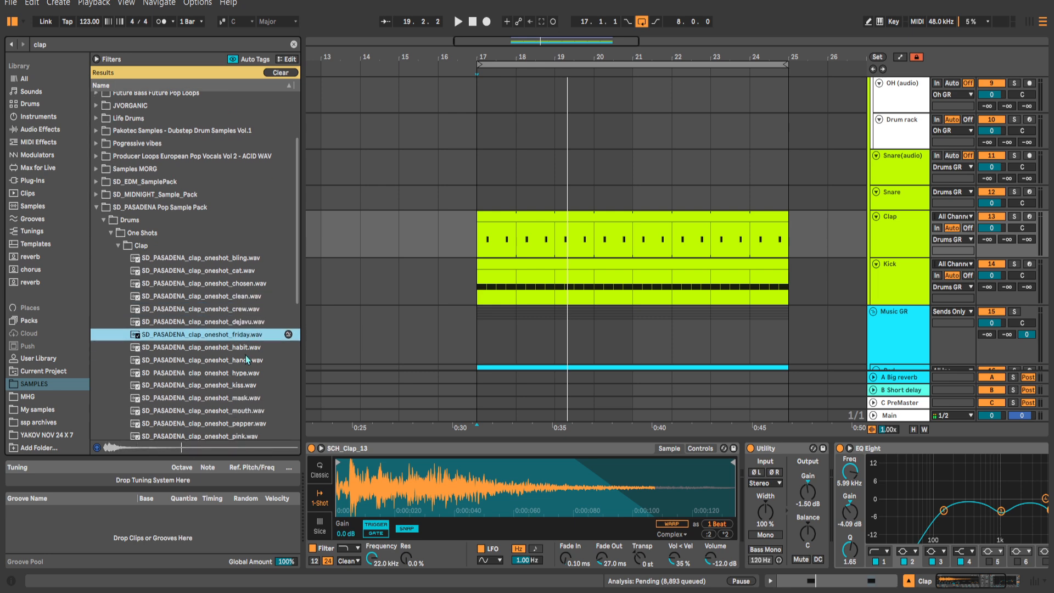
scroll(247, 354, "down", 1)
left_click(248, 330)
scroll(248, 329, "down", 1)
left_click(248, 330)
scroll(249, 330, "down", 1)
left_click(248, 345)
scroll(249, 347, "down", 1)
left_click(249, 350)
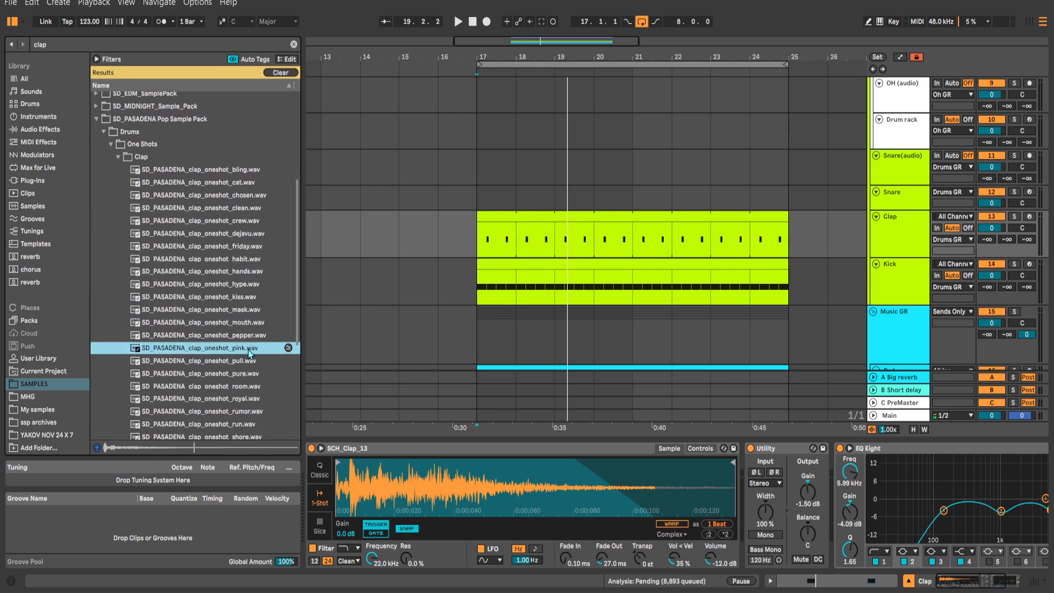
Compare the clean, chosen, cat and bling SD_PASADENA clap one-shots.
left_click(247, 208)
left_click(247, 195)
left_click(247, 182)
left_click(248, 170)
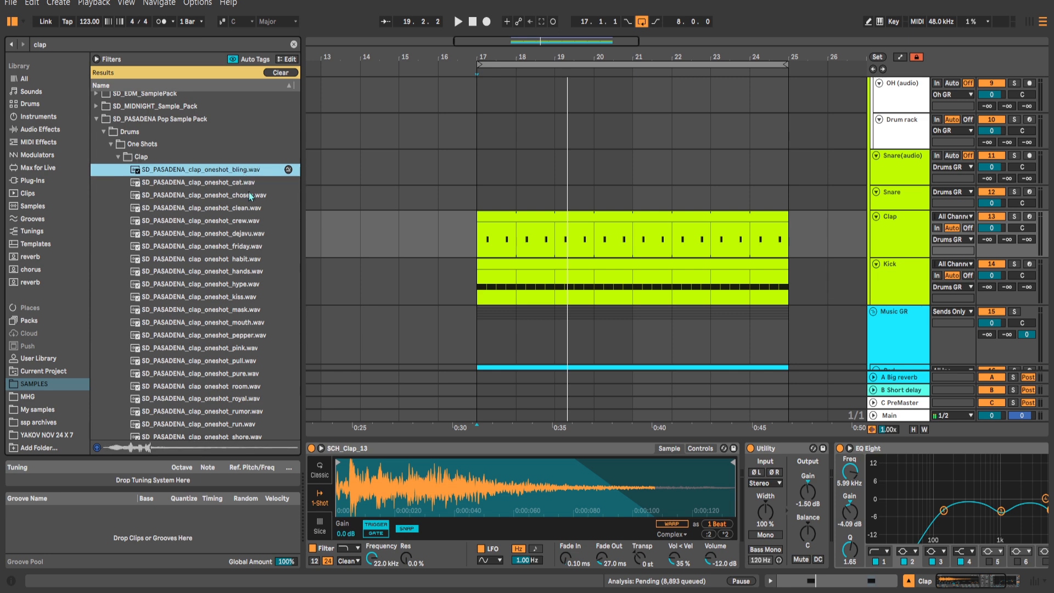
Load SD_PASADENA_clap_oneshot_chosen.wav into the Clap's Simpler, play the loop from bar 17 and collapse the pack's Drums folder.
left_click_drag(249, 196, 549, 485)
key("space")
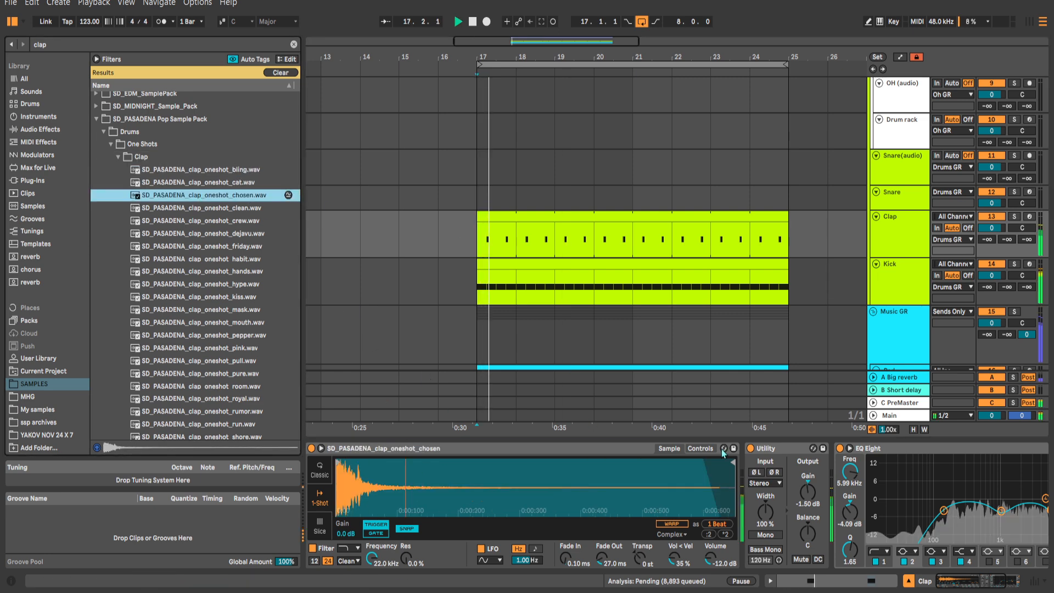
scroll(164, 209, "up", 1)
left_click(104, 154)
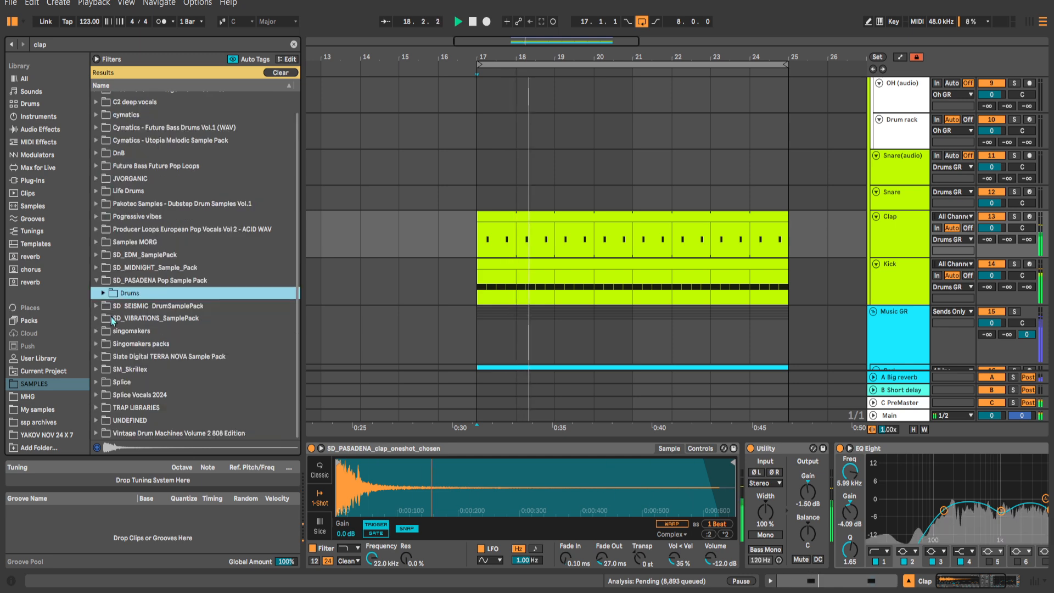
Open the Claps folder in the One Shots of SD_SEISMIC_DrumSamplePack and stop playback.
left_click(97, 306)
left_click(103, 319)
left_click(111, 331)
scroll(203, 333, "down", 1)
key("space")
Audition the SD_SEISMIC clap one-shots from cent and clean down to noise.
left_click(210, 328)
left_click(211, 315)
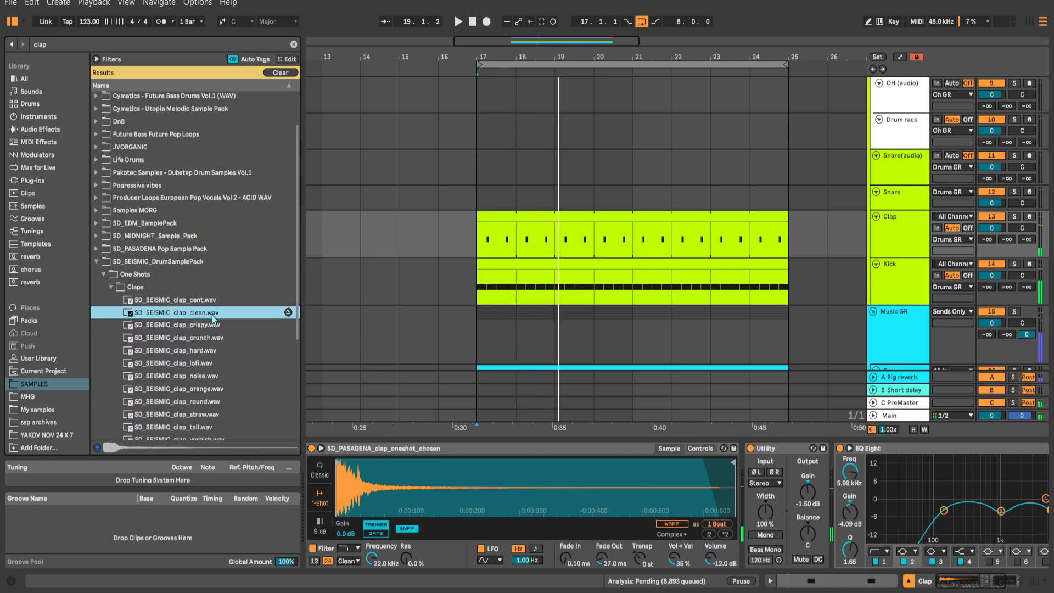
left_click(212, 303)
scroll(209, 308, "down", 1)
left_click(205, 315)
left_click(207, 333)
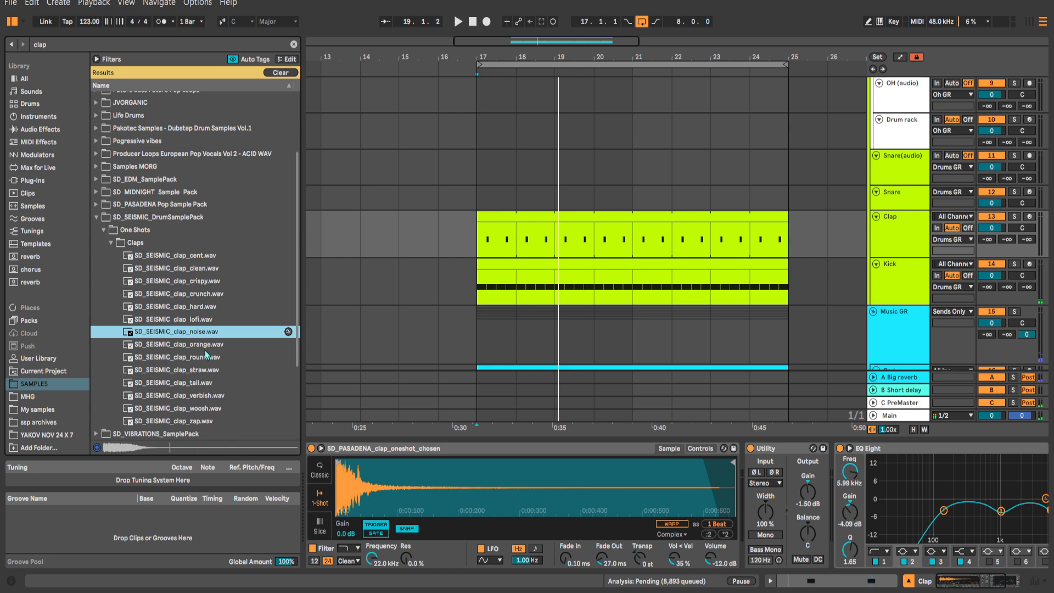
Compare the orange, lofi, crunch, round, tail and woosh claps of the SD_SEISMIC pack.
left_click(205, 349)
left_click(208, 317)
left_click(210, 297)
scroll(209, 299, "down", 1)
left_click(206, 317)
left_click(206, 340)
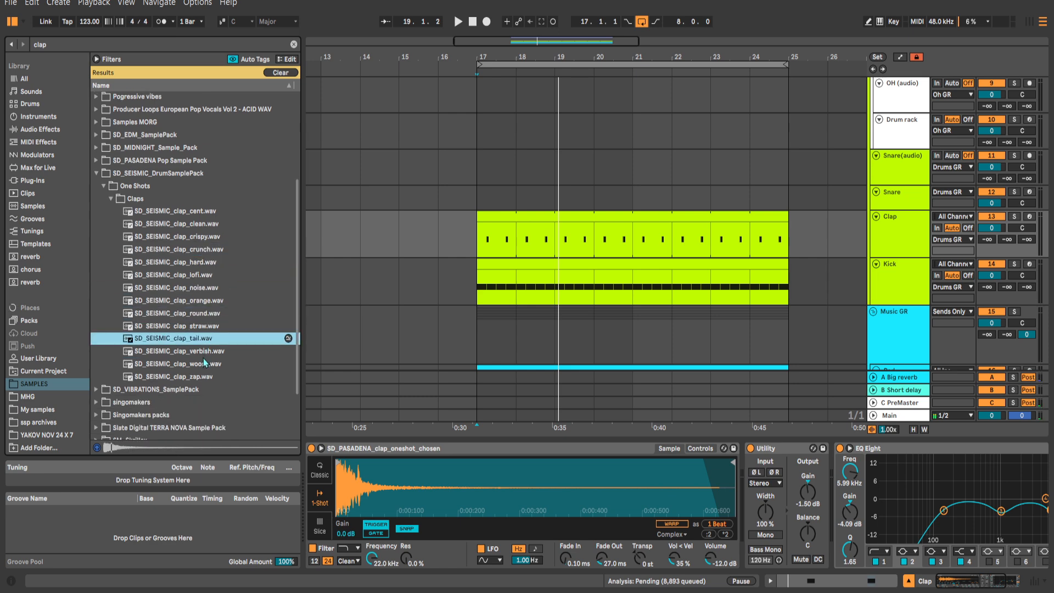
left_click(202, 365)
Collapse the SD_SEISMIC claps and open the Clap folder in the Drum One Shots of SD_VIBRATIONS_SamplePack.
left_click(110, 200)
left_click(100, 321)
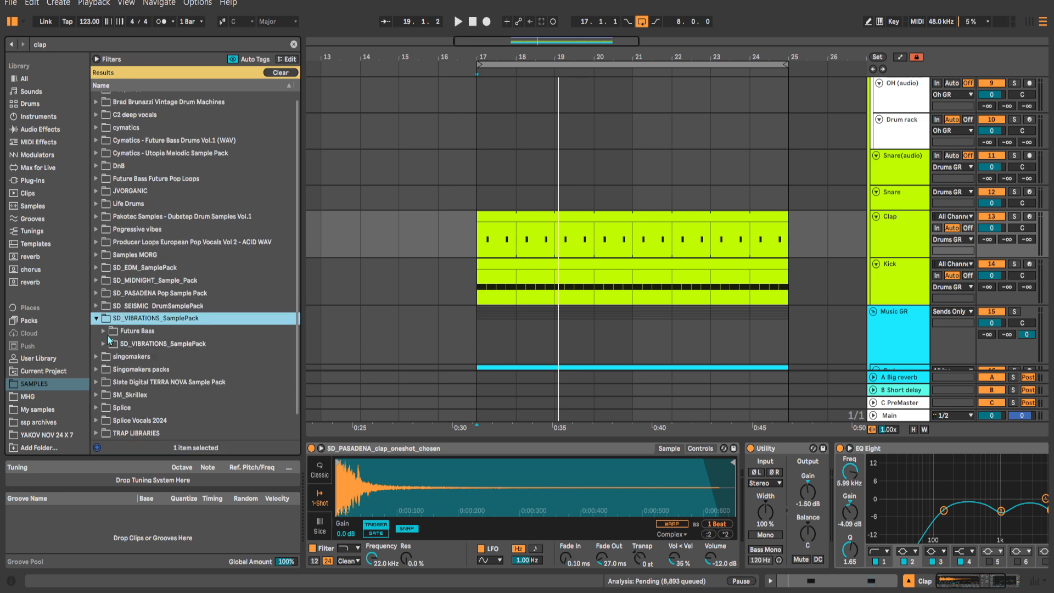
left_click(104, 342)
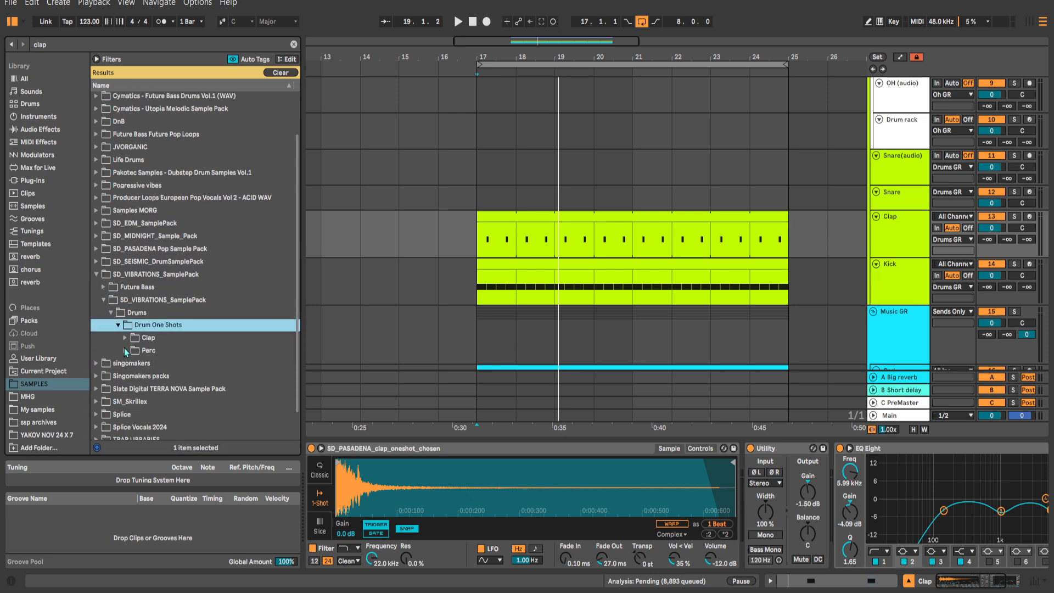
left_click(149, 356)
scroll(165, 351, "down", 3)
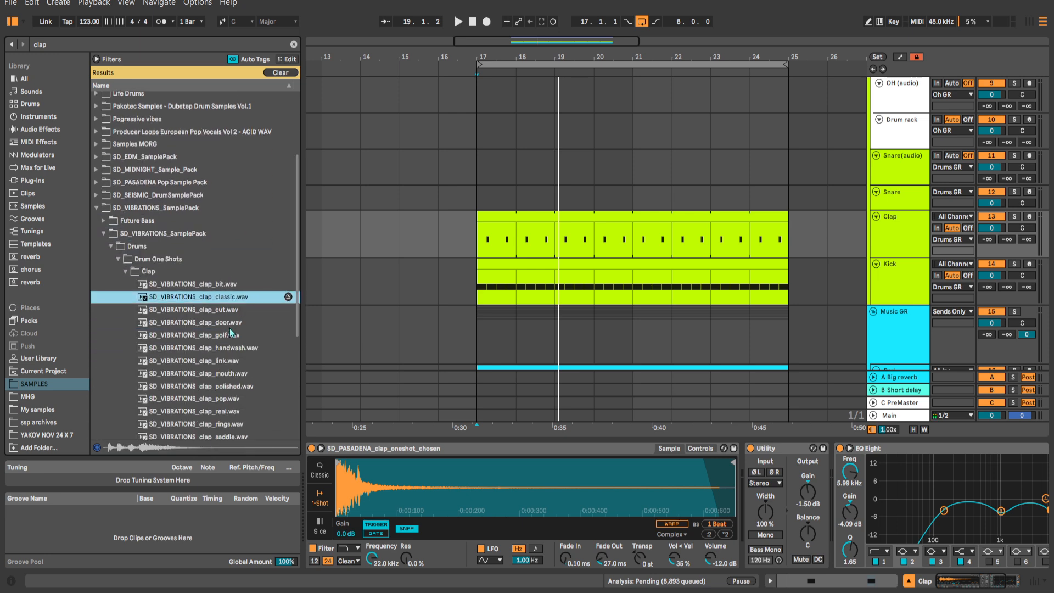
Audition the SD_VIBRATIONS claps, load SD_VIBRATIONS_clap_classic.wav into the Clap's Simpler and play the loop from bar 17.
left_click(235, 349)
left_click(233, 296)
left_click(487, 229)
left_click_drag(229, 298, 619, 468)
key("space")
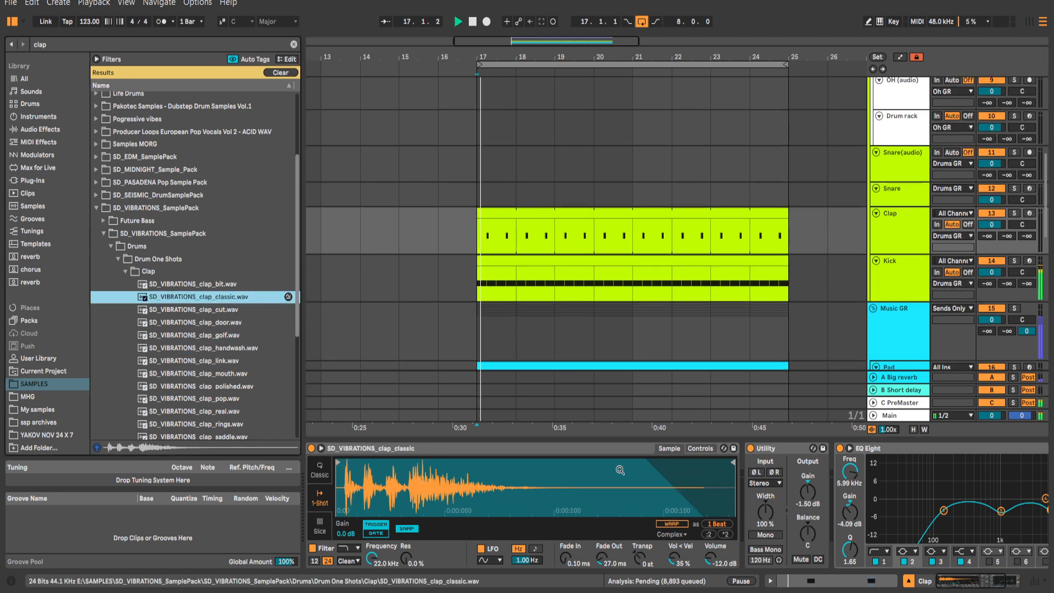
Set the Clap's upper EQ Eight cut to -2.85 dB at 6.12 kHz and its Utility gain to -1.00 dB.
scroll(822, 488, "right", 5)
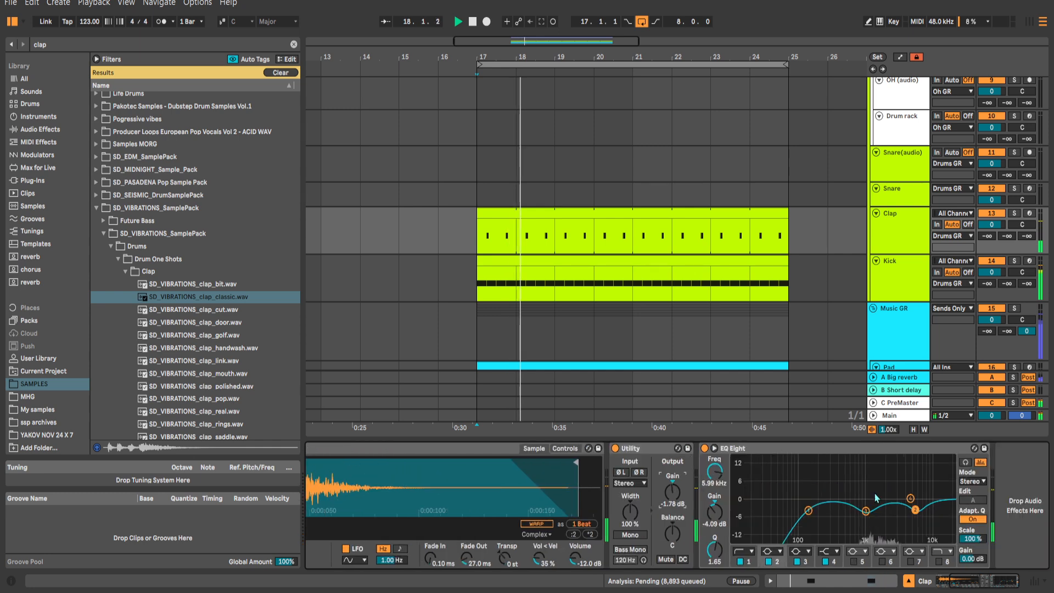
left_click_drag(866, 512, 915, 505)
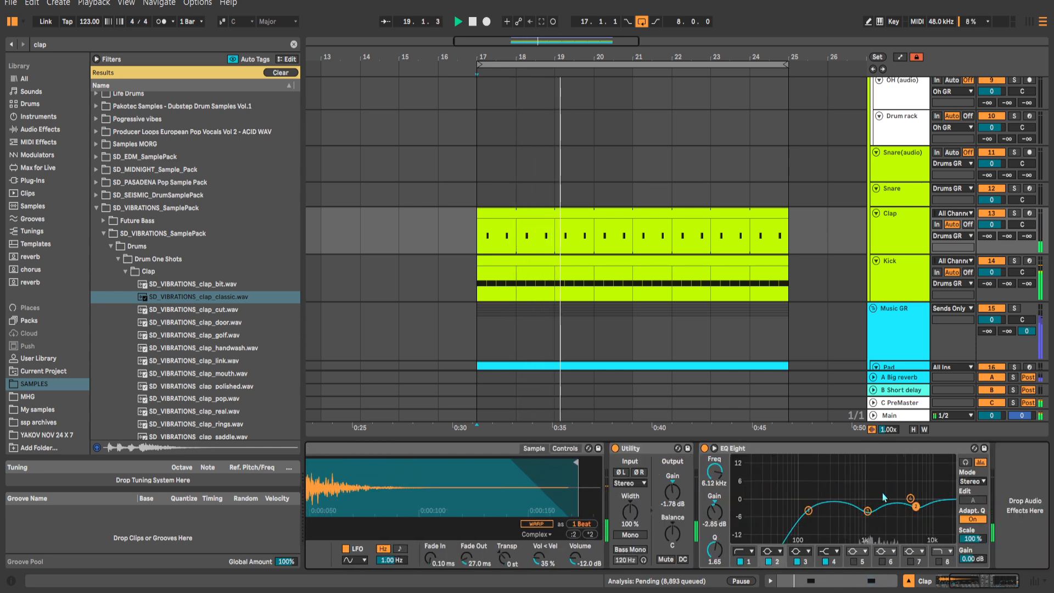
left_click_drag(672, 490, 653, 473)
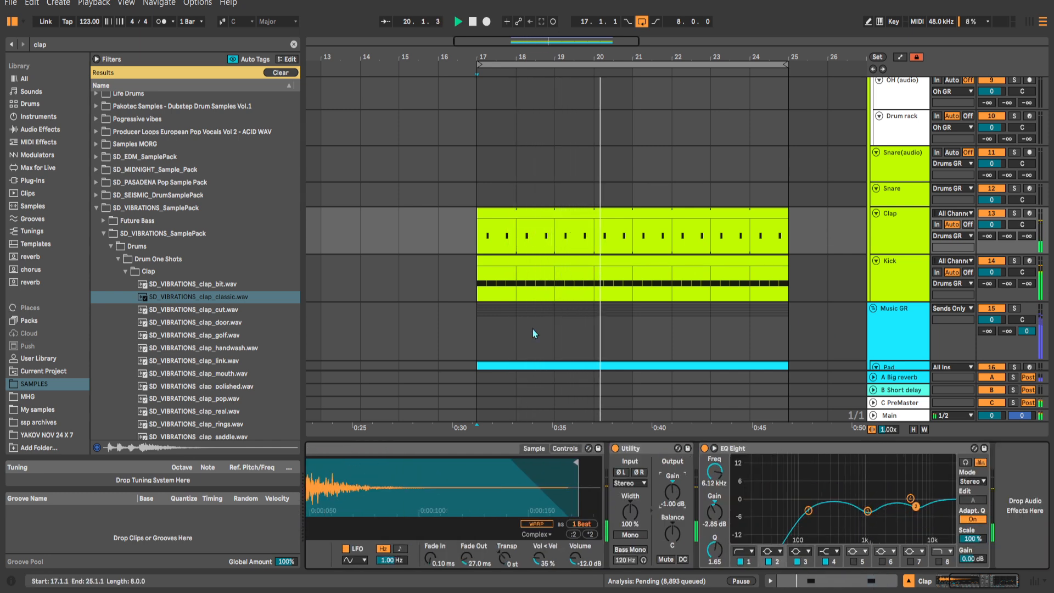
Stop playback and search the samples for "open".
scroll(223, 205, "up", 4)
key("space")
left_click(41, 44)
type("op")
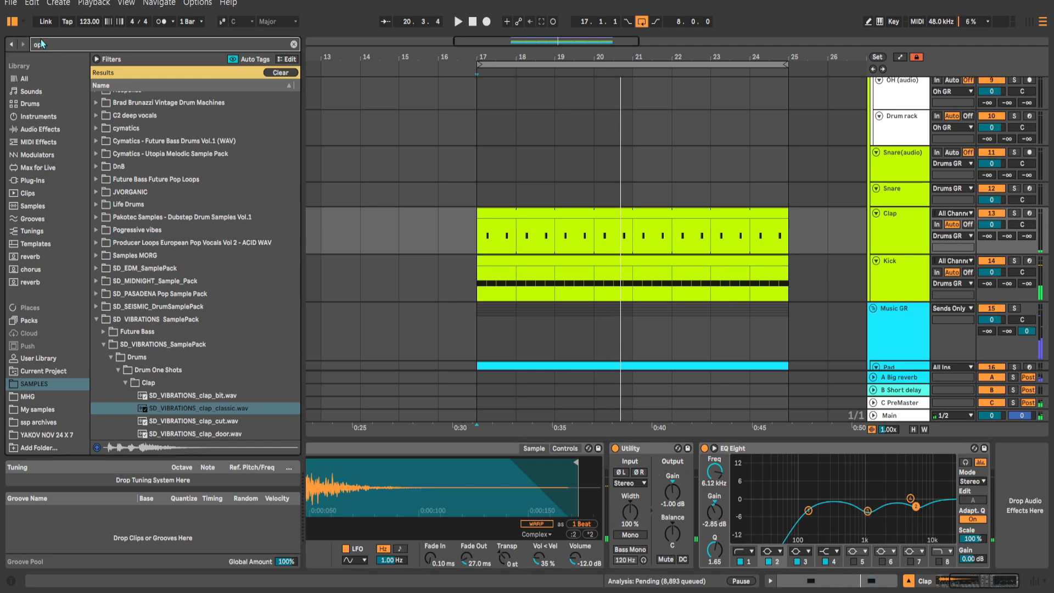
type("en")
Load SD_VIBRATIONS_hat_openhouse.wav from the pack's Hat folder into the Simpler on the OH track.
scroll(682, 101, "up", 3)
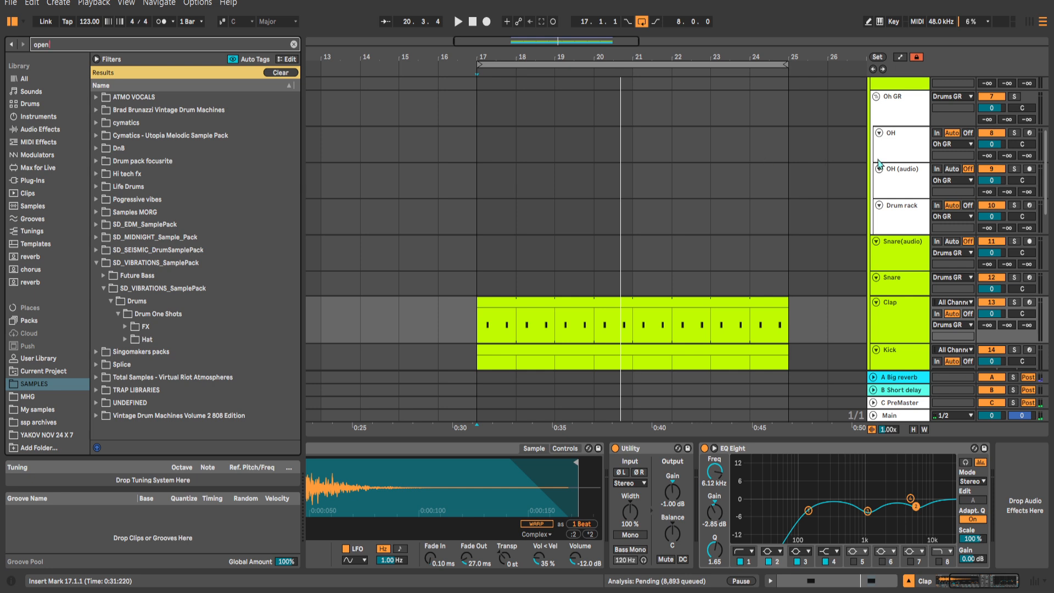
left_click(895, 155)
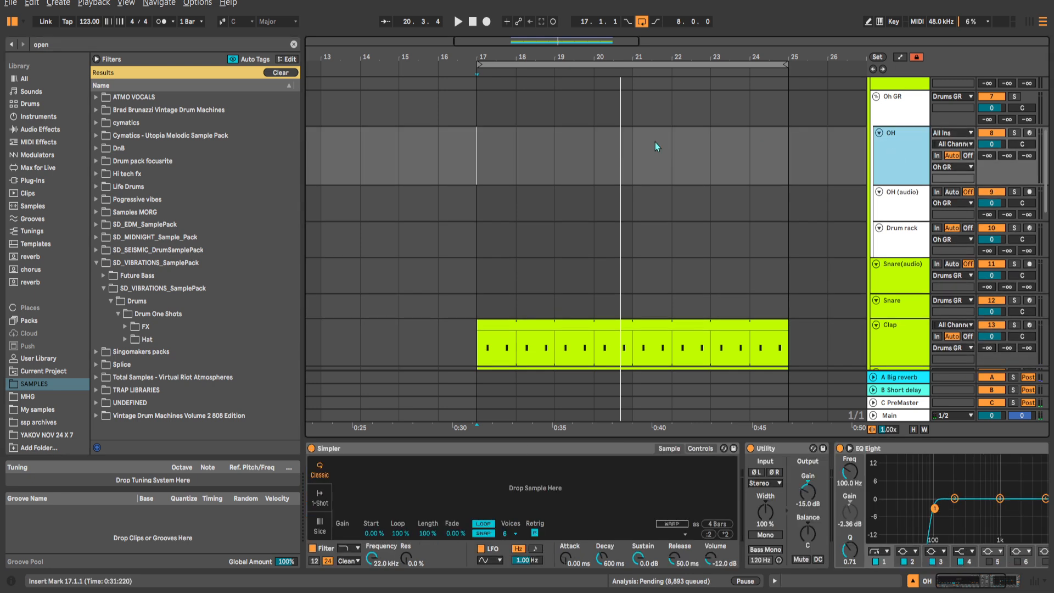
left_click(140, 339)
left_click(139, 352)
left_click_drag(198, 352, 396, 470)
Create a one-bar MIDI clip at bar 17 on the OH track with C3 notes on the four off-beats.
left_click_drag(535, 211, 483, 238)
left_click_drag(426, 196, 452, 192)
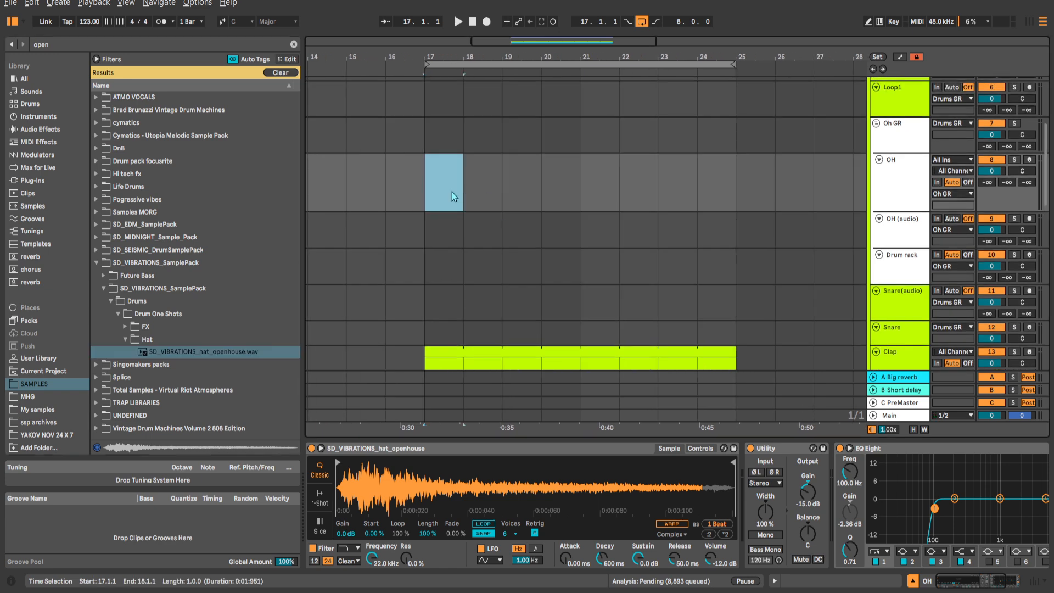
key("ctrl+shift+m")
left_click(543, 501)
left_click(689, 501)
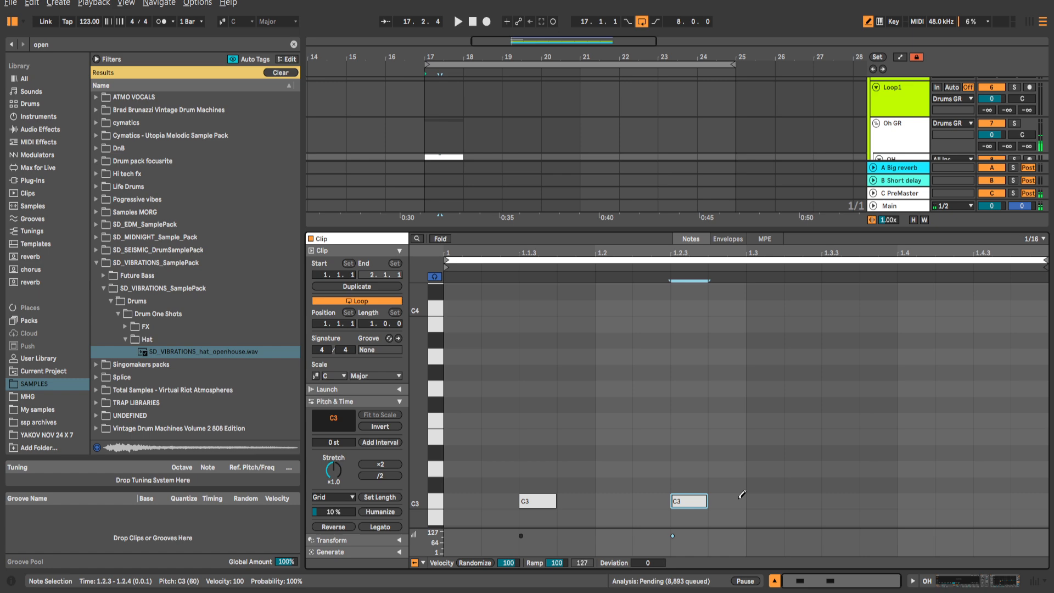
Play the loop, extend the open-hat clip to bar 25 and raise the OH Utility gain to -7.89 dB.
key("shift+Tab")
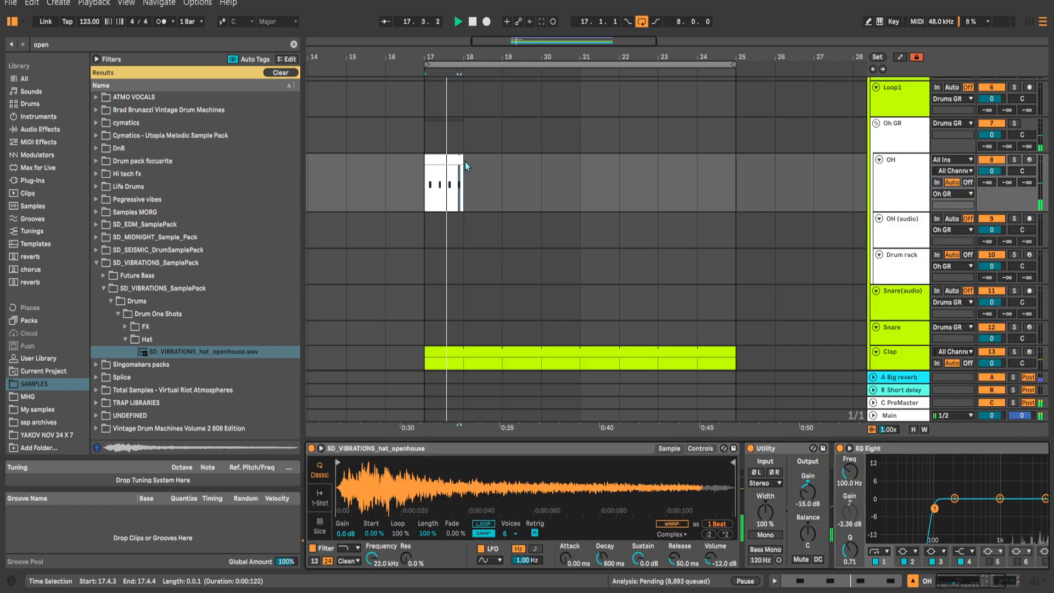
left_click_drag(464, 162, 736, 162)
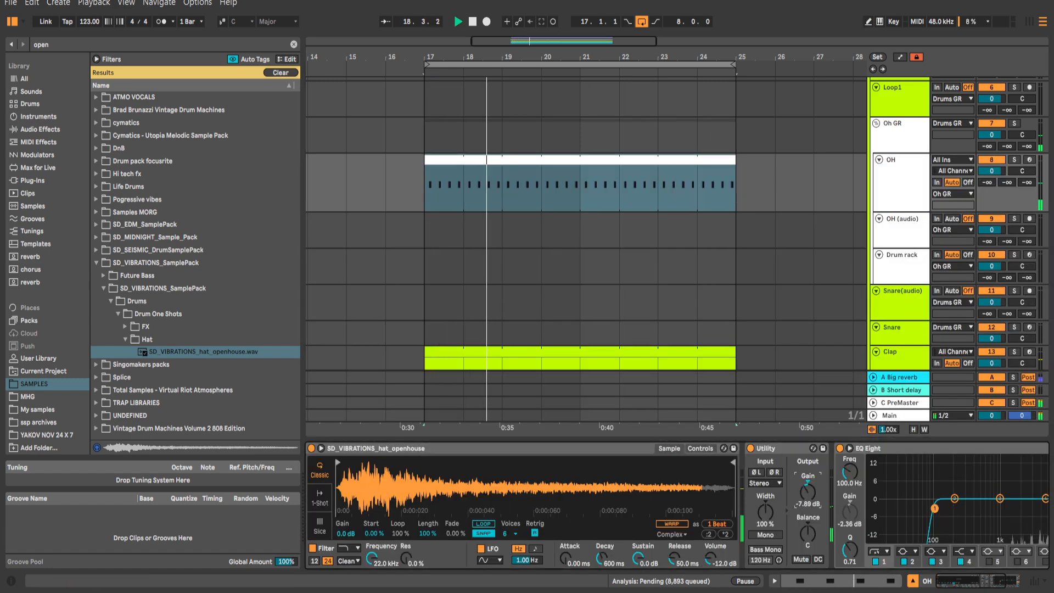
In the OH EQ Eight, cut the highs by 2.85 dB at 6.25 kHz and make band 1 a gentler low cut at 122 Hz.
scroll(681, 496, "right", 4)
left_click_drag(792, 508, 914, 502)
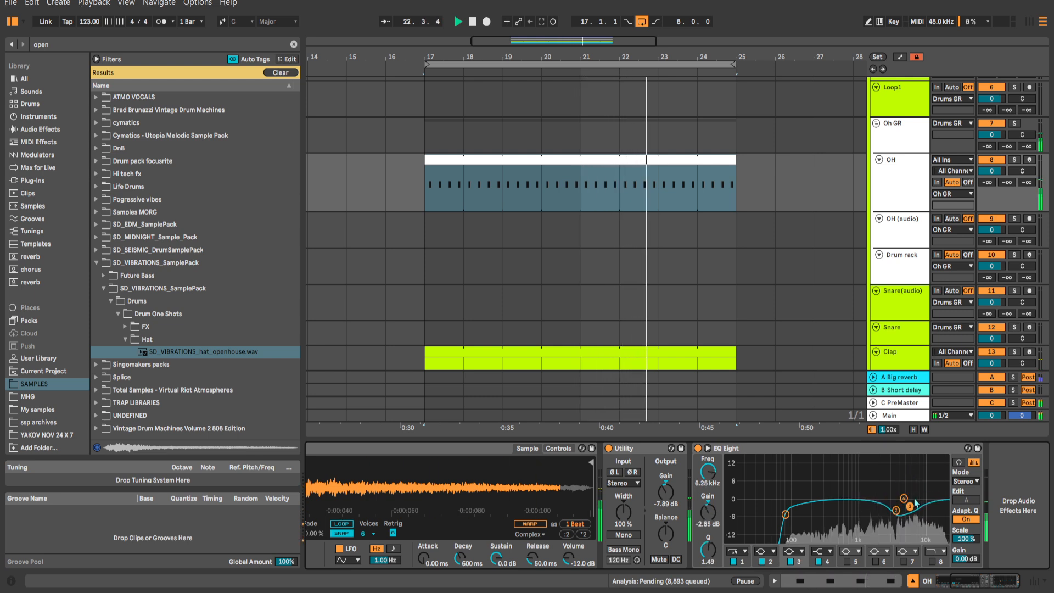
left_click(738, 551)
left_click(733, 491)
left_click(737, 551)
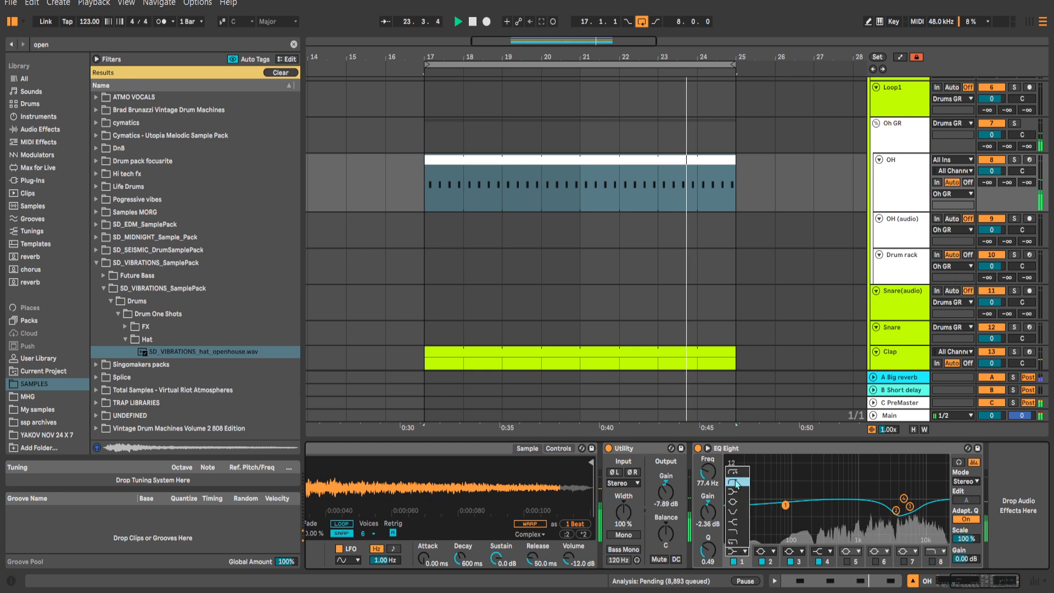
left_click(736, 482)
left_click_drag(785, 514, 798, 514)
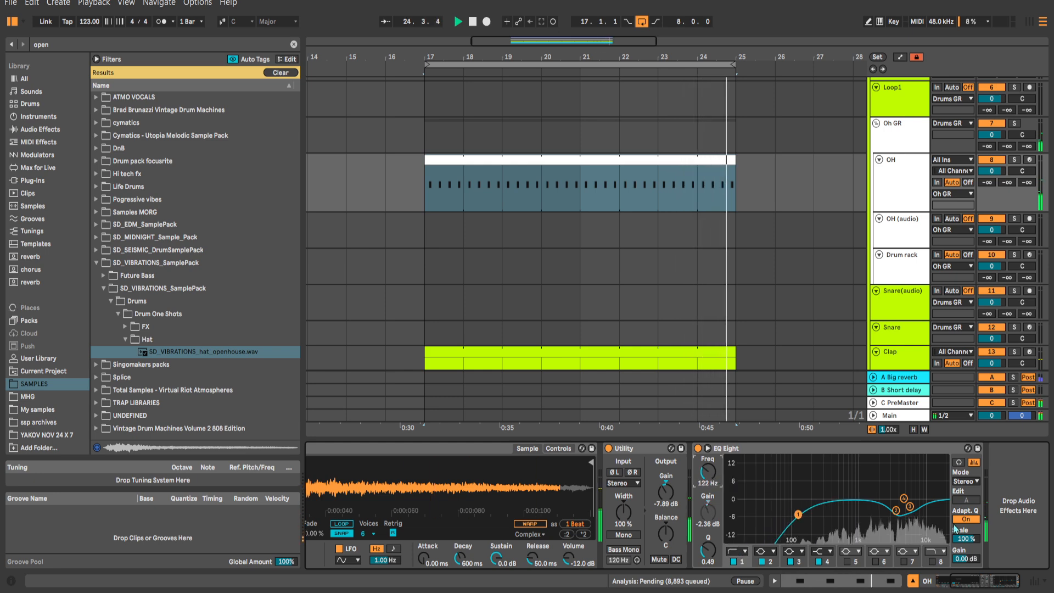
Set the OH Simpler's Sustain to -inf dB and Decay to 1.18 s, and its Utility gain to 0.11 dB.
left_click(428, 476)
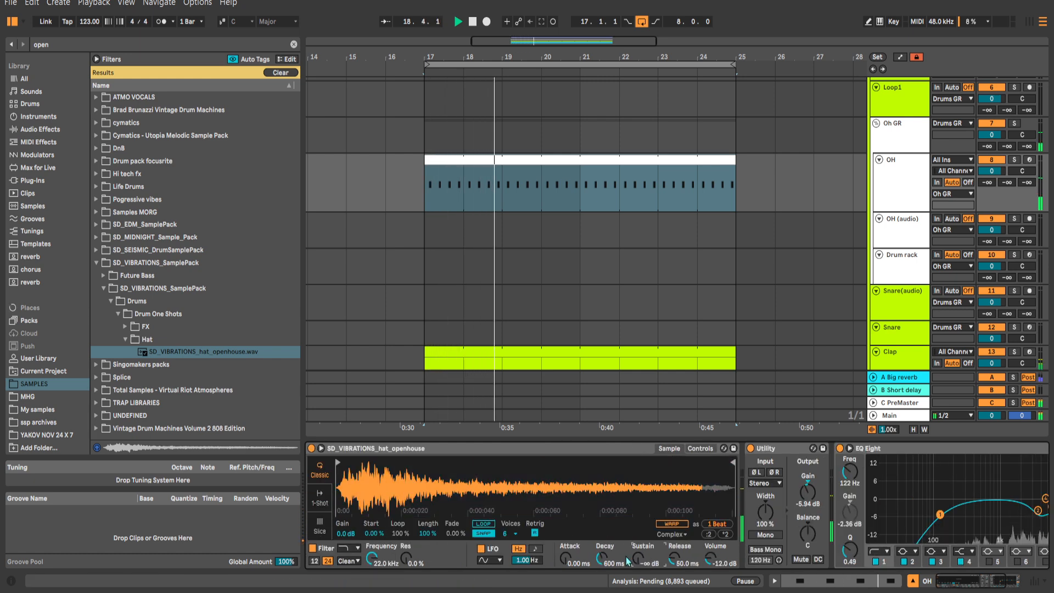
left_click_drag(607, 555, 608, 540)
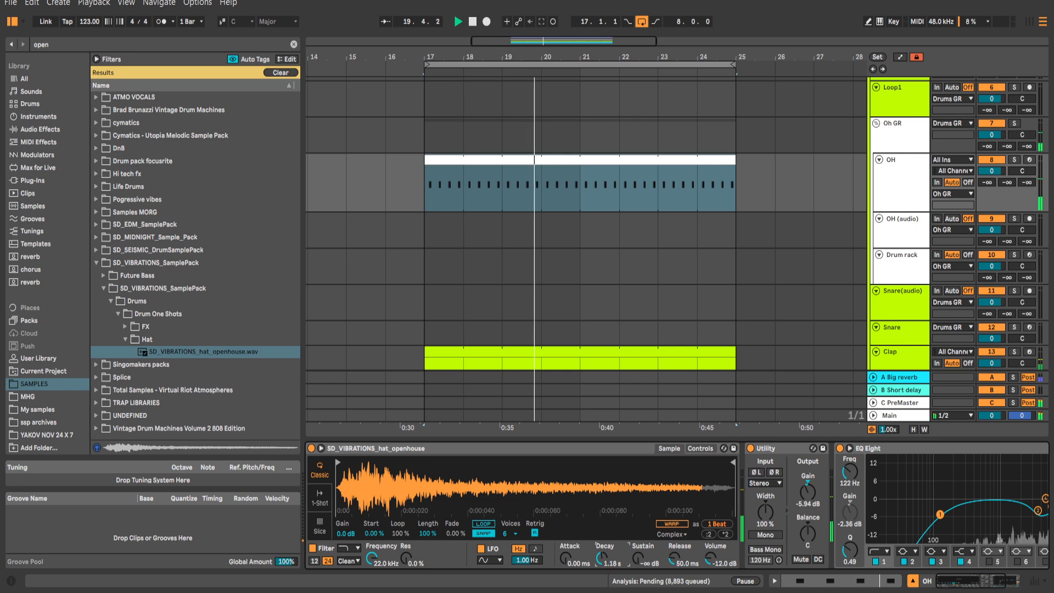
left_click_drag(809, 497, 808, 482)
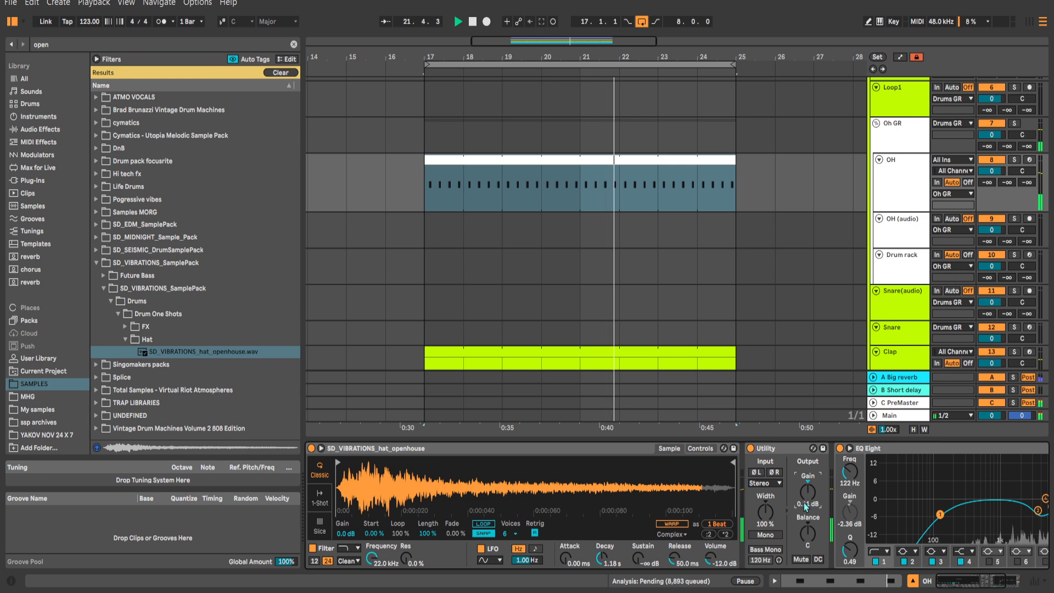
Show the OH Simpler's Decay automation and add a peak of about 3.91 s on the last open-hat hit of bar 17.
right_click(605, 555)
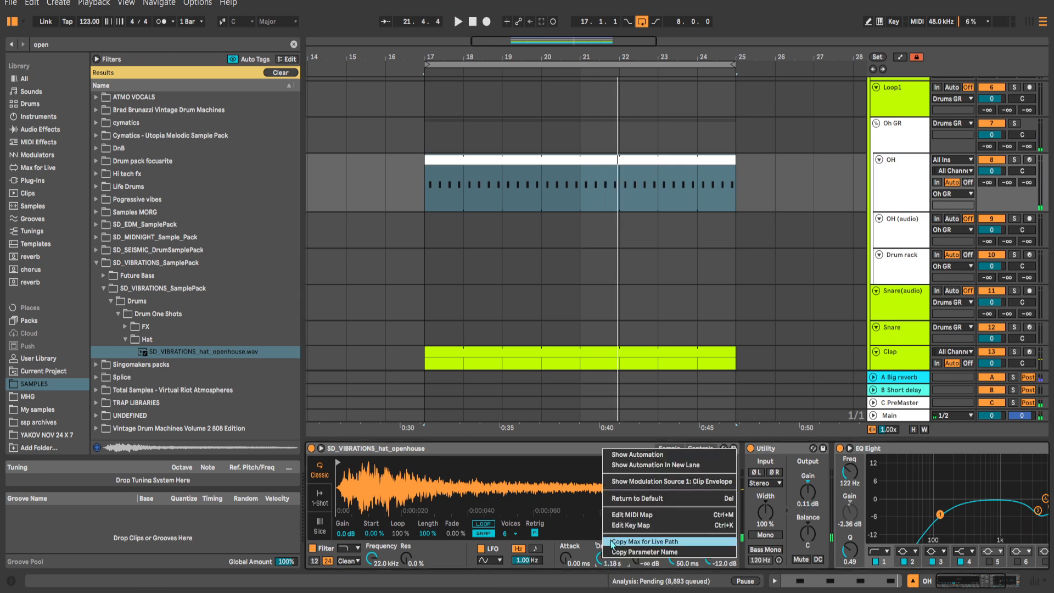
left_click(637, 454)
left_click(492, 195)
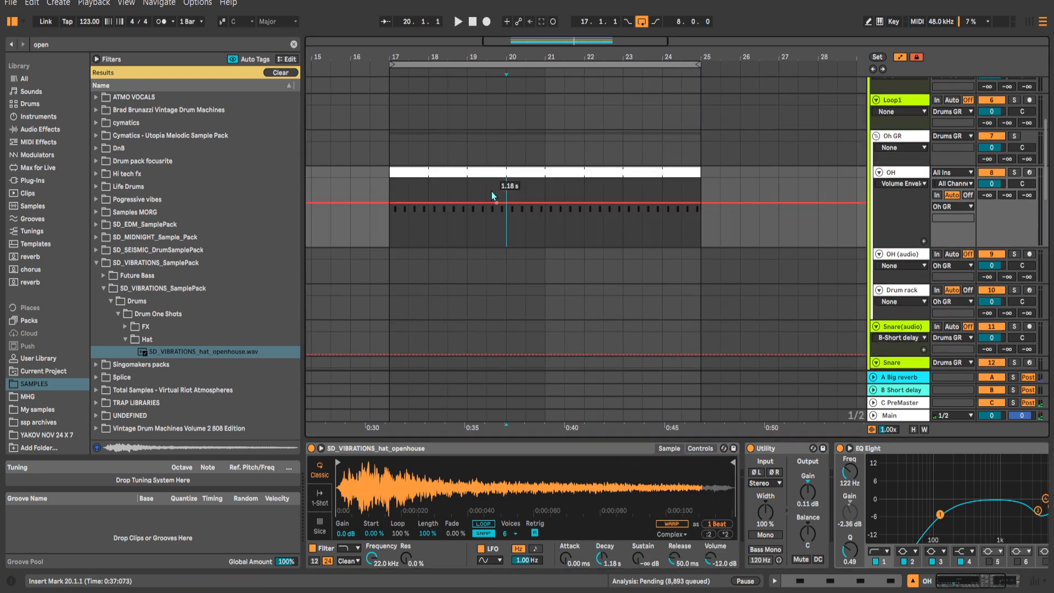
left_click(389, 191)
scroll(389, 191, "up", 4)
key("space")
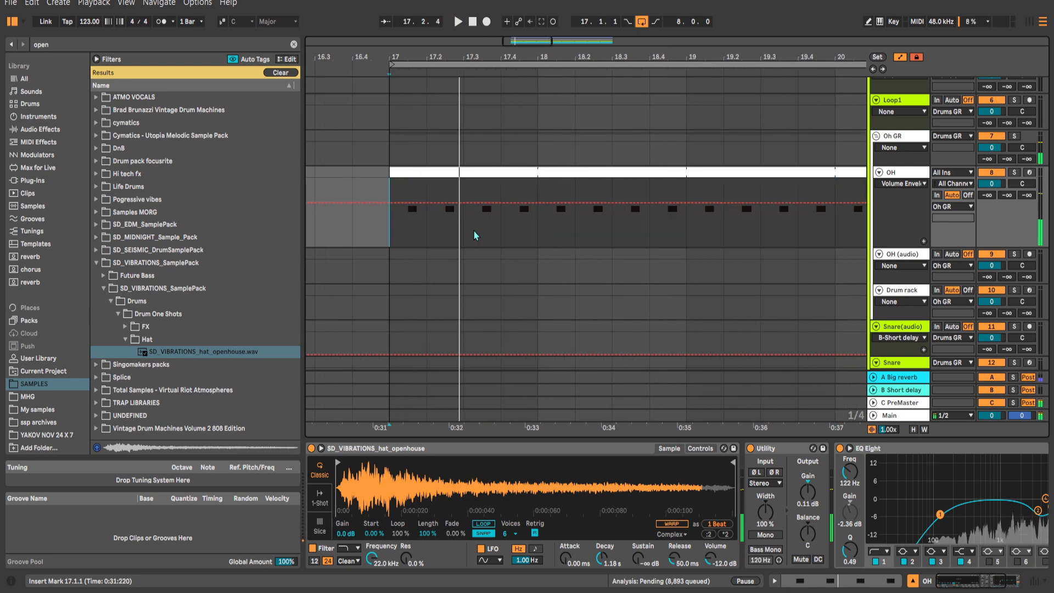
scroll(448, 216, "up", 1)
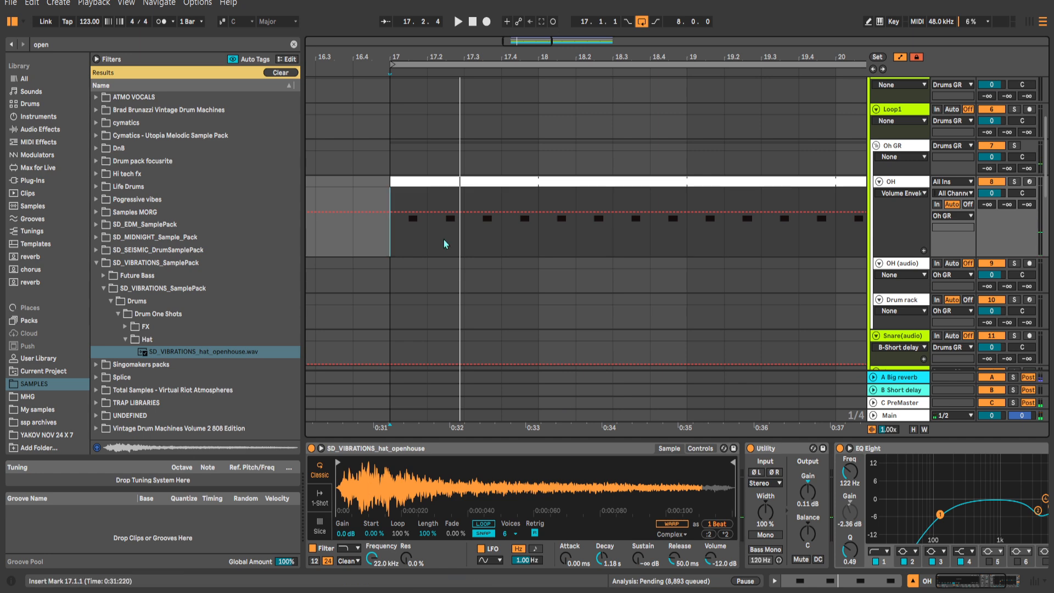
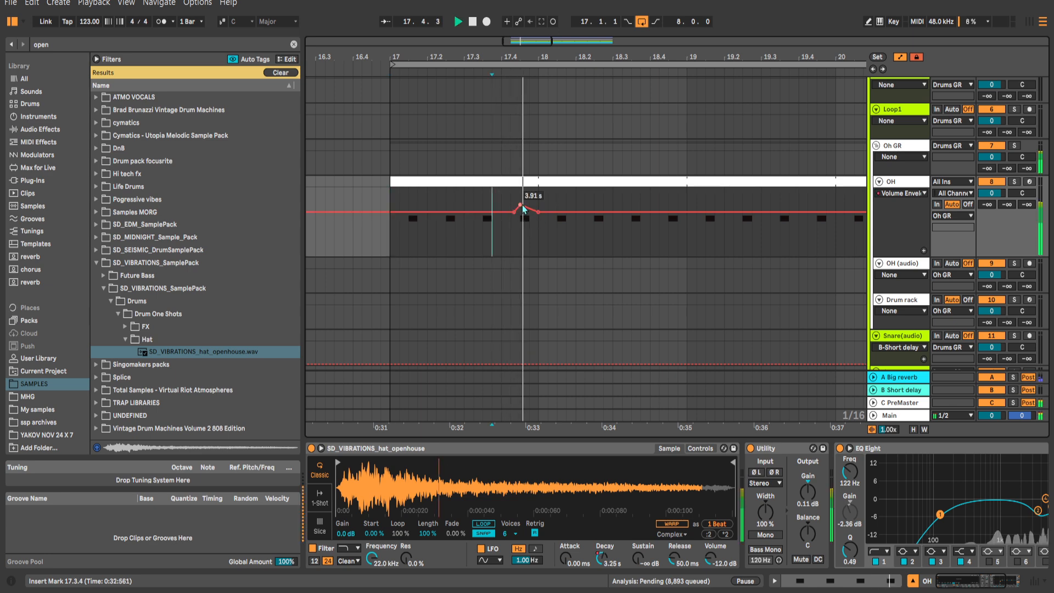
Lower the Decay automation before the peak to 648 ms and set the OH Simpler's Release to 33.9 ms.
left_click(384, 200)
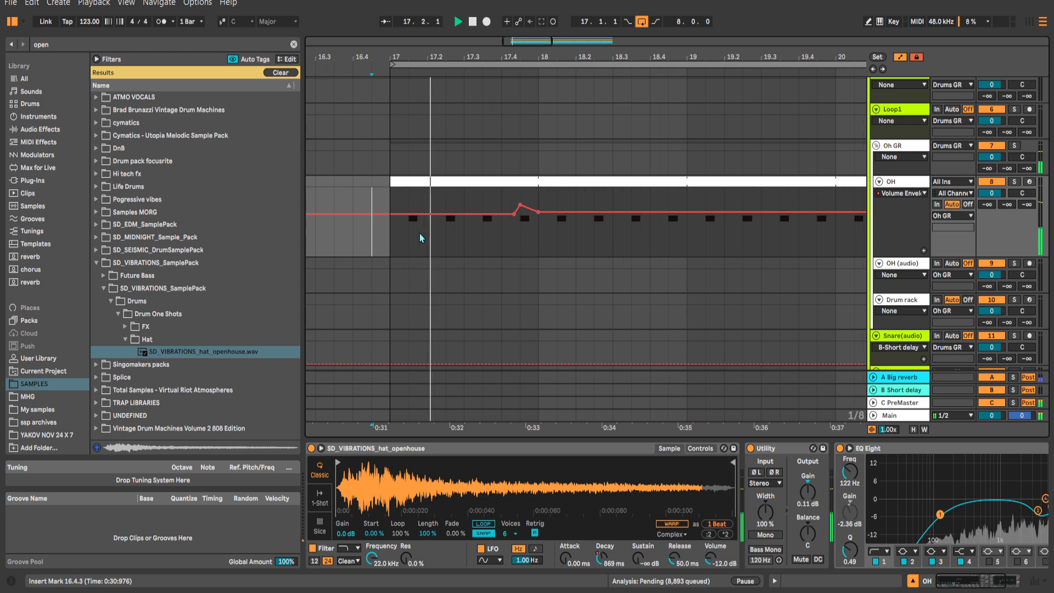
key("space")
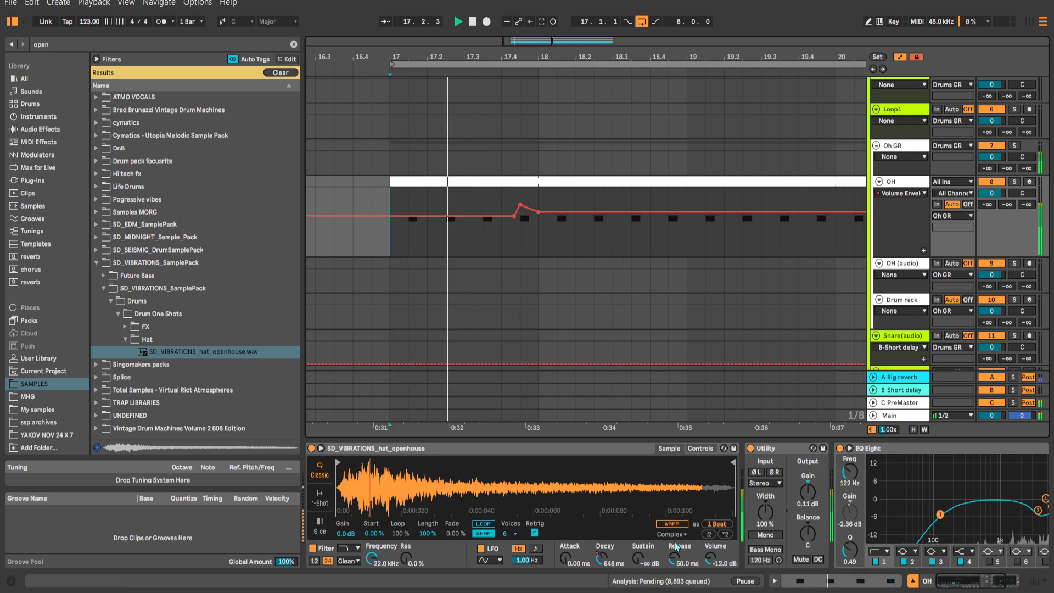
left_click_drag(679, 557, 679, 562)
Duplicate bar 17 of the OH Decay automation across the following bars up to bar 25.
left_click(518, 244)
left_click_drag(390, 246, 540, 250)
scroll(539, 250, "down", 4)
key("ctrl+d")
key("ctrl+d")
key("ctrl+d")
key("ctrl+d")
key("ctrl+d")
key("ctrl+d")
key("ctrl+d")
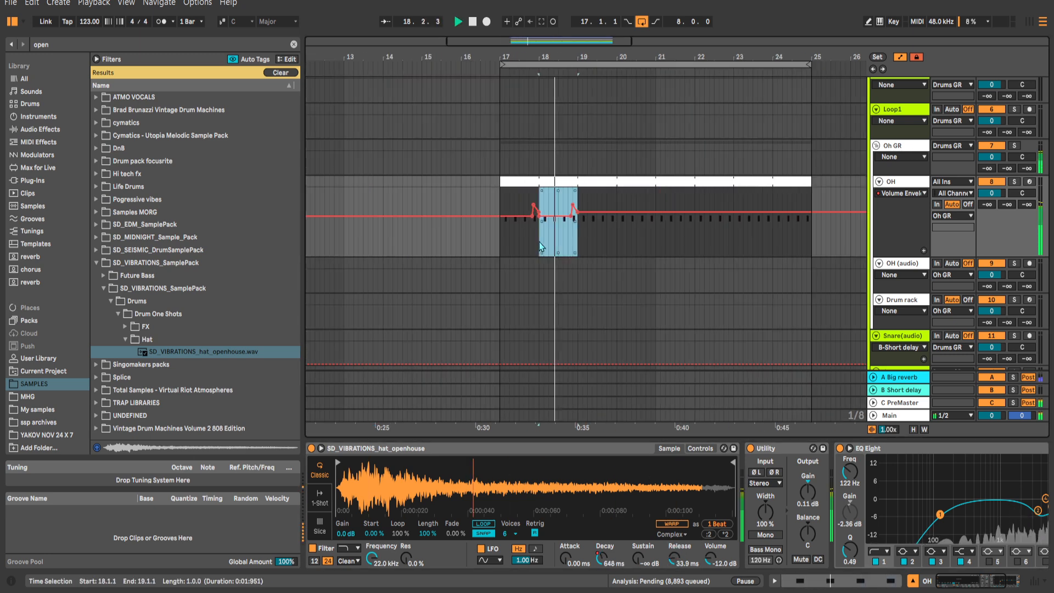
Solo the OH track and toggle the automation view off and back on.
scroll(658, 240, "right", 1)
key("a")
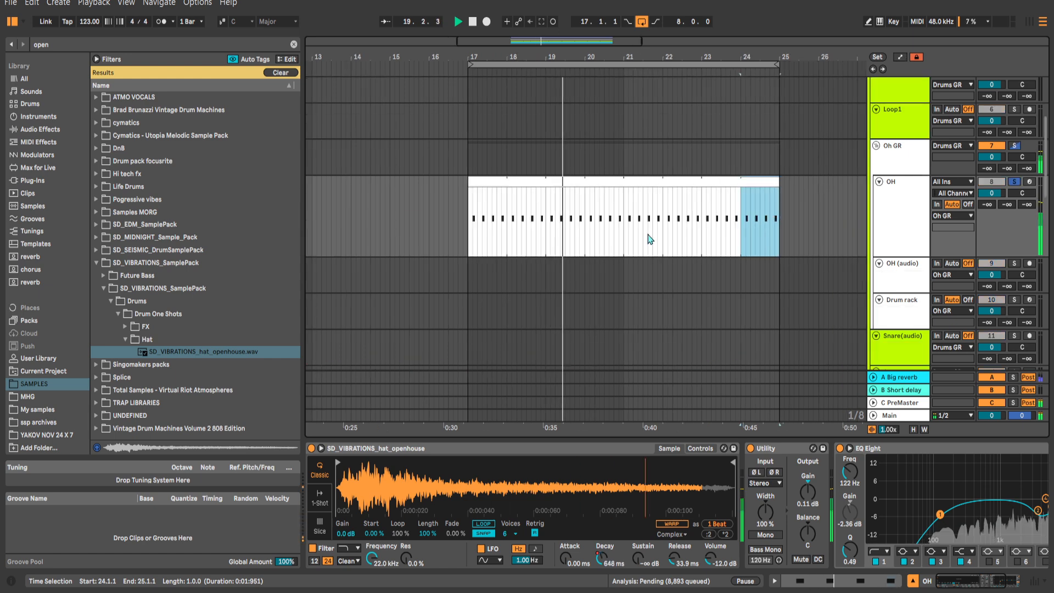
key("a")
key("s")
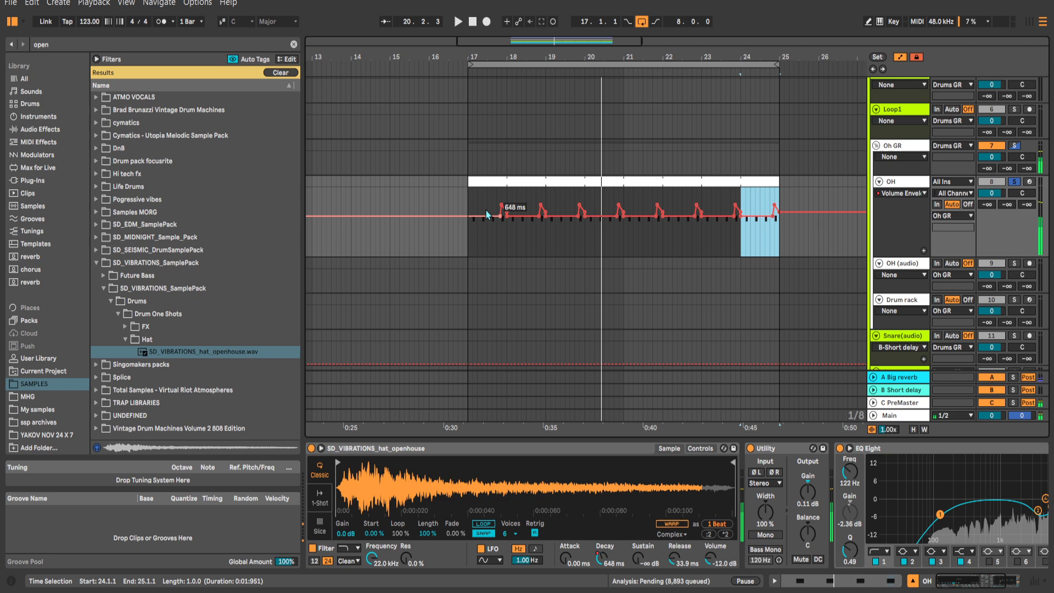
Lower the base Decay automation in bar 17 to 306 ms and duplicate that bar's automation through to bar 25.
left_click(468, 203)
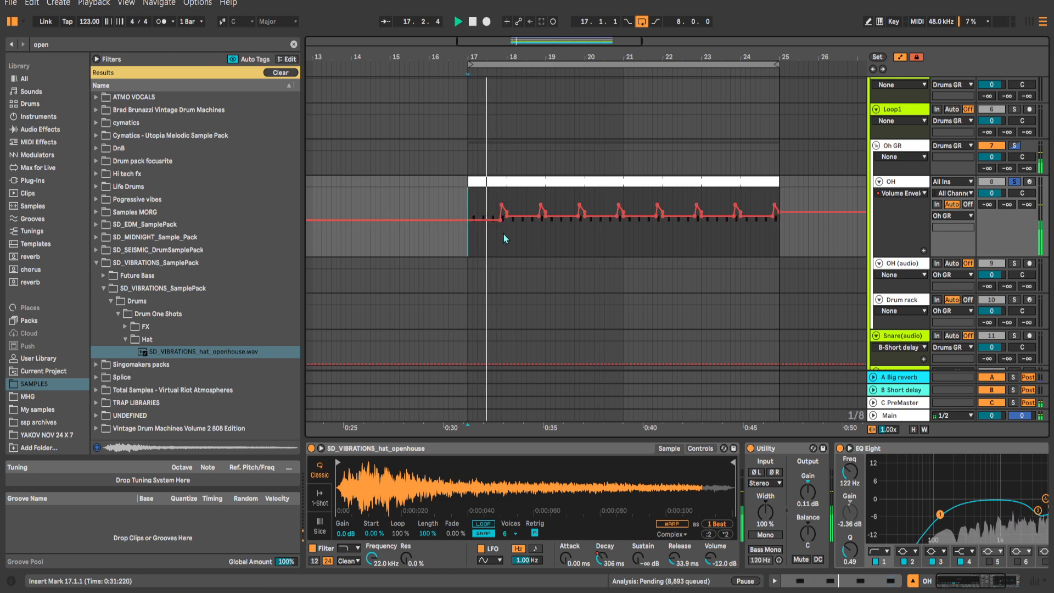
left_click_drag(507, 246, 468, 251)
key("ctrl+d")
key("ctrl+d")
key("ctrl+d")
key("ctrl+d")
key("ctrl+d")
key("ctrl+d")
key("ctrl+d")
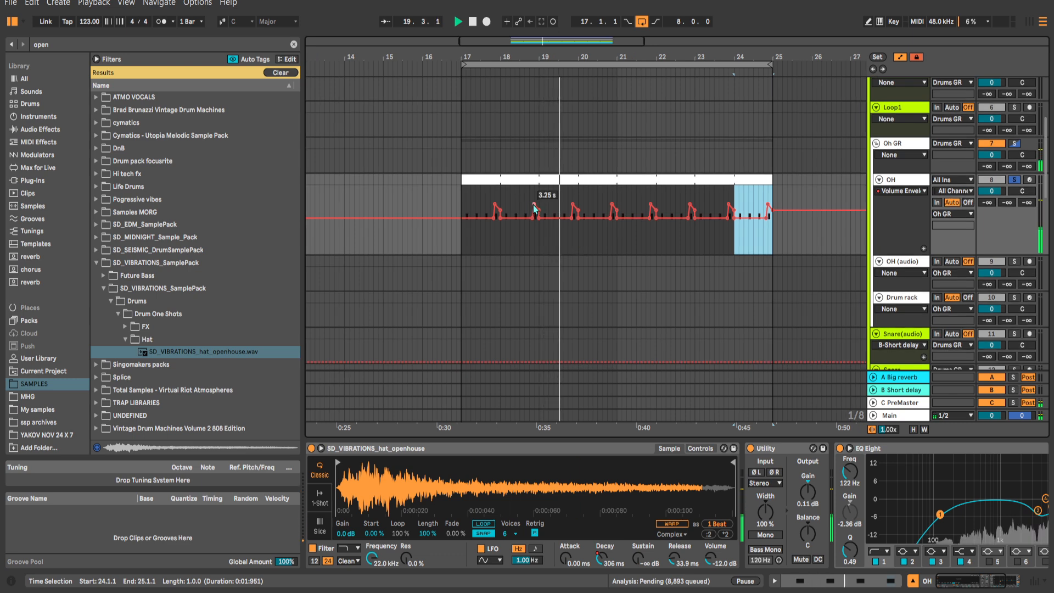
Duplicate bar 17 of the OH Decay automation again across the following bars up to bar 25.
scroll(499, 213, "up", 5)
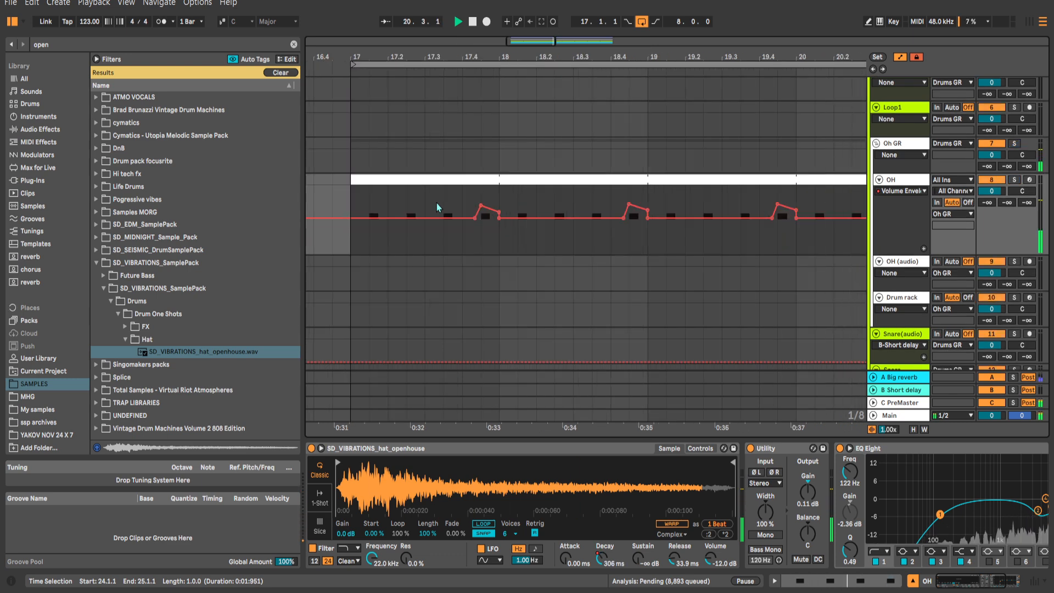
left_click_drag(501, 250, 360, 246)
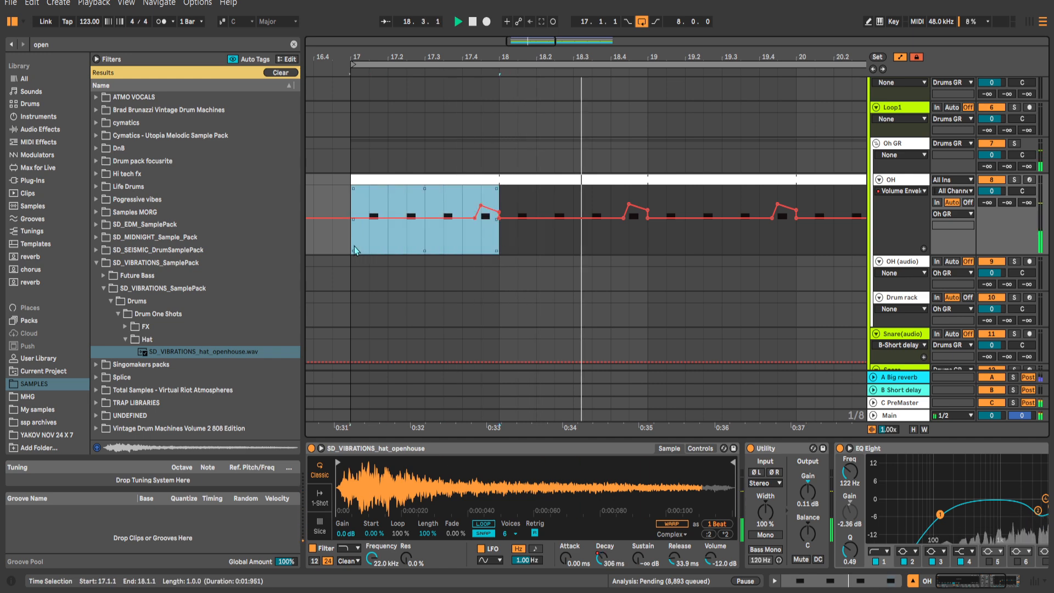
scroll(354, 245, "down", 5)
key("ctrl+d")
key("ctrl+d")
key("ctrl+d")
key("ctrl+d")
key("ctrl+d")
key("ctrl+d")
key("ctrl+d")
Toggle the automation view and listen to the OH pattern from the middle of bar 17.
key("a")
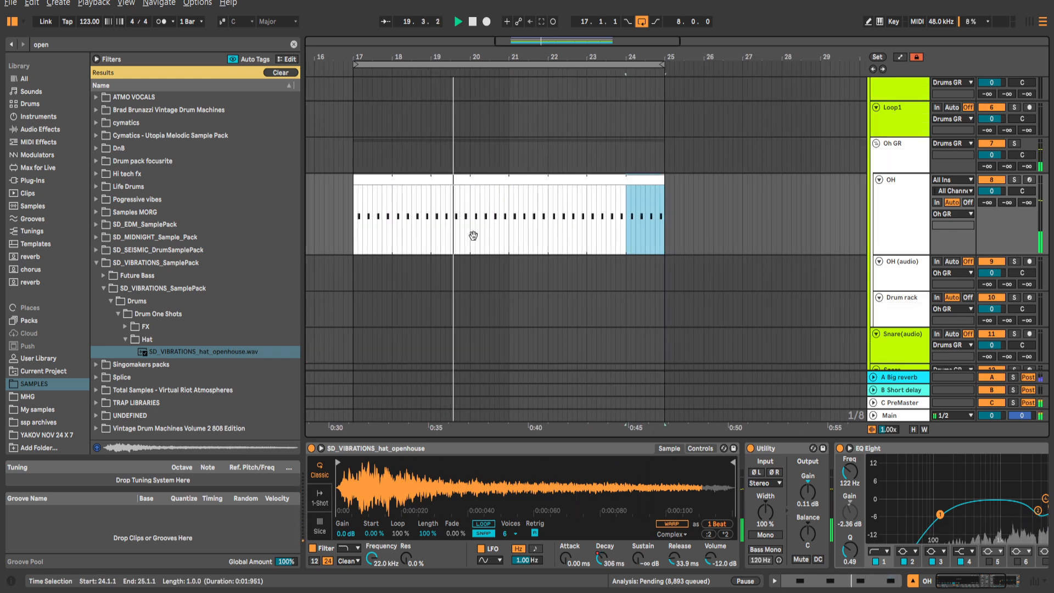
key("a")
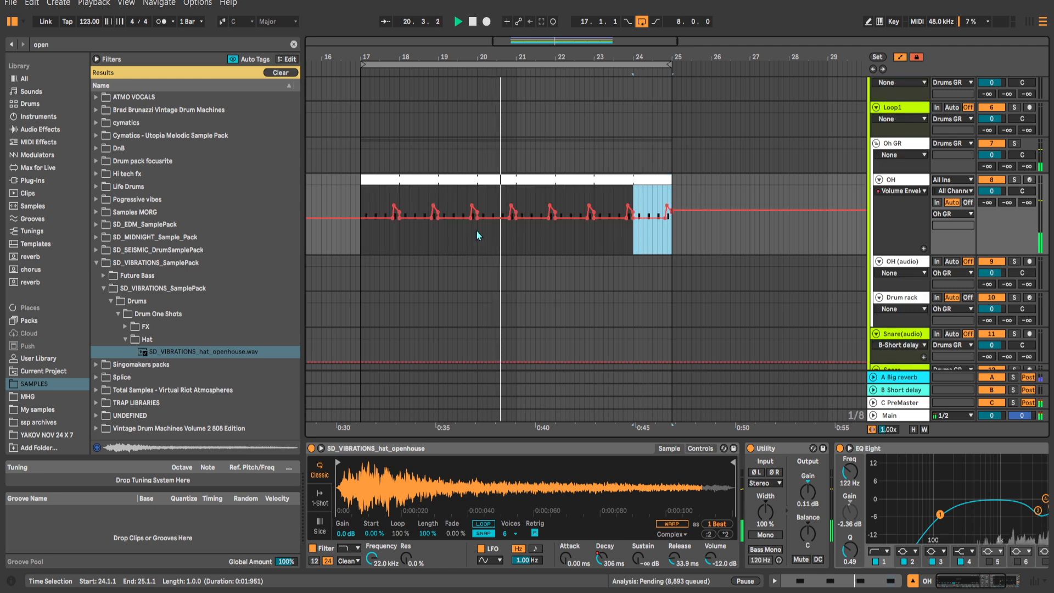
left_click(394, 238)
left_click_drag(361, 246, 396, 246)
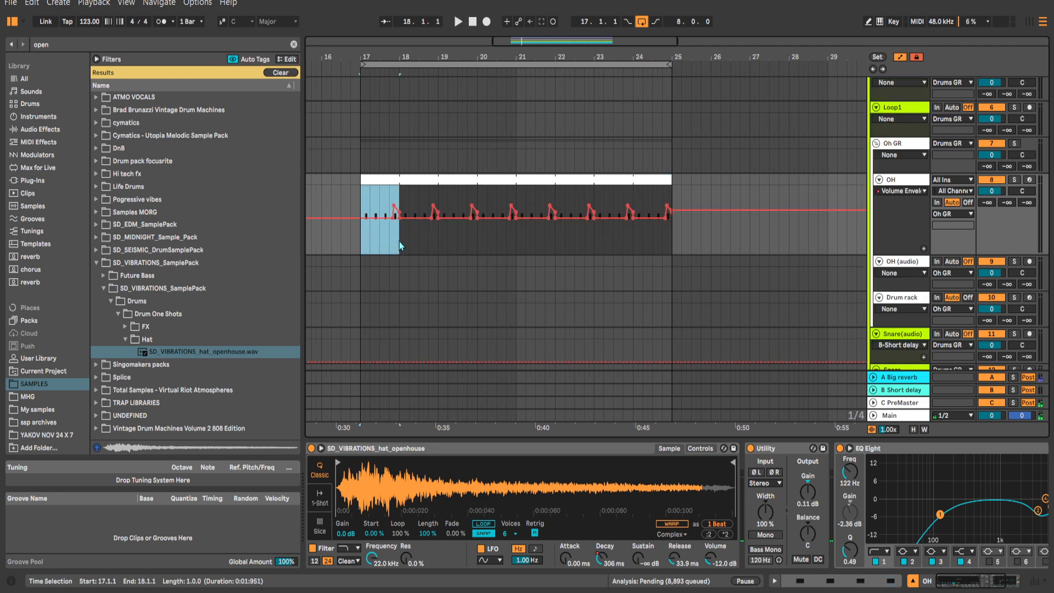
left_click(377, 205)
key("space")
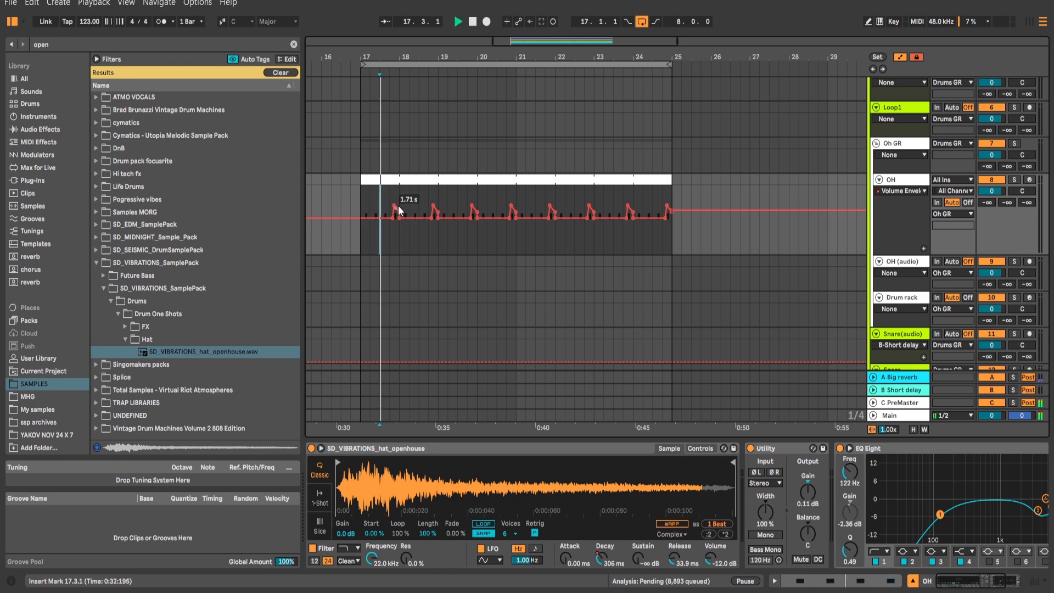
scroll(405, 218, "left", 1)
key("a")
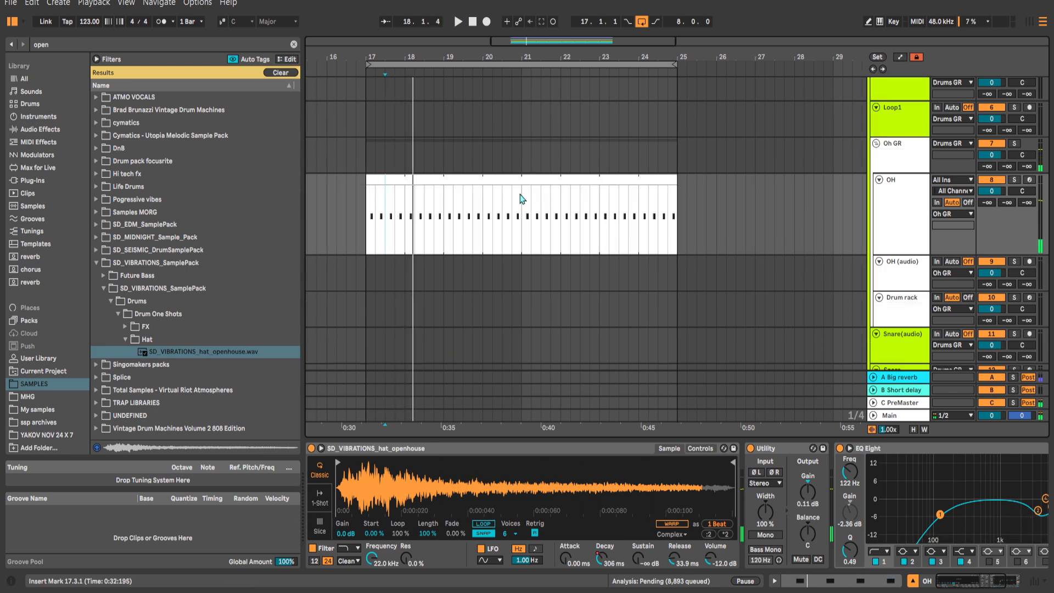
Play the OH pattern from bar 19, hide the automation and fit the track heights to the arrangement.
scroll(552, 185, "down", 2)
left_click(441, 201)
key("space")
key("a")
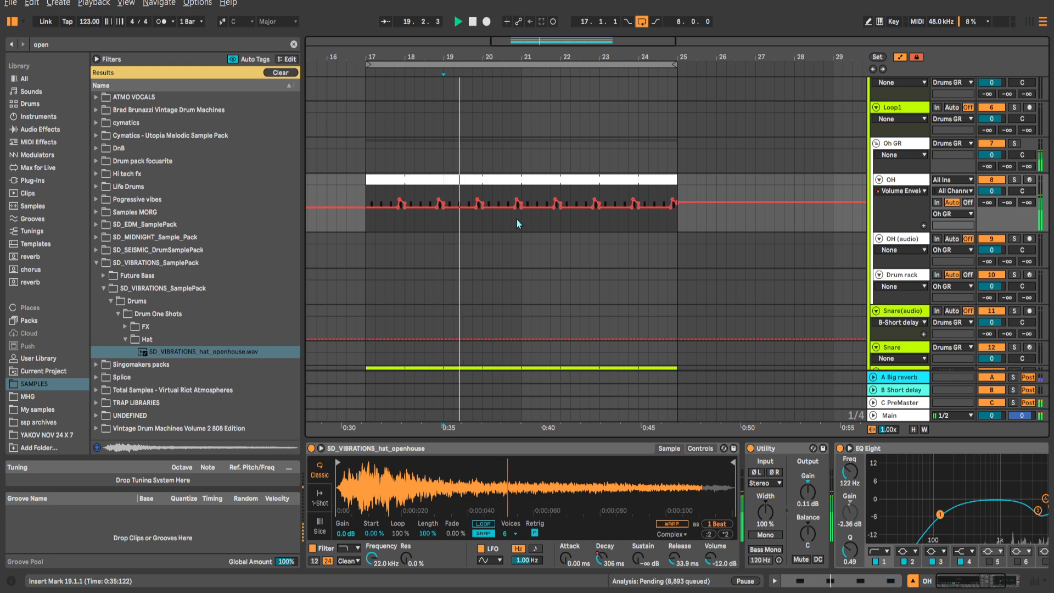
key("a")
key("h")
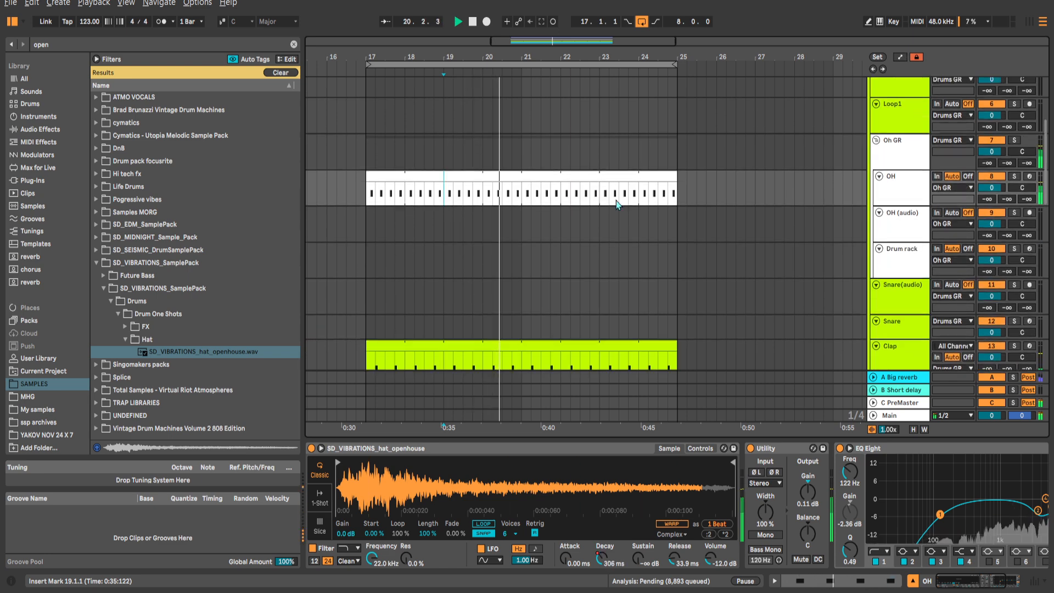
Search the SAMPLES folder for "hat loop" and preview the drum loops in SD_VIBRATIONS_SamplePack.
key("ctrl+f")
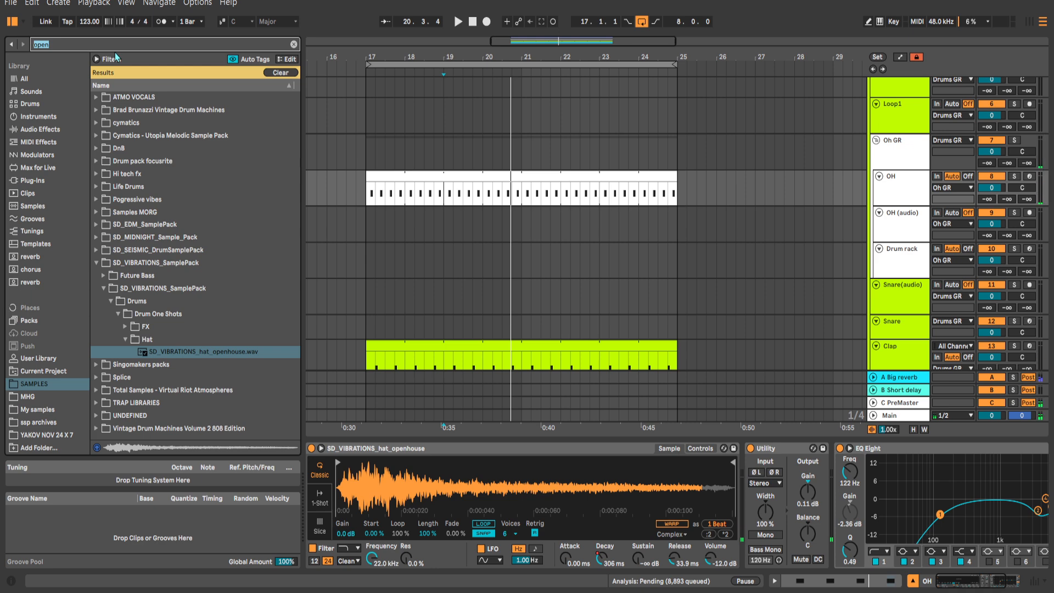
key("BackSpace")
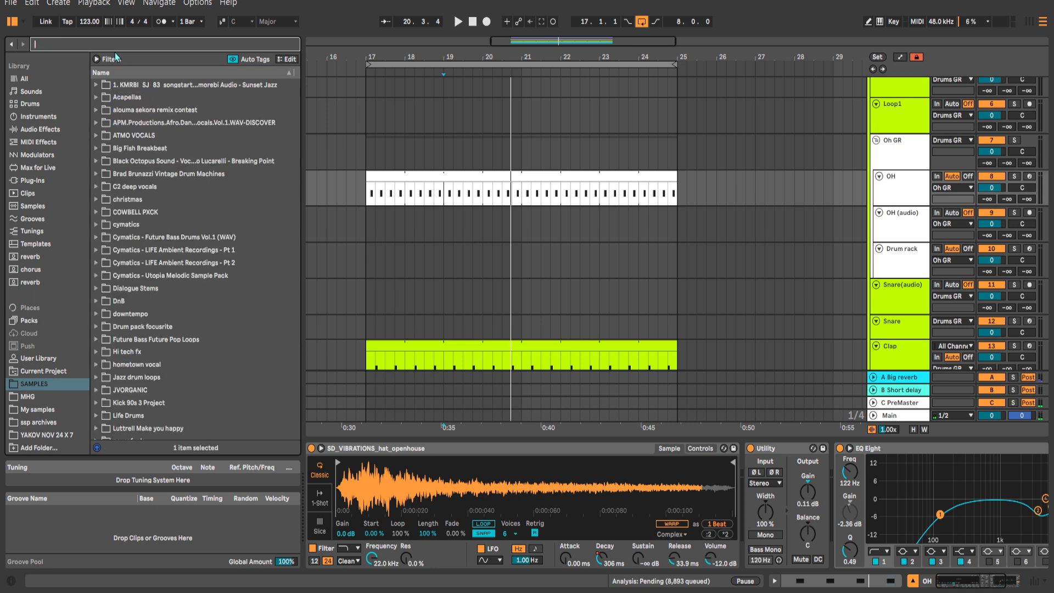
type("hat loop")
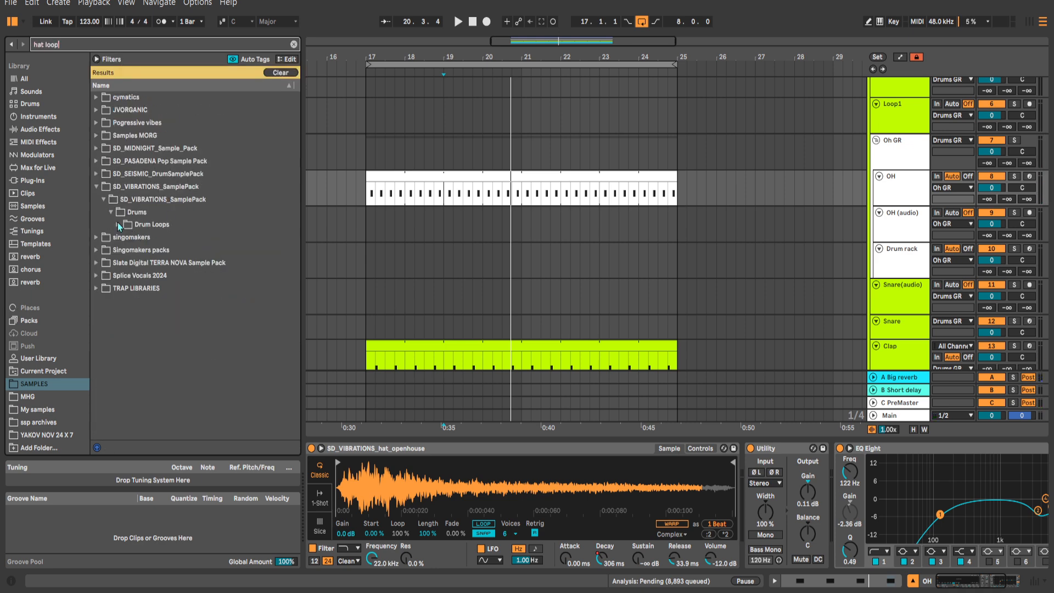
left_click(119, 225)
left_click(125, 237)
left_click(168, 250)
left_click(170, 262)
left_click(97, 188)
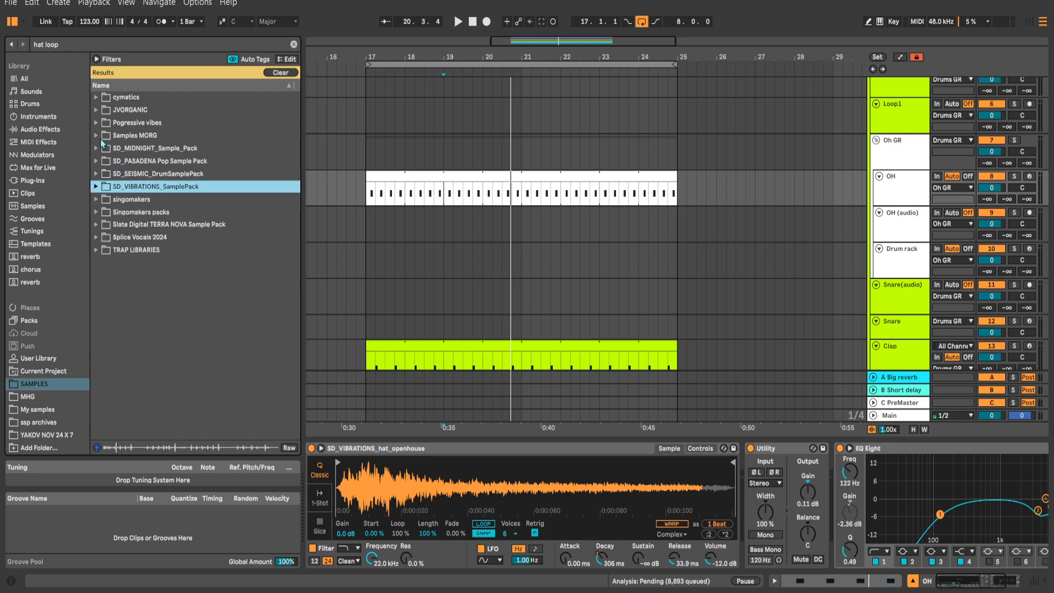
Browse the PML melodic techno pack's 02_Hat Loops folder and preview loops up to PML_DPV5_Hatloop_004_123BPM.wav.
left_click(97, 125)
left_click(104, 200)
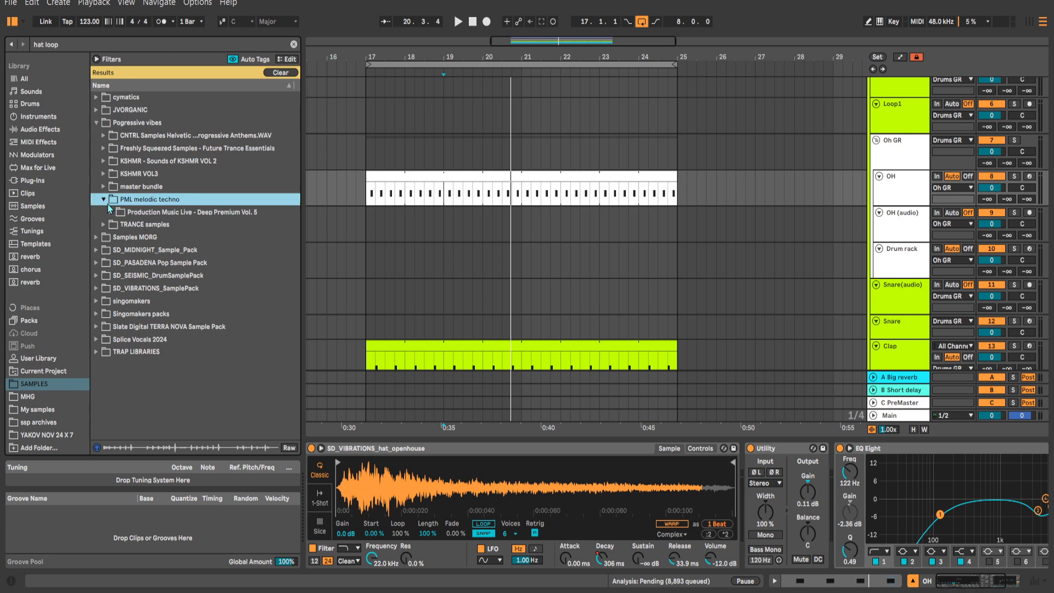
left_click(112, 213)
left_click(119, 225)
left_click(126, 238)
left_click(176, 263)
scroll(215, 257, "down", 1)
left_click(211, 266)
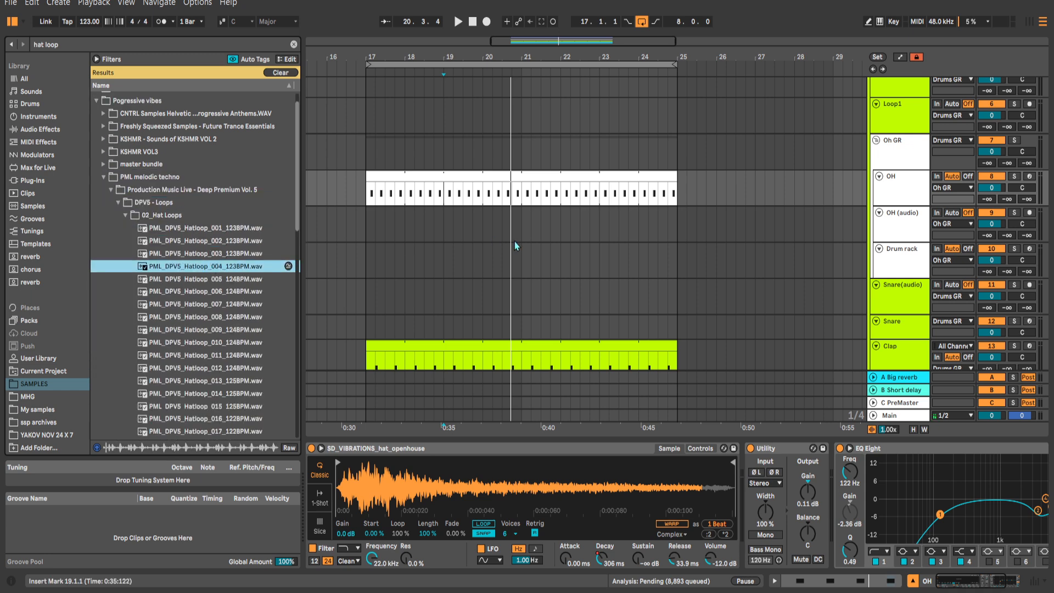
Place PML_DPV5_Hatloop_006_124BPM.wav at bar 17 on the OH (audio) track and play it.
scroll(516, 244, "left", 2)
left_click(246, 290)
scroll(244, 290, "down", 1)
left_click(241, 293)
left_click_drag(244, 269, 513, 226)
key("space")
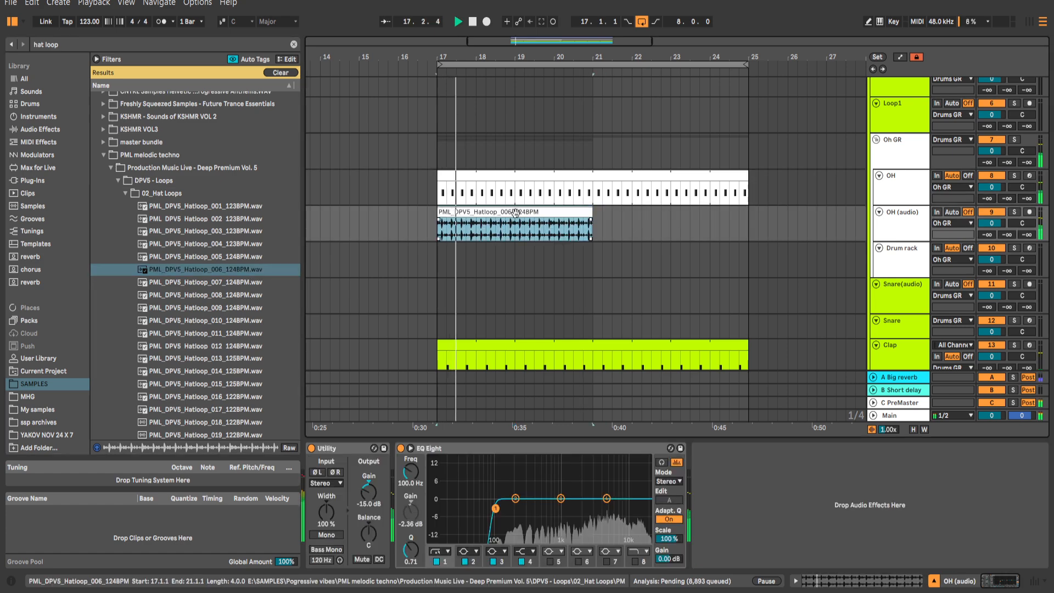
Quantize the hat loop clip's audio to the grid at 100% amount.
double_click(513, 227)
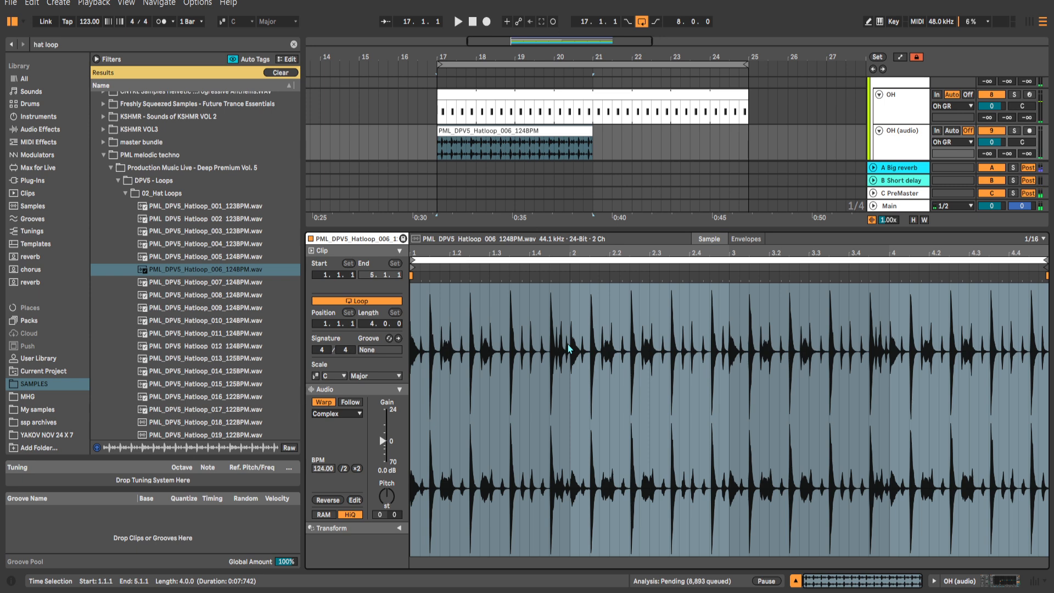
key("ctrl+shift+u")
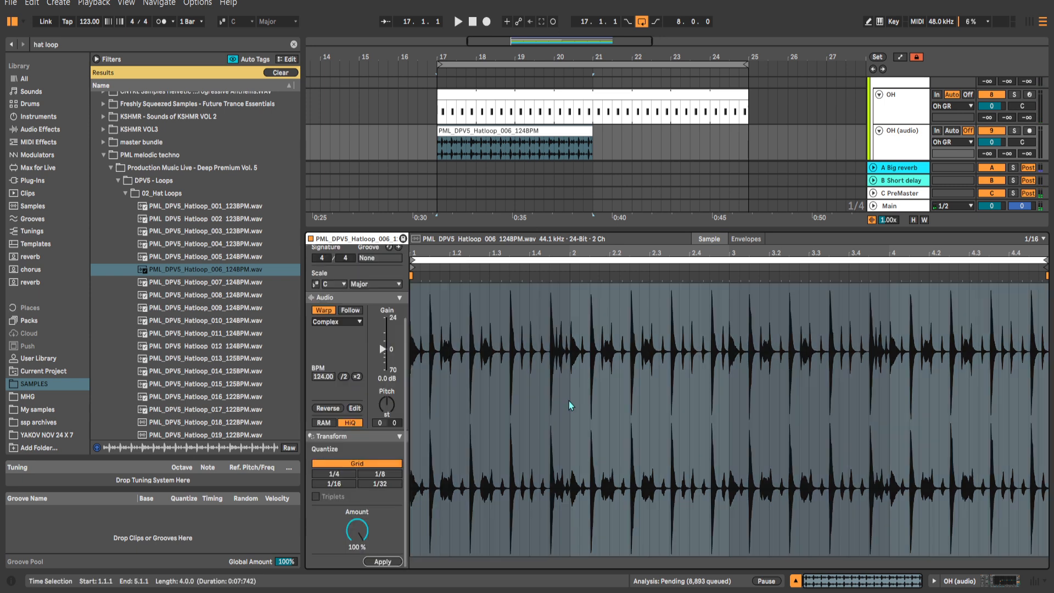
left_click(388, 565)
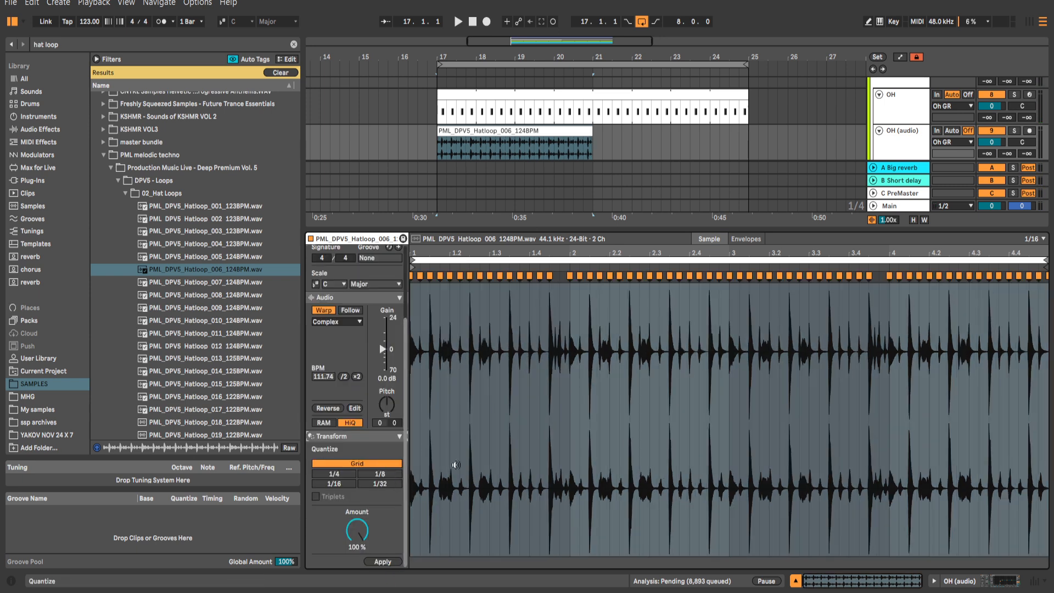
Play the arrangement with the quantized hat loop and solo the OH (audio) track.
key("space")
key("shift+Tab")
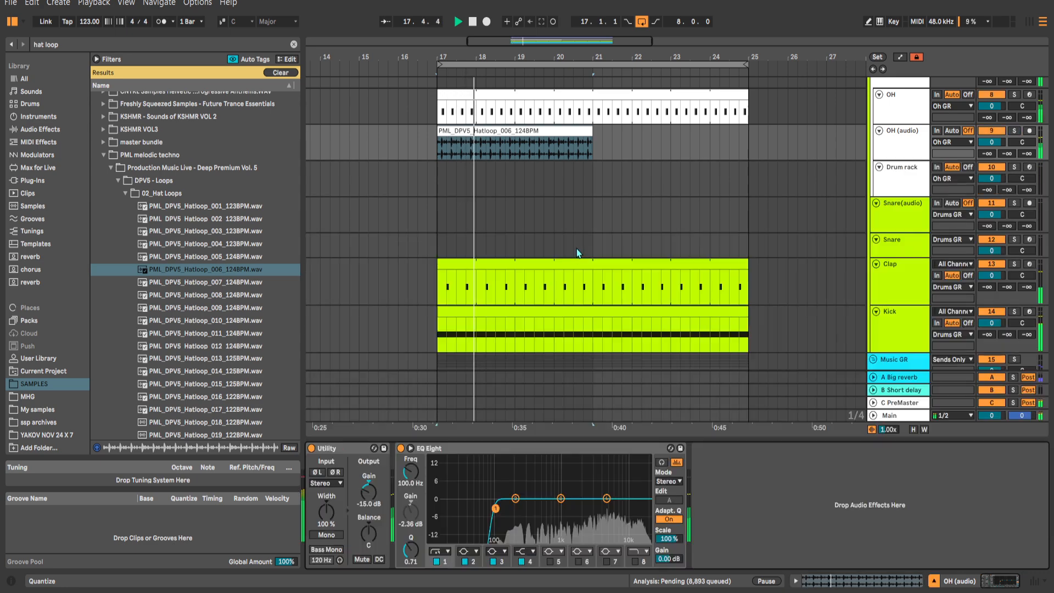
scroll(570, 236, "up", 1)
key("s")
scroll(587, 211, "up", 1)
key("space")
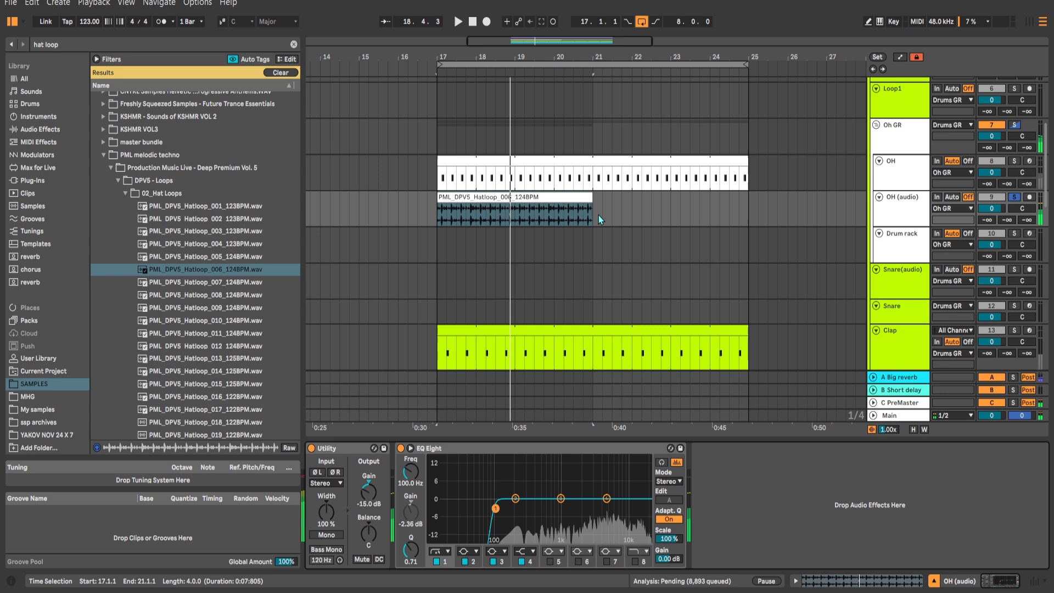
Split the hat loop clip at bar 19 and delete the remainder, keeping its first two bars.
left_click_drag(570, 215, 502, 215)
scroll(495, 216, "up", 2)
mouse_move(432, 215)
left_mouse_down()
mouse_move(458, 225)
mouse_move(452, 217)
left_mouse_up()
left_click(458, 236)
key("ctrl+e")
left_click(466, 208)
key("Delete")
left_click(419, 227)
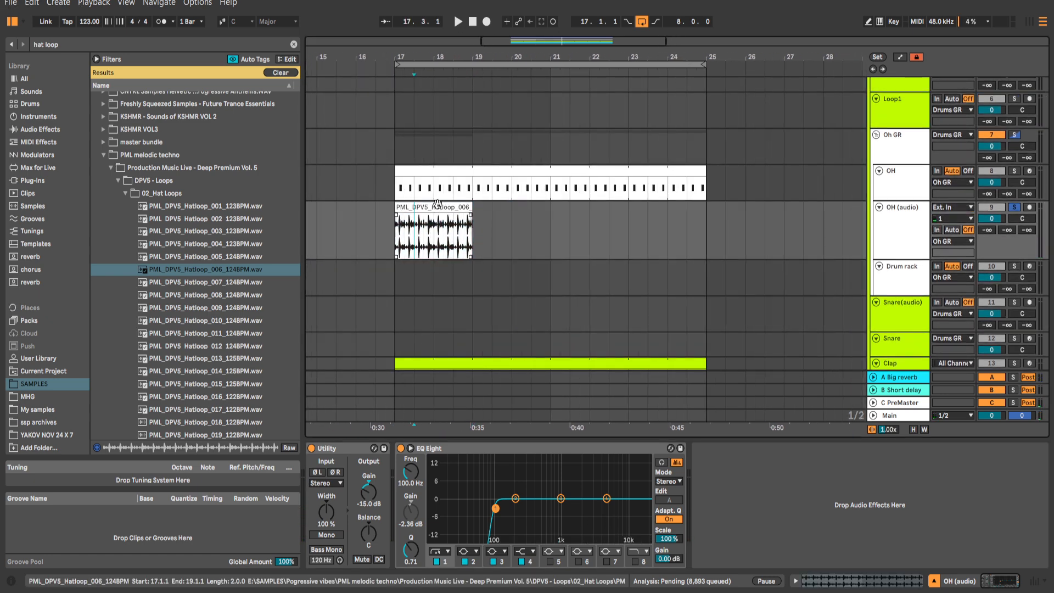
Duplicate the two-bar hat loop clip three times to reach bar 25 and play from bar 17.
left_click(439, 207)
key("ctrl+d")
key("ctrl+d")
key("ctrl+d")
scroll(503, 233, "down", 1)
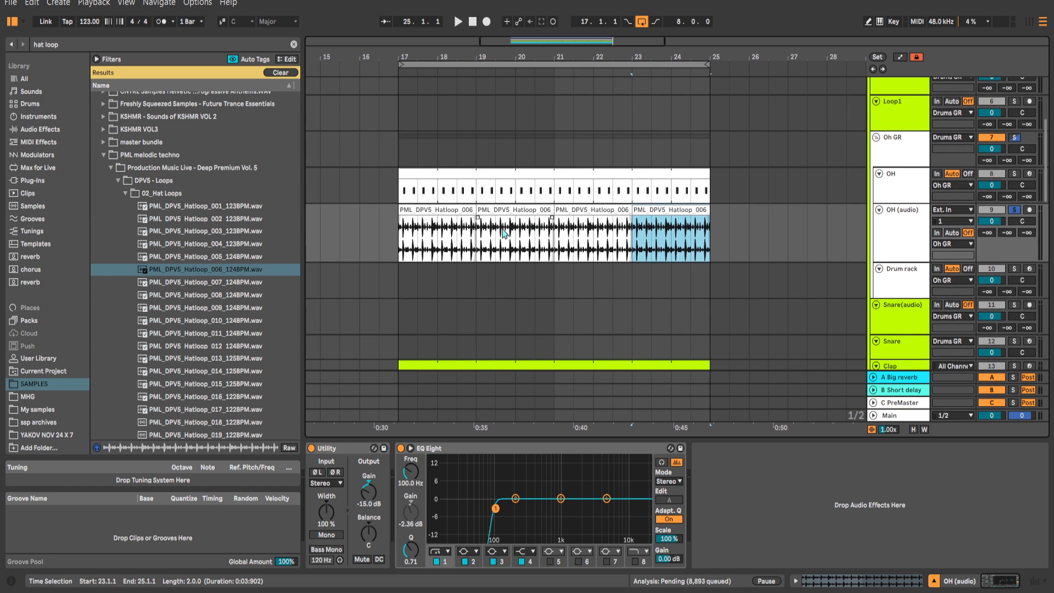
left_click(398, 240)
key("space")
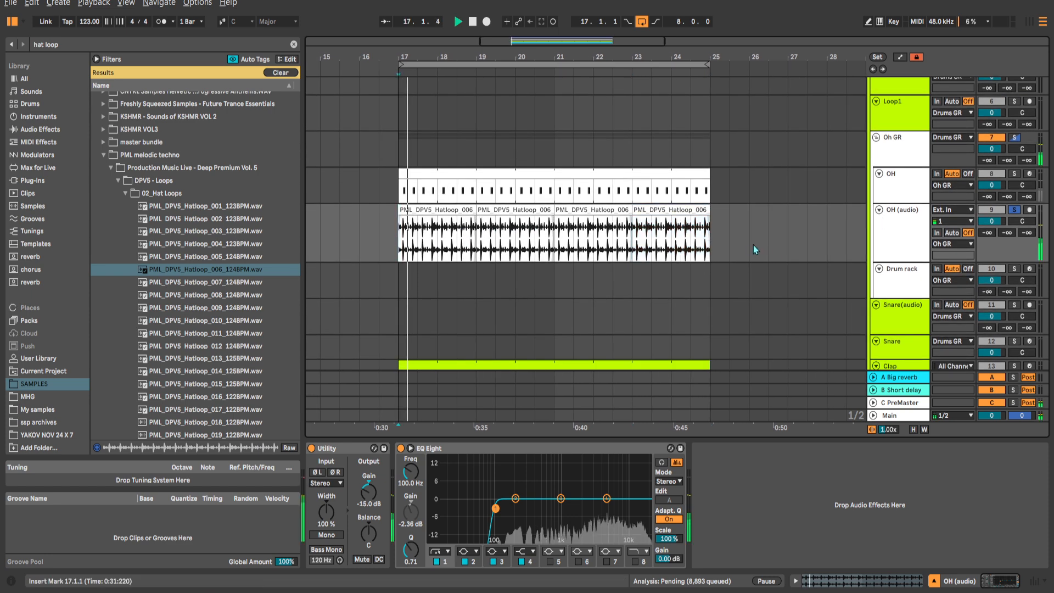
Rename the OH (audio) track to "Hat loop".
left_click(892, 236)
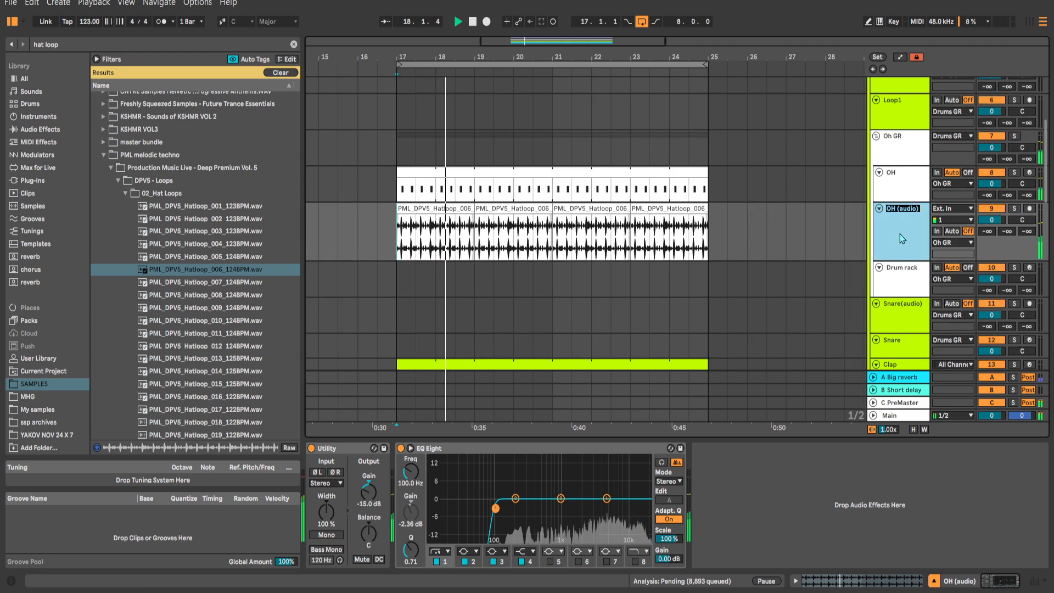
type("Hat loop")
key("Return")
Listen to the Hat loop track around bars 19 and 20.
left_click(486, 230)
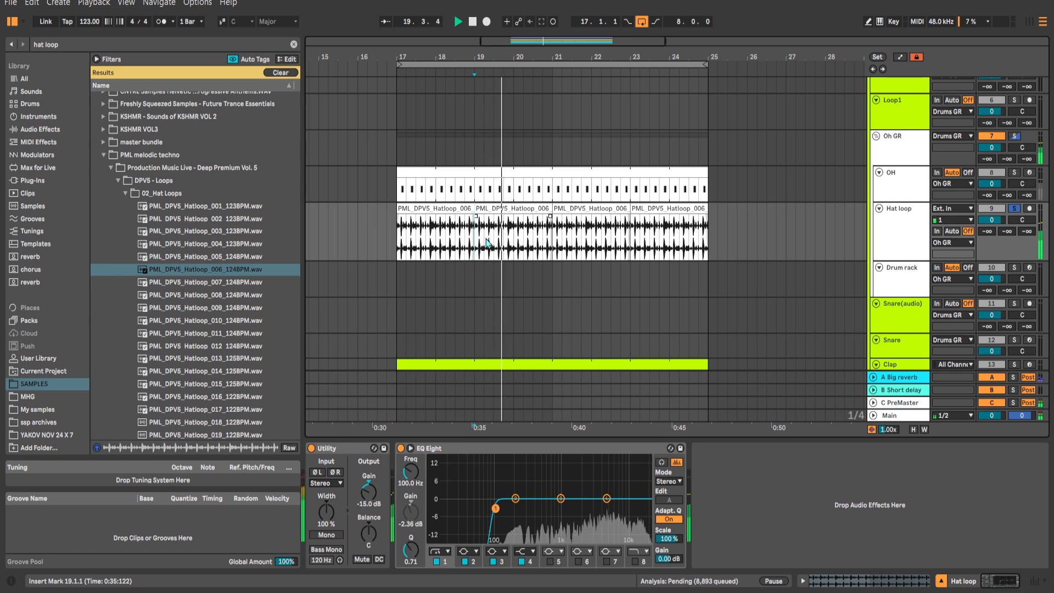
scroll(510, 237, "up", 4, "ctrl")
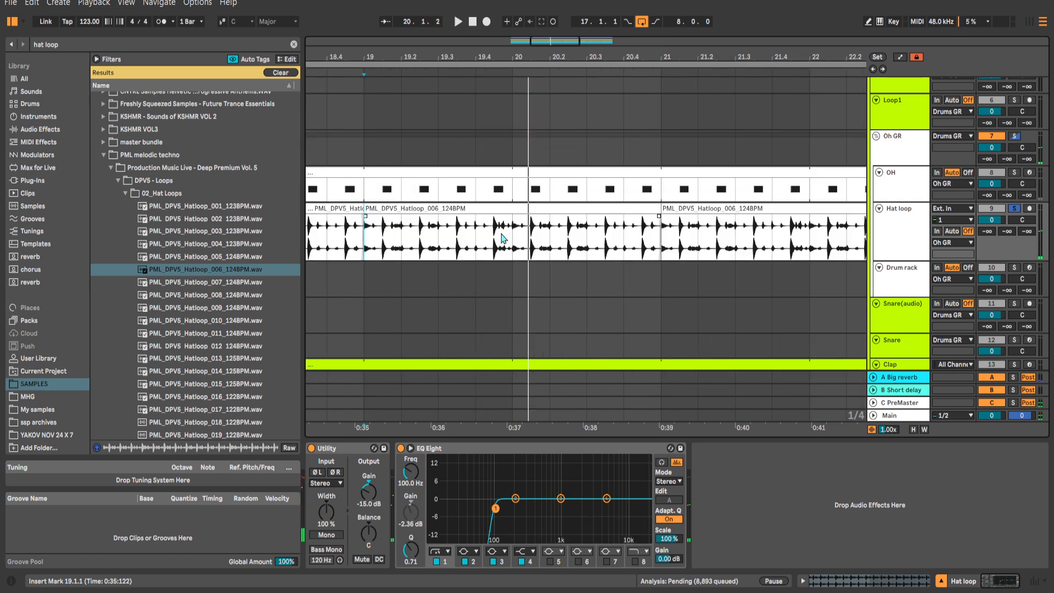
left_click(498, 238)
key("space")
scroll(496, 237, "down", 4, "ctrl")
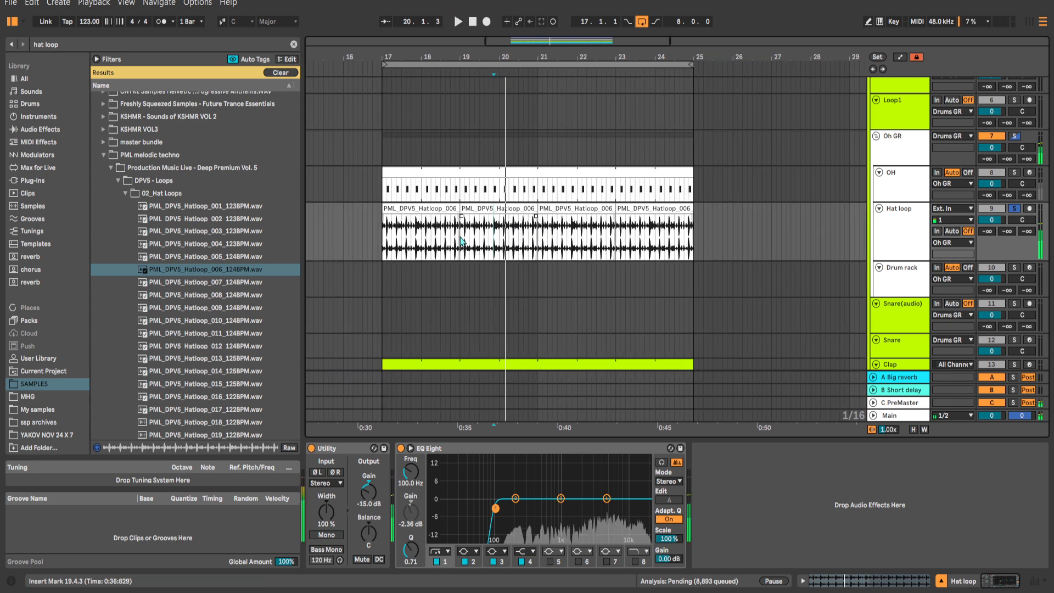
scroll(463, 237, "up", 4, "ctrl")
key("space")
Duplicate the first half bar of the hat loop three times to fill bars 17 and 18, and play it.
left_click_drag(443, 236, 759, 259)
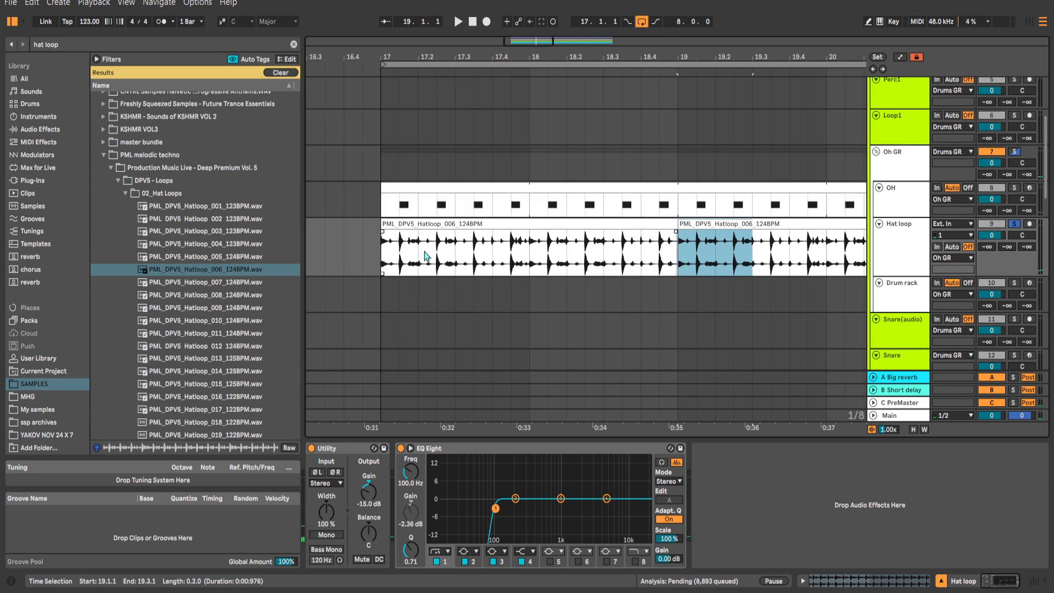
left_click_drag(454, 252, 384, 252)
key("ctrl+d")
key("ctrl+d")
key("ctrl+d")
left_click(399, 226)
key("space")
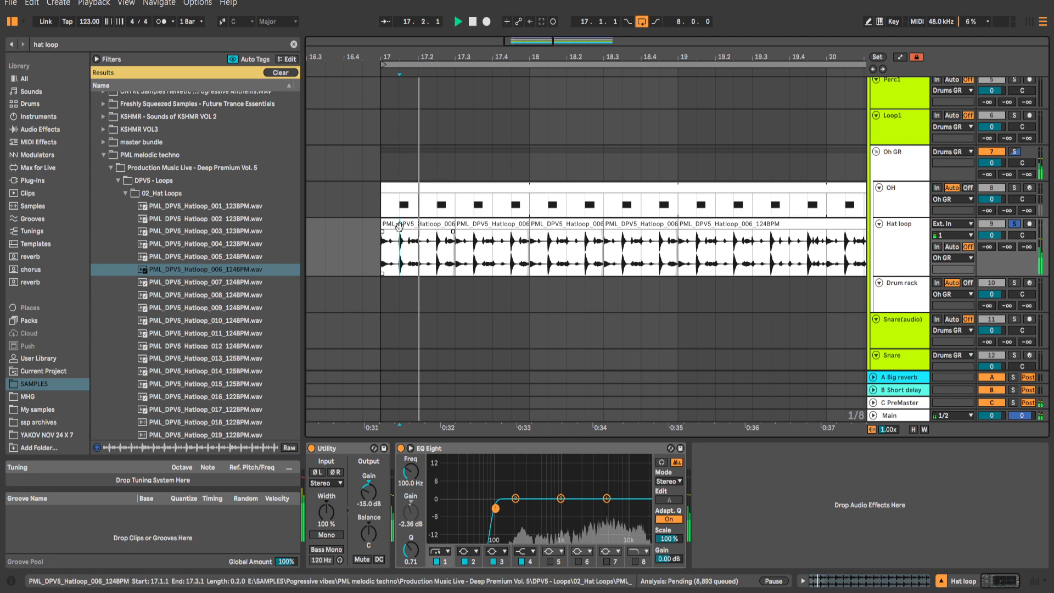
Duplicate the half-bar hat loop clips across the remaining bars up to bar 25.
left_click(398, 226)
key("ctrl+l")
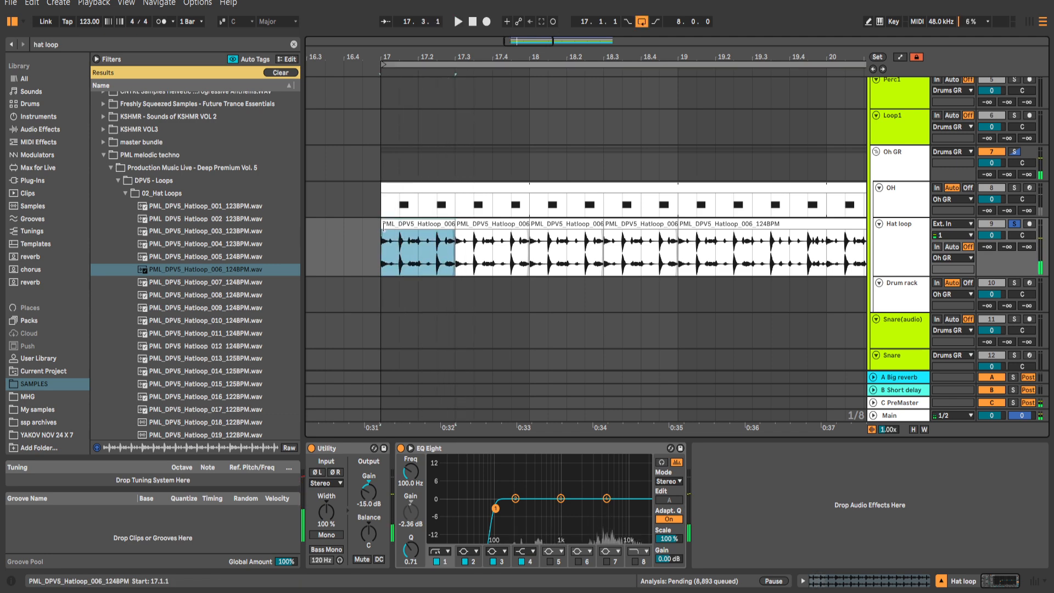
key("ctrl+d")
key("ctrl+d")
key("ctrl+d")
left_click(397, 225, "shift")
scroll(399, 225, "down", 5)
key("ctrl+d")
key("ctrl+d")
key("ctrl+d")
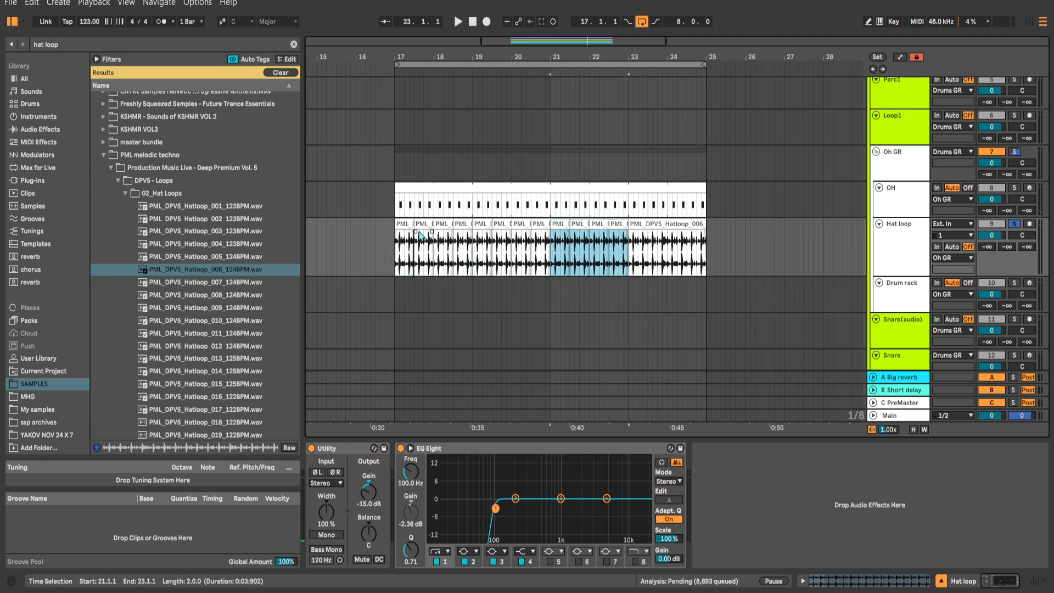
Unsolo the Hat loop track during playback and set its Utility gain to -14.2 dB.
left_click(425, 241)
key("space")
key("s")
left_click_drag(558, 259, 531, 253)
left_click(1014, 219)
left_click_drag(368, 492, 368, 487)
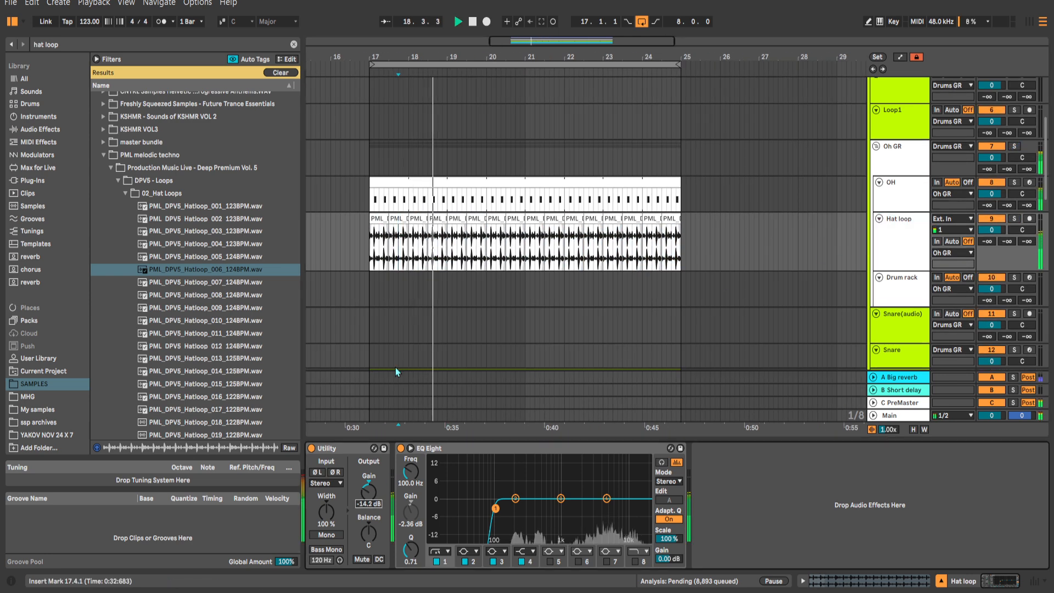
Solo the Hat loop track, keep only its first beat, delete the audio from 17.2 to 17.4, and play it.
scroll(374, 246, "up", 5)
left_click(356, 255)
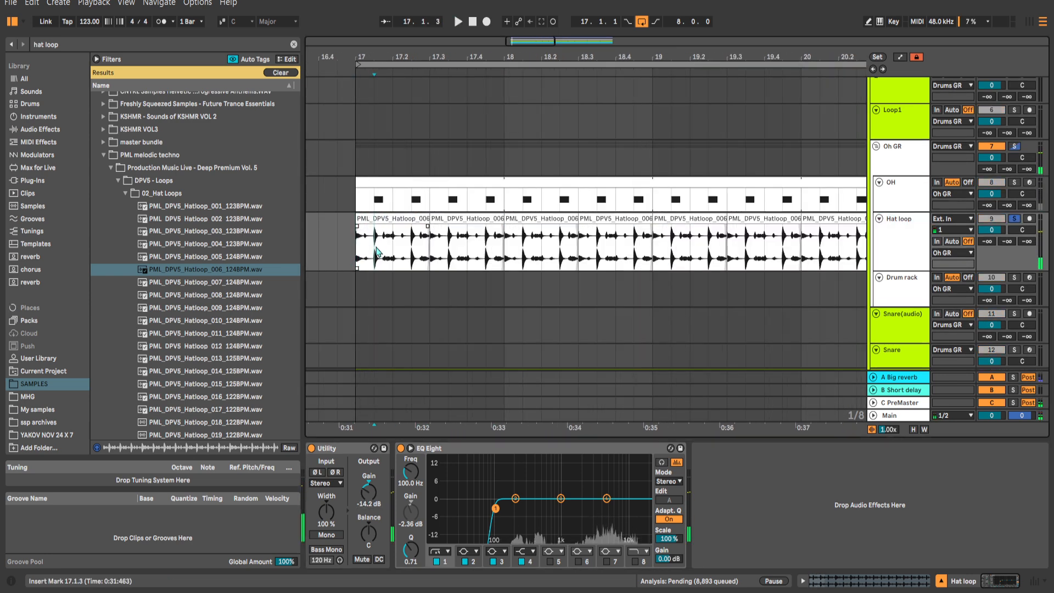
left_click(395, 245)
key("space")
left_click_drag(428, 219, 374, 218)
key("space")
left_click(430, 250)
key("ctrl+e")
left_click(420, 218)
key("Delete")
key("space")
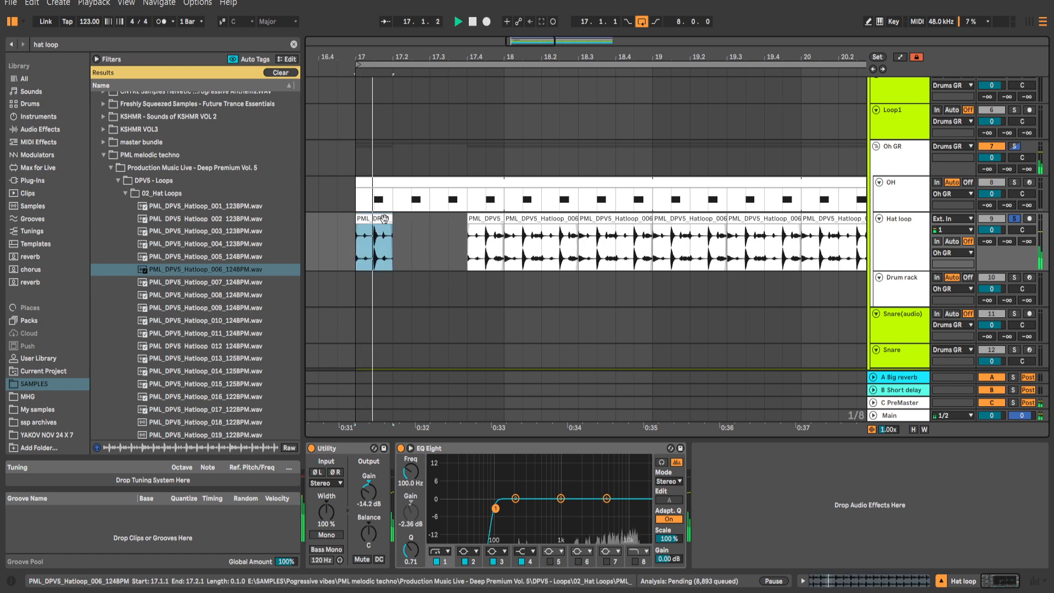
Duplicate the one-beat hat loop clips across the Hat loop track up to bar 25 and delete the excess beyond bar 25.
key("ctrl+d")
key("ctrl+d")
key("ctrl+d")
key("ctrl+d")
left_click(373, 219, "shift")
scroll(373, 219, "down", 5)
key("ctrl+d")
key("ctrl+d")
key("ctrl+d")
key("ctrl+d")
key("ctrl+d")
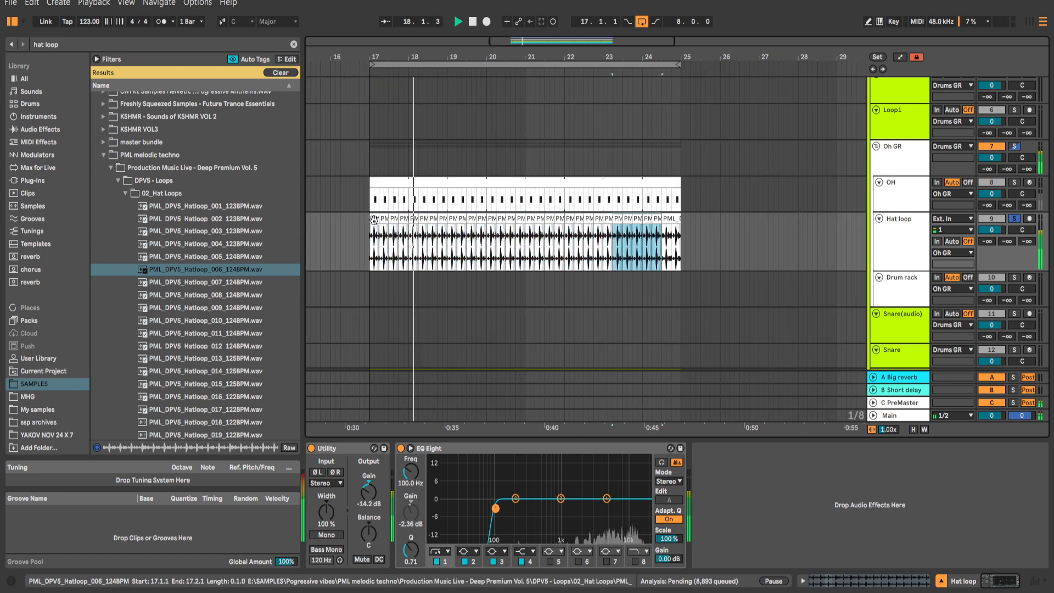
key("ctrl+d")
left_click_drag(714, 249, 684, 255)
key("Delete")
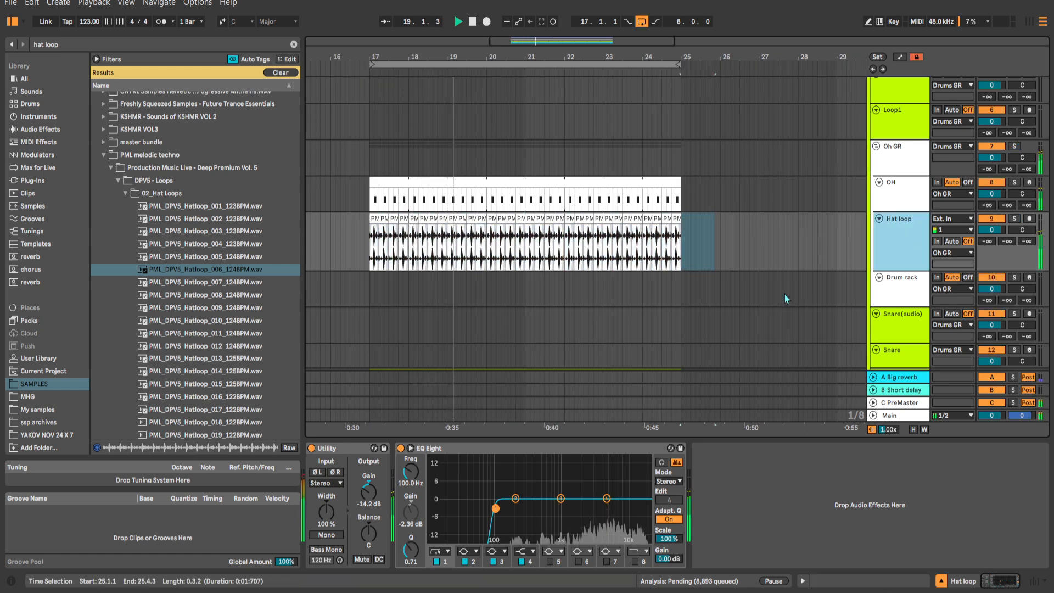
Set the Hat loop's EQ Eight band 1 low cut to 202 Hz with Q 0.27 and dip band 3 near 5 kHz.
left_click_drag(495, 508, 510, 517)
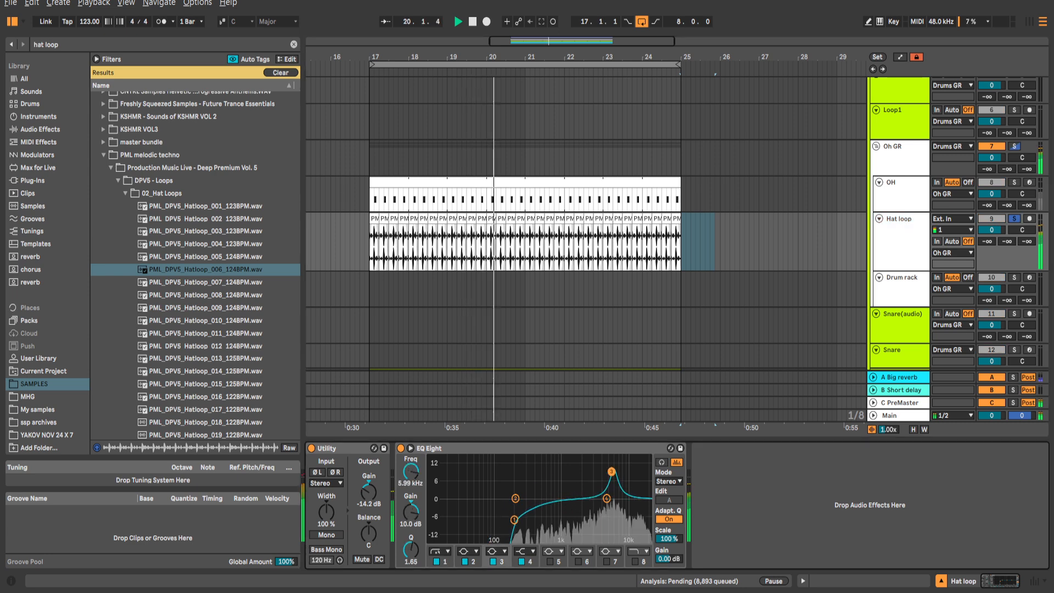
left_click(514, 520)
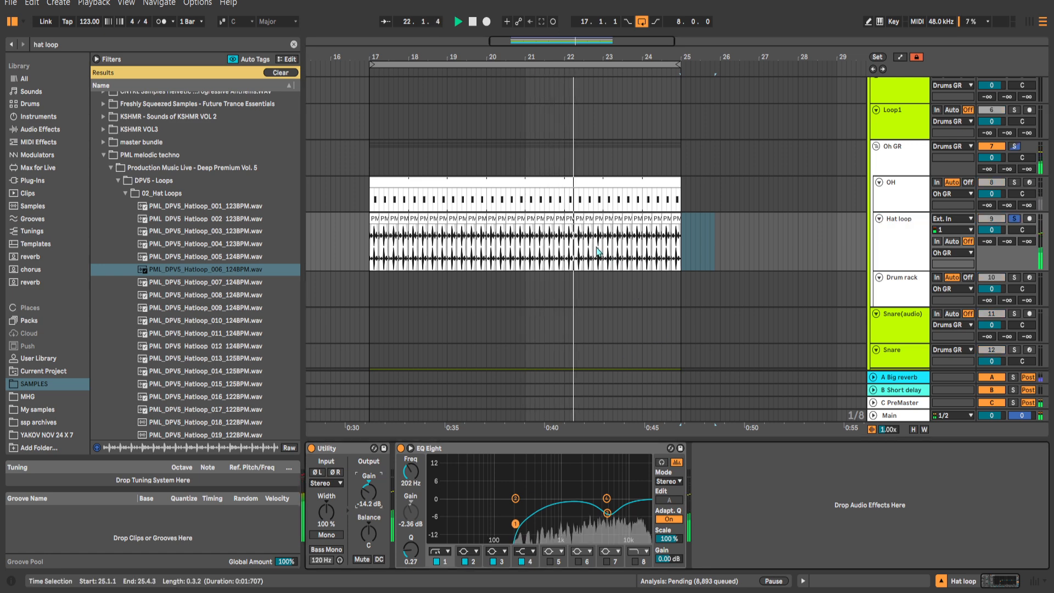
scroll(592, 220, "up", 5)
scroll(584, 220, "down", 5)
Select all hat loop clips from bar 17 to 25, change their warp mode, and play them.
left_click(667, 219)
double_click(363, 218, "shift")
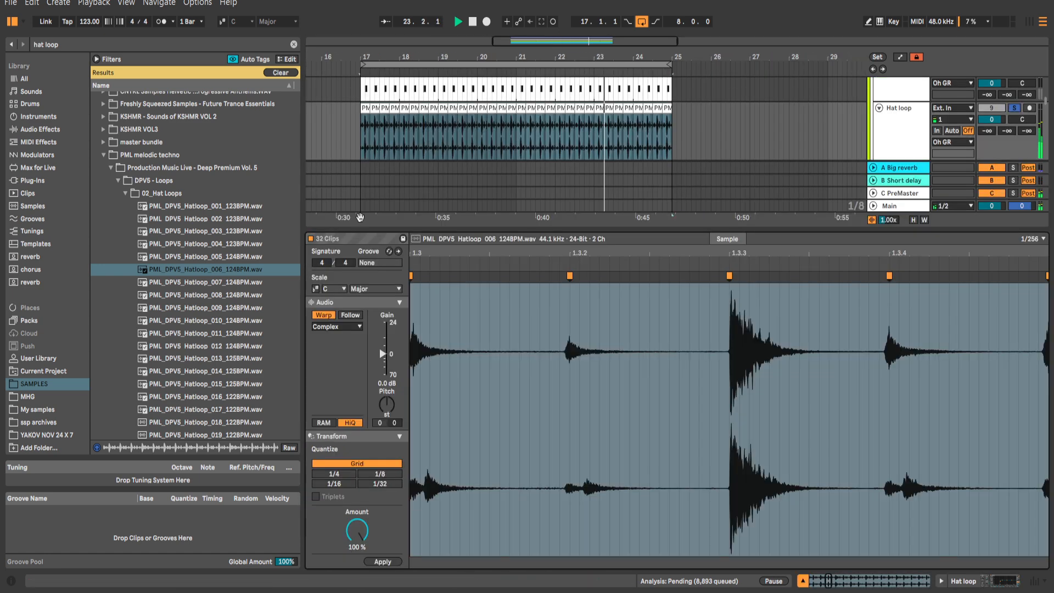
left_click(340, 327)
left_click(338, 390)
key("shift+Tab")
key("space")
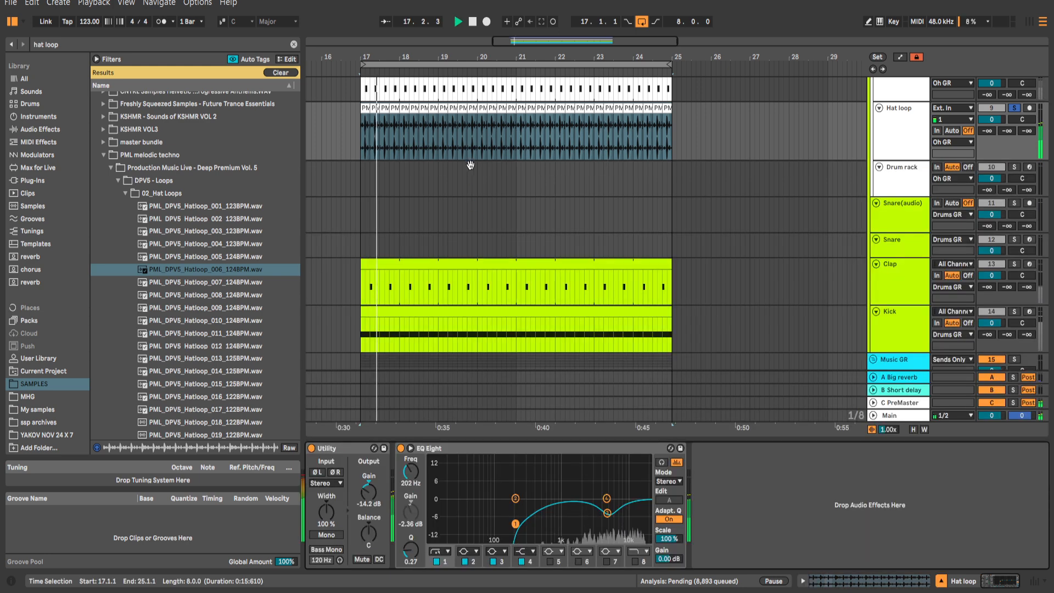
left_click_drag(470, 168, 479, 196)
Stop playback, delete all clips from the Hat loop track, and unsolo it.
key("space")
left_click_drag(686, 178, 365, 179)
key("Delete")
key("s")
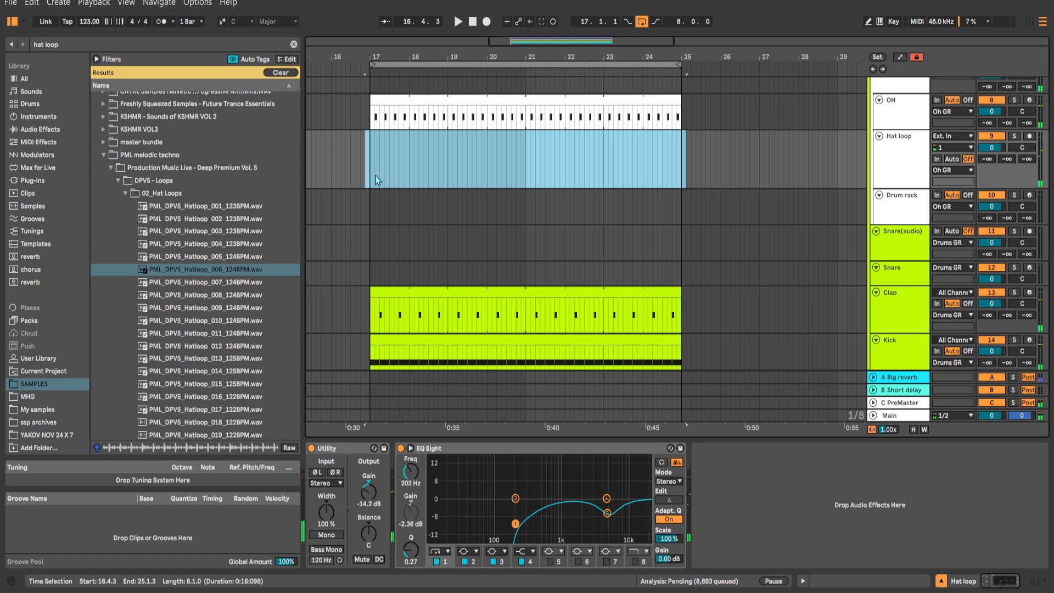
Audition other hat loops in the 02_Hat Loops folder and place PML_DPV5_Hatloop_018_122BPM.wav on the Hat loop track at bar 17.
left_click(383, 180)
scroll(239, 265, "down", 2)
scroll(240, 285, "up", 2)
left_click(239, 295)
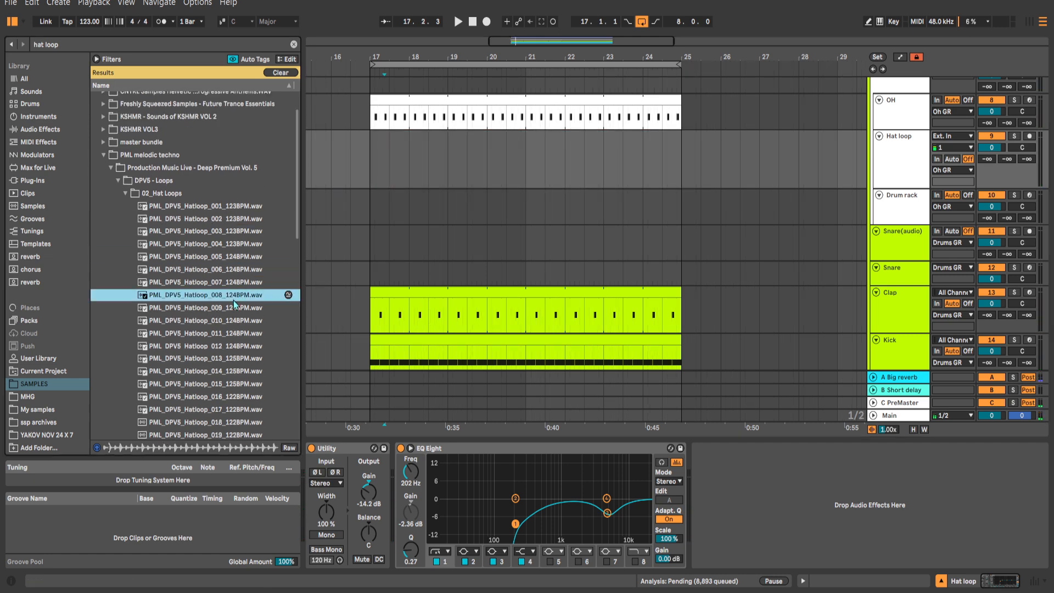
scroll(235, 303, "down", 1)
left_click(234, 313)
scroll(241, 310, "down", 2)
scroll(237, 313, "down", 1)
left_click(238, 312)
scroll(236, 310, "down", 1)
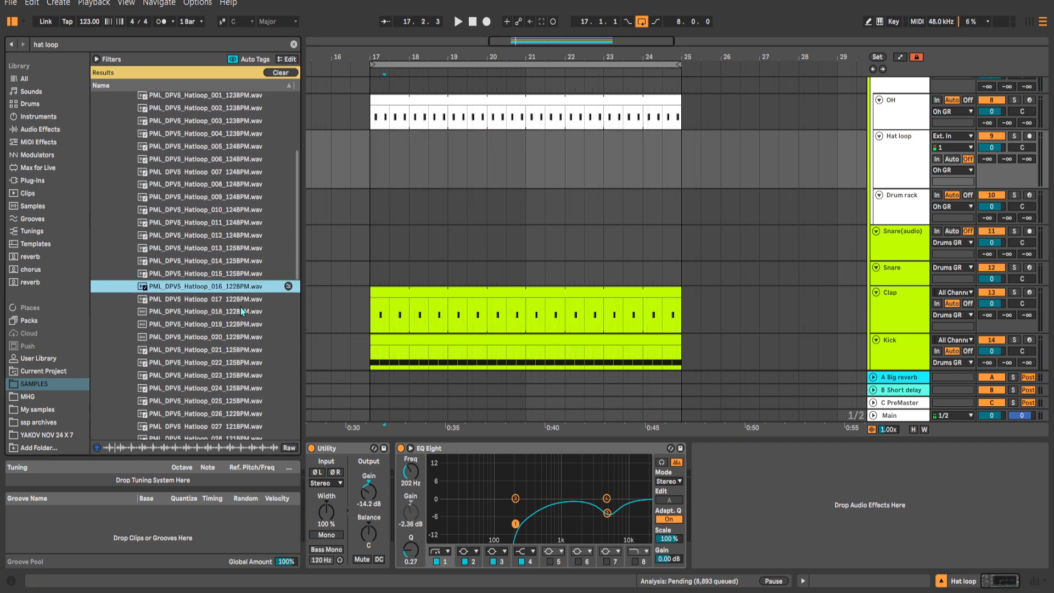
left_click(241, 309)
scroll(245, 310, "down", 2)
left_click_drag(245, 293, 370, 169)
Play the new hat loop and quantize its audio to the grid at 100 %.
key("space")
double_click(394, 137)
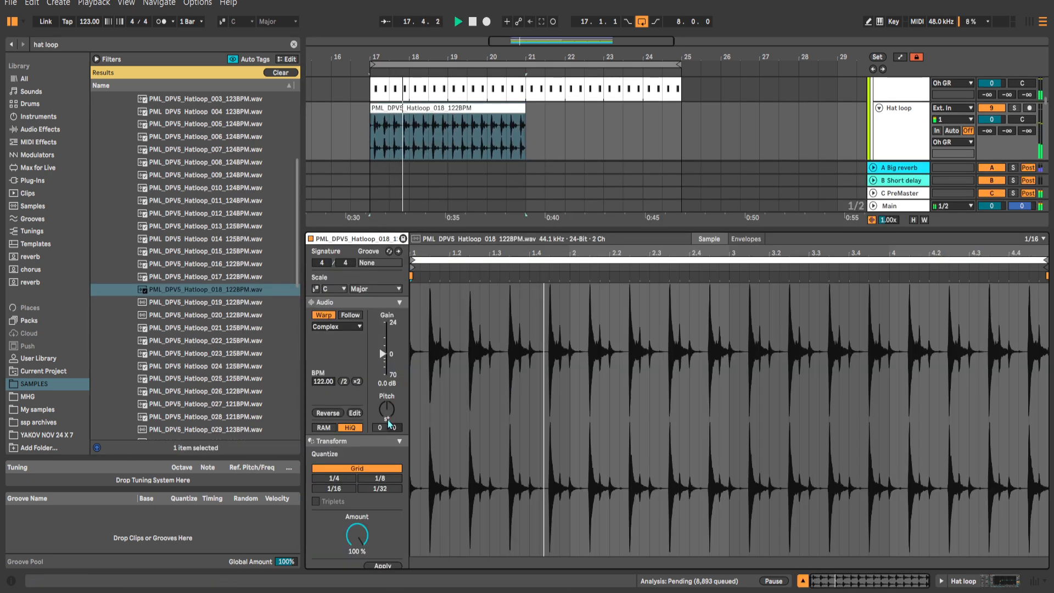
left_click(385, 565)
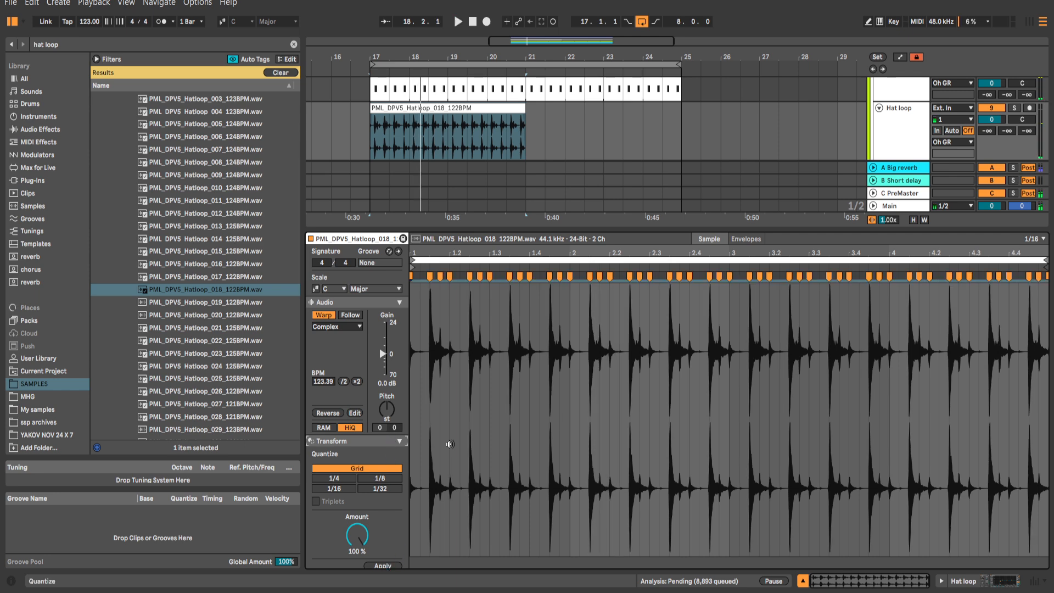
Set the hat loop clip's warp mode to Beats with transient looping off and the transient envelope at 21.
left_click(343, 327)
left_click(330, 341)
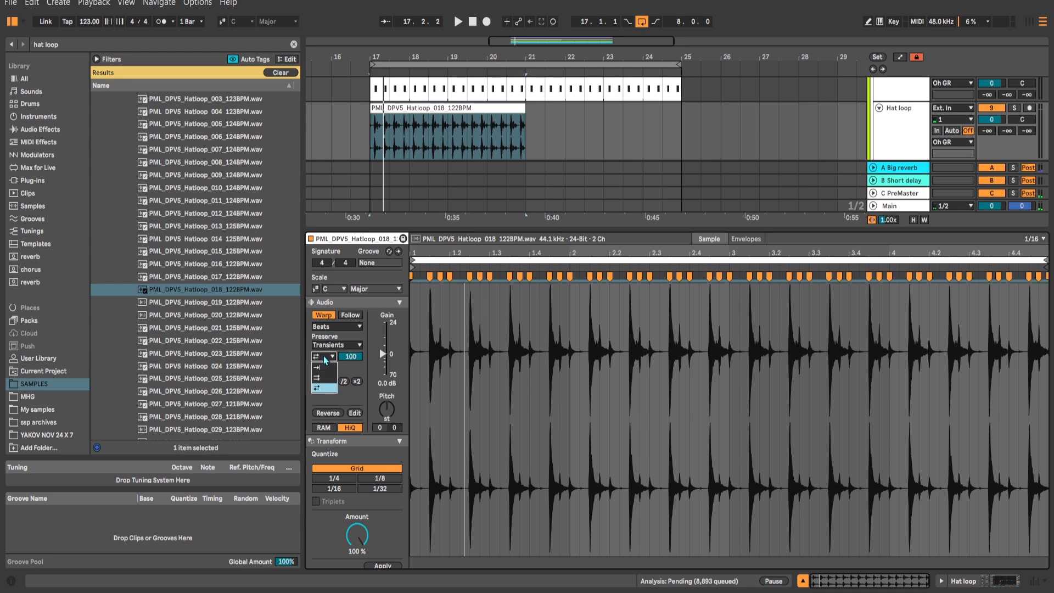
key("space")
left_click_drag(350, 356, 350, 396)
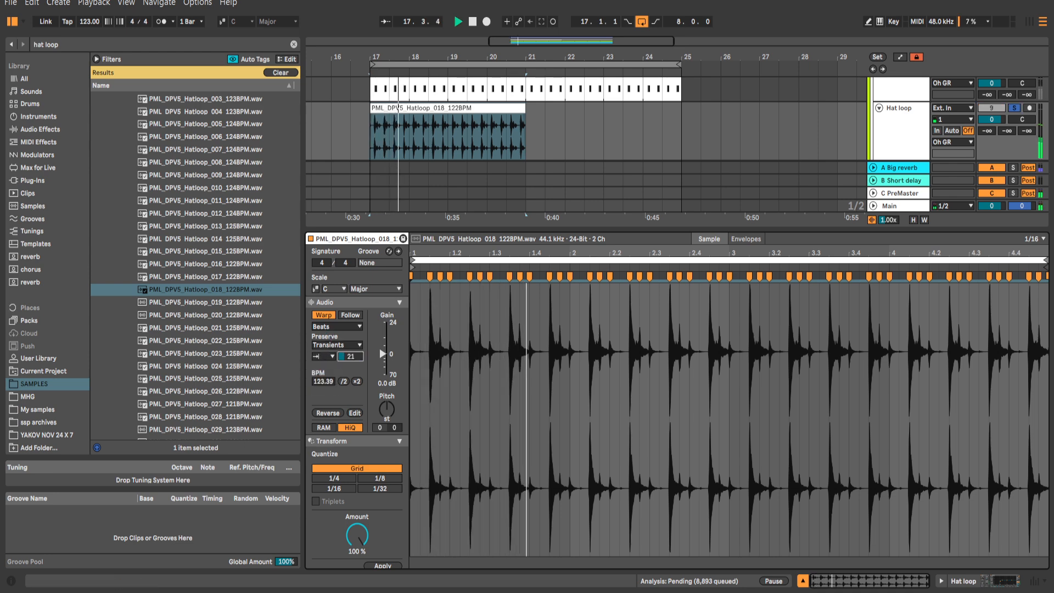
key("shift+Tab")
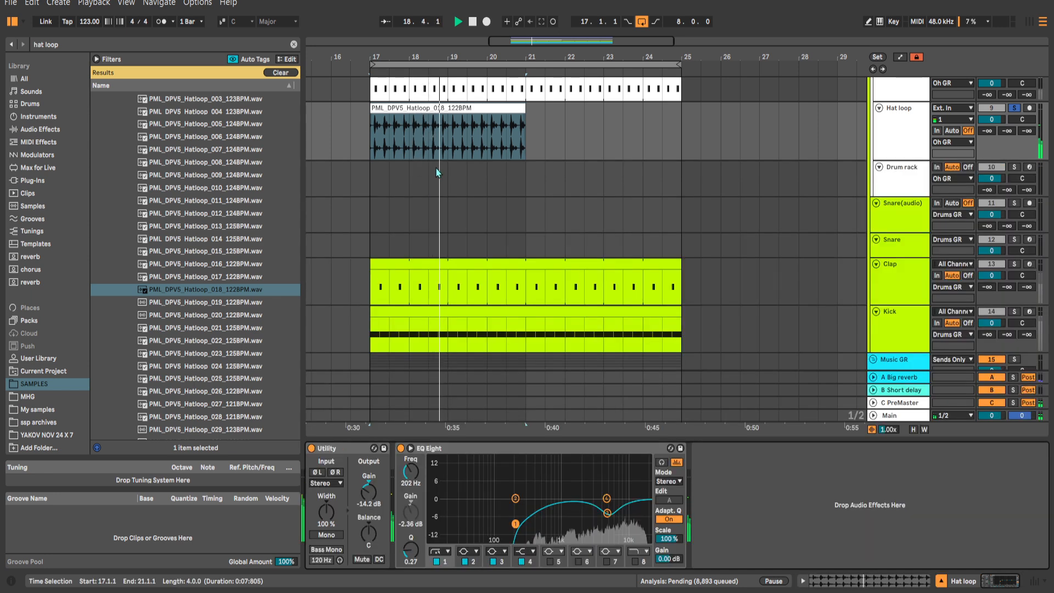
Unsolo the Hat loop track and duplicate its four-bar clip to fill up to bar 25.
key("s")
scroll(478, 156, "up", 1)
left_click(497, 139)
key("ctrl+d")
Set the Hat loop track's Utility gain to -13.3 dB and its balance to 6R, soloing it to check.
left_click(905, 155)
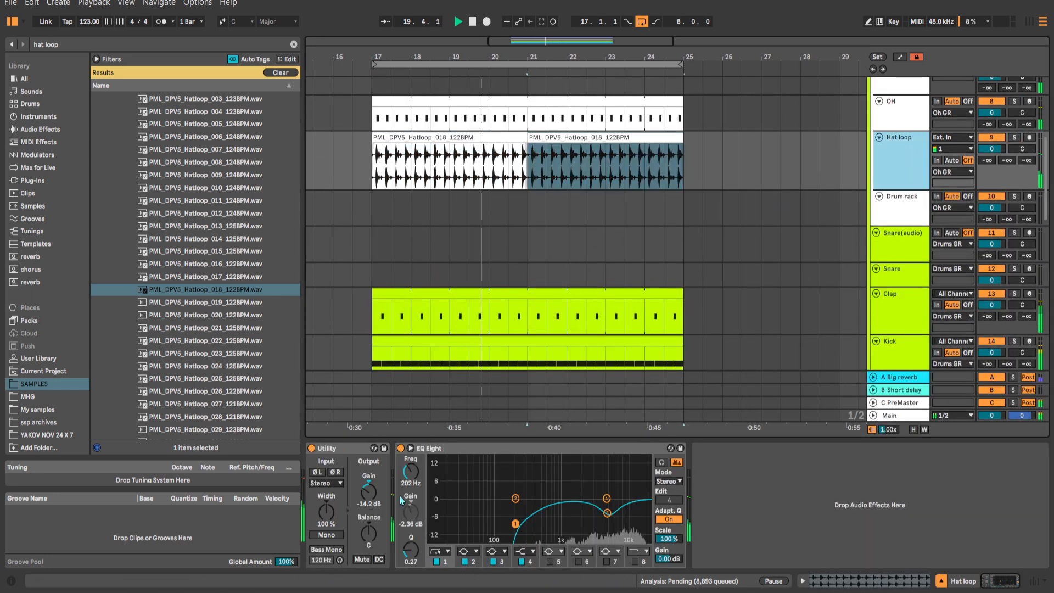
left_click_drag(368, 492, 368, 487)
left_click_drag(585, 256, 623, 342)
left_click(876, 250)
key("s")
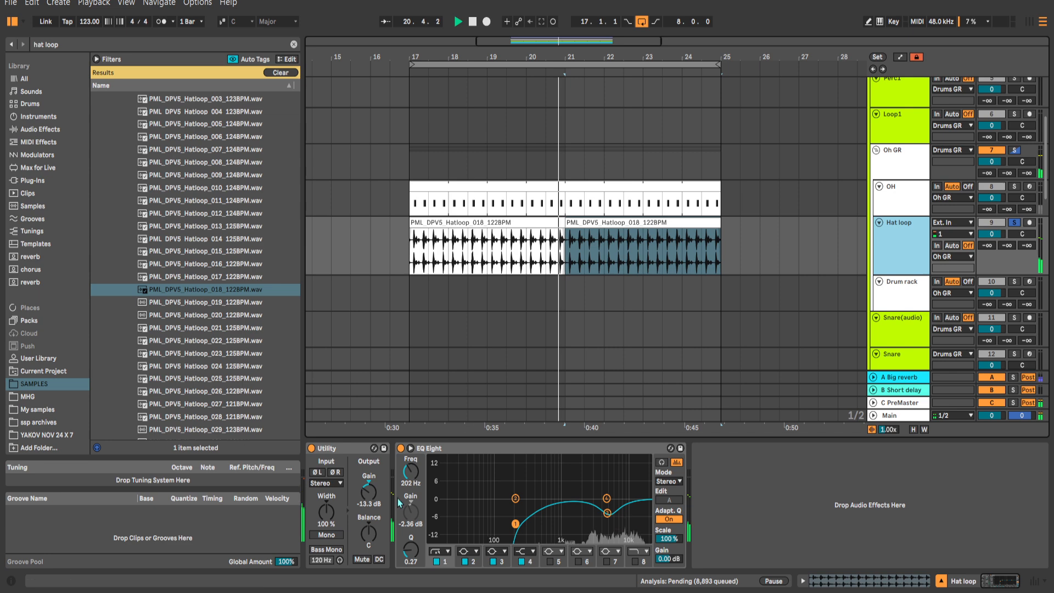
left_click_drag(368, 532, 368, 530)
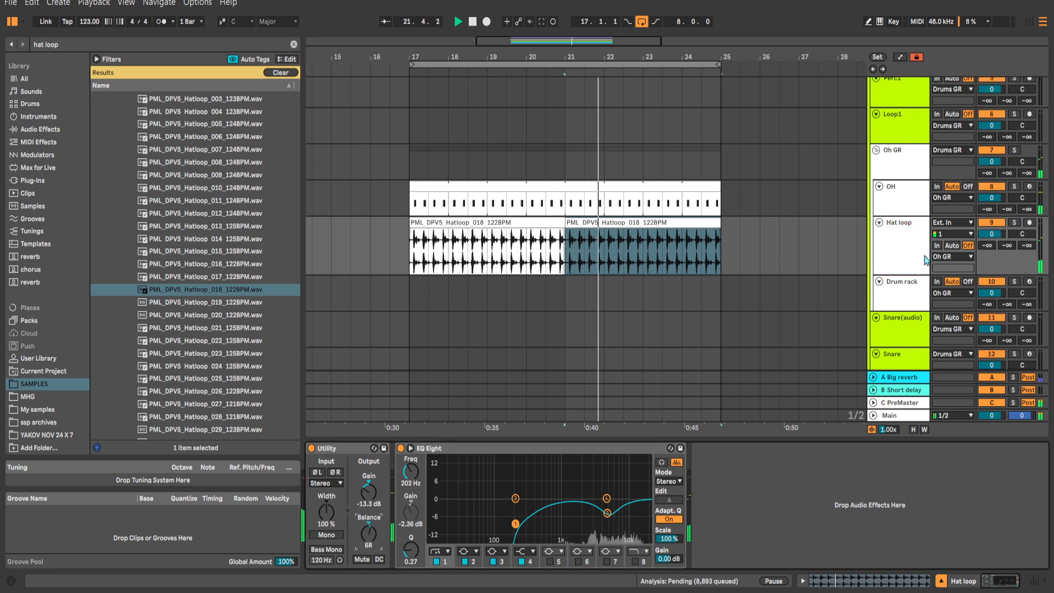
Reduce the Hat loop track's height and leave it unsoloed in the full mix.
left_click(903, 247)
key("alt+minus")
key("alt+minus")
key("s")
left_click_drag(792, 216, 783, 245)
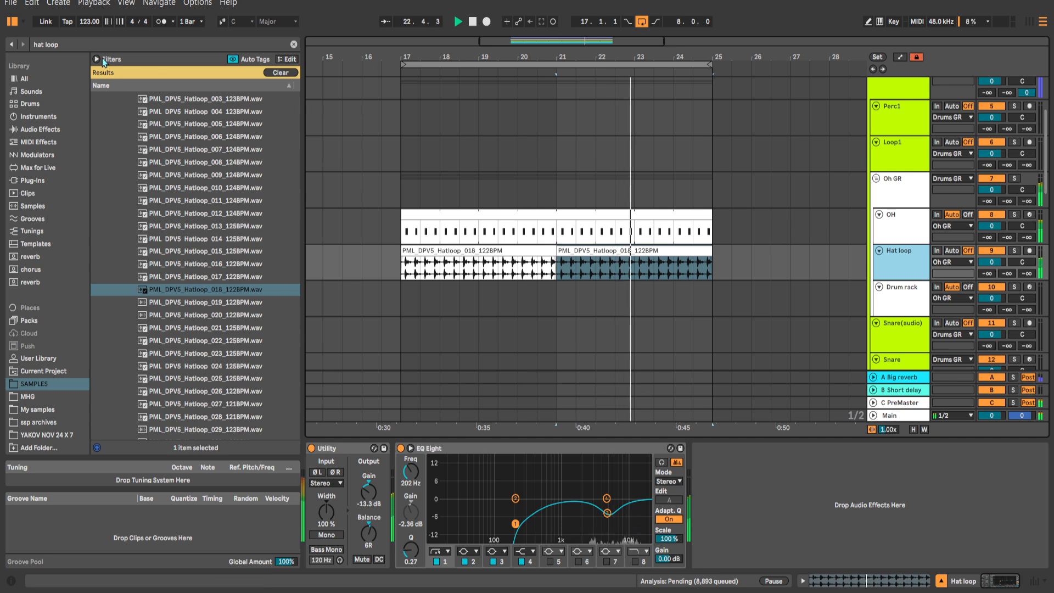
Search the samples for "shaker loop", audition loops in 04_Shaker Loops, and place PML_DPV5_Shakerloop_002_124BPM.wav on the Loop1 track at bar 17.
key("ctrl+f")
type("shaker")
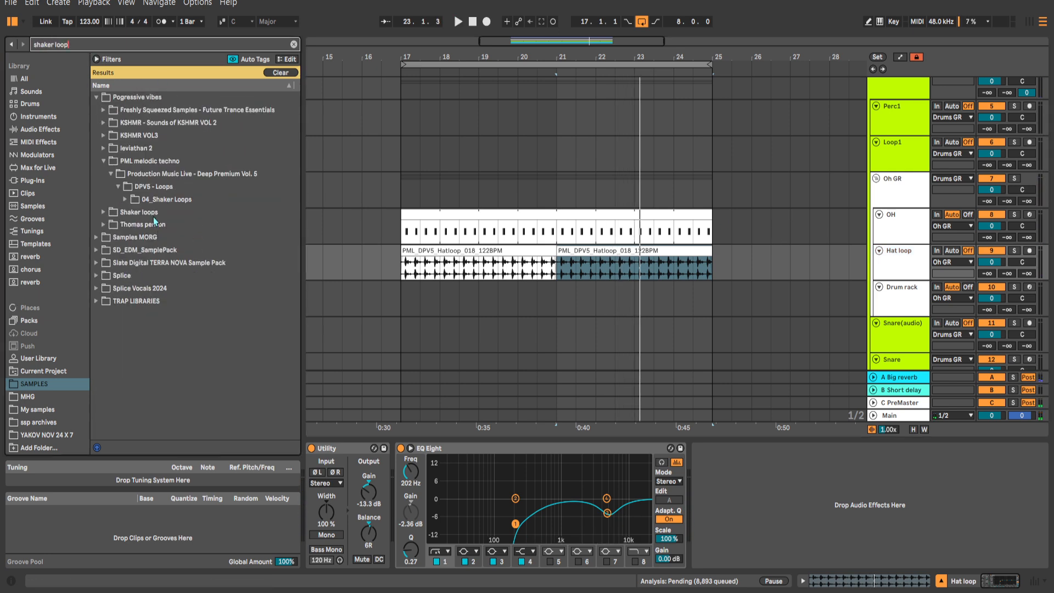
type(" loop")
left_click(254, 228)
left_click(250, 238)
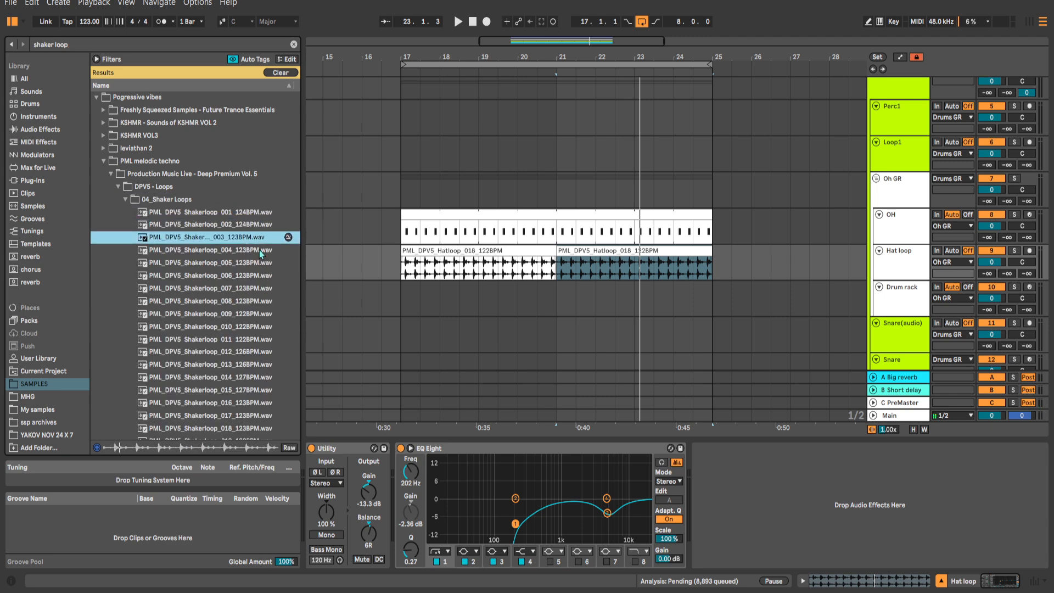
left_click(260, 224)
left_click_drag(521, 167, 521, 219)
left_click_drag(242, 221, 408, 214)
Rename the Loop1 track as Shakers and play the arrangement from bar 17.
left_click(847, 200)
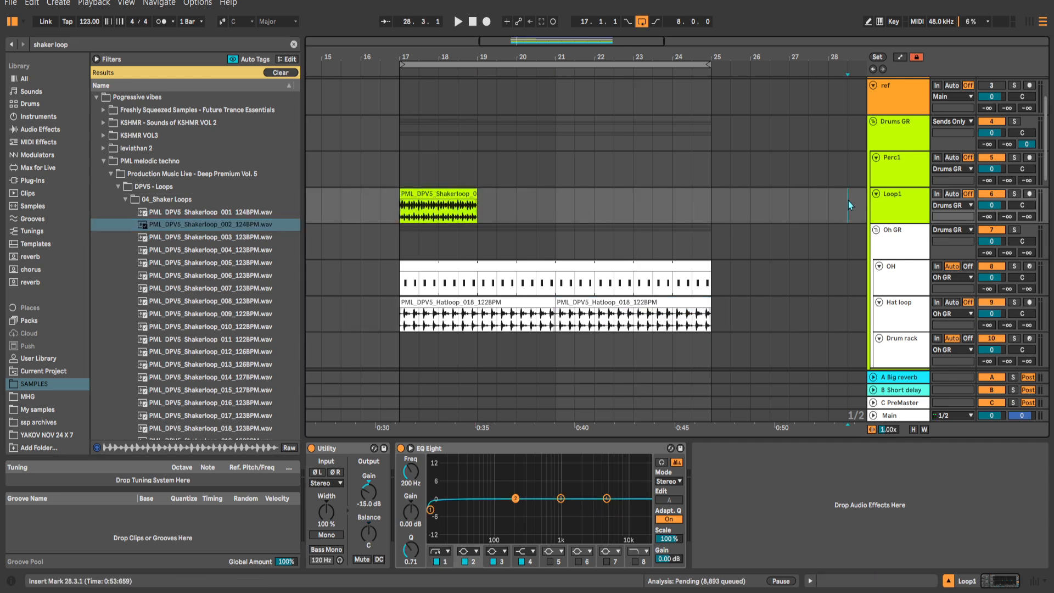
type("Shakers")
key("Return")
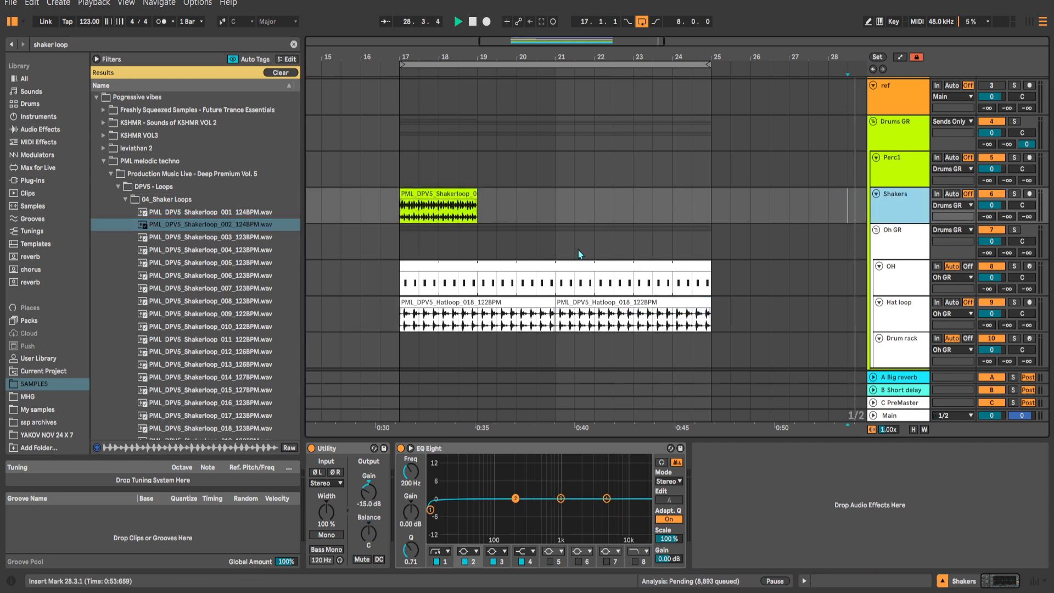
left_click(402, 189)
key("space")
scroll(669, 186, "down", 1)
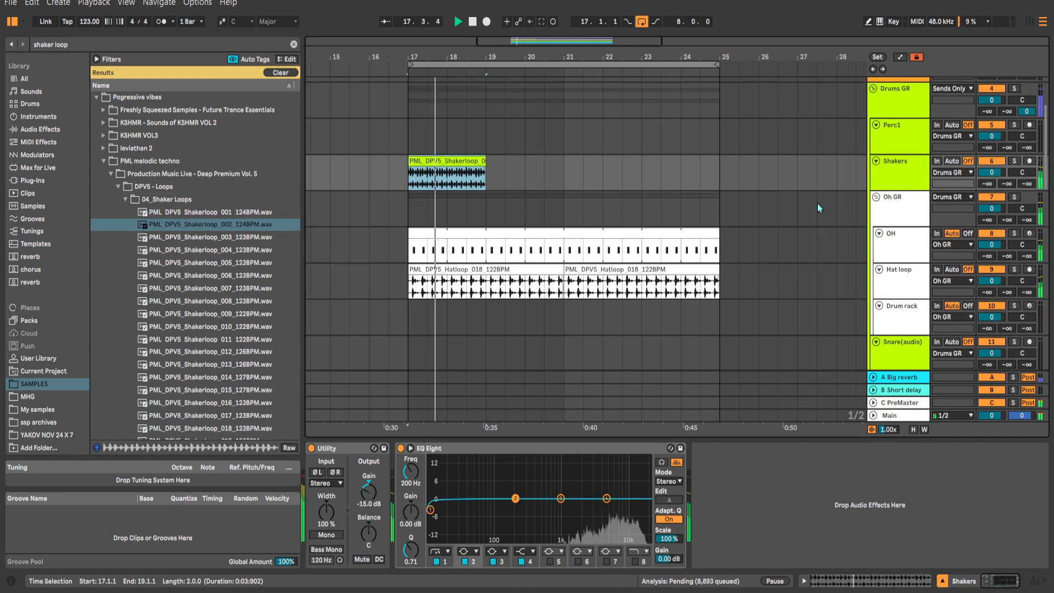
Group the Perc1 and Shakers tracks as "percs GR" and give the group a copy of Music GR's sidechain Compressor.
scroll(792, 206, "down", 8)
left_click(908, 215)
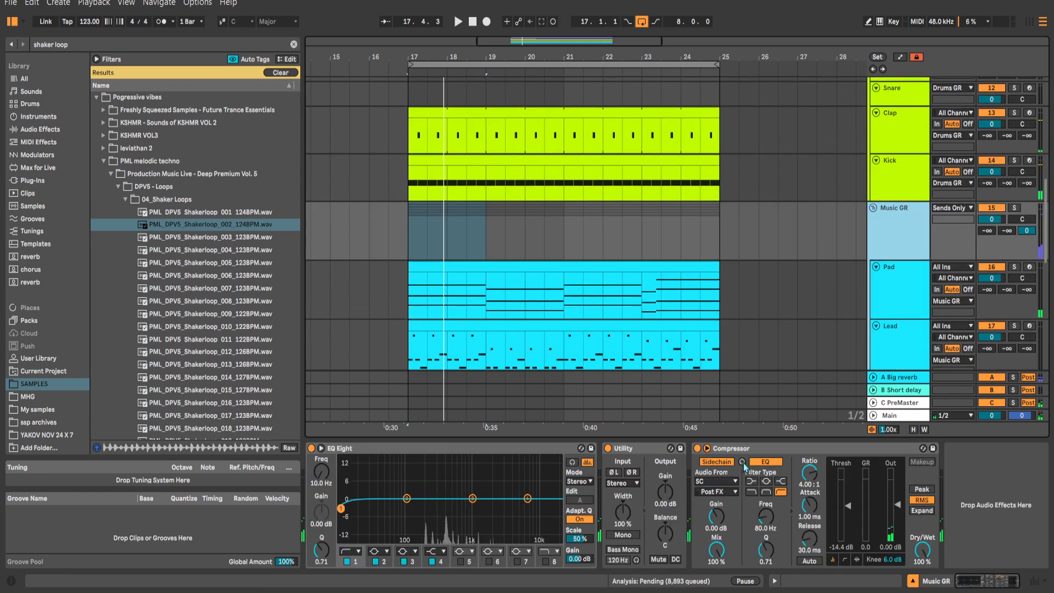
scroll(717, 240, "up", 8)
left_click(901, 227)
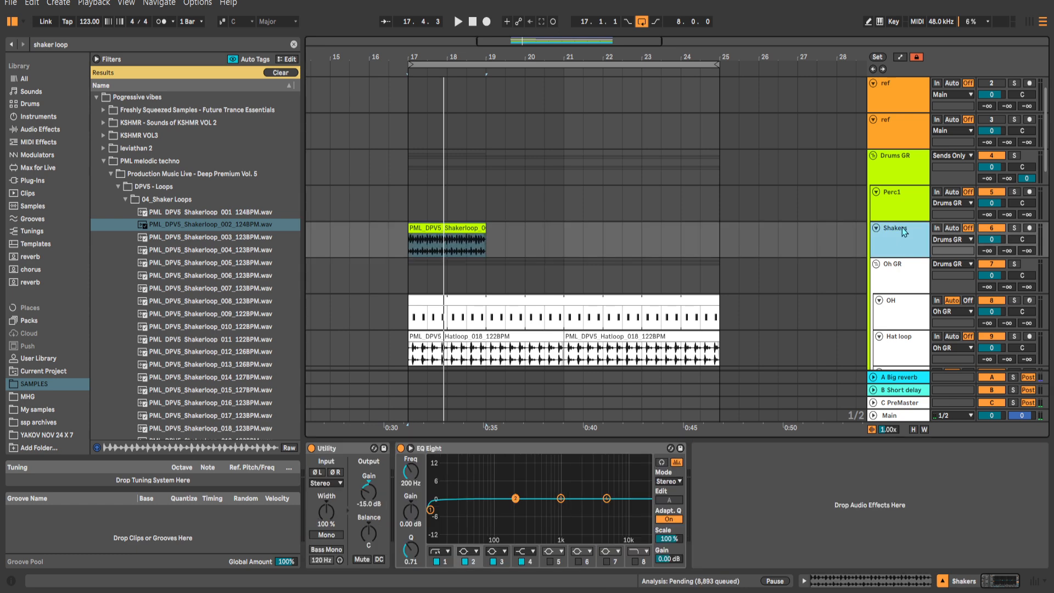
left_click(905, 205, "shift")
key("ctrl+g")
key("ctrl+r")
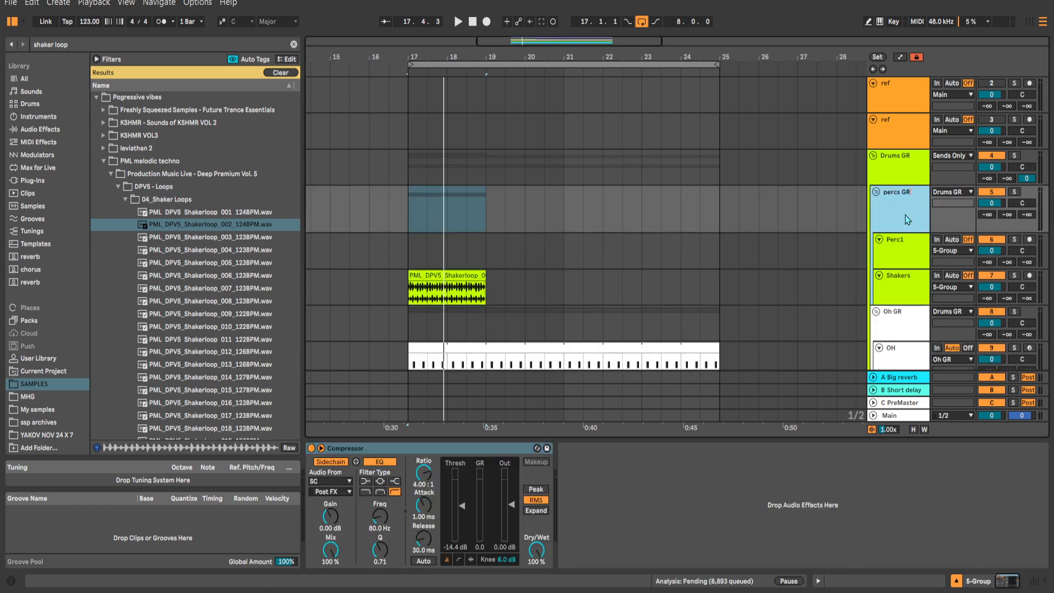
key("Return")
scroll(843, 185, "down", 2)
scroll(623, 204, "up", 2)
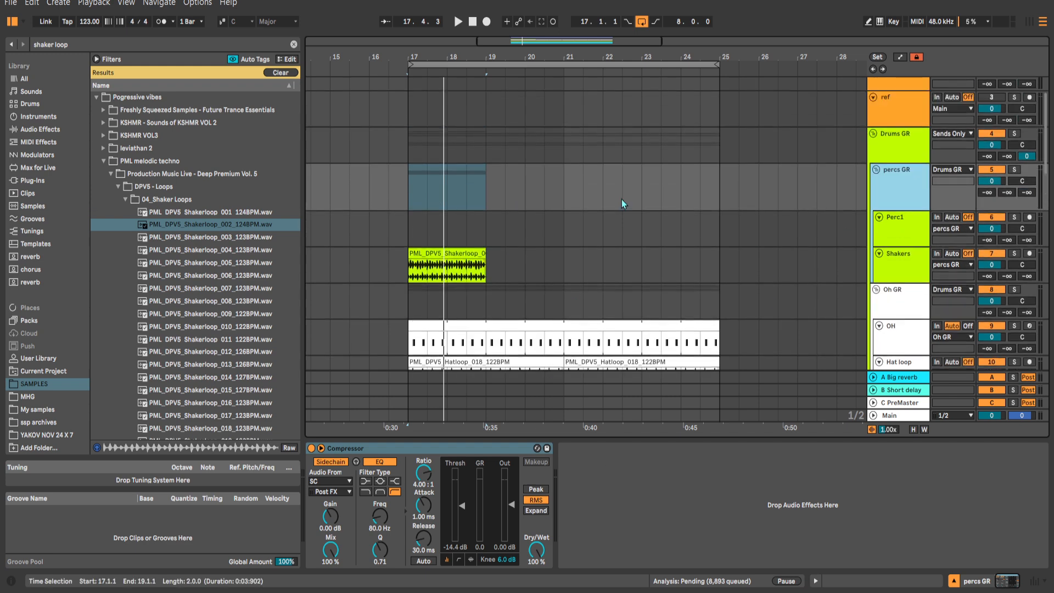
Solo and play Shakers, raise its EQ Eight low cut, and cut band 3 by 4.34 dB at 5.27 kHz with Q 1.45.
key("Down")
key("Down")
key("space")
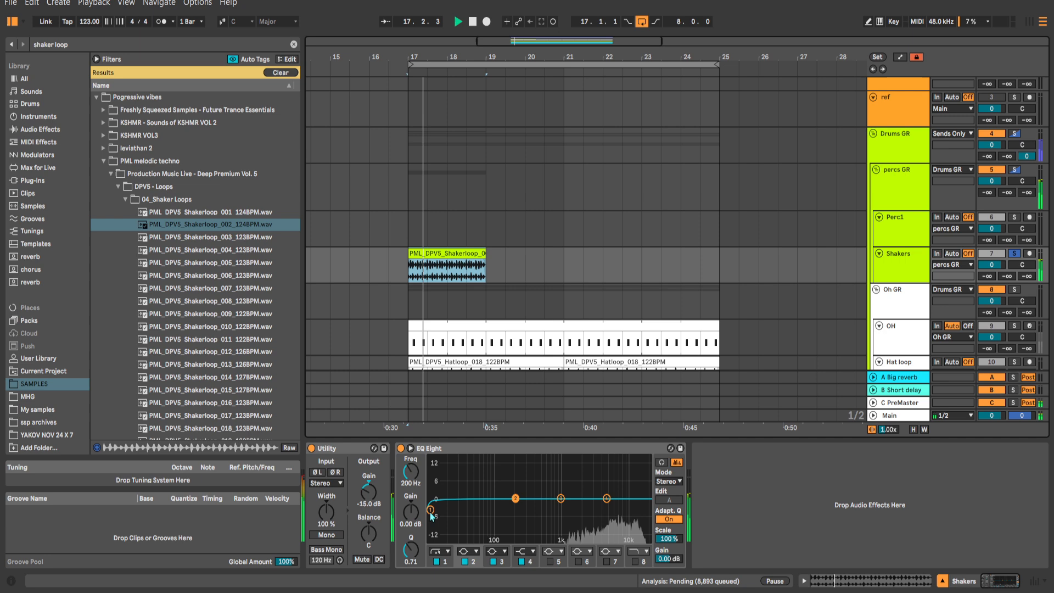
left_click_drag(431, 507, 608, 510)
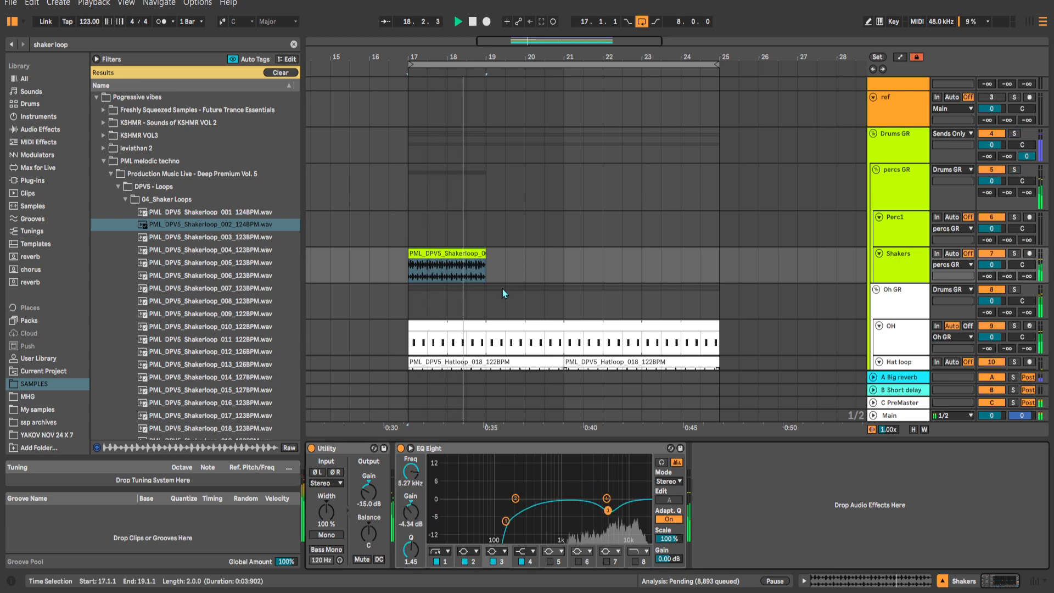
Duplicate the two-bar shaker clip three times on the Shakers track to fill up to bar 25.
left_click_drag(470, 256, 472, 241)
key("ctrl+d")
key("ctrl+d")
key("ctrl+d")
scroll(695, 235, "down", 1)
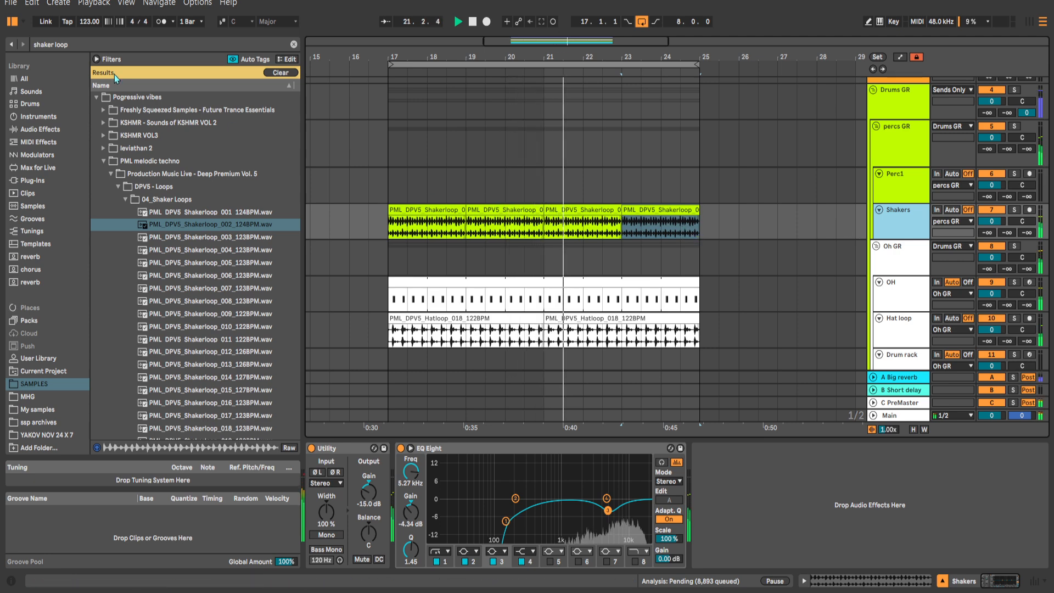
Audition more shaker loops, place PML_DPV5_Shakerloop_012_126BPM.wav on Perc1 at bar 17, and duplicate it three times up to bar 25.
scroll(234, 252, "down", 3)
left_click(235, 250)
left_click(241, 264)
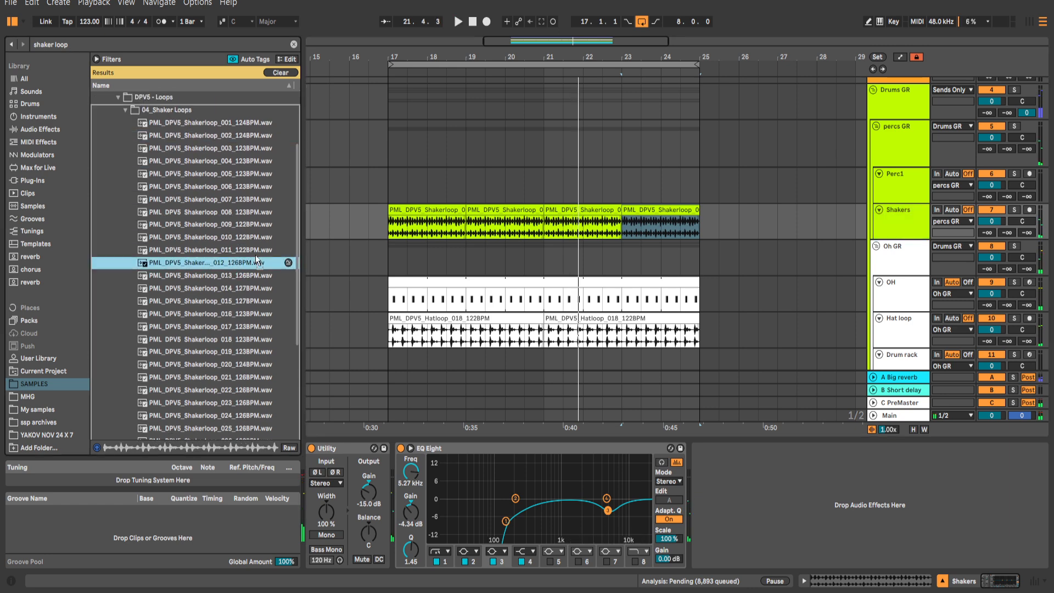
left_click_drag(256, 260, 444, 175)
key("ctrl+d")
key("ctrl+d")
key("ctrl+d")
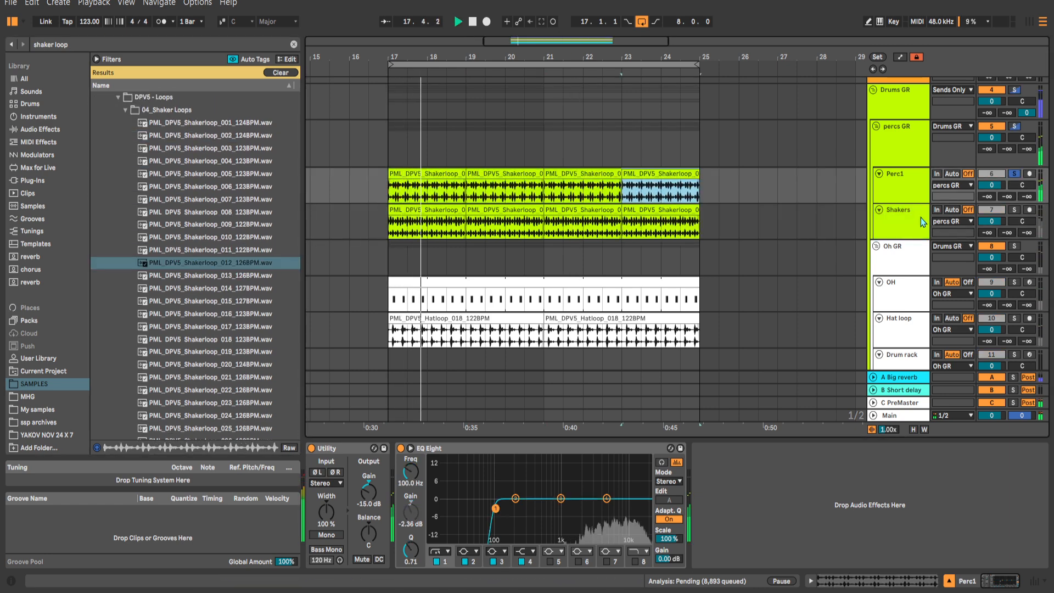
Compare the two shaker layers using solo, restore the full mix, and rename the Perc1 track as "Shaker 1".
left_click(1014, 174)
left_click(1014, 210)
left_click(917, 199)
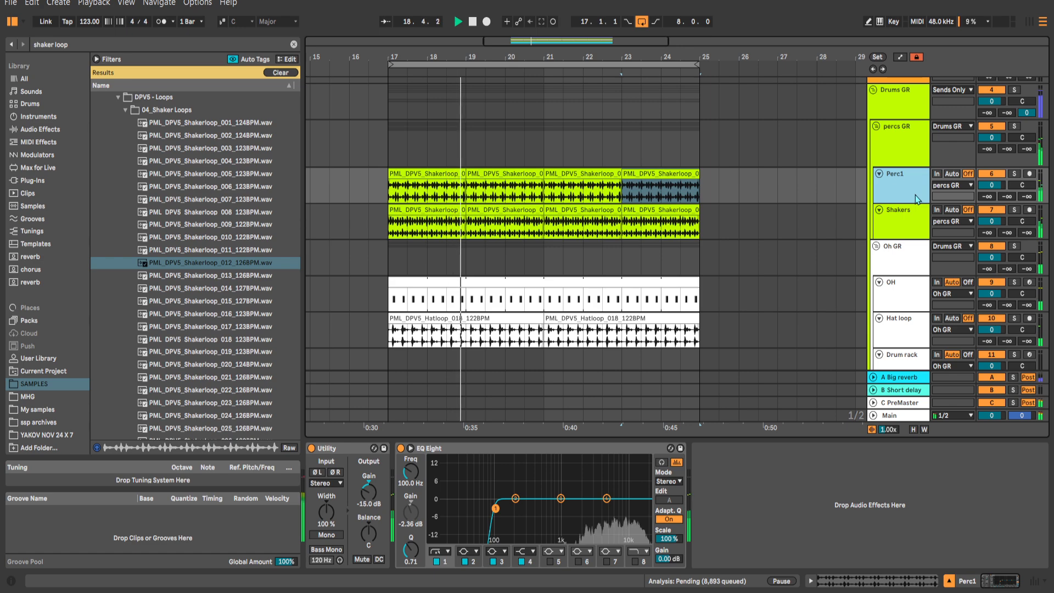
type("Shaker 1")
key("Return")
Rename the Shakers track as "Shakers 2" and raise its Utility gain to -14.5 dB.
key("Tab")
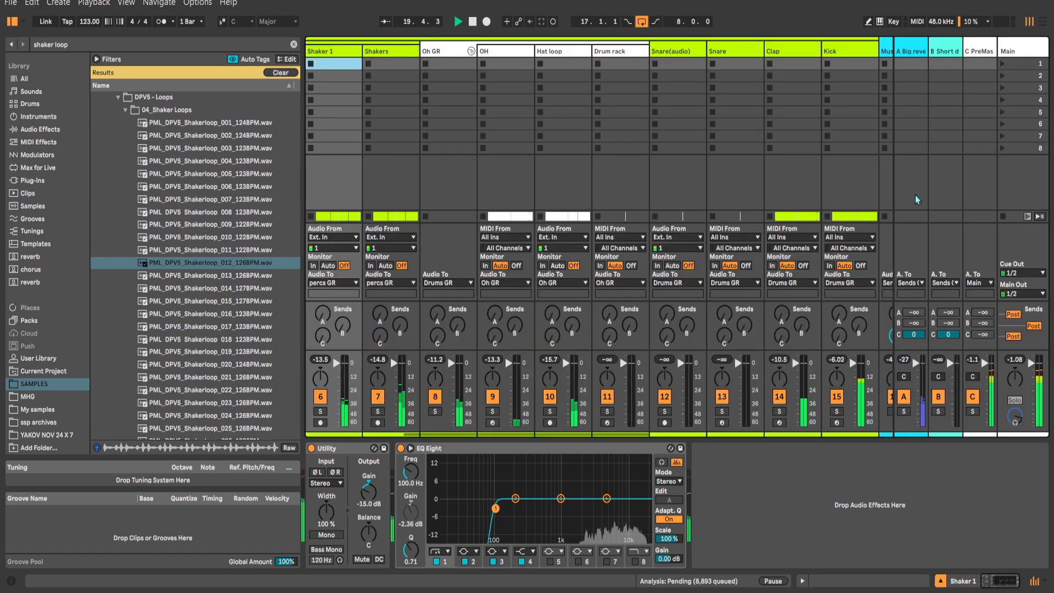
key("Tab")
key("Down")
key("ctrl+r")
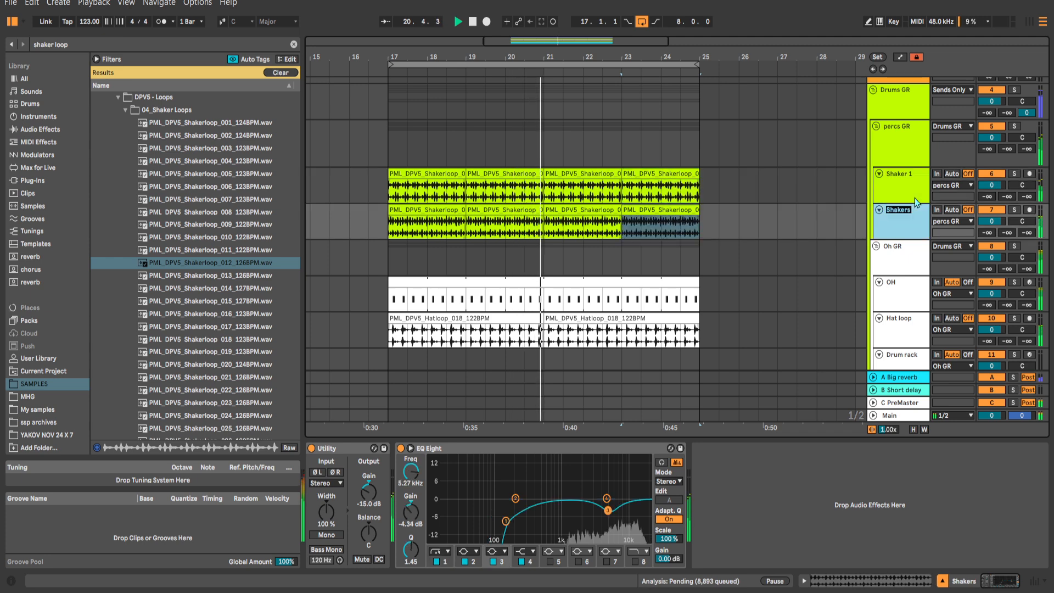
type("Shakers 2")
key("Return")
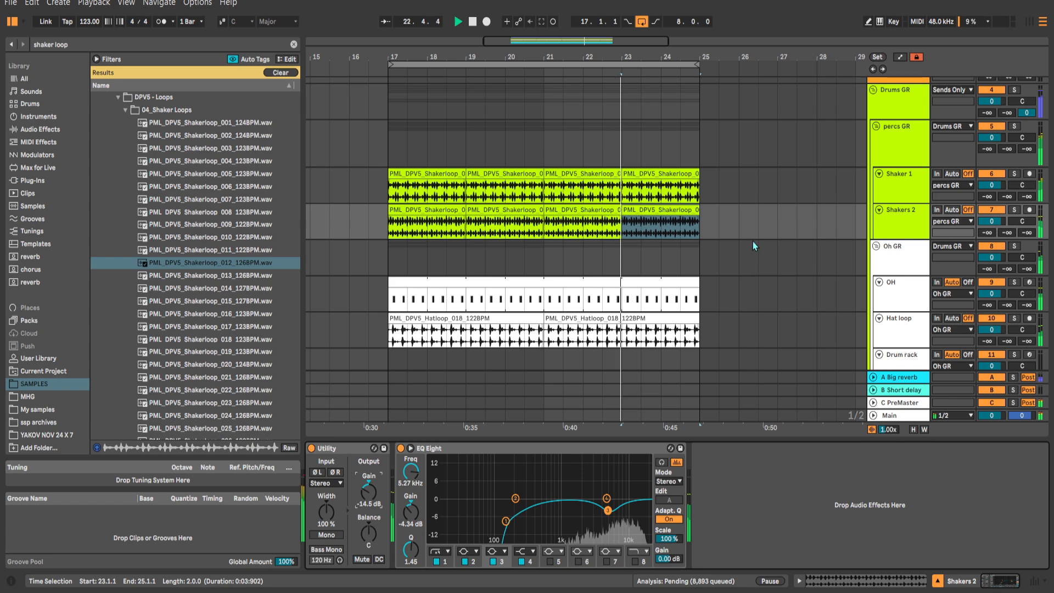
left_click_drag(753, 242, 748, 220)
left_click(911, 205)
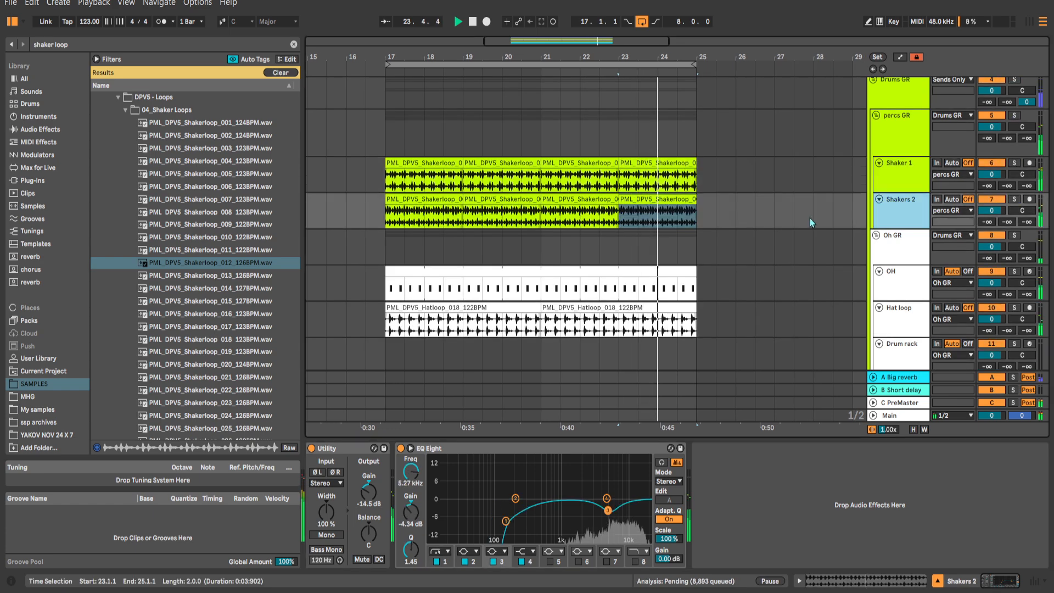
Select the Drum rack track and look through the sample folders matching "ch", including the KSHMR VOL 2 drum loops.
scroll(802, 220, "down", 5)
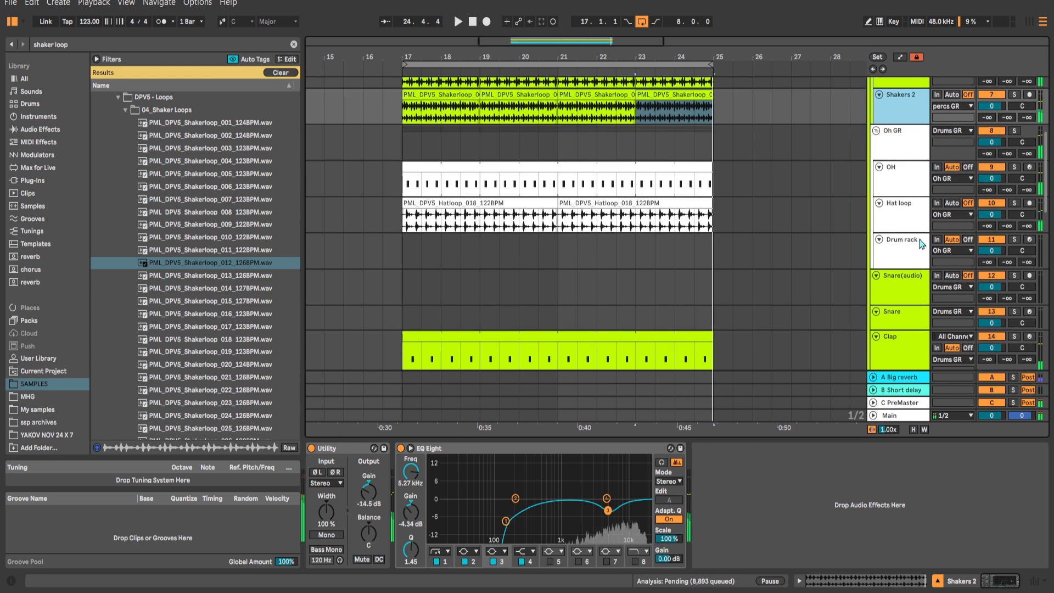
left_click(922, 244)
left_click(33, 44)
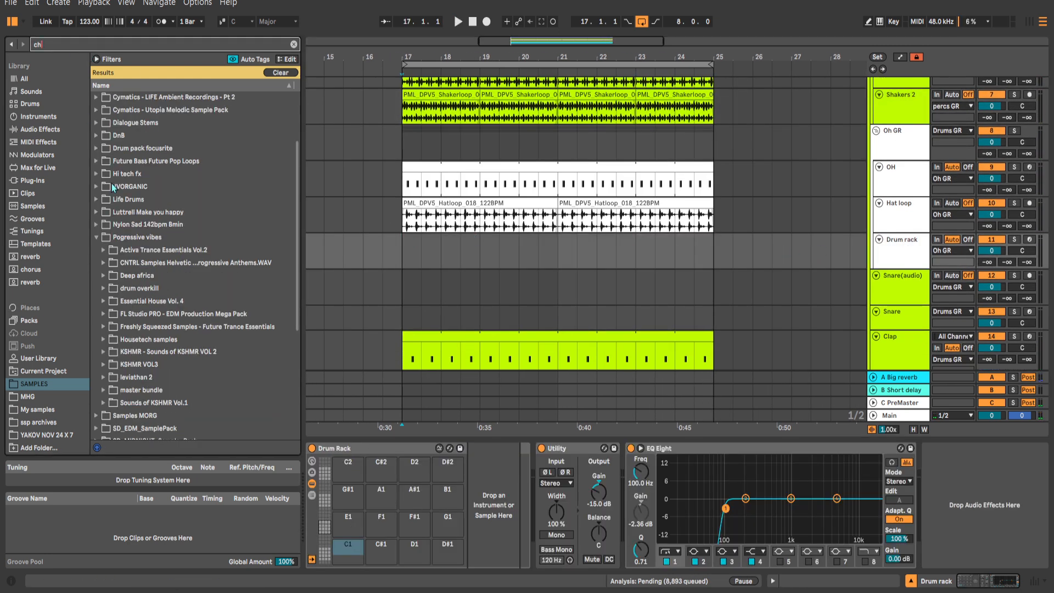
scroll(232, 266, "down", 2)
scroll(162, 268, "down", 1)
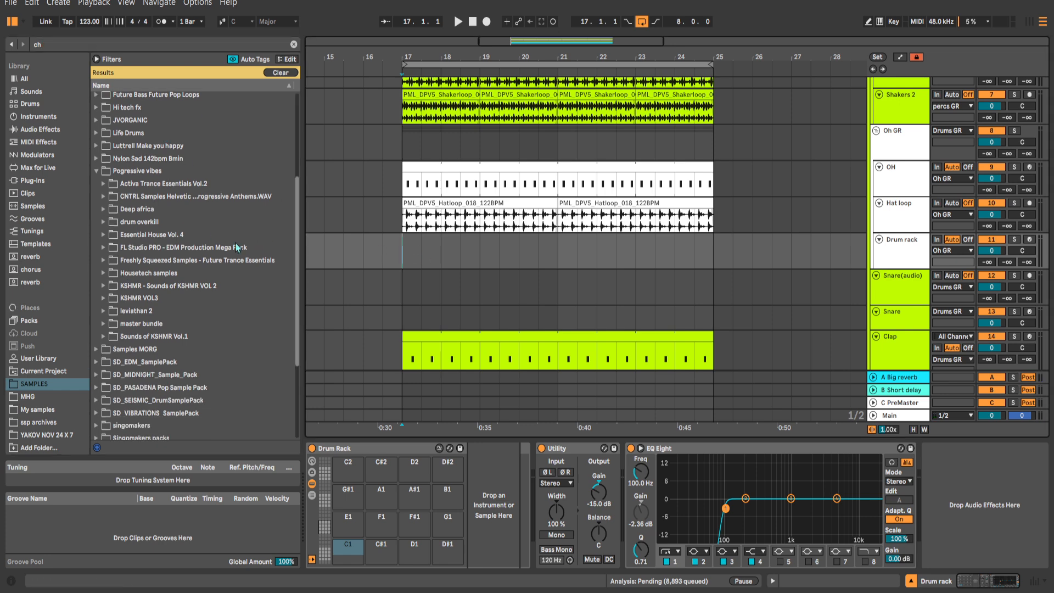
left_click(103, 248)
left_click(109, 260)
left_click(104, 224)
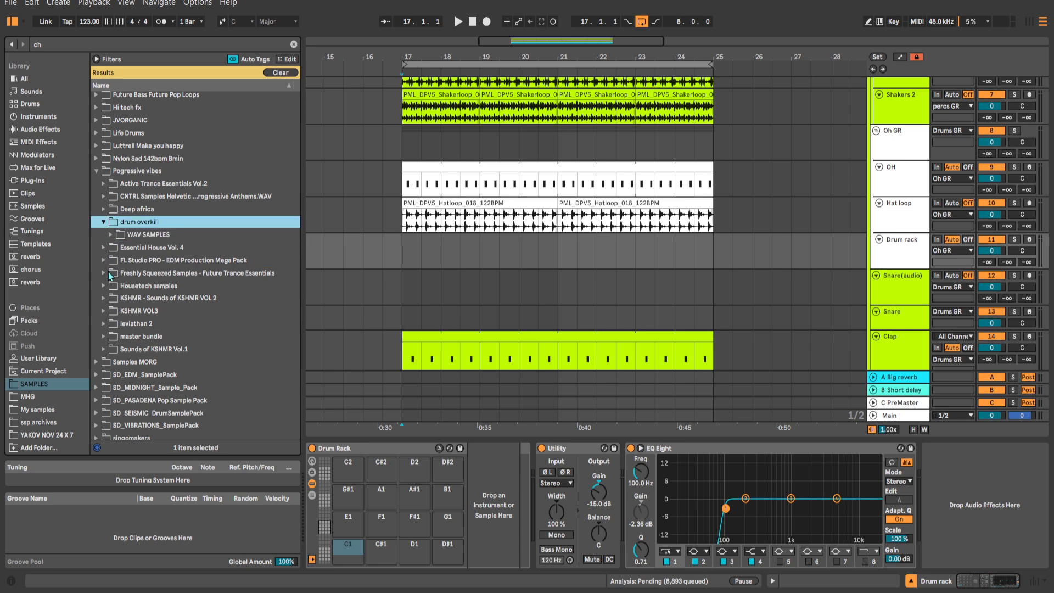
left_click(109, 298)
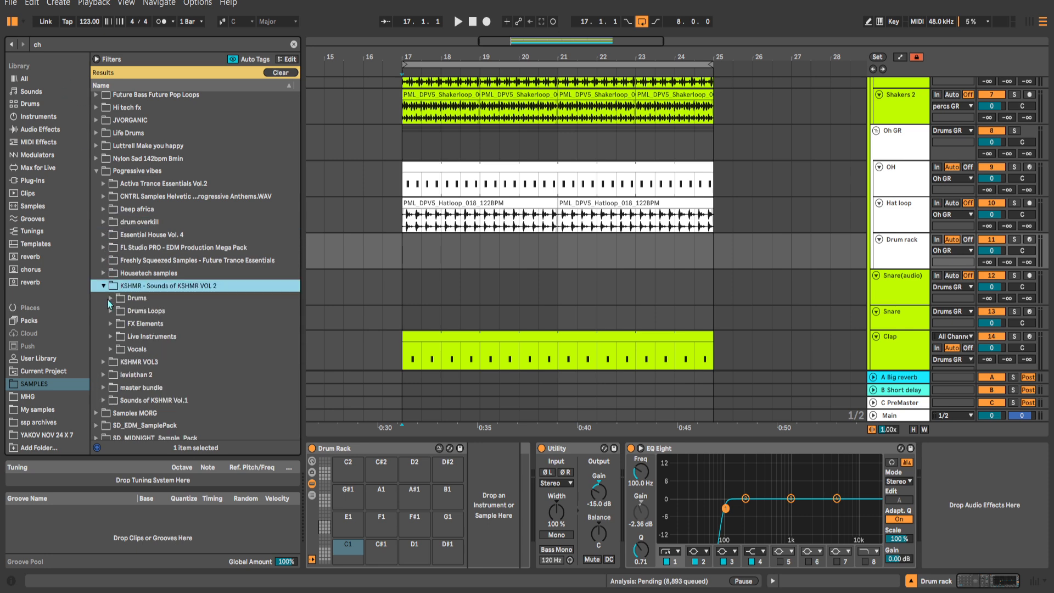
left_click(112, 299)
left_click(109, 336)
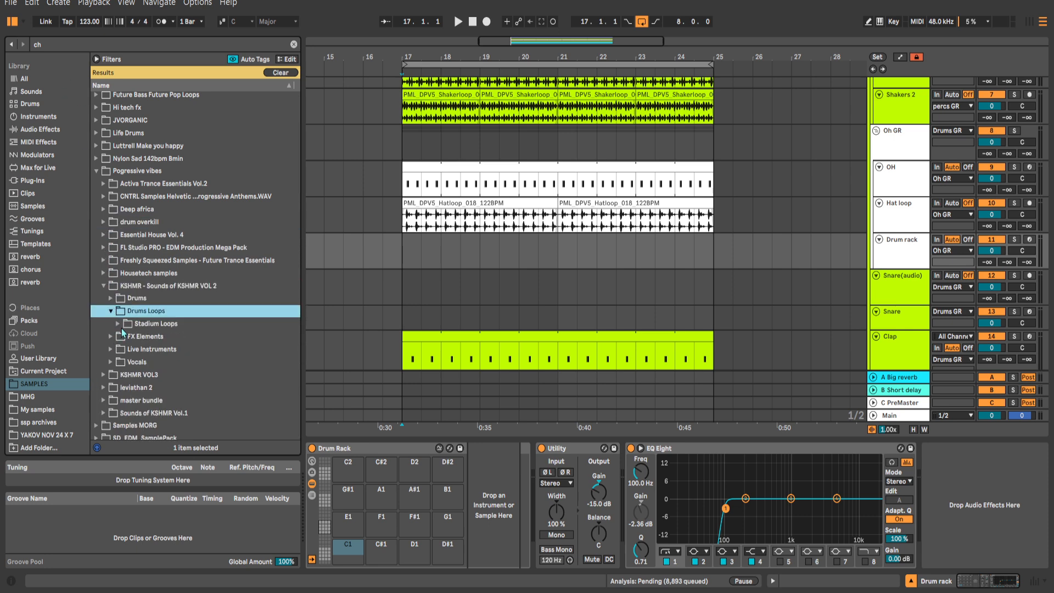
left_click(119, 323)
Search the samples for "hat" and open the Closed Hats folder of Helion Trance & Progressive Essentials Vol.3.
left_click(55, 43)
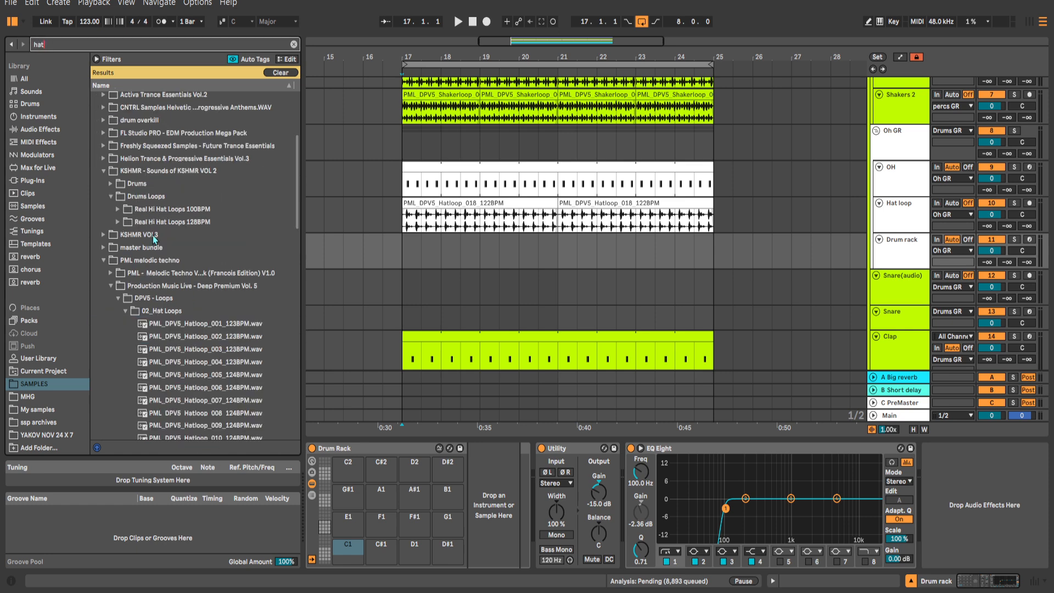
key("Down")
left_click(104, 171)
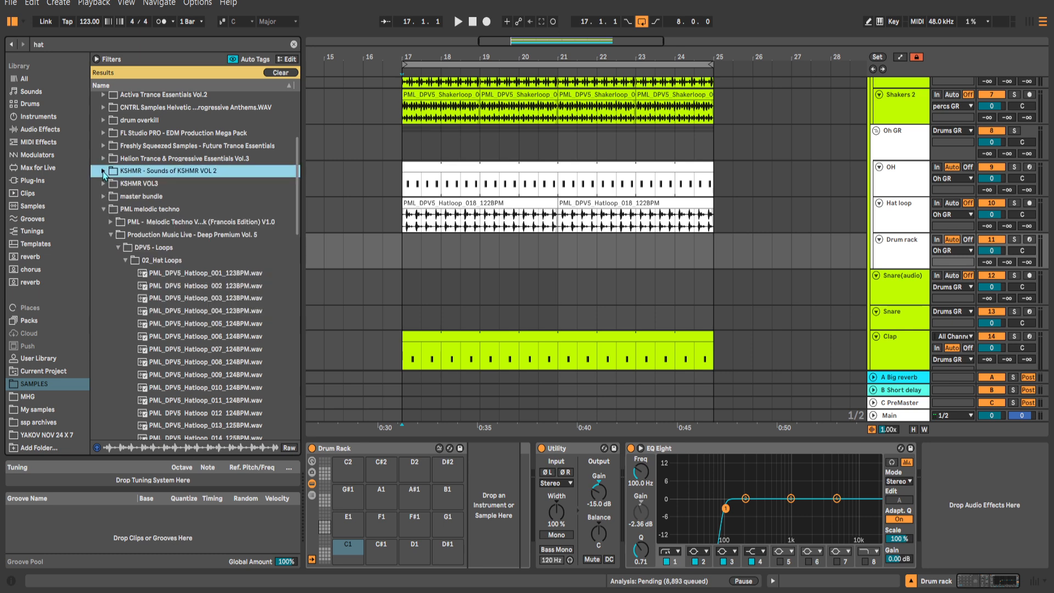
scroll(108, 170, "up", 1)
left_click(104, 203)
left_click(111, 215)
left_click(118, 228)
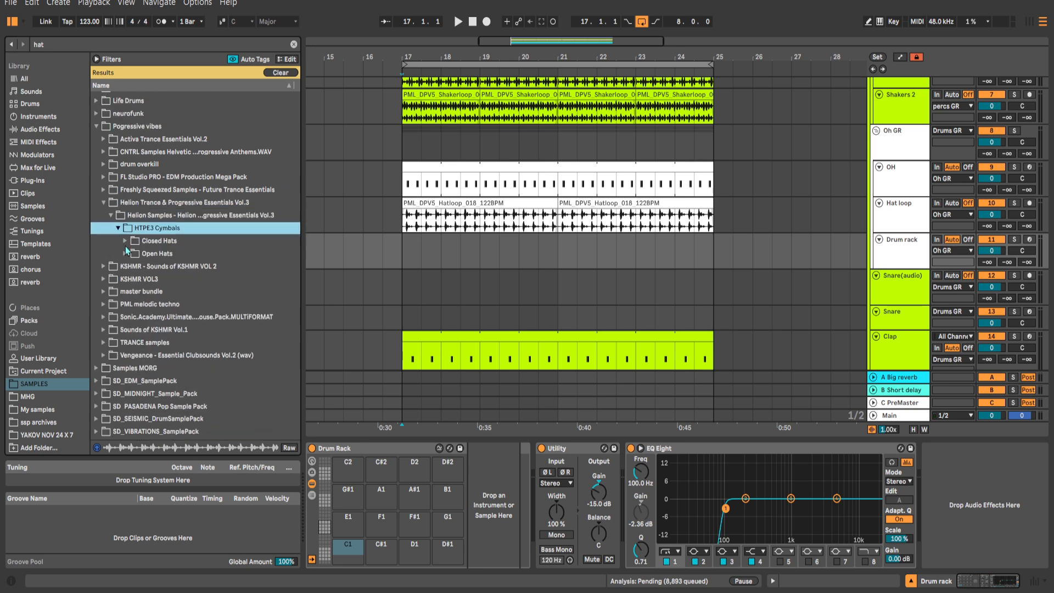
left_click(125, 240)
Audition closed hats and load HTPE3 Closed Hat 004 onto Drum Rack pad C1 and Closed Hat 006 onto C#1.
left_click(177, 278)
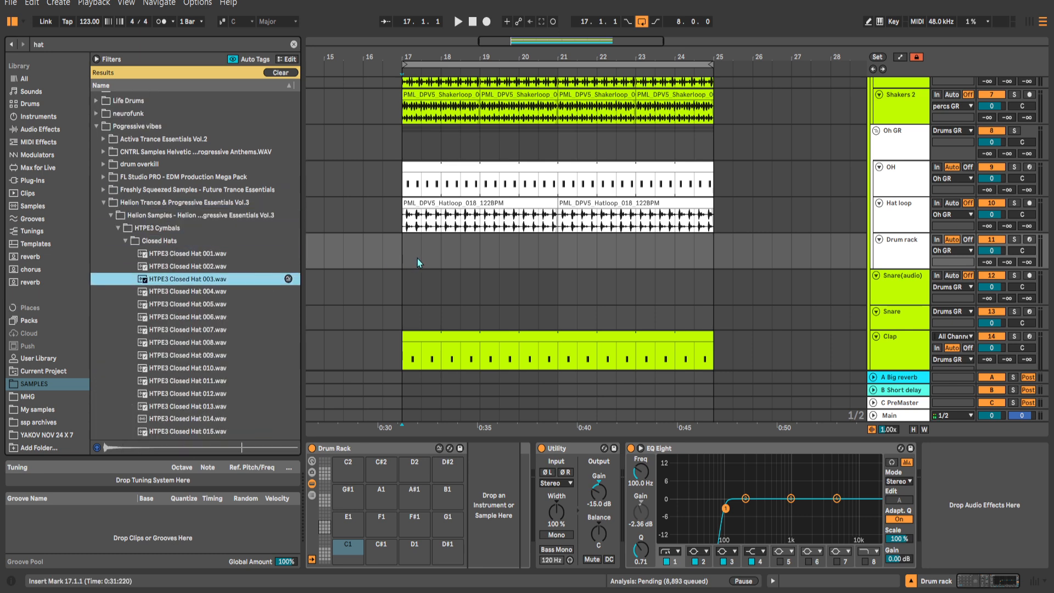
left_click(418, 262)
left_click(192, 292)
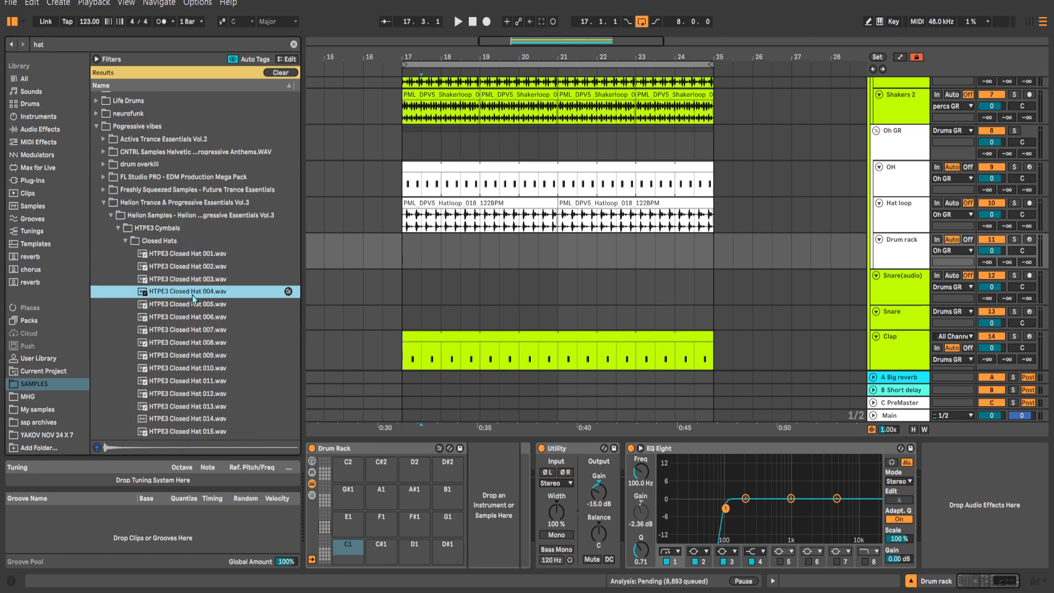
left_click(232, 305)
left_click(211, 320)
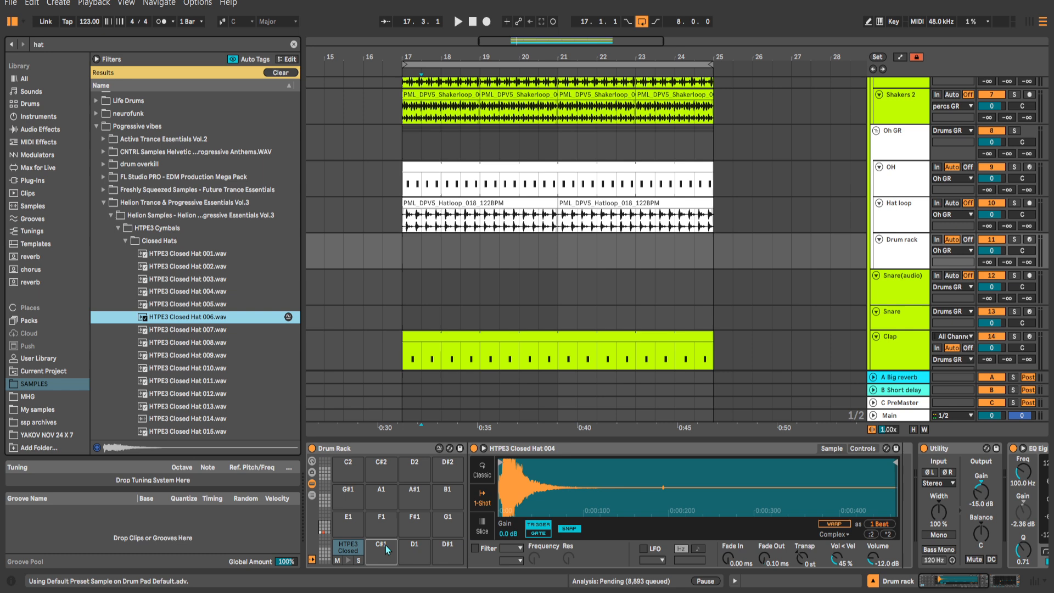
Collapse the Helion pack and open the 05_Hats folder in the Deep Premium Vol. 5 one-shots of PML melodic techno.
left_click(103, 203)
scroll(122, 224, "up", 1)
scroll(138, 236, "down", 2)
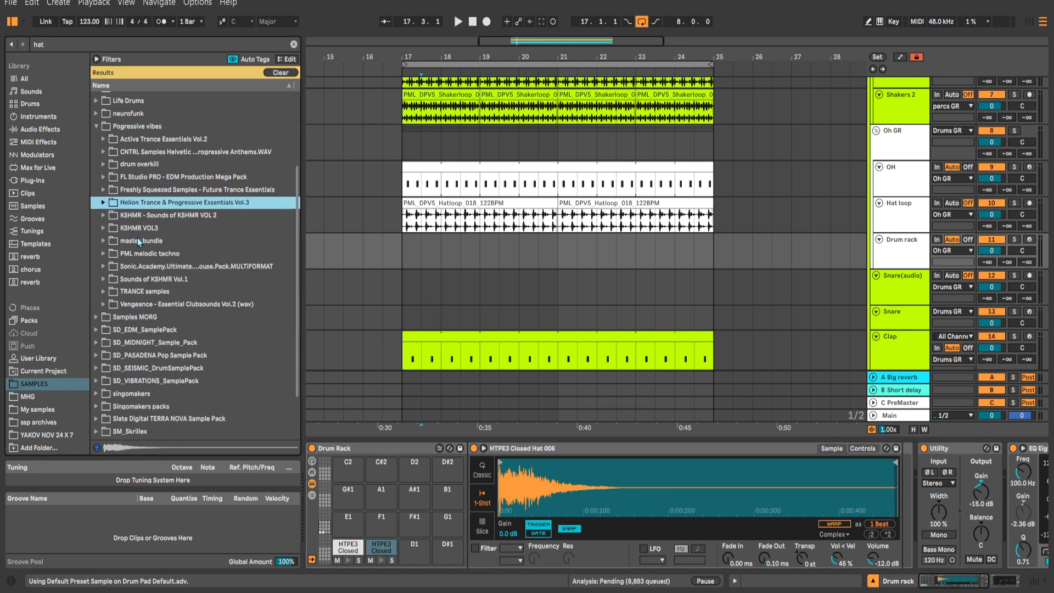
left_click(103, 231)
left_click(166, 295)
left_click(171, 308)
left_click(117, 270)
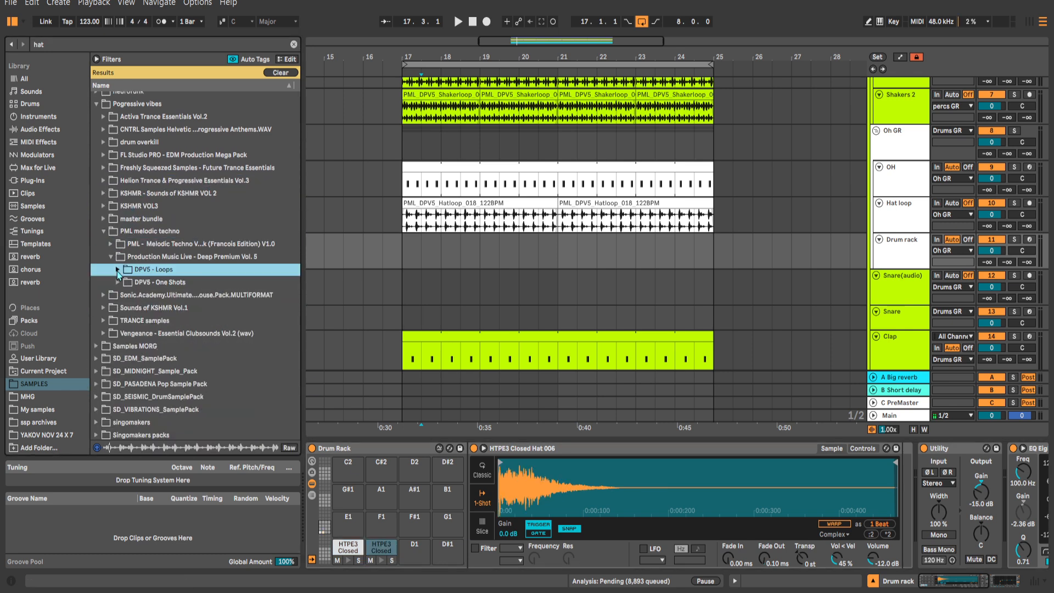
left_click(117, 282)
left_click(125, 295)
Audition the PML closed hats, replace pad C#1's sample with PML_DPV5_CLOSED_6.wav, and load PML_DPV5_CLOSED_9.wav onto D1.
left_click(184, 308)
scroll(188, 321, "down", 1)
left_click(189, 324)
left_click(430, 253)
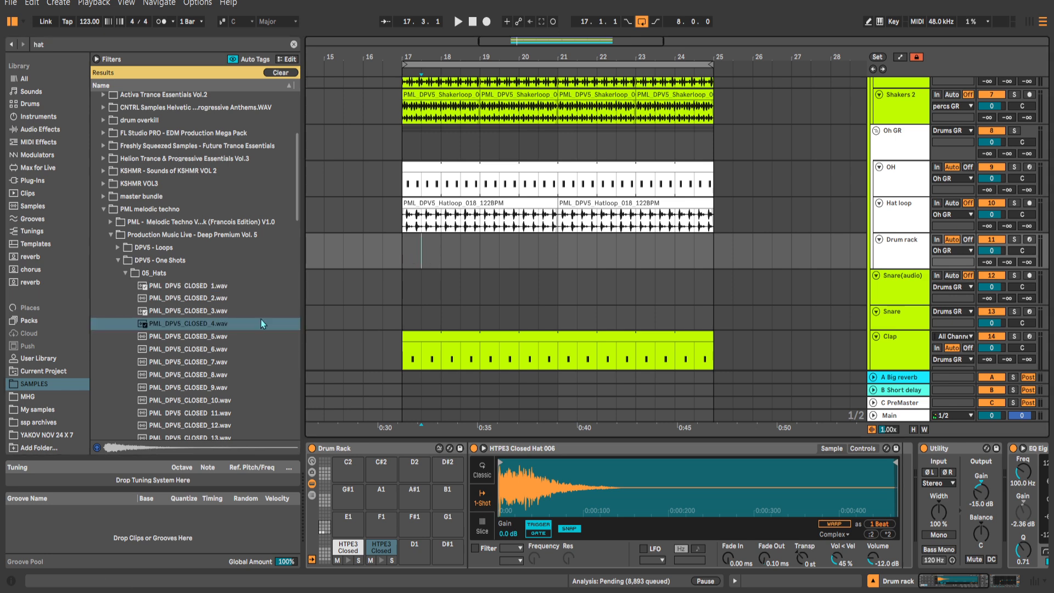
left_click(200, 325)
left_click(195, 337)
left_click(216, 350)
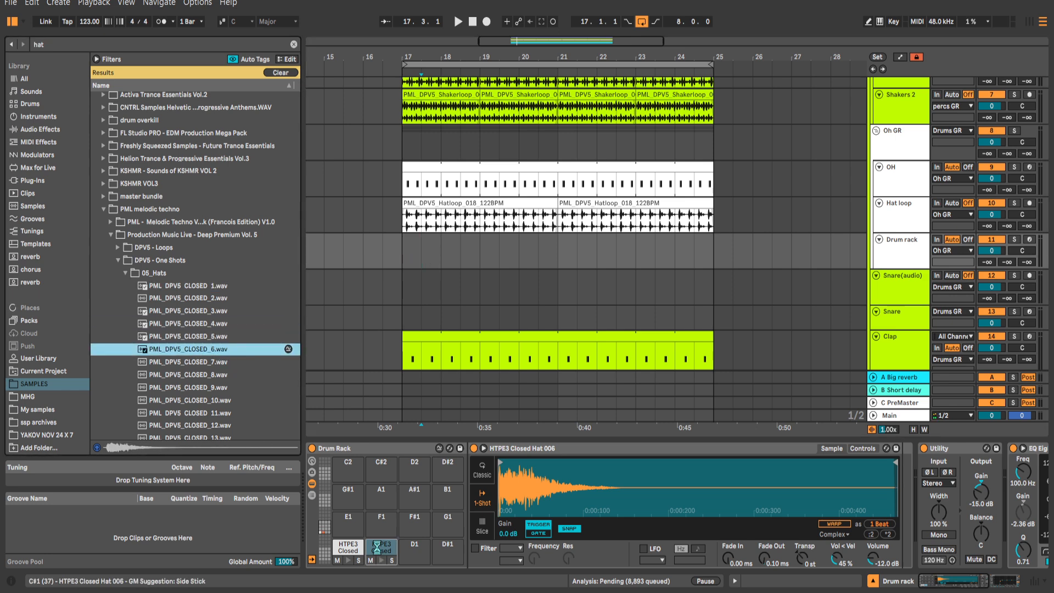
left_click_drag(376, 547, 379, 548)
left_click(207, 388)
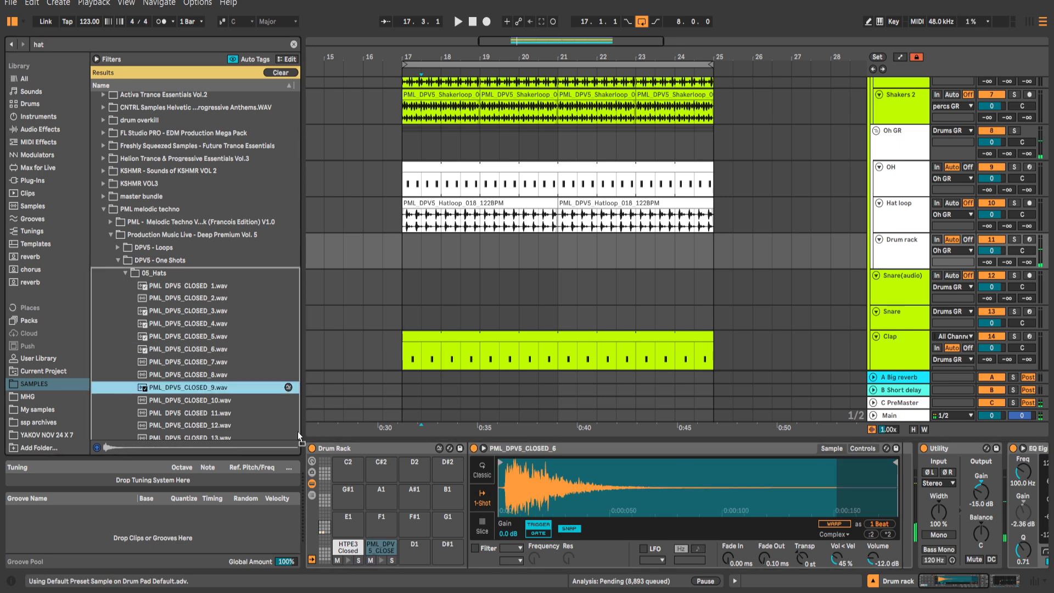
Create a half-bar Drum rack clip at bar 17 with Closed Hat 004 at 1.1.2, CLOSED_6 at 1.1.3 and CLOSED_9 at 1.1.4.
double_click(411, 250)
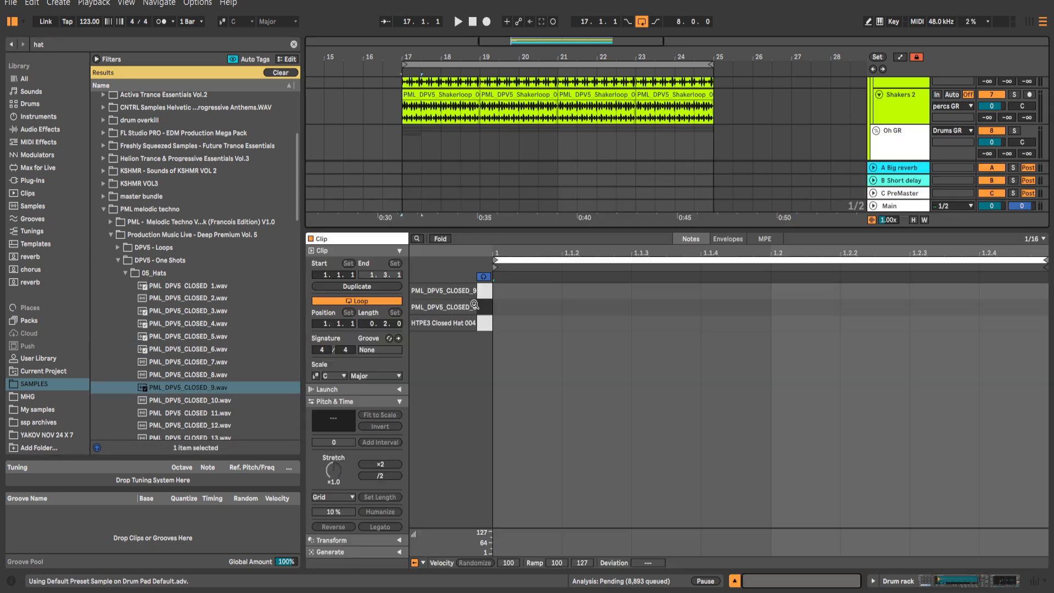
mouse_move(604, 316)
left_mouse_down()
mouse_move(683, 291)
mouse_move(723, 295)
left_mouse_up()
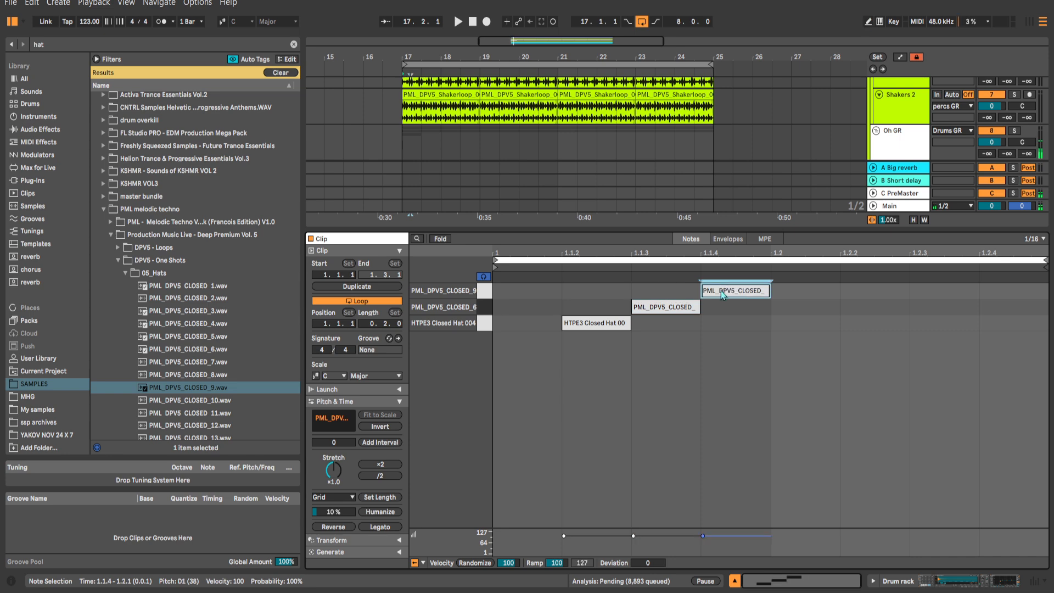
Audition the three closed-hat notes of the first beat one by one and in playback.
left_click(648, 310)
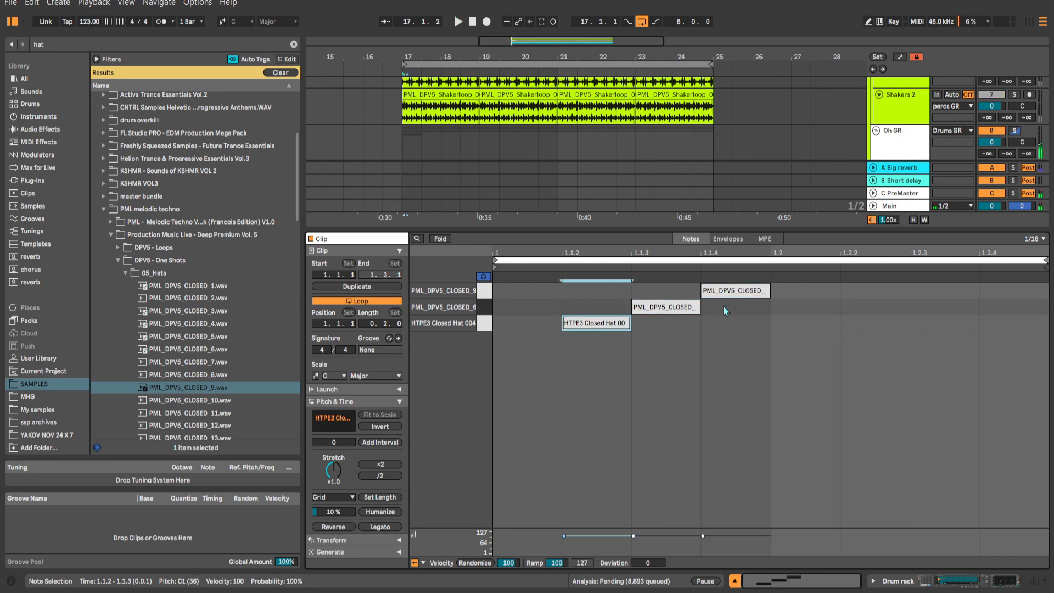
key("alt+Right")
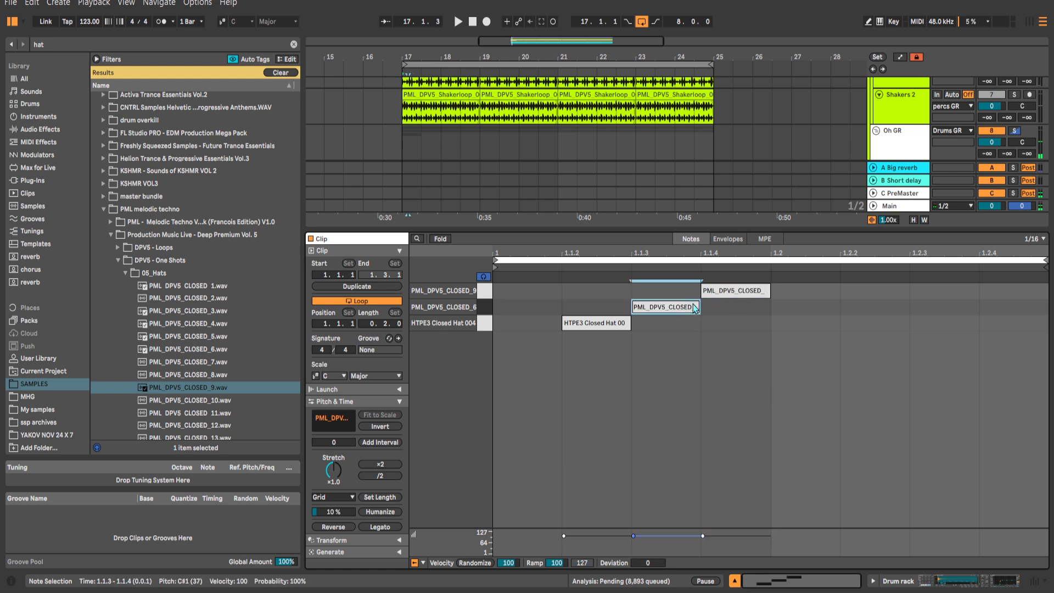
left_click(712, 294)
key("Down")
key("space")
left_click_drag(723, 307, 730, 297)
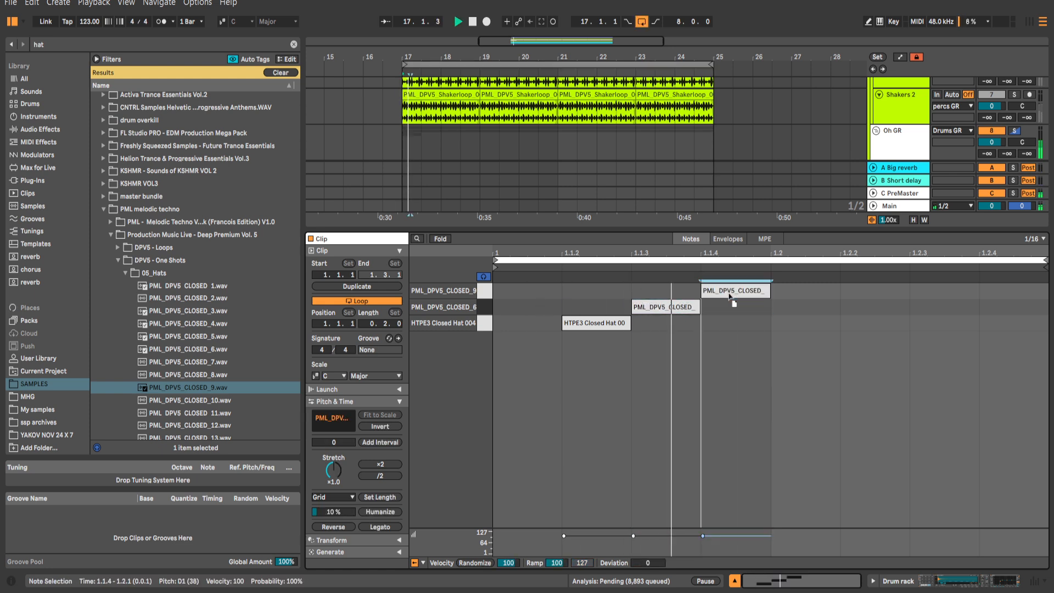
left_click(564, 297)
left_click_drag(752, 340, 541, 287)
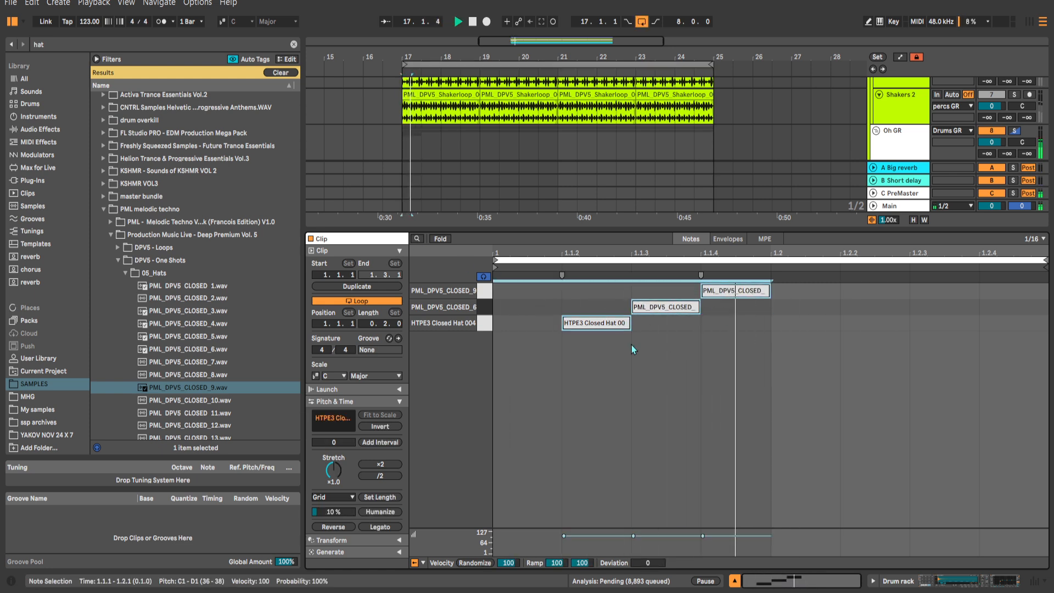
key("space")
Add a hat note on the first sixteenth and shift it to the PML_DPV5_CLOSED_6 row.
left_click(631, 344)
key("b")
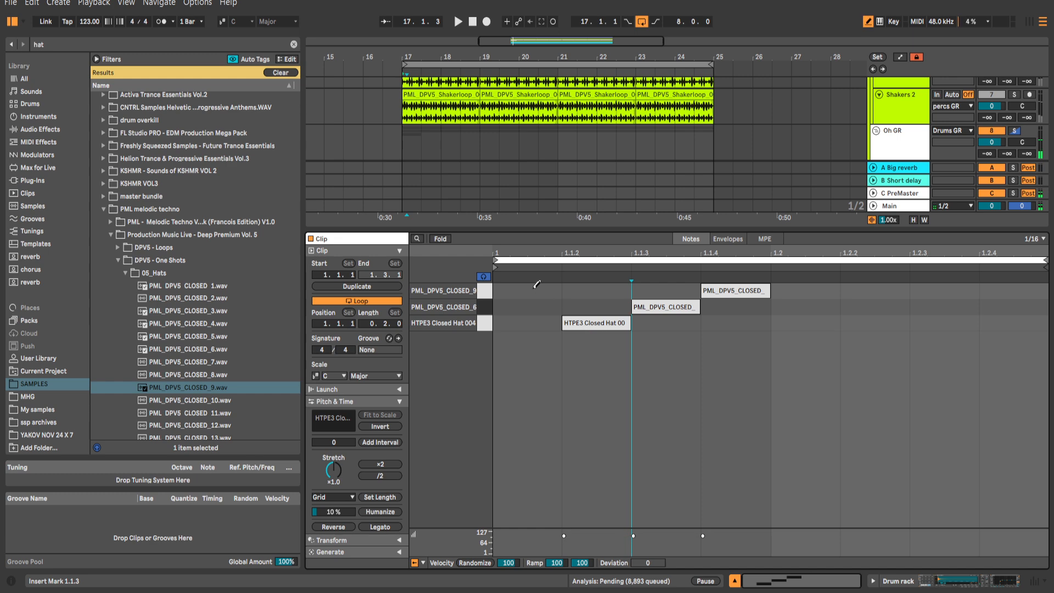
left_click(535, 289)
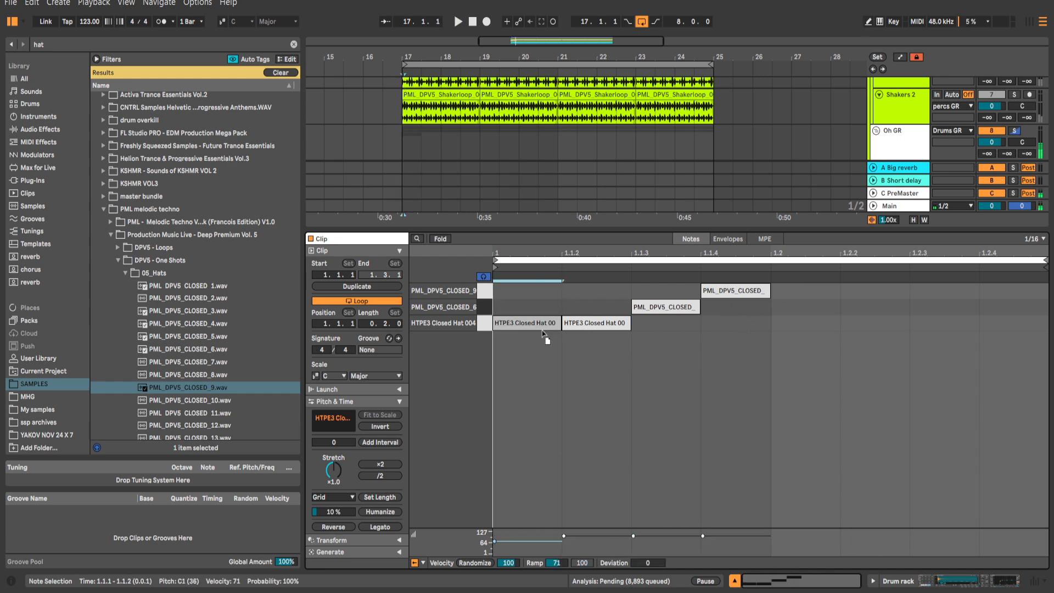
key("space")
key("Down")
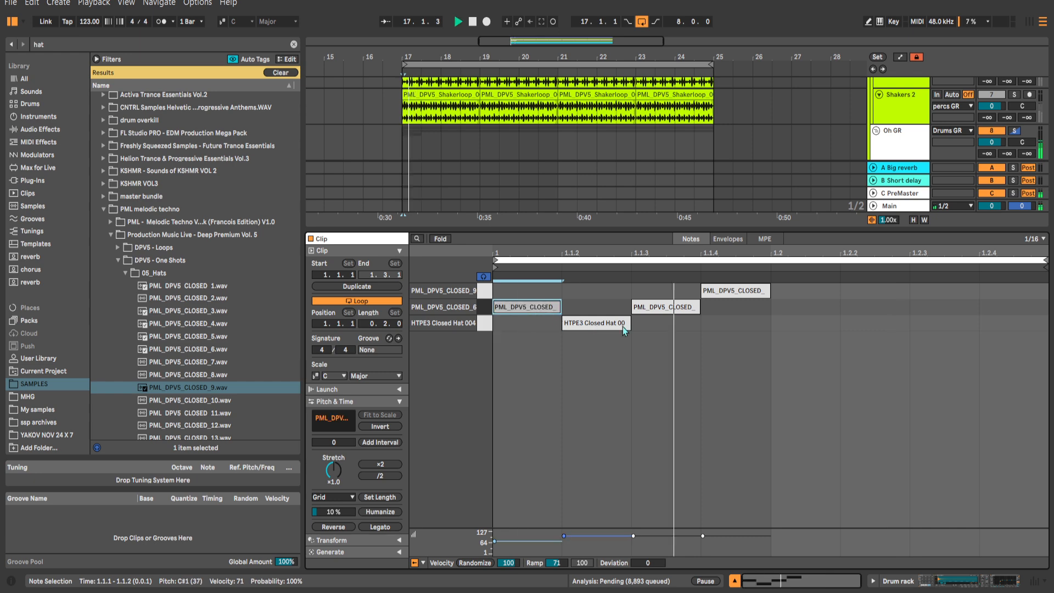
Rearrange the first beat's hats so PML_DPV5_CLOSED_9 plays at 1.1.3 and PML_DPV5_CLOSED_6 at 1.1.4.
key("space")
left_click_drag(735, 358, 543, 284)
left_click(648, 328)
left_click(719, 290)
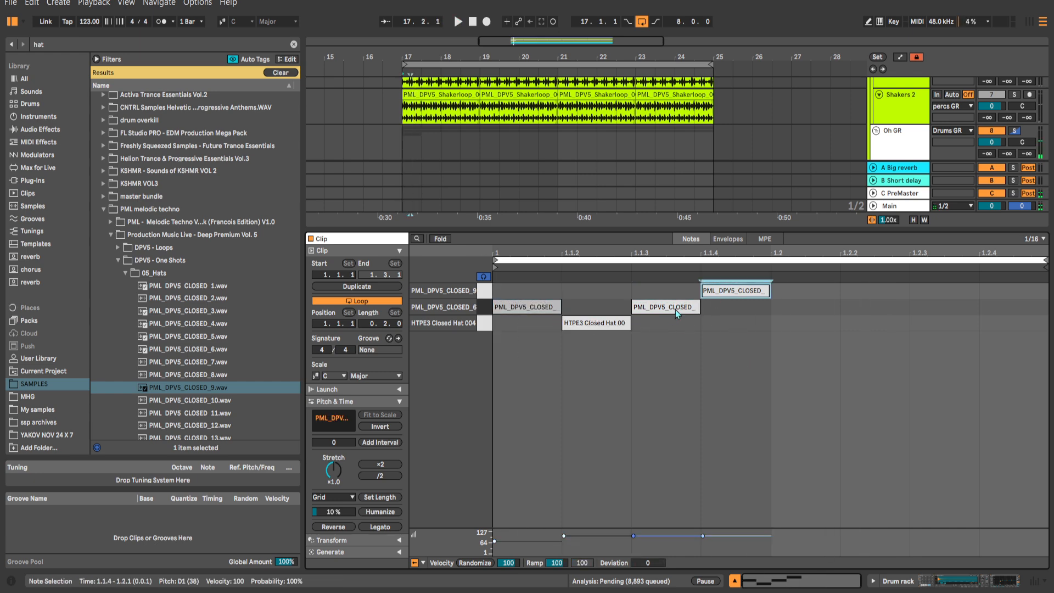
mouse_move(725, 293)
left_mouse_down()
mouse_move(729, 311)
mouse_move(686, 296)
mouse_move(730, 291)
left_mouse_up()
key("space")
key("space")
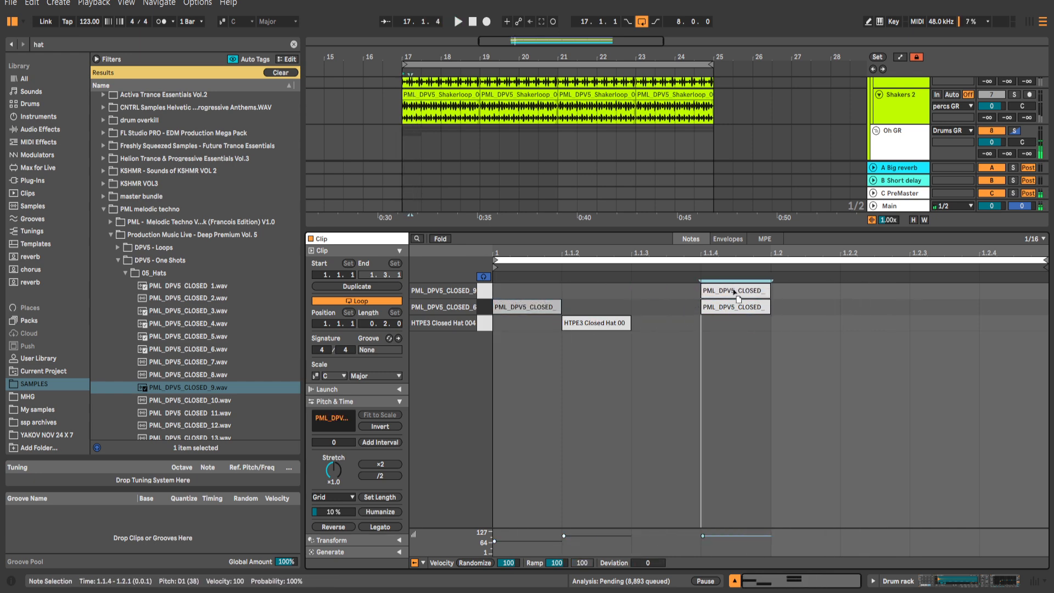
mouse_move(653, 291)
left_mouse_down()
mouse_move(651, 306)
mouse_move(657, 291)
left_mouse_up()
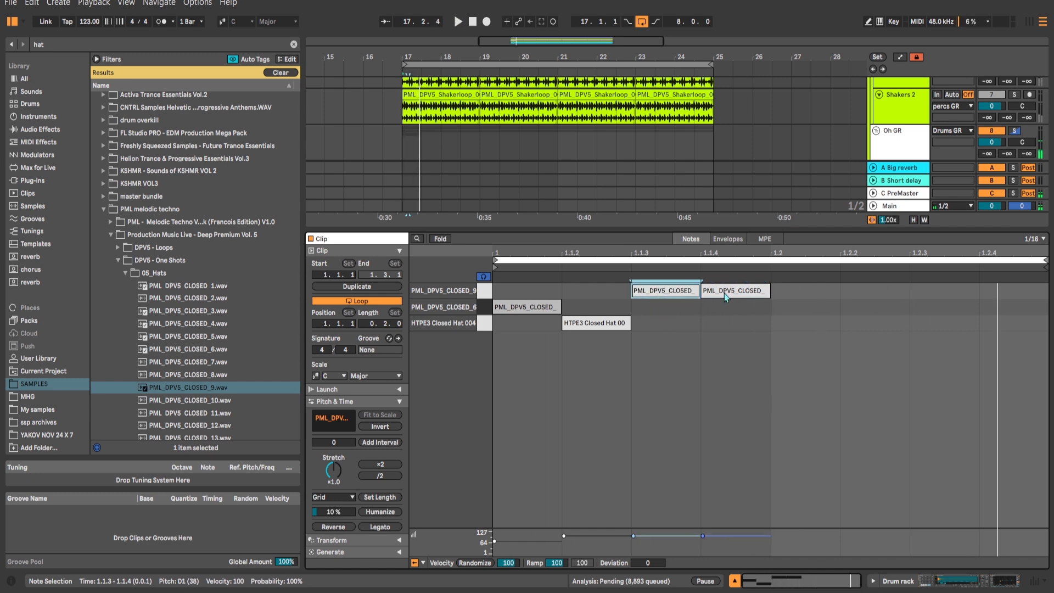
left_click_drag(723, 293, 725, 311)
Duplicate the first beat's notes into the second beat and try the 1.1.4 hit on the HTPE3 Closed Hat row.
left_click_drag(751, 352, 529, 290)
key("ctrl+d")
key("space")
left_click(727, 323)
left_click_drag(727, 309, 732, 323)
key("space")
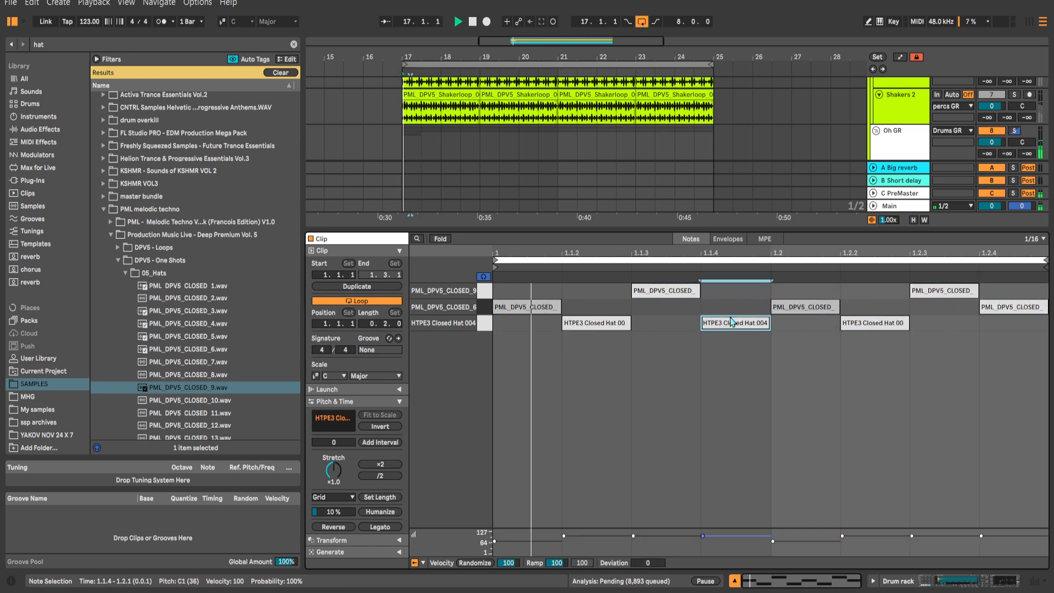
Delete the first three notes of the second beat and the note on the first sixteenth.
key("space")
left_click_drag(996, 353, 796, 290)
key("Delete")
left_click(528, 307)
key("Delete")
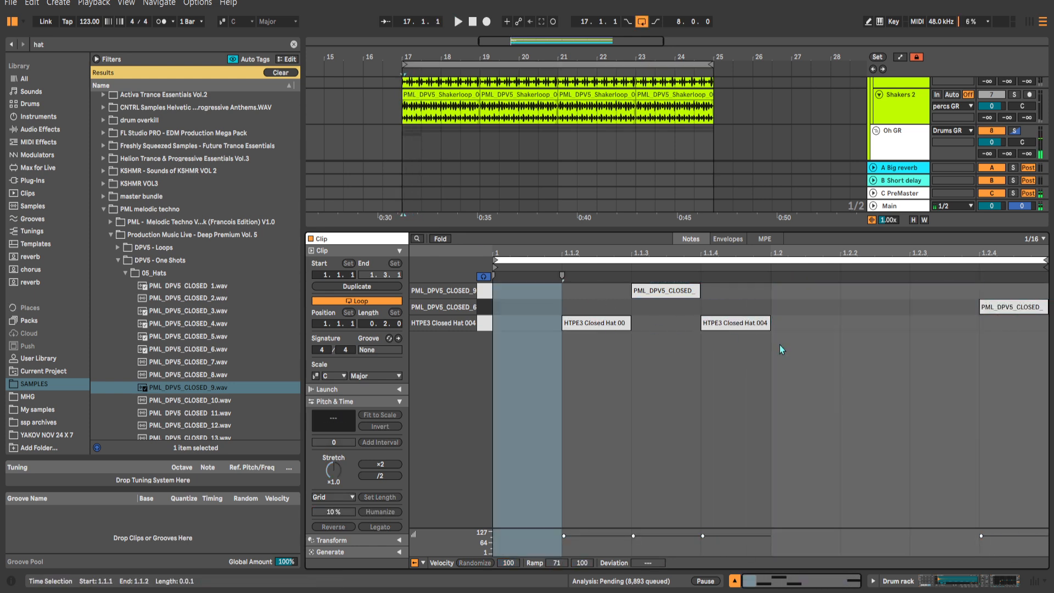
Return the 1.1.4 hit to the PML_DPV5_CLOSED_6 row and delete the leftover note at 1.2.4.
key("space")
key("space")
left_click(750, 322)
key("Up")
key("space")
left_click(996, 307)
key("Delete")
Duplicate the first beat's three hat notes into the second beat and play the pattern.
key("space")
left_click_drag(763, 339, 532, 290)
key("ctrl+d")
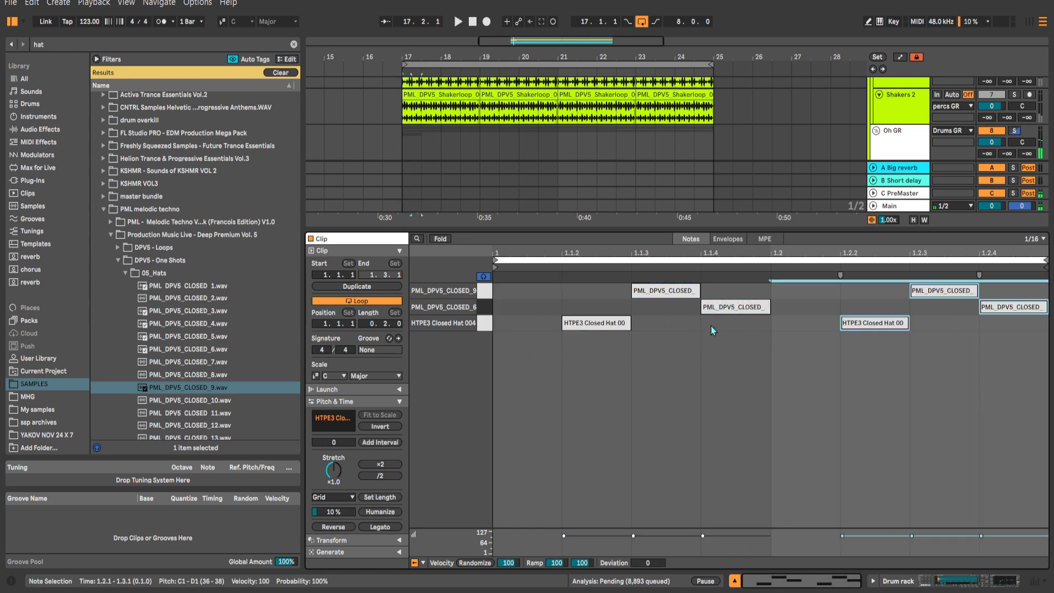
key("space")
Select the Drum rack clip in the arrangement and listen to it unsoloed with the full mix.
key("shift+Tab")
left_click(443, 244)
key("space")
left_click_drag(421, 239, 712, 253)
key("space")
key("s")
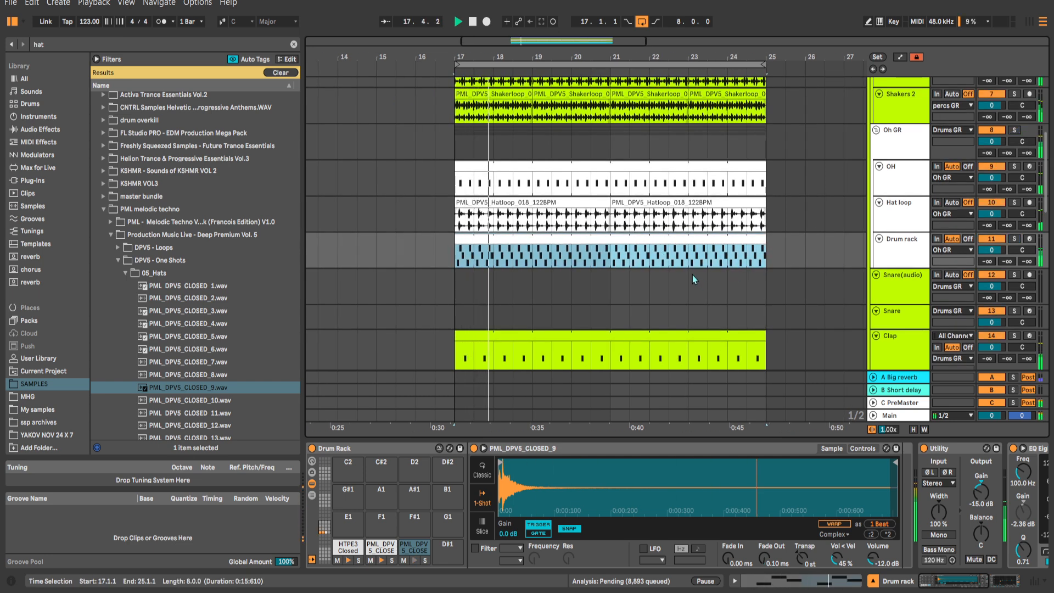
Audition more closed hats in the 05_Hats folder with the Drum rack track soloed, and load PML_DPV5_CLOSED_14 onto pad D#1.
scroll(220, 324, "down", 3)
left_click(219, 323)
key("space")
left_click(447, 259)
key("s")
left_click(220, 339)
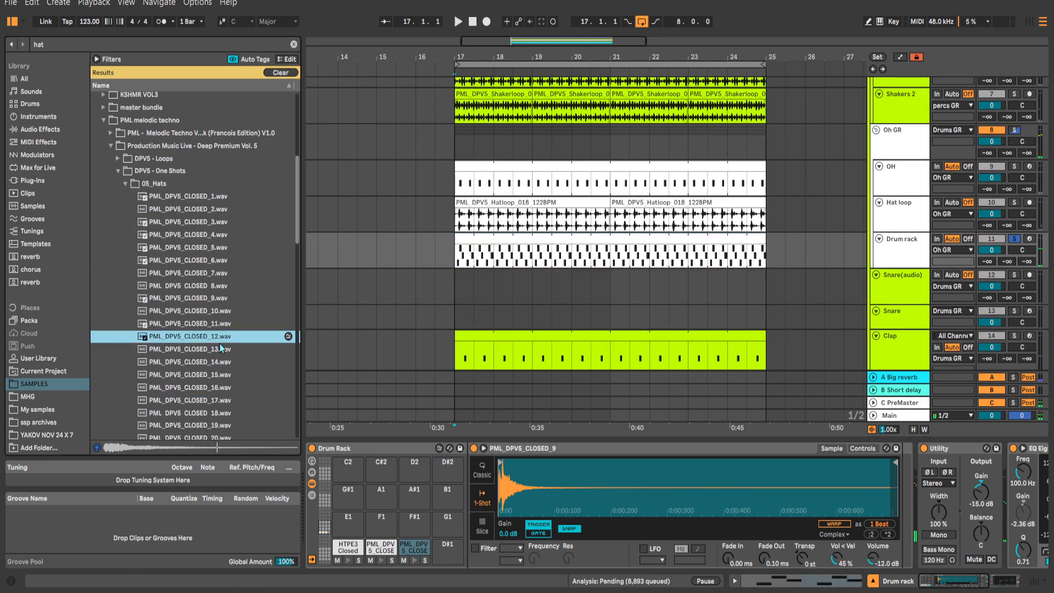
left_click(221, 349)
left_click(216, 362)
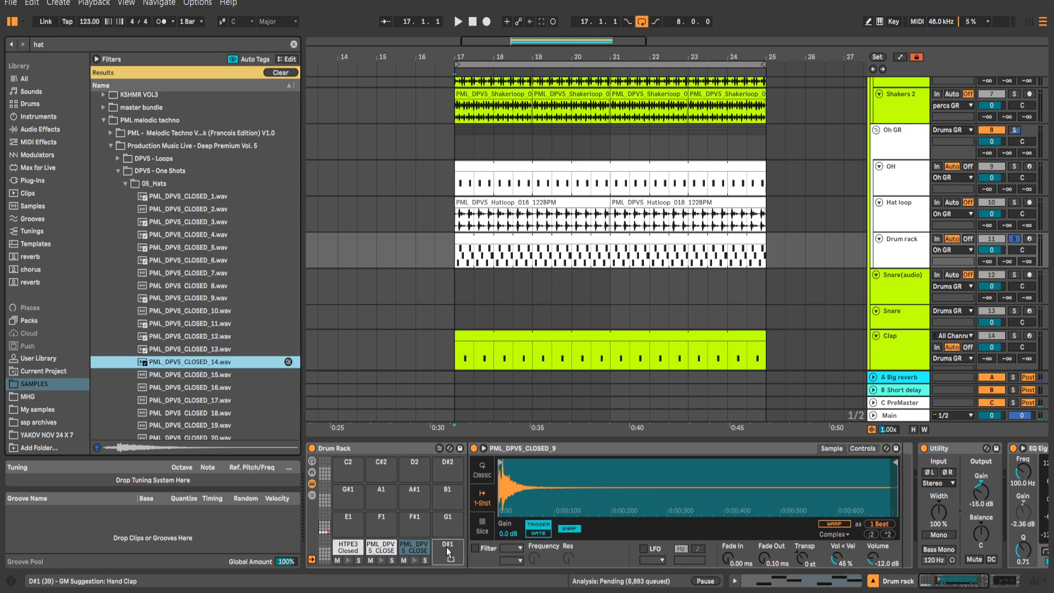
Add a PML_DPV5_CLOSED_14 note on the clip's first sixteenth and duplicate it to the start of the second beat.
double_click(503, 240)
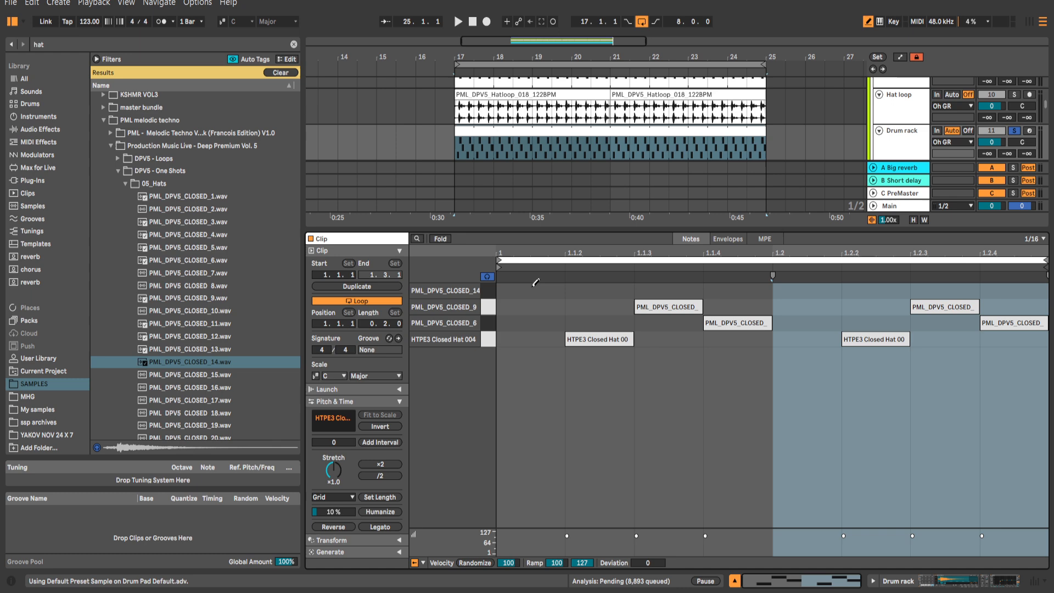
left_click(536, 289)
key("b")
key("space")
left_click_drag(759, 286, 463, 287)
key("ctrl+d")
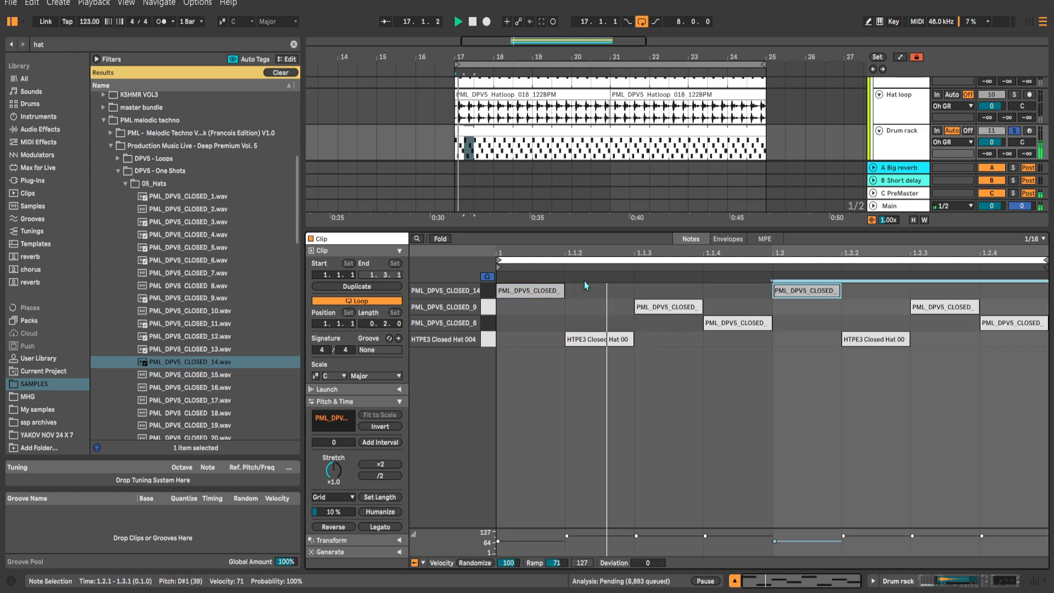
Replace the sample on pad D#1 with PML_DPV5_CLOSED_19 and play the loop.
key("shift+Tab")
scroll(220, 360, "down", 3)
left_click(220, 360)
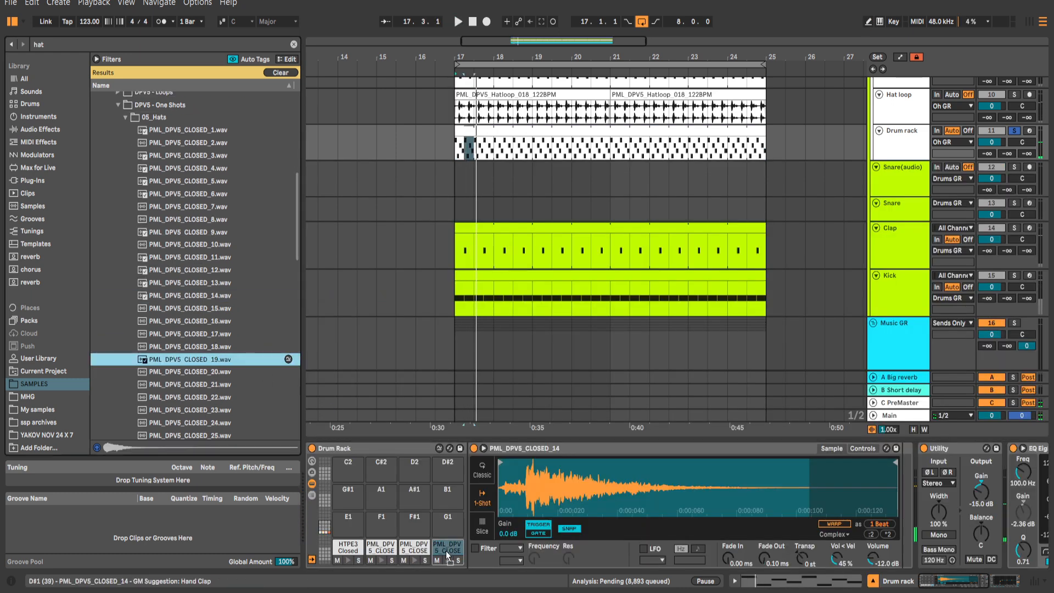
key("space")
Listen to the hats unsoloed with the full mix and rename the Drum rack track as Ch Loop.
left_click_drag(534, 192, 525, 213)
left_click(885, 168)
key("s")
left_click_drag(551, 175, 552, 192)
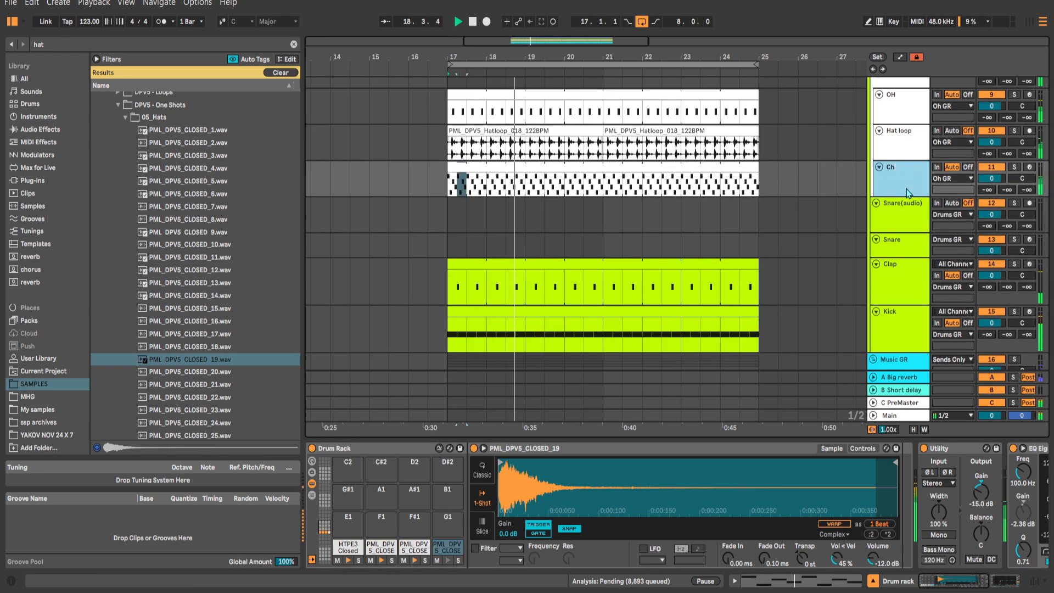
type("Ch Loop")
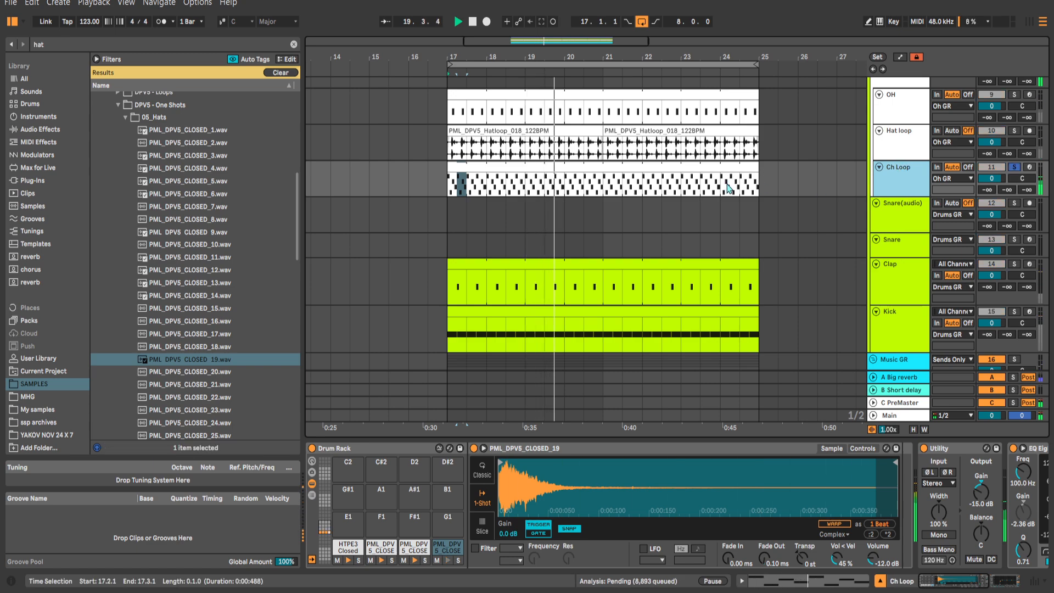
key("Return")
Copy the sidechain Compressor from the percs GR track to the end of the Ch Loop device chain.
scroll(822, 413, "up", 1)
left_click_drag(817, 478, 508, 477)
key("s")
left_click_drag(839, 82, 845, 280)
left_click(905, 205)
scroll(900, 208, "down", 1)
scroll(758, 285, "down", 6)
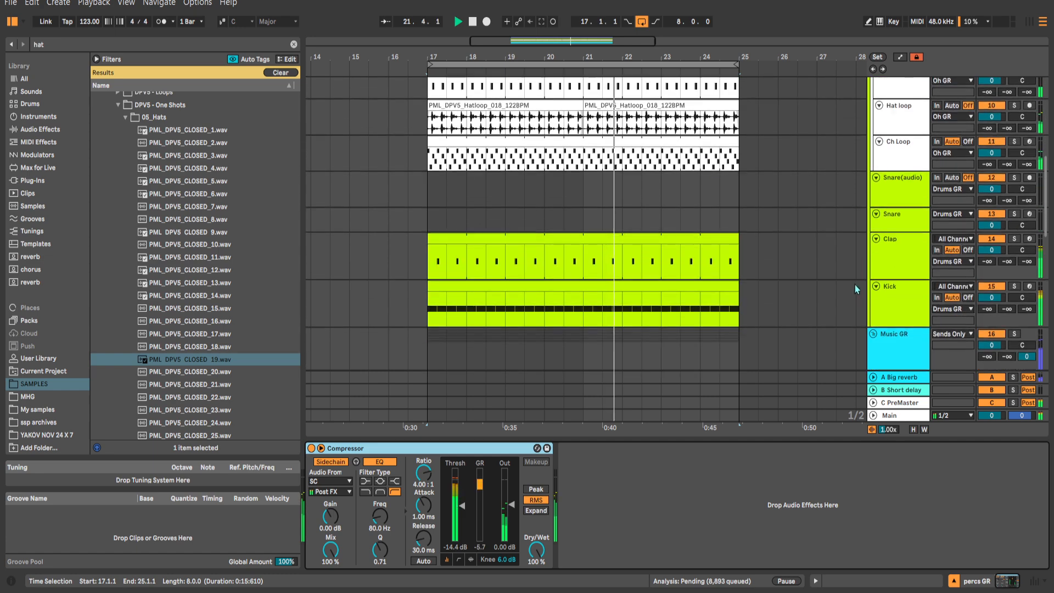
scroll(805, 285, "up", 3)
scroll(808, 278, "down", 1)
scroll(806, 275, "down", 1)
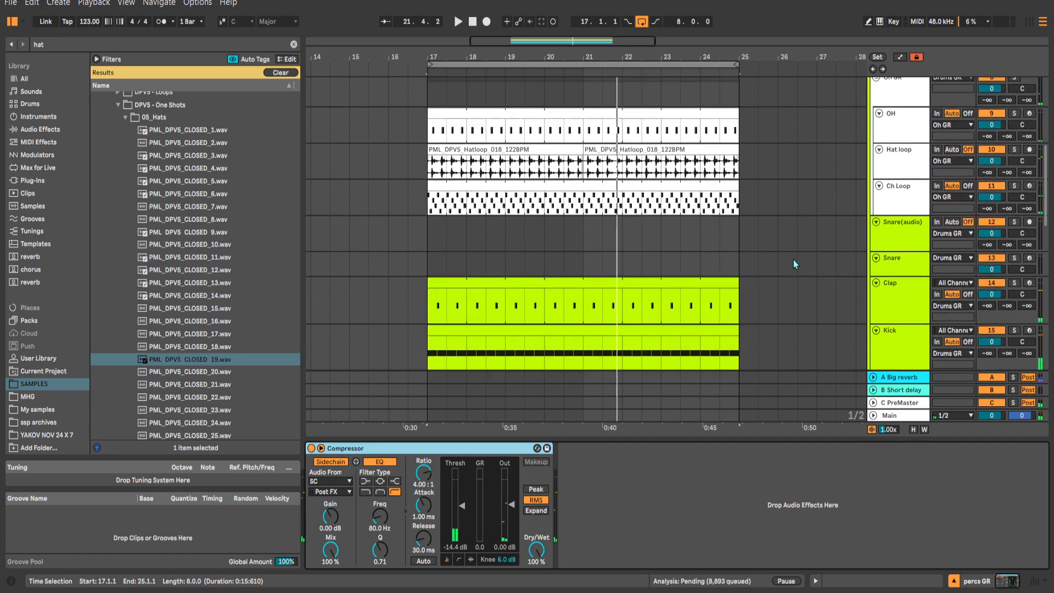
left_click(898, 212)
key("space")
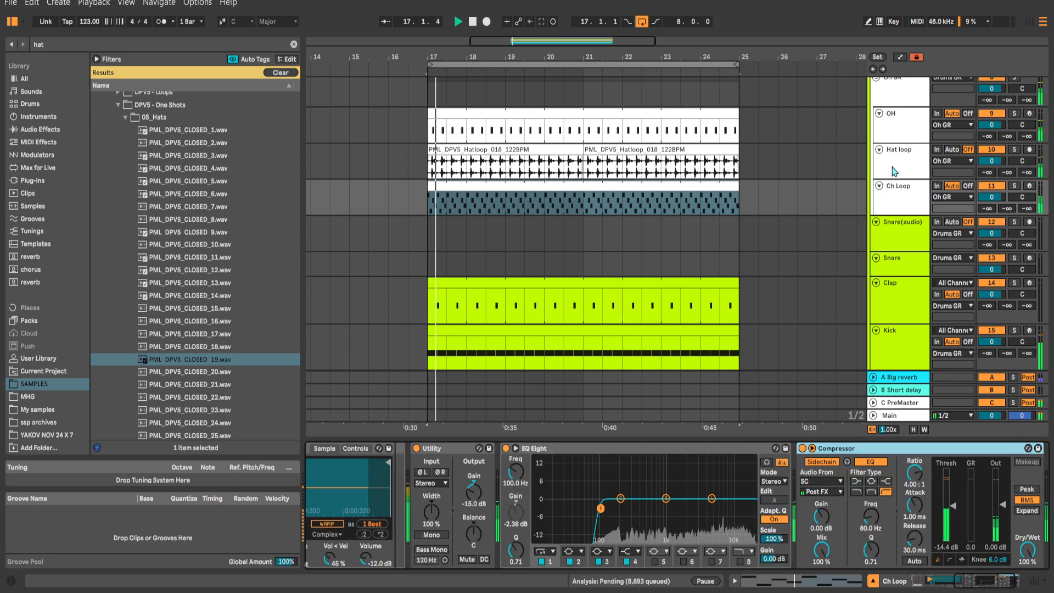
Raise the Ch Loop's EQ Eight low cut, dip 6.81 kHz by 6.32 dB, and set the Utility gain to -10.7 dB.
scroll(853, 260, "up", 1)
left_click_drag(601, 509, 720, 515)
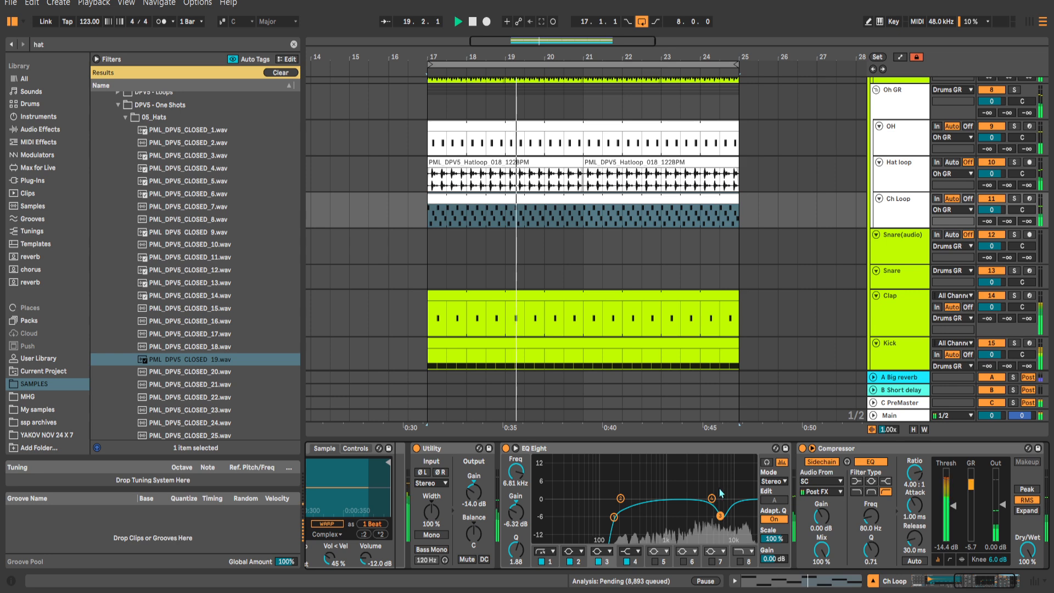
scroll(773, 299, "up", 1)
left_click(903, 237)
key("s")
left_click_drag(474, 492, 473, 482)
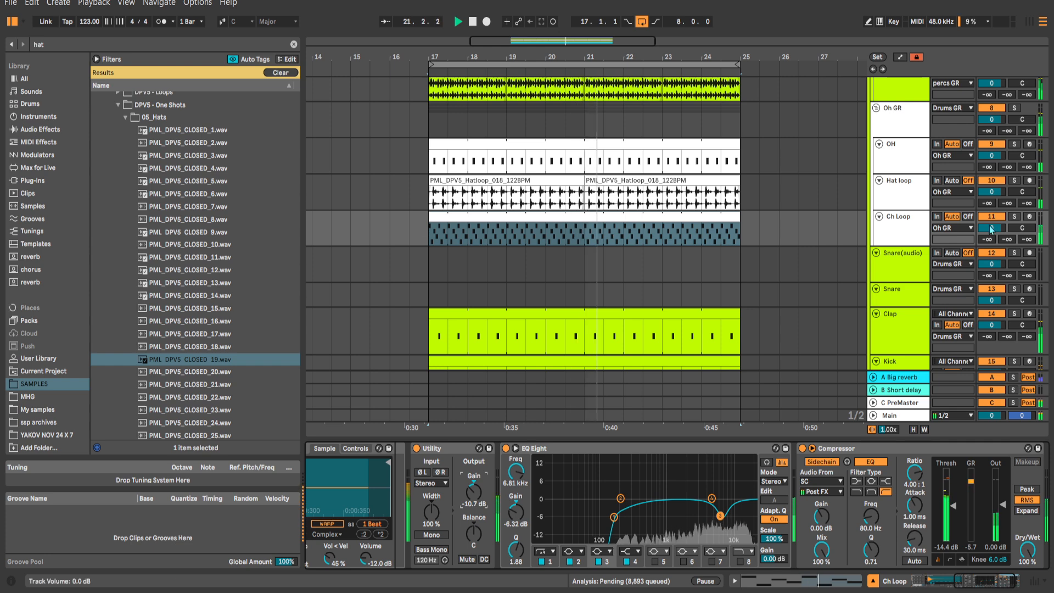
Select all notes in the Ch Loop clip and randomize their velocities with an amount of 7.
double_click(576, 233)
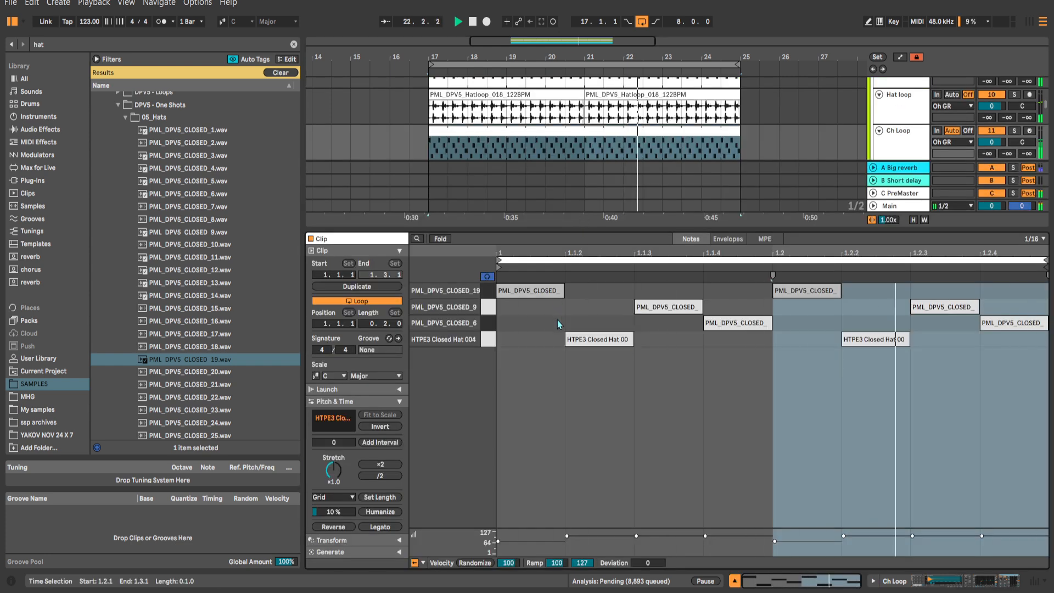
left_click(543, 341)
key("space")
key("ctrl+a")
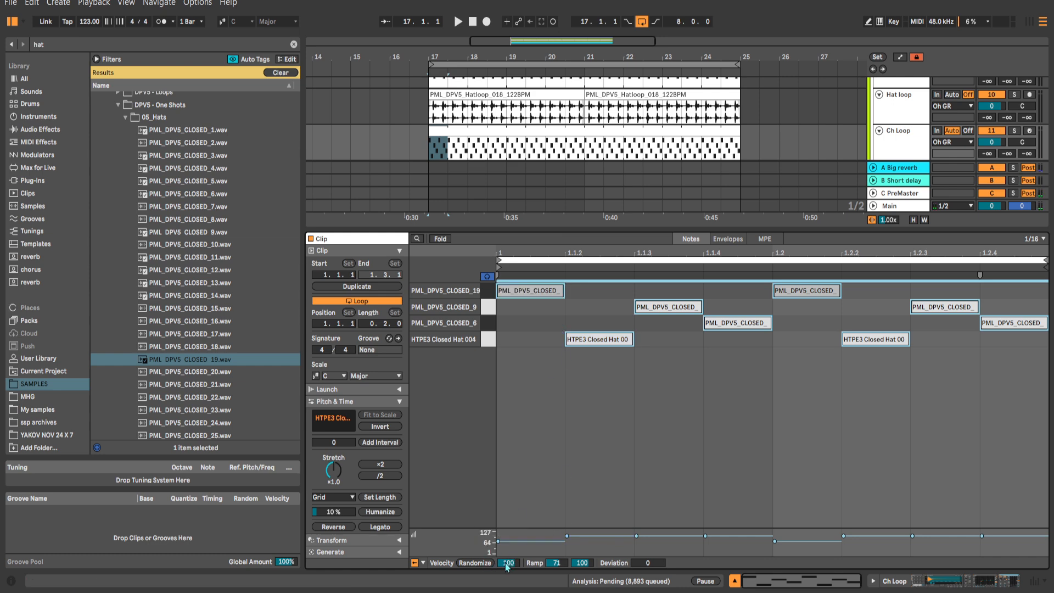
left_click_drag(508, 563, 508, 589)
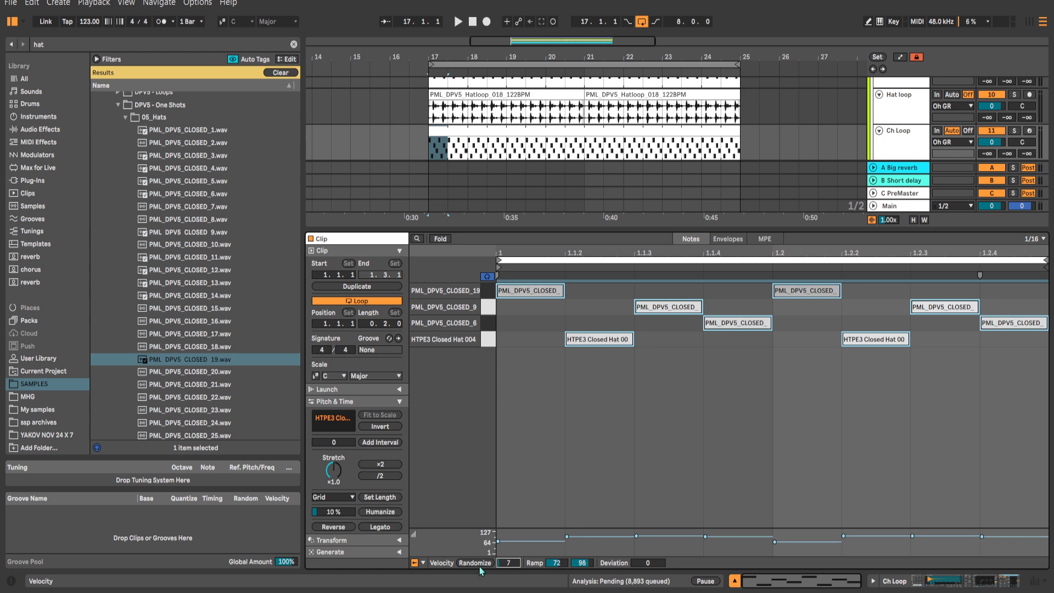
left_click(633, 382)
Listen to the soloed Ch Loop, then move its 1.1.2 hit to PML_DPV5_CLOSED_6 and its 1.1.4 hit to HTPE3 Closed Hat.
key("shift+Tab")
key("s")
left_click(562, 148)
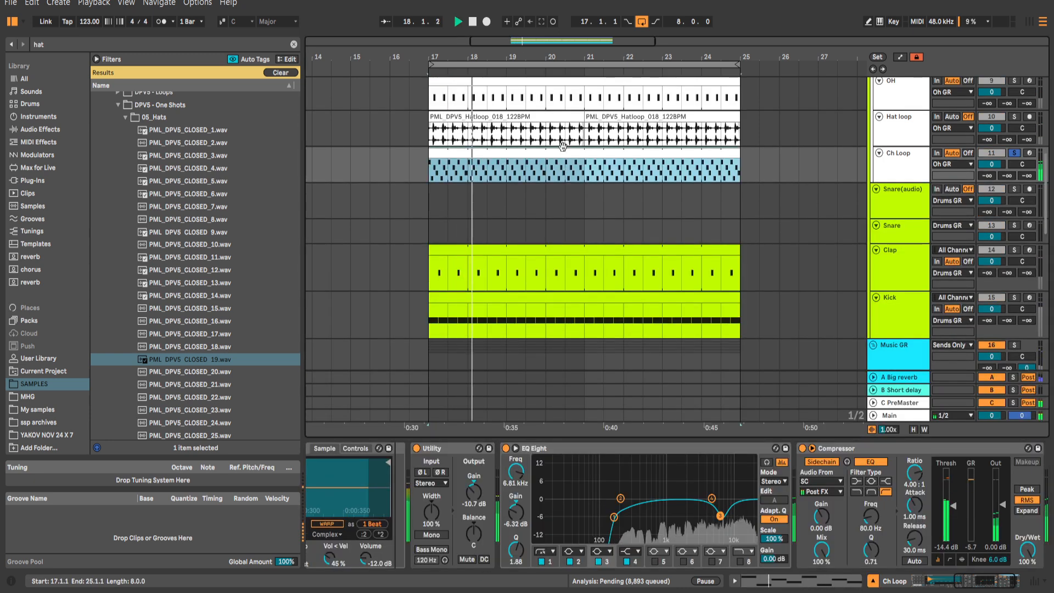
left_click_drag(513, 150, 558, 155)
double_click(558, 155)
left_click_drag(598, 339, 600, 322)
key("space")
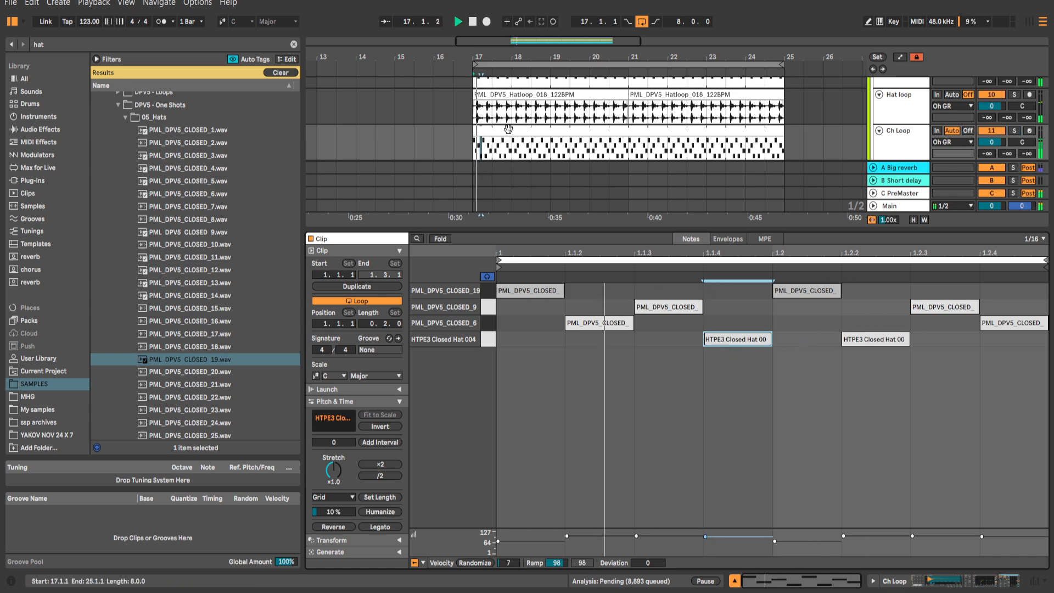
Change EQ Eight's first band on Ch Loop to the gentler low-cut shape and raise its cutoff frequency.
key("shift+Tab")
left_click_drag(505, 129, 511, 145)
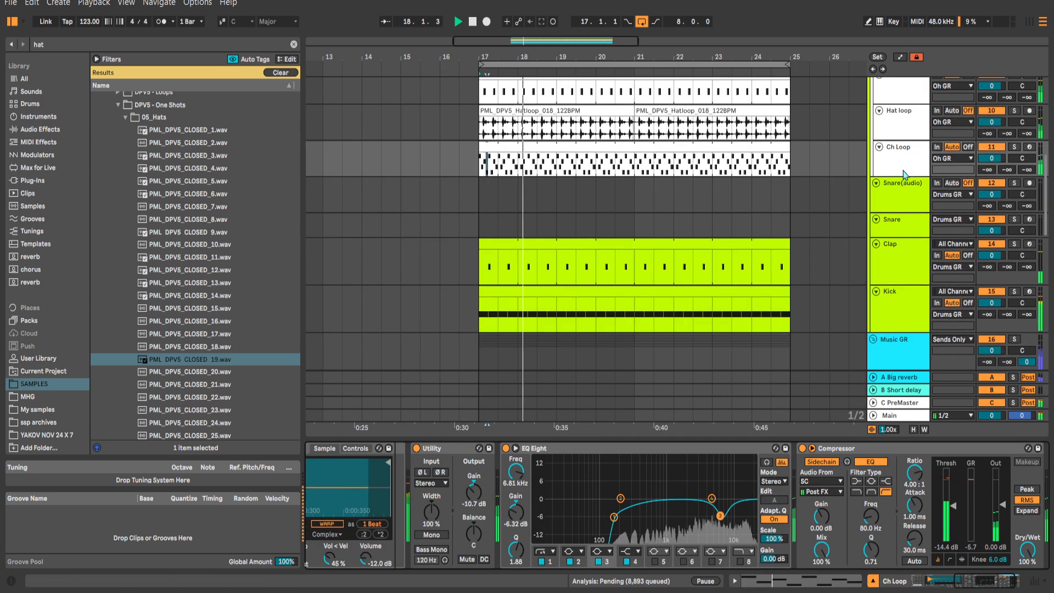
left_click(546, 551)
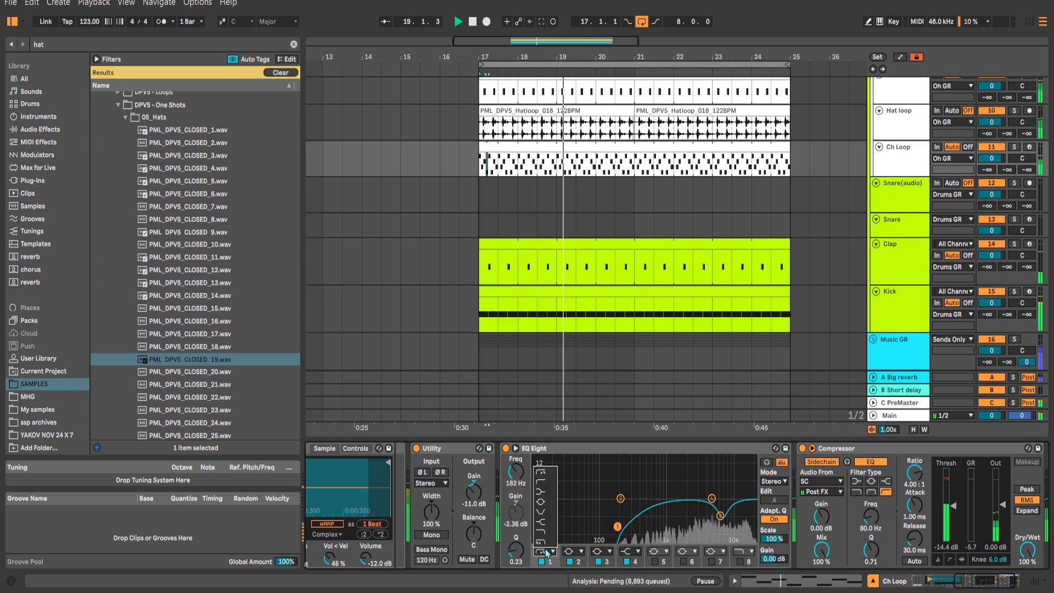
left_click(541, 473)
left_click(546, 552)
left_click(541, 482)
left_click_drag(618, 526, 633, 516)
Adjust the Ch Loop's upper EQ dip to 6.96 kHz at -6.07 dB and set the Utility gain to -11.2 dB.
key("s")
mouse_move(720, 516)
left_mouse_down()
mouse_move(741, 507)
mouse_move(721, 515)
left_mouse_up()
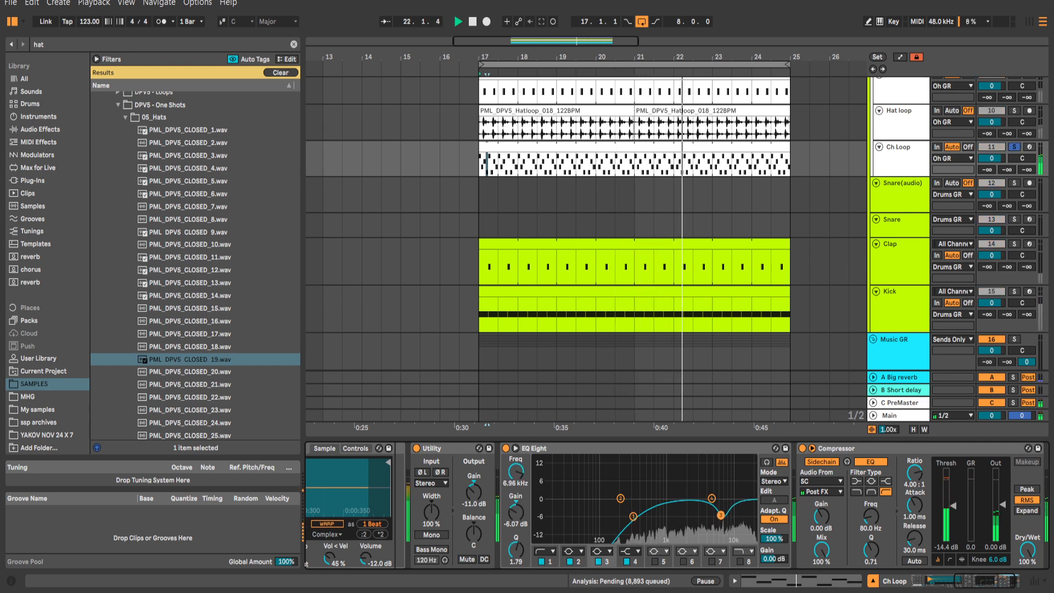
key("s")
scroll(889, 173, "up", 1)
scroll(889, 173, "right", 1)
left_click(889, 174)
left_click_drag(480, 491, 476, 499)
left_click(991, 159)
left_click(991, 159)
scroll(808, 207, "up", 1)
scroll(759, 256, "up", 1)
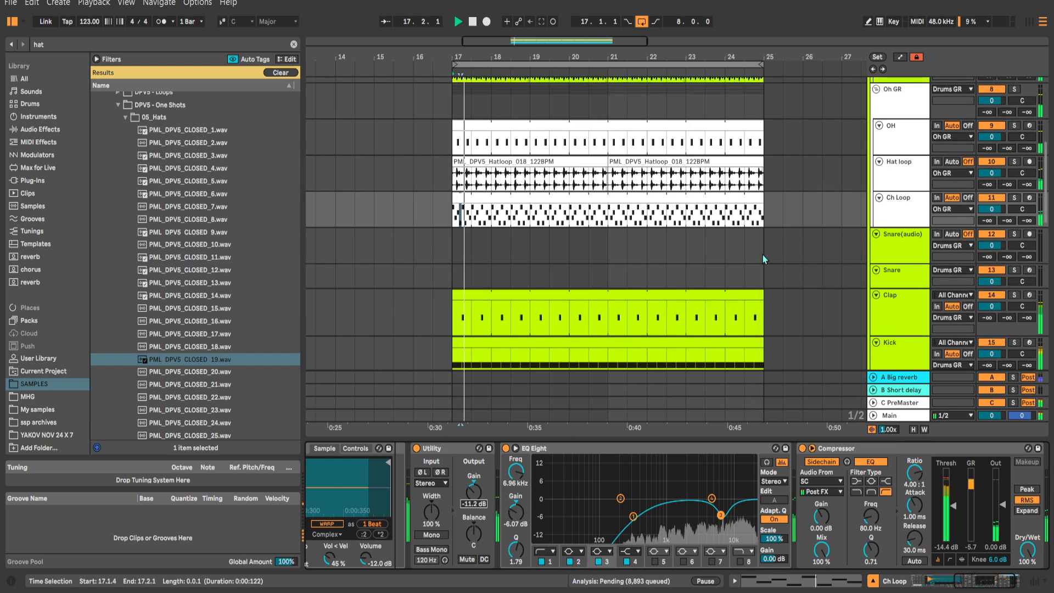
Audition the OH track in solo, return it to the full mix and raise its Utility gain to 6.17 dB.
scroll(765, 257, "up", 1)
left_click(883, 162)
key("s")
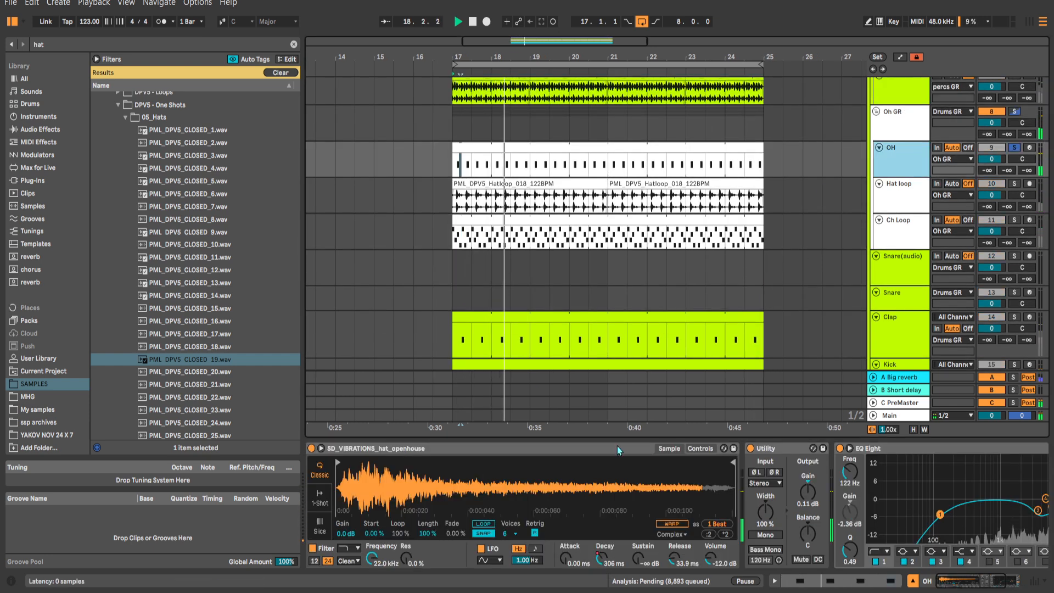
key("s")
left_click_drag(807, 492, 801, 463)
key("Tab")
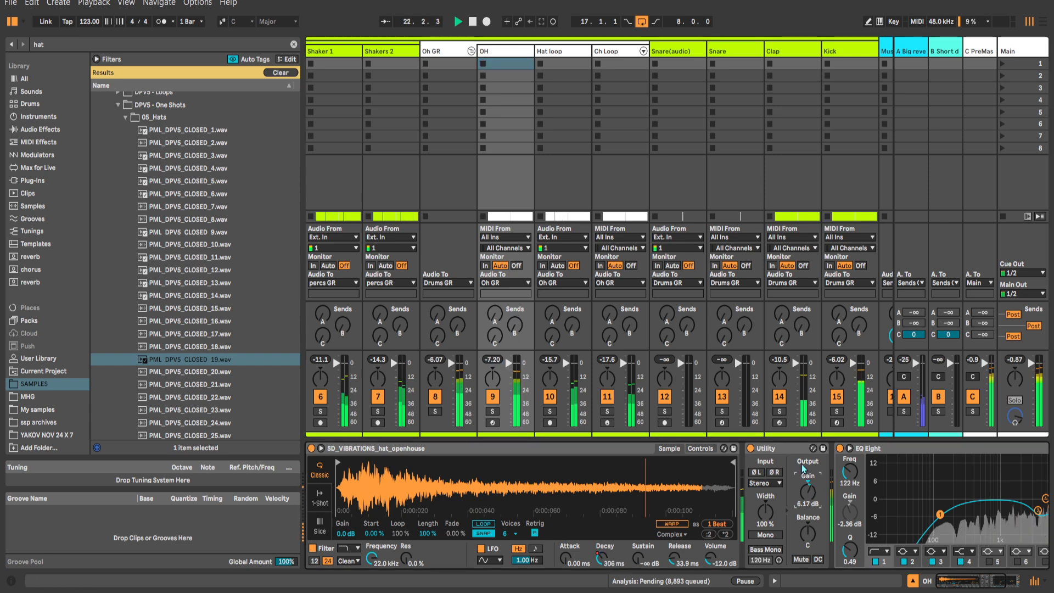
key("Tab")
Select the Lead track in the music group and clear the hat search from the browser.
scroll(790, 217, "down", 5)
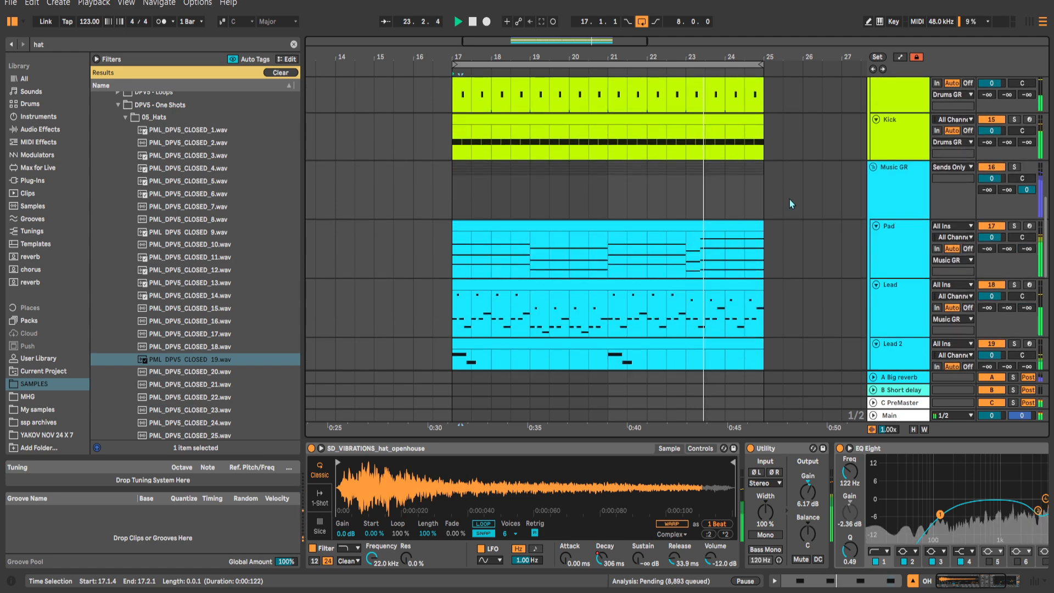
scroll(789, 199, "down", 4)
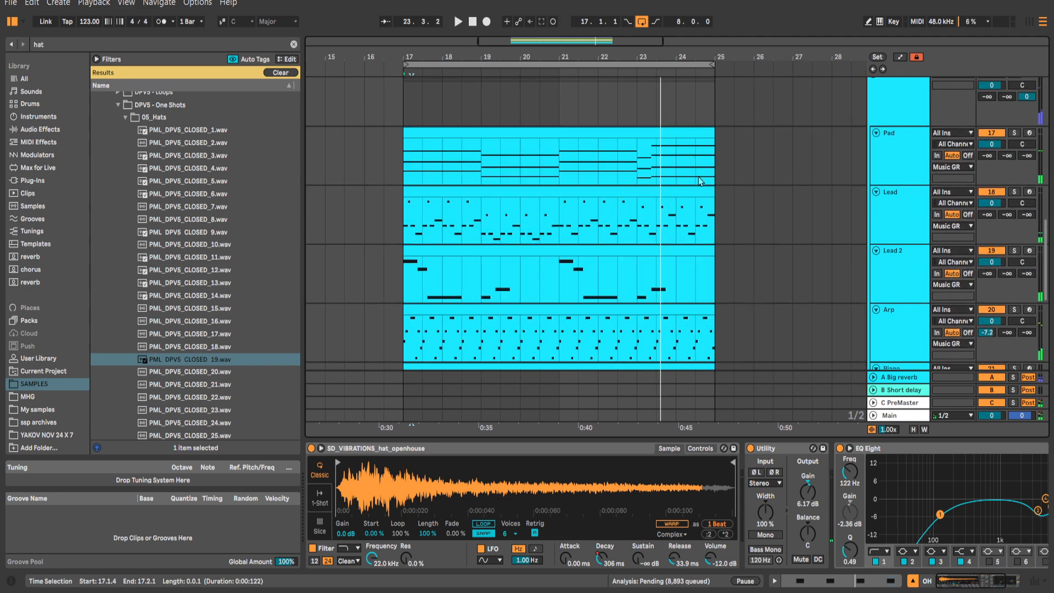
scroll(893, 173, "up", 2)
left_click(911, 236)
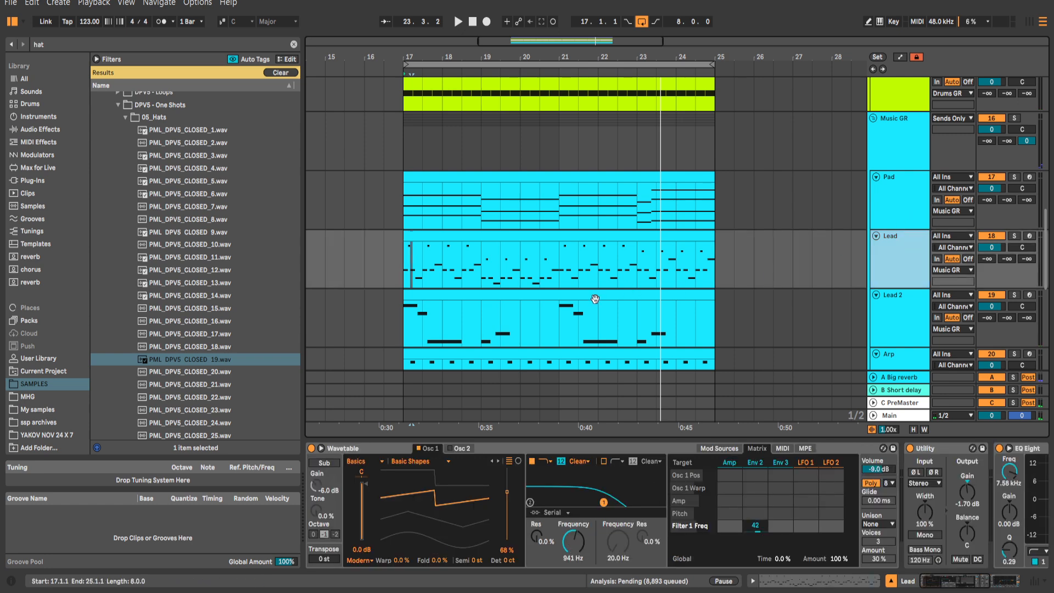
left_click(539, 258)
scroll(38, 164, "up", 3)
left_click(32, 86)
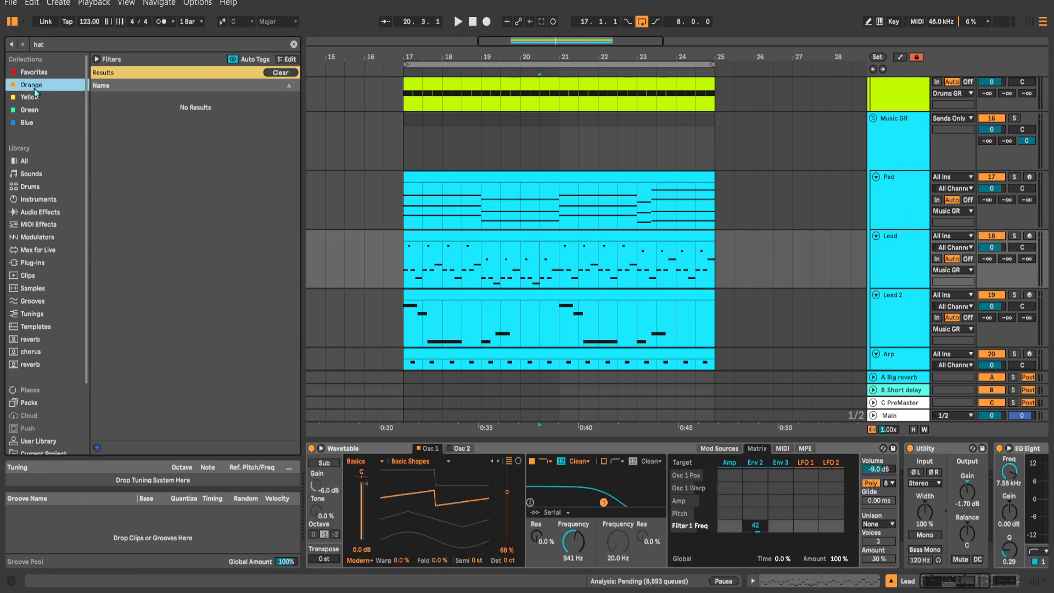
key("Down")
key("Down")
key("Down")
left_click(293, 45)
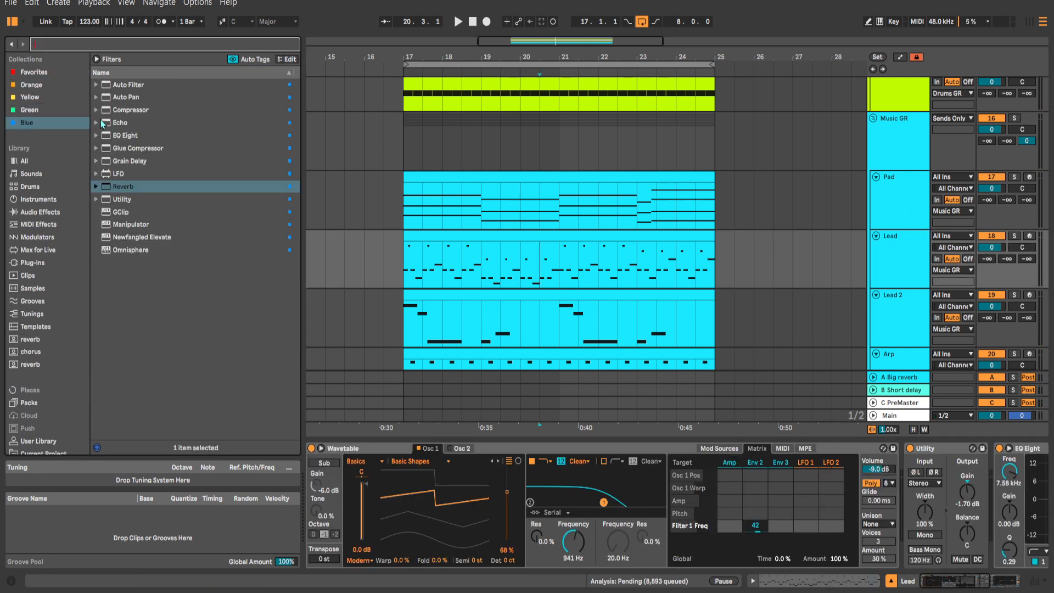
Replace the Lead track's Wavetable with Diva(x64) from the Orange collection and play the track soloed.
left_click(40, 87)
left_click_drag(124, 85, 341, 144)
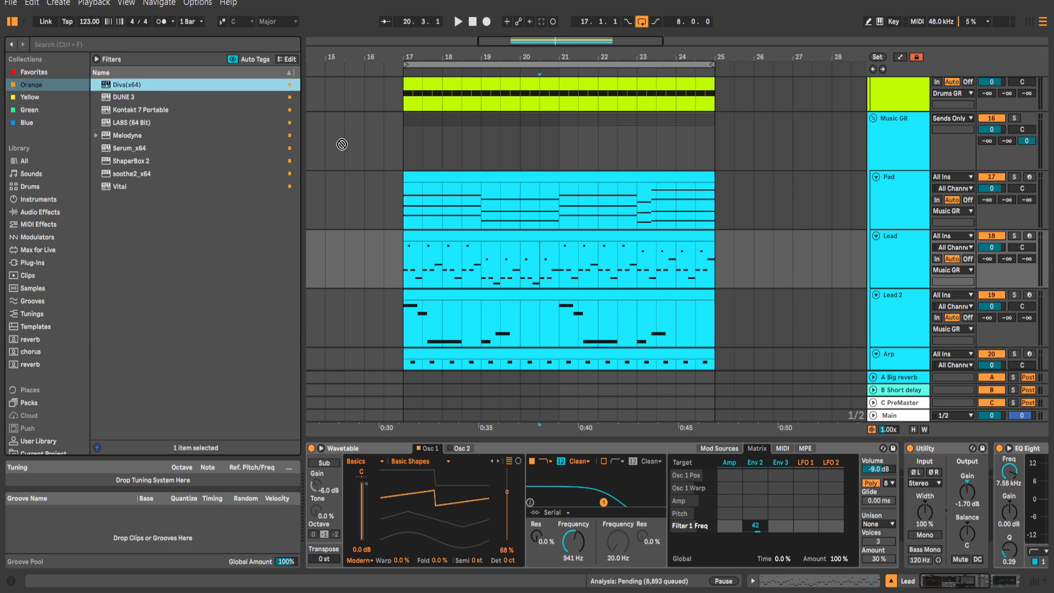
key("s")
key("space")
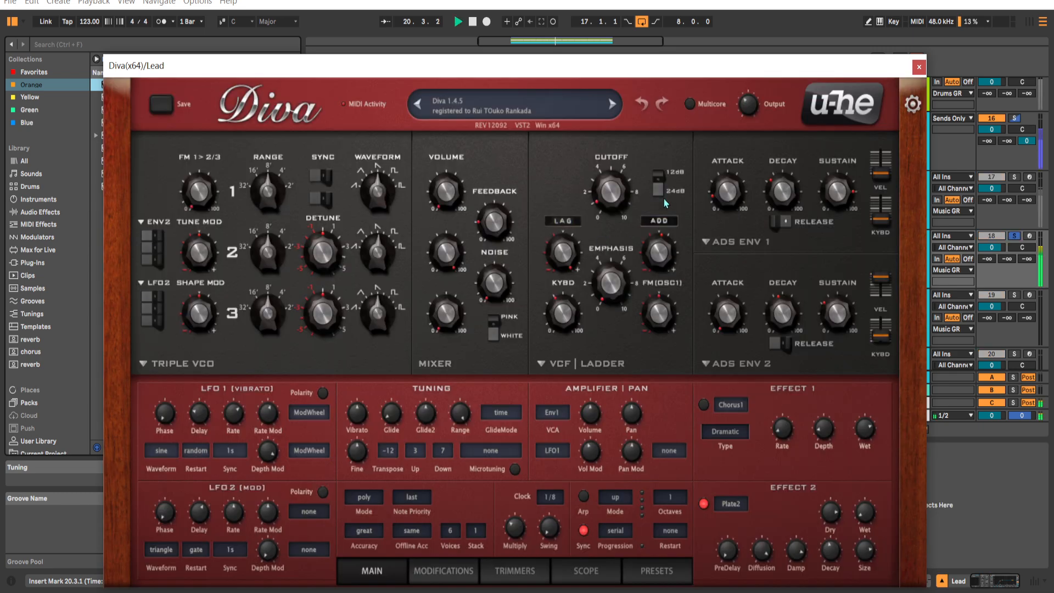
Load the Illarion Saw preset from Diva's User folder on the Lead and close the plug-in window.
left_click(662, 570)
scroll(225, 303, "down", 1)
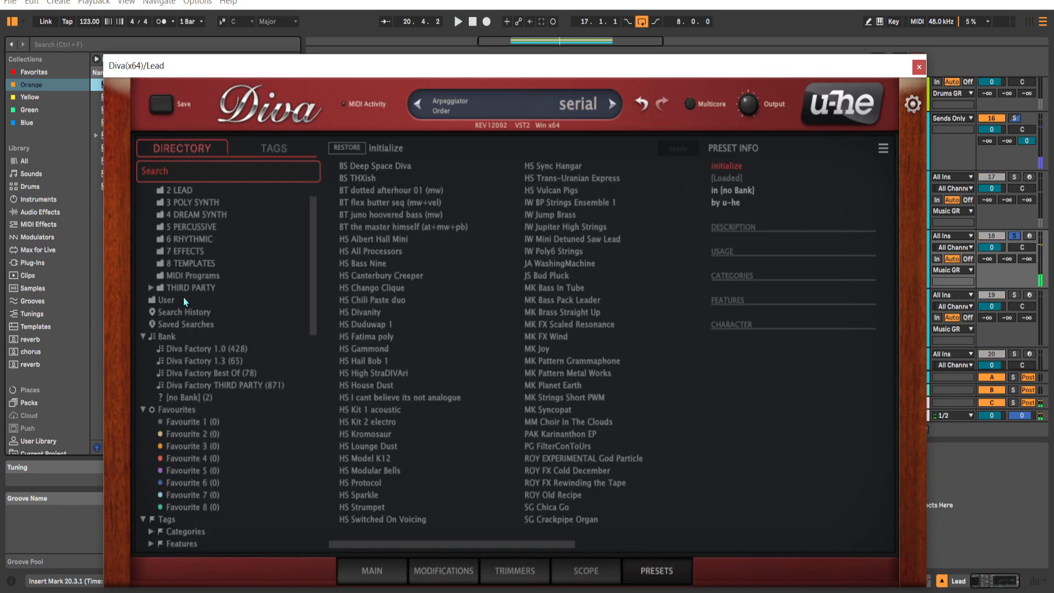
left_click(181, 301)
left_click(370, 215)
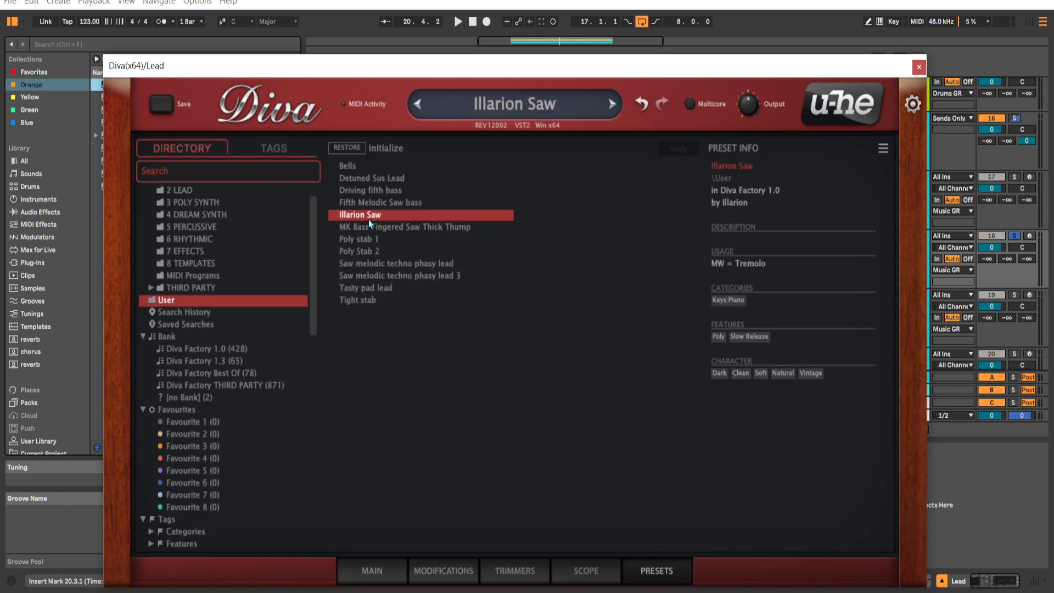
left_click(916, 65)
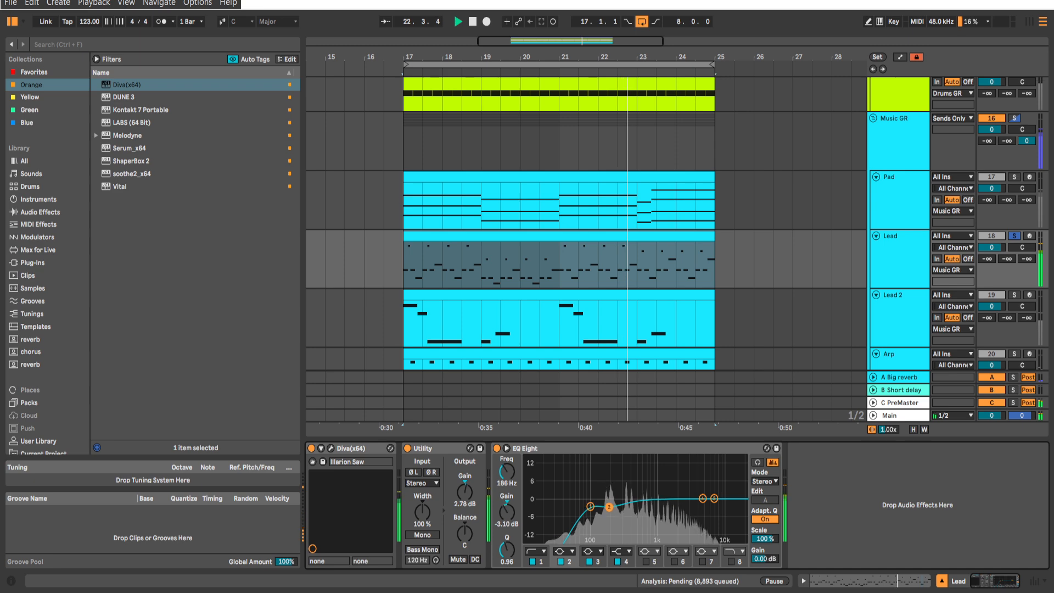
Unsolo the Lead track and raise its Utility gain to 4.59 dB.
left_click(899, 276)
key("s")
left_click_drag(464, 492, 464, 483)
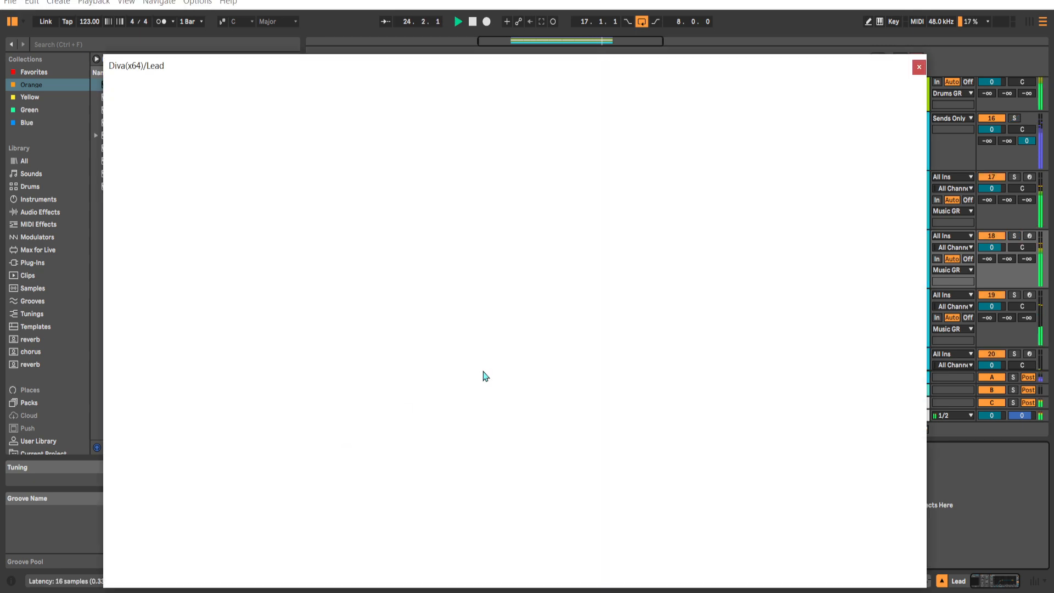
Open the Lead's Diva main controls and expose its filter cutoff, VCF1: Frequency, as a configured device parameter.
left_click(390, 447)
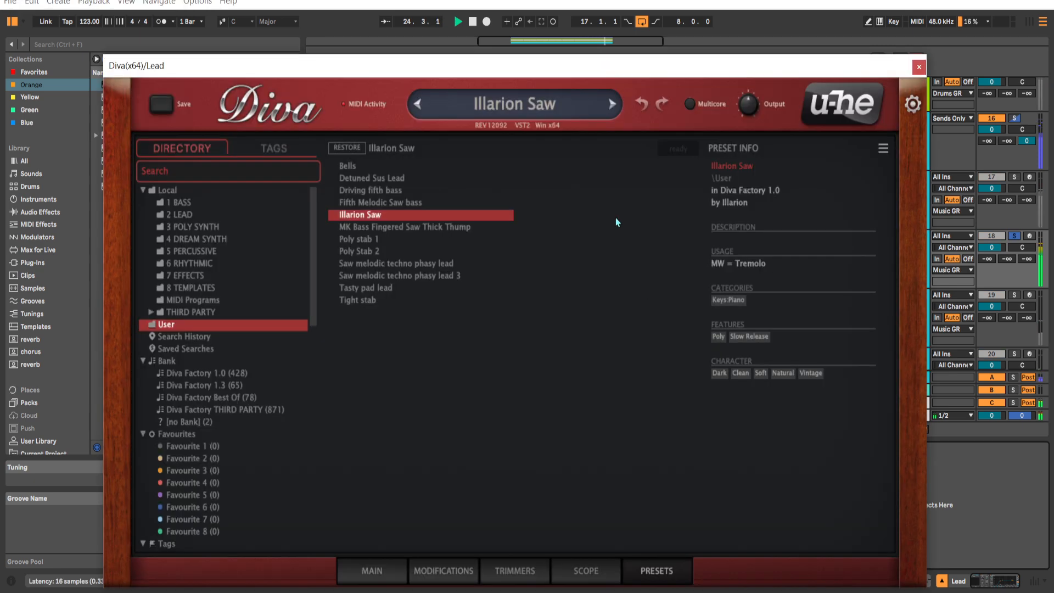
left_click(387, 569)
left_click(919, 69)
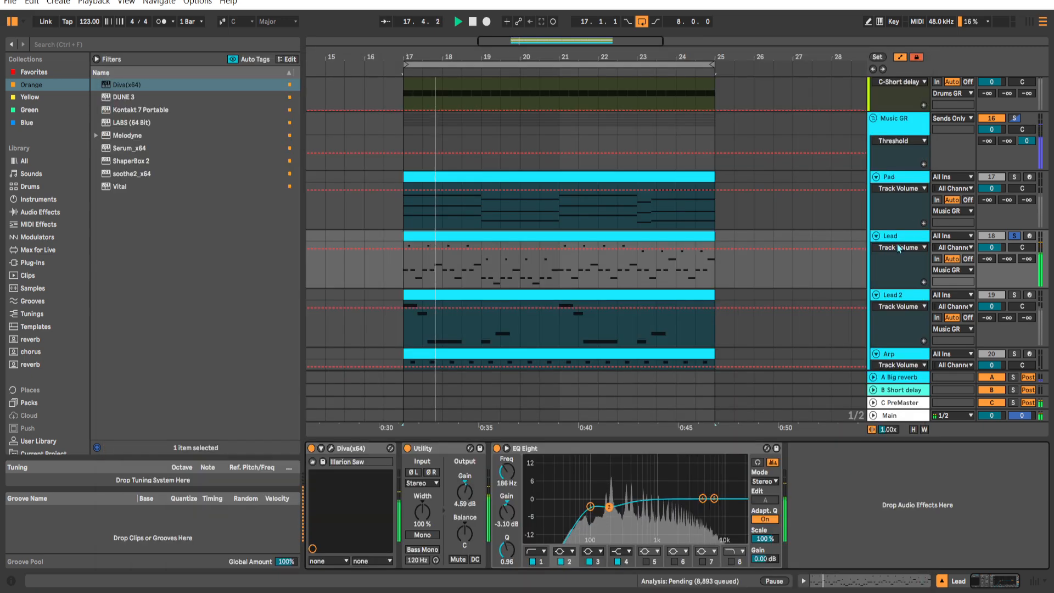
left_click(572, 114)
left_click_drag(510, 68, 862, 65)
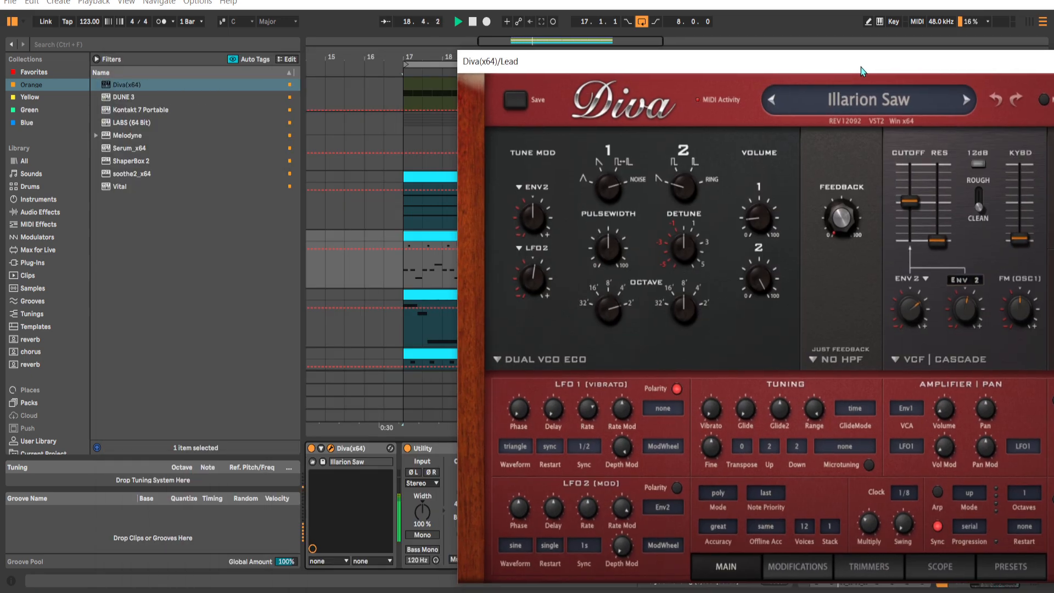
left_click(322, 449)
left_click(422, 448)
left_click(904, 235)
left_click(422, 449)
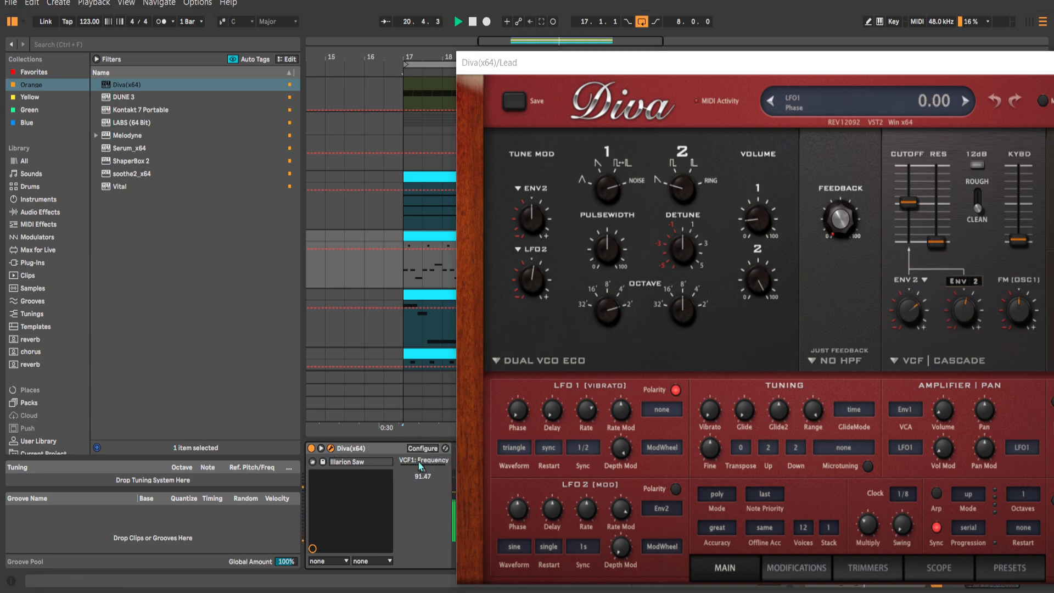
Close Diva, lower the Lead's VCF1: Frequency automation to 87.89 and leave automation view.
left_click_drag(759, 68, 454, 77)
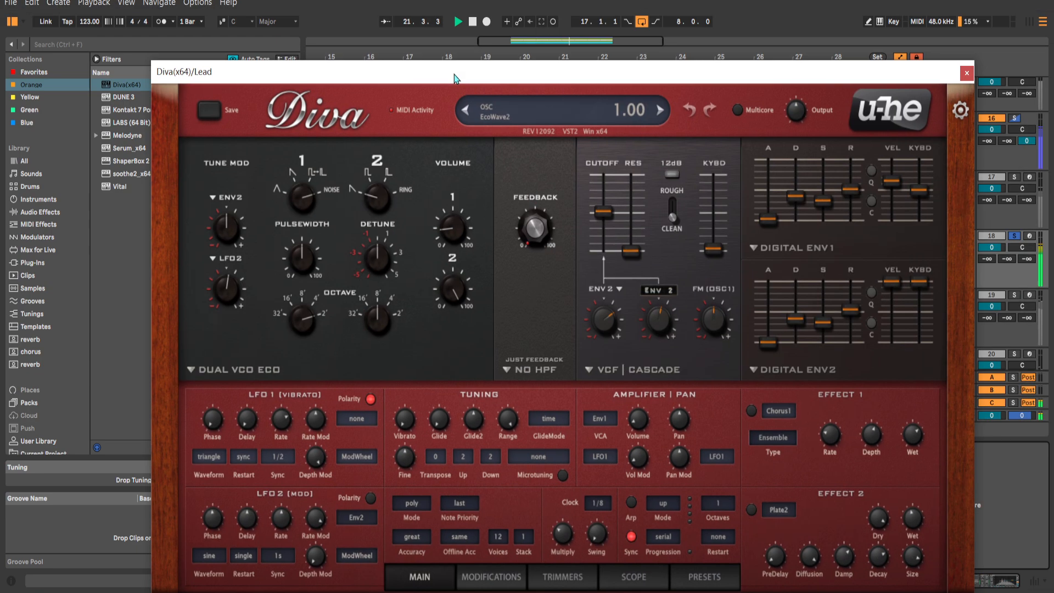
left_click(967, 73)
left_click(406, 267)
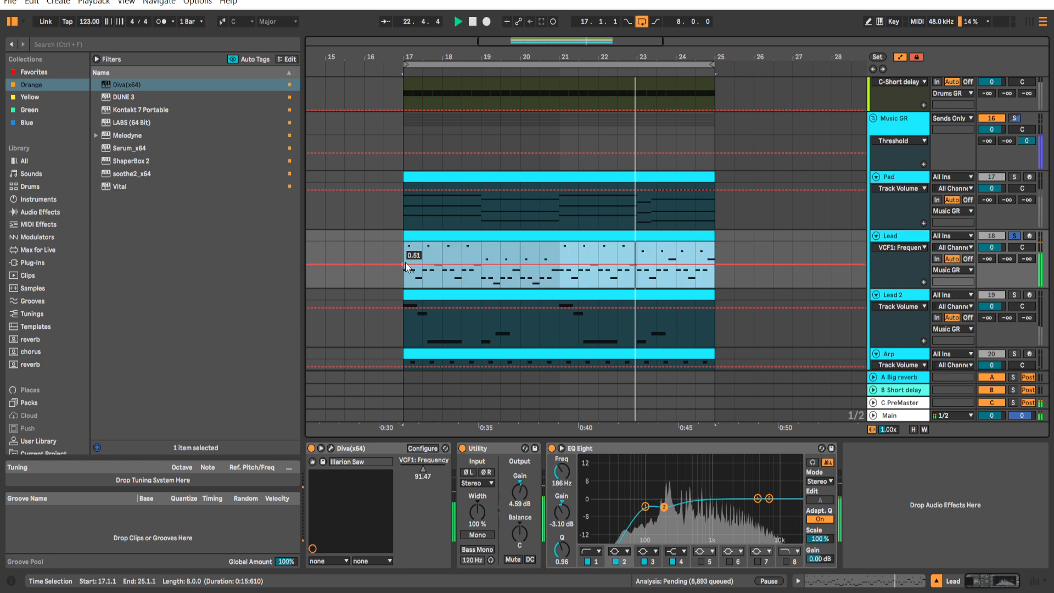
key("a")
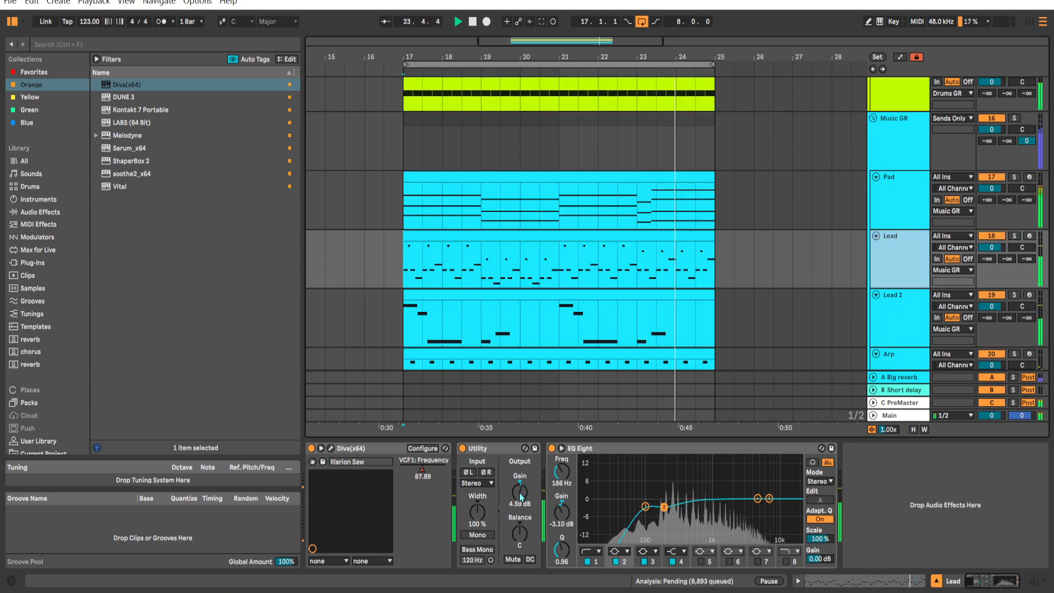
Set the Lead's Utility gain to 6.50 dB and its EQ Eight dip to 198 Hz at -3.84 dB, and solo the track.
left_click_drag(520, 496, 520, 490)
mouse_move(663, 507)
left_mouse_down()
mouse_move(644, 504)
mouse_move(666, 508)
left_mouse_up()
key("s")
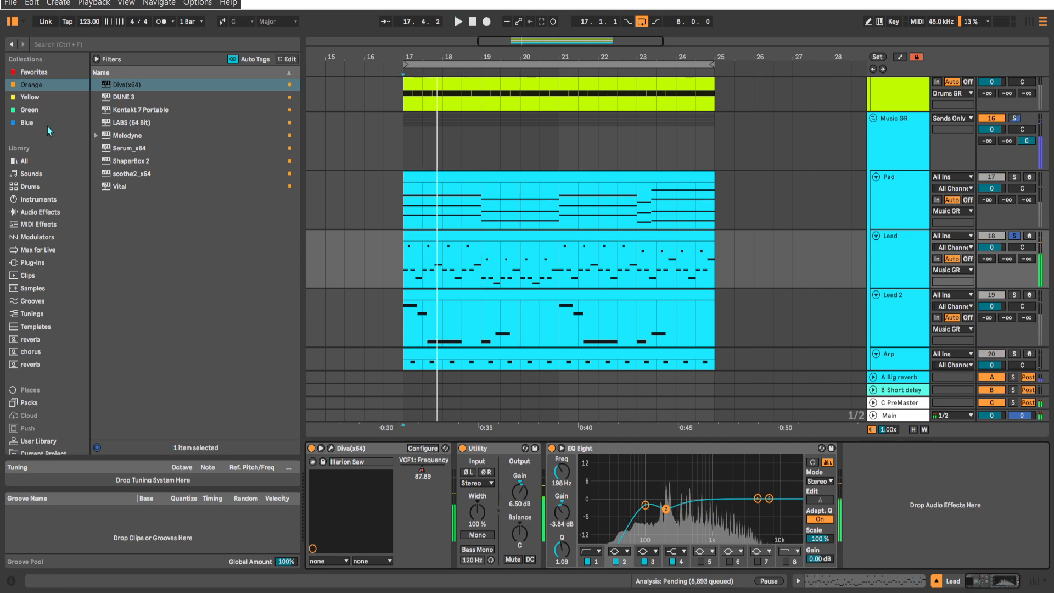
Add Red 2 EQ from Favorites after Diva on the Lead, and boost its high shelf and high mid gains during playback.
left_click(50, 73)
double_click(127, 186)
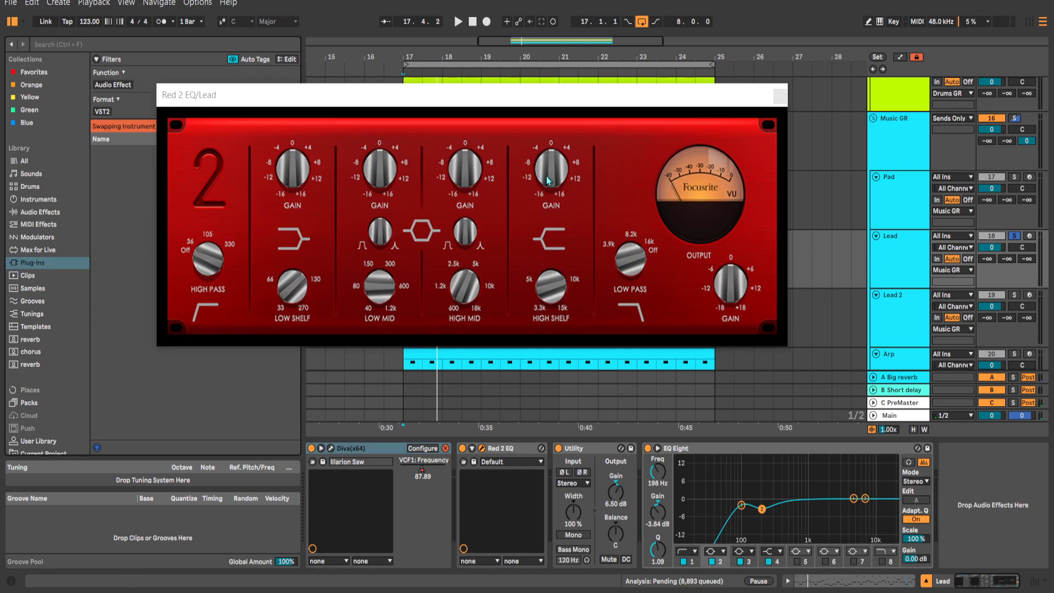
left_click_drag(546, 181, 561, 164)
key("space")
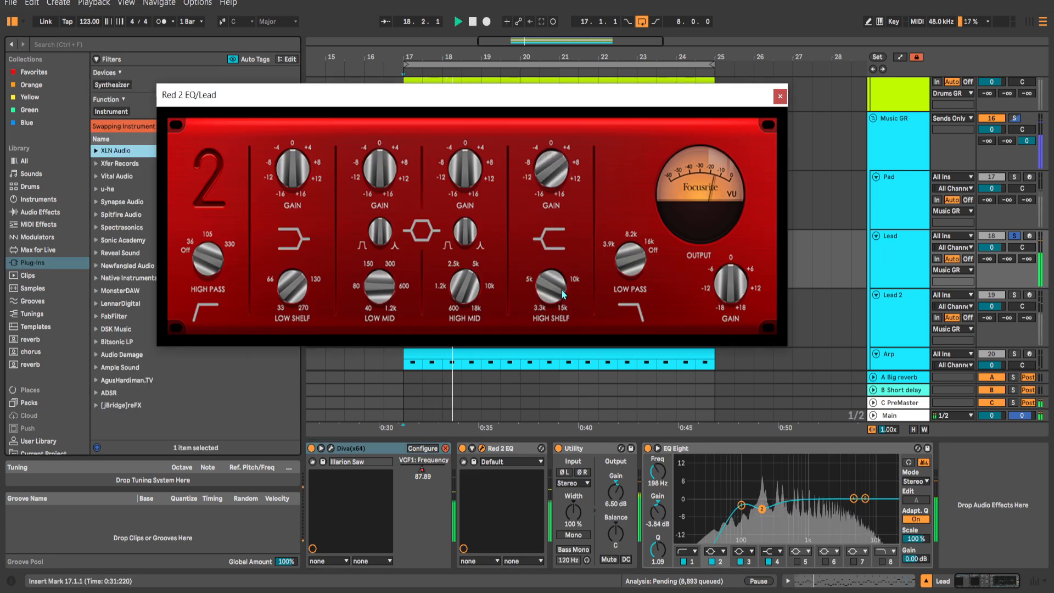
left_click_drag(554, 160, 556, 177)
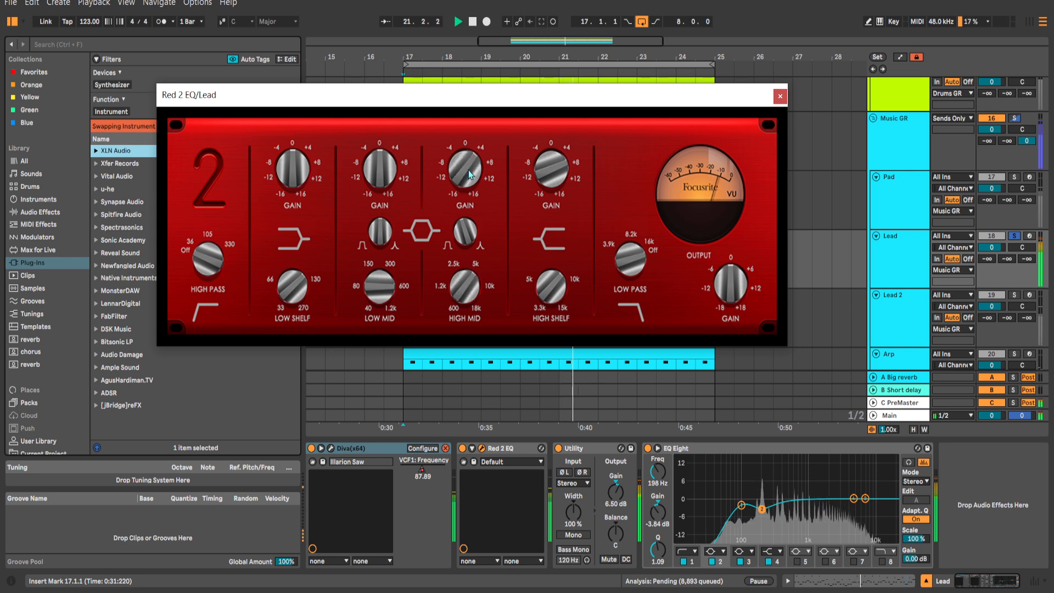
Bypass and re-enable Red 2 EQ to compare the Lead's sound, and close the plug-in window.
left_click(462, 448)
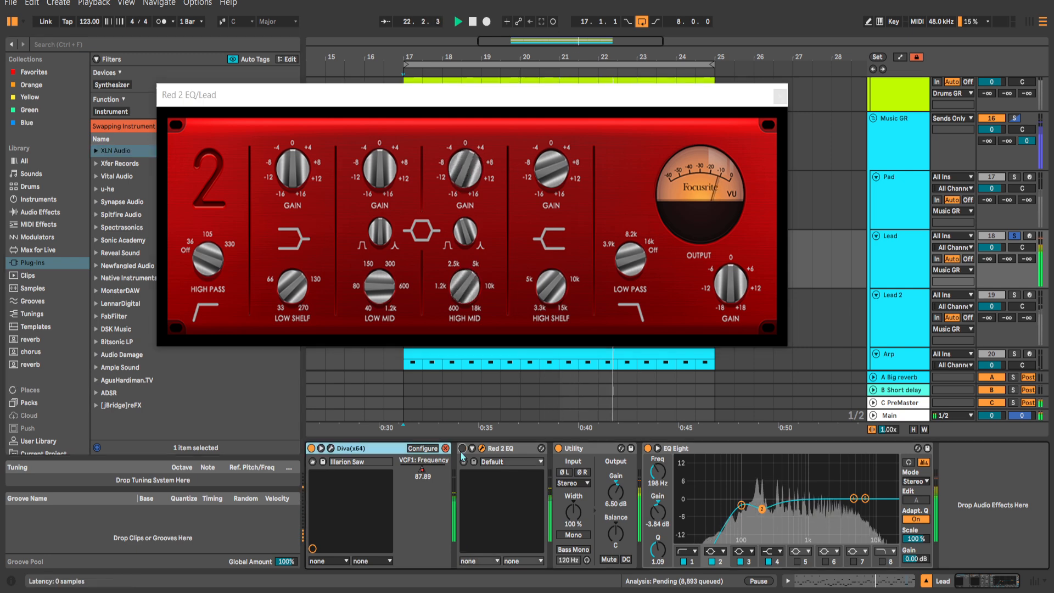
left_click(462, 449)
left_click(780, 97)
Unsolo the Lead, lower its Utility gain to 5.56 dB and recheck the Red 2 EQ settings.
left_click(900, 277)
key("s")
scroll(713, 351, "down", 1)
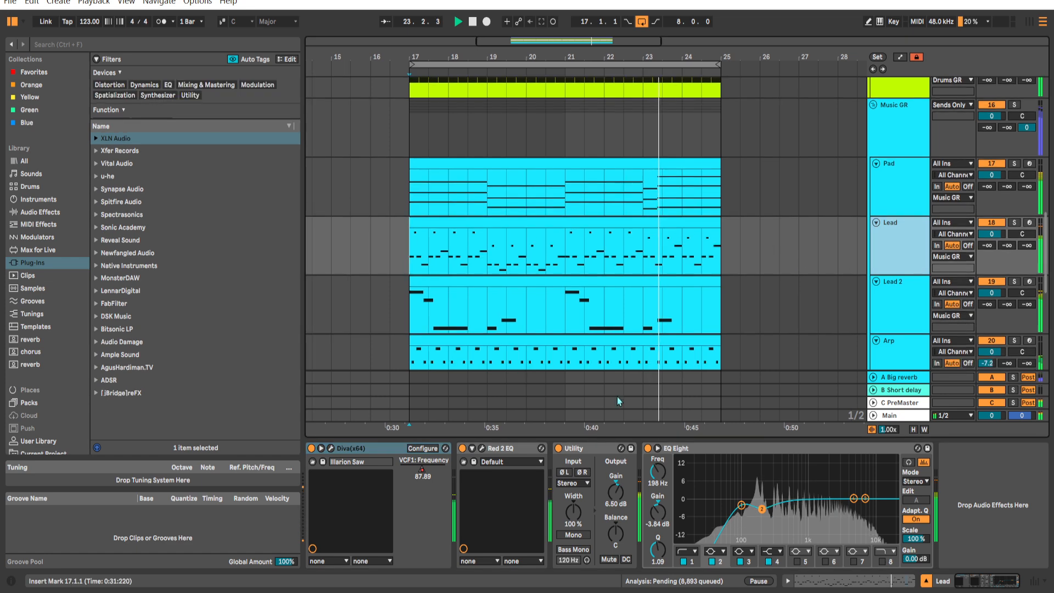
left_click_drag(614, 489, 614, 495)
left_click(482, 448)
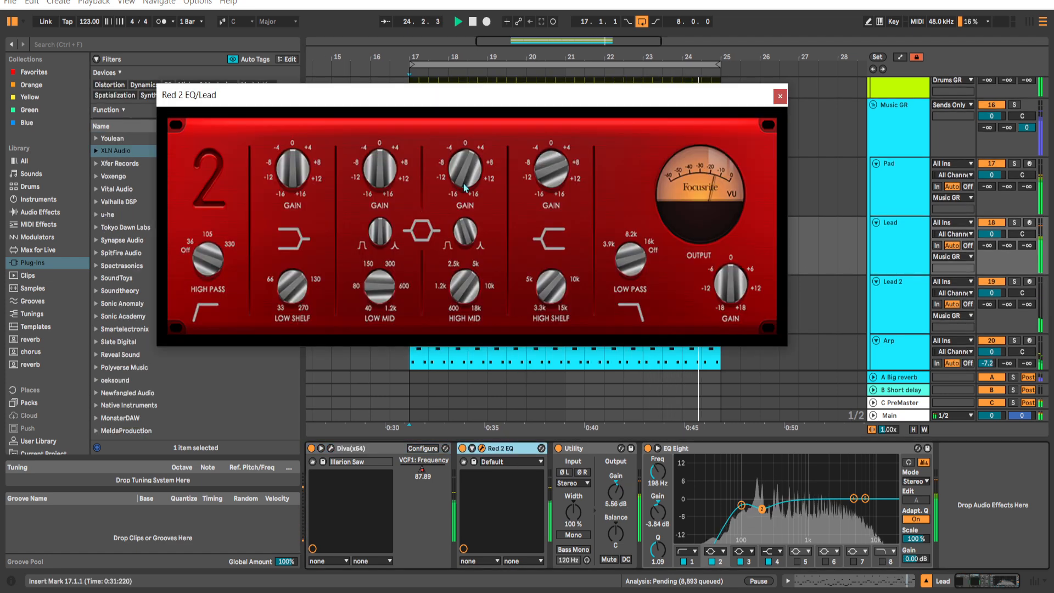
left_click(779, 97)
Solo the Lead 2 track, copy the Lead's Diva onto it and open the copied instrument during playback.
left_click_drag(840, 284, 821, 243)
left_click(891, 264)
key("s")
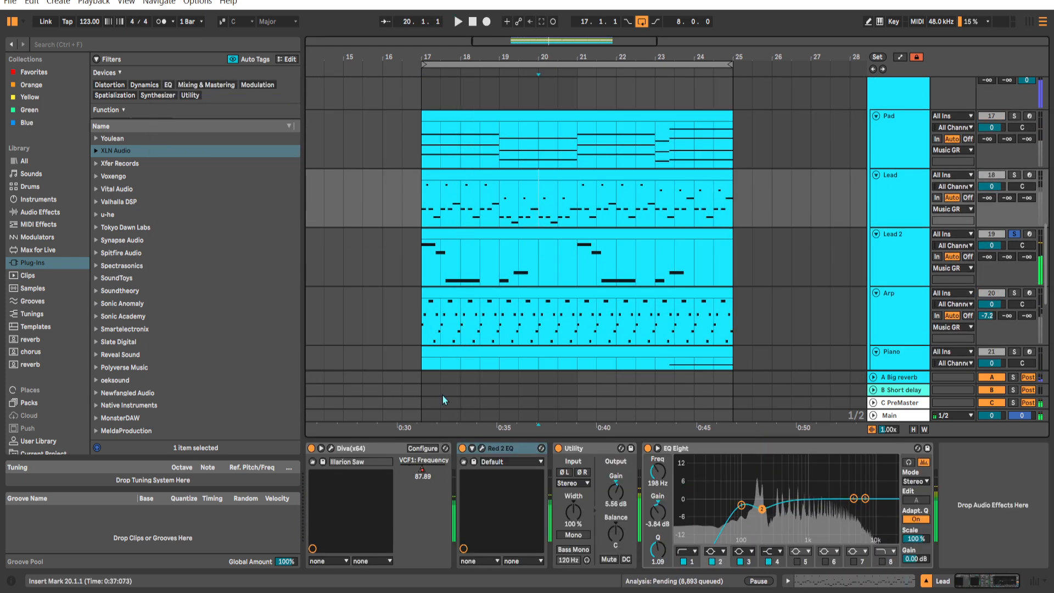
left_click(375, 450)
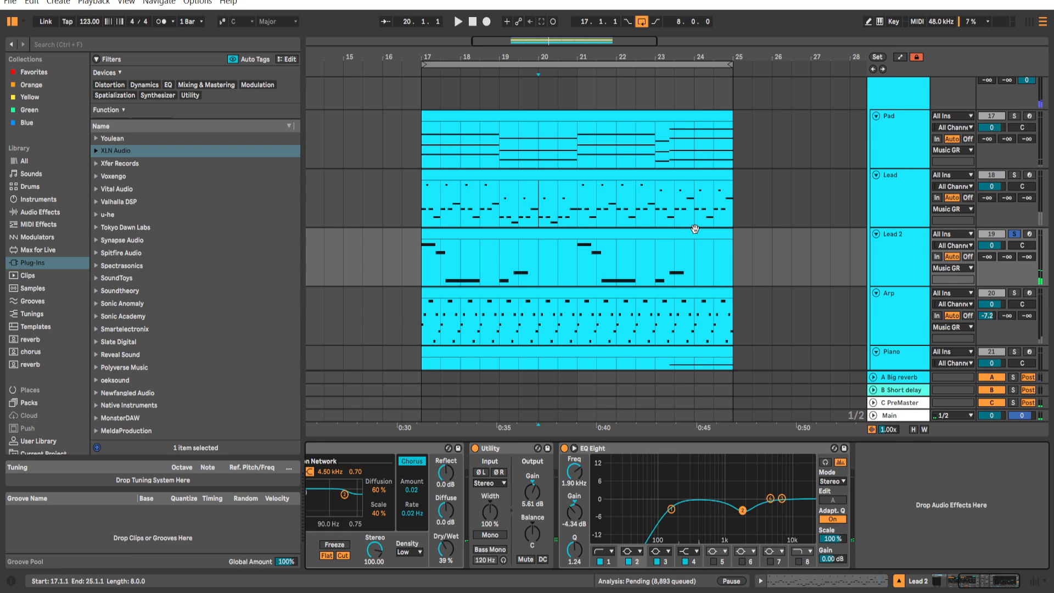
left_click(696, 230)
key("space")
left_click(331, 448)
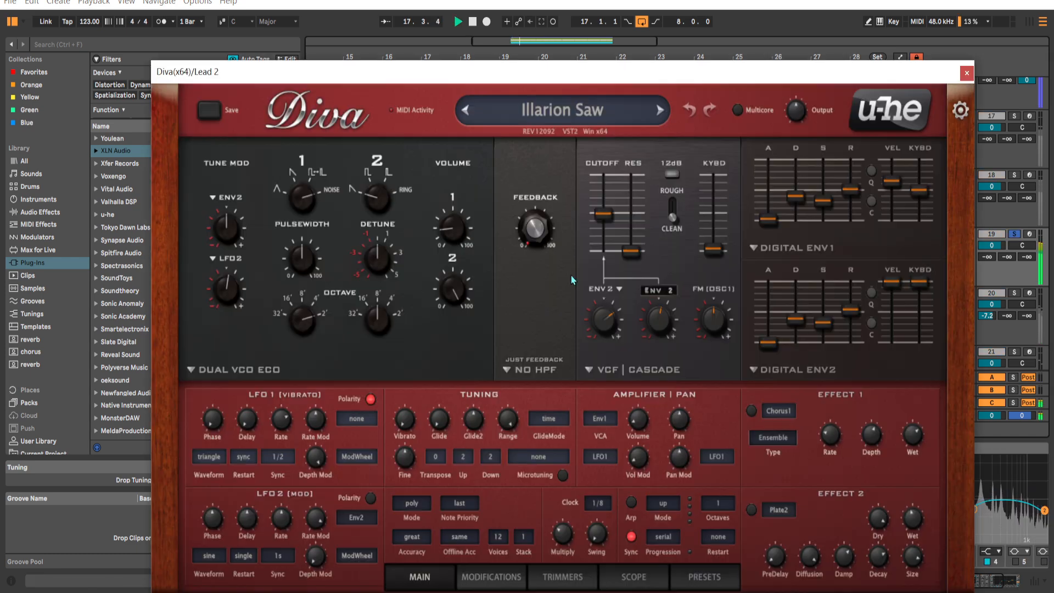
Load the Poly Stab 2 preset in Lead 2's Diva, view its main controls and close the plug-in window.
left_click(725, 577)
left_click(406, 257)
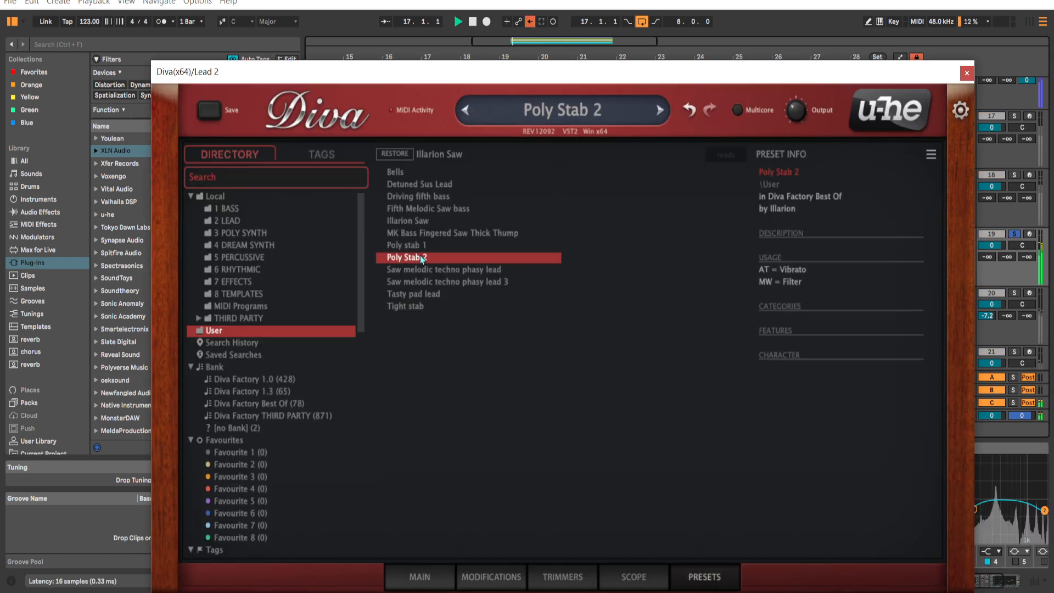
left_click(439, 571)
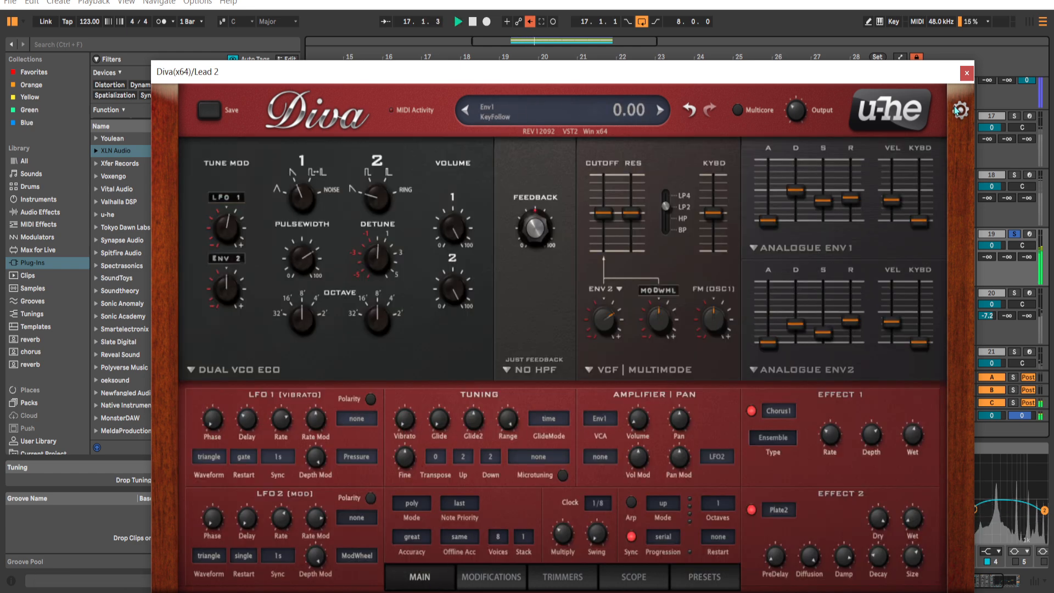
left_click(967, 73)
Solo the Lead track and examine its Diva main settings for comparison with Lead 2.
left_click(903, 179)
key("s")
left_click(330, 448)
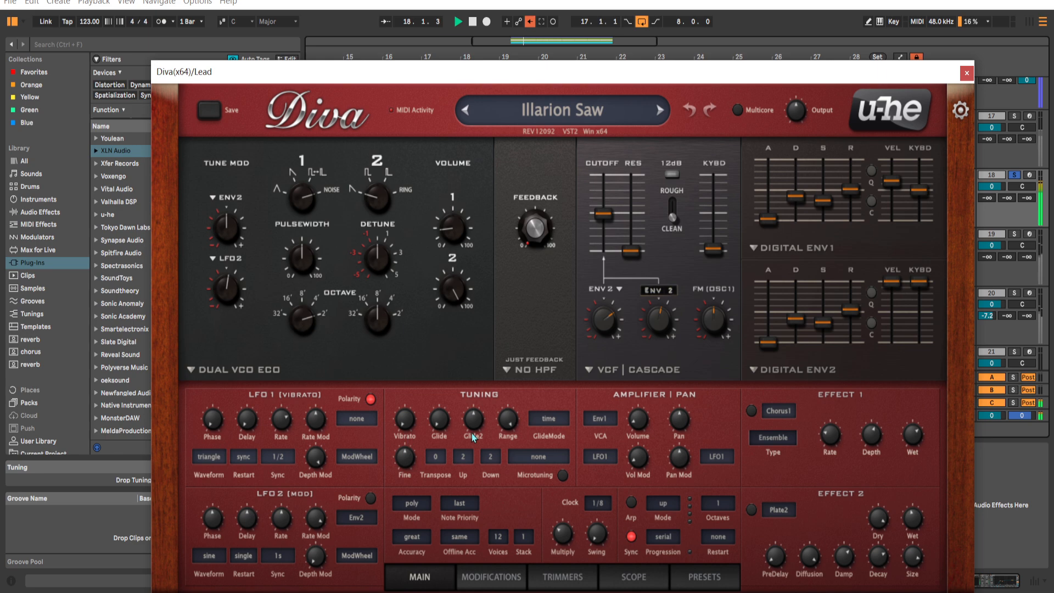
left_click(966, 73)
Audition Lead 2 in solo, raise its Utility gain to 7.44 dB and return it to the full mix.
left_click(900, 246)
key("s")
left_click(620, 235)
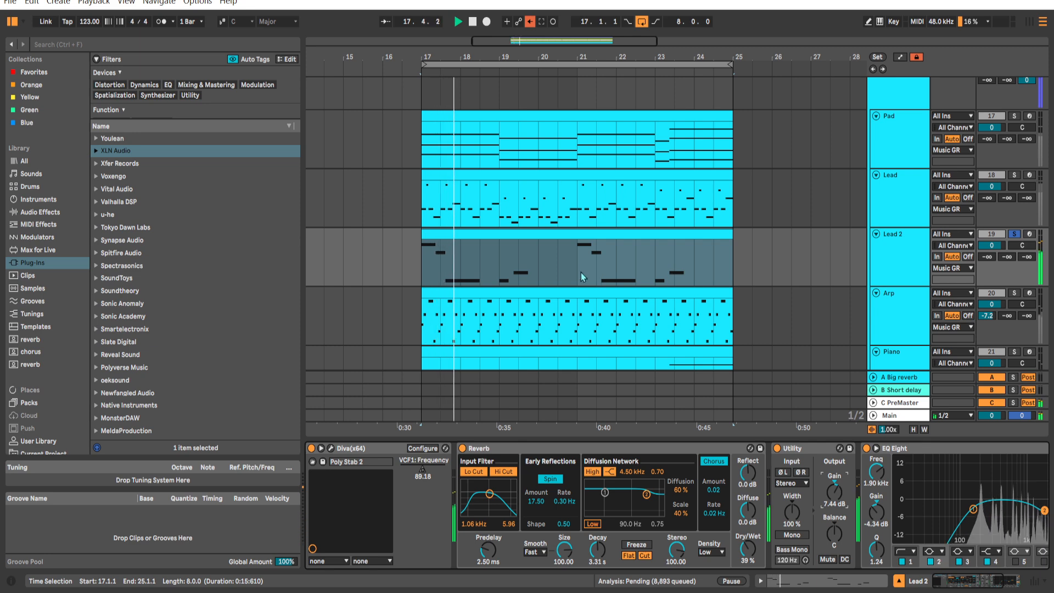
key("s")
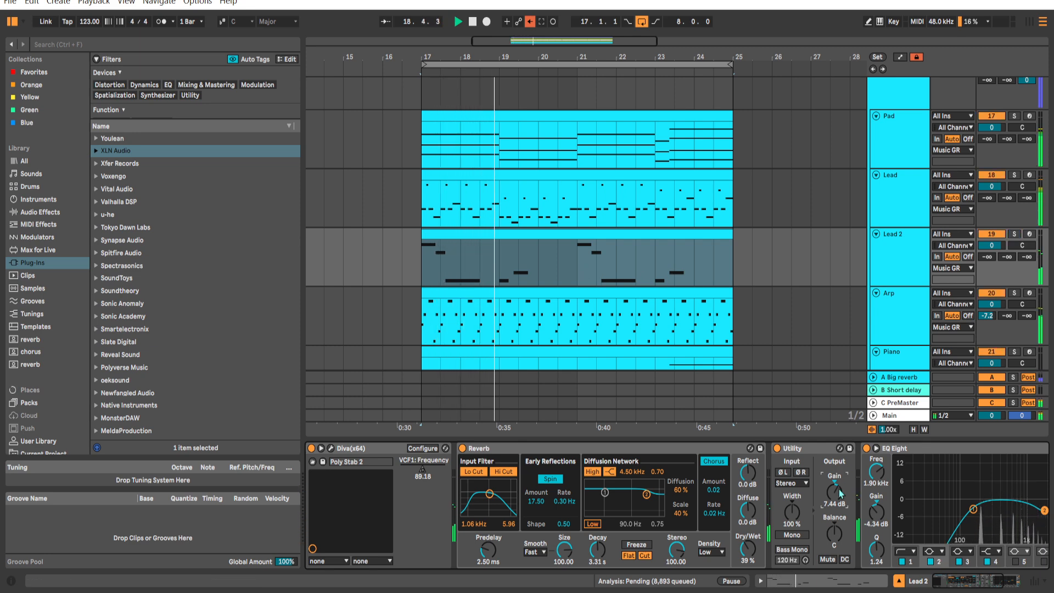
Raise Lead 2's Utility gain to 8.72 dB and, in solo, switch off its Diva's Chorus1 and Plate2 effects.
left_click_drag(839, 489, 838, 481)
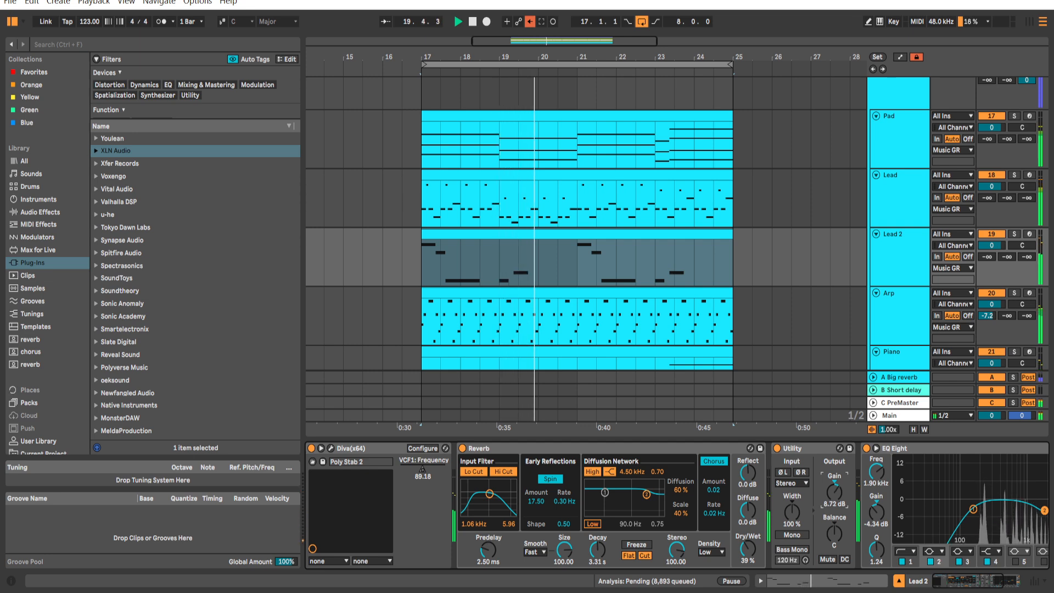
left_click(331, 448)
key("s")
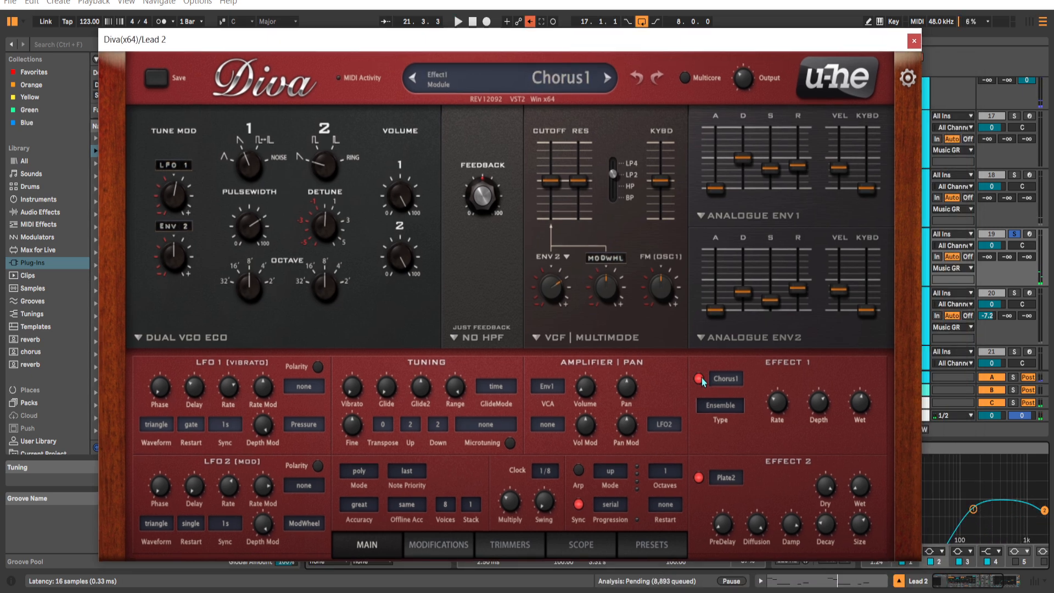
left_click_drag(611, 37, 568, 24)
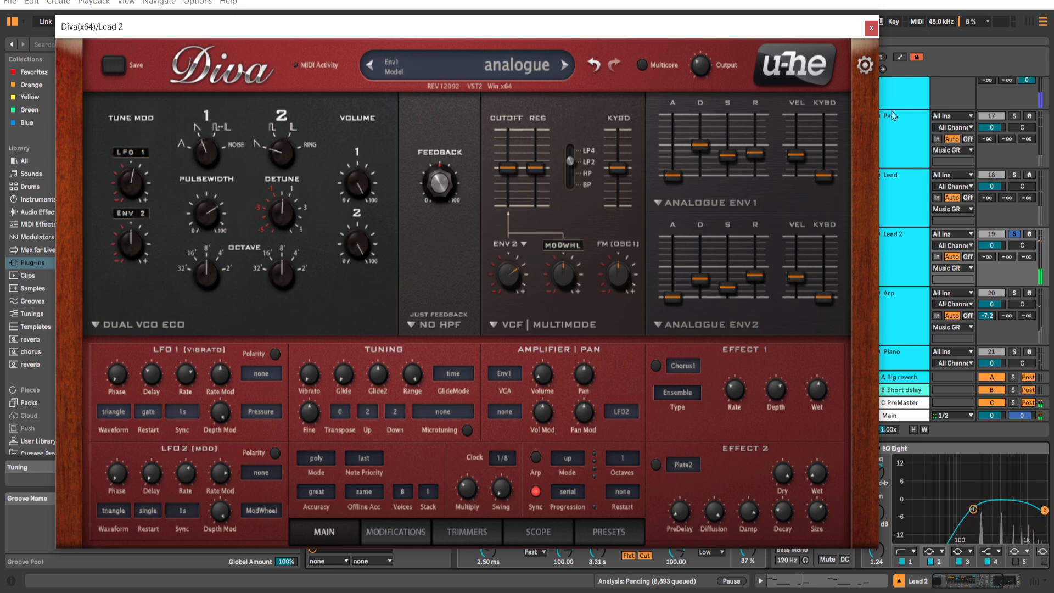
left_click(871, 29)
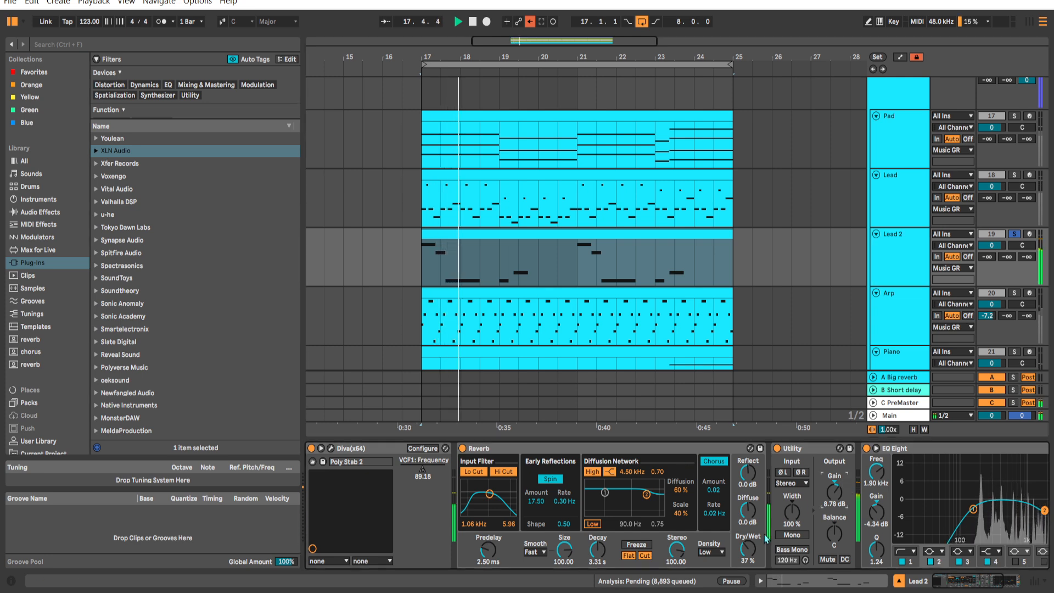
Return Lead 2 to the full mix and set its Utility gain to 9.39 dB, Reverb decay to 3.97 s and dry/wet to 40%.
key("s")
left_click_drag(834, 493, 799, 492)
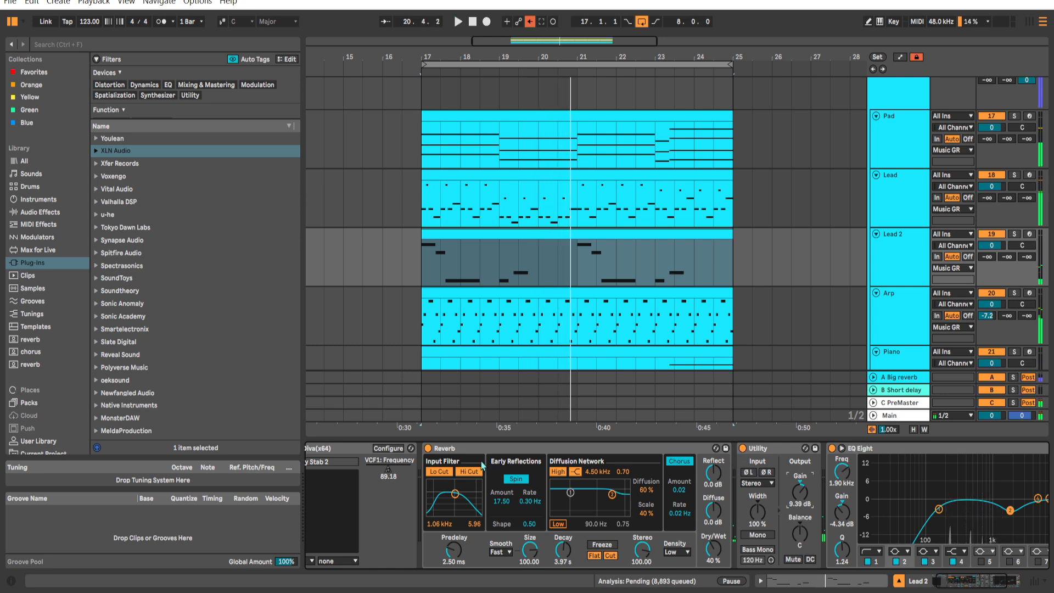
Examine the envelope and effect settings in Lead 2's Diva, including a second look with playback stopped.
scroll(481, 466, "left", 1)
left_click(331, 448)
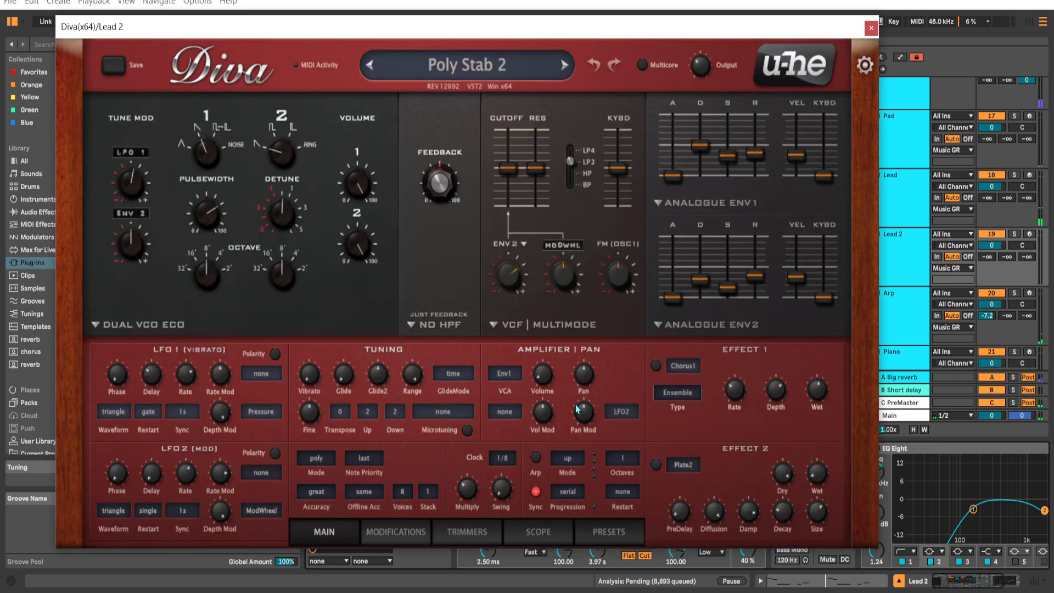
left_click_drag(465, 34, 446, 23)
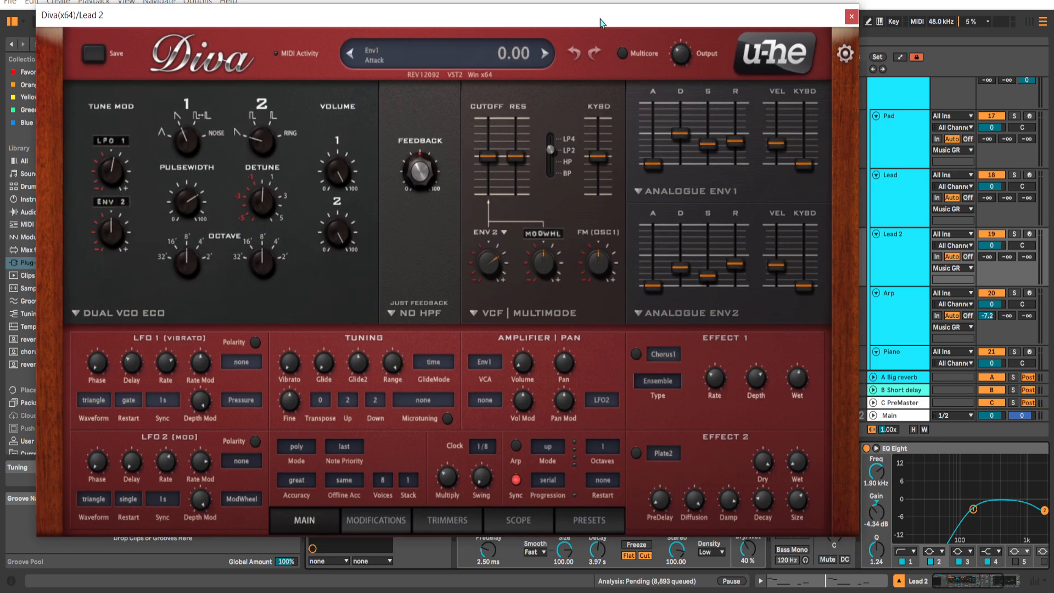
left_click_drag(600, 22, 589, 12)
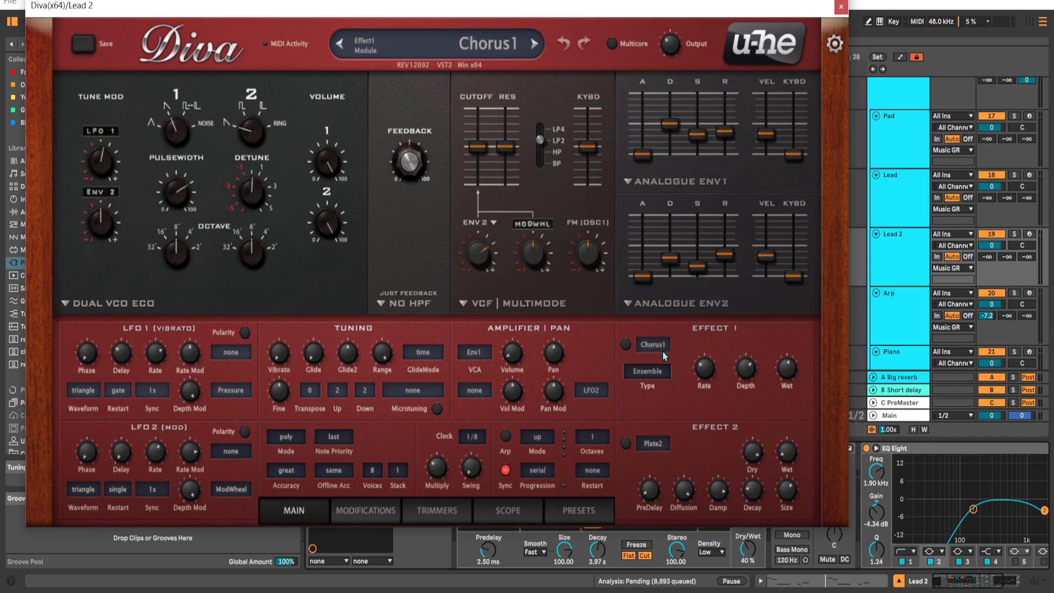
left_click(839, 7)
scroll(791, 278, "down", 4)
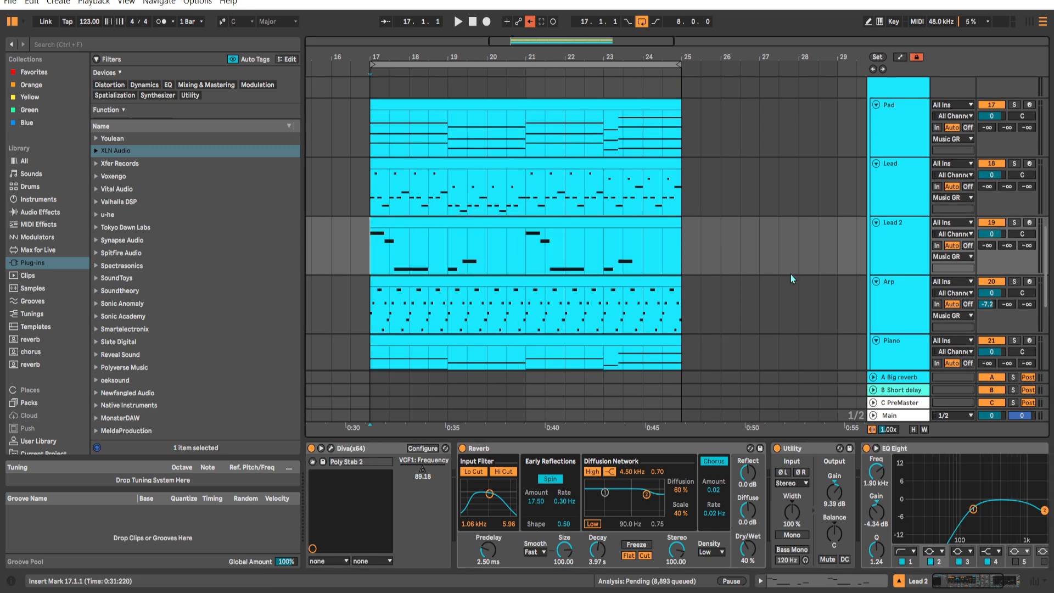
left_click(331, 448)
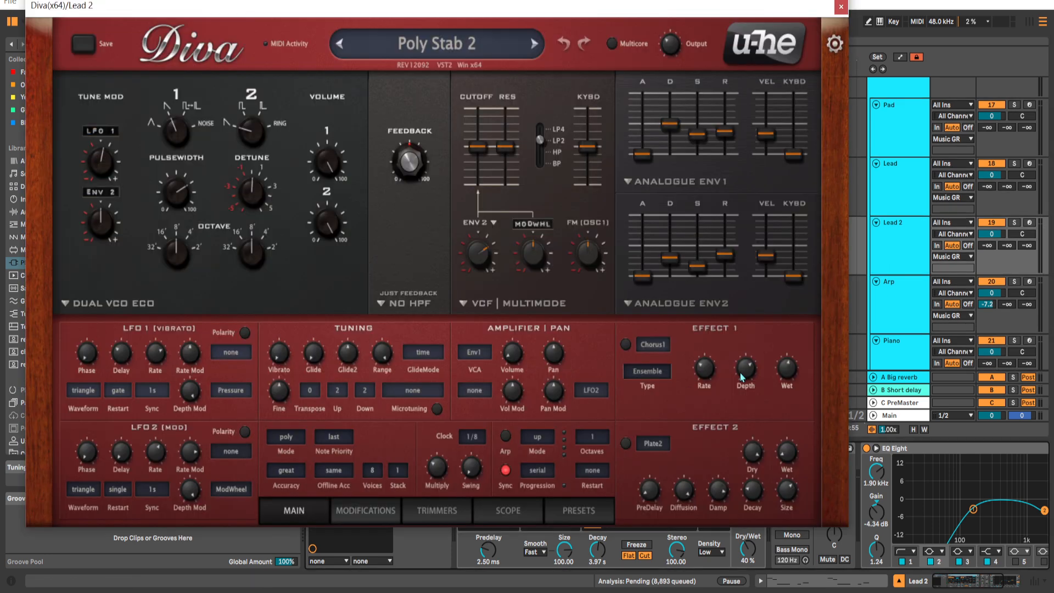
left_click(840, 7)
scroll(600, 228, "down", 2)
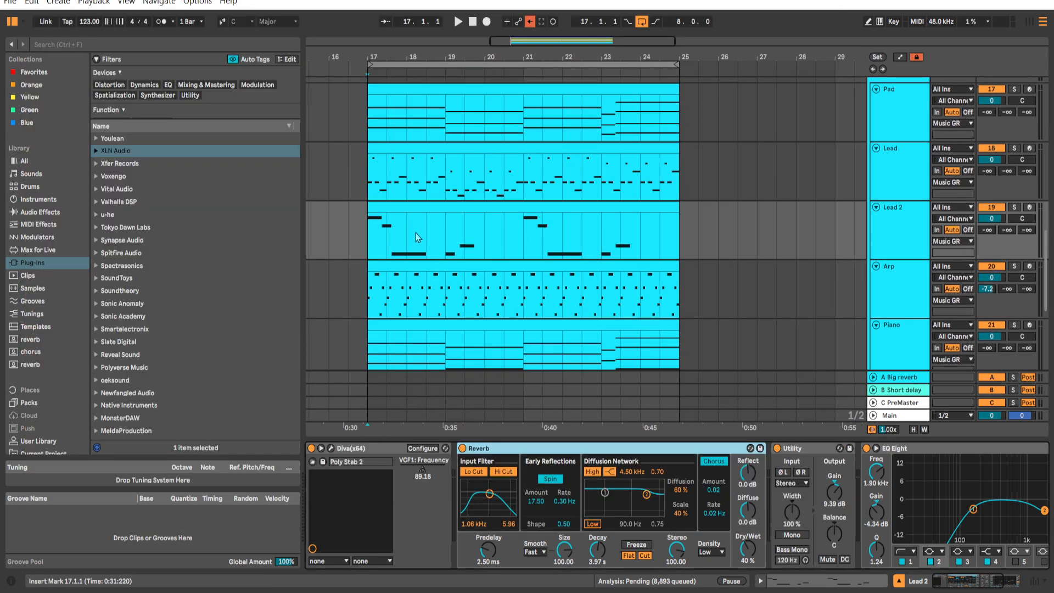
Audition Lead 2 in solo, return it to the full mix and set its Utility gain to 9.22 dB.
key("s")
key("space")
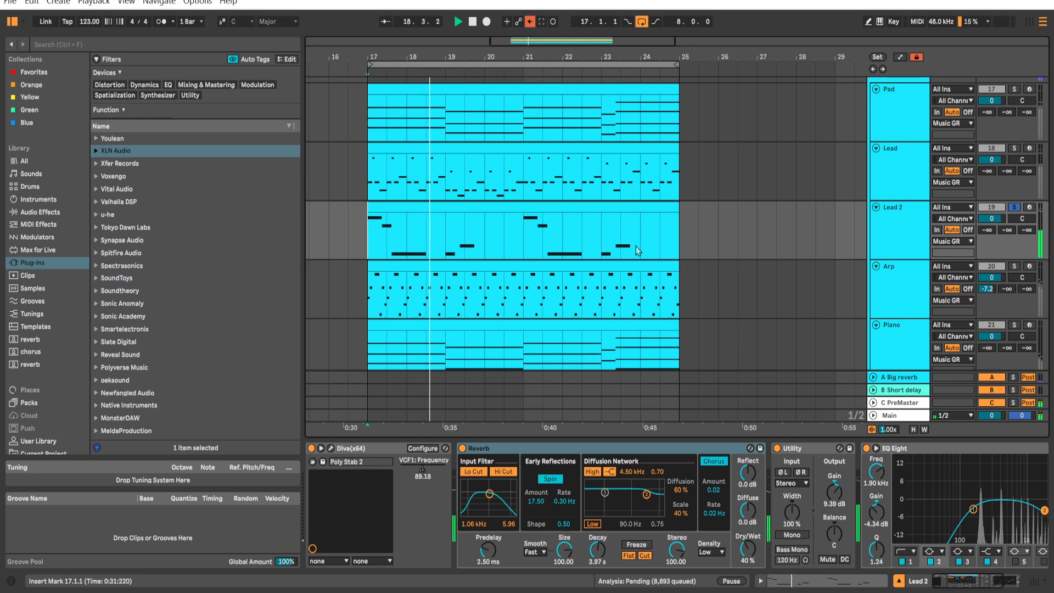
key("s")
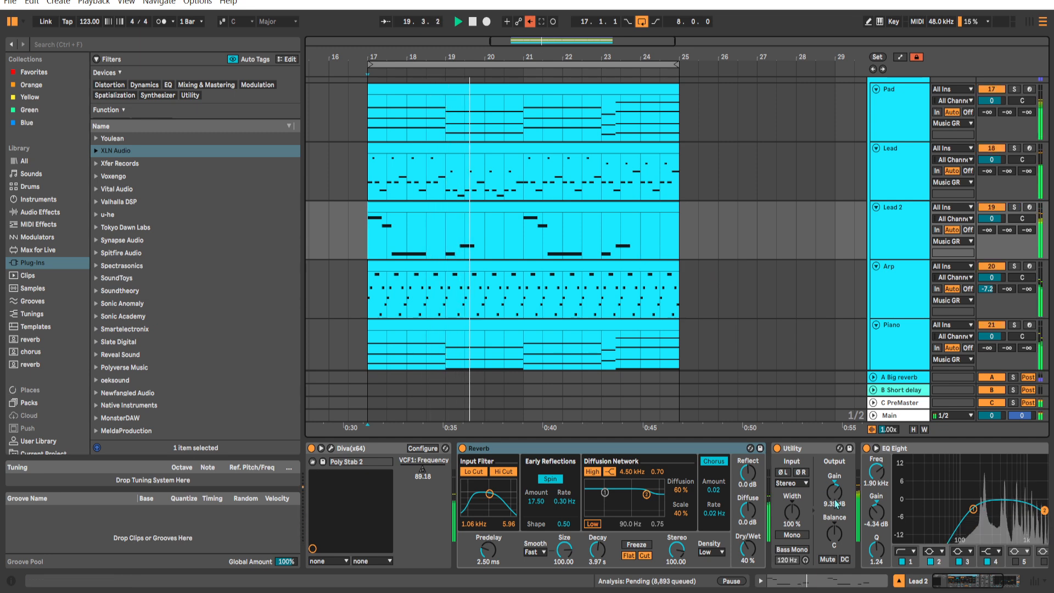
left_click_drag(834, 496, 834, 497)
scroll(834, 494, "down", 3)
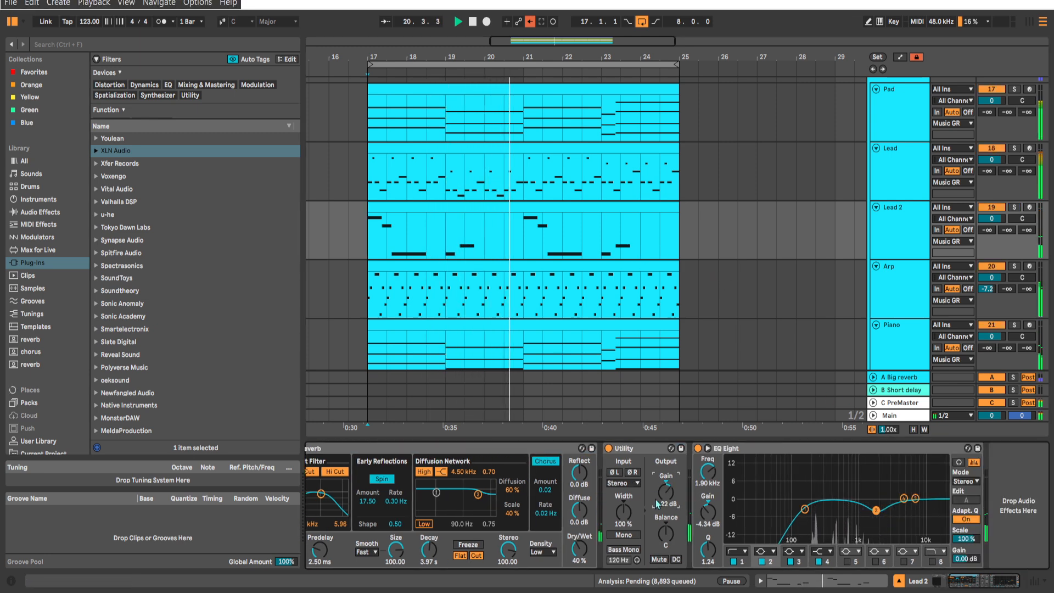
scroll(655, 500, "up", 3)
Solo Lead 2 and raise the attack and release of both envelopes in its Diva.
left_click(330, 448)
key("s")
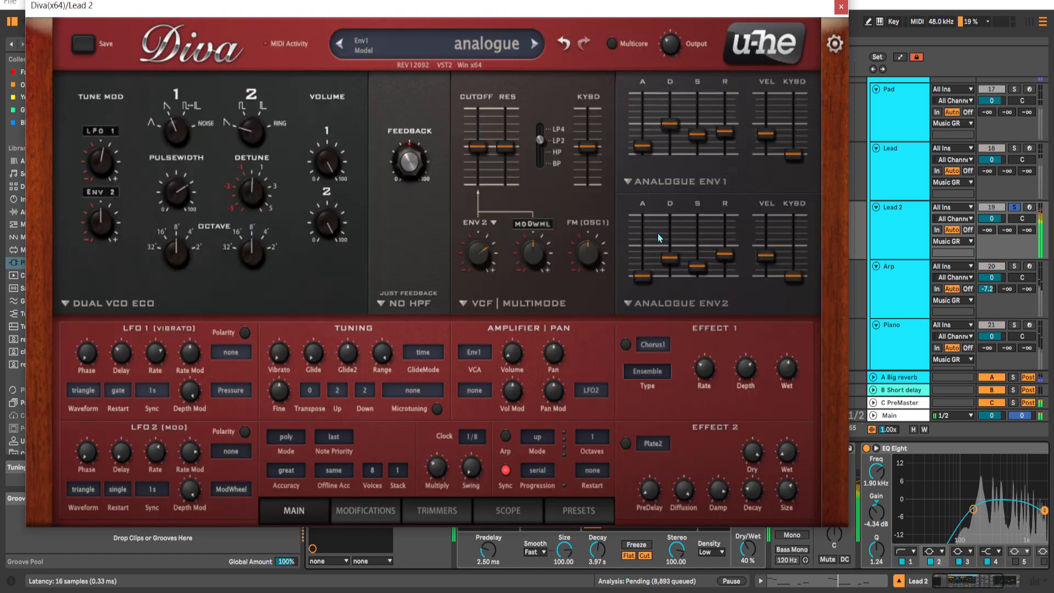
left_click_drag(642, 146, 643, 149)
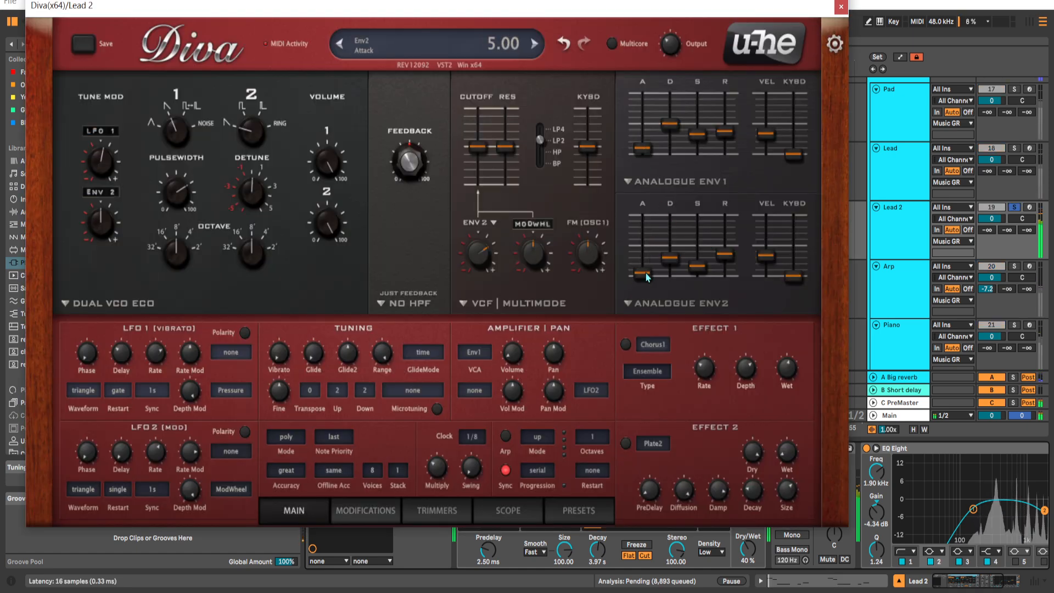
left_click_drag(626, 9, 571, 10)
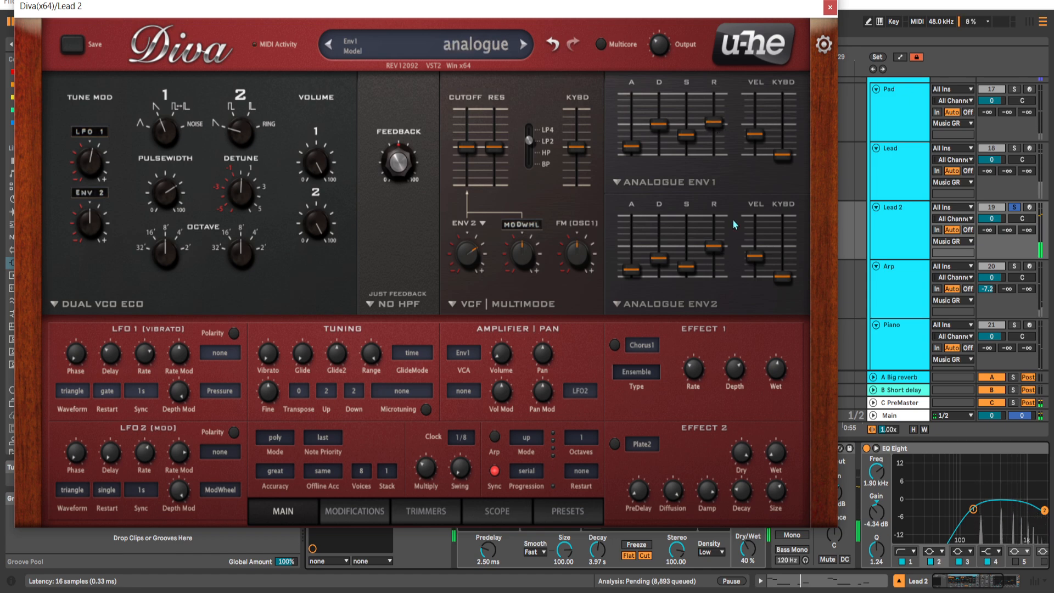
left_click(829, 7)
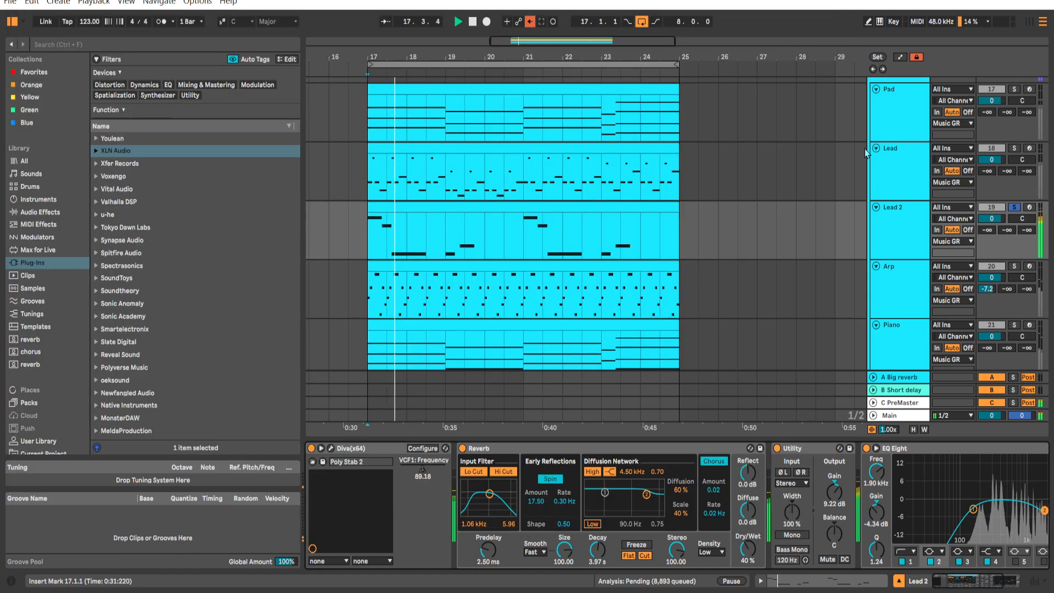
Return Lead 2 to the full mix, then set its Reverb decay to 4.78 s and Utility gain to 10.1 dB.
key("s")
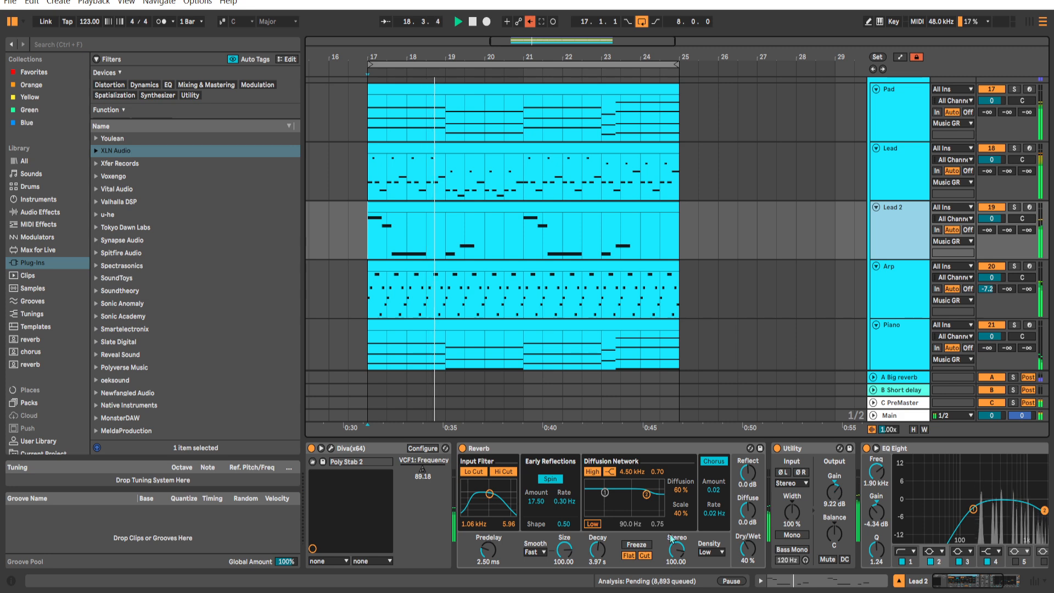
left_click_drag(599, 554, 599, 551)
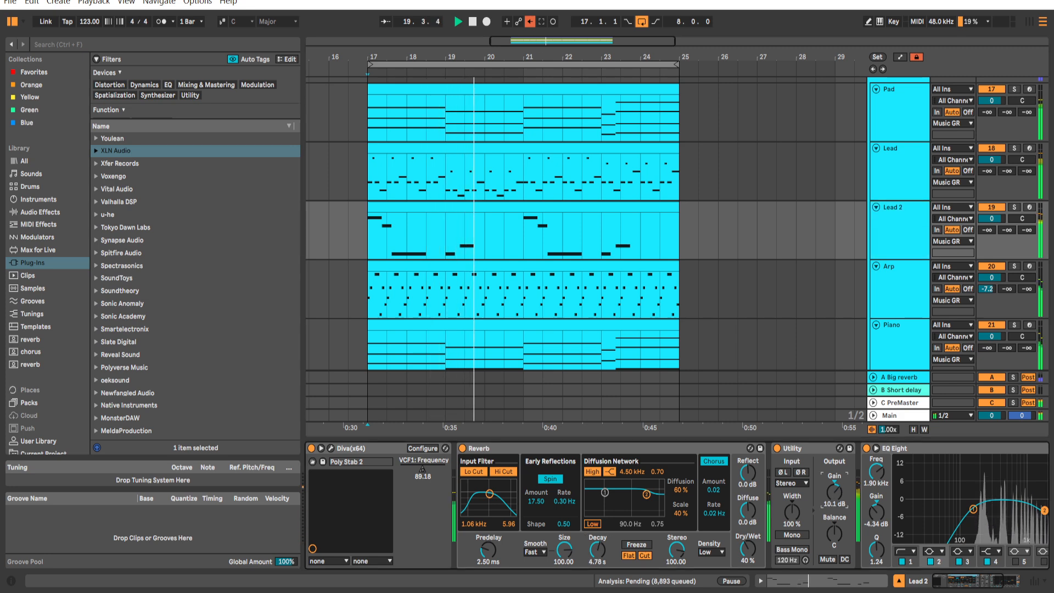
scroll(841, 488, "right", 2)
Show the VCF1 Frequency automation on Lead 2 and delete its existing automation.
right_click(399, 472)
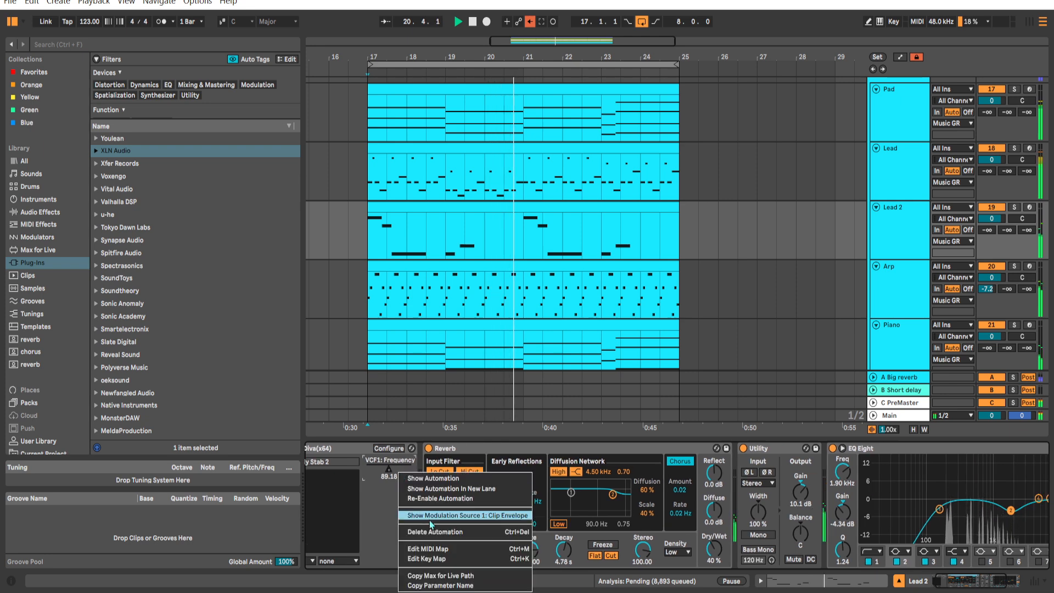
left_click(426, 478)
right_click(391, 466)
left_click(423, 526)
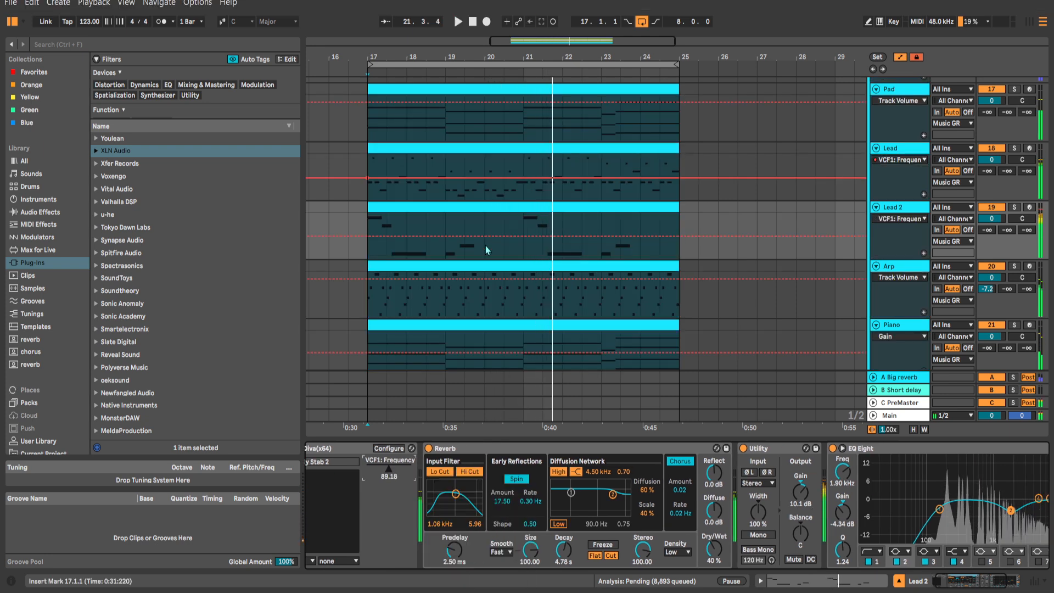
Draw VCF1 Frequency automation on Lead 2 that holds through bar 17 and rises in bar 18, and play it back.
scroll(376, 240, "up", 2)
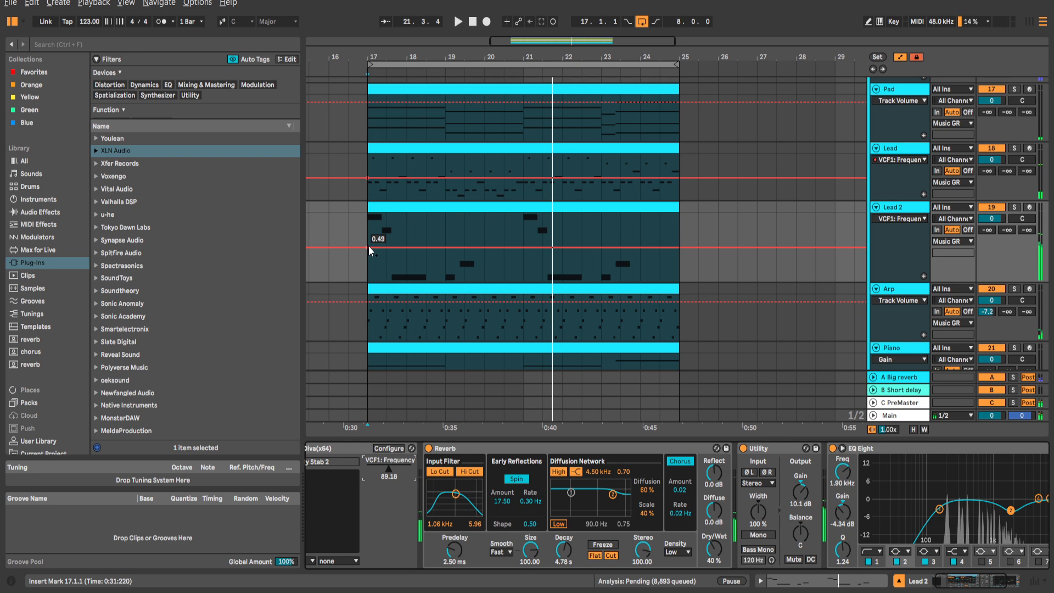
left_click_drag(372, 247, 425, 239)
left_click(406, 248)
left_click(348, 232)
key("space")
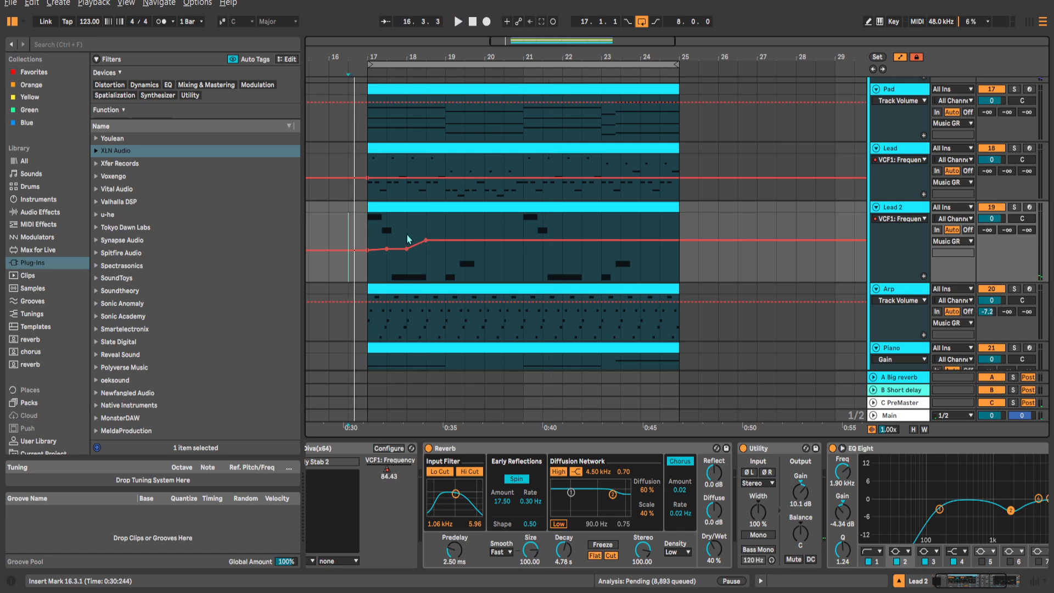
left_click(377, 225)
key("space")
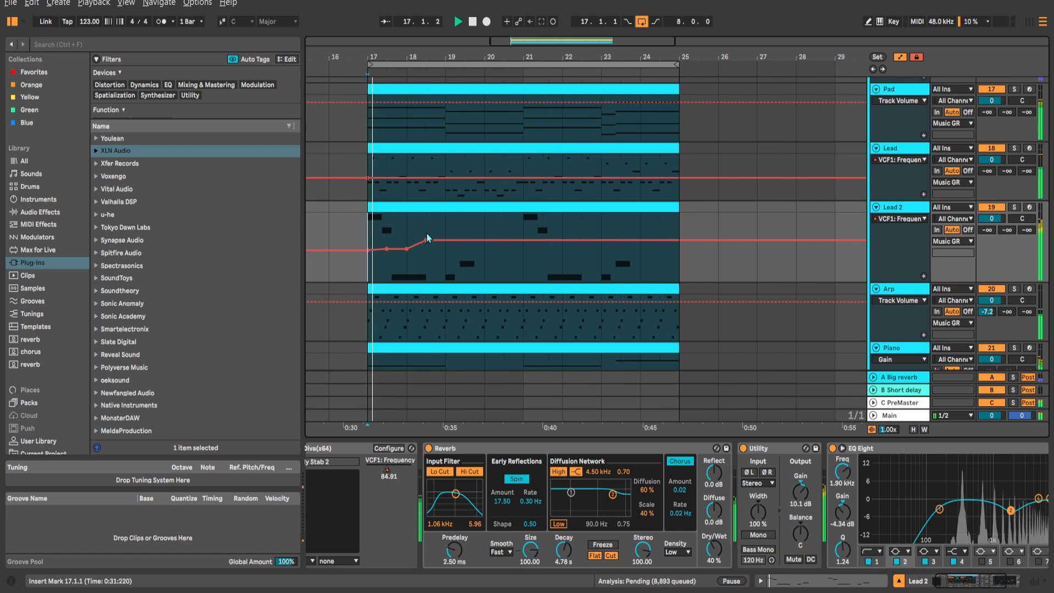
Extend Lead 2's filter frequency automation into two peaks across bars 18 and 19, auditioning it in playback.
left_click_drag(428, 239, 479, 249)
left_click(445, 228, "shift")
left_click(446, 228)
key("space")
key("space")
Duplicate Lead 2's bars 17 to 20 with their filter automation onto bars 21 to 24, and reshape the copied peaks.
left_click_drag(368, 232, 522, 231)
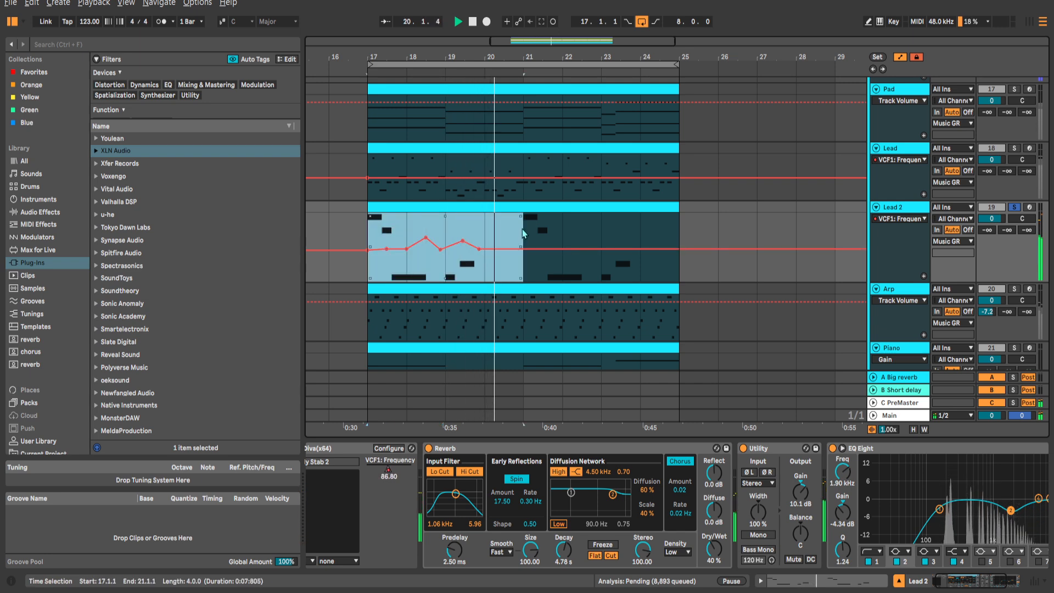
key("ctrl+d")
left_click(538, 230)
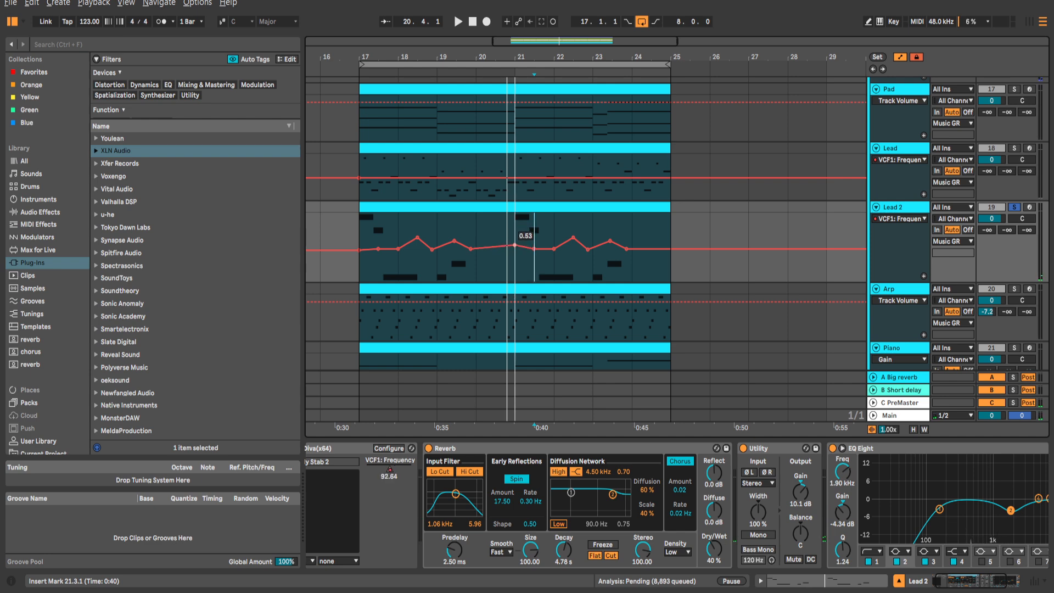
left_click(547, 240)
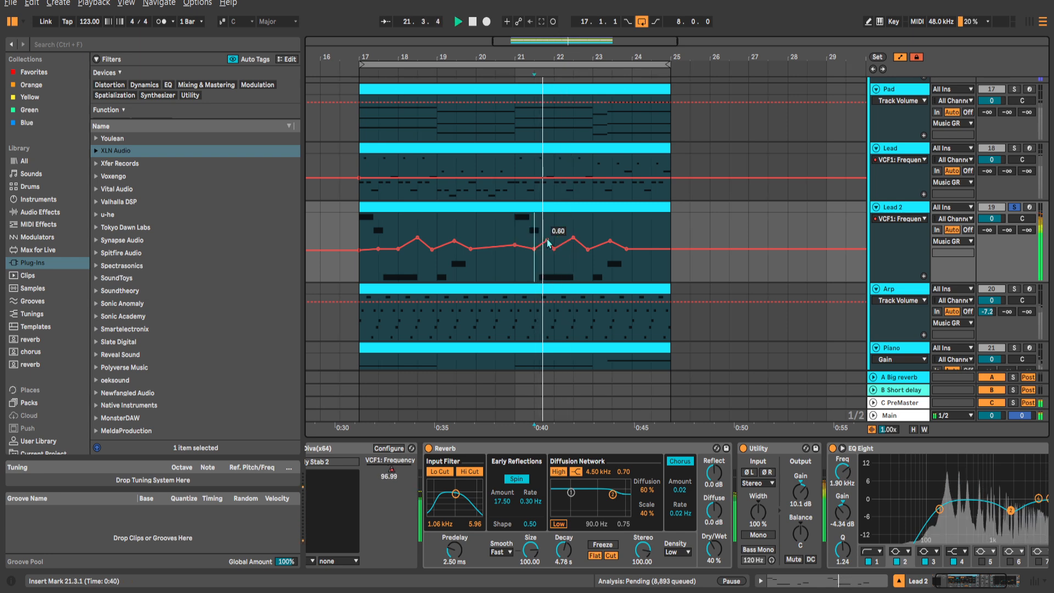
left_click_drag(573, 237, 622, 242)
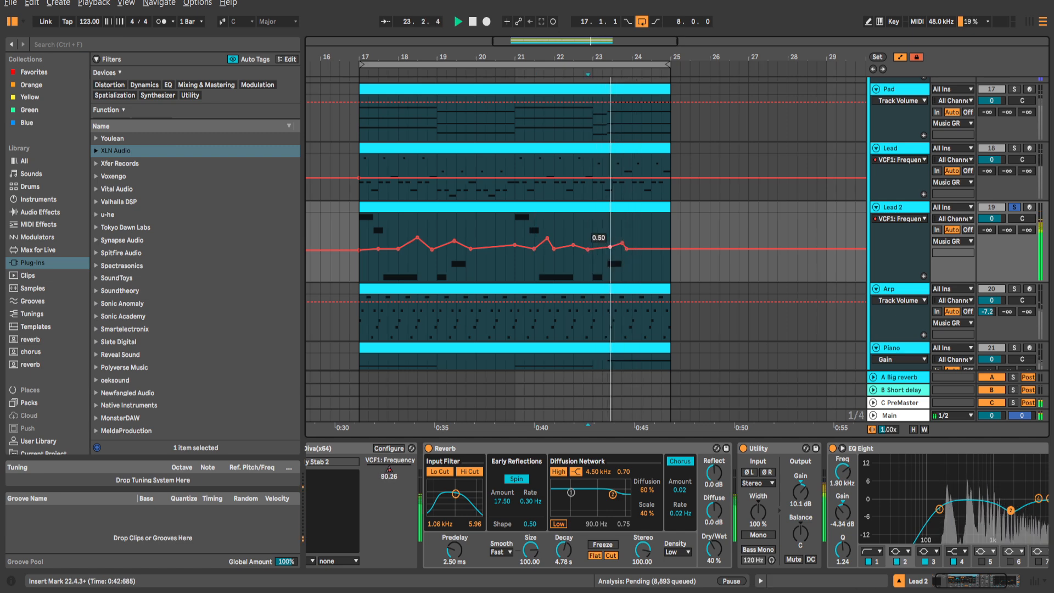
left_click_drag(622, 242, 622, 240)
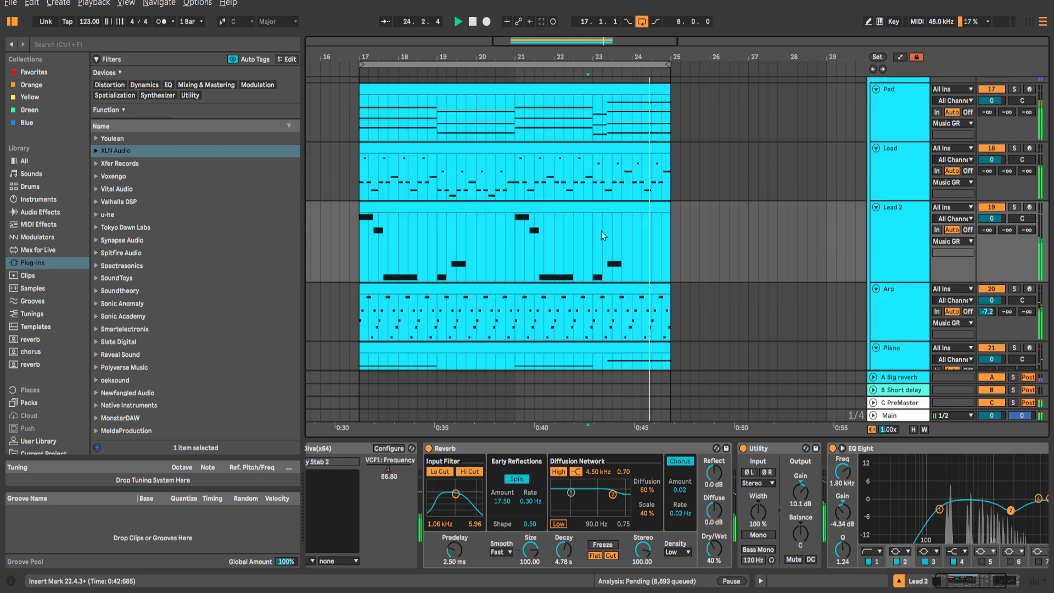
Hide the automation, solo Lead 2 during playback and raise its Short delay send to -8.4 dB.
key("a")
left_click(568, 230)
key("s")
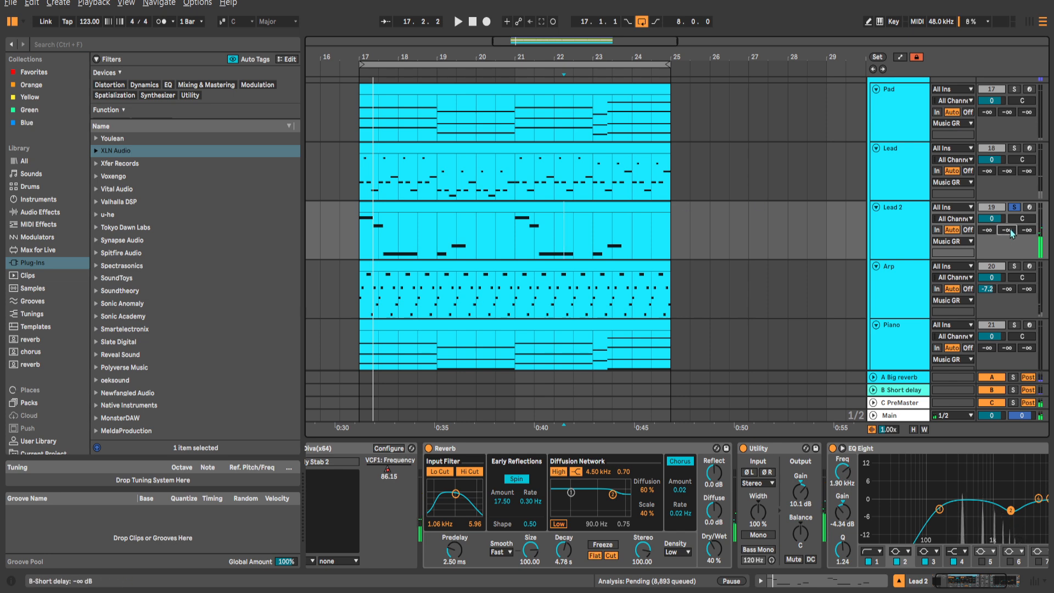
key("space")
left_click_drag(1006, 229, 1006, 197)
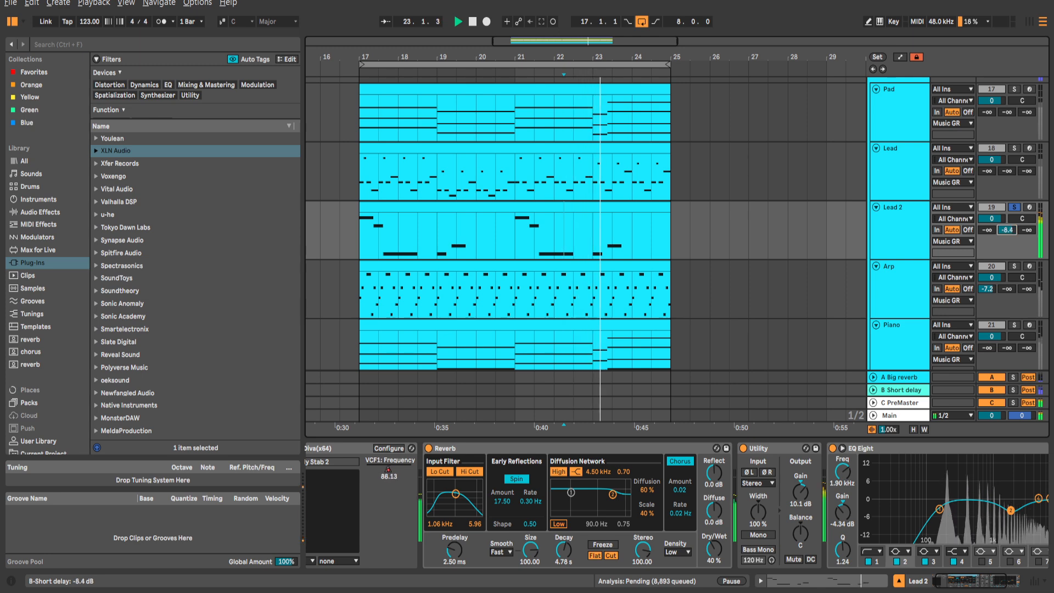
key("space")
Show the Short delay return's devices and set the Delay's right channel time to 3 while Lead 2 plays.
left_click(901, 390)
key("space")
key("space")
left_click(655, 492)
key("space")
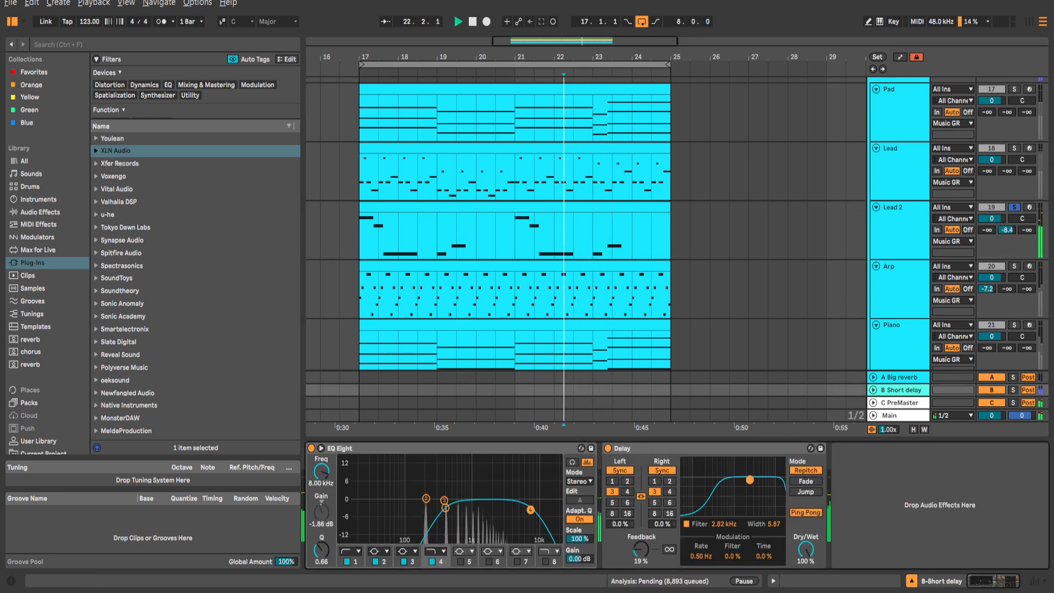
Set the return's Delay filter to 1.58 kHz, width 4.75 and feedback 32%, and its low EQ Eight band to 383 Hz.
left_click_drag(749, 479, 740, 486)
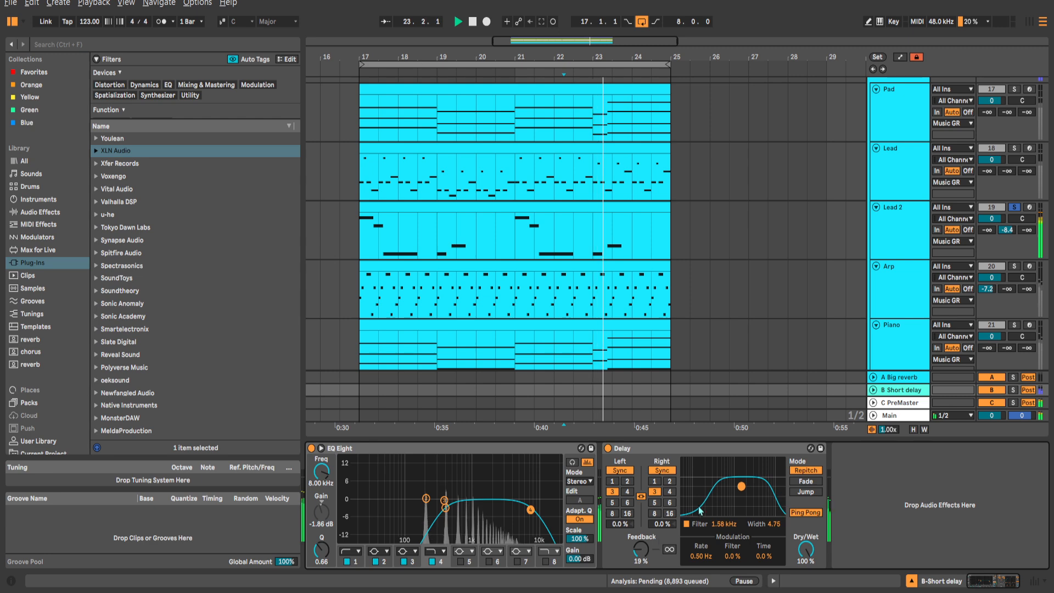
left_click_drag(640, 549, 641, 535)
left_click_drag(445, 508, 444, 517)
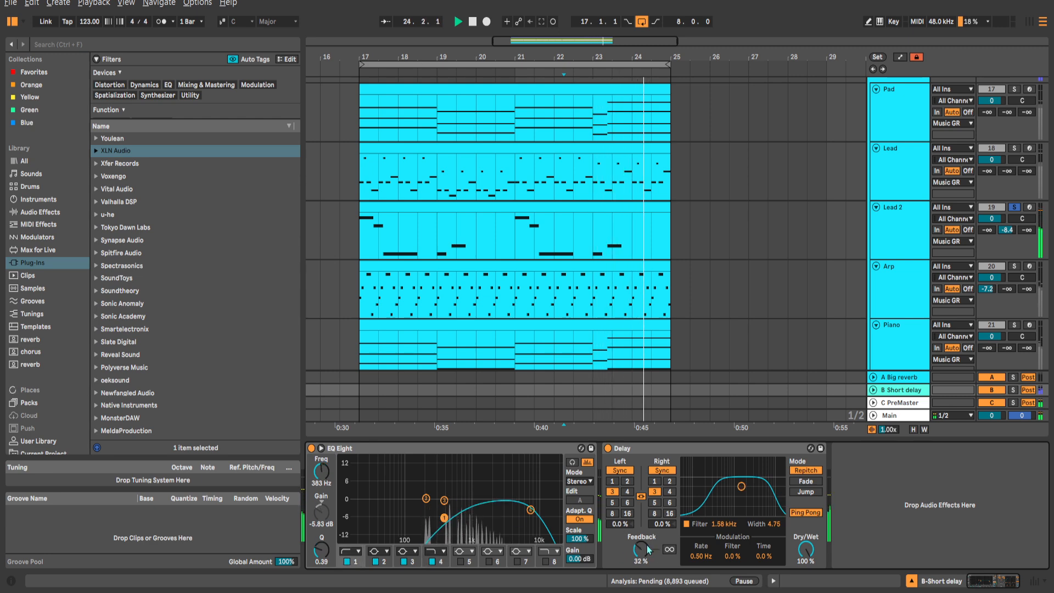
Raise Lead 2's Short delay send to -7.2 dB, play the whole mix and set Lead 2's Utility gain to 10.6 dB.
left_click_drag(1007, 229, 1007, 226)
key("space")
key("space")
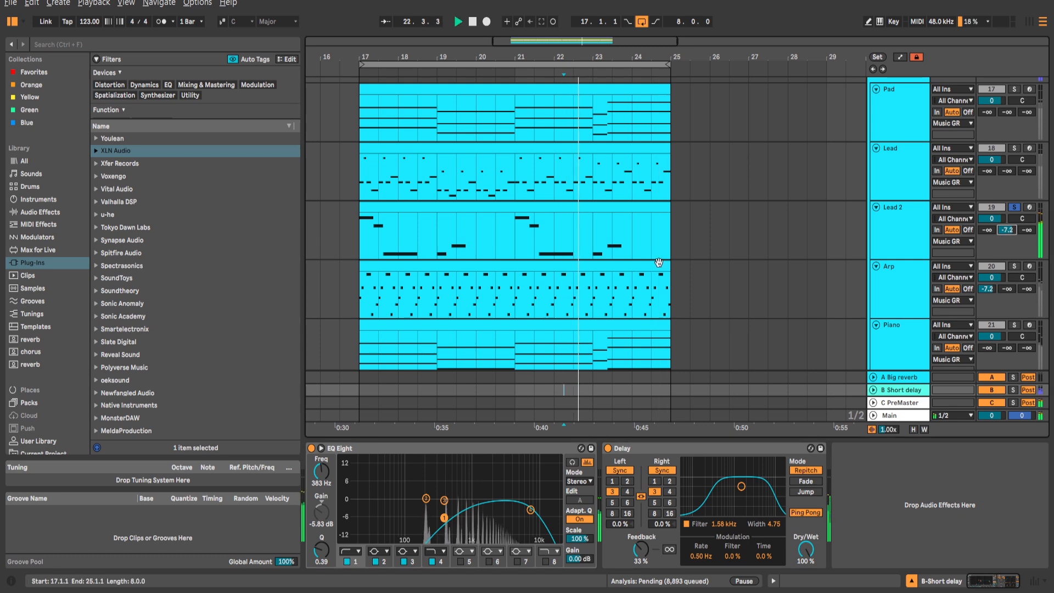
left_click(615, 242)
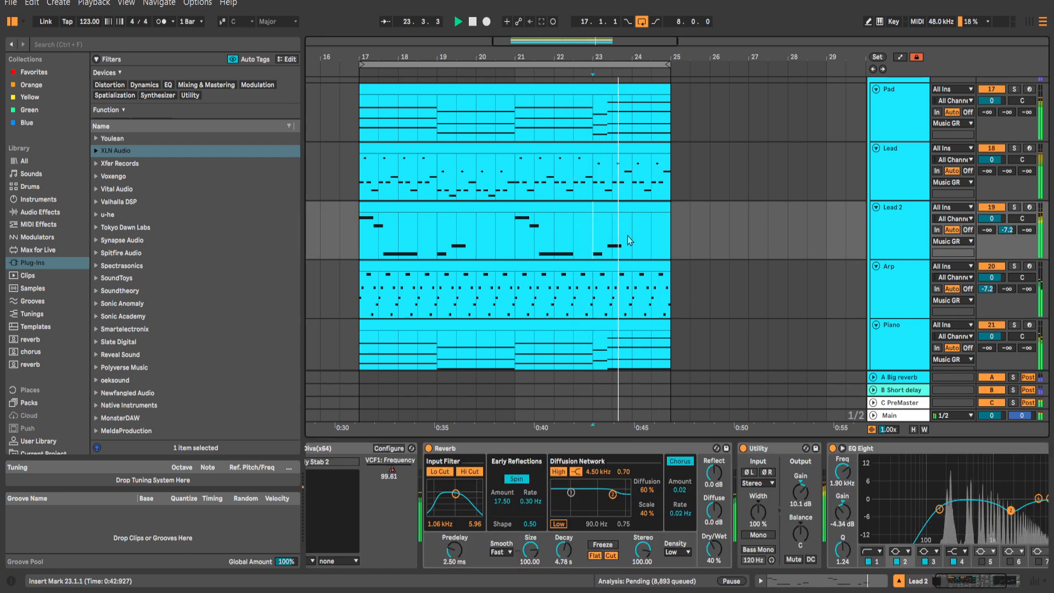
mouse_move(685, 235)
left_mouse_down()
mouse_move(681, 255)
mouse_move(688, 246)
left_mouse_up()
Copy the Piano clip at bars 17 to 24 onto the Bass track at the same position.
scroll(687, 248, "down", 4)
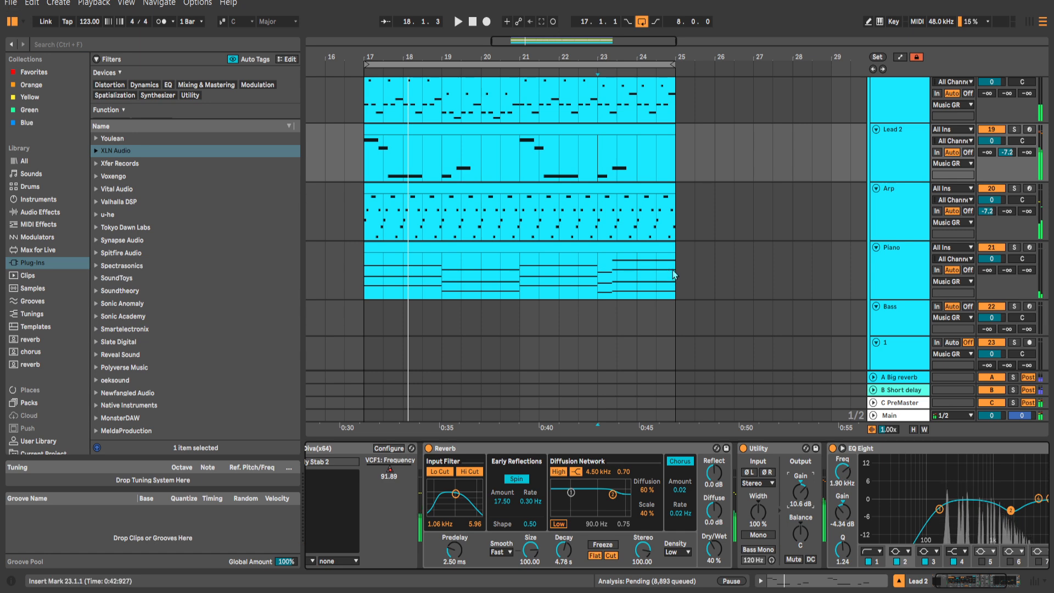
scroll(691, 262, "down", 1)
scroll(689, 212, "down", 1)
scroll(703, 197, "up", 1)
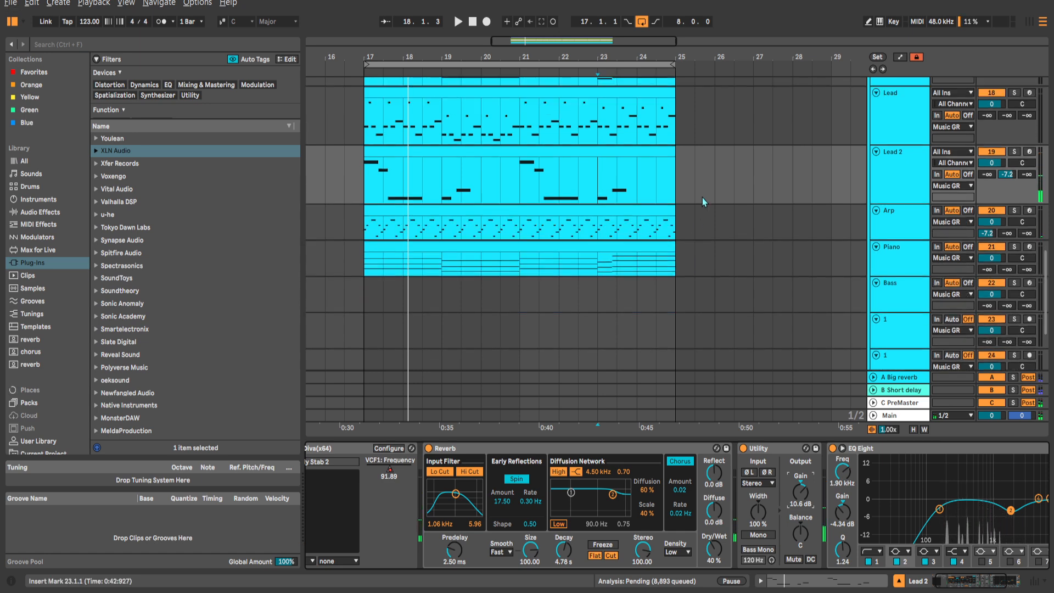
scroll(689, 176, "down", 1)
scroll(699, 143, "up", 1)
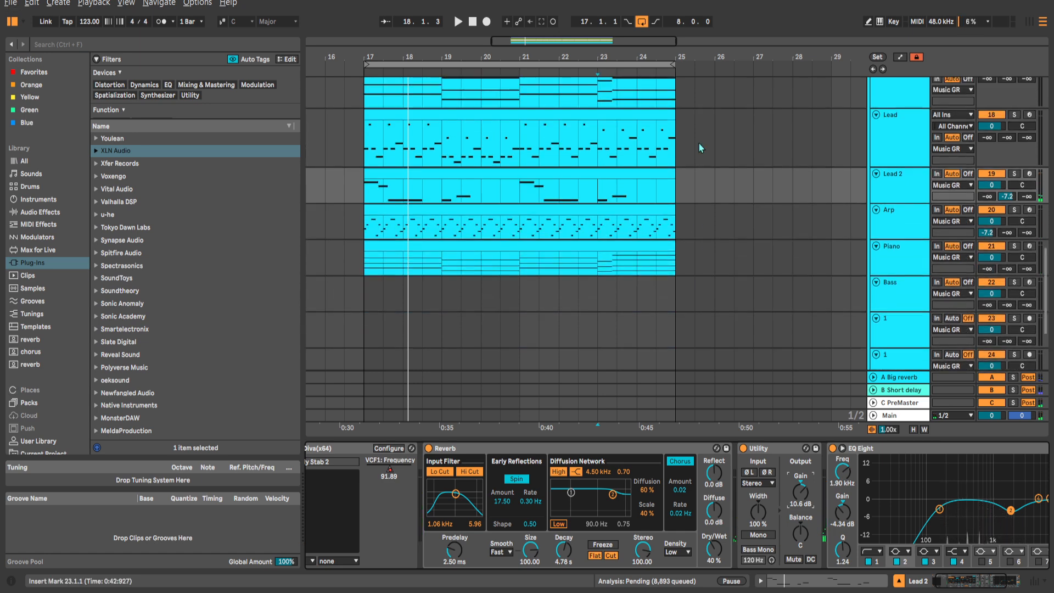
left_click(670, 279)
left_click_drag(514, 246, 510, 284, "ctrl")
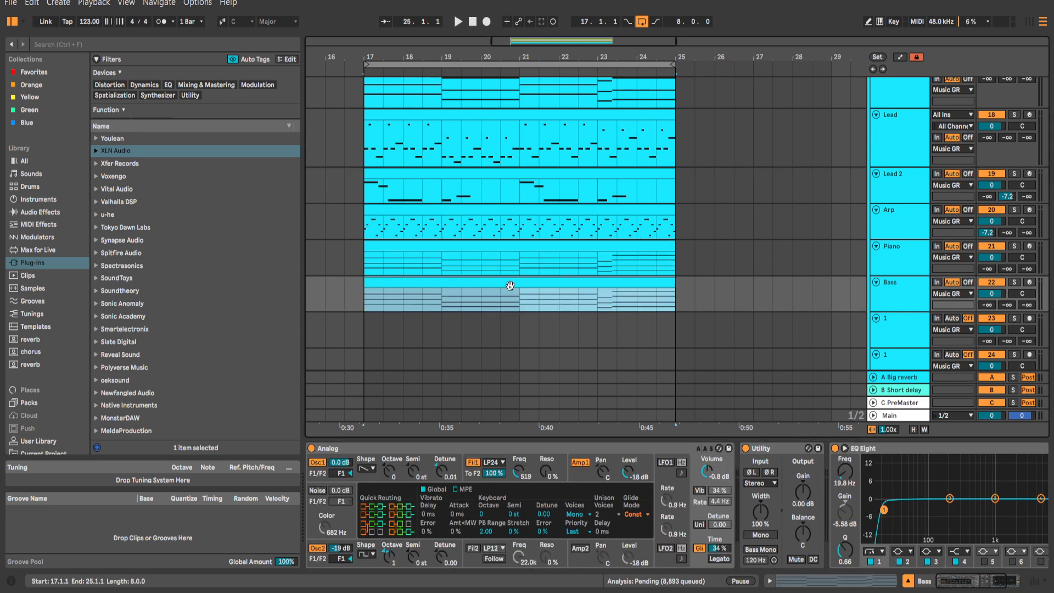
Delete the upper chord notes in the copied Bass clip, keeping only the lowest note of each chord.
double_click(510, 283)
left_click_drag(418, 375, 409, 378)
left_click_drag(507, 396, 534, 313)
key("Delete")
left_click_drag(670, 315, 692, 413)
key("Delete")
left_click_drag(834, 396, 858, 327)
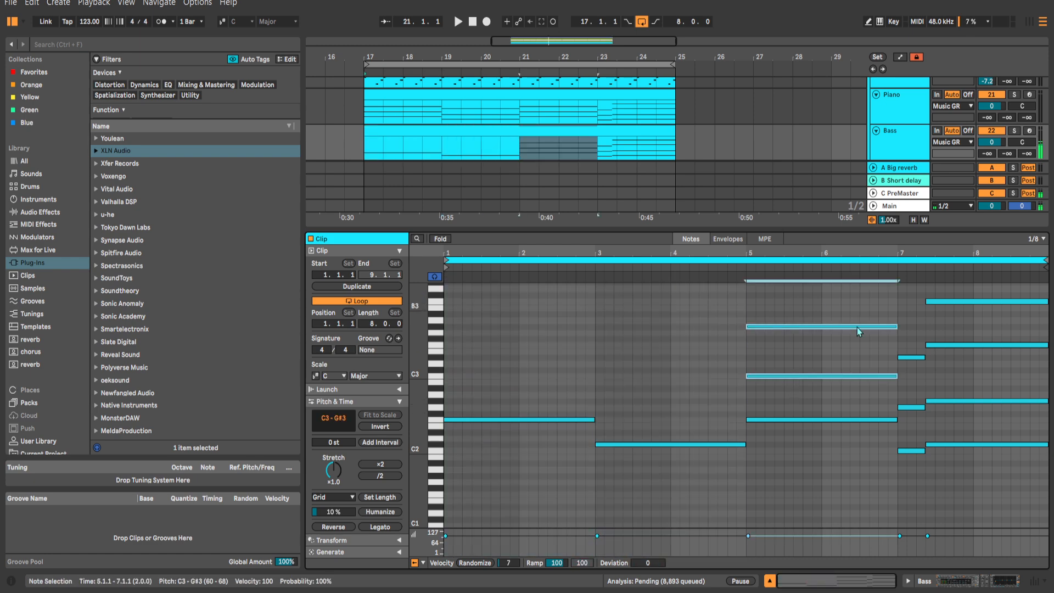
key("Delete")
left_click_drag(915, 343, 908, 415)
key("Delete")
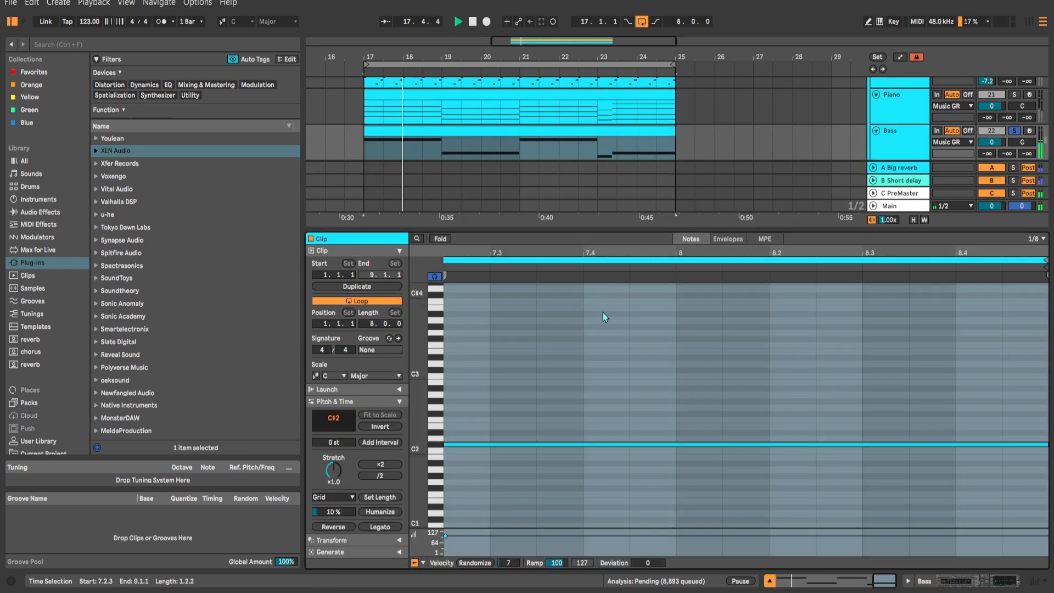
Transpose all notes in the Bass clip down two octaves to the C0 to F0 range.
key("ctrl+a")
key("shift+Down")
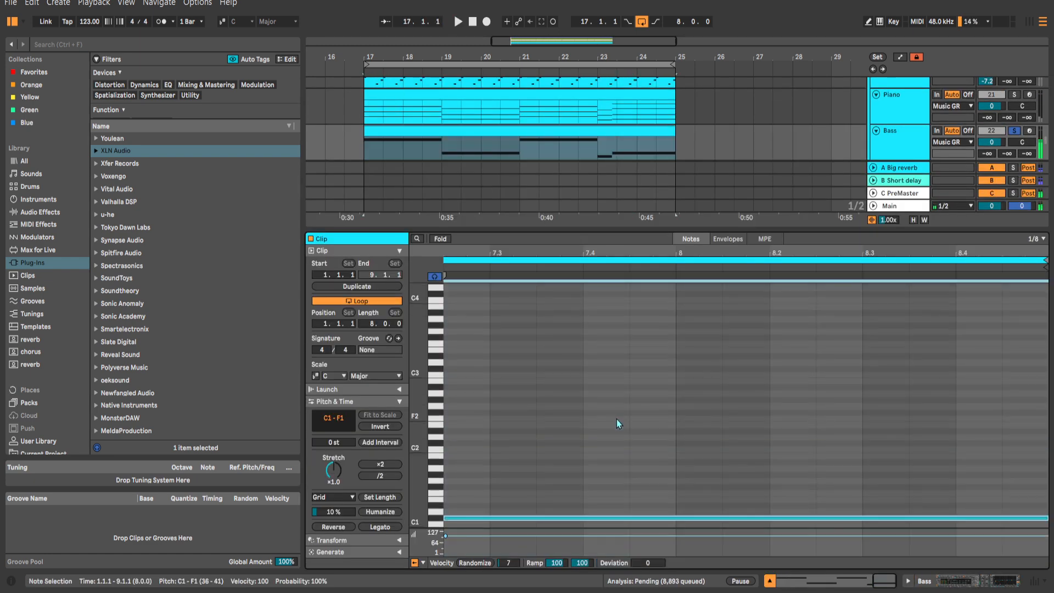
key("shift+Down")
mouse_move(417, 408)
left_mouse_down()
mouse_move(417, 434)
mouse_move(418, 376)
mouse_move(450, 395)
mouse_move(422, 396)
left_mouse_up()
scroll(511, 410, "down", 5)
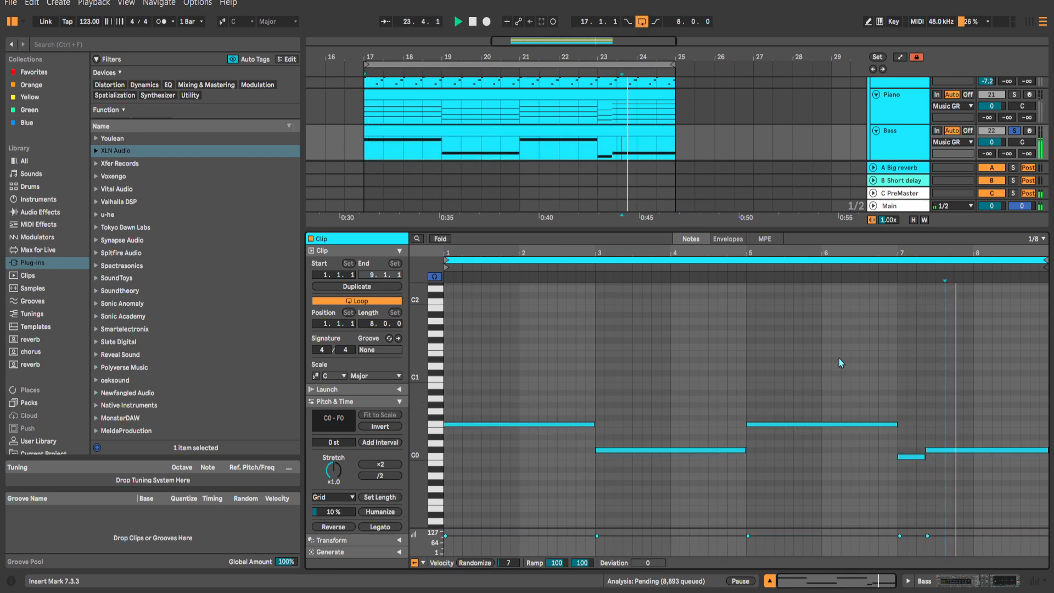
Set the output gain of the Bass track's Utility to 3.00 dB.
key("shift+Tab")
left_click(576, 284)
left_click(802, 492)
type("3.00 dB")
key("Return")
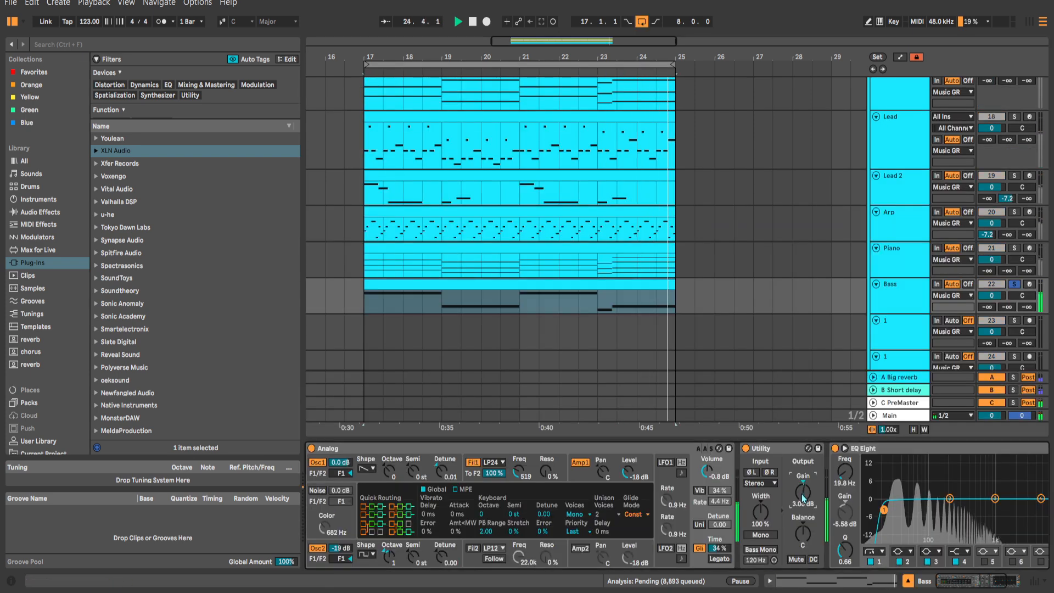
Replace the Bass track's Analog synth with Serum and turn down oscillator A's random phase.
left_click(31, 85)
left_click(131, 151)
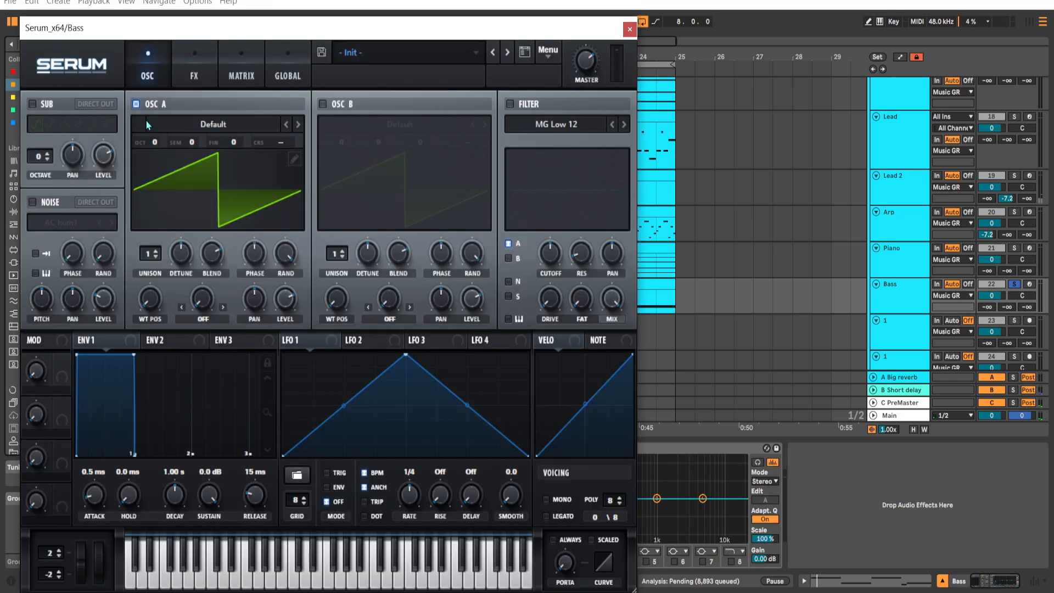
left_click(147, 125)
left_click(188, 61)
left_click(159, 60)
left_click_drag(207, 35, 221, 28)
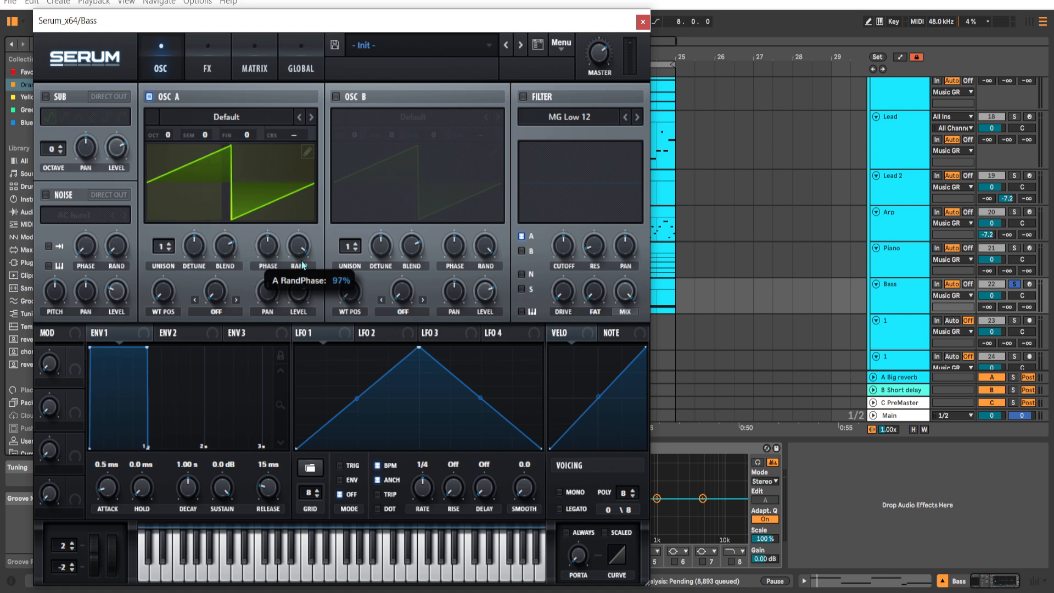
left_click_drag(302, 265, 309, 272)
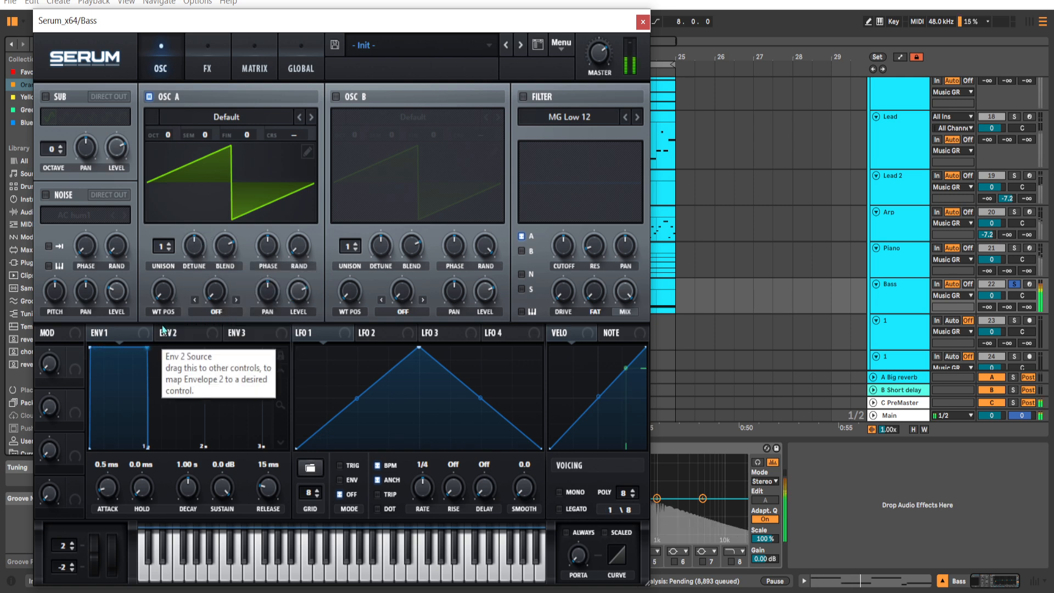
Enable Serum's oscillator B with 4 unison voices, less detune, octave +1, semitones +7 and a level of about 51%.
left_click(335, 96)
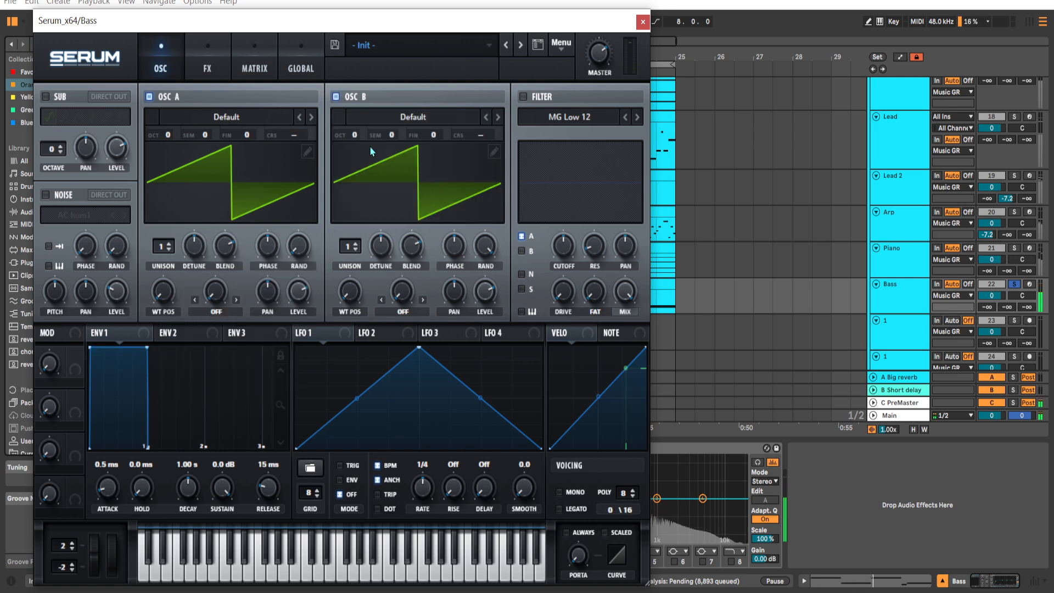
left_click_drag(351, 224, 353, 205)
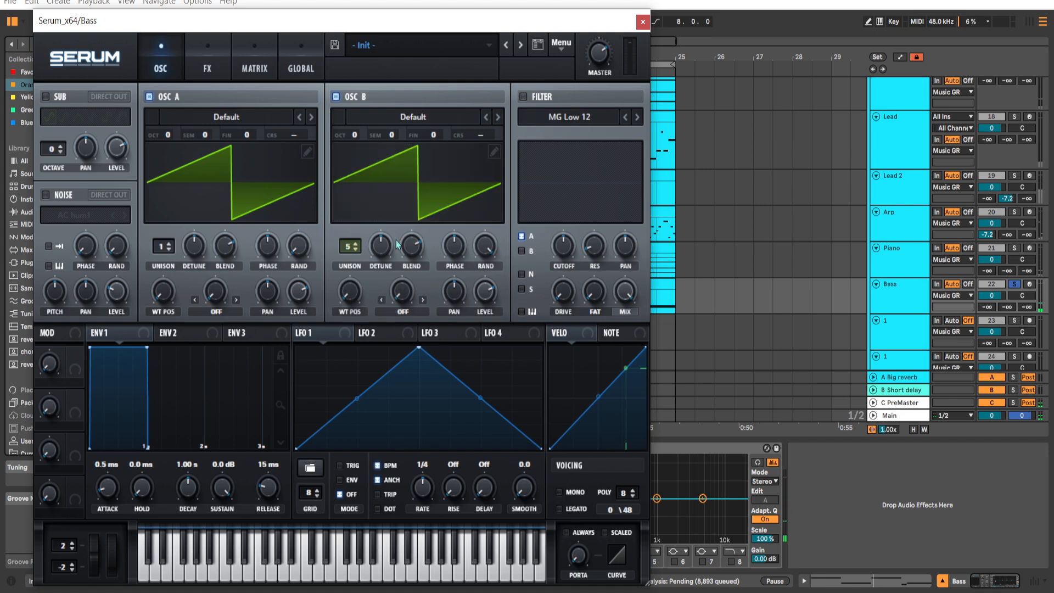
left_click_drag(379, 256, 383, 301)
left_click_drag(353, 135, 349, 122)
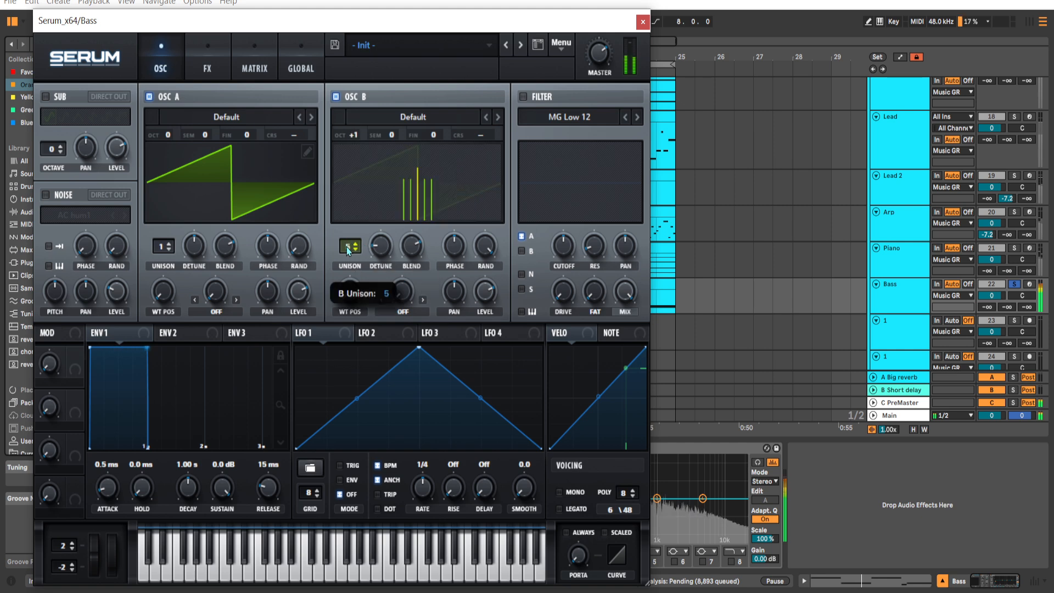
left_click_drag(353, 247, 377, 252)
left_click_drag(390, 135, 391, 77)
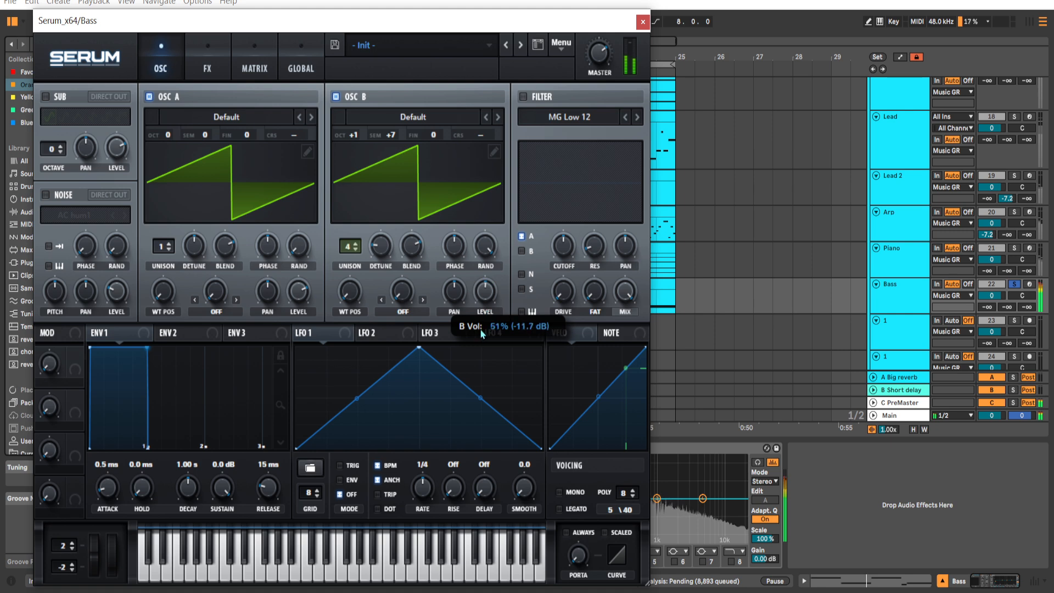
Filter both oscillators through MG Low 18, and set Serum's voicing to mono and legato with an adjusted portamento time.
left_click(524, 97)
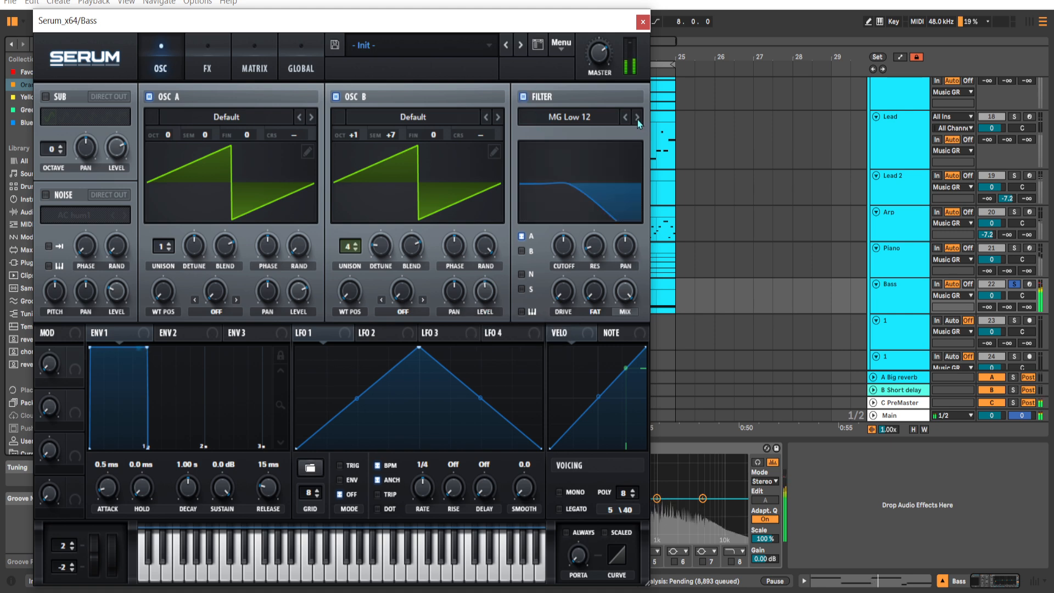
left_click(522, 251)
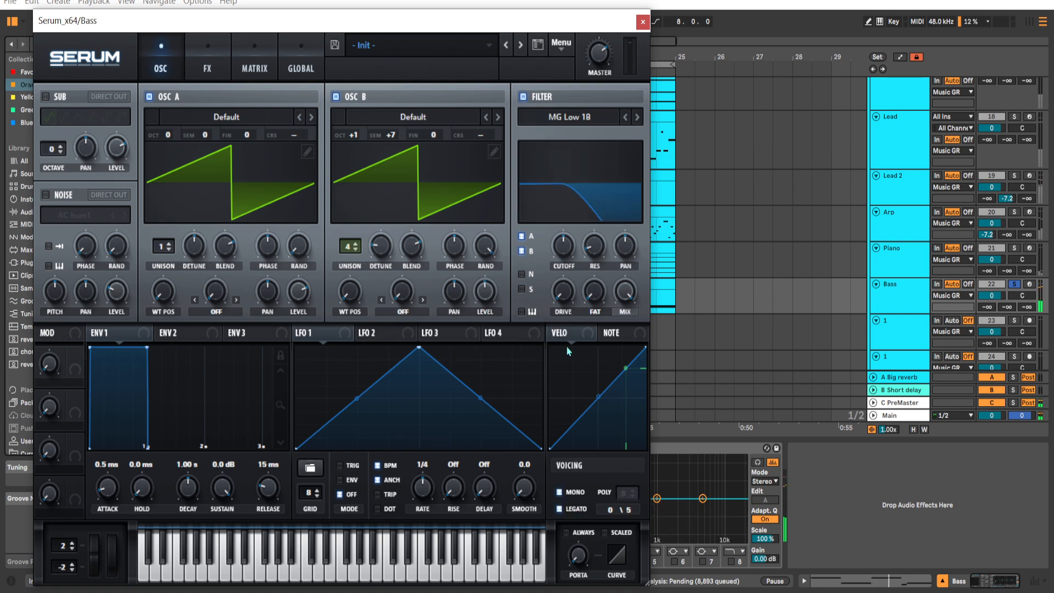
left_click_drag(483, 27, 488, 0)
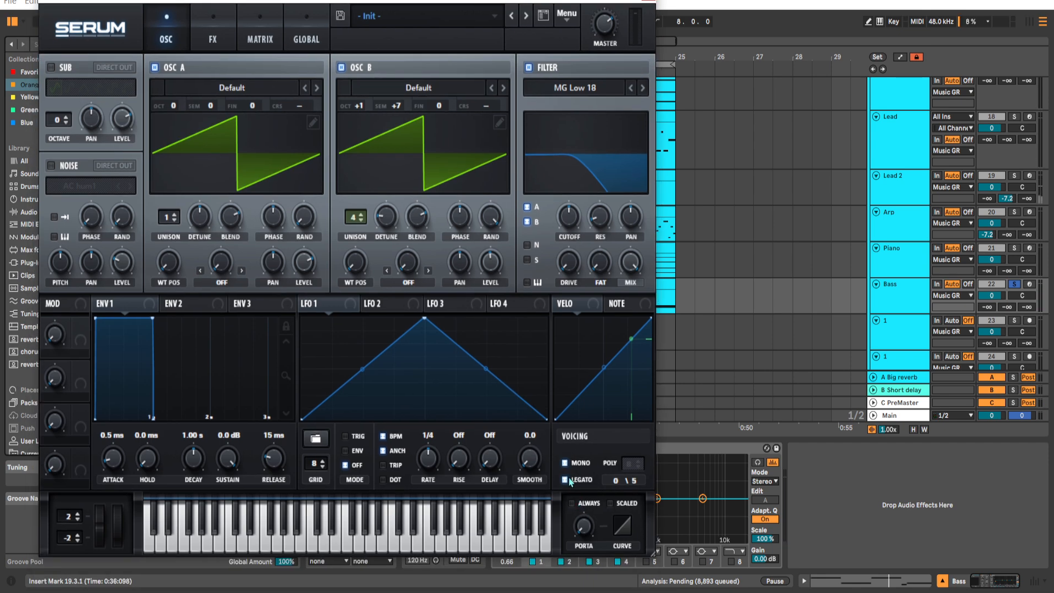
mouse_move(586, 530)
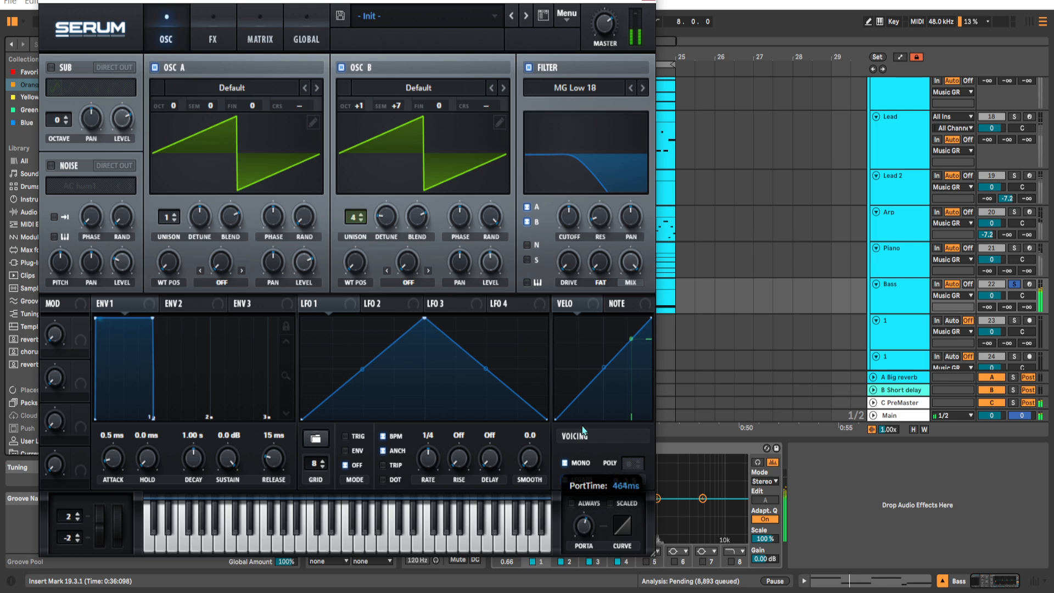
left_click_drag(593, 1, 544, 13)
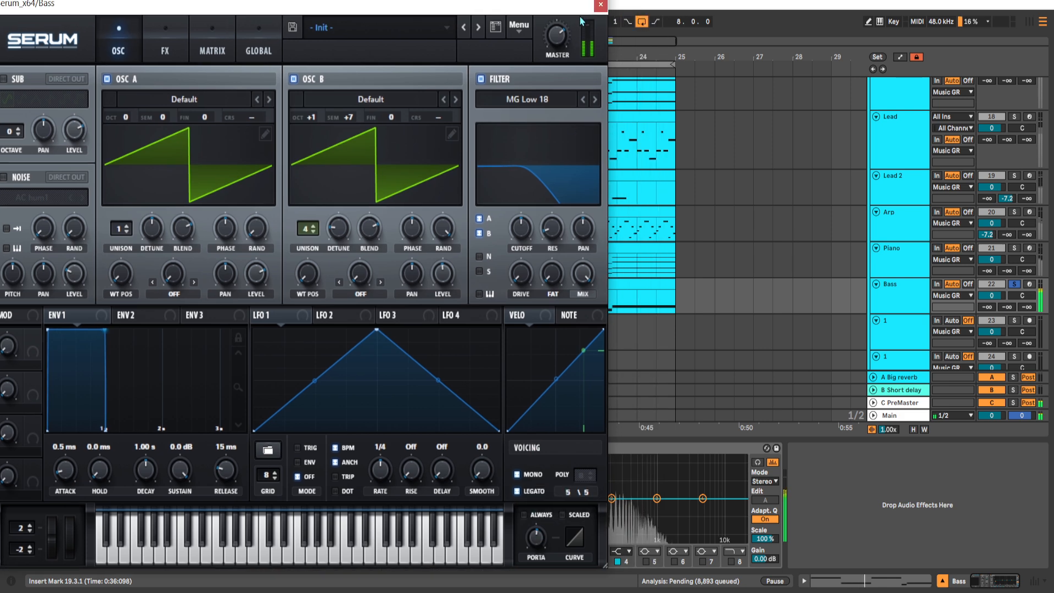
Close Serum and lower the Bass track's Utility gain to 0.44 dB while the whole mix plays.
left_click(600, 4)
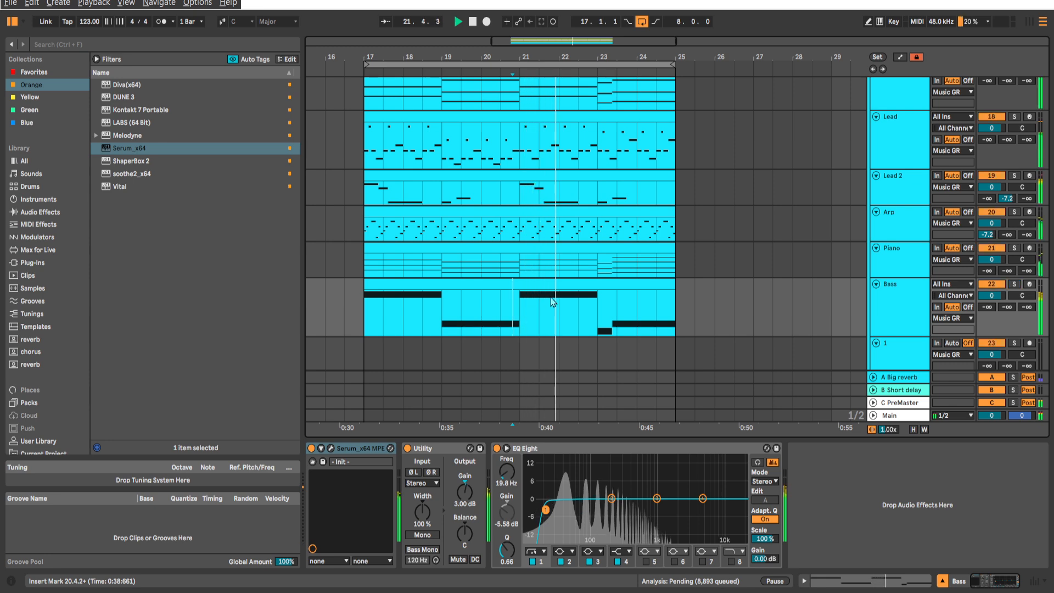
left_click_drag(467, 487, 466, 494)
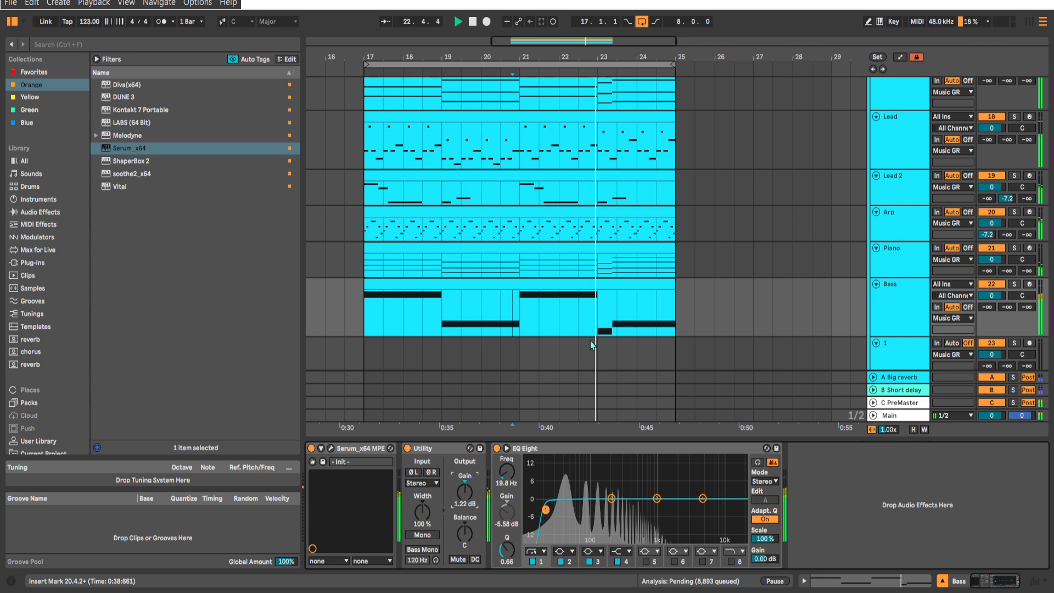
scroll(591, 344, "down", 1)
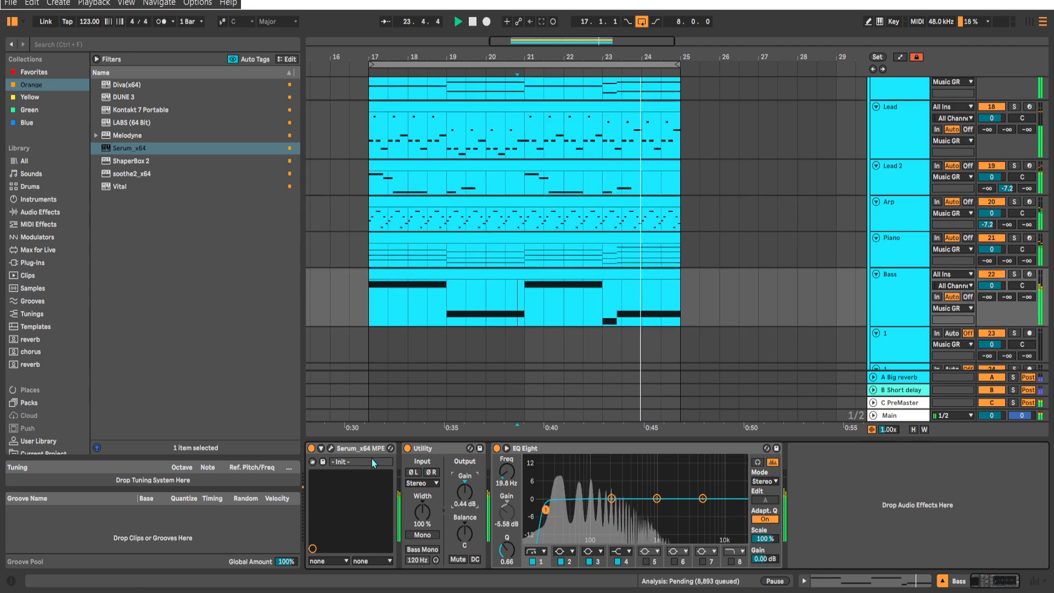
Solo the Bass, map LFO 2 to Serum's filter cutoff, adjust the modulation amount and set the LFO rate to 1/2.
key("s")
left_click(331, 449)
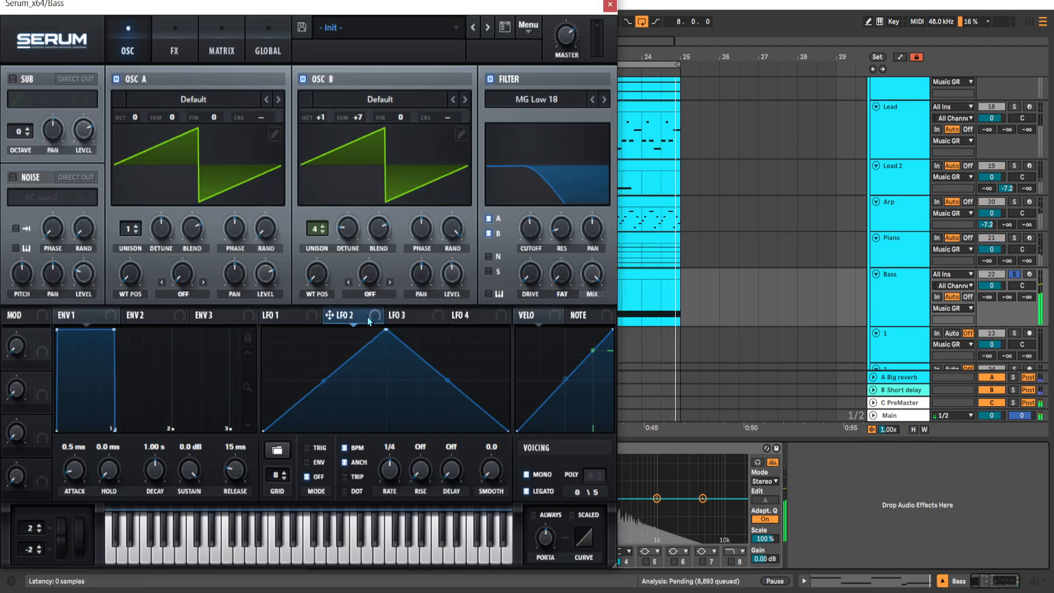
left_click_drag(532, 219, 528, 227)
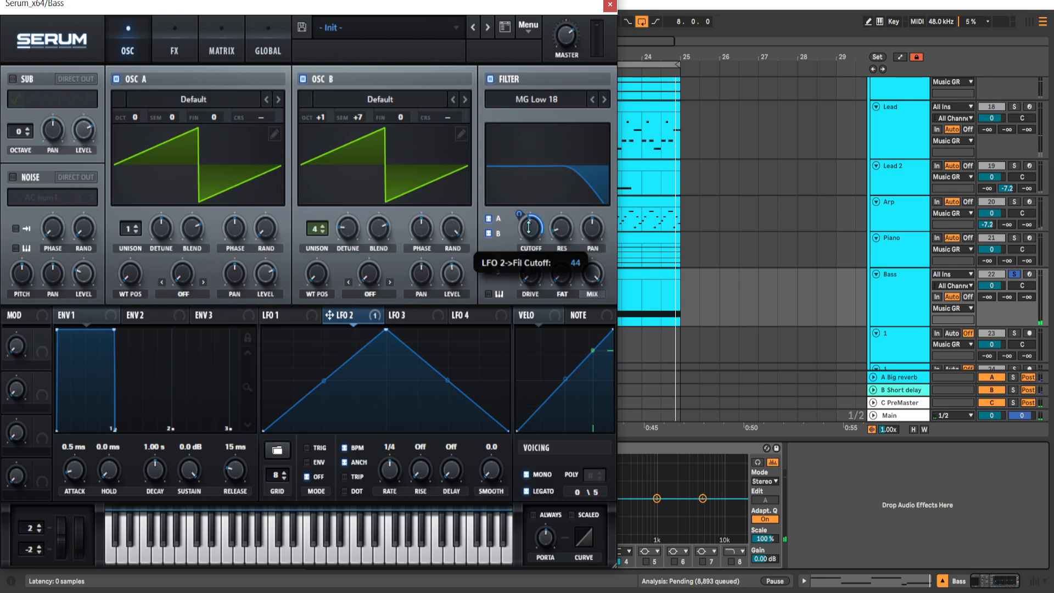
left_click_drag(530, 265, 534, 282)
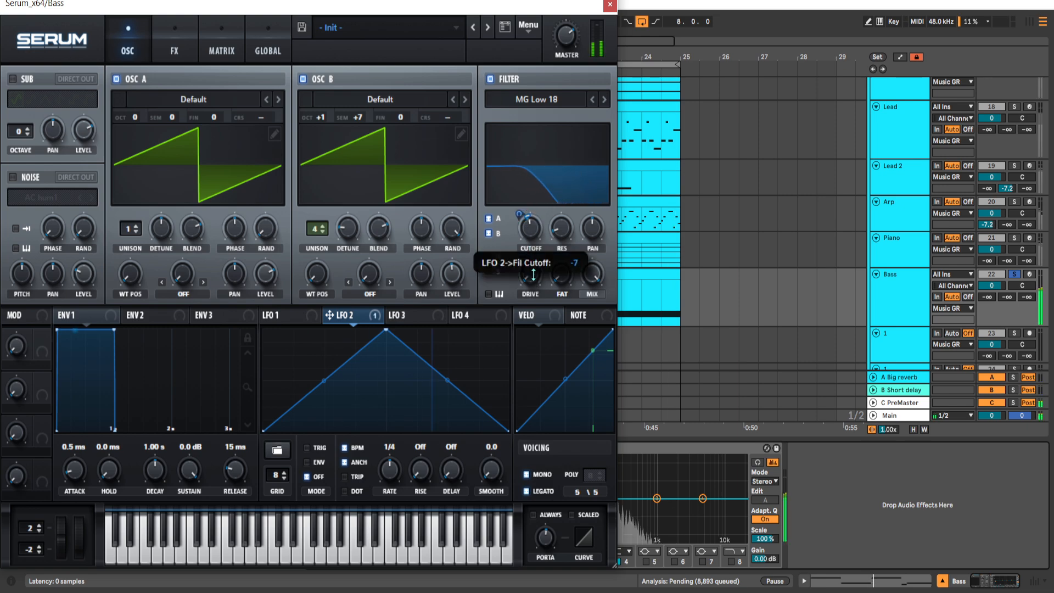
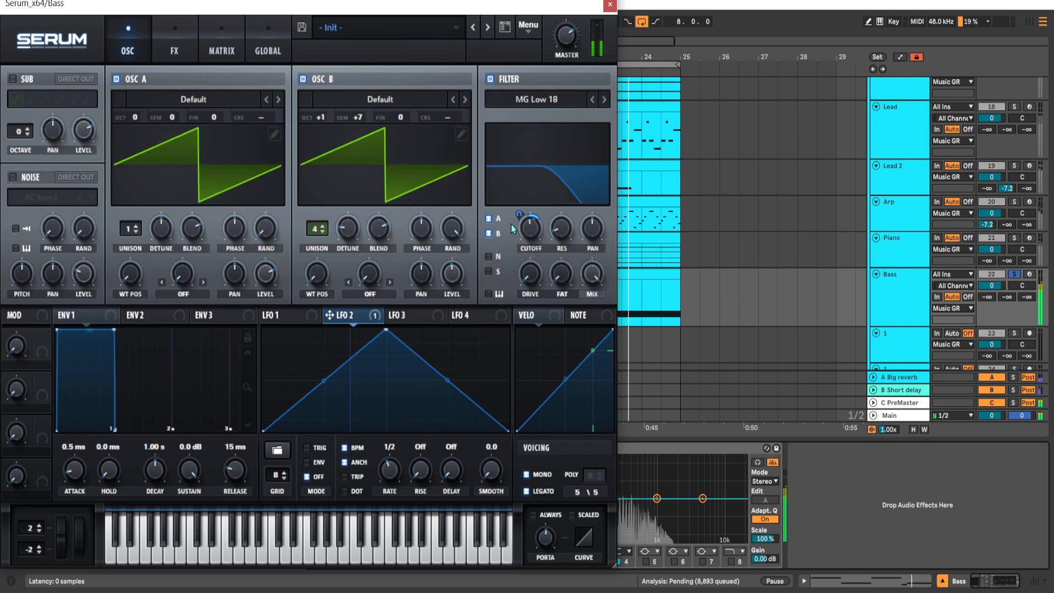
left_click(610, 5)
Transpose the last two notes of the Bass clip, from bar 7 onward, up one octave and play the result.
double_click(621, 285)
key("space")
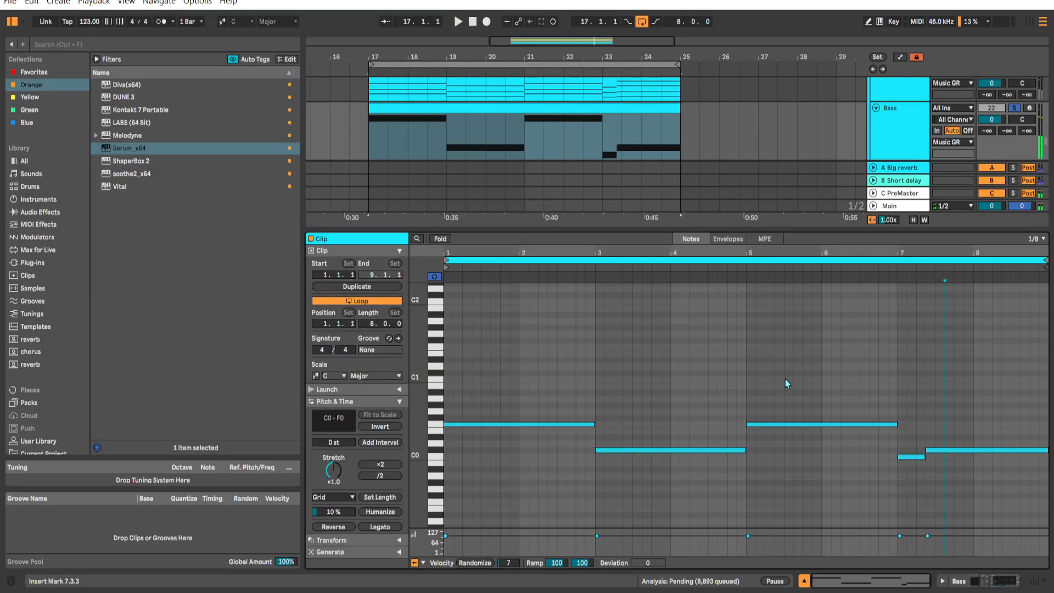
left_click_drag(914, 425, 961, 487)
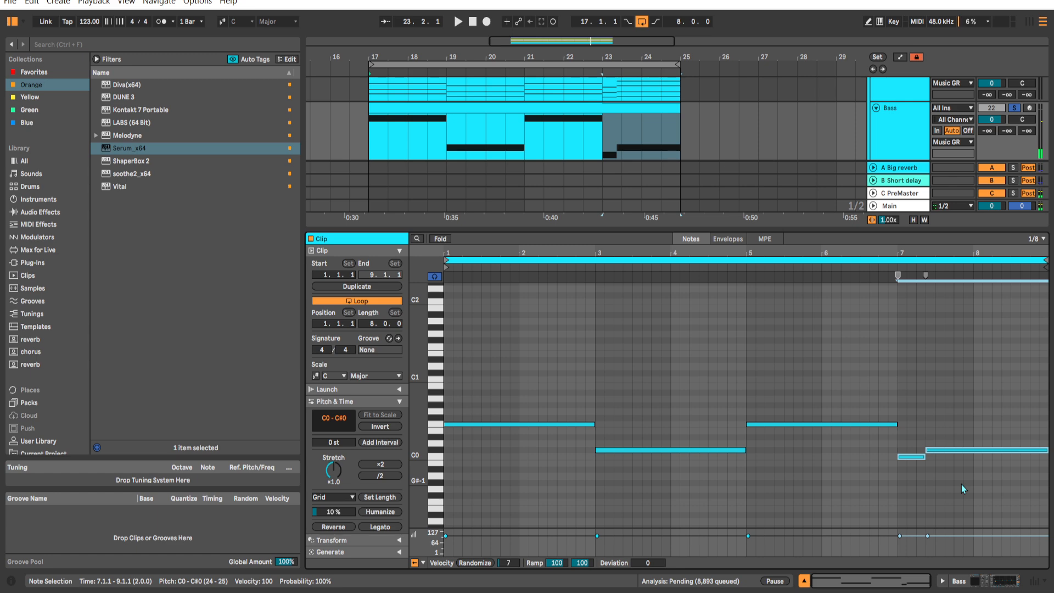
key("shift+Up")
key("space")
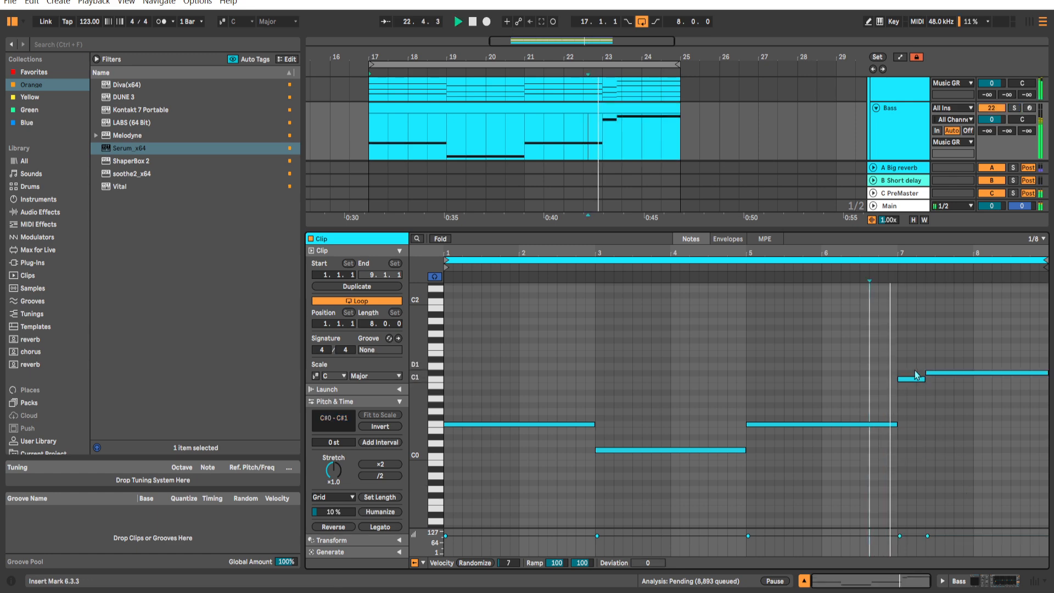
Set the Bass track's Utility gain to 1.26 dB during playback and select the Bass clip.
key("shift+Tab")
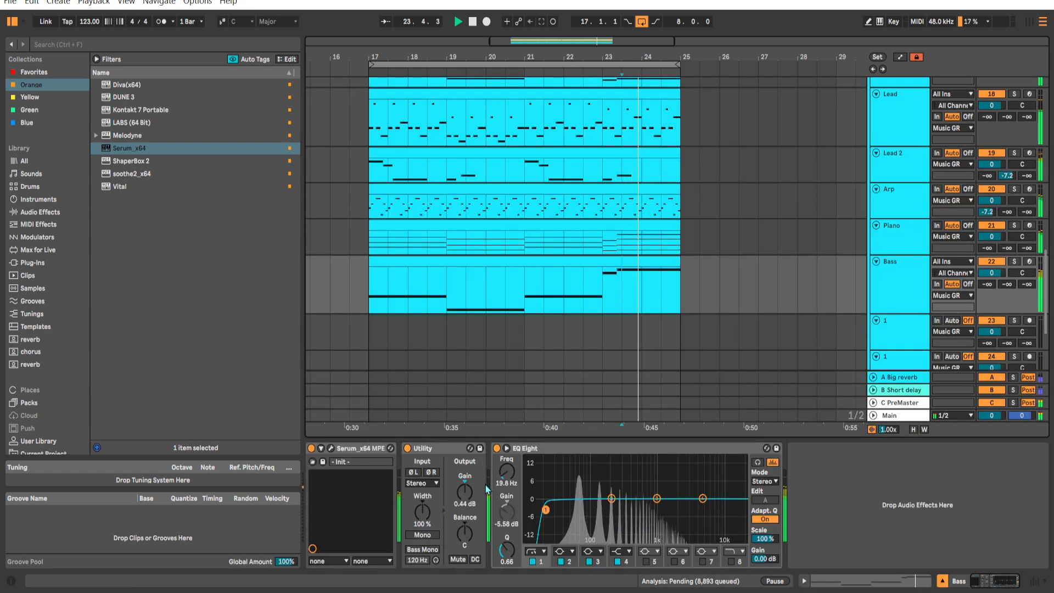
left_click(617, 291)
key("w")
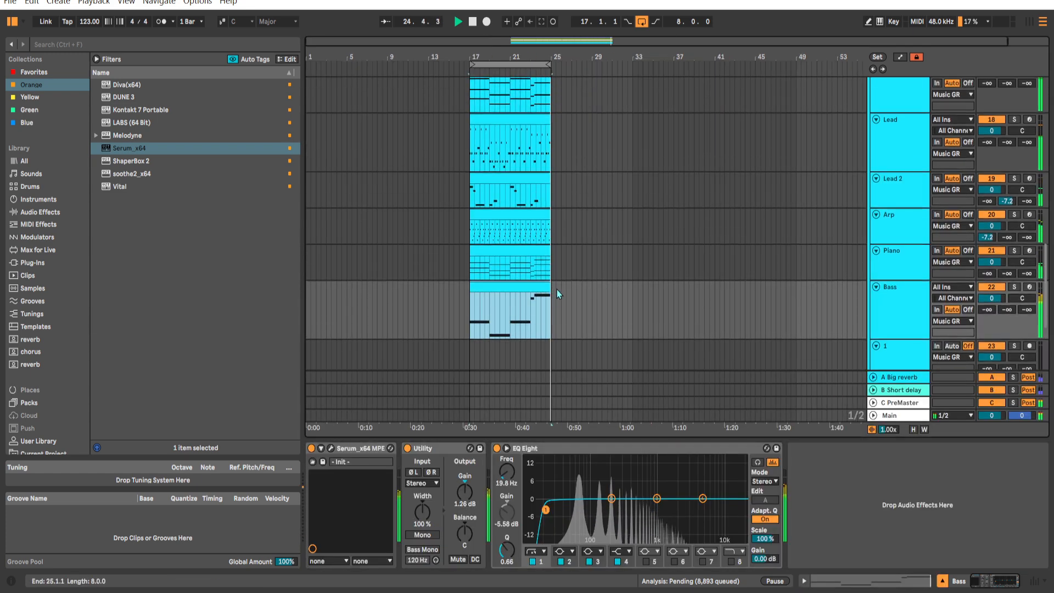
Duplicate all the Music group clips from Pad to Bass (bars 17 to 25) three times, extending them to bar 49.
left_click(556, 299)
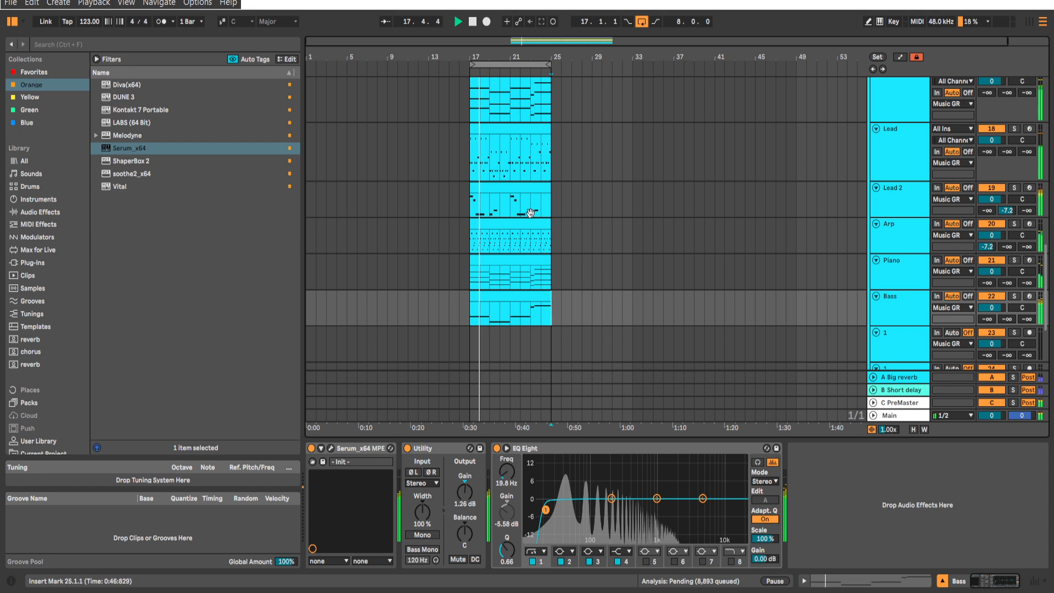
scroll(530, 213, "up", 2)
scroll(521, 202, "down", 3)
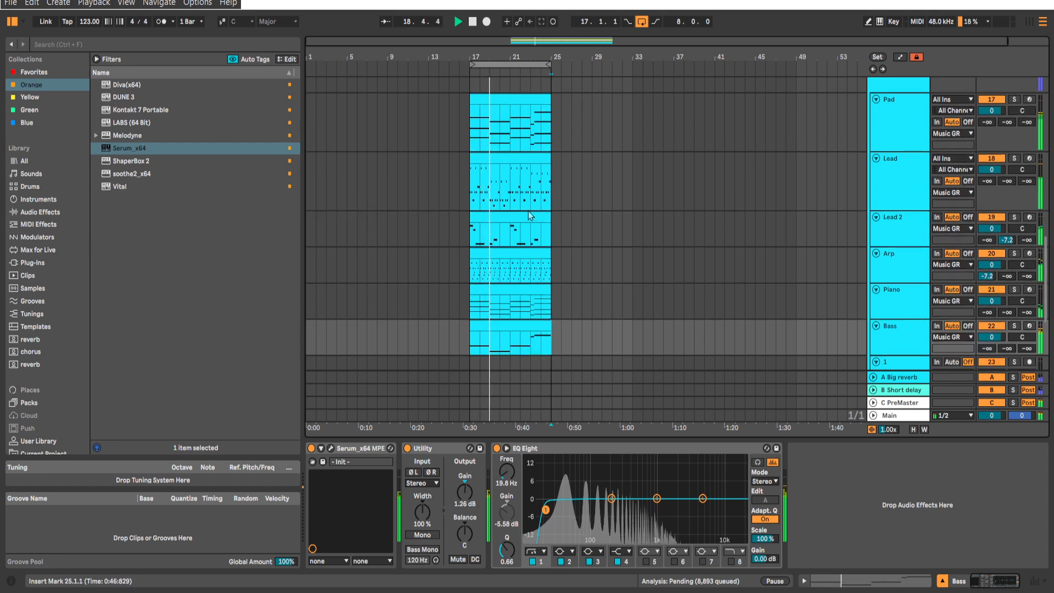
left_click(555, 140)
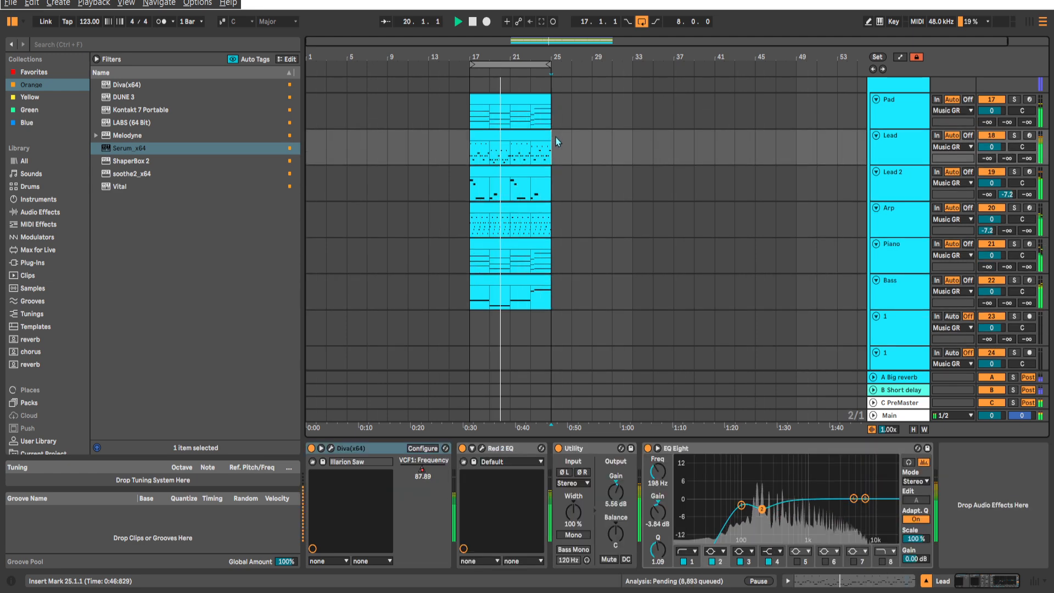
scroll(486, 173, "up", 1)
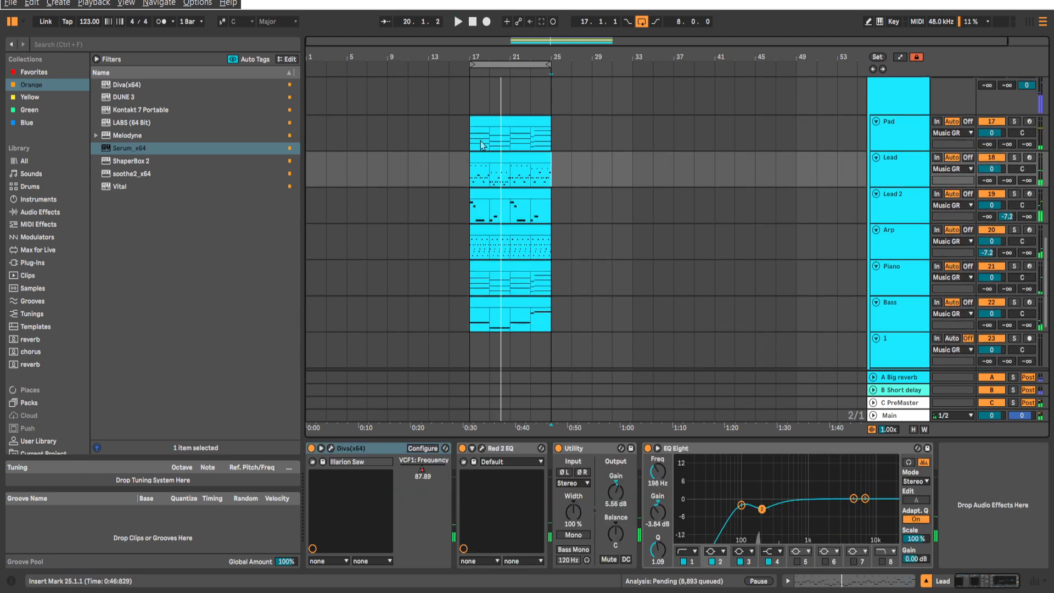
left_click_drag(482, 153, 554, 311)
key("ctrl+d")
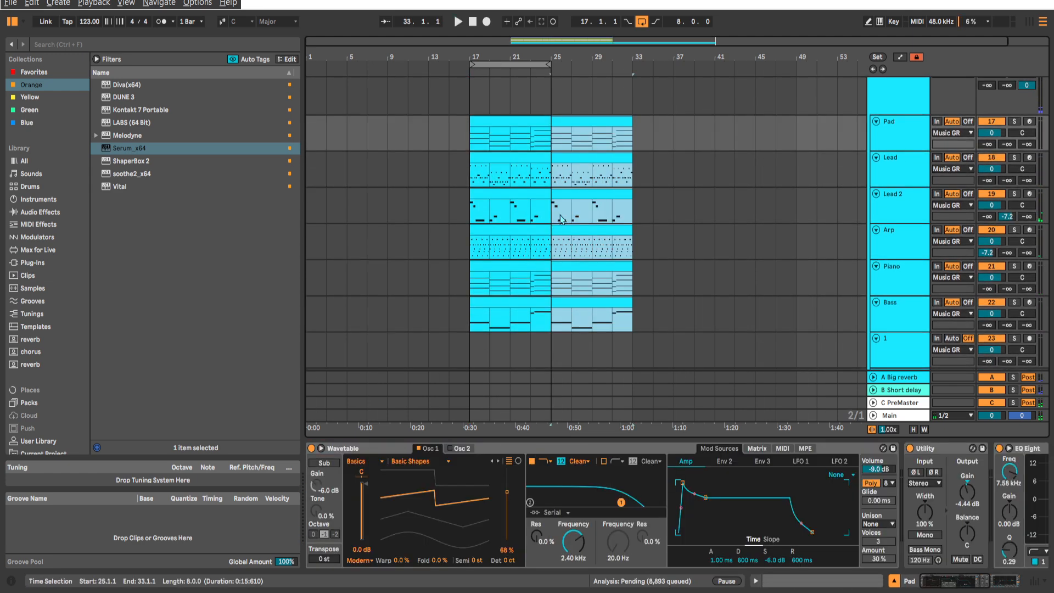
key("ctrl+d")
key("ctrl+d")
Duplicate the drum and percussion clips of bars 17 to 25 three times so they extend to bar 49.
scroll(489, 173, "up", 1)
left_click(475, 134)
key("space")
scroll(538, 241, "up", 6)
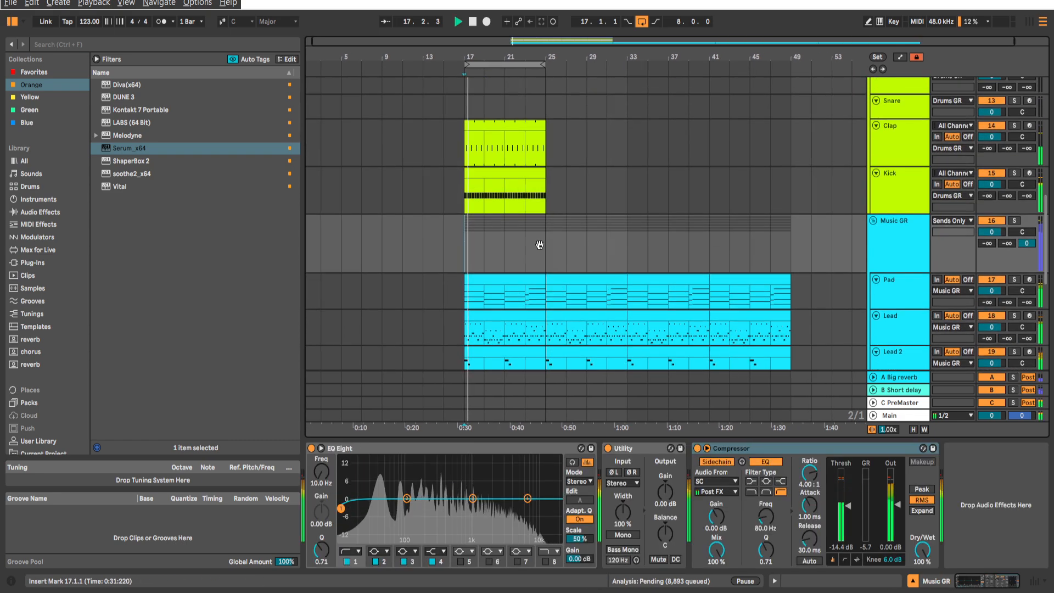
left_click(547, 238)
scroll(491, 237, "up", 8)
left_click(475, 208, "shift")
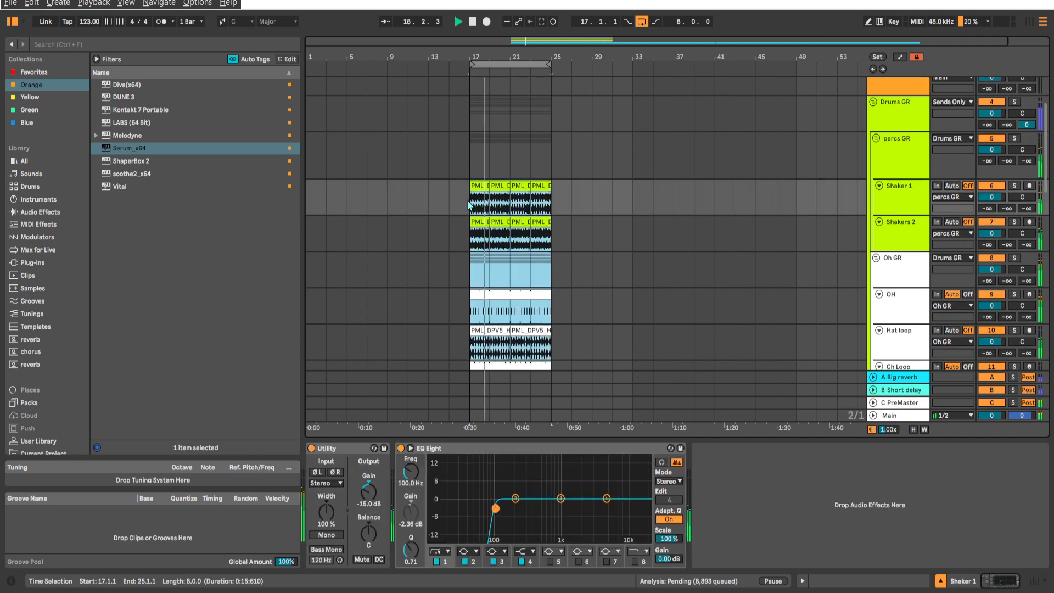
key("ctrl+d")
key("ctrl+d")
key("ctrl+d")
left_click_drag(732, 250, 703, 190)
Add an audio track named Reverb clap below Shakers 2, with copies of its Utility and EQ Eight devices.
left_click(898, 172)
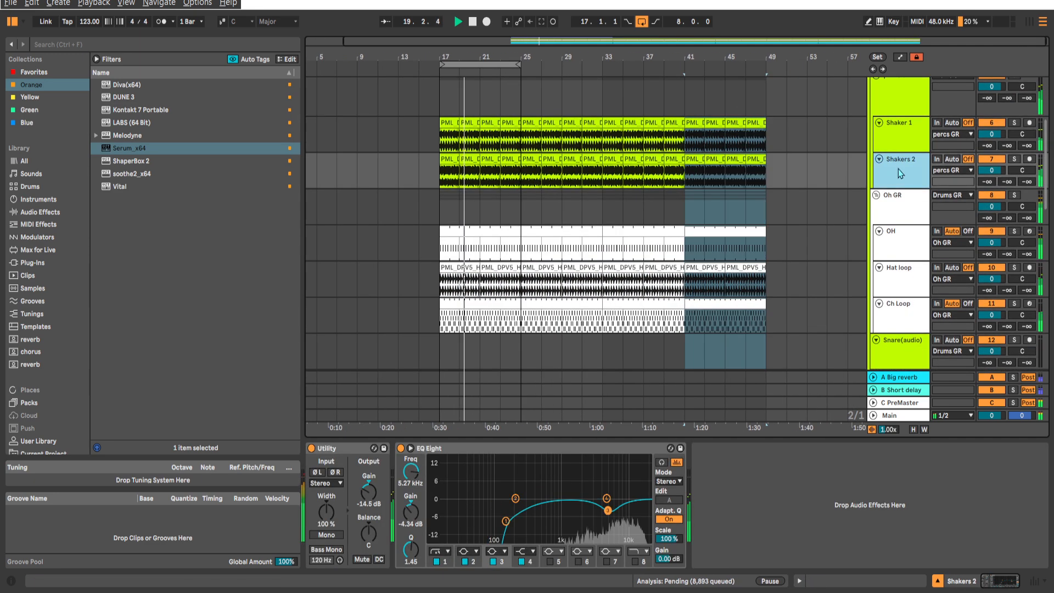
key("ctrl+t")
key("Up")
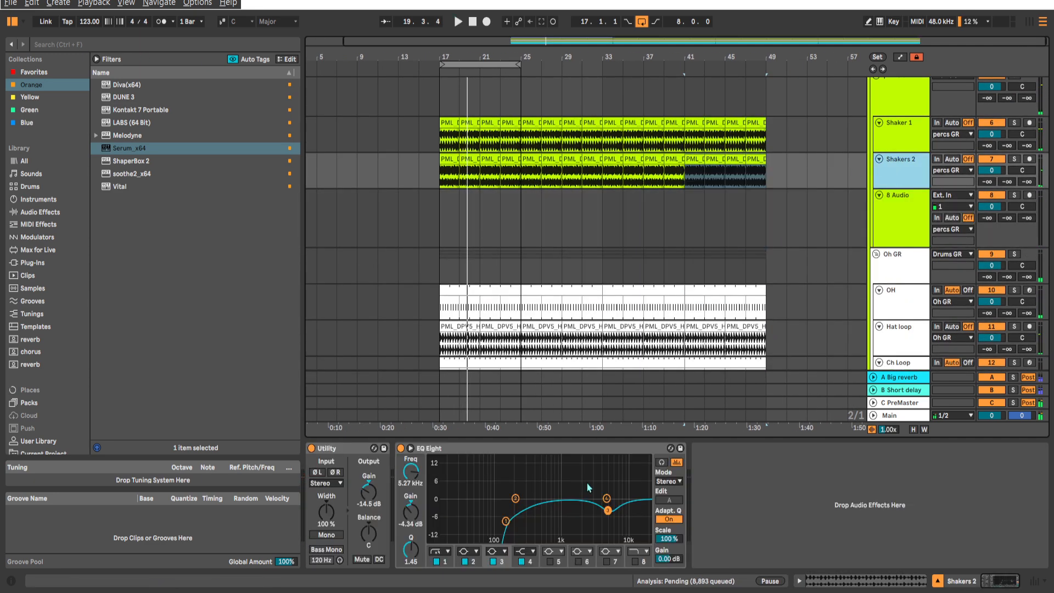
key("Down")
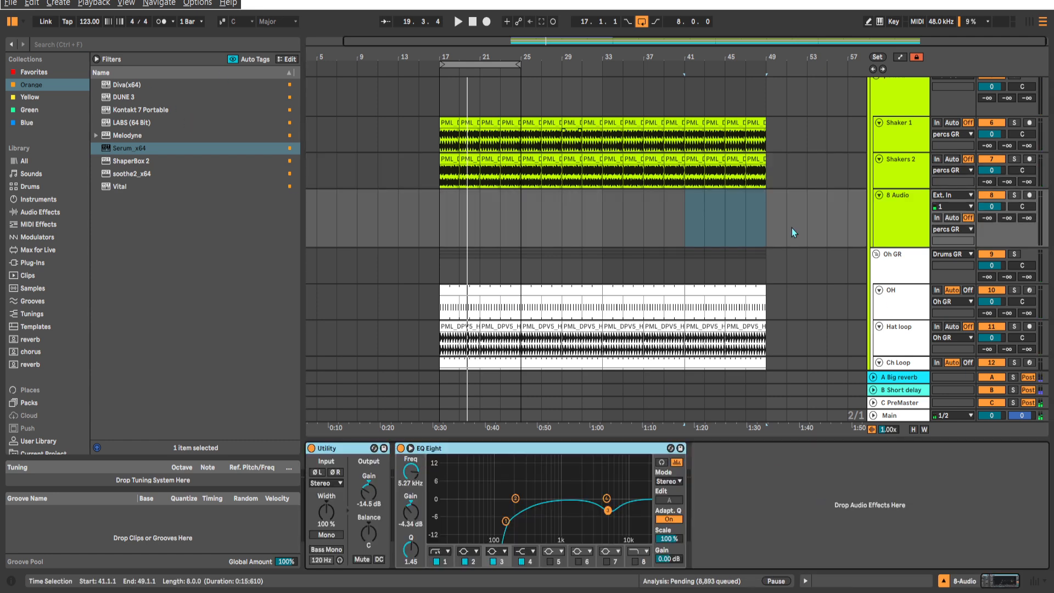
key("ctrl+r")
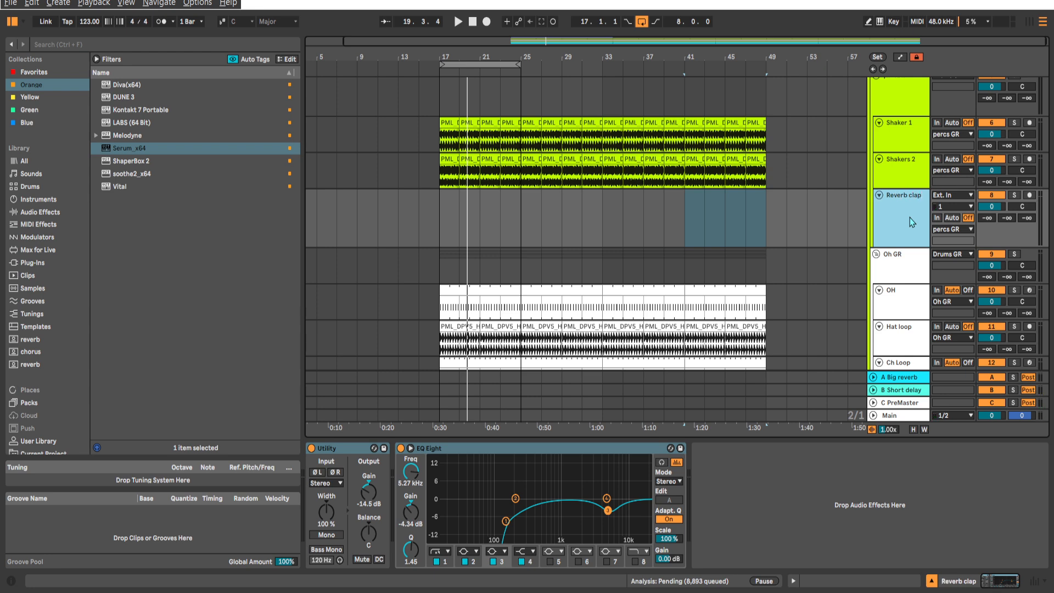
Search the SAMPLES folder for a reverb clap.
scroll(69, 419, "down", 3)
left_click(34, 383)
left_click(83, 40)
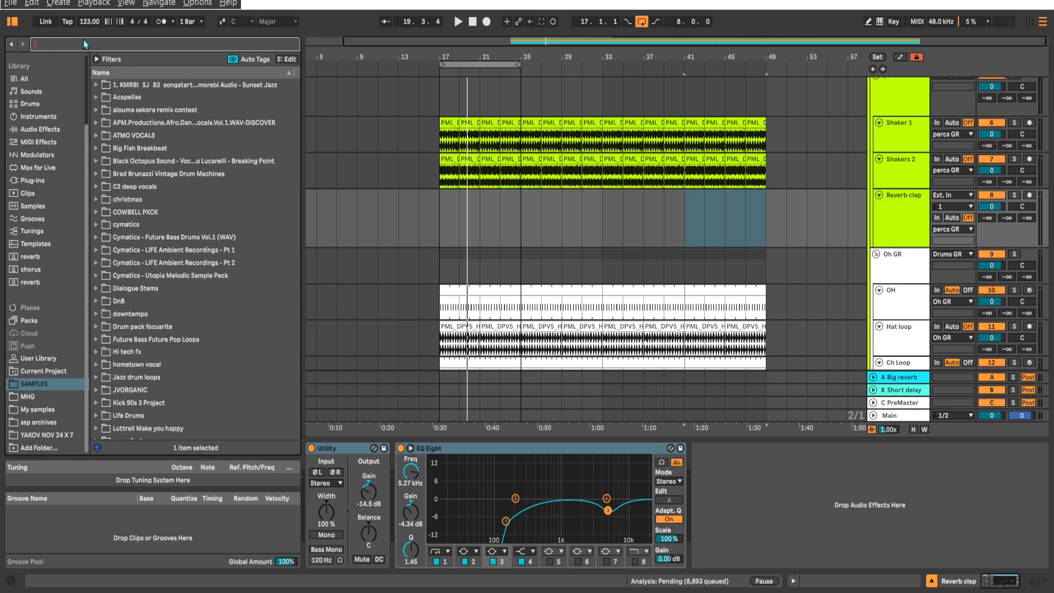
type("reverb cal")
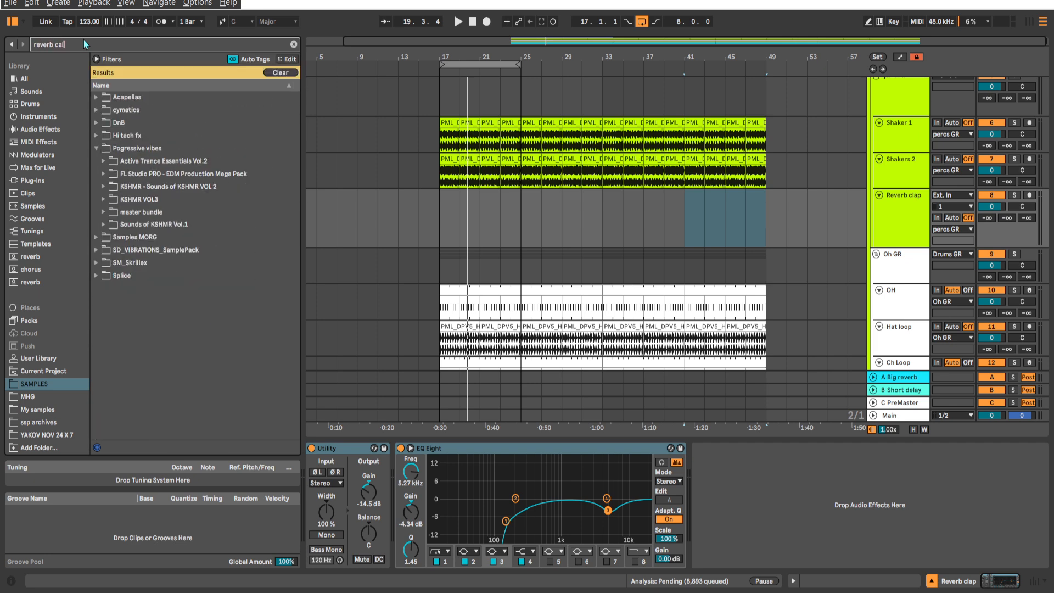
Open the Clap folder of the Melodic House Groove Sample Pack in MHG and audition MHG Clap 1 and MHG Clap 2.
left_click(28, 396)
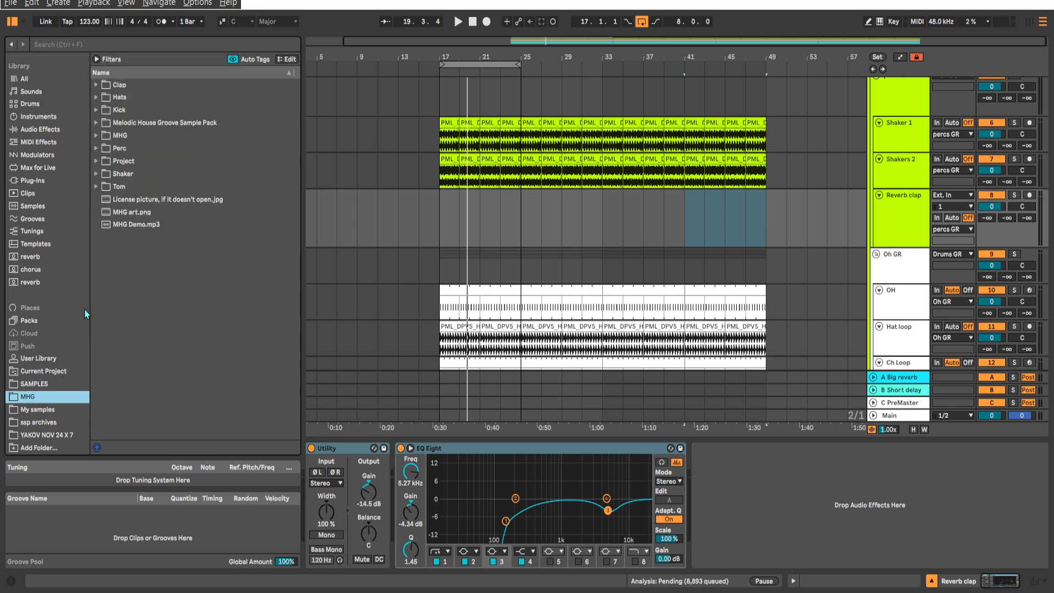
left_click(99, 123)
left_click(110, 136)
left_click(104, 136)
left_click(132, 148)
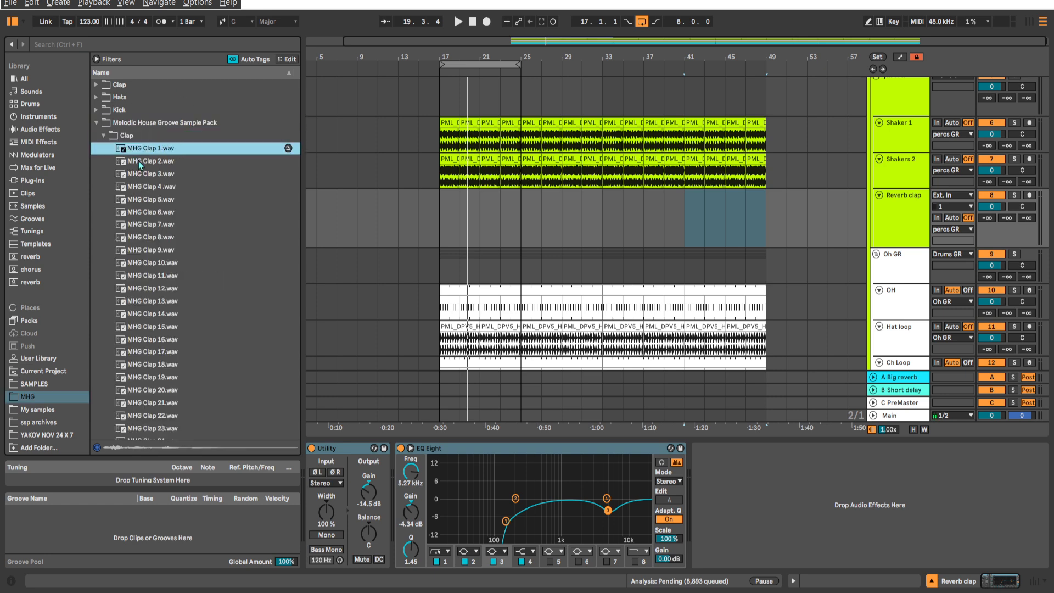
left_click(151, 160)
left_click_drag(567, 212, 567, 211)
key("space")
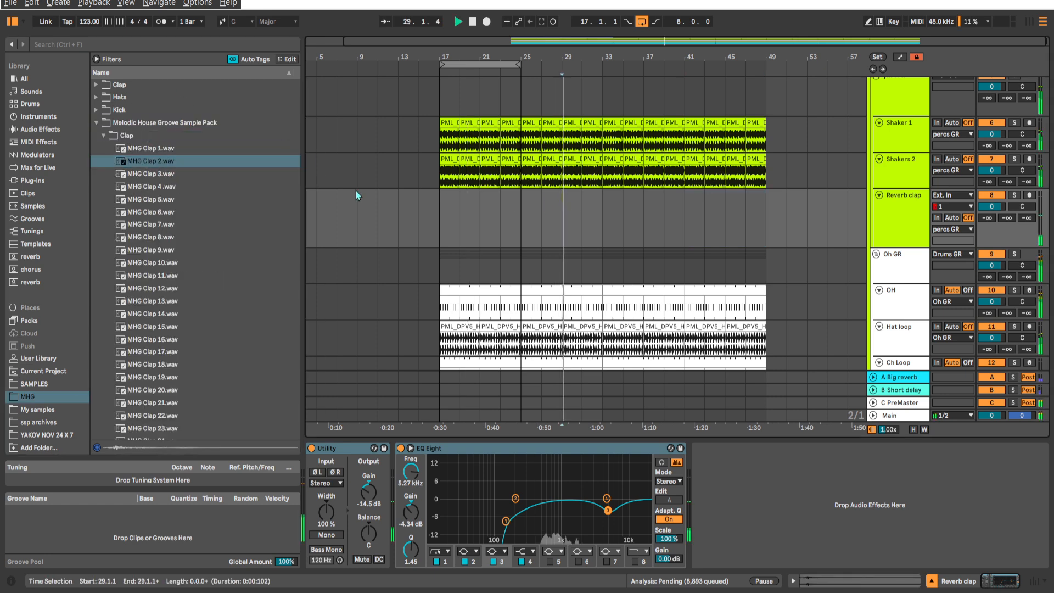
Place an MHG clap sample on the Reverb clap track and paste a copy at 32.3, just before bar 33.
left_click_drag(151, 174, 622, 221)
scroll(574, 218, "up", 5)
key("ctrl+x")
left_click(666, 228)
key("ctrl+v")
key("Delete")
scroll(628, 223, "up", 5)
left_click(781, 226)
key("ctrl+v")
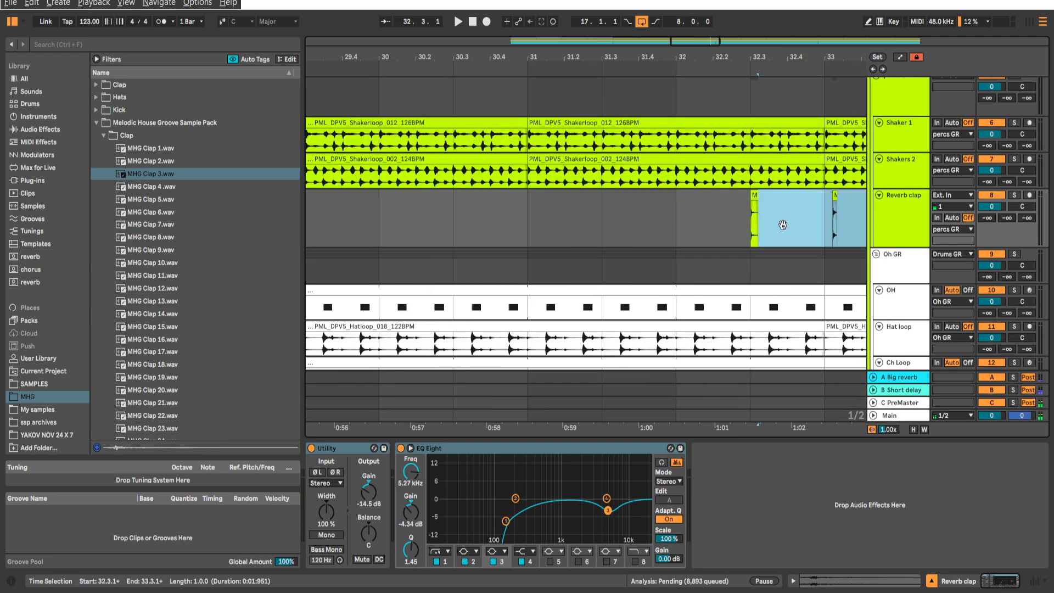
Position the two Reverb clap hits on 32.3 and 32.4, then solo the track and play them.
left_click(728, 231)
left_click_drag(823, 234, 619, 217)
left_click(552, 227)
key("space")
key("s")
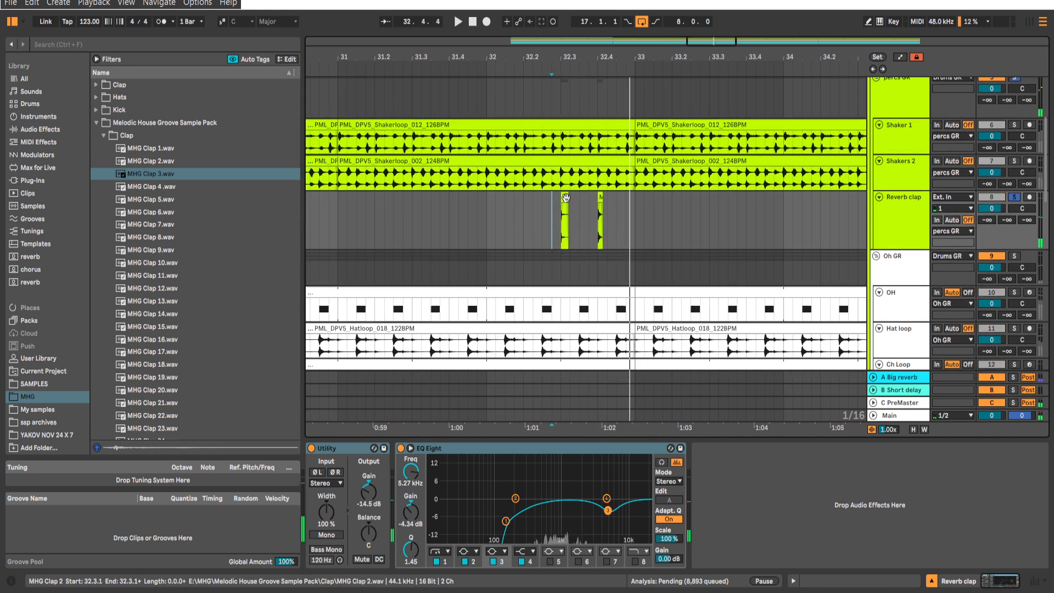
key("space")
Rearrange the Reverb clap hits into a fill of four sixteenth-note claps across beat 32.4 and play it.
left_click_drag(564, 198, 627, 228)
scroll(606, 209, "up", 3)
left_click(609, 217)
left_click_drag(671, 197, 707, 205)
left_click_drag(617, 224, 580, 228)
key("ctrl+d")
key("ctrl+d")
left_click(548, 229)
key("space")
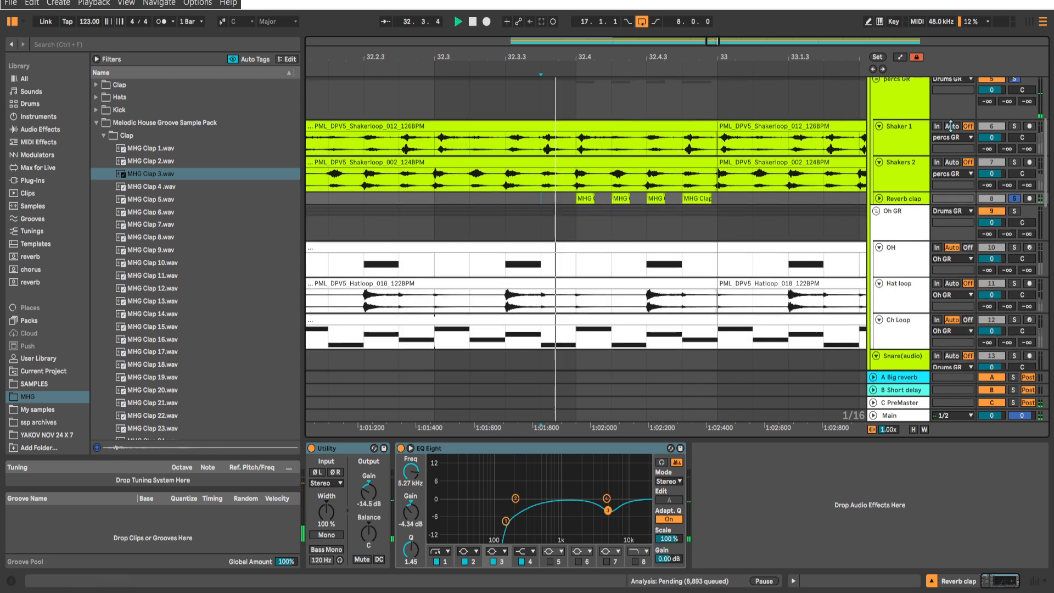
Set the Reverb clap's Big reverb send to 0, unsolo the track and set its Utility gain to -9.06 dB.
key("space")
left_click_drag(987, 224, 987, 164)
key("space")
left_click(1013, 198)
key("space")
key("space")
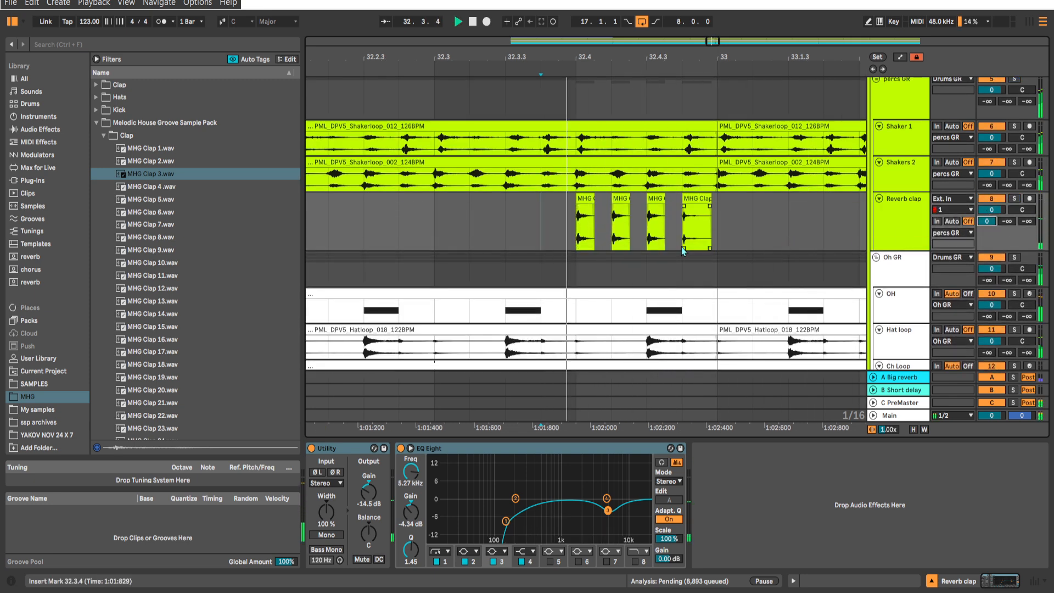
scroll(682, 245, "down", 4)
key("space")
key("space")
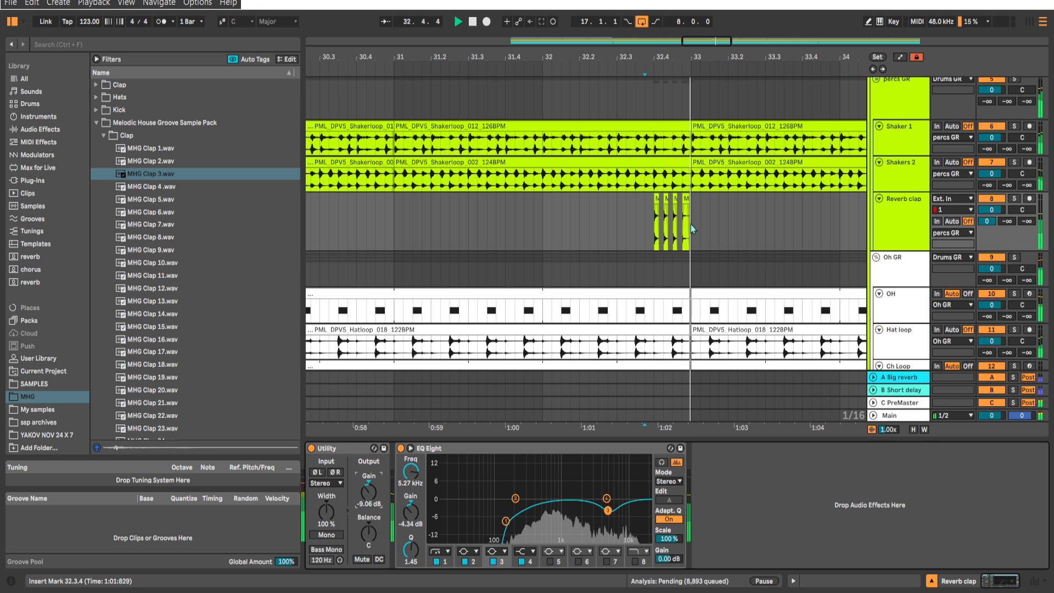
Reduce the Reverb clap fill to three hits, leaving the third sixteenth of beat 32.4 empty, and play it.
key("space")
key("Delete")
mouse_move(691, 229)
left_mouse_down()
mouse_move(677, 229)
mouse_move(703, 199)
left_mouse_up()
scroll(679, 231, "up", 4)
left_click(571, 222)
key("space")
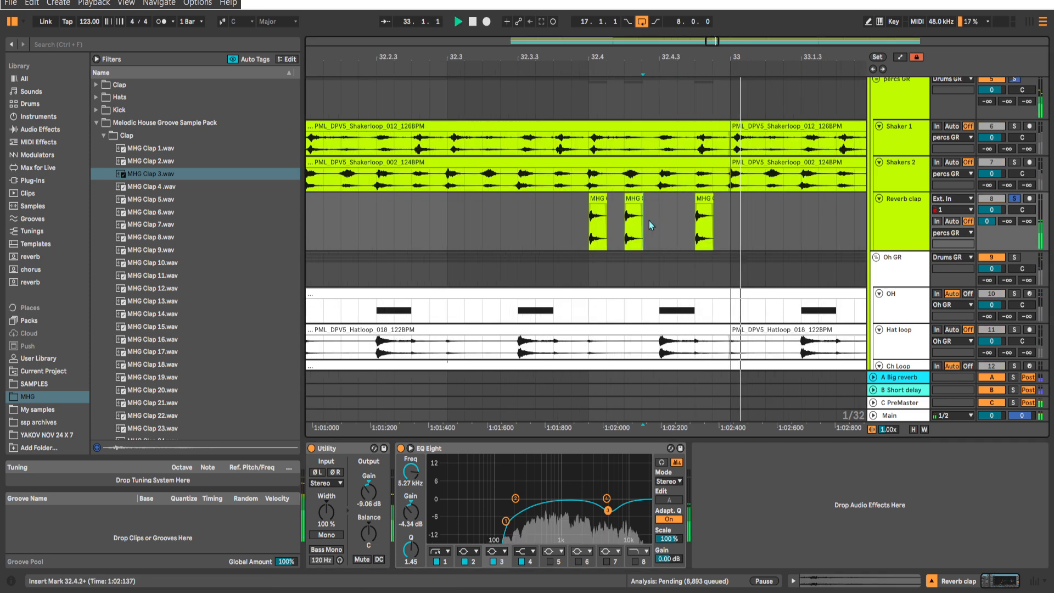
key("space")
Set the Reverb clap track's Utility gain to -2.67 dB during playback.
key("space")
scroll(574, 225, "down", 4)
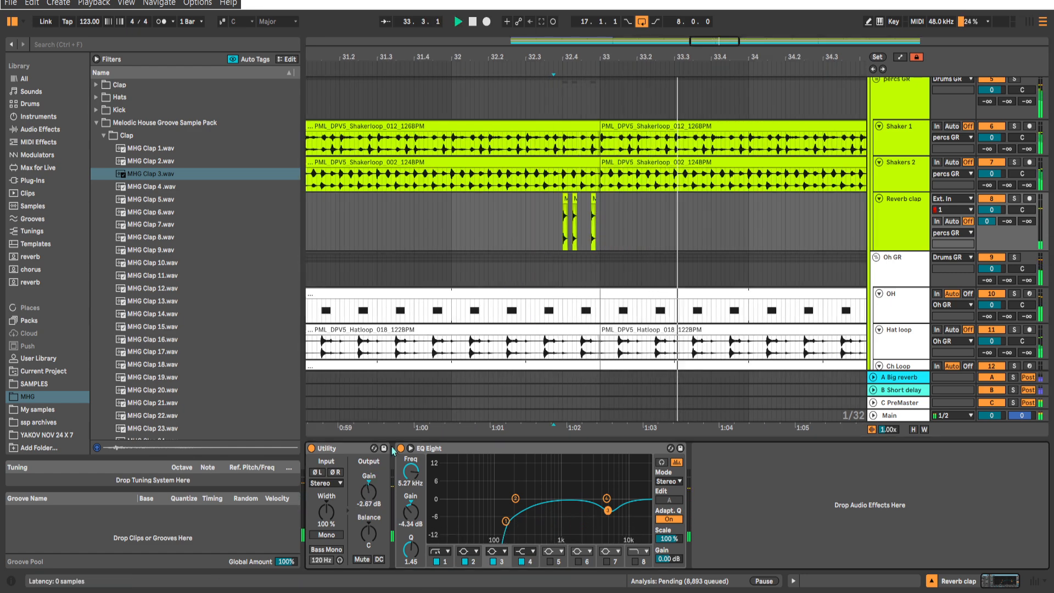
left_click(541, 239)
scroll(601, 176, "down", 10)
scroll(601, 181, "up", 4)
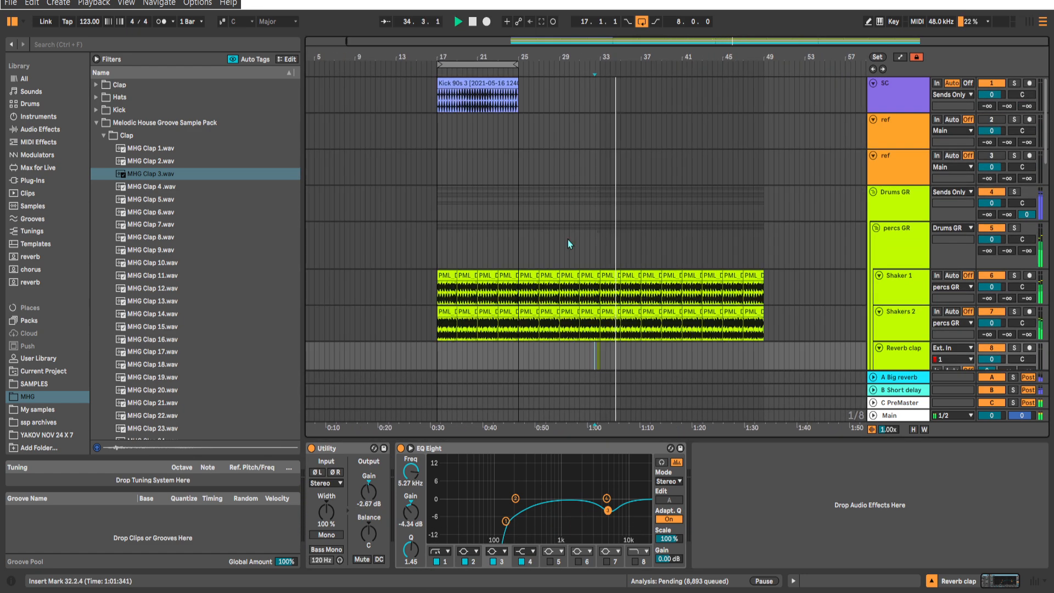
Duplicate the SC track's kick clip three times so it extends to bar 49.
key("space")
left_click(543, 167)
left_click(505, 84)
key("ctrl+d")
key("ctrl+d")
key("ctrl+d")
left_click(657, 167)
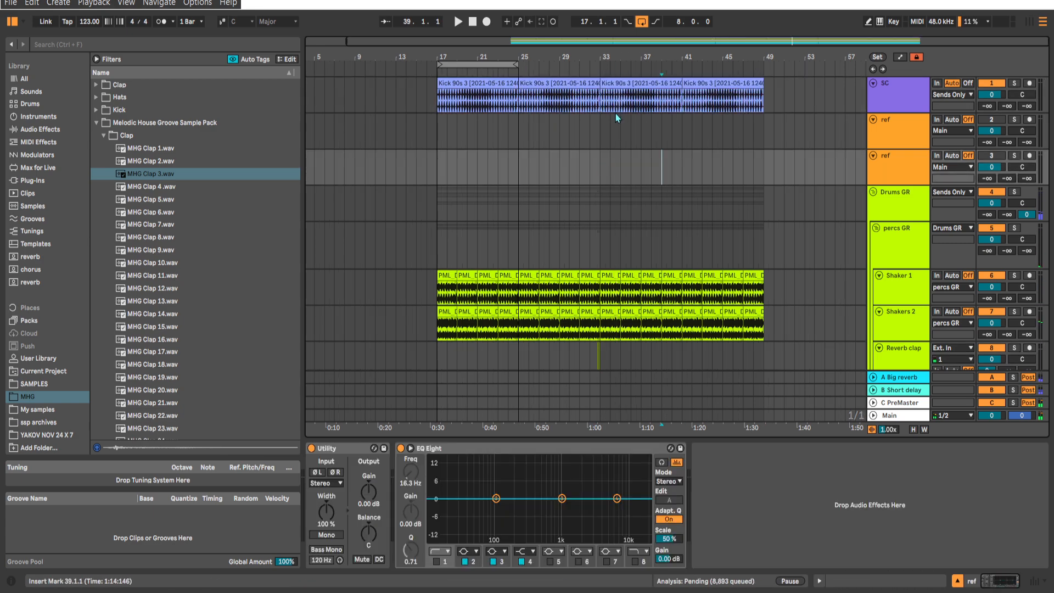
Turn off the arrangement loop and play the Reverb clap fill from bar 32.
key("ctrl+l")
scroll(594, 184, "up", 5)
scroll(596, 199, "down", 3)
key("space")
scroll(624, 245, "up", 4)
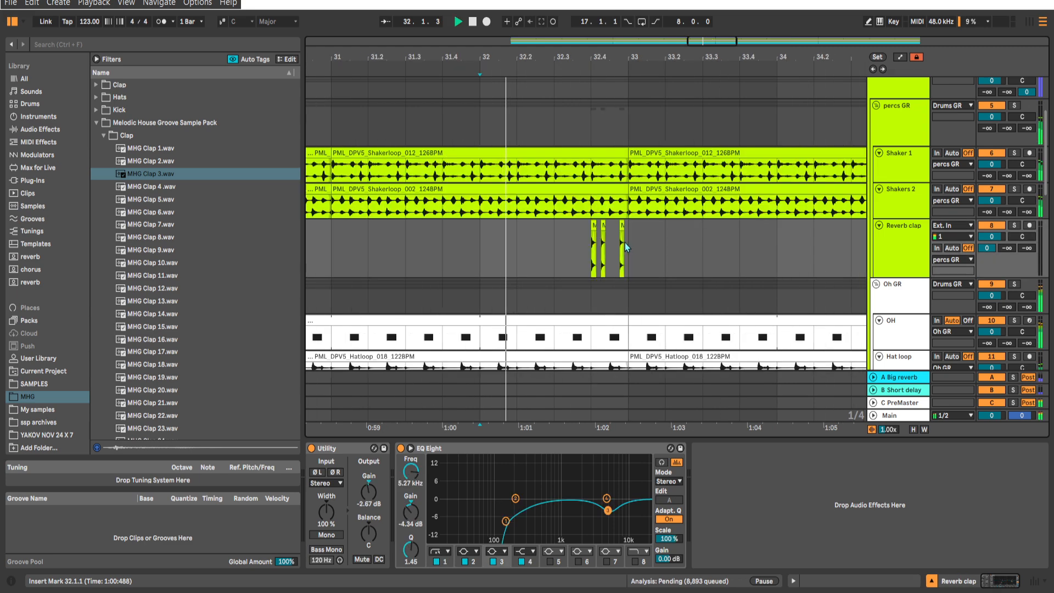
Clear the Shaker 1 and Shakers 2 clips from 32.3 up to bar 33.
left_click_drag(623, 208, 571, 170)
left_click_drag(593, 285, 606, 291)
left_click(518, 167)
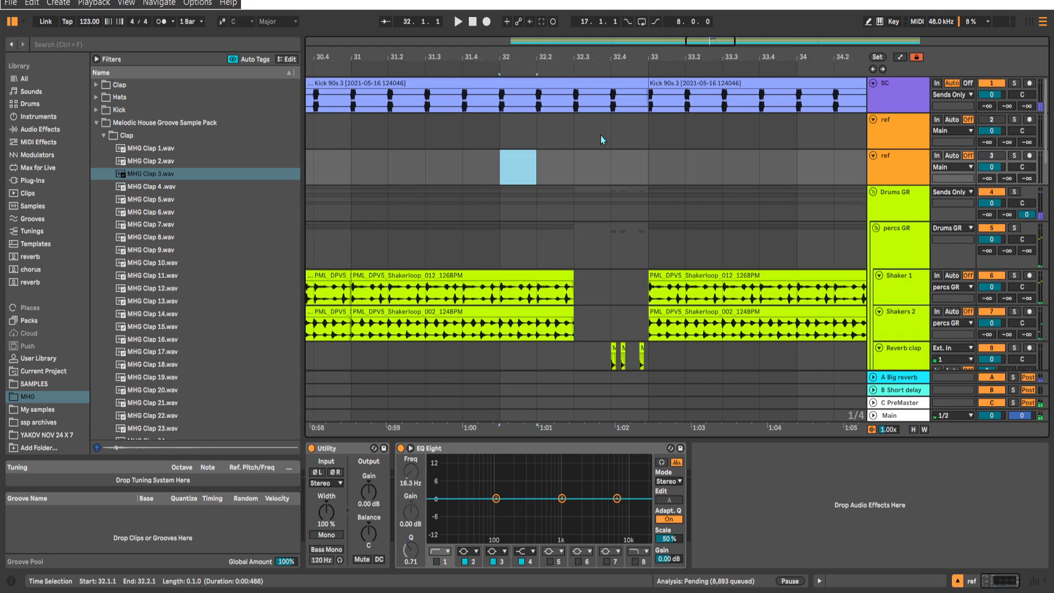
Clear the SC kick and the OH, Hat loop and Ch Loop clips from 32.3 up to bar 33.
left_click_drag(592, 102, 628, 132)
left_click_drag(599, 240, 594, 176)
left_click_drag(612, 324, 602, 161)
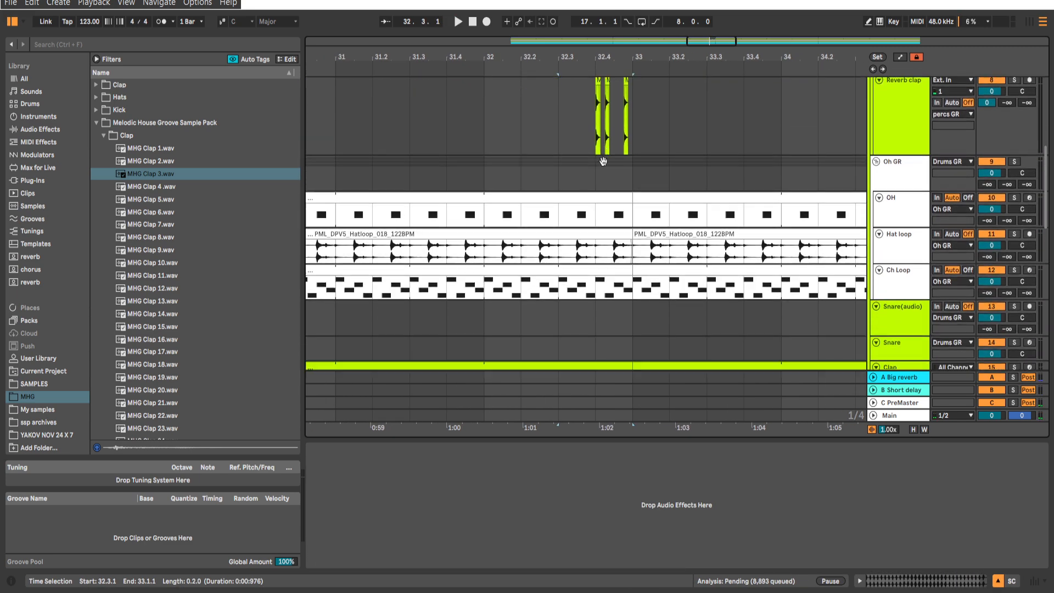
left_click_drag(626, 279, 563, 216)
key("Delete")
left_click_drag(609, 313, 605, 180)
scroll(604, 183, "down", 5)
Add a locator named Drop second part at bar 33 and play from bar 31 into it.
left_click_drag(601, 106, 636, 373)
right_click(648, 66)
left_click(675, 99)
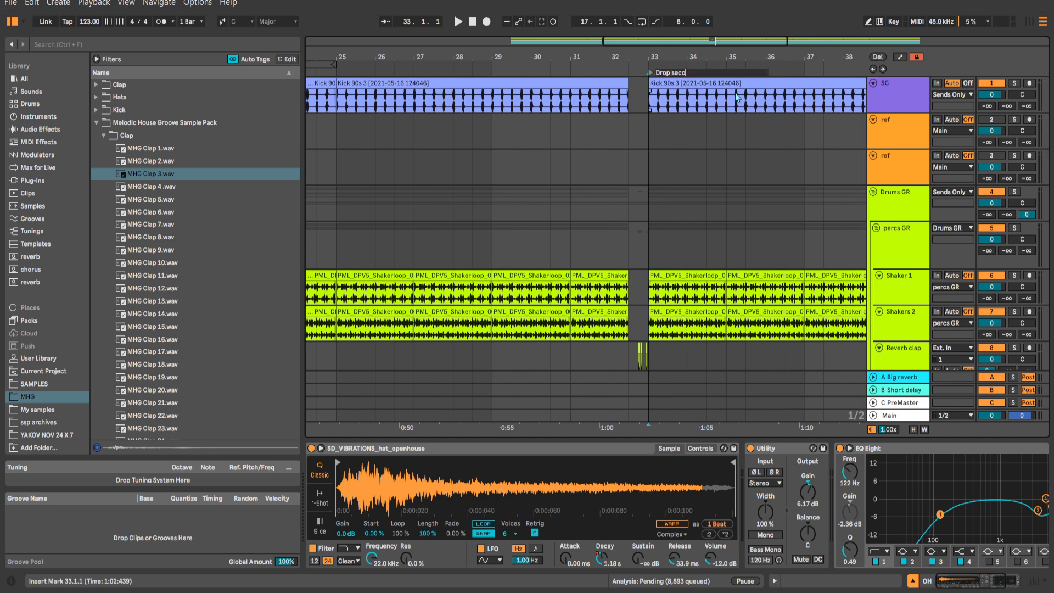
left_click_drag(575, 368, 577, 269)
left_click(577, 275)
key("space")
Clear the Clap and Kick clips from bar 32 up to the Drop second part locator during playback.
left_click_drag(656, 286, 637, 95)
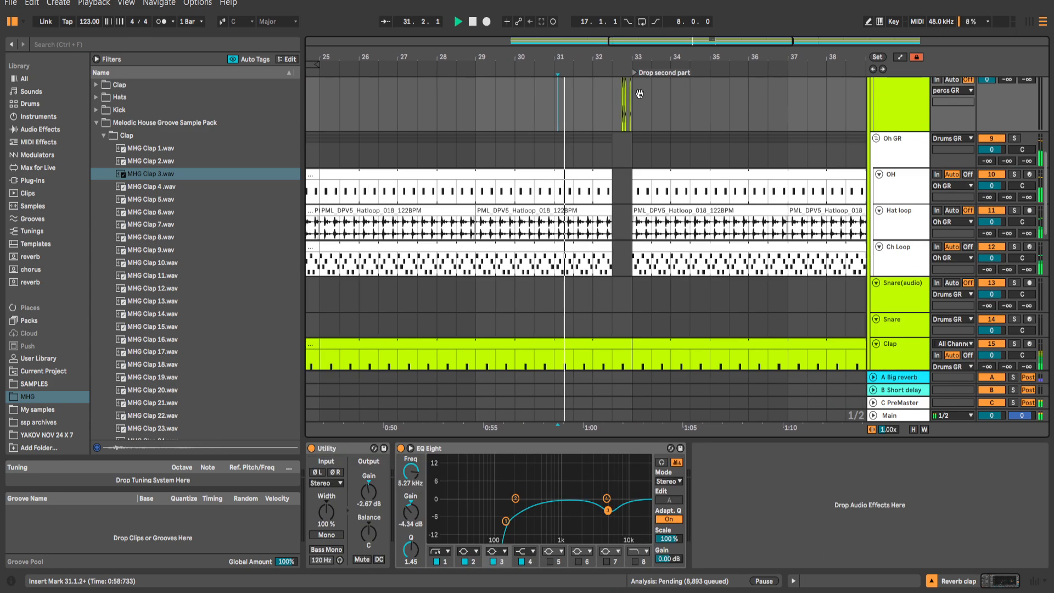
left_click_drag(627, 358, 603, 231)
left_click_drag(606, 277, 570, 235)
key("Delete")
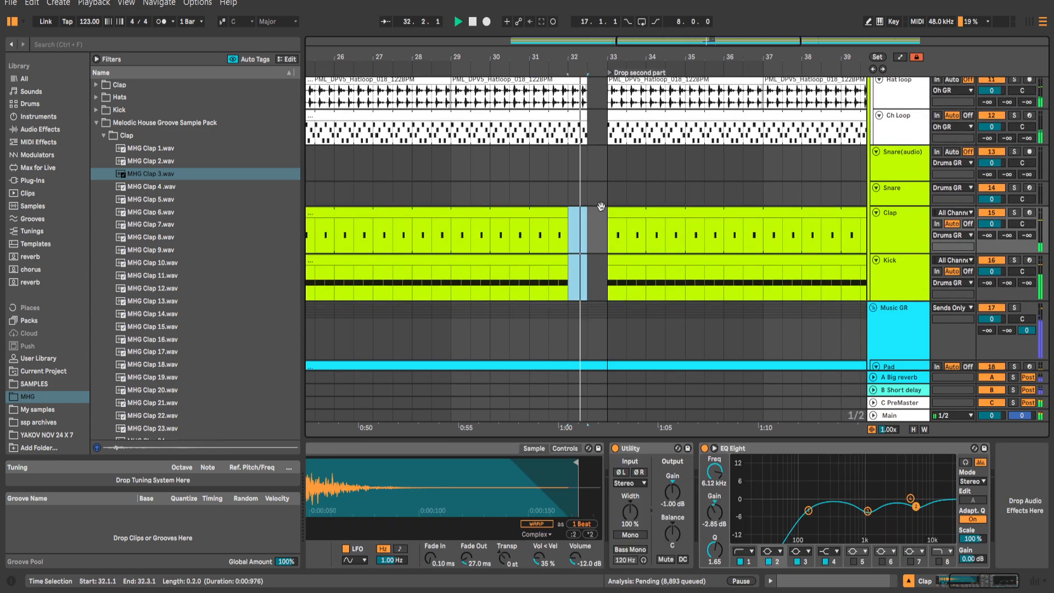
Play the transition from 32.3 and set the Reverb clap track's Utility gain to -1.39 dB.
left_click_drag(620, 185, 620, 316)
left_click_drag(615, 164, 615, 206)
left_click(581, 156)
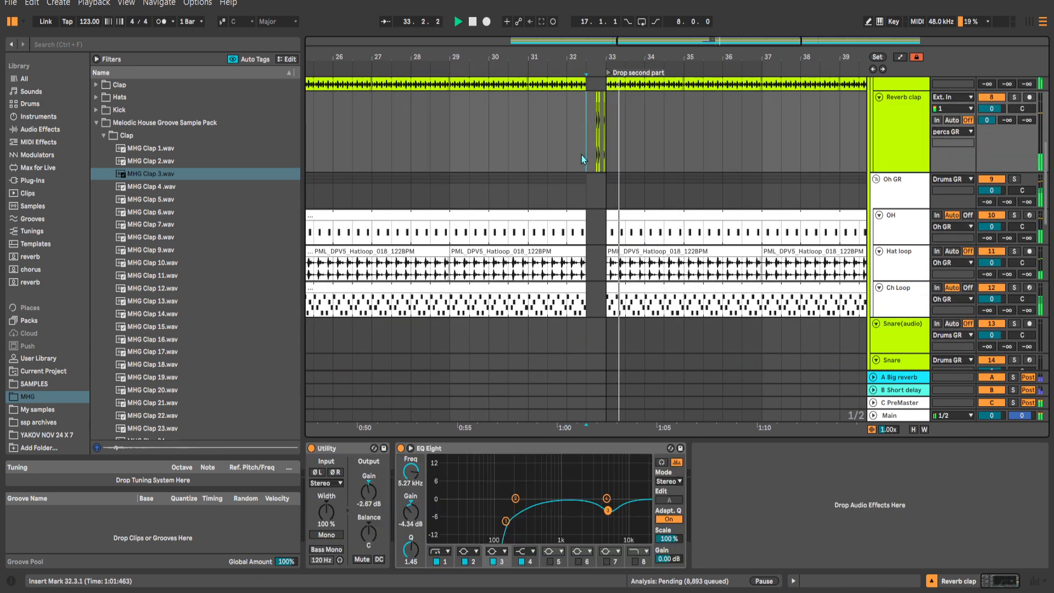
left_click_drag(369, 491, 369, 486)
key("space")
key("space")
scroll(594, 218, "up", 1)
scroll(595, 165, "up", 4)
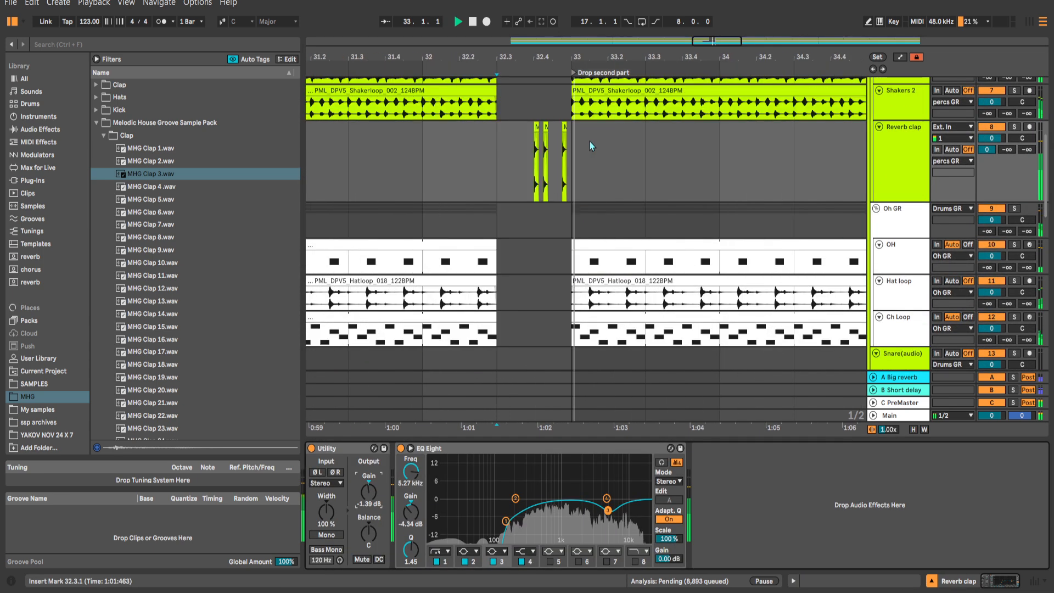
Stop playback and audition the MHG clap samples from MHG Clap 4 down to MHG Clap 16.
key("space")
left_click(169, 176)
left_click(169, 185)
left_click(165, 202)
left_click(163, 238)
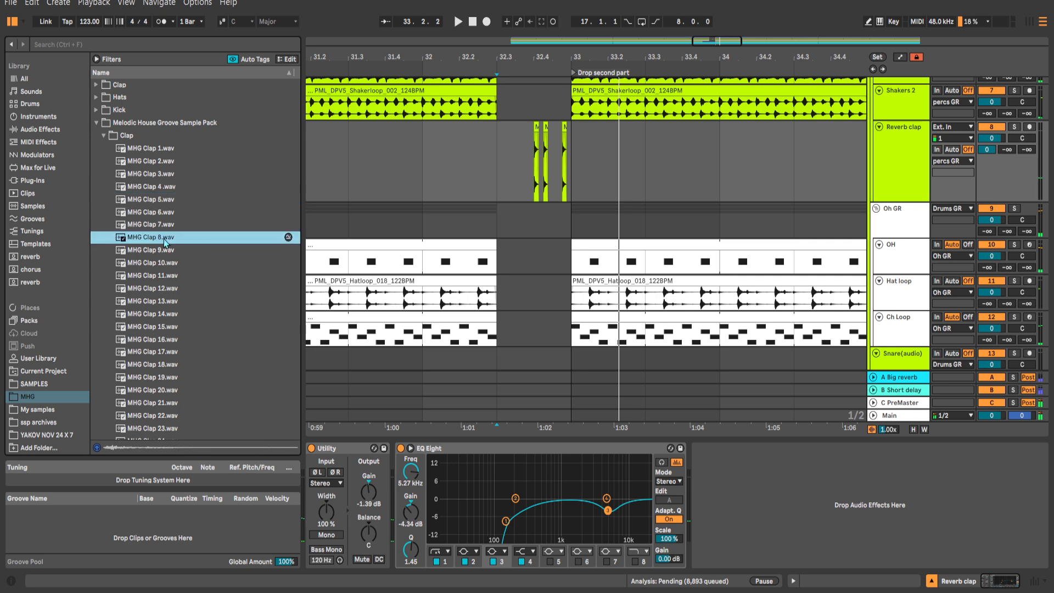
left_click(173, 250)
left_click(173, 263)
left_click(172, 276)
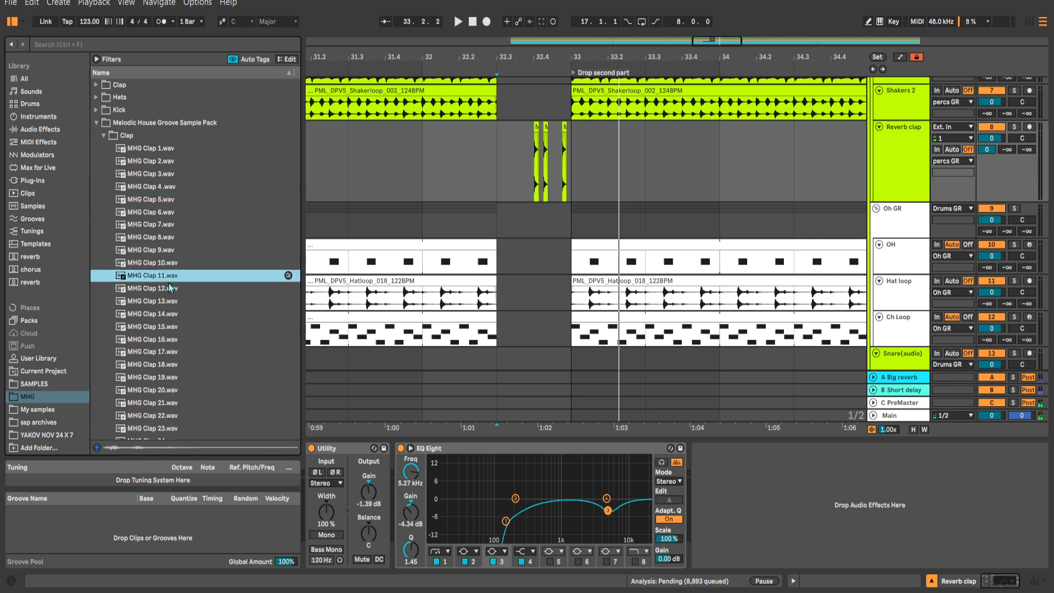
scroll(171, 285, "down", 2)
left_click(167, 276)
Solo the Reverb clap track and play its clap fill from 32.3.4.
mouse_move(276, 240)
left_mouse_down()
mouse_move(515, 150)
mouse_move(591, 147)
mouse_move(643, 127)
mouse_move(695, 129)
left_mouse_up()
scroll(516, 150, "up", 4)
left_click(544, 151)
key("space")
key("s")
key("space")
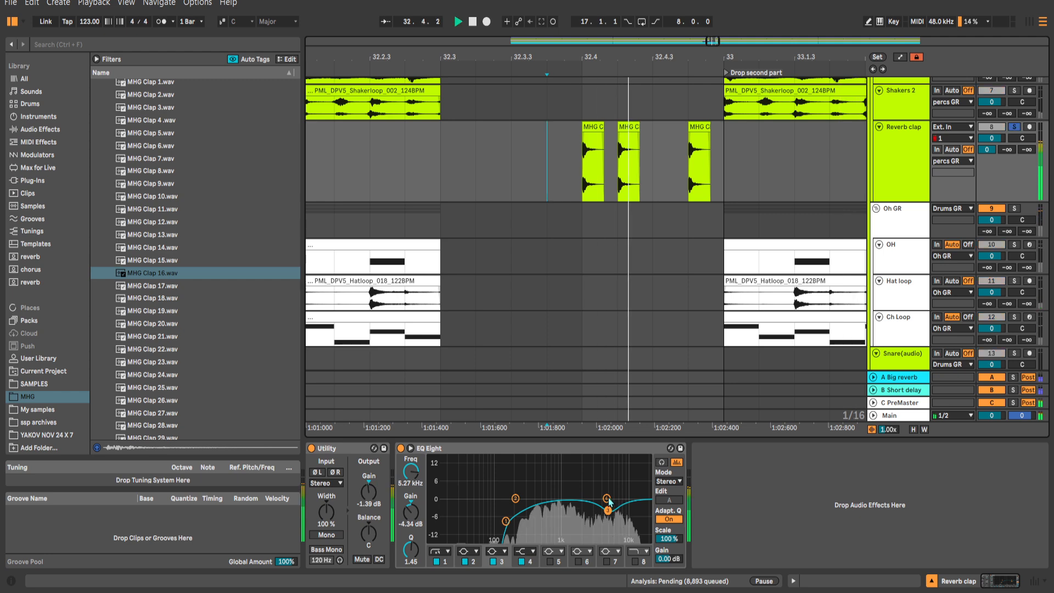
Set band 4 of the Reverb clap's EQ Eight to 8.99 kHz at -8.31 dB and its Utility gain to 0.89 dB.
left_click_drag(607, 499, 622, 521)
key("space")
key("space")
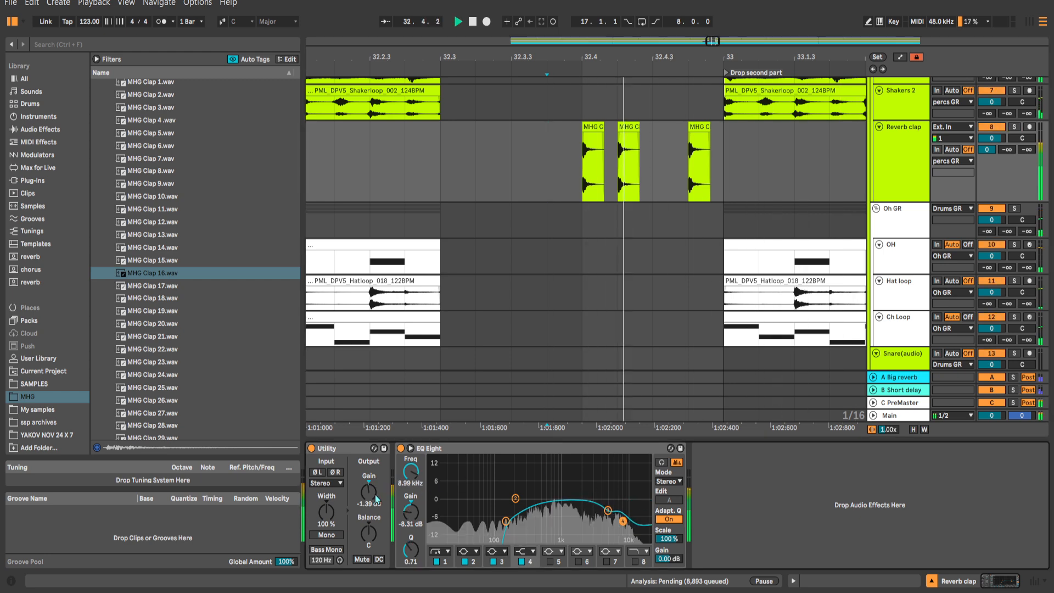
key("space")
Add Echo after EQ Eight on the Reverb clap track, with 39 % feedback and its high-pass filter at 220 Hz.
scroll(38, 165, "up", 5)
left_click(33, 123)
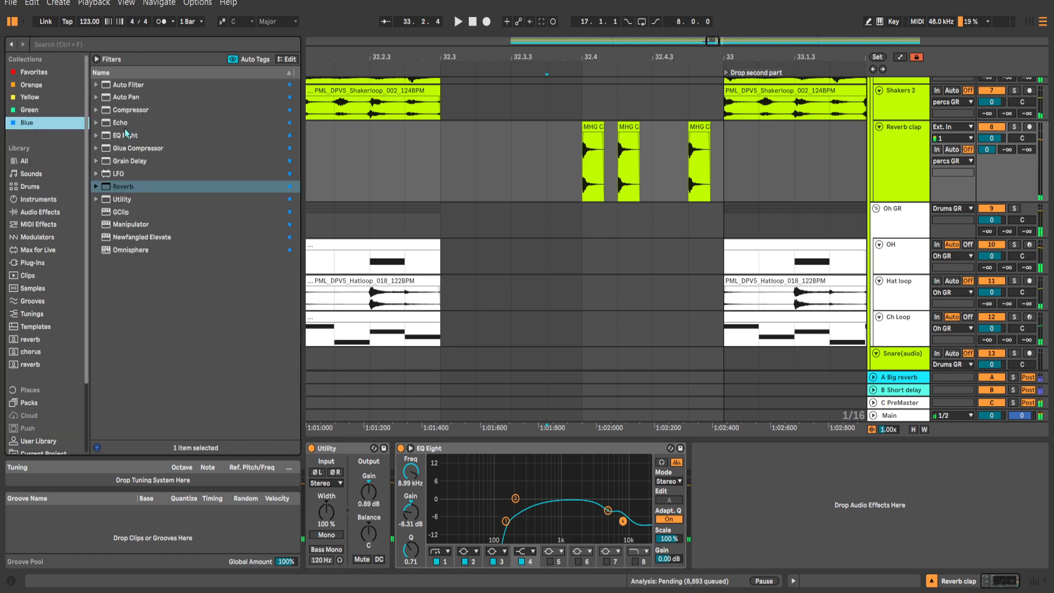
left_click_drag(122, 124, 775, 497)
key("space")
left_click_drag(747, 548, 748, 557)
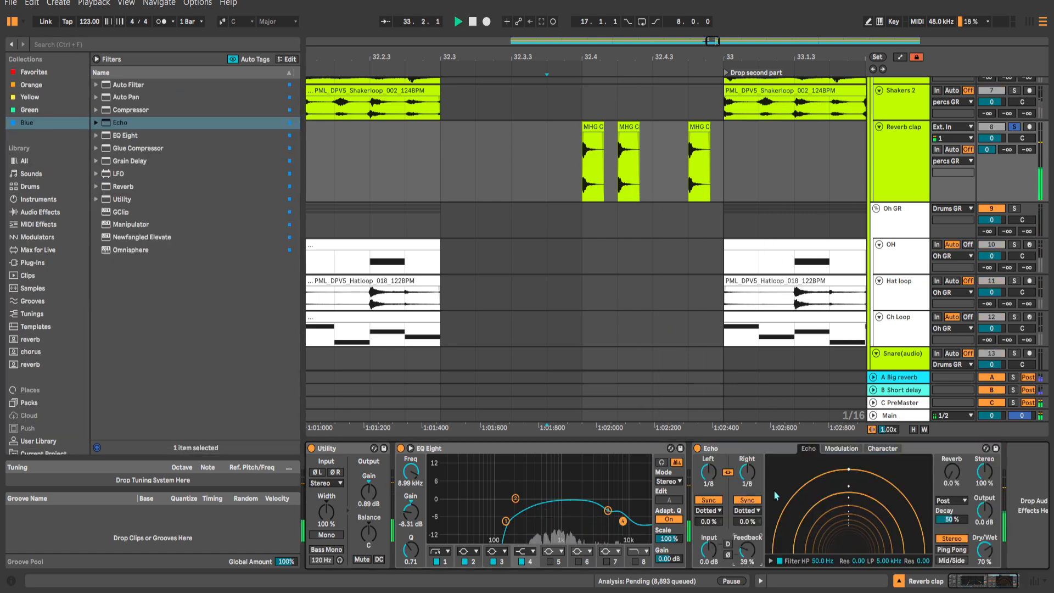
left_click(770, 560)
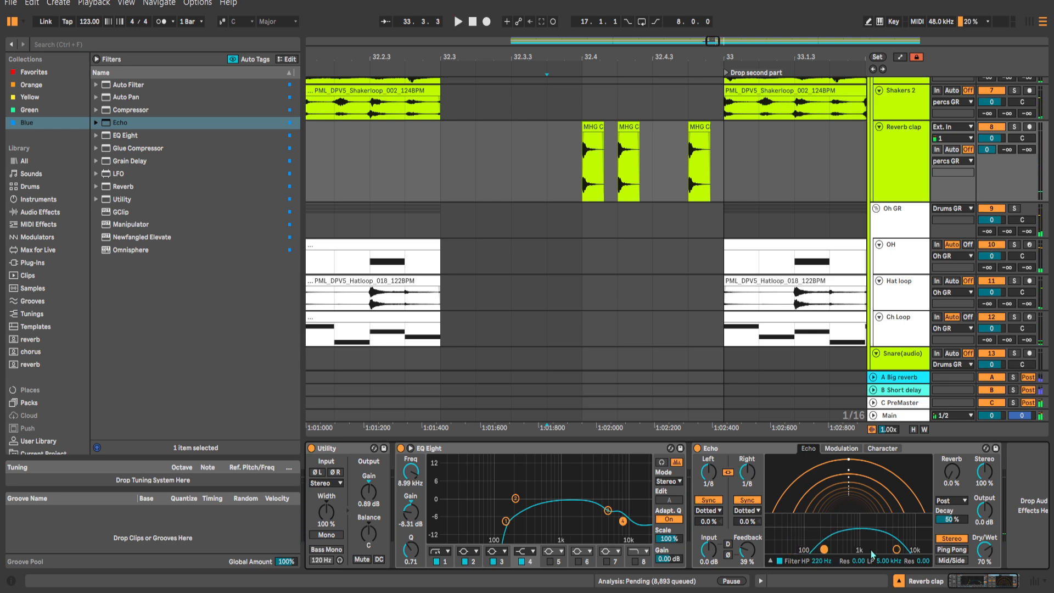
Set Echo's low-pass filter to 6.52 kHz, its mode to Ping Pong, Dry/Wet to 56 % and feedback to 44 %.
key("space")
left_click(952, 550)
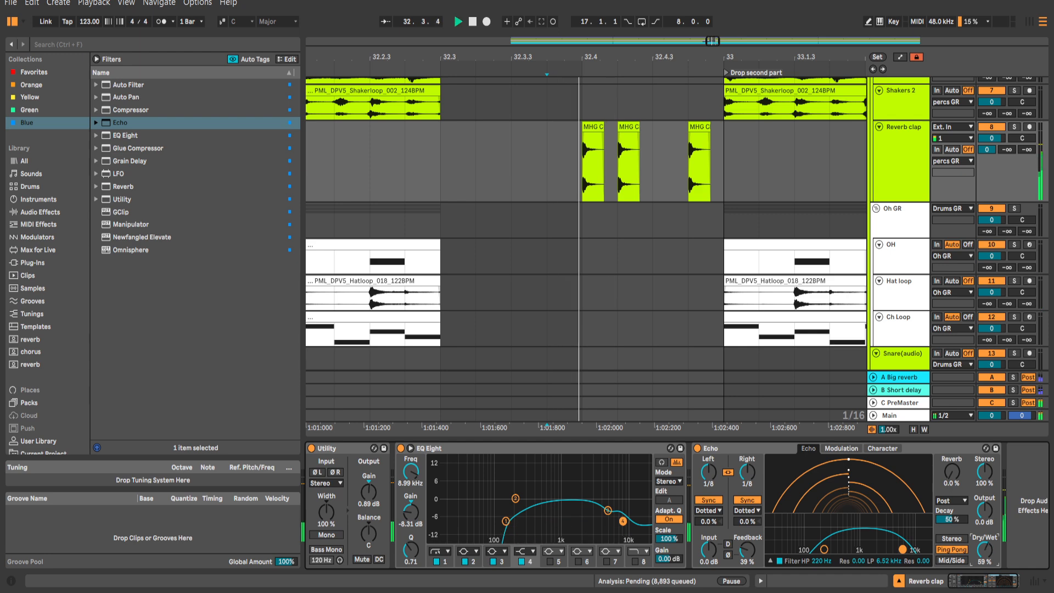
left_click_drag(984, 550, 984, 560)
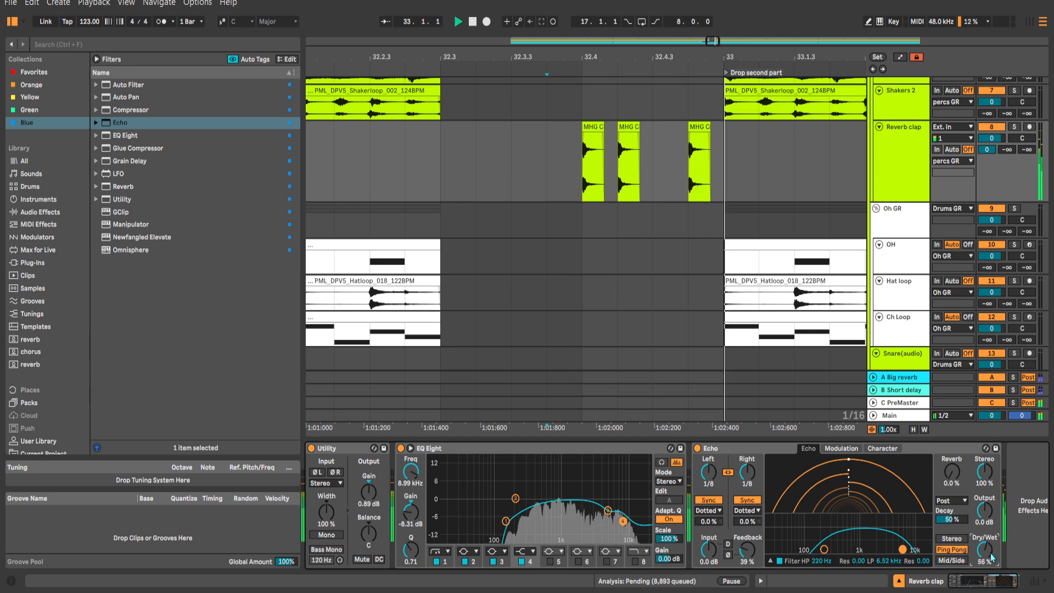
left_click_drag(747, 550, 746, 546)
key("x")
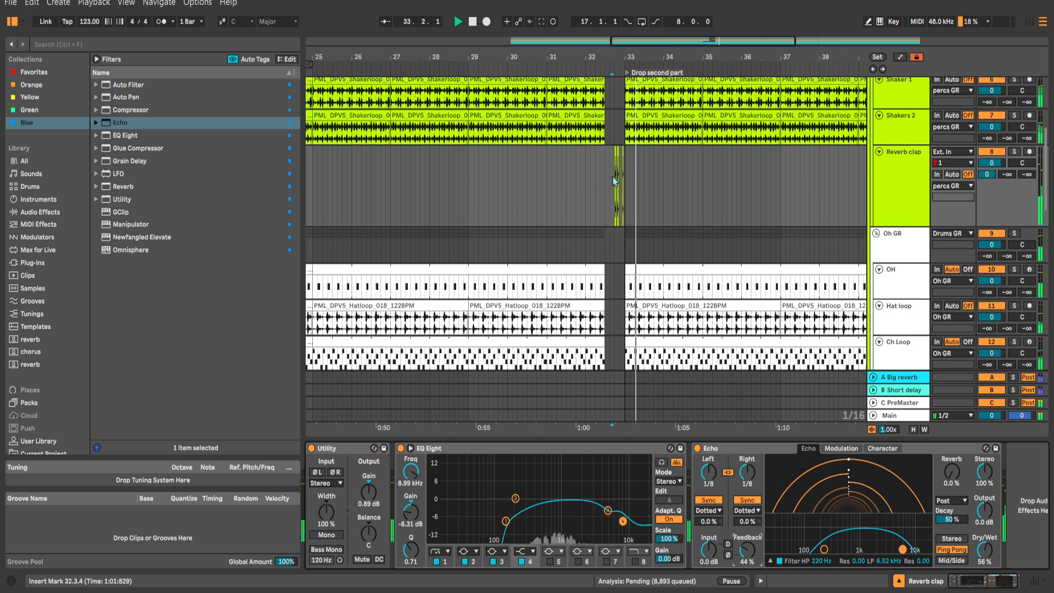
Set the arrangement grid to 1 bar and play the transition into the Drop second part.
right_click(597, 183)
left_click(710, 340)
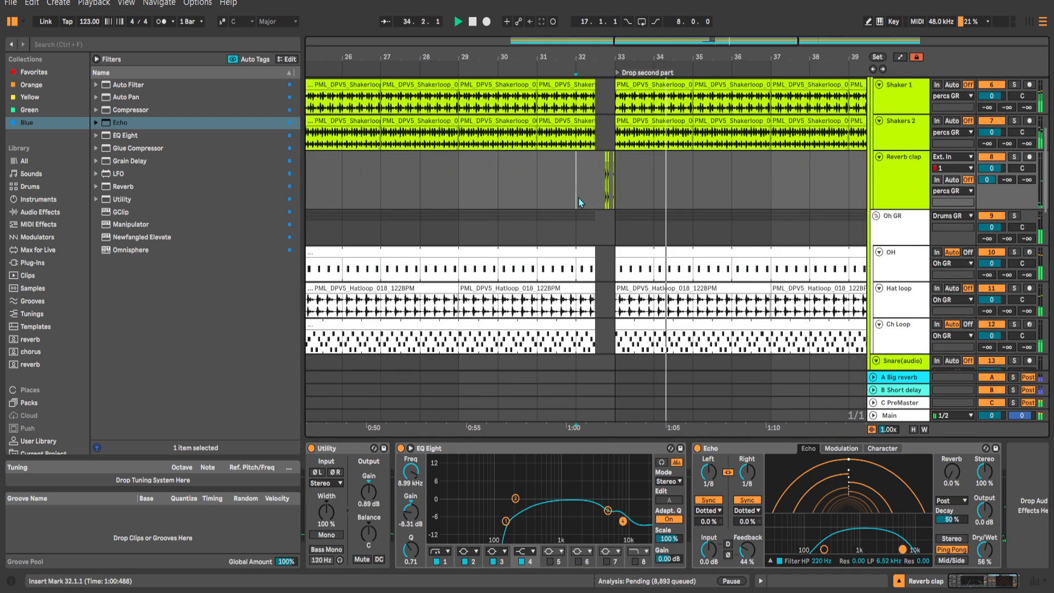
scroll(596, 191, "down", 1)
left_click_drag(594, 190, 580, 177)
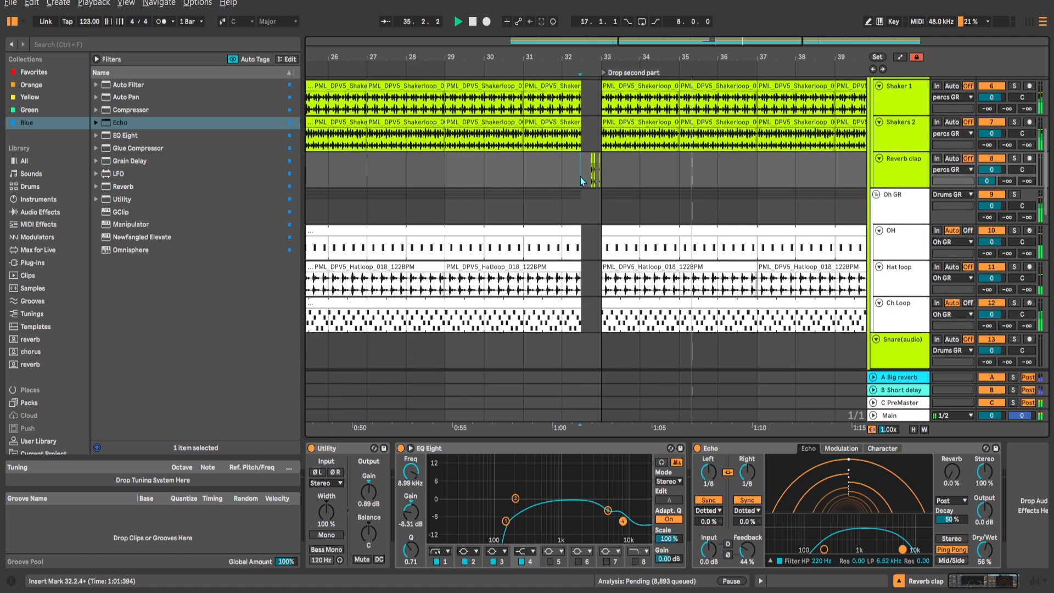
scroll(640, 211, "down", 4)
left_click_drag(641, 210, 657, 213)
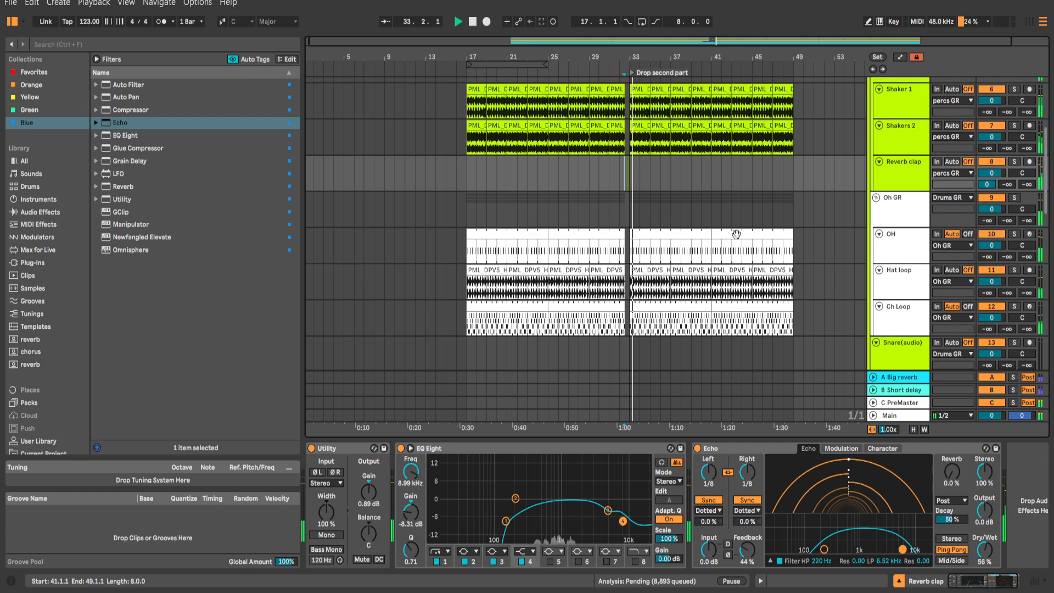
Delete the Snare(audio) and Snare tracks and set the Clap track's Utility gain to -0.39 dB.
scroll(783, 260, "down", 1)
scroll(783, 260, "down", 5)
left_click(903, 199)
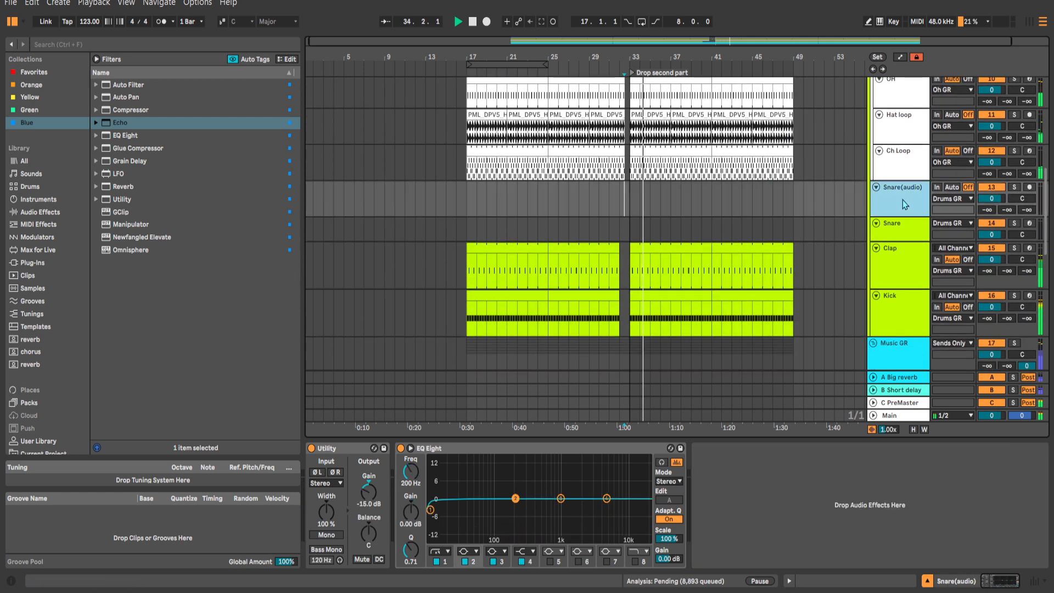
left_click(895, 208)
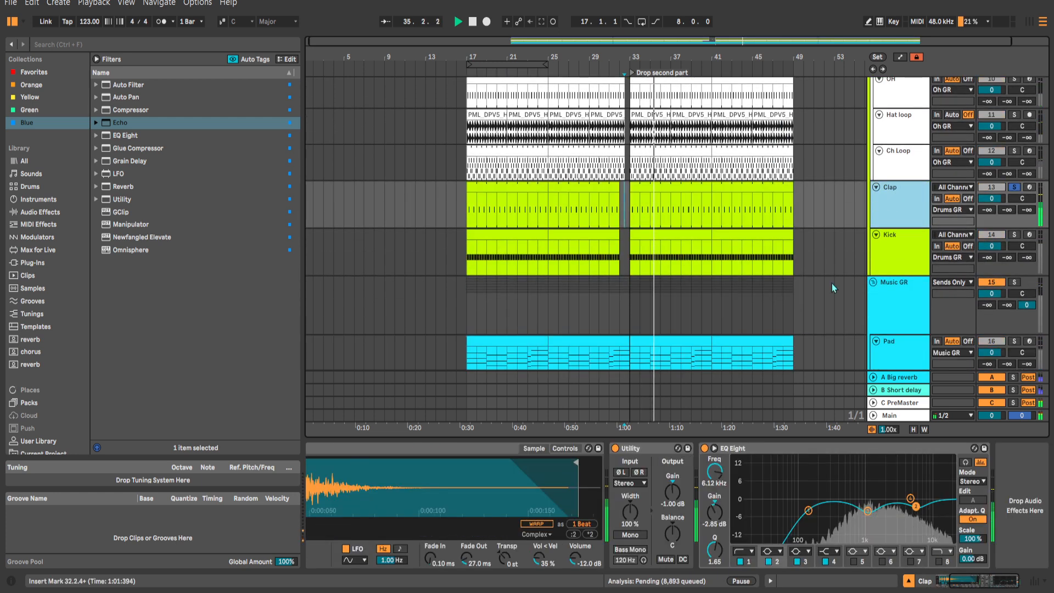
scroll(669, 251, "down", 2)
Set the Utility gain on the Lead track to 6.11 dB during playback.
left_click_drag(680, 277, 651, 201)
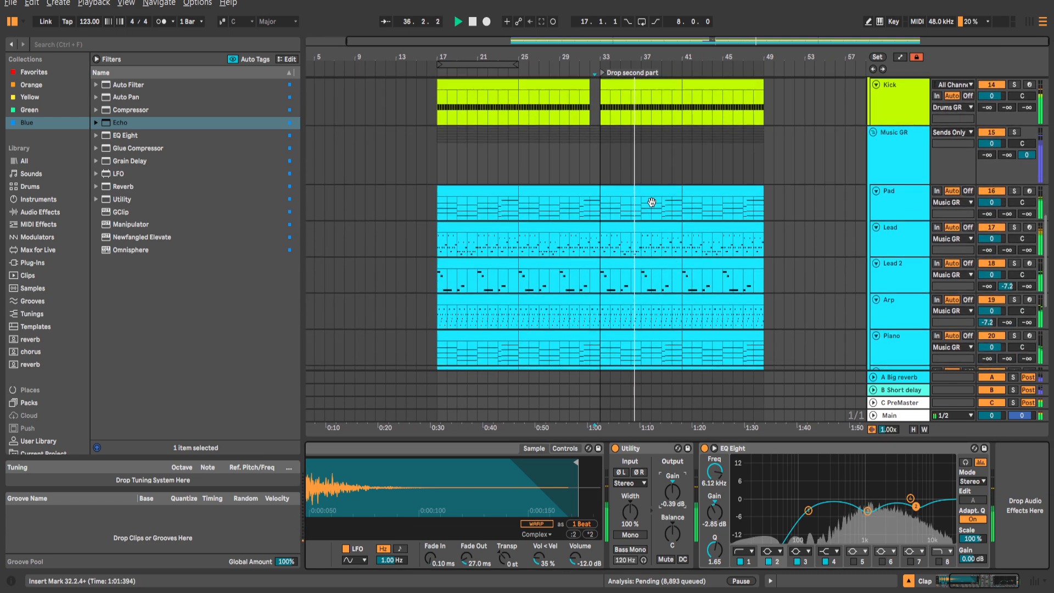
left_click(612, 243)
key("s")
left_click_drag(620, 496, 620, 489)
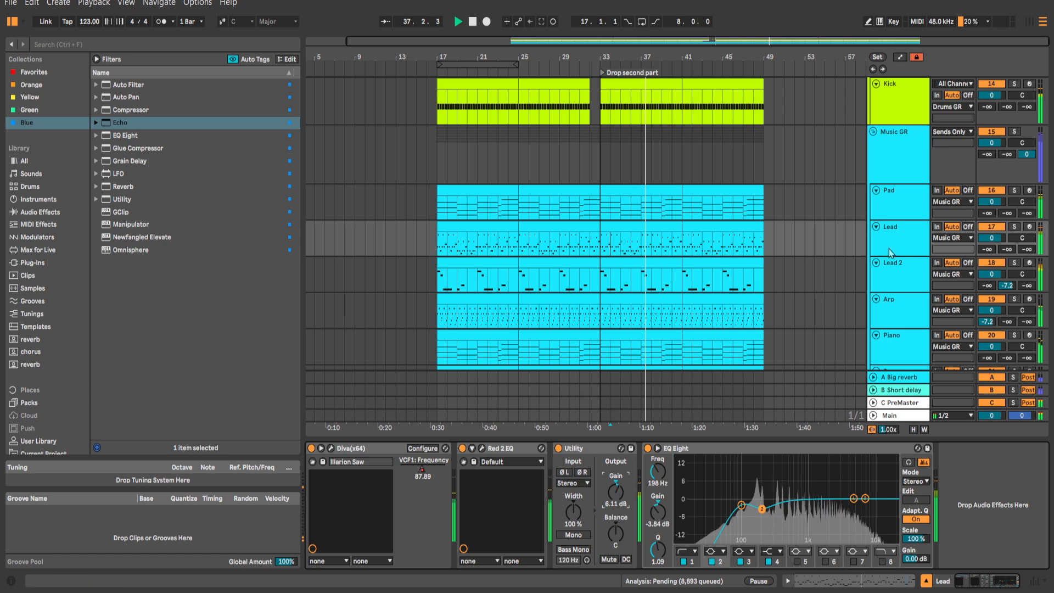
Solo Lead 2, set its Utility gain to 7.61 dB, and unsolo it.
left_click(897, 282)
key("s")
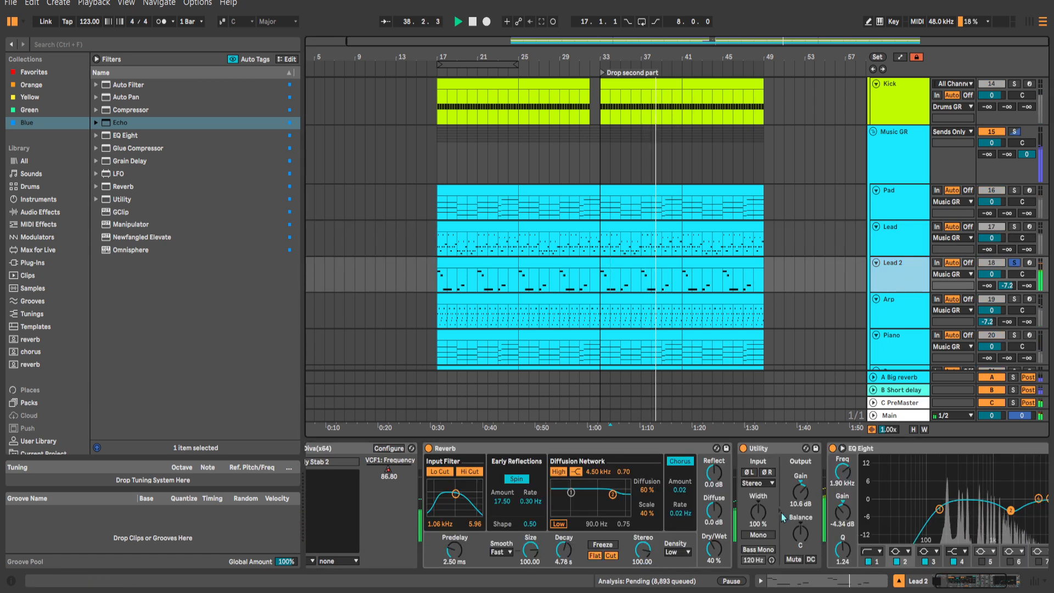
left_click_drag(800, 494, 801, 487)
key("s")
scroll(678, 261, "up", 8)
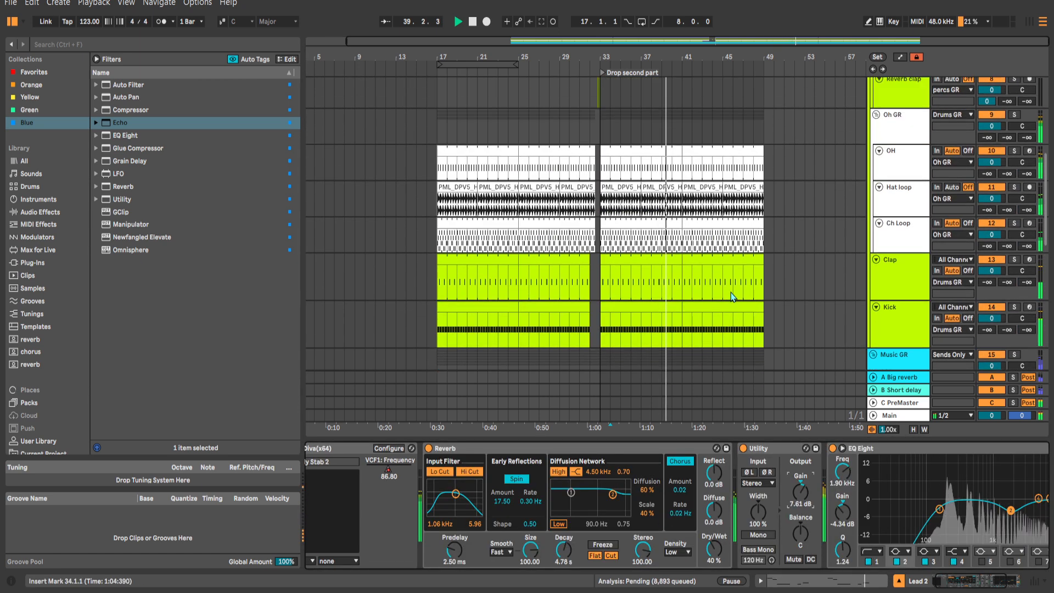
left_click(764, 290)
scroll(764, 289, "up", 4)
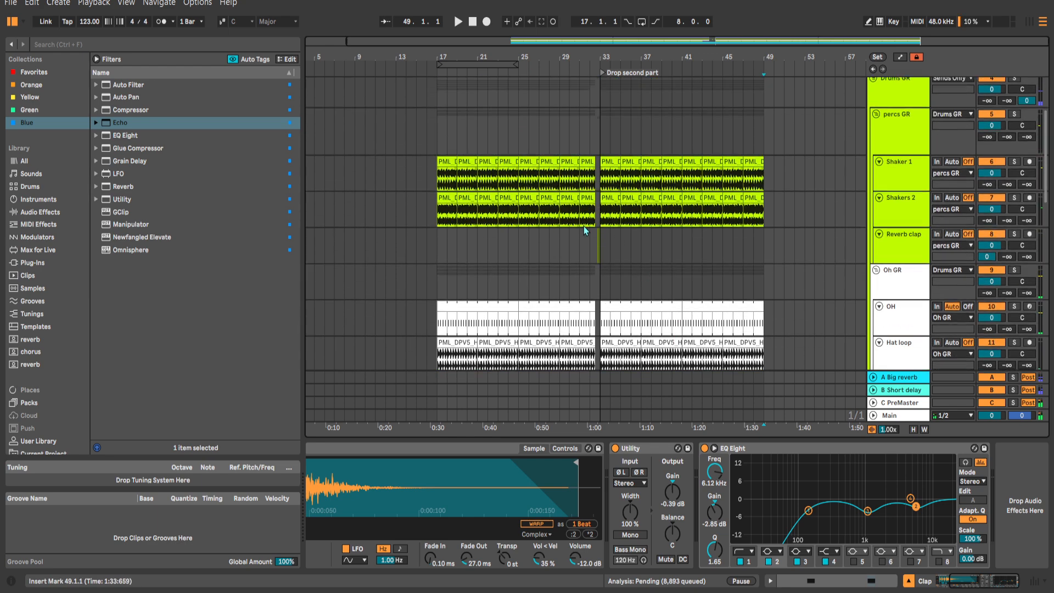
left_click(442, 182, "shift")
double_click(443, 162)
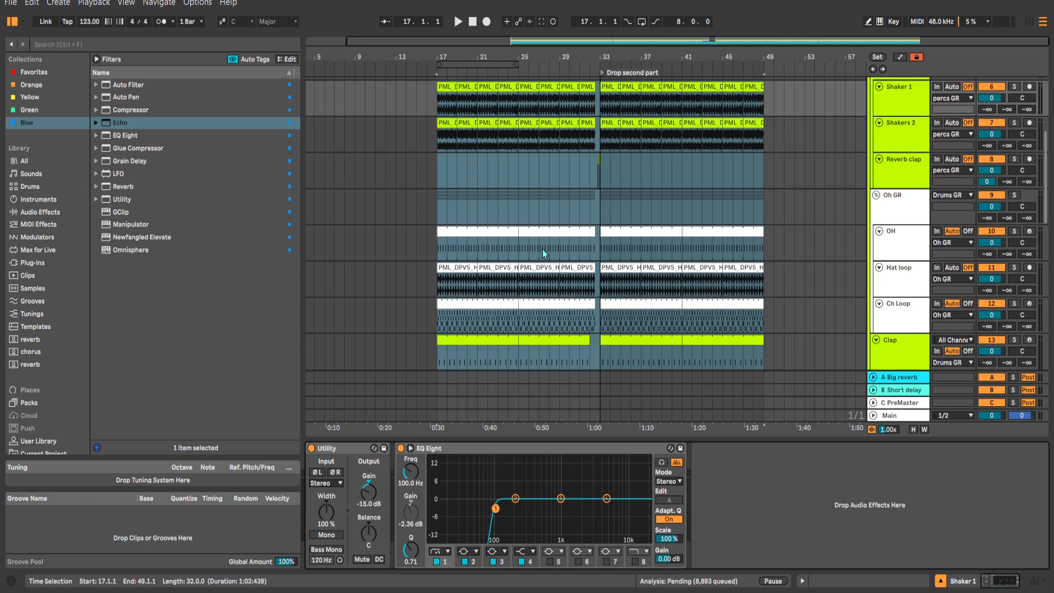
Load the Funk Modern 16ths groove onto the OH clip that starts at bar 17.
left_click_drag(487, 439, 487, 230)
left_click(389, 338)
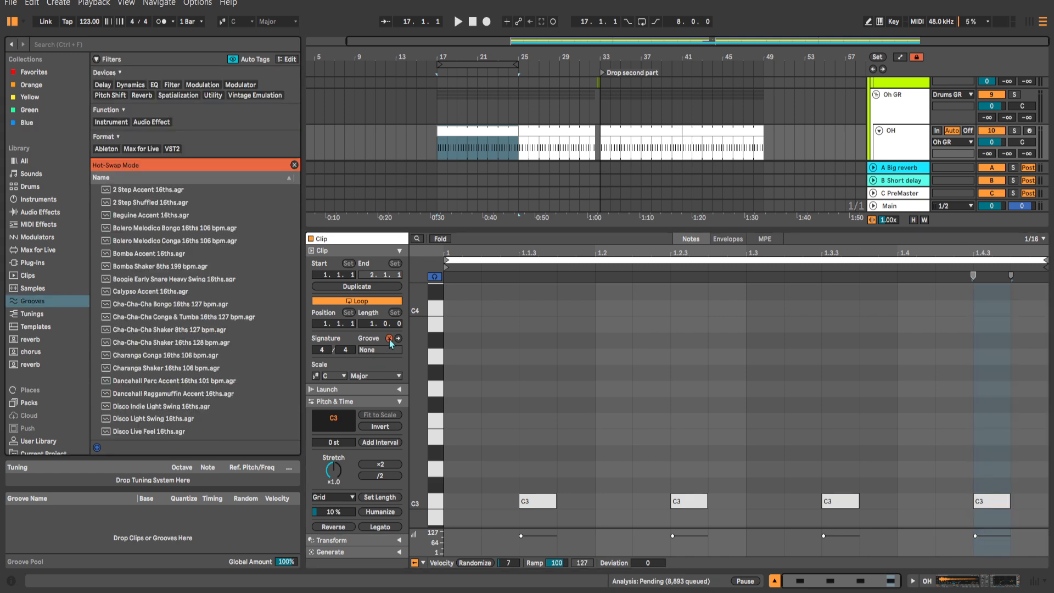
scroll(185, 253, "down", 5)
scroll(183, 251, "down", 1)
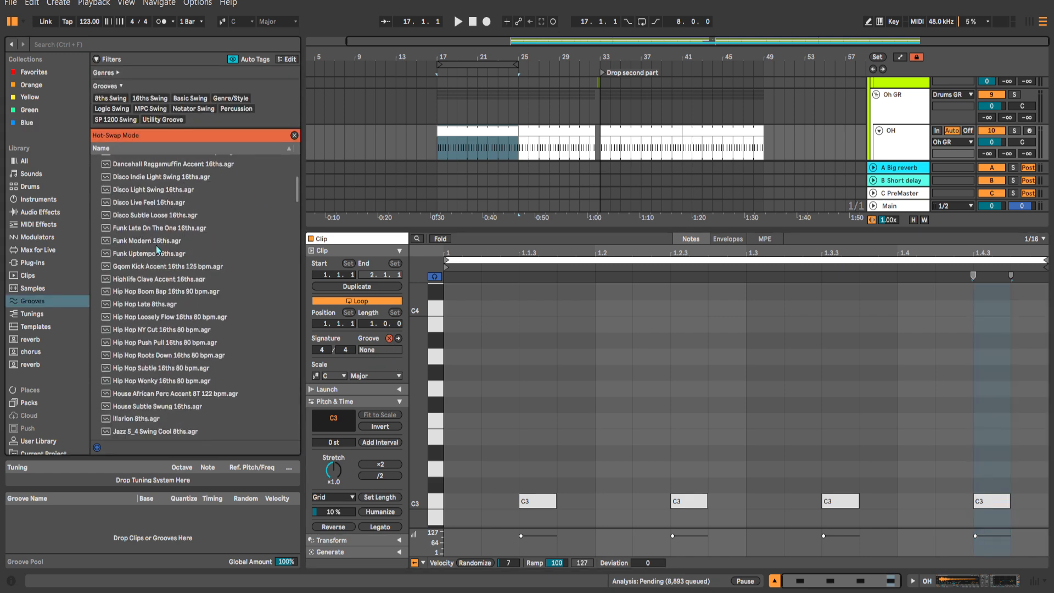
double_click(156, 244)
Play the drop from bar 17 and set the Funk Modern 16ths groove's Timing to 41 %.
key("space")
left_click(281, 520)
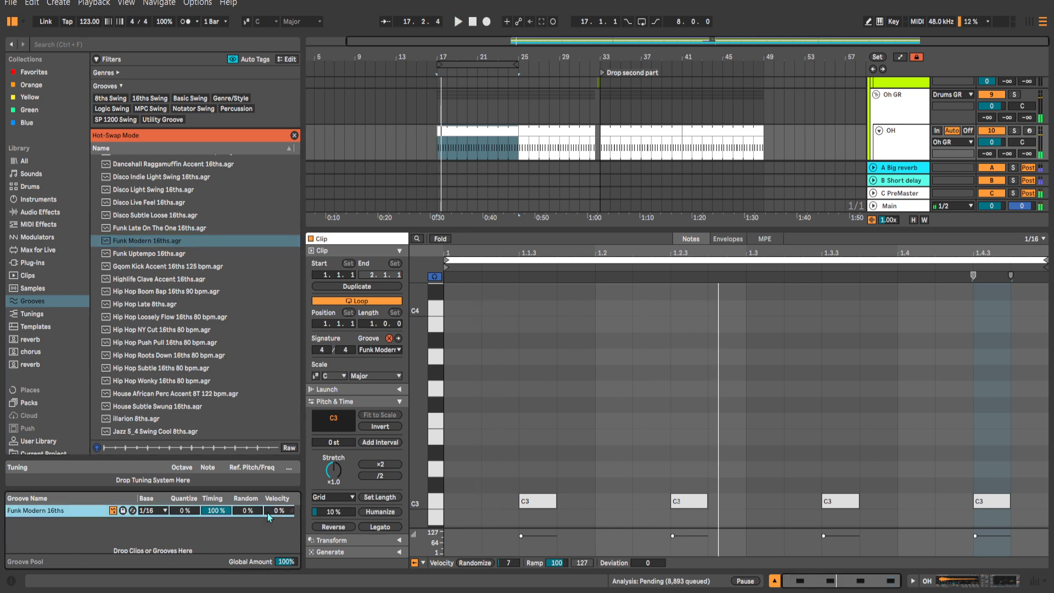
left_click_drag(216, 510, 216, 511)
key("shift+Tab")
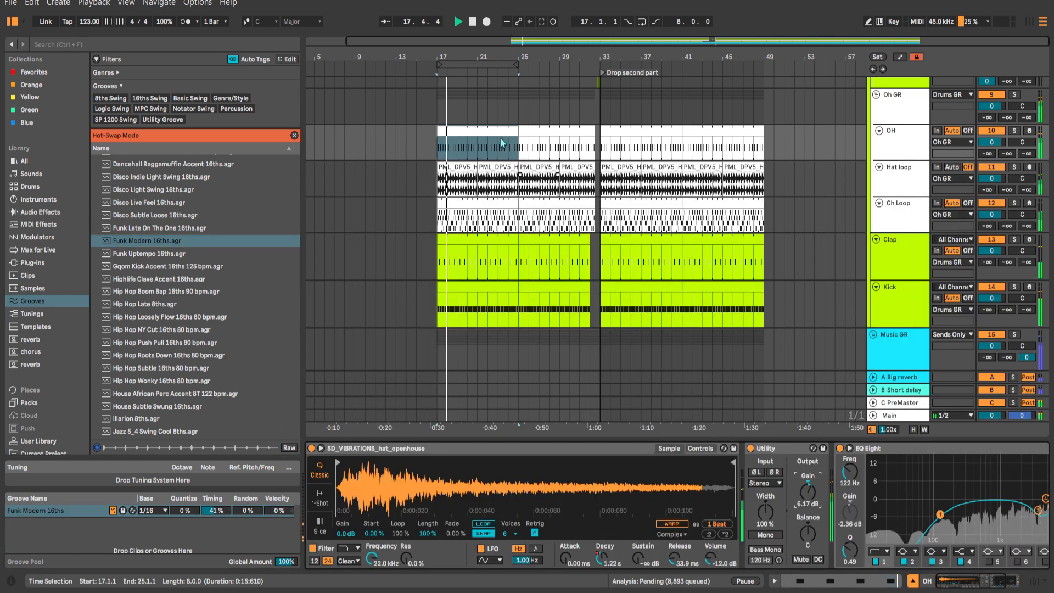
Apply the Funk Modern 16ths groove to all OH, Hat loop and Ch Loop clips from bar 17 to bar 49.
left_click(500, 135)
left_click(745, 200, "shift")
key("shift+Tab")
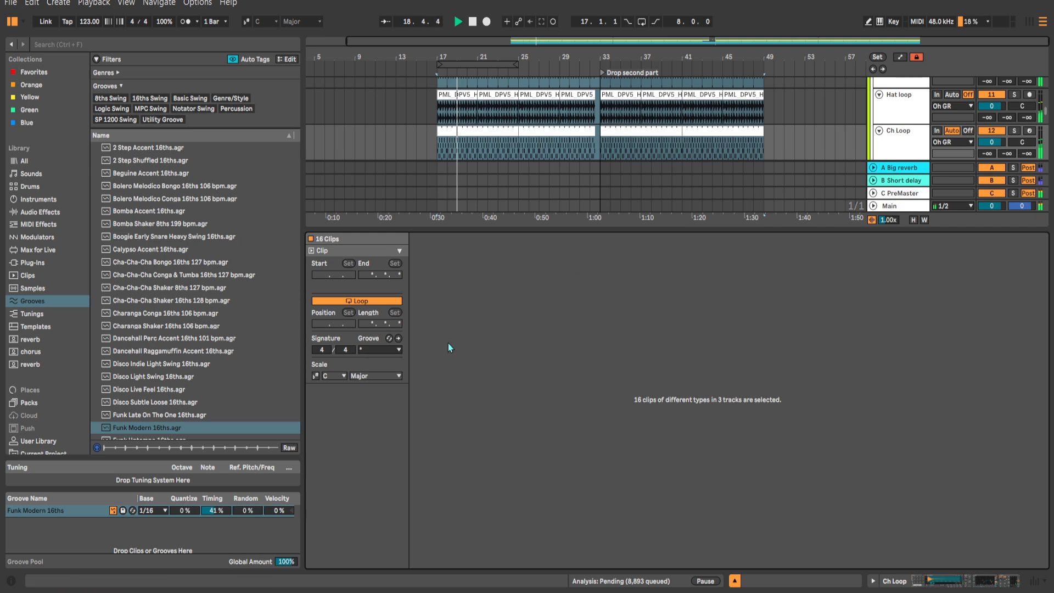
left_click(382, 349)
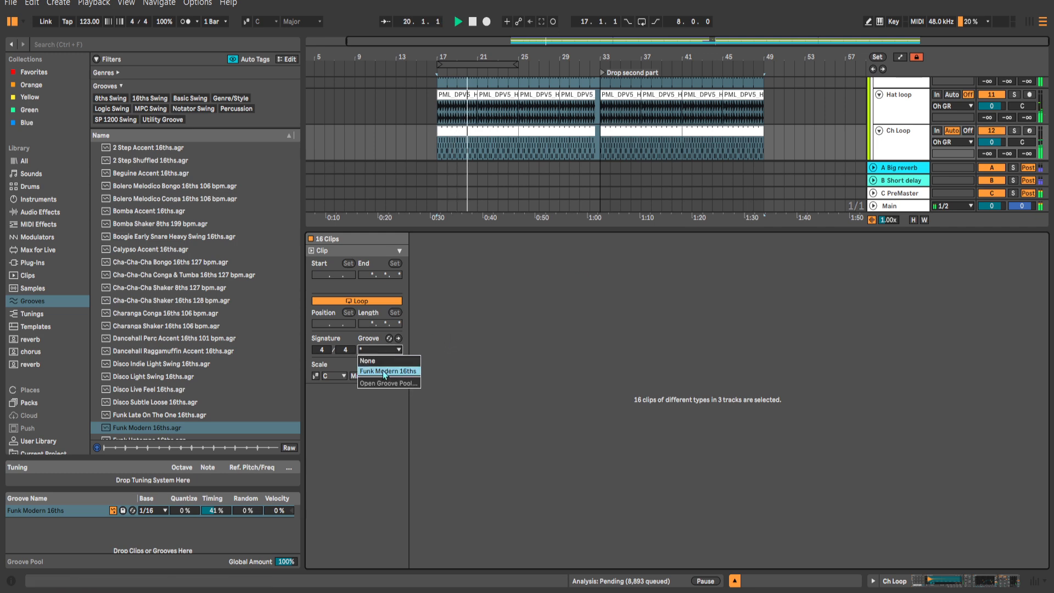
left_click(383, 371)
key("shift+Tab")
Stop playback and apply the Funk Modern 16ths groove to all Shaker 1, Shakers 2 and Reverb clap clips.
left_click(514, 166)
scroll(741, 231, "up", 4)
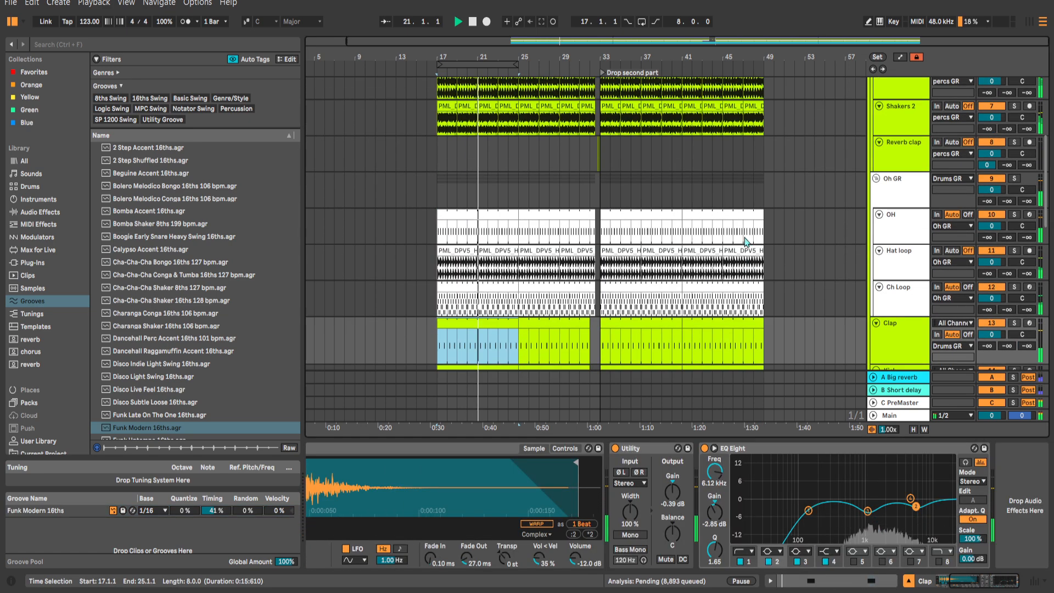
scroll(752, 231, "up", 2)
left_click_drag(777, 191, 439, 129)
key("space")
key("shift+Tab")
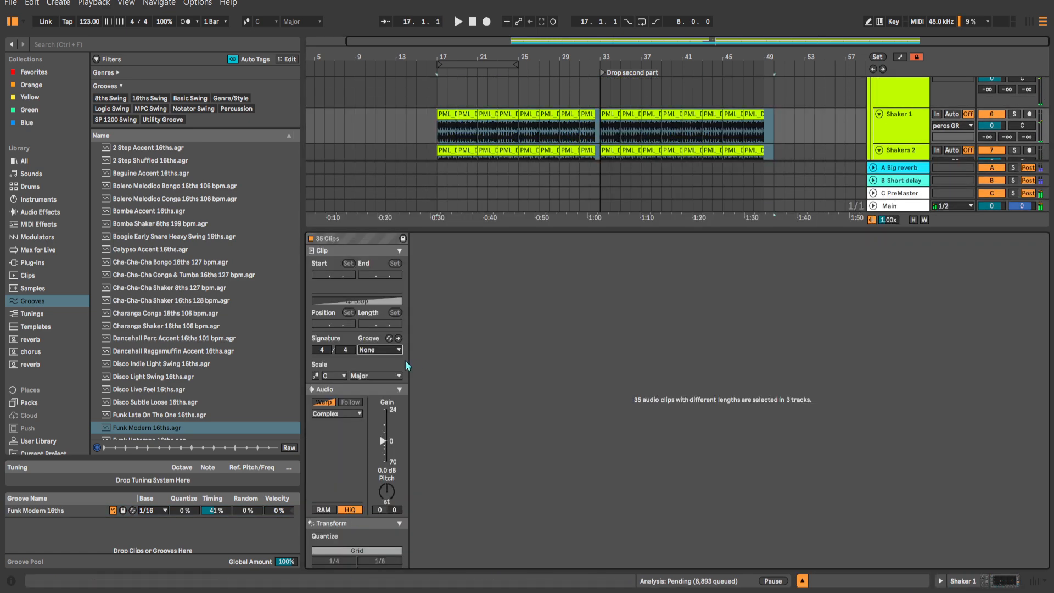
left_click(378, 371)
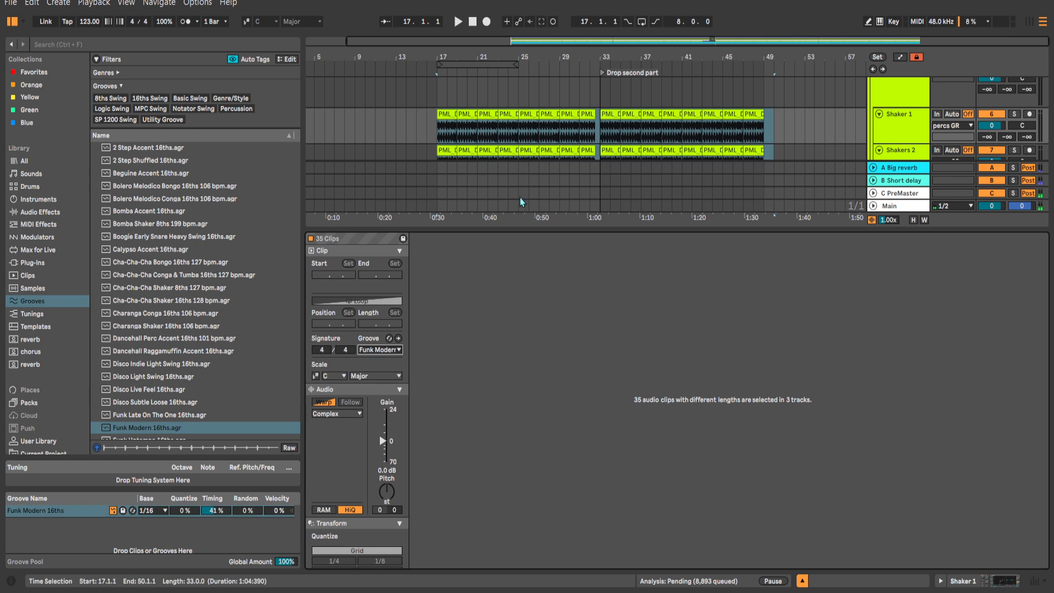
key("shift+Tab")
Play from bar 17 and check the groove assigned to the Shaker 1 and Shakers 2 clips.
scroll(450, 178, "up", 2)
left_click(432, 193)
left_click(438, 177)
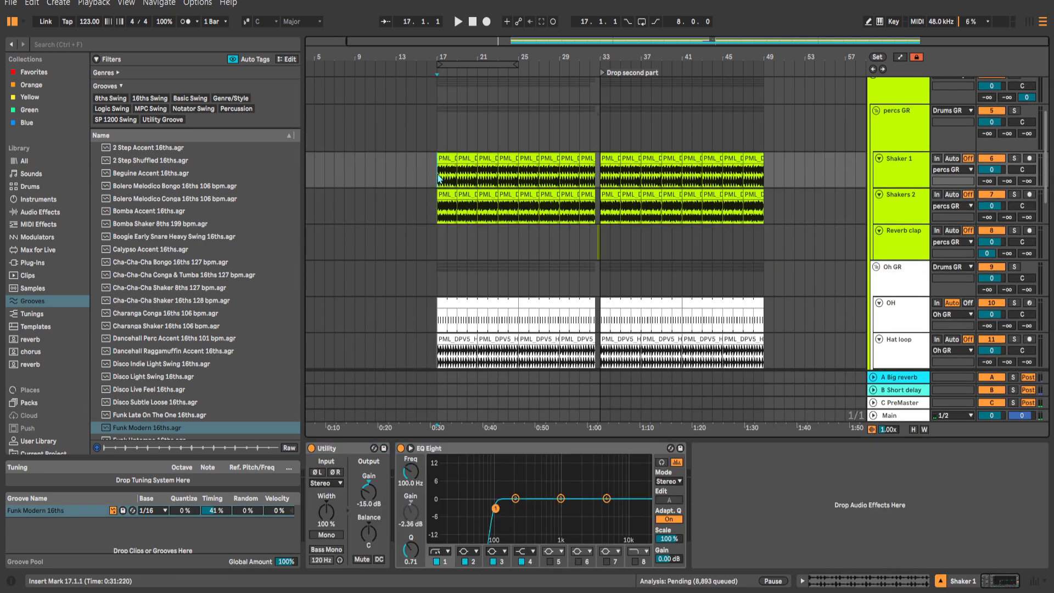
key("space")
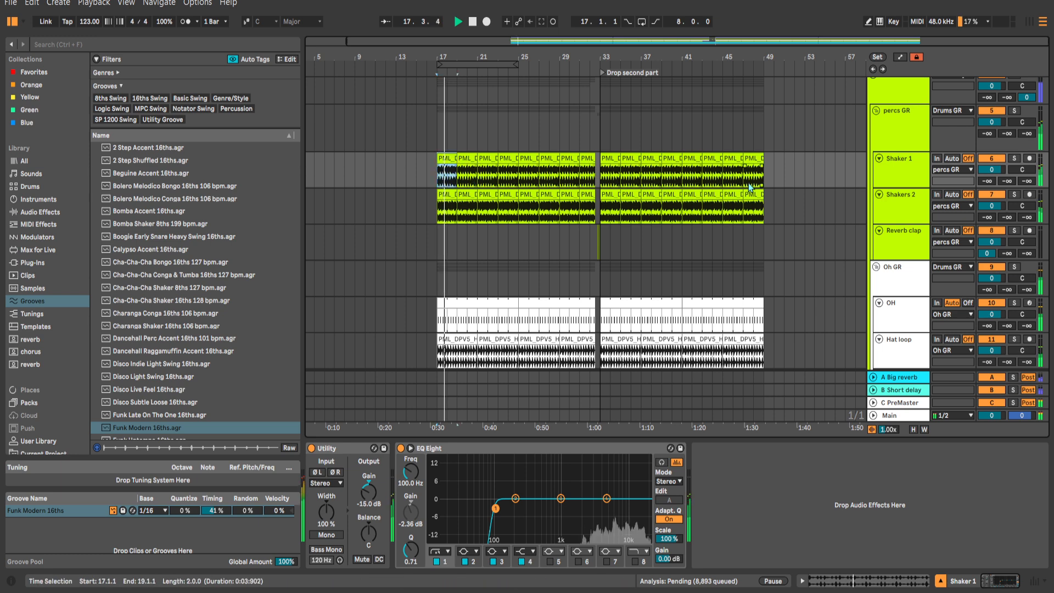
left_click(750, 193, "shift")
key("shift+Tab")
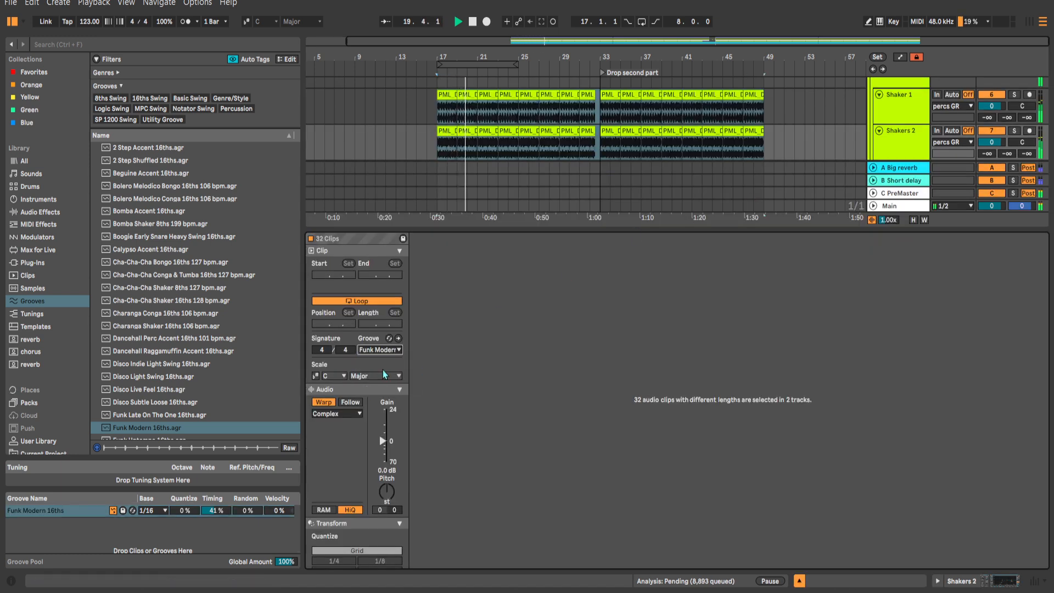
Set the Funk Modern 16ths groove's Timing to 38 % and stop playback.
key("shift+Tab")
left_click_drag(229, 507, 228, 509)
scroll(550, 209, "down", 1)
left_click(519, 213)
scroll(587, 206, "down", 1)
scroll(589, 212, "down", 3)
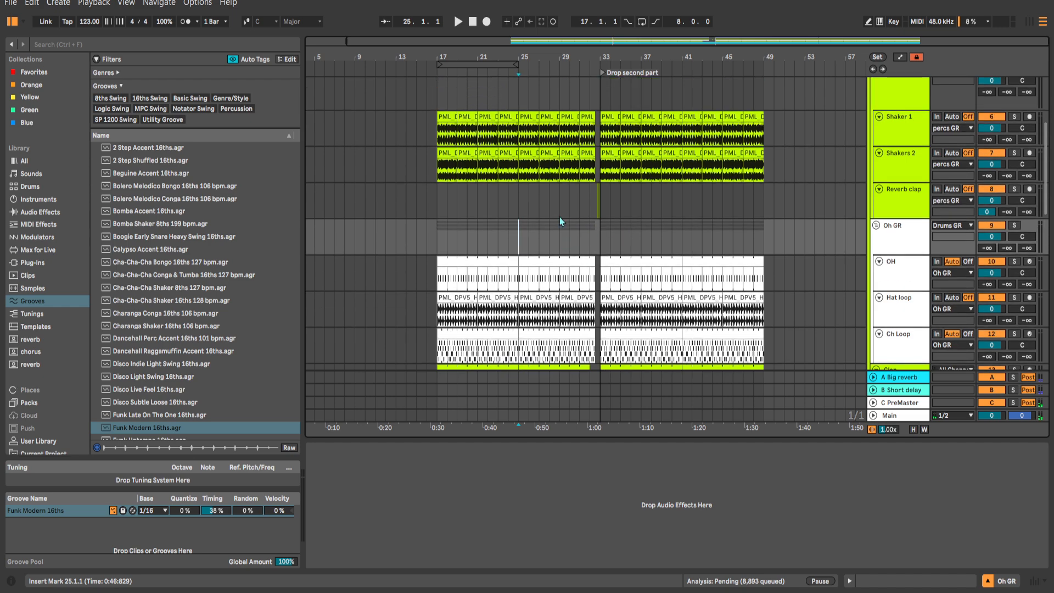
scroll(557, 177, "up", 3)
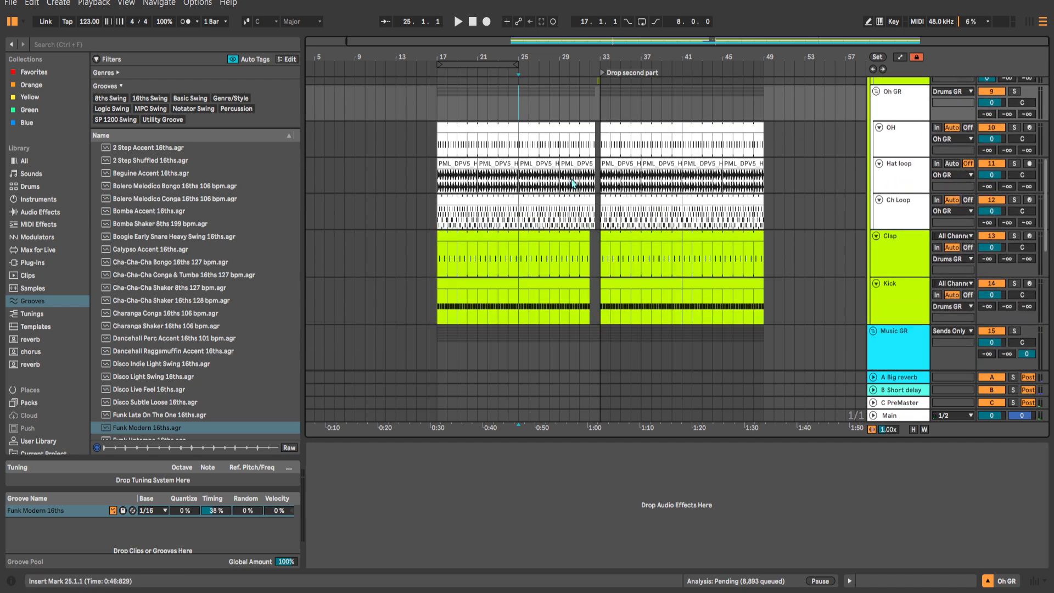
Apply the Funk Modern 16ths groove to all Pad, Lead, Lead 2, Arp, Piano and Bass clips from bar 17 to bar 49.
scroll(584, 205, "down", 2)
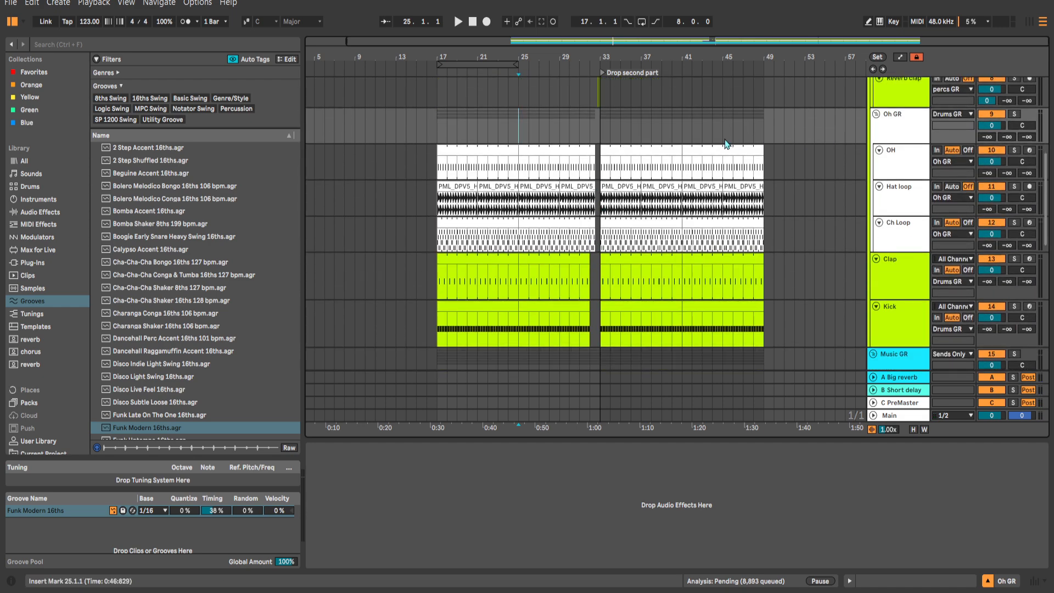
scroll(726, 144, "down", 5)
scroll(666, 178, "down", 2)
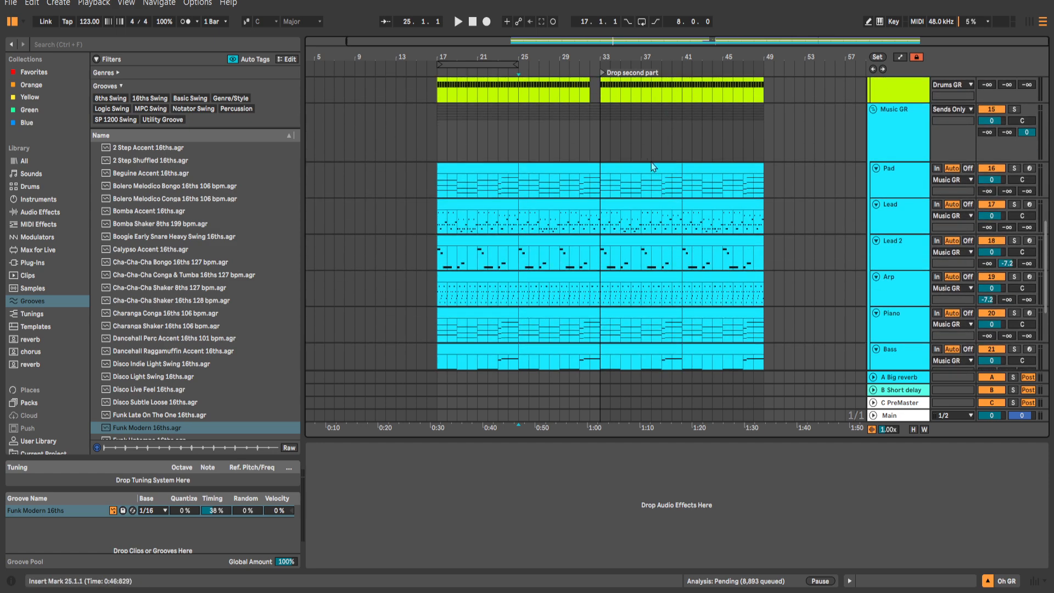
scroll(659, 164, "down", 1)
left_click(437, 140)
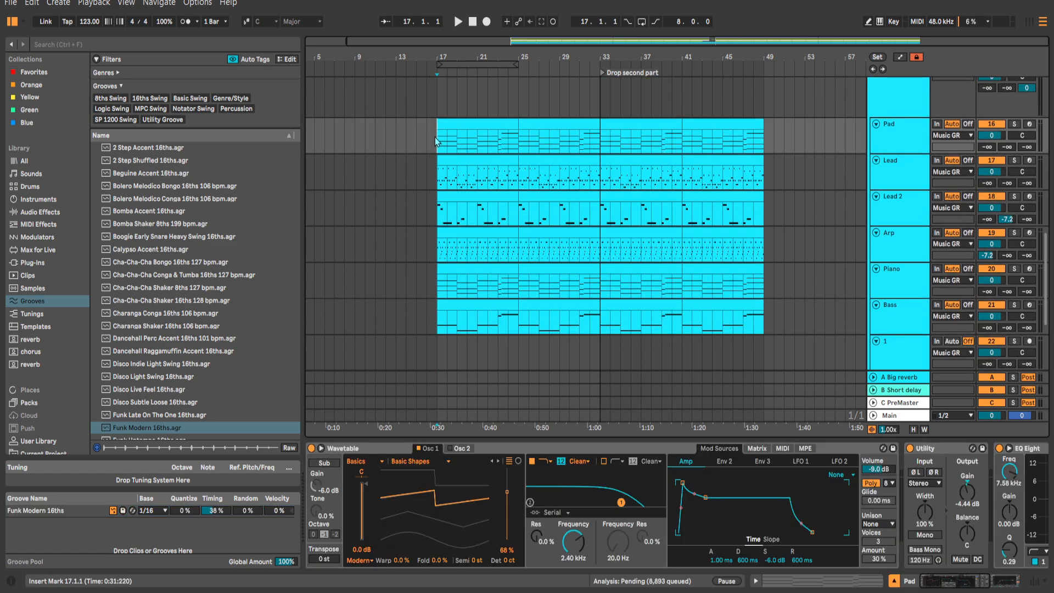
left_click(769, 298, "shift")
left_click(764, 317, "shift")
double_click(730, 304)
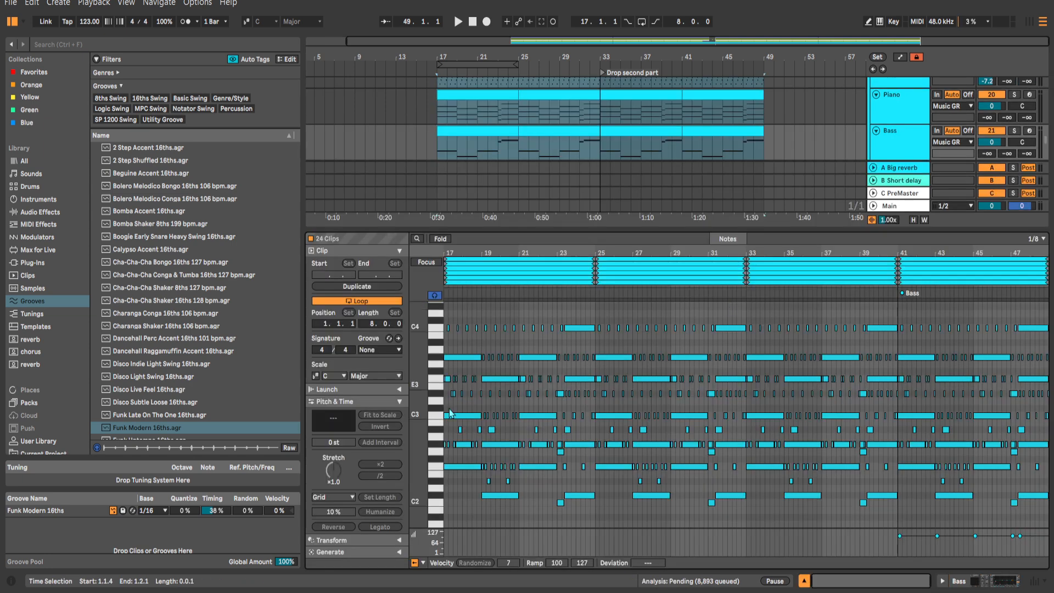
left_click(380, 347)
left_click(380, 369)
key("shift+Tab")
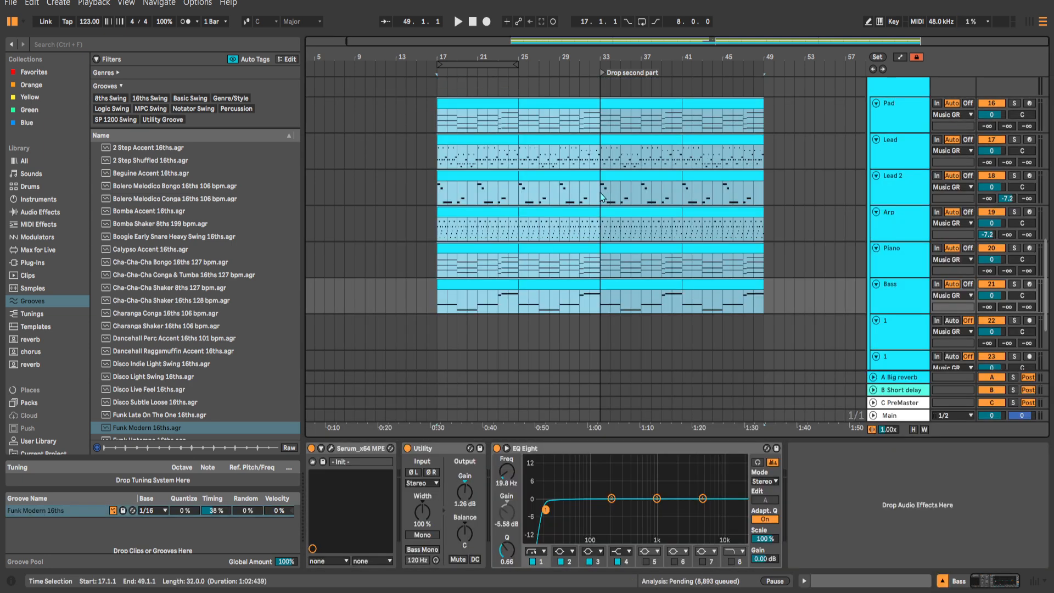
Play from bar 31 and raise the Funk Modern 16ths groove's Timing to 41 %.
left_click(580, 194)
key("space")
scroll(614, 208, "up", 1)
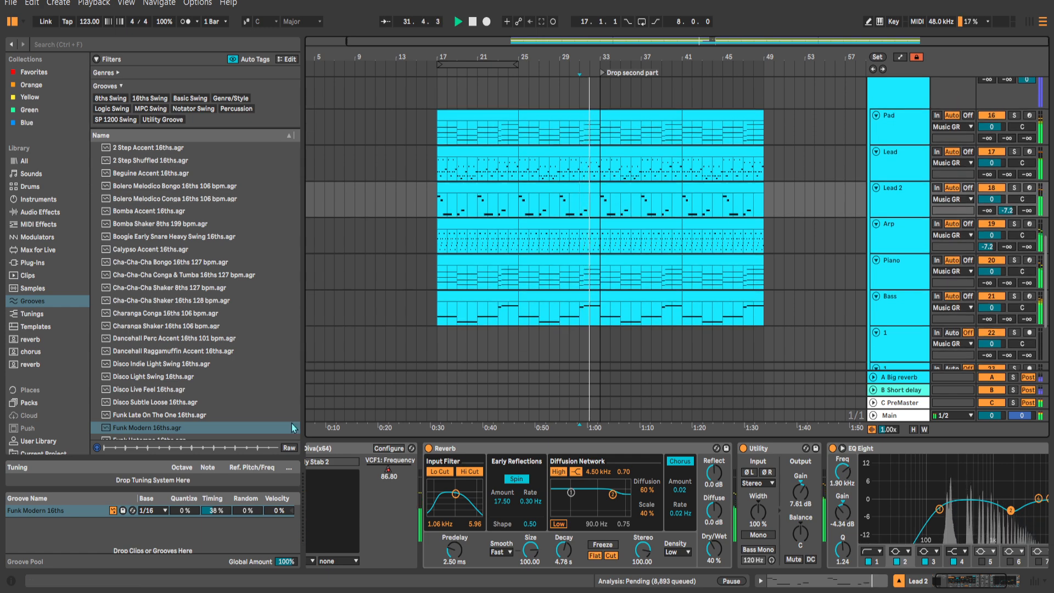
left_click_drag(216, 511, 216, 473)
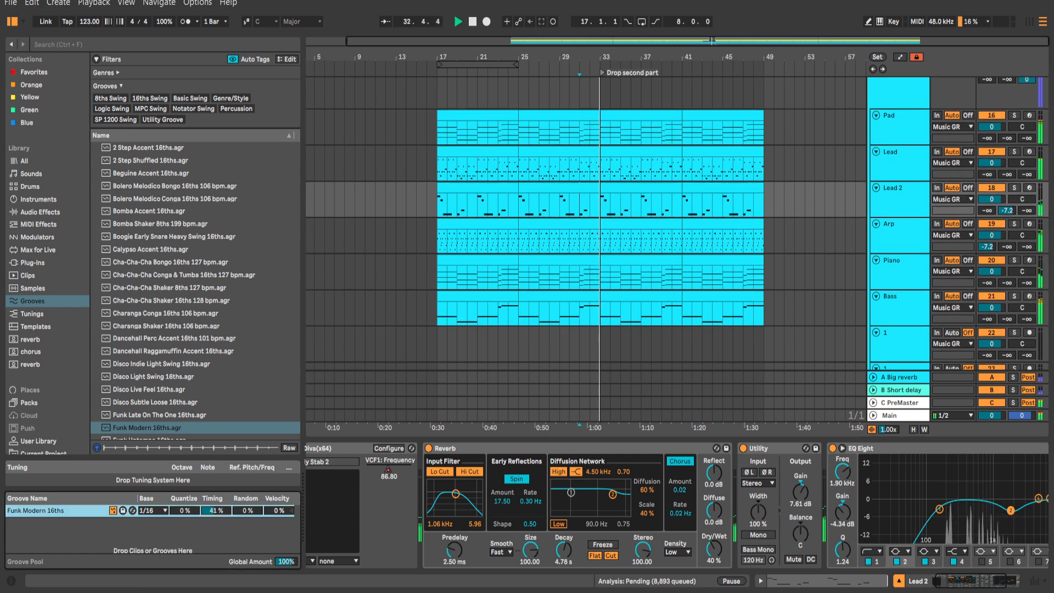
scroll(692, 233, "up", 1)
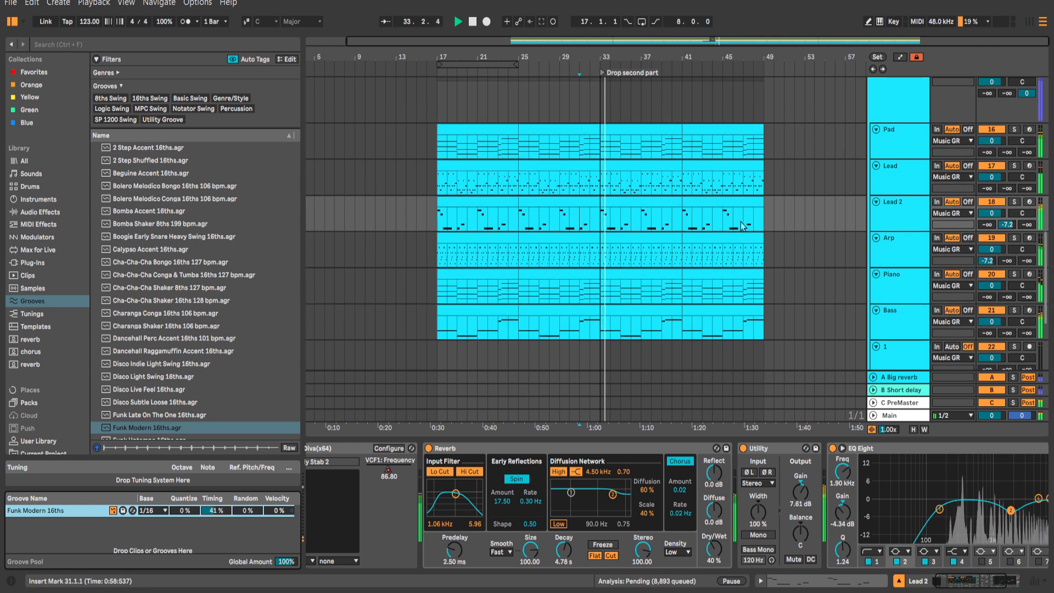
Stop playback and search the SAMPLES folder for "airy".
left_click(781, 230)
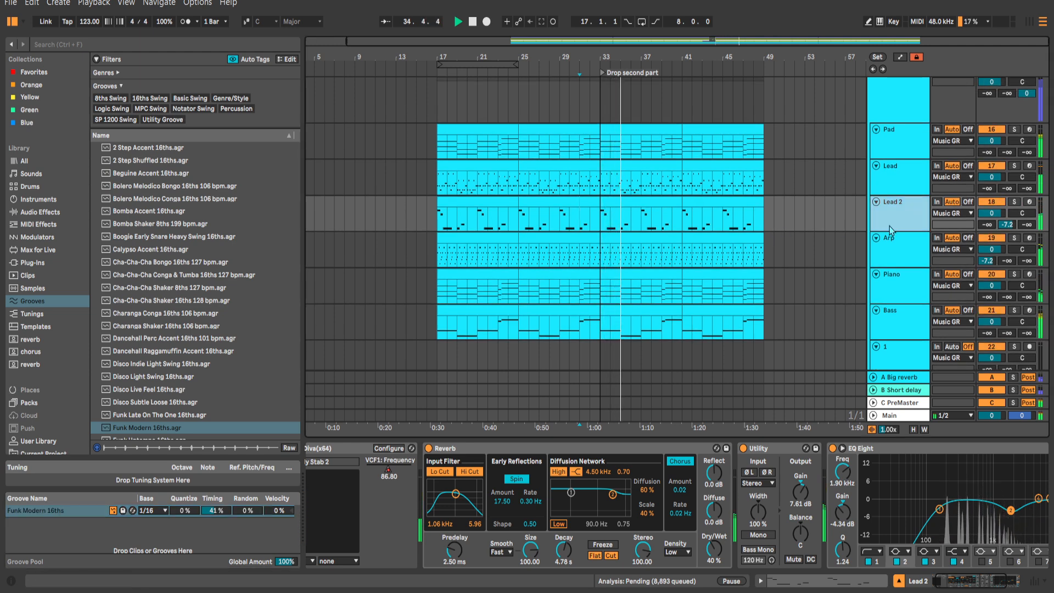
scroll(808, 258, "down", 2)
scroll(808, 258, "down", 2)
scroll(808, 258, "down", 1)
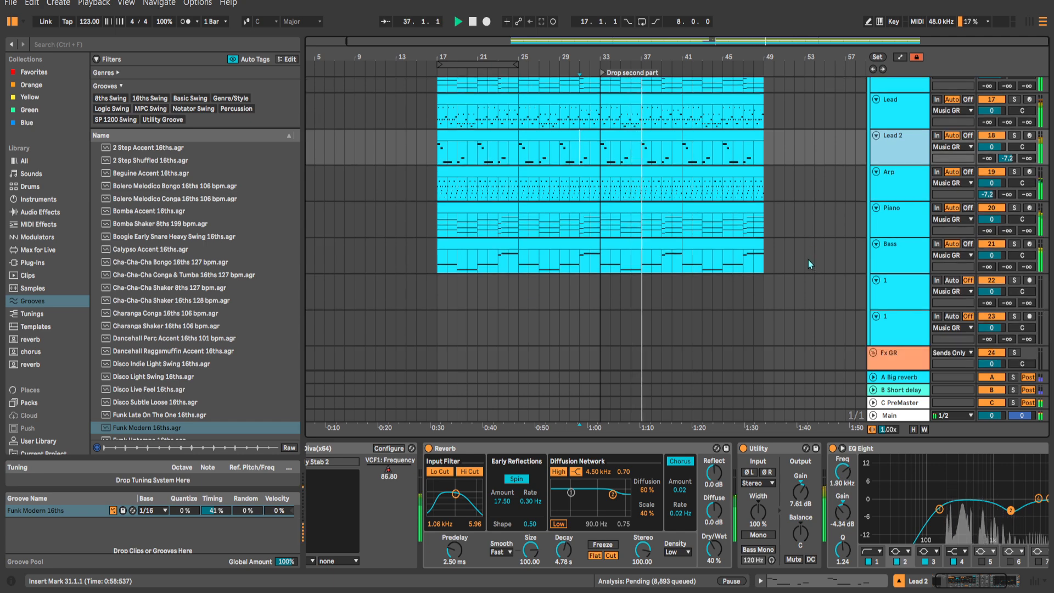
scroll(808, 259, "down", 2)
left_click(56, 45)
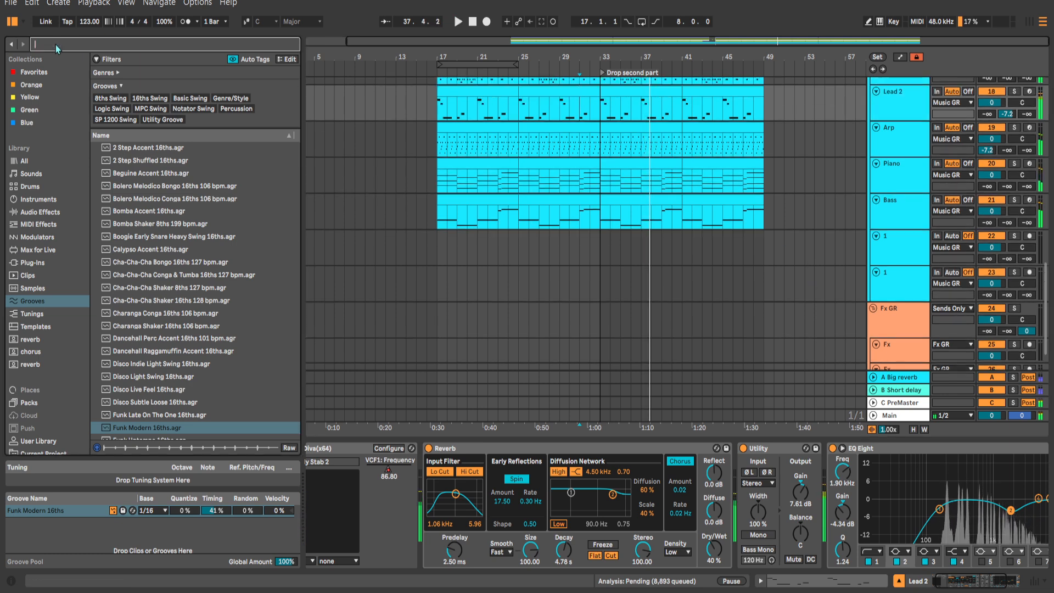
type("airy")
scroll(58, 286, "down", 3)
left_click(38, 384)
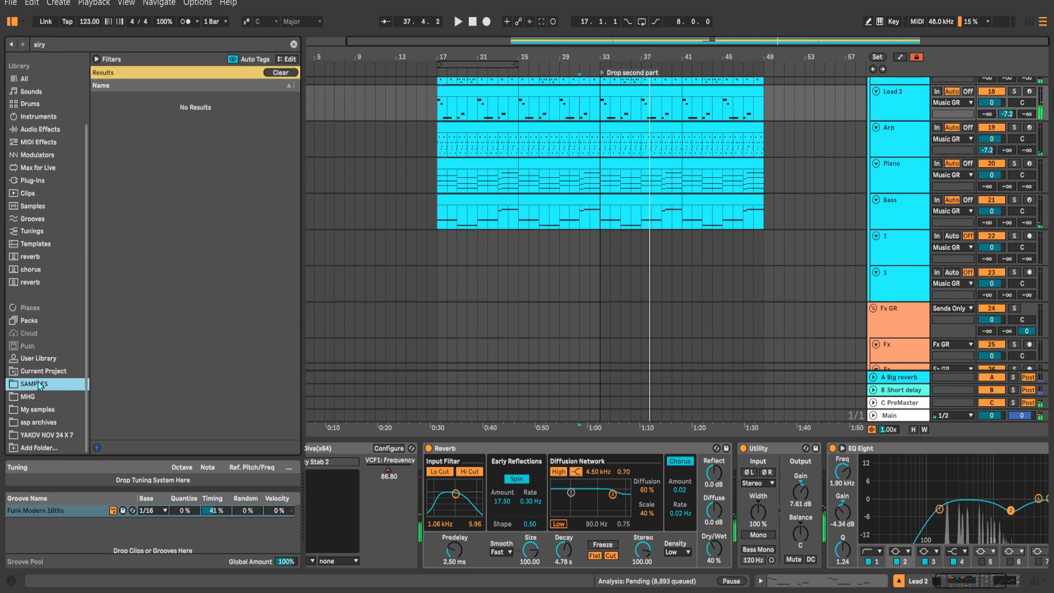
Open the Airy folder under KSHMR VOL 2's FX Elements Ambiance sounds and audition Airy 02 (B) and Airy 01 (A).
left_click(104, 136)
left_click(111, 148)
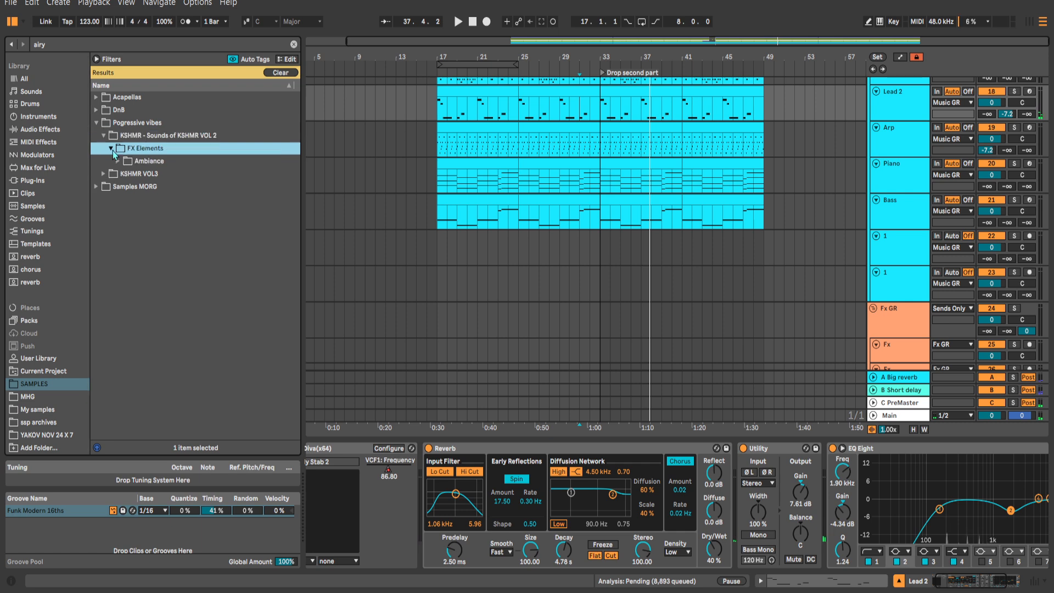
left_click(118, 161)
left_click(126, 174)
left_click(244, 198)
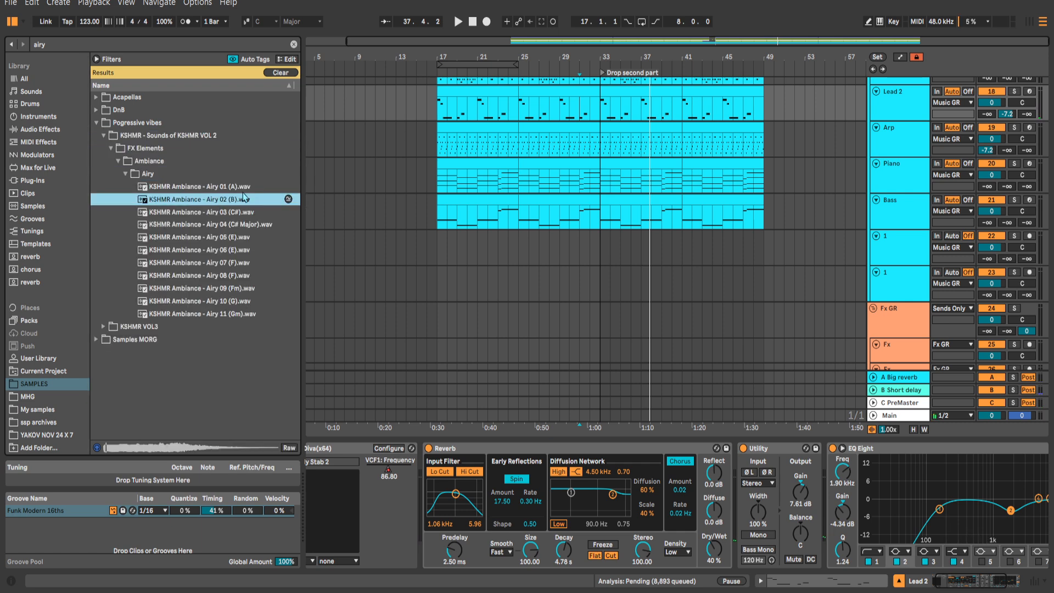
left_click(241, 187)
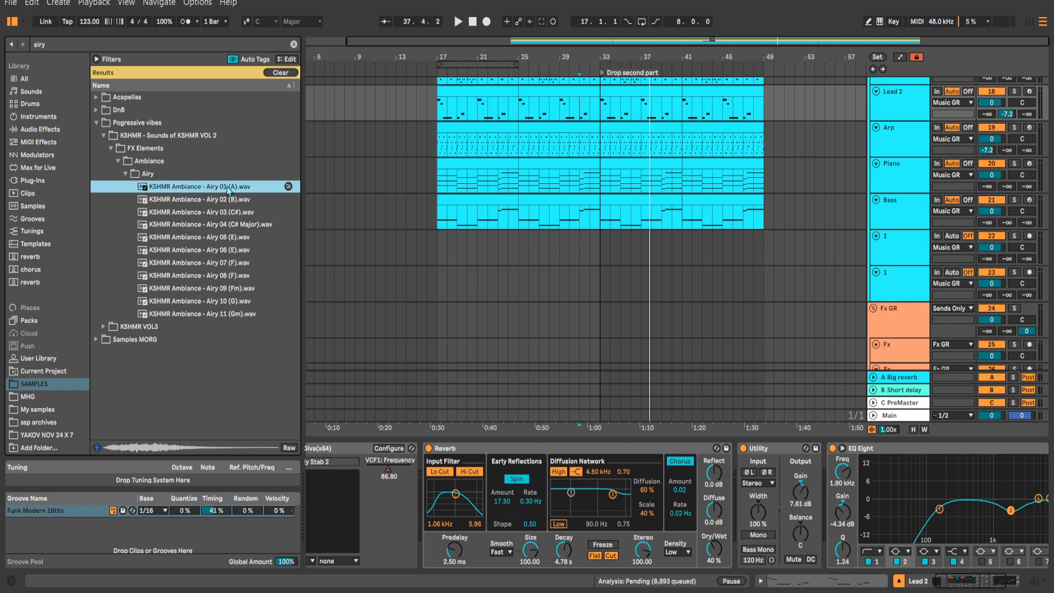
Place KSHMR Ambiance - Airy 01 (A) at bar 33 on the empty audio track below Bass and play it in solo.
left_click_drag(228, 191, 614, 248)
scroll(653, 254, "up", 4)
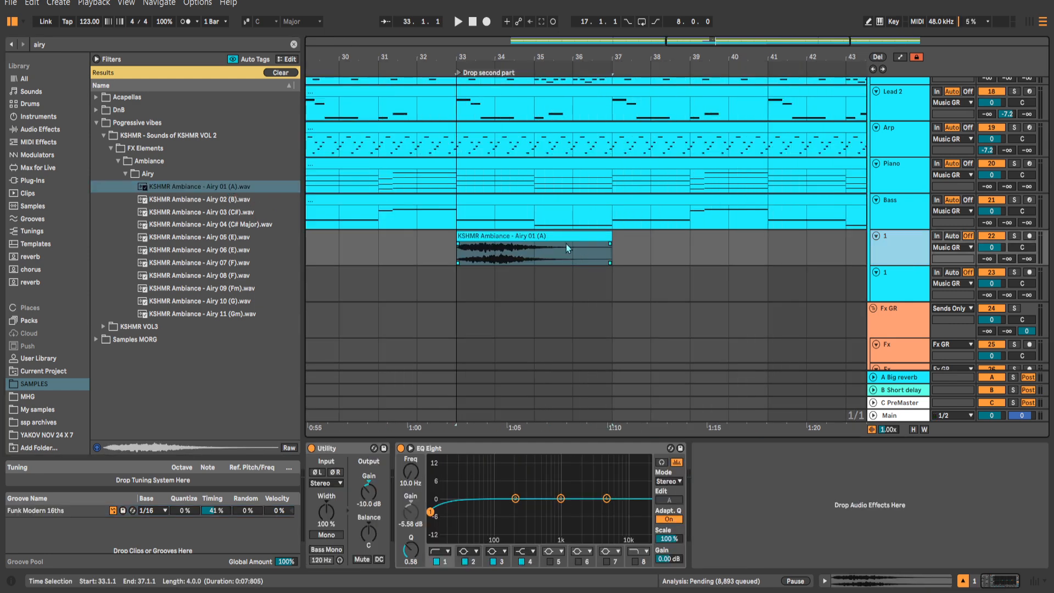
scroll(565, 246, "down", 4)
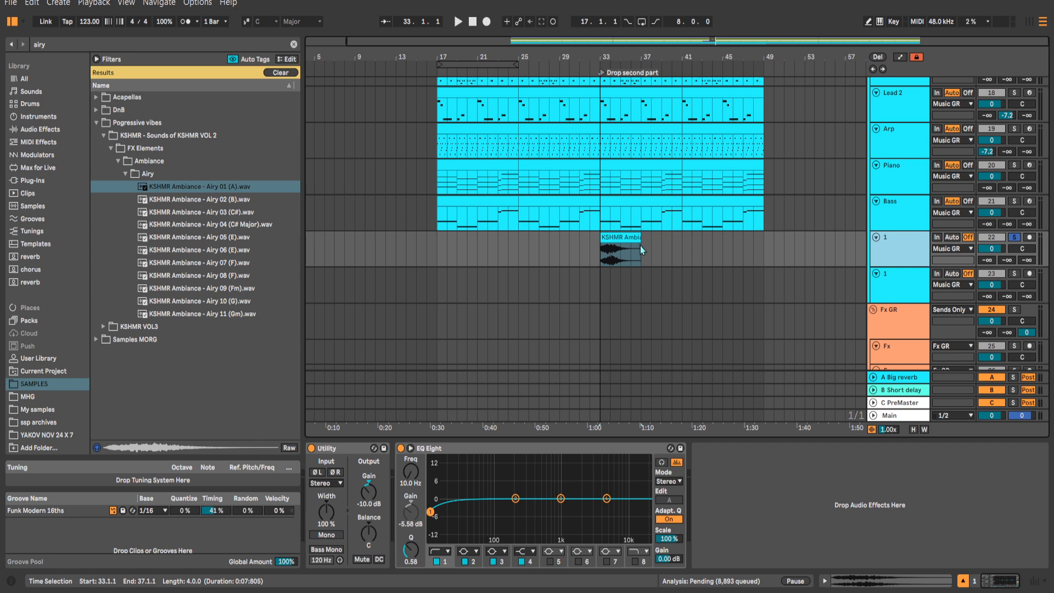
scroll(640, 245, "up", 2)
key("s")
key("space")
Lower the ambience track's Utility gain to about -12.8 dB and transpose the Airy 01 clip by -1 semitone.
left_click_drag(368, 492, 368, 498)
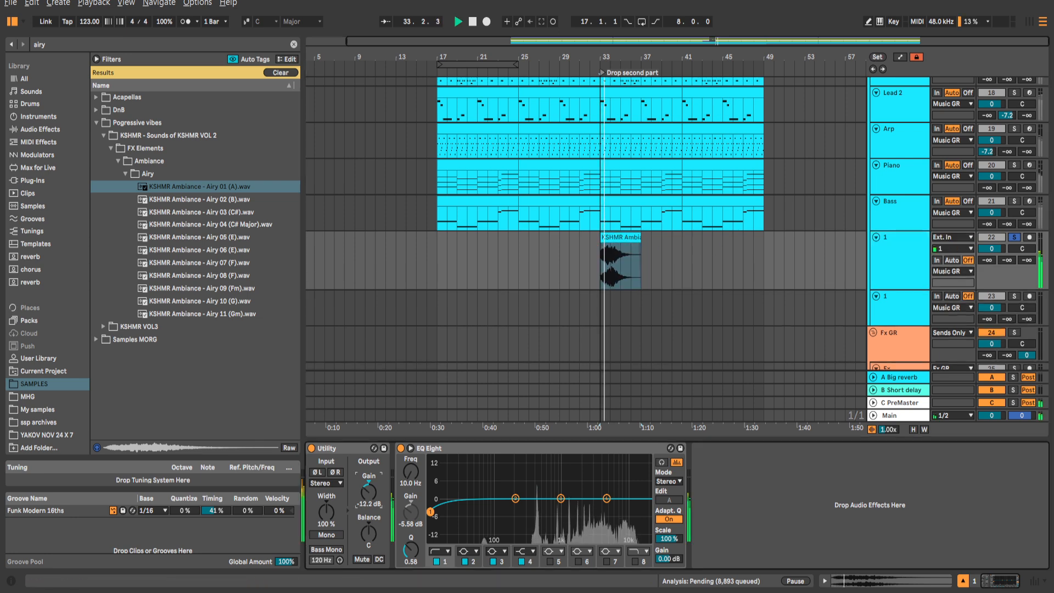
double_click(618, 248)
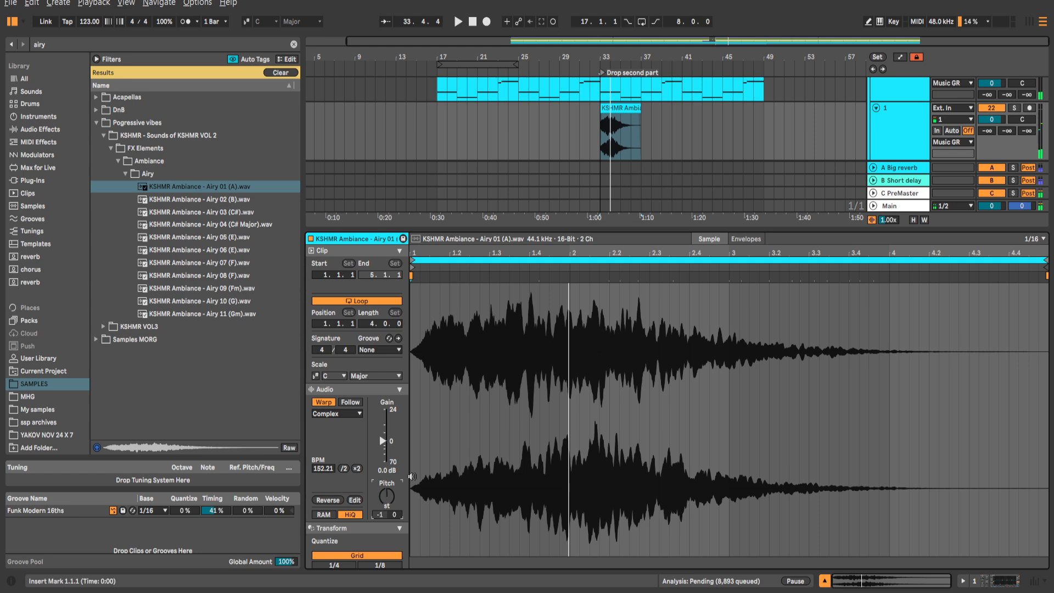
key("shift+Tab")
Fade out the end of the Airy 01 clip and lower its track's Utility gain to -14.7 dB.
scroll(653, 260, "down", 2)
scroll(621, 274, "up", 4)
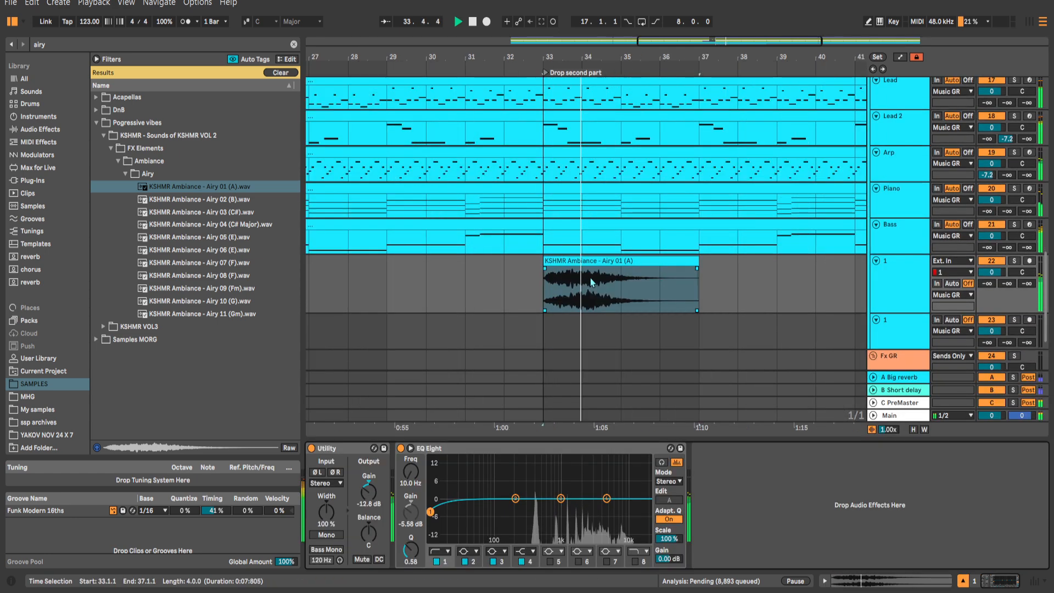
scroll(680, 289, "up", 2)
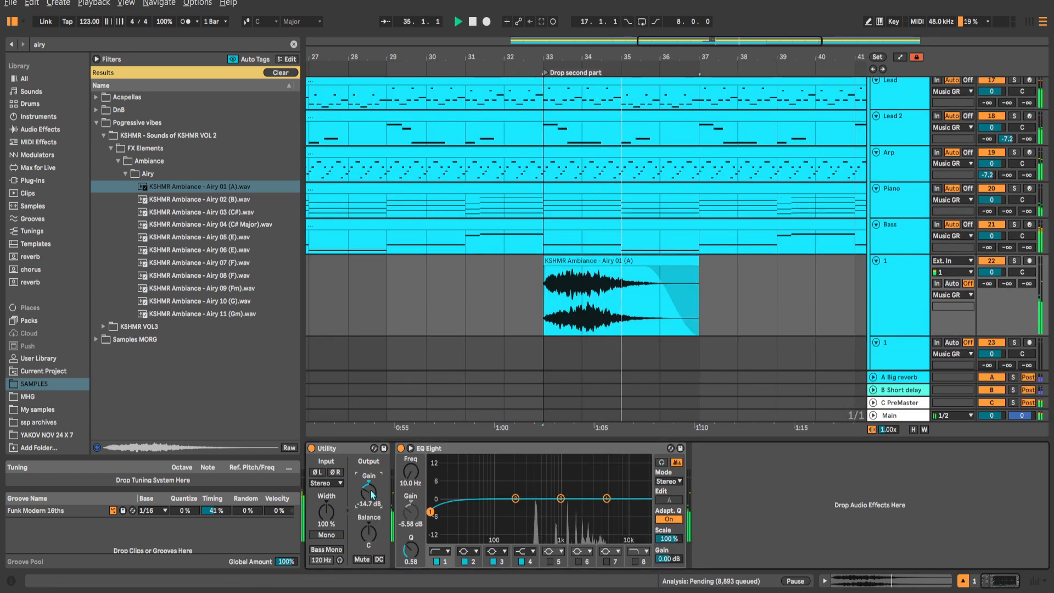
scroll(622, 283, "down", 4)
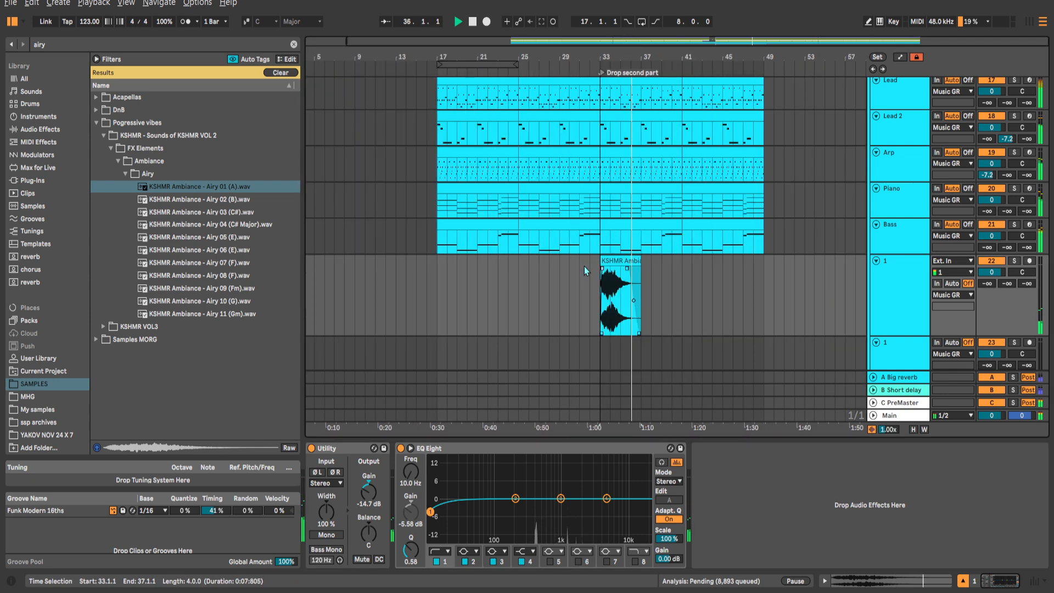
Copy the Airy 01 clip from bar 33 to bar 17 on the same track and play from there.
left_click(603, 260)
left_click_drag(603, 260, 443, 279)
left_click(440, 280)
key("space")
key("space")
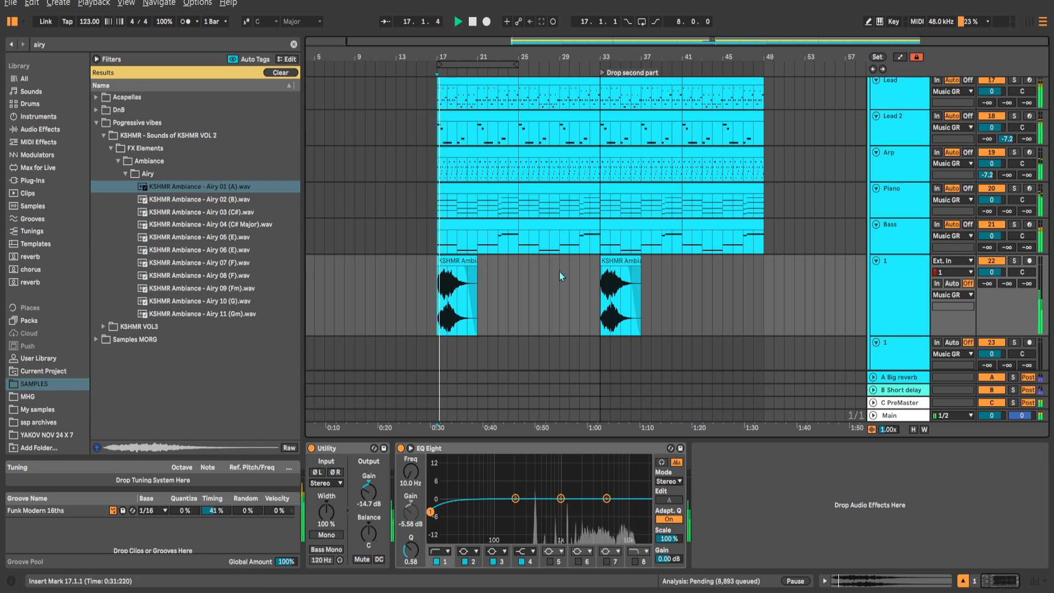
Rename the ambience sample's track as "airy".
scroll(581, 277, "down", 2)
scroll(581, 274, "down", 1)
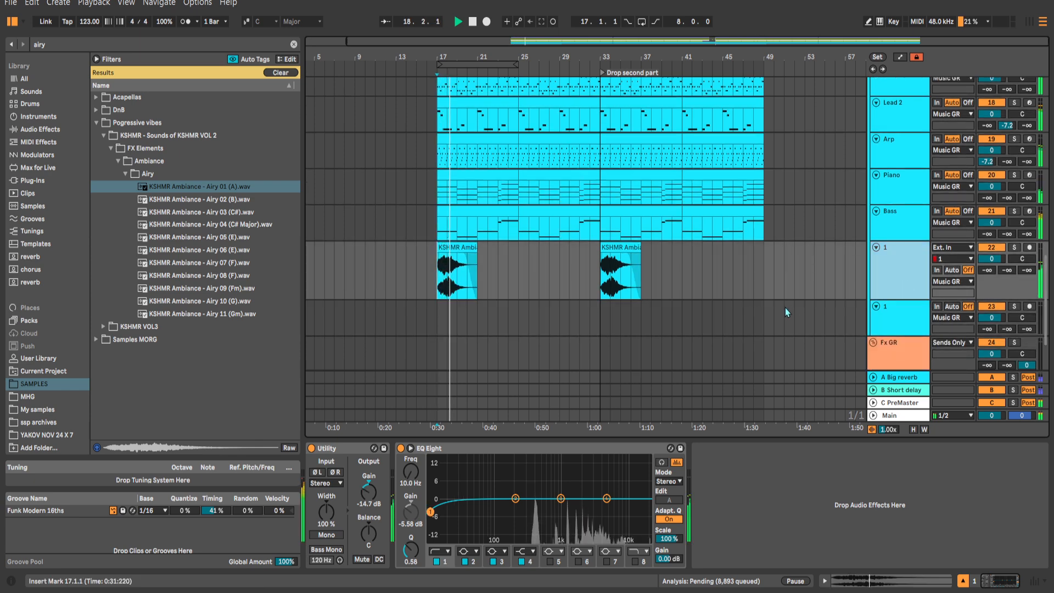
type("airy")
key("Return")
Search the samples for "transition" and place KSHMR Sweep Transition 02 on the first Fx track from bar 13 to bar 21.
scroll(748, 184, "down", 5)
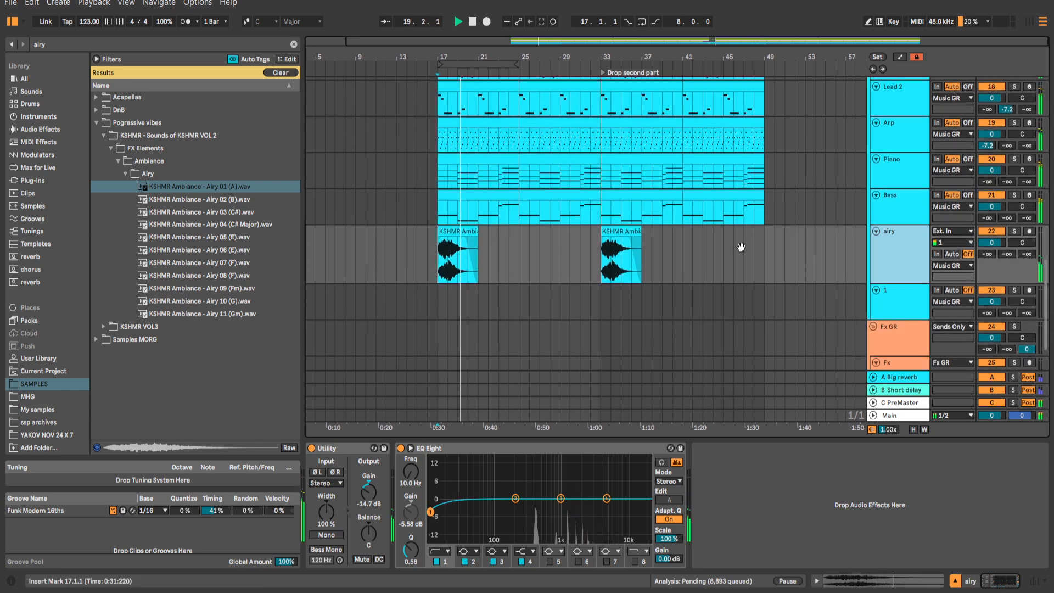
left_click_drag(724, 188, 751, 190)
left_click(885, 302)
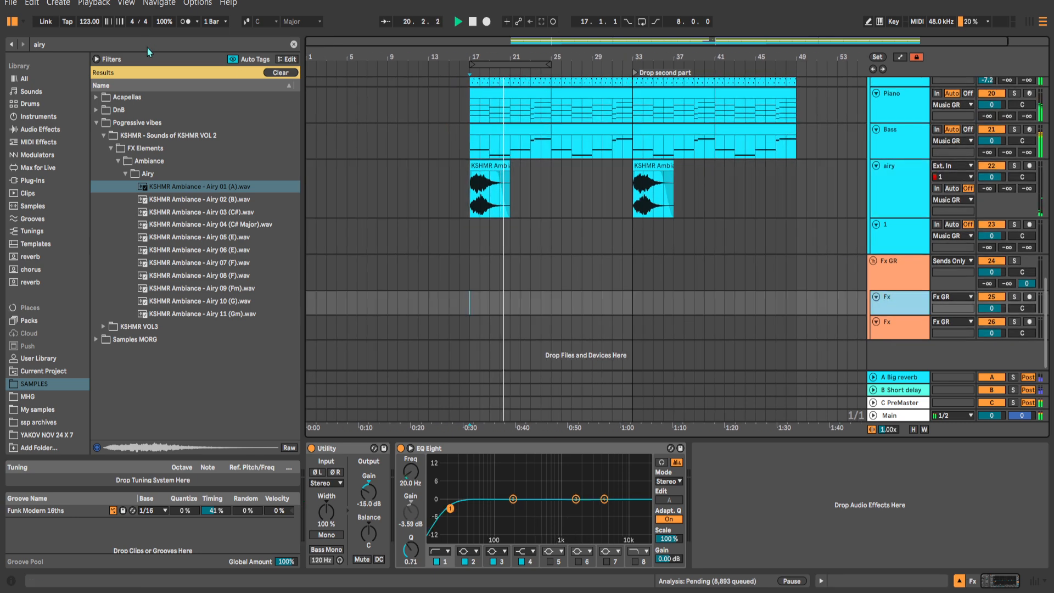
left_click(34, 45)
type("t")
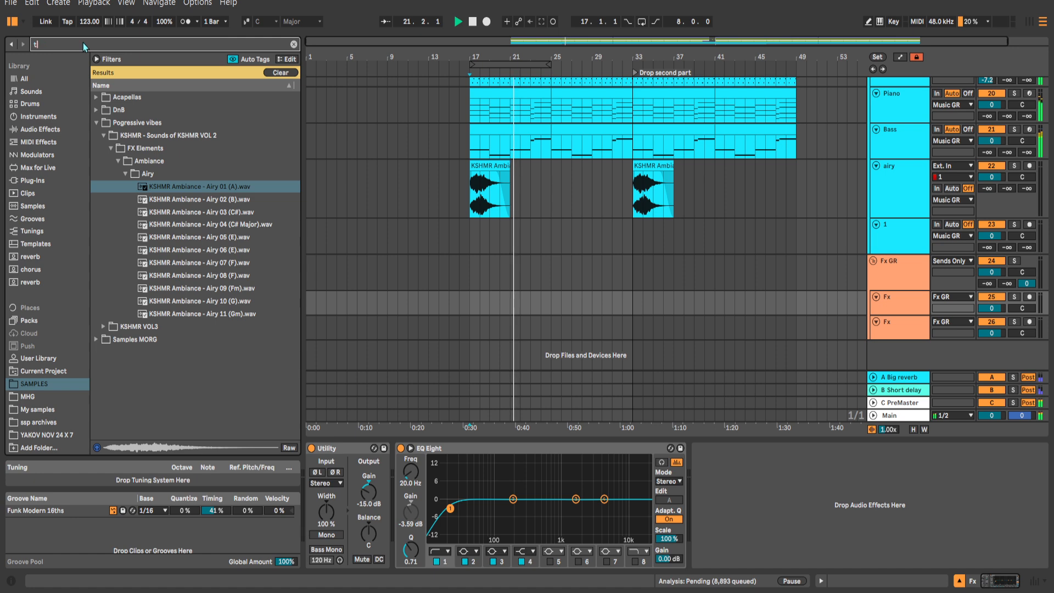
type("ransition")
left_click(130, 162)
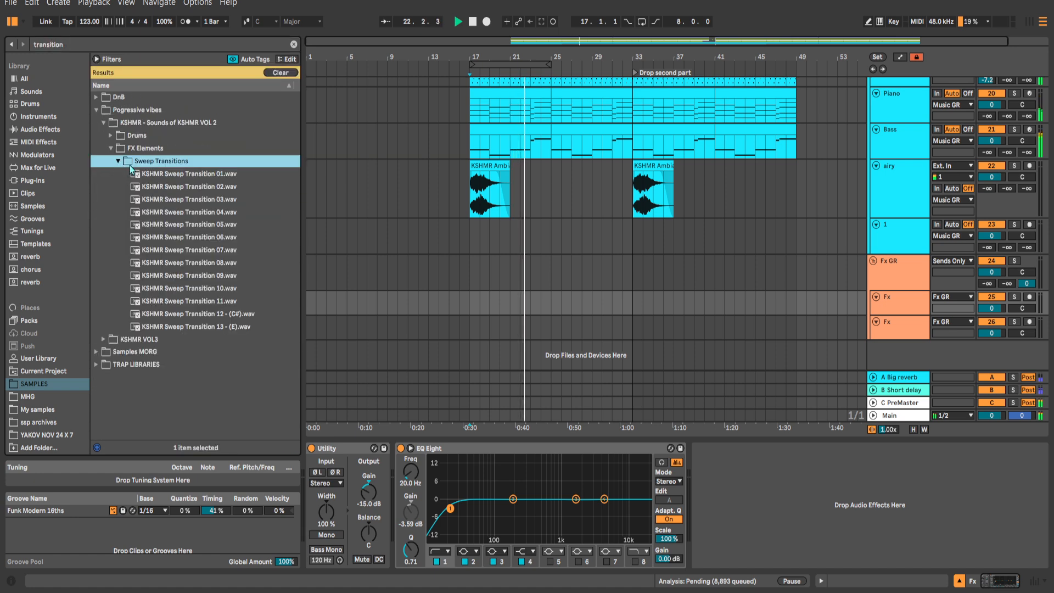
left_click_drag(199, 192, 439, 313)
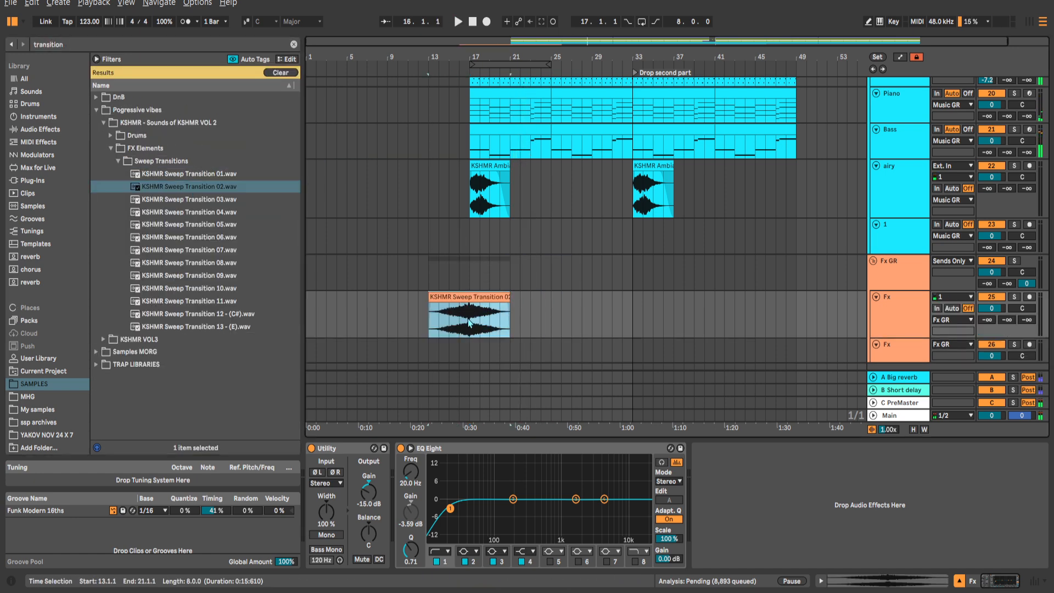
Open the Crash Transitions folder under Orchestral Drums and audition several KSHMR Orchestra Crash Transition samples.
left_click(118, 160)
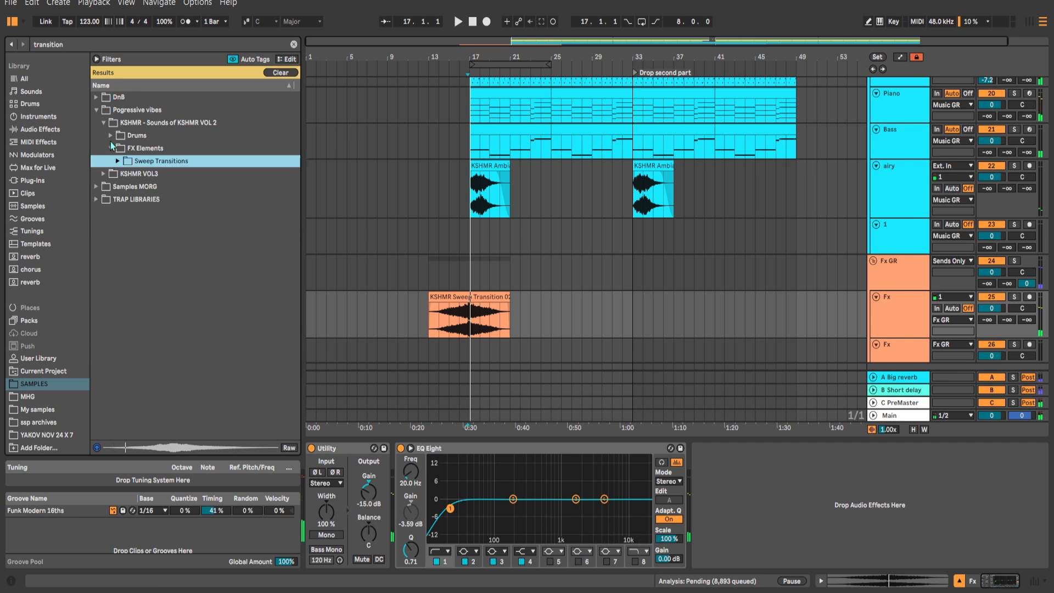
left_click(110, 136)
left_click(118, 148)
left_click(125, 161)
left_click(228, 200)
left_click(230, 225)
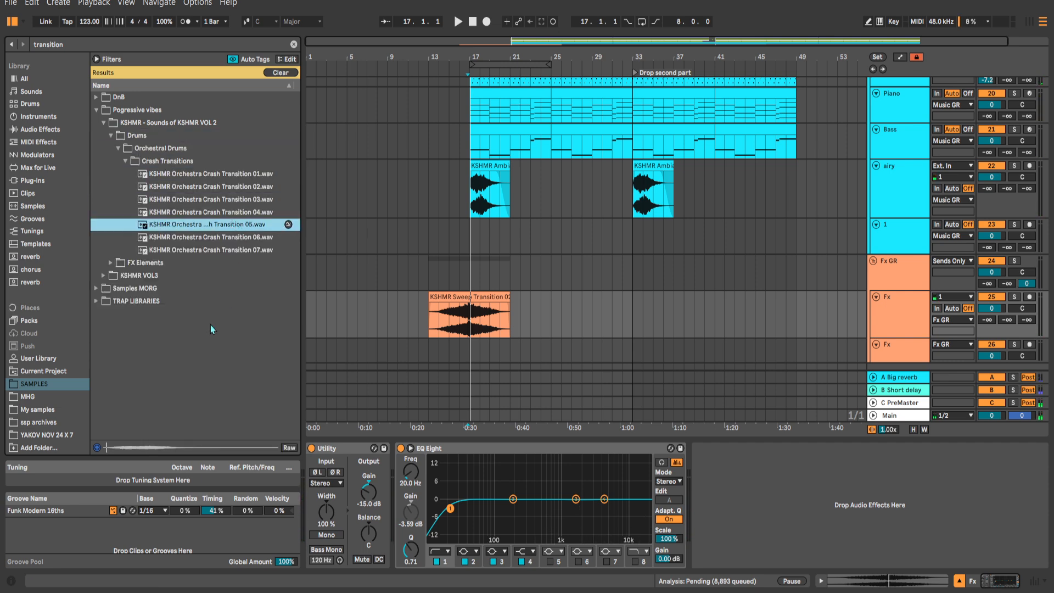
left_click(244, 174)
left_click(236, 225)
left_click(229, 250)
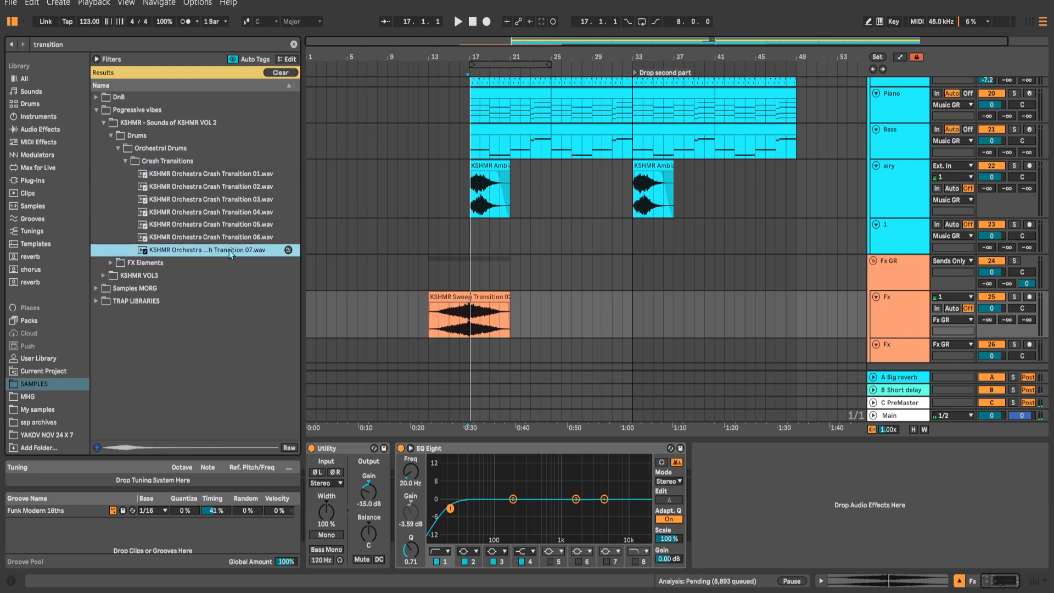
left_click(240, 242)
left_click(244, 175)
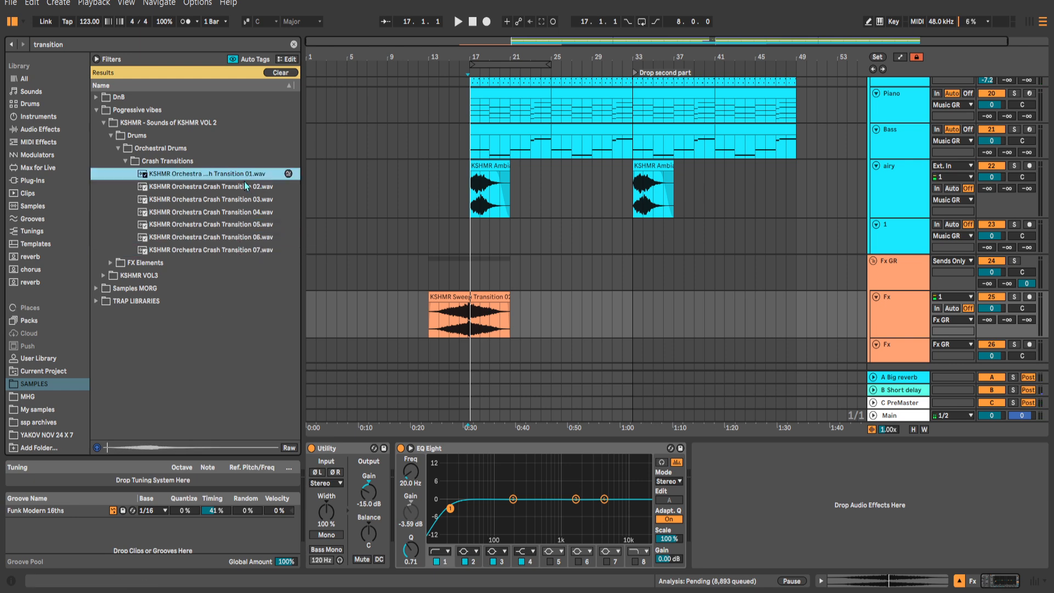
Place KSHMR Orchestra Crash Transition 01 at bar 16 on the first Fx track and delete the remaining Sweep Transition 02 pieces during playback.
left_click_drag(248, 176, 462, 314)
key("space")
left_click(447, 298)
key("Delete")
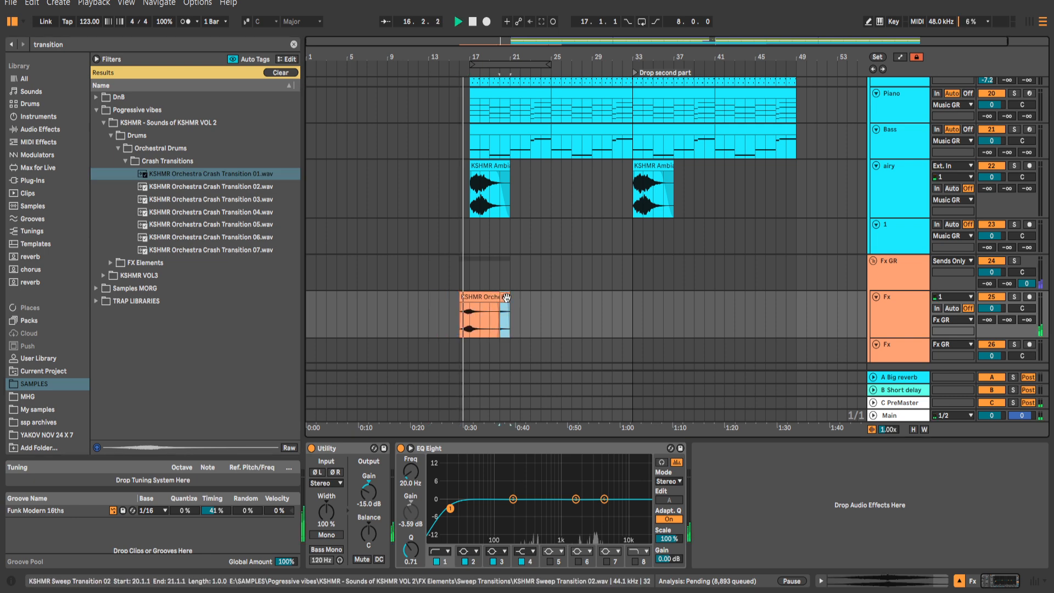
scroll(492, 301, "down", 1)
left_click(492, 301)
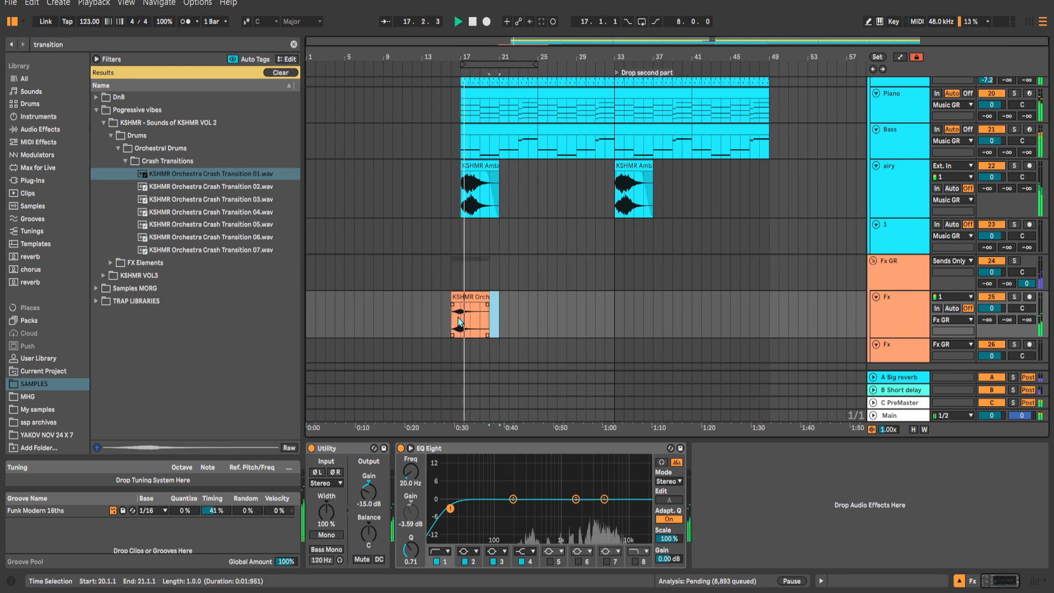
Play back the Orchestra Crash Transition 01 clip on the first Fx track leading into bar 17.
scroll(458, 317, "up", 5)
scroll(471, 318, "up", 2)
left_click(399, 328)
key("space")
key("space")
left_click_drag(452, 317, 539, 318)
scroll(512, 322, "up", 1)
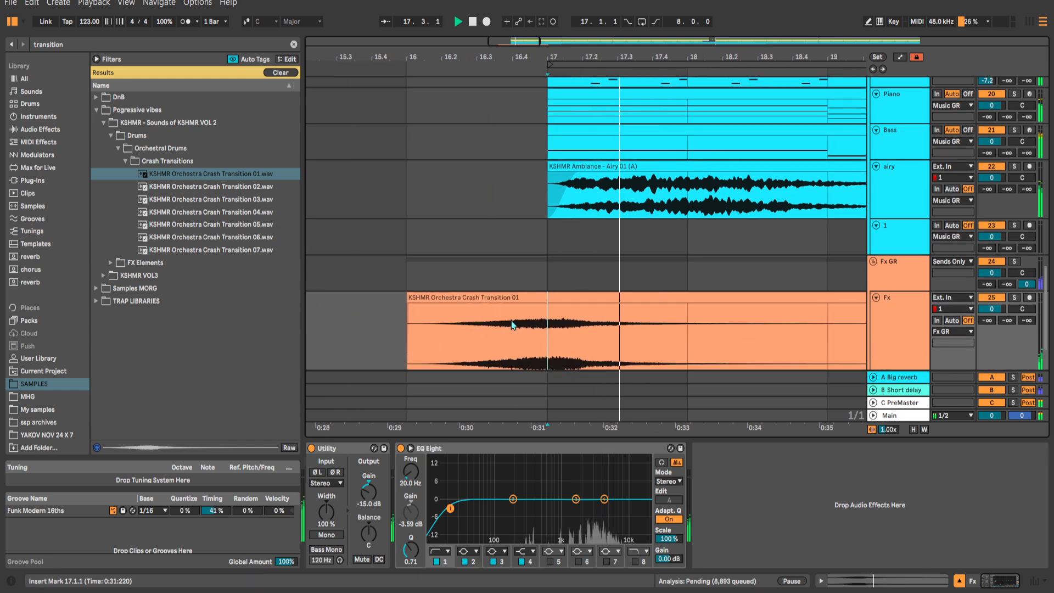
key("space")
Open the KSHMR_Cymbal_Transitions folder inside KSHMR VOL3 and audition its first several samples.
left_click(156, 255)
left_click(127, 275)
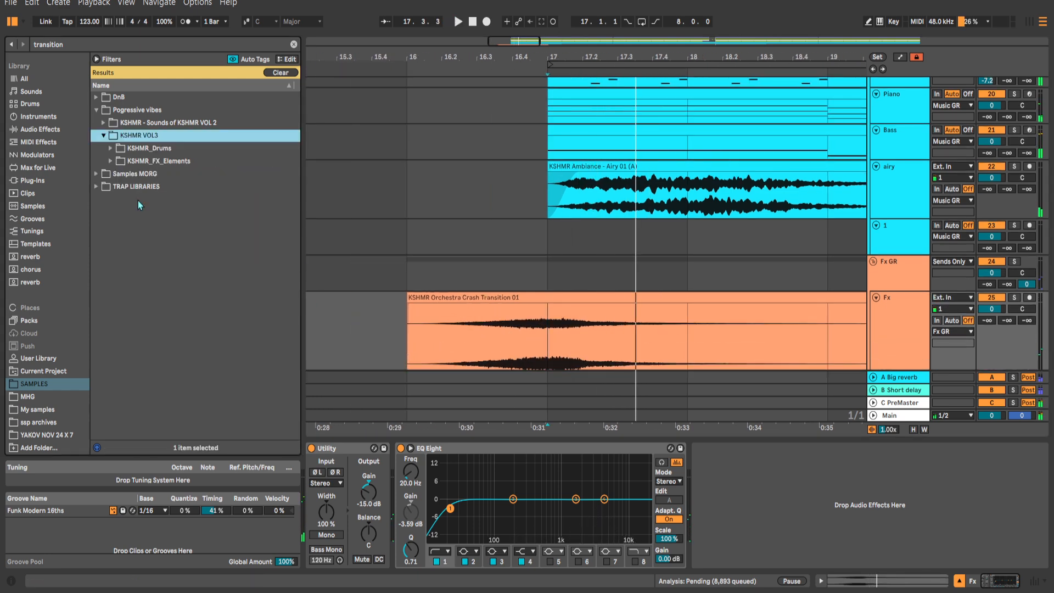
left_click(117, 151)
left_click(125, 162)
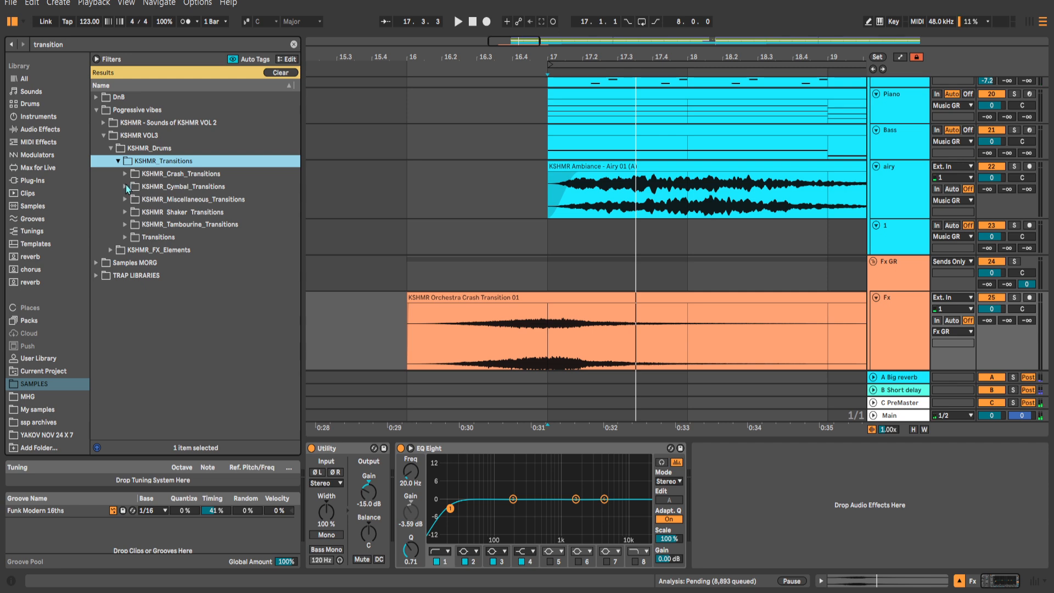
left_click(127, 189)
key("Down")
key("Down")
key("Down")
key("Down")
key("Down")
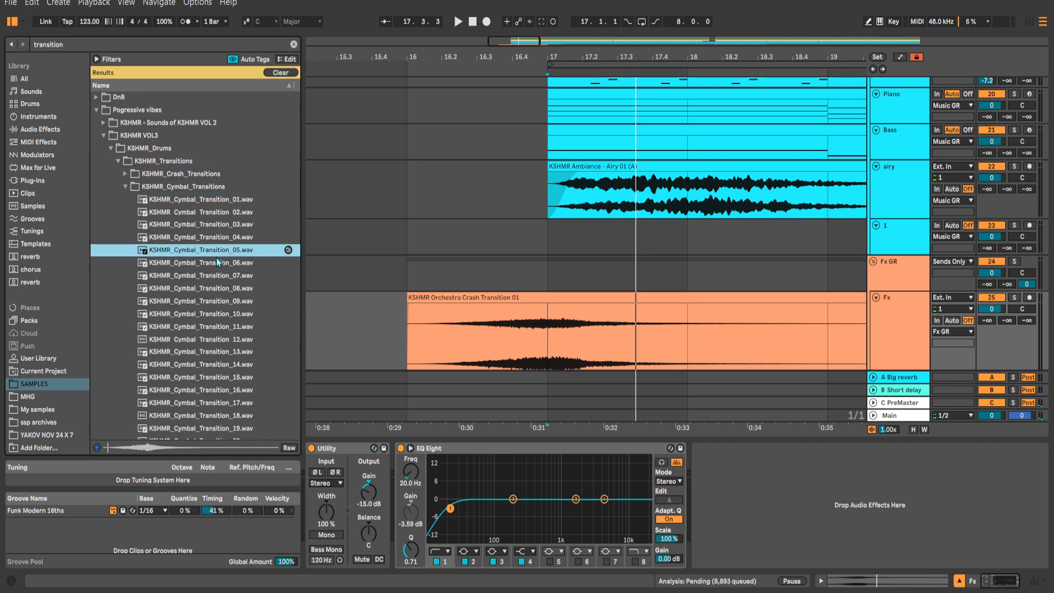
Try KSHMR_Cymbal_Transition_05 on the first Fx track starting at bar 15 and play it into the drop.
left_click_drag(229, 250, 493, 319)
left_click_drag(573, 298, 456, 306)
left_click(493, 324)
key("space")
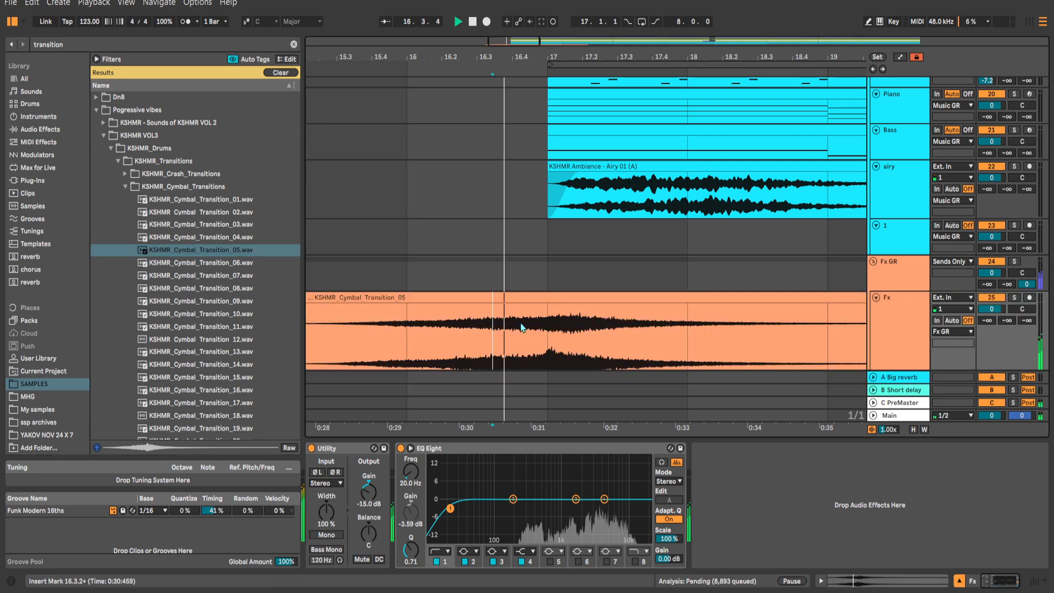
scroll(520, 324, "down", 4)
Audition more cymbal transitions, place KSHMR_Cymbal_Transition_11 around bar 17 on the first Fx track, and delete the leftover Transition_05 pieces.
left_click(202, 301)
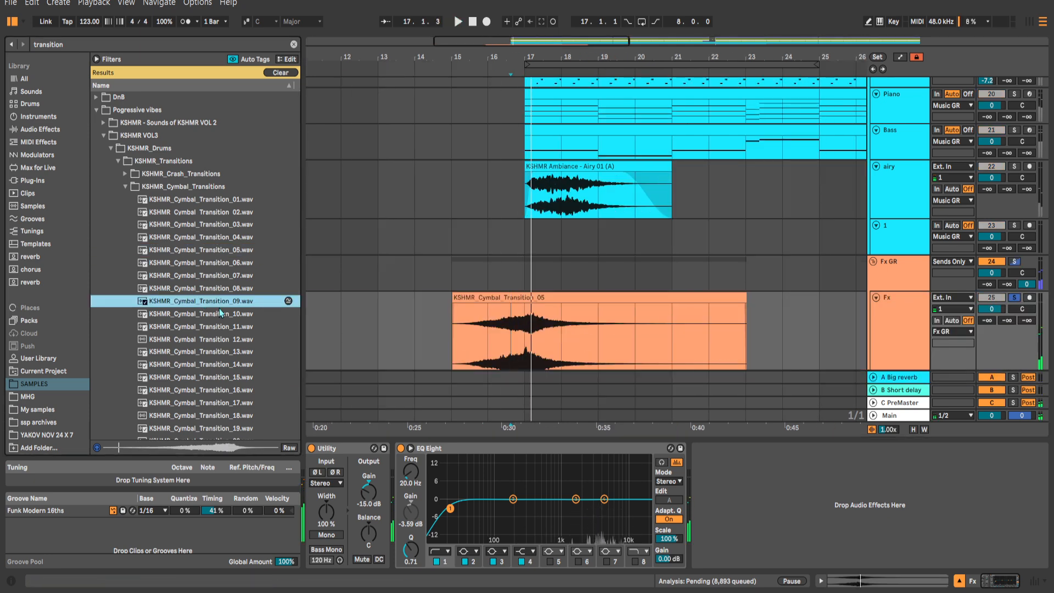
left_click(239, 340)
left_click_drag(228, 328, 543, 301)
left_click(512, 325)
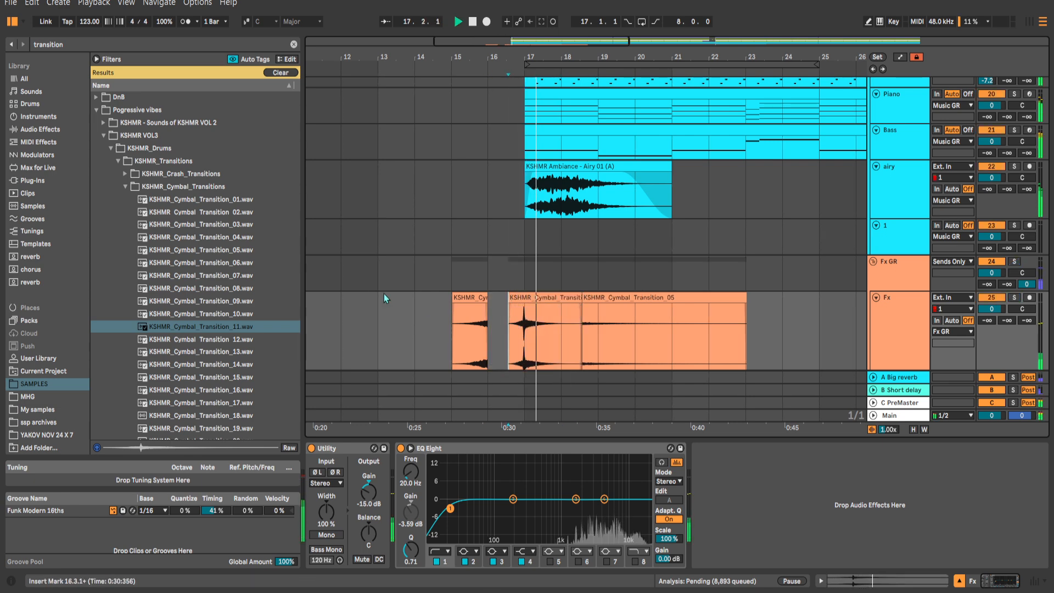
left_click(475, 297)
key("Delete")
left_click(614, 298)
key("Delete")
Nudge the Cymbal_Transition_11 clip so its peak lands exactly on bar 17, and play it back.
scroll(525, 324, "up", 5)
left_click(526, 298)
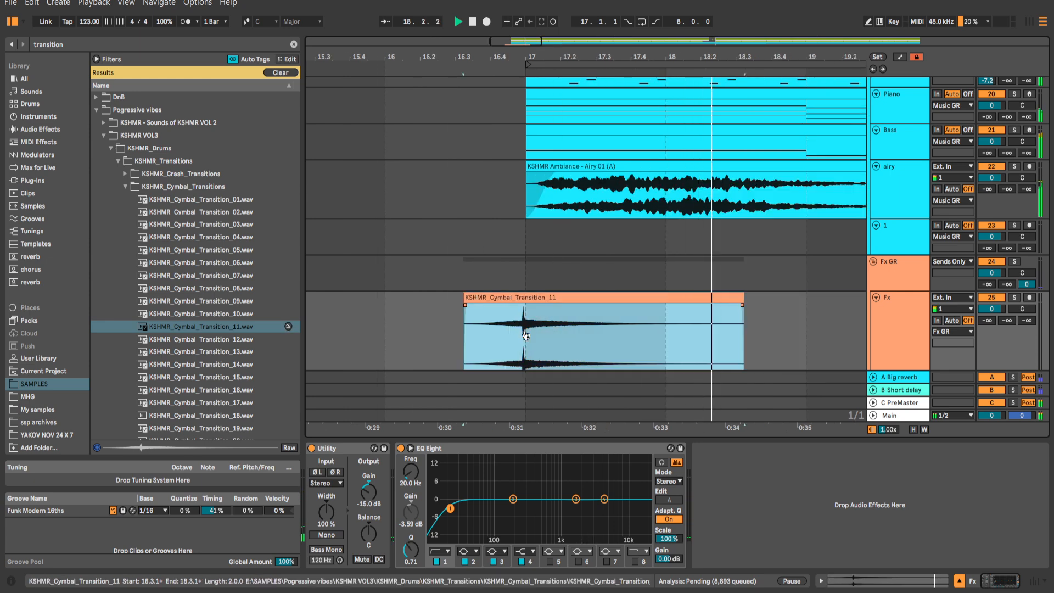
scroll(525, 329, "up", 4)
left_click_drag(524, 333, 523, 334)
scroll(523, 334, "down", 4)
key("Left")
key("space")
key("space")
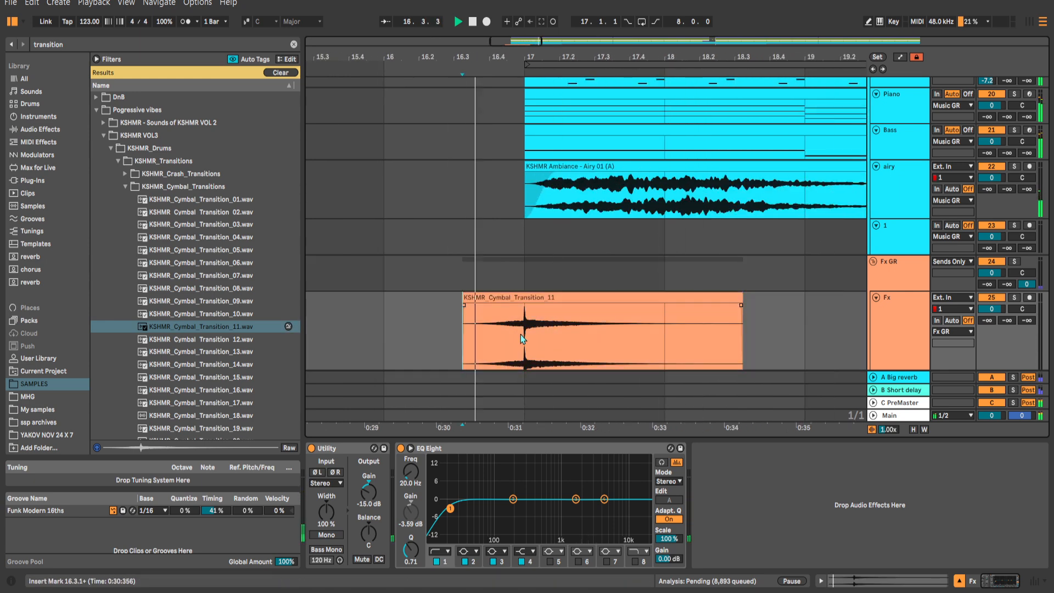
Set the first Fx track's Utility gain to -11.4 dB and duplicate the transition clip every 8 bars through bar 49.
scroll(520, 335, "down", 5)
left_click_drag(368, 492, 368, 482)
left_click_drag(578, 323, 660, 314)
scroll(667, 308, "down", 5)
key("ctrl+d")
key("ctrl+d")
key("ctrl+d")
key("ctrl+d")
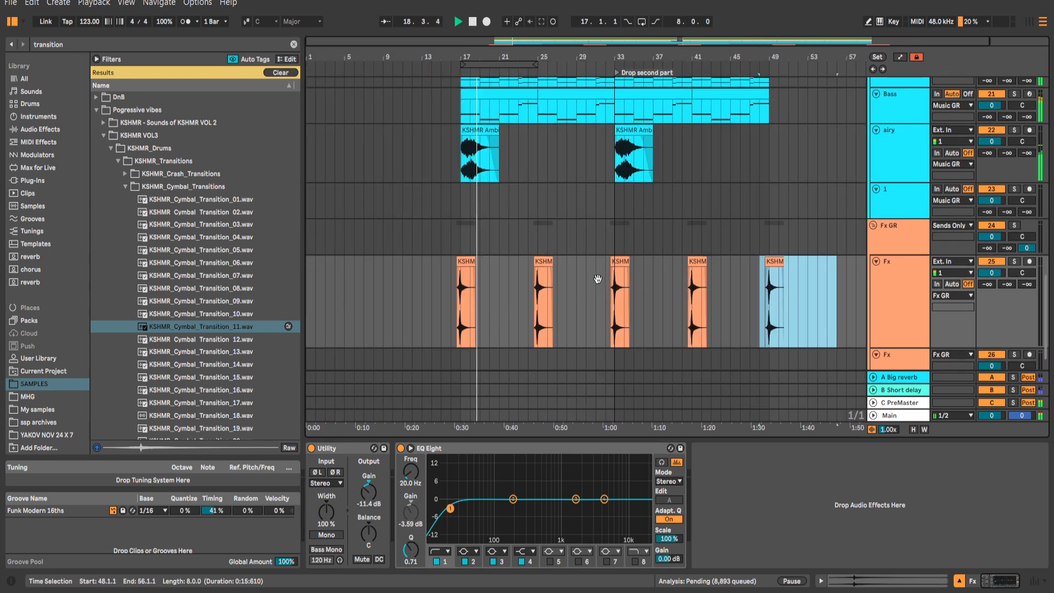
Rename the first Fx track as "transition" and the second Fx track as "crash".
scroll(596, 279, "down", 1)
left_click(911, 328)
left_click(901, 293)
key("ctrl+r")
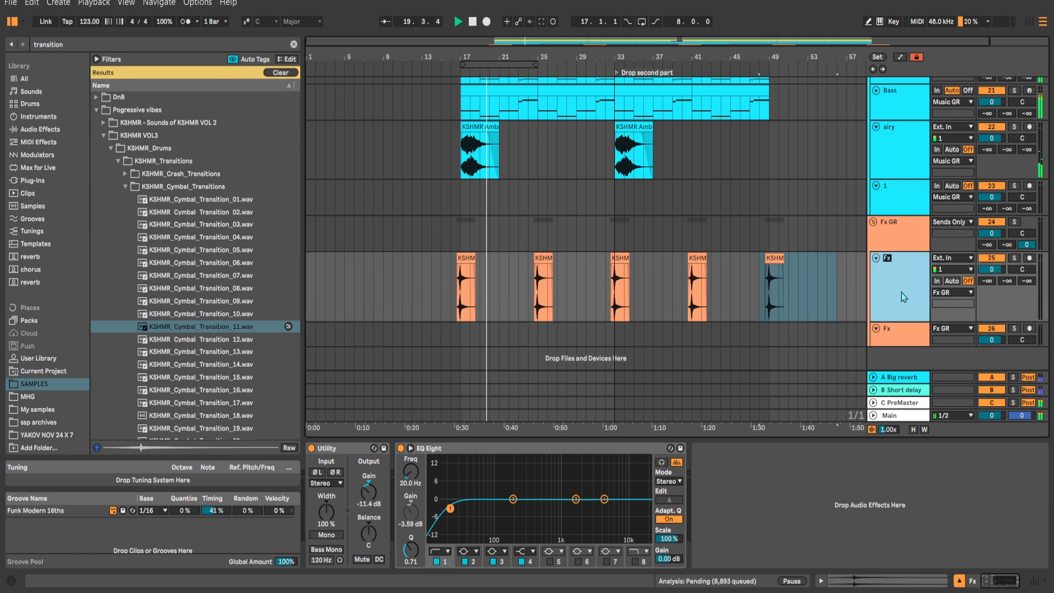
type("transition")
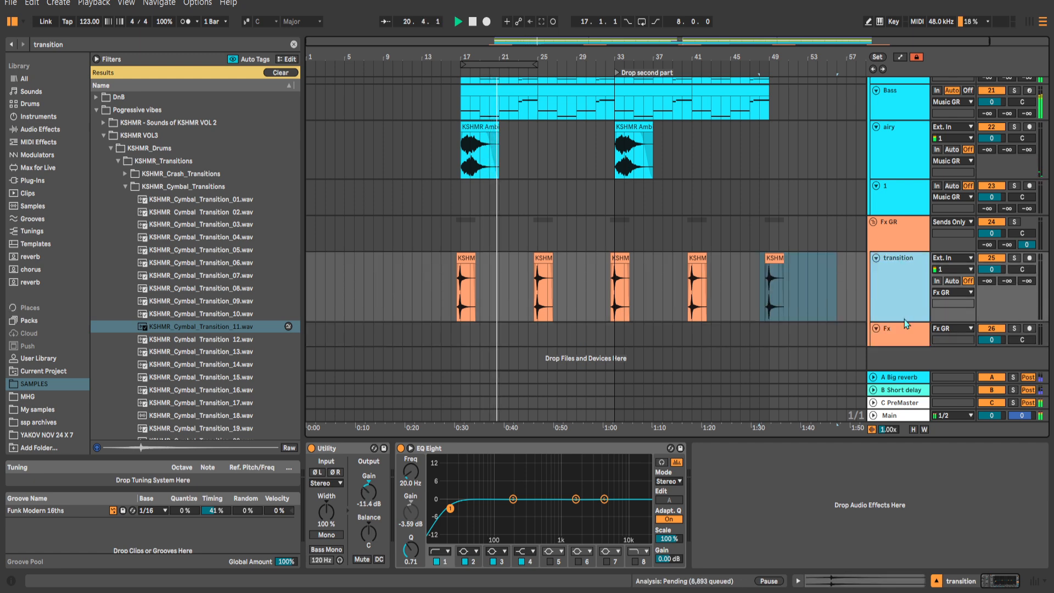
left_click(899, 334)
key("ctrl+r")
type("crash")
left_click(788, 336)
Search the samples for "crash" and open the KSHMR VOL3 Transitions folder to audition KSHMR Reverse Crash 01.
scroll(788, 336, "up", 3)
left_click(615, 333)
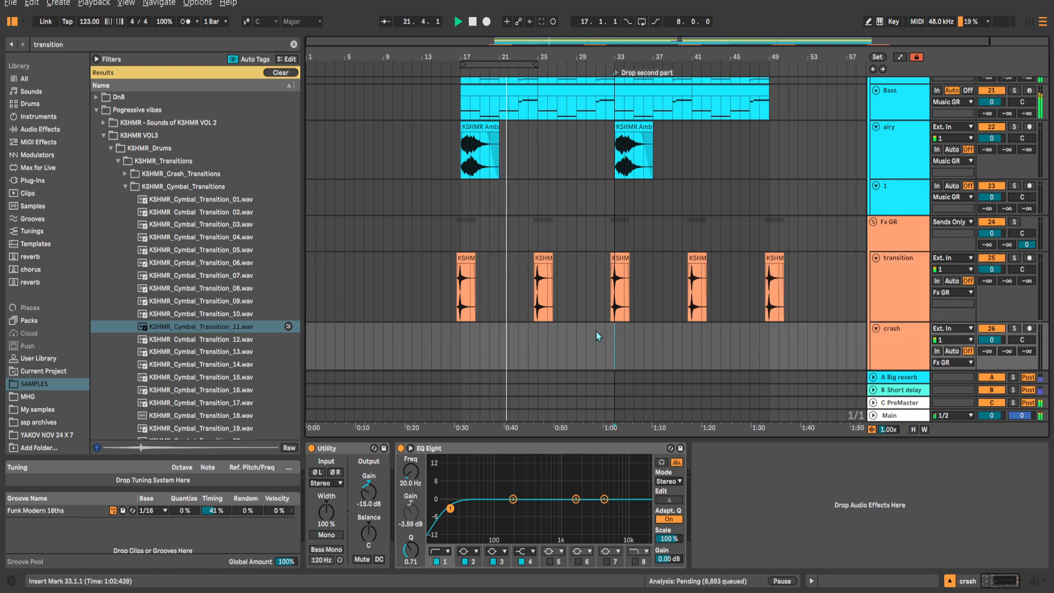
key("space")
scroll(164, 143, "down", 4)
scroll(74, 88, "up", 3)
left_click(55, 44)
type("crash")
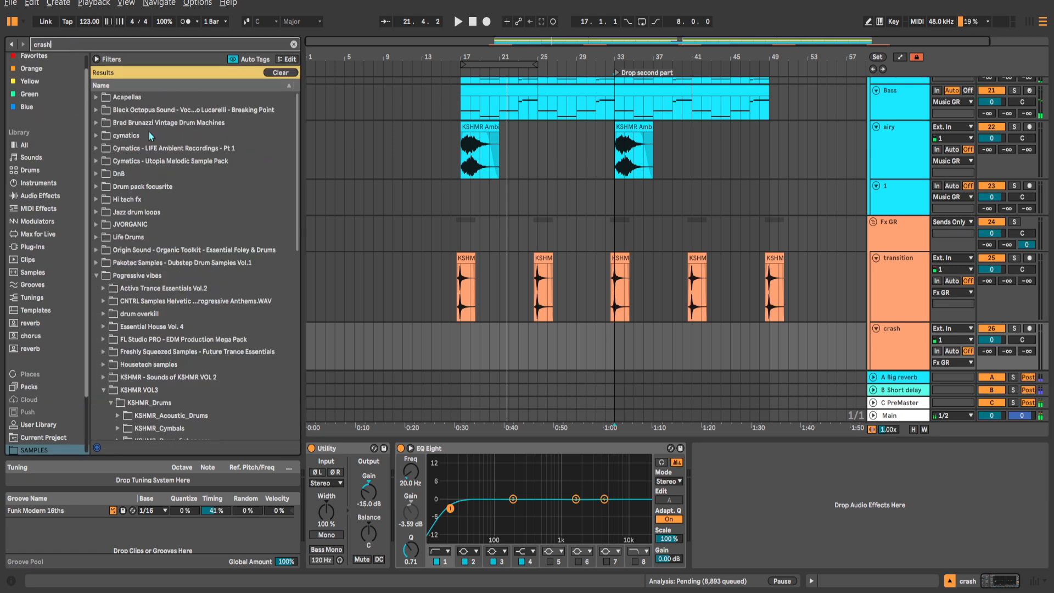
left_click(127, 338)
left_click(127, 327)
left_click(133, 339)
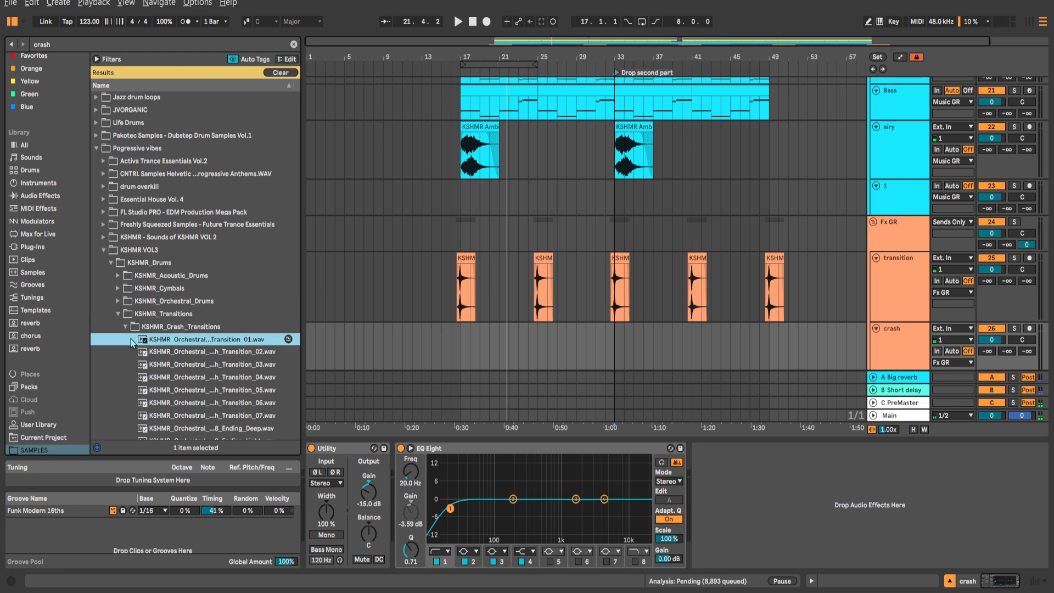
left_click(127, 326)
left_click(127, 339)
left_click(133, 350)
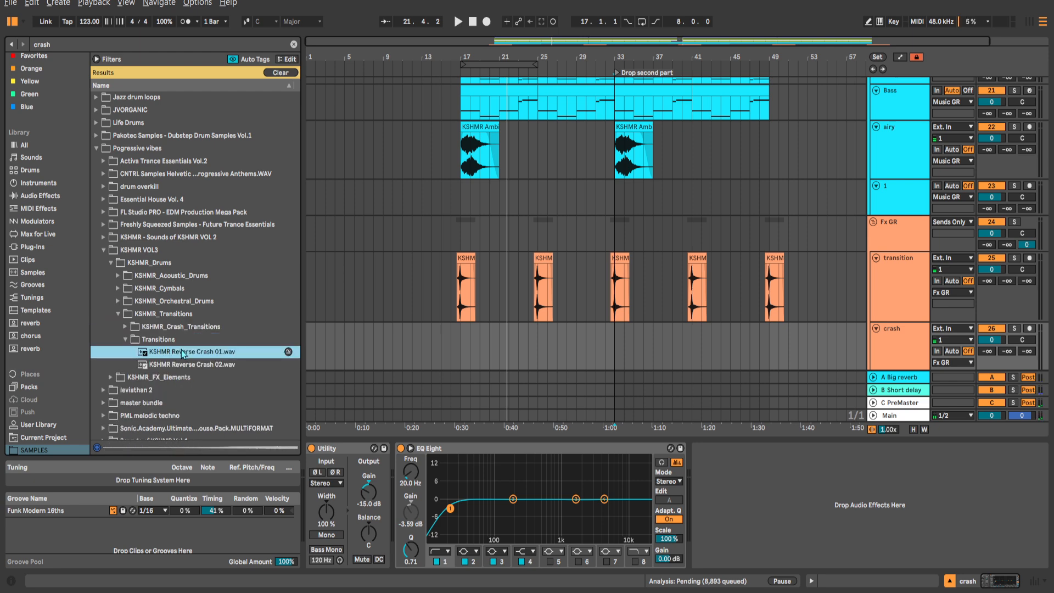
Try KSHMR Reverse Crash 01 at bar 17 on the crash track with a fade-out and play it back.
scroll(472, 335, "up", 4)
left_click_drag(475, 334, 443, 331)
key("s")
key("space")
key("space")
key("space")
left_click_drag(491, 302, 492, 298)
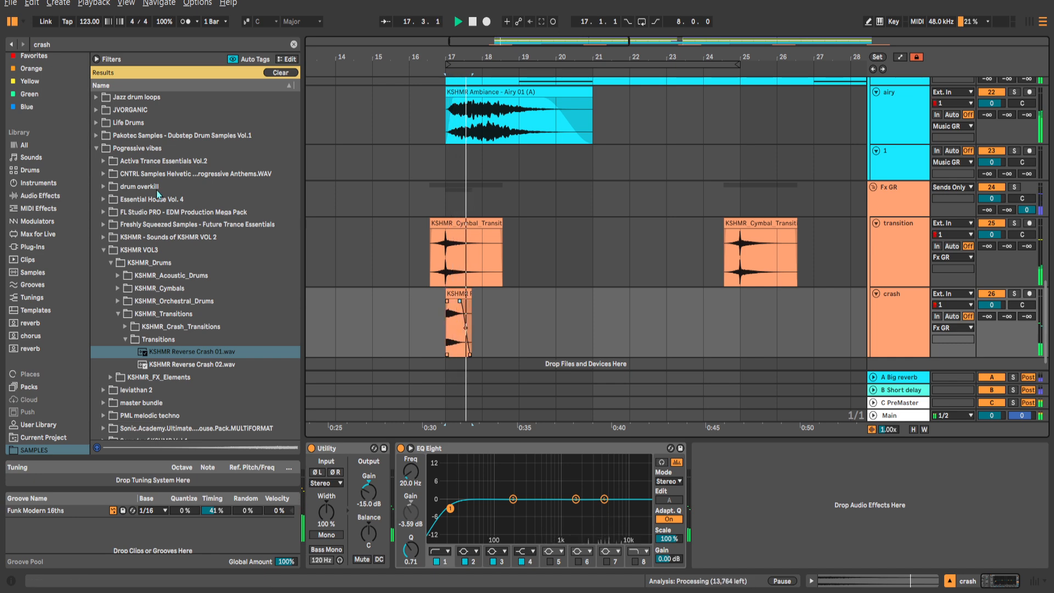
Browse the Freshly Squeezed Samples pack to the DPFTE Crash Cymbals folder under DPFTE Drum Hits.
left_click(108, 214)
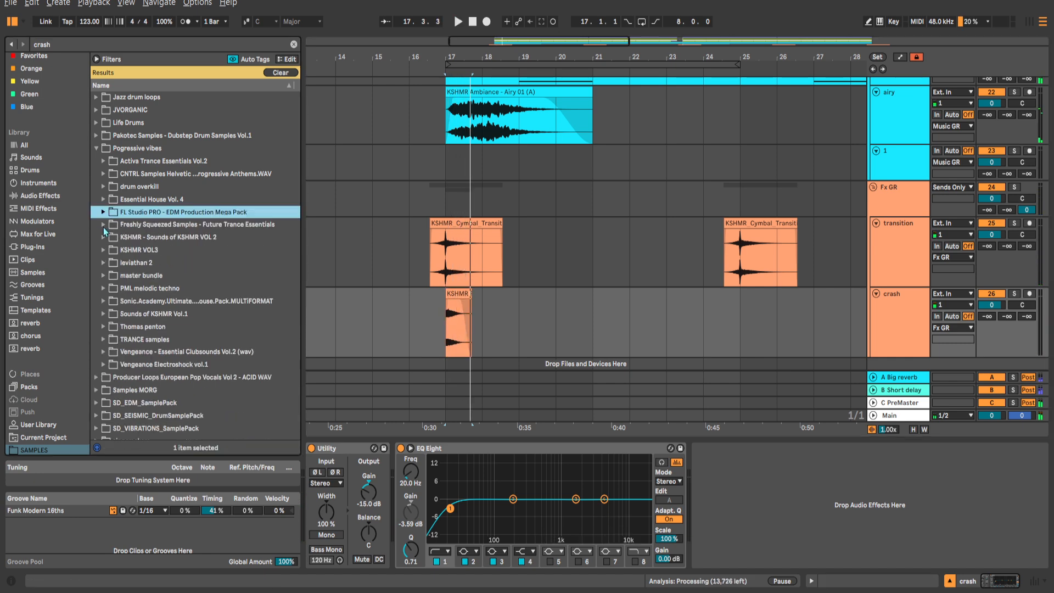
left_click(103, 224)
left_click(111, 236)
left_click(118, 250)
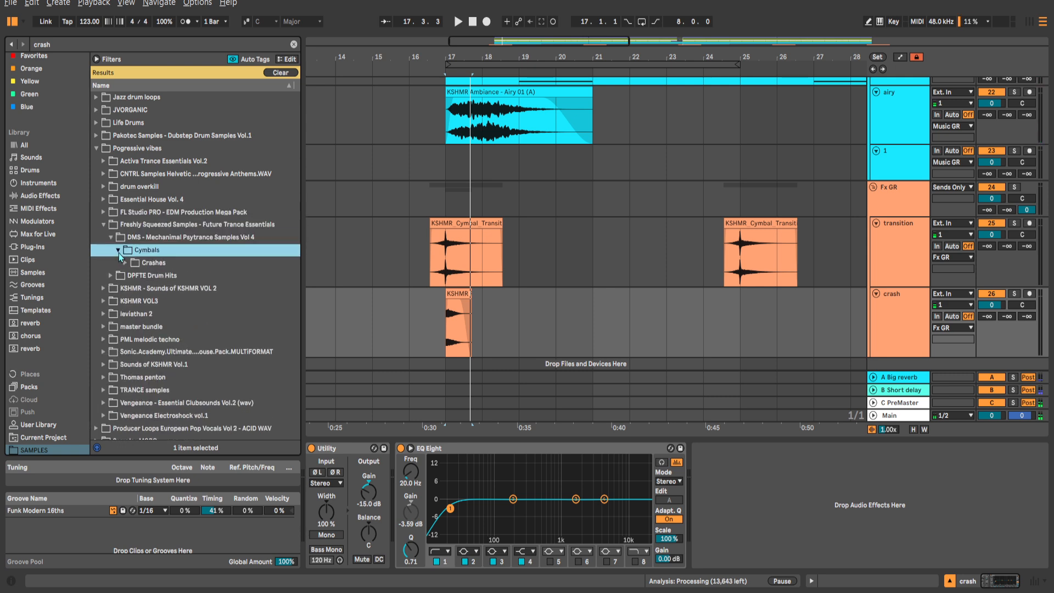
left_click(126, 262)
left_click(136, 277)
left_click(111, 338)
left_click(122, 273)
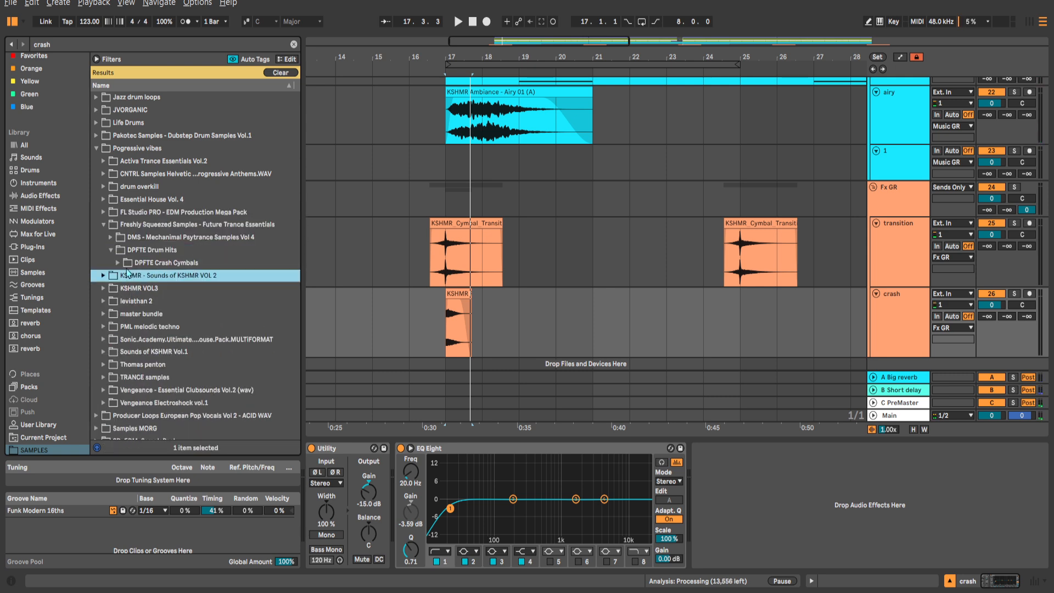
Place DPFTE Crash Cymbal - 001 at bar 17 on the crash track, remove the previous crash's remainder and play it.
left_click(195, 278)
left_click_drag(456, 322, 456, 321)
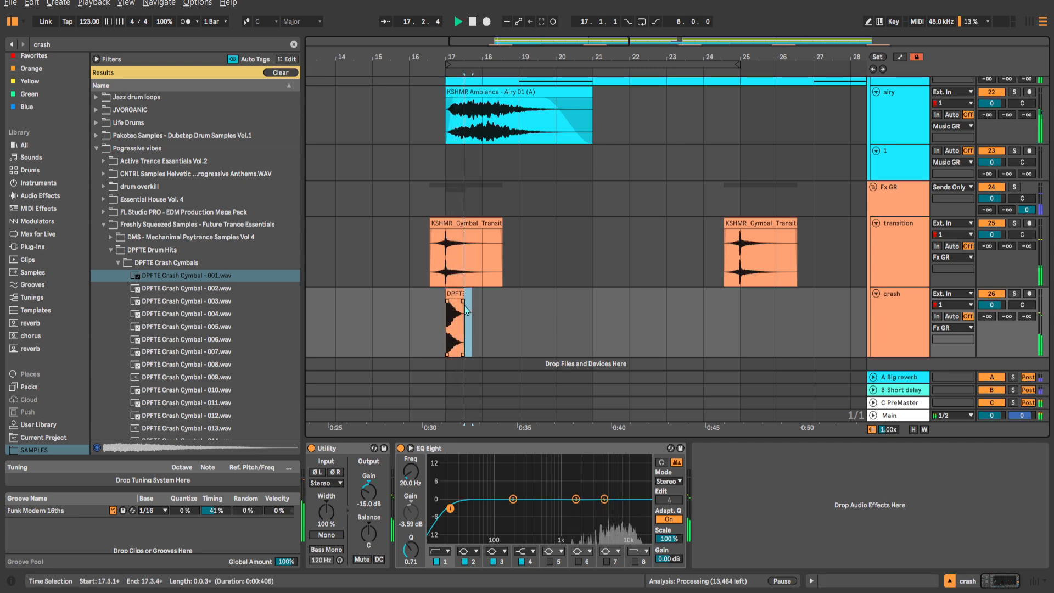
key("space")
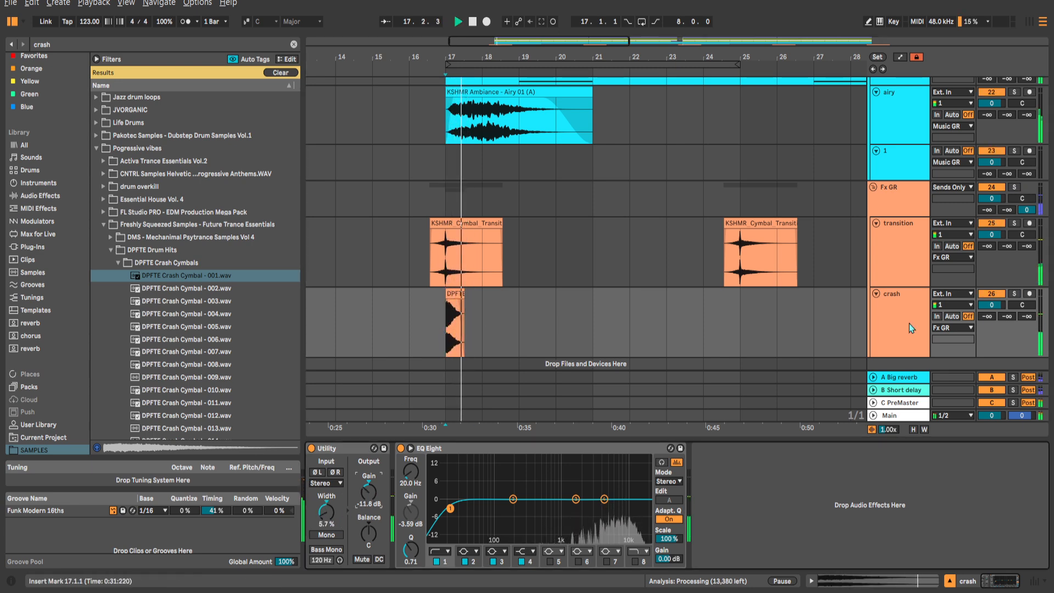
Send the crash to Big reverb at -6.0, set Utility to 5.7% width and -14.3 dB gain, and cut 6.67 kHz by 6.82 dB.
left_click_drag(979, 317, 976, 322)
left_click_drag(370, 493, 371, 501)
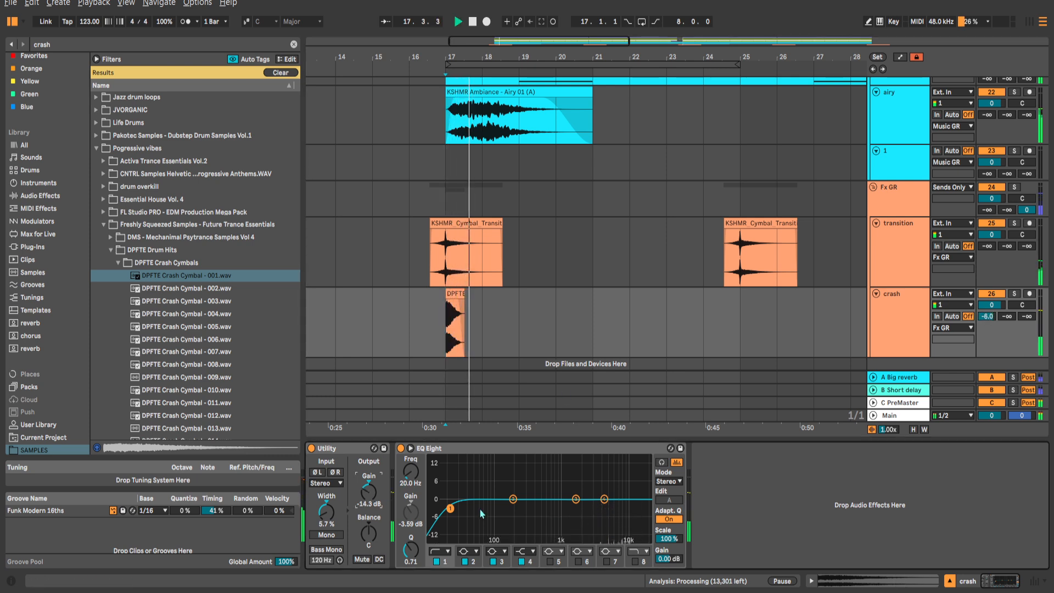
left_click_drag(575, 498, 614, 517)
key("space")
Duplicate the crash every 8 bars from bar 17 through bar 49.
left_click_drag(459, 336, 732, 328)
key("ctrl+d")
scroll(713, 324, "down", 5)
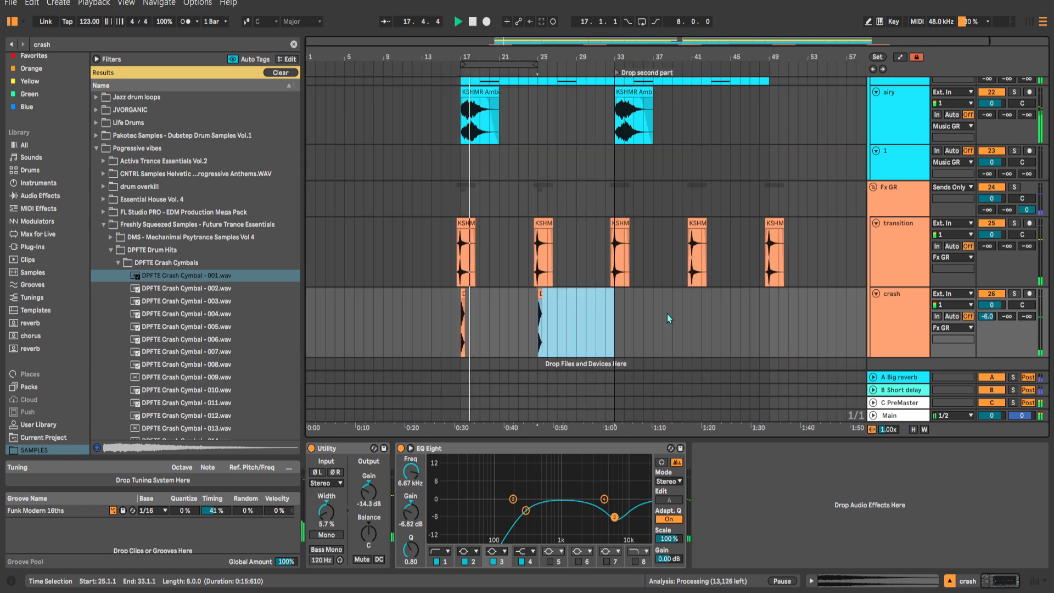
key("ctrl+d")
key("ctrl+d")
key("ctrl+d")
Delete the Lead 2 part from the first half of the drop, bars 17 to 33.
scroll(515, 267, "up", 10)
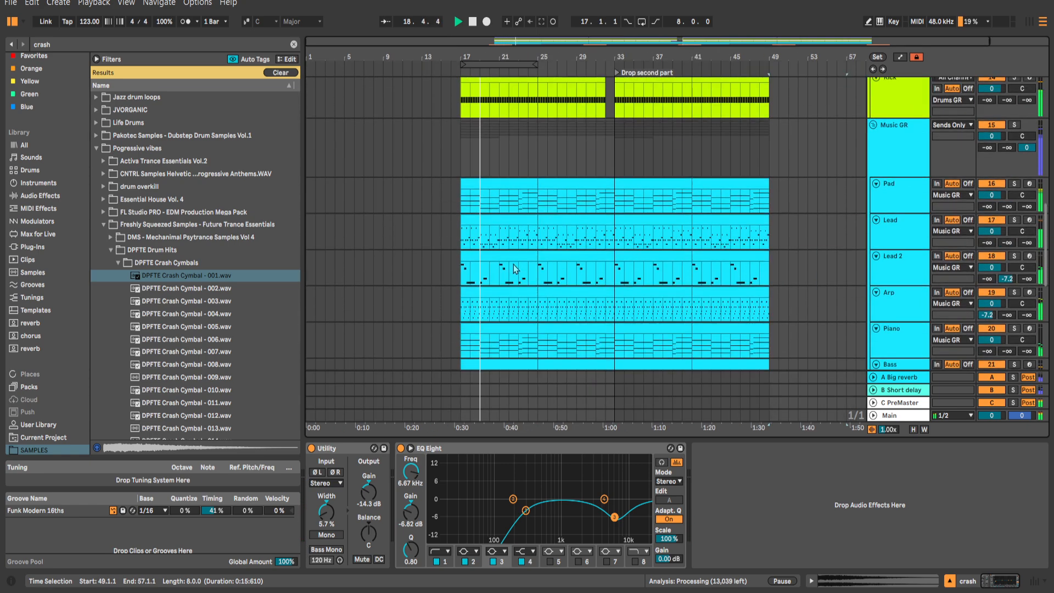
left_click_drag(462, 266, 610, 258)
key("Delete")
Copy the Lead clip's first 8 bars from bar 17 and paste them at bar 9, ahead of the drop.
left_click_drag(462, 235, 539, 233)
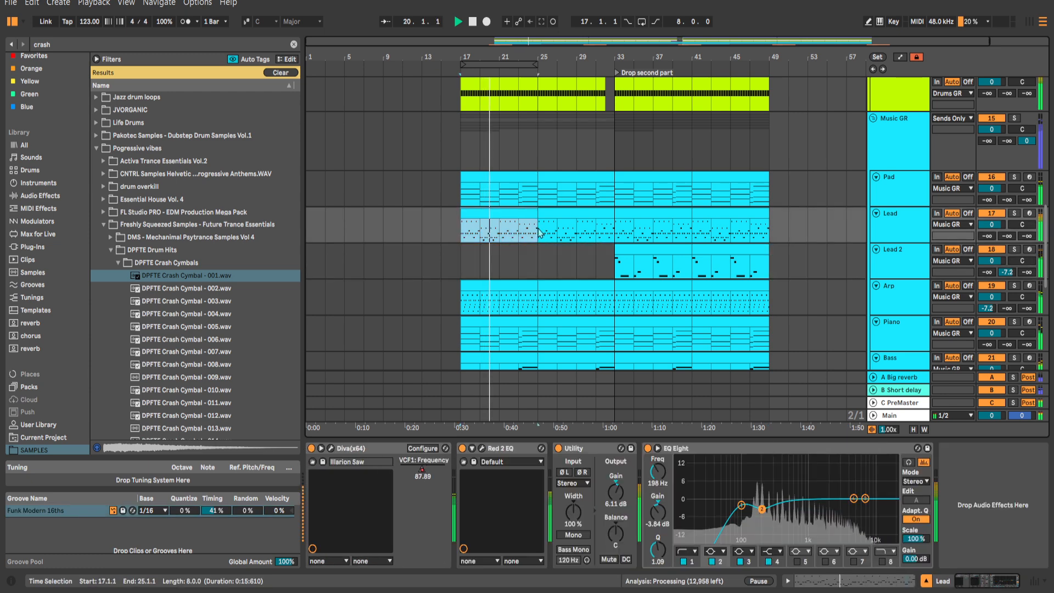
key("ctrl+c")
left_click(383, 232)
key("ctrl+v")
key("space")
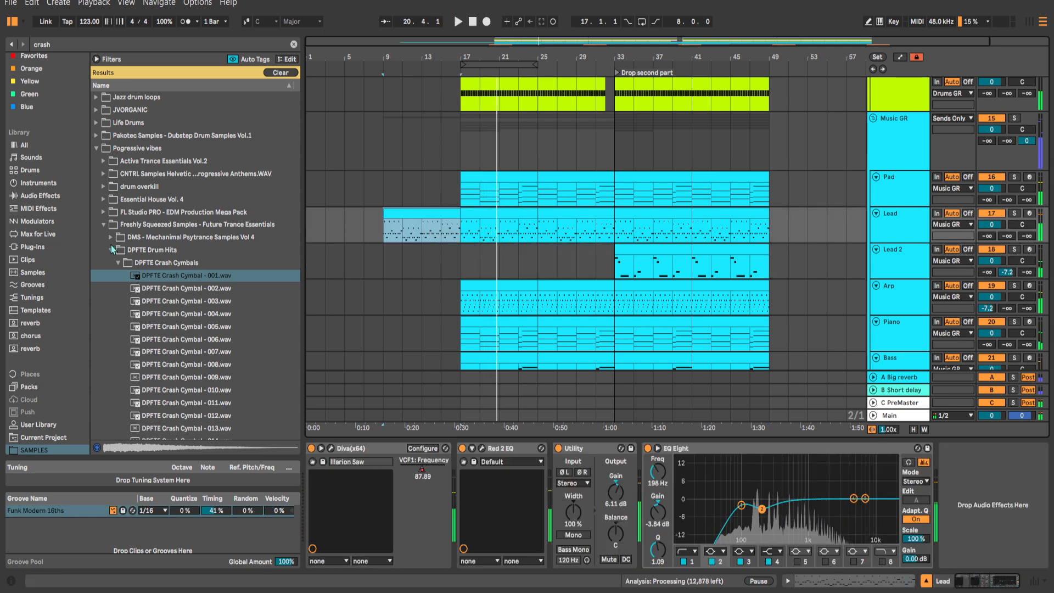
Collapse the Progressive vibes folder, clear the sample search and narrow the browser to widen the arrangement.
left_click(97, 148)
left_click(294, 43)
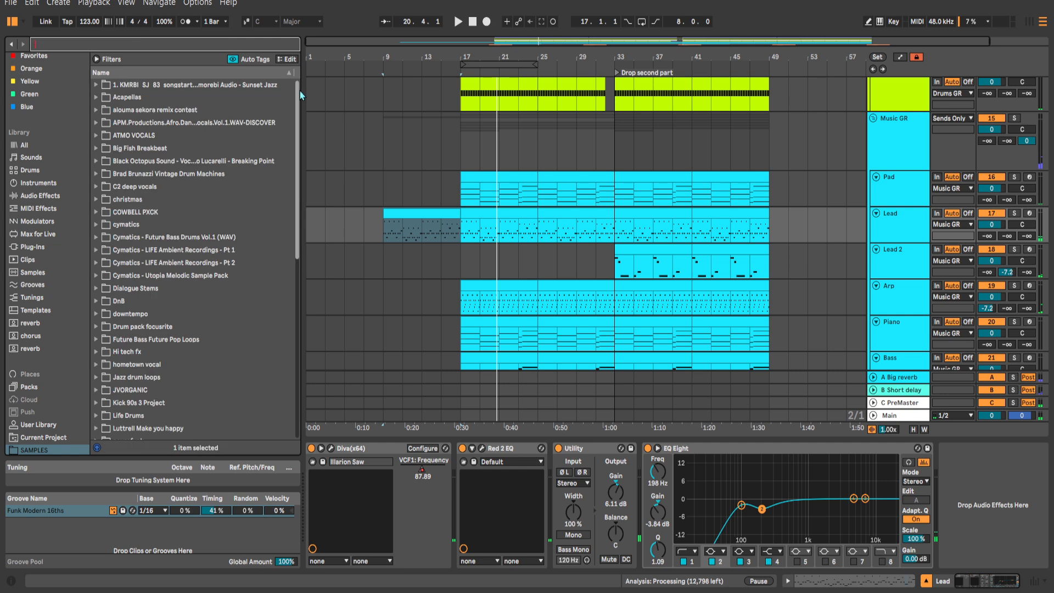
left_click_drag(302, 66, 256, 65)
left_click(498, 255)
key("Caps_Lock")
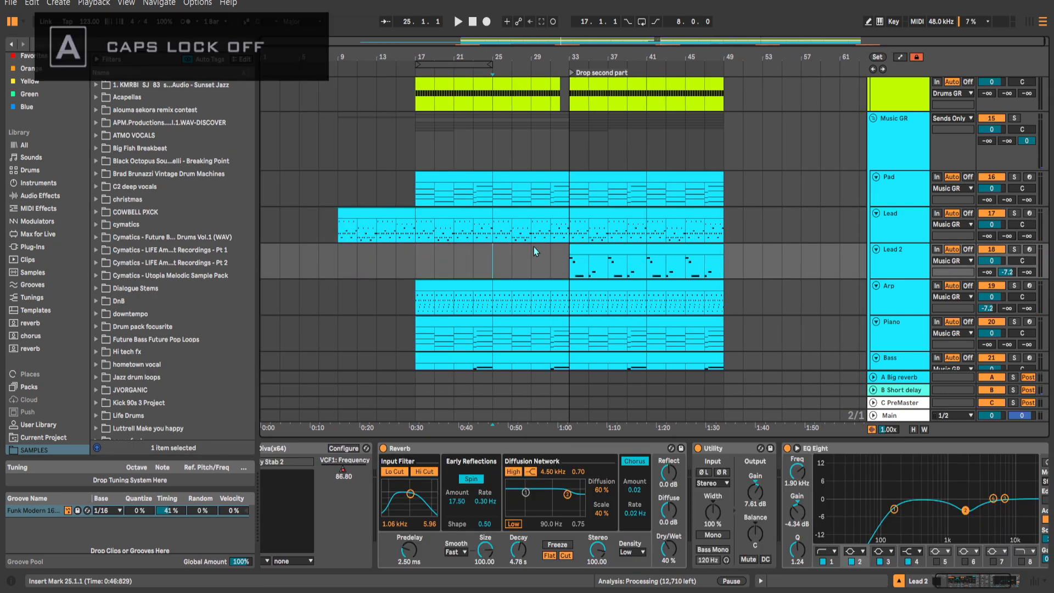
Automate the Lead's VCF1 Frequency to rise from bar 31 to a higher level at bar 33.
left_click(563, 240)
key("space")
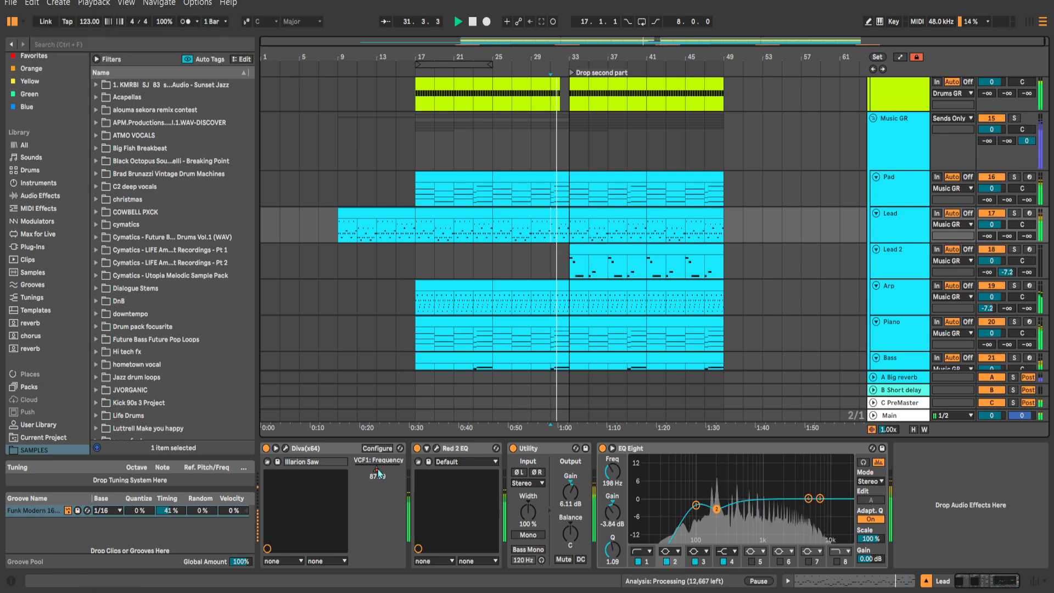
key("a")
left_click(550, 243)
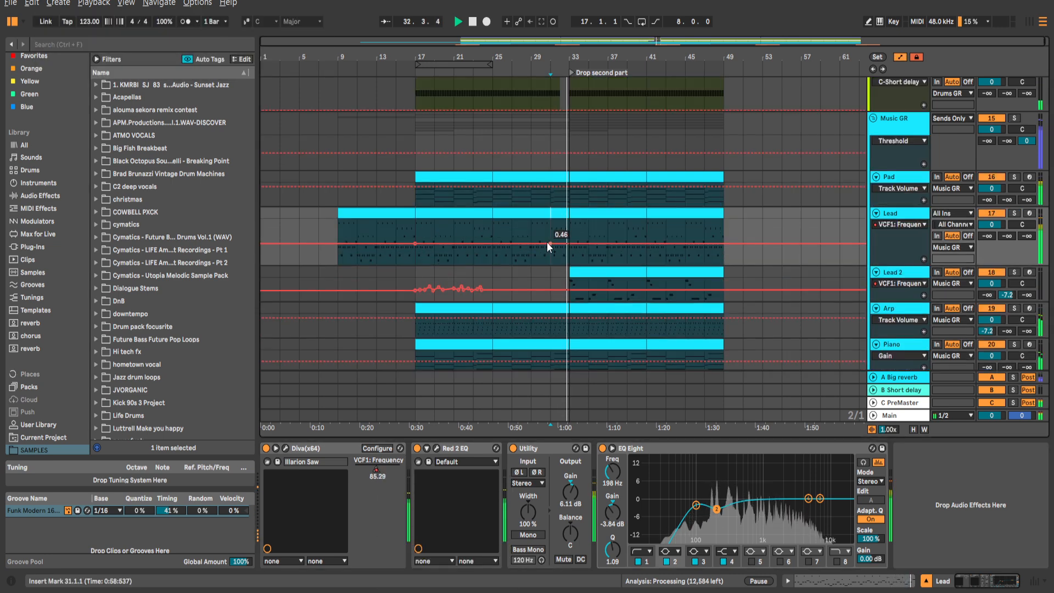
left_click_drag(574, 243, 569, 237)
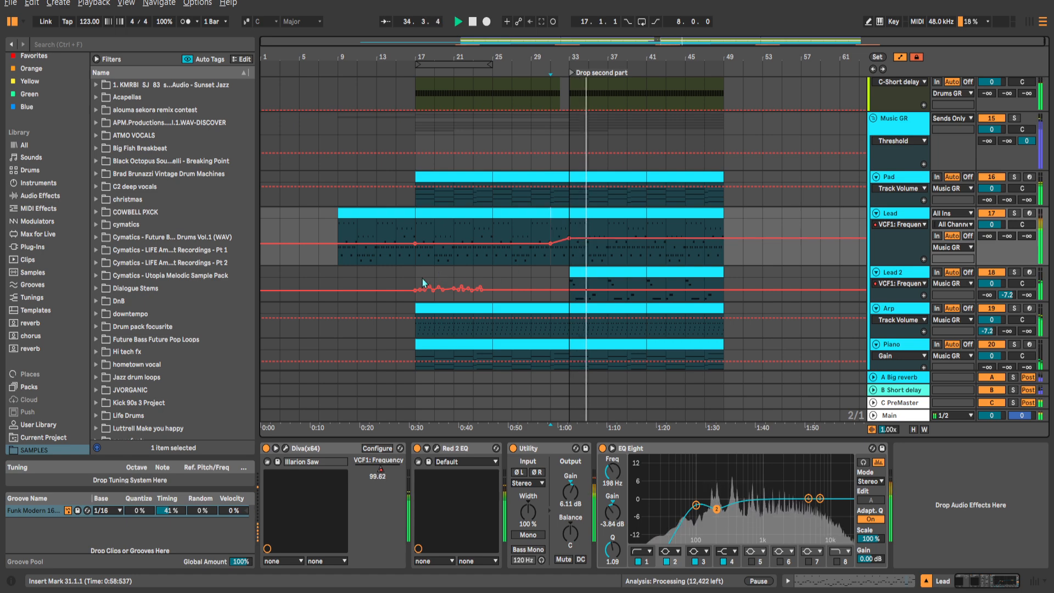
Copy Lead 2's VCF1 Frequency automation from bars 17 to 25 and repeat it across bars 33 to 49.
left_click_drag(417, 280, 495, 282)
key("ctrl+c")
left_click(570, 286)
key("ctrl+v")
key("ctrl+d")
key("a")
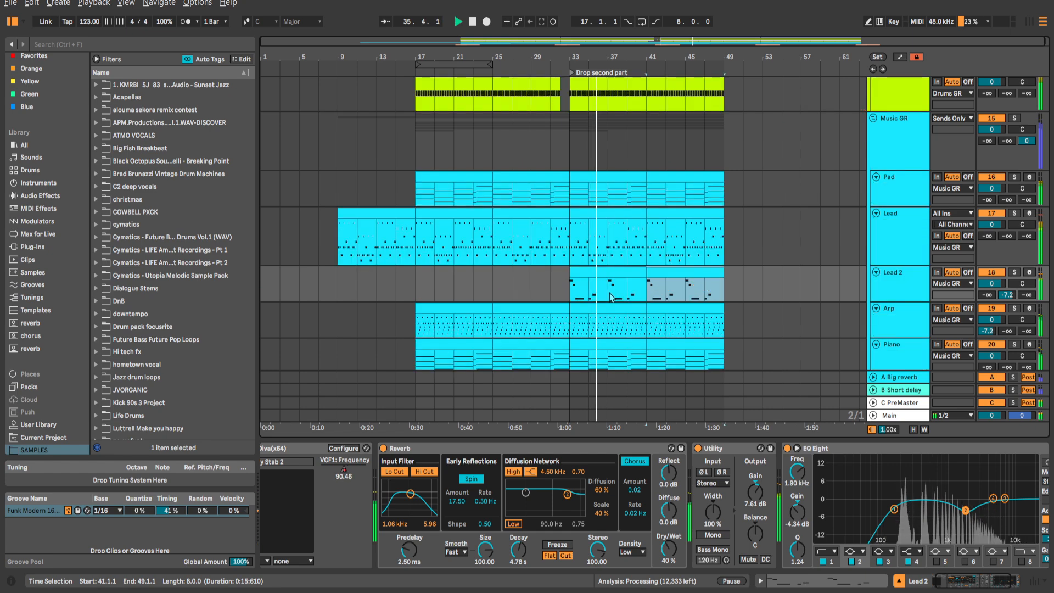
Solo the Arp track and set its Utility gain to 1.06 dB.
scroll(615, 295, "down", 2)
left_click(614, 282)
key("s")
left_click_drag(863, 490, 863, 481)
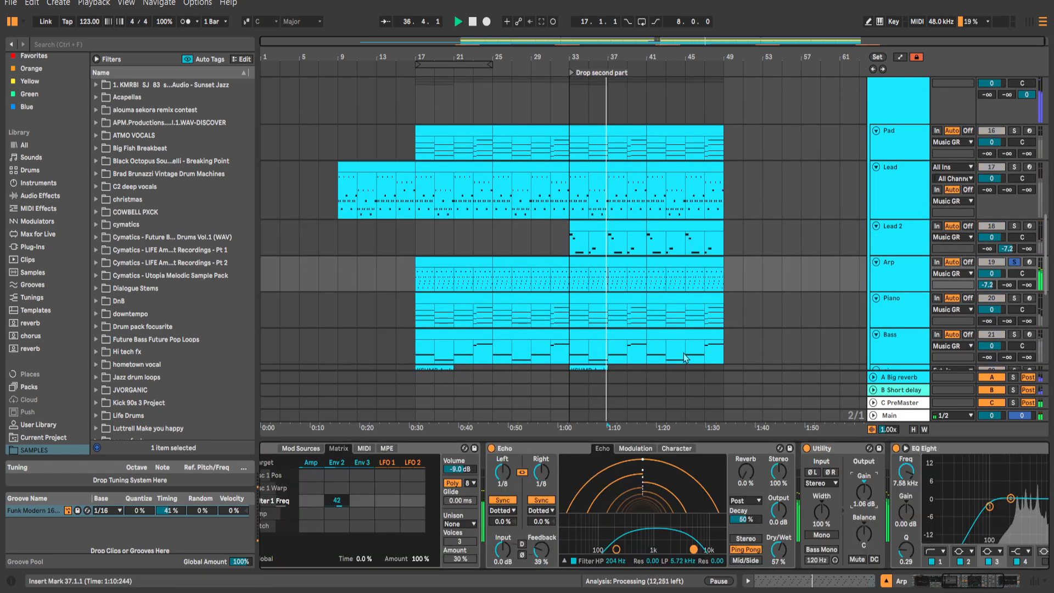
Delete the Arp part from bars 17 to 25, play from its new entry at bar 25, and unsolo the track.
left_click_drag(416, 281, 492, 282)
key("Delete")
left_click(492, 282)
key("space")
key("space")
key("s")
key("a")
key("a")
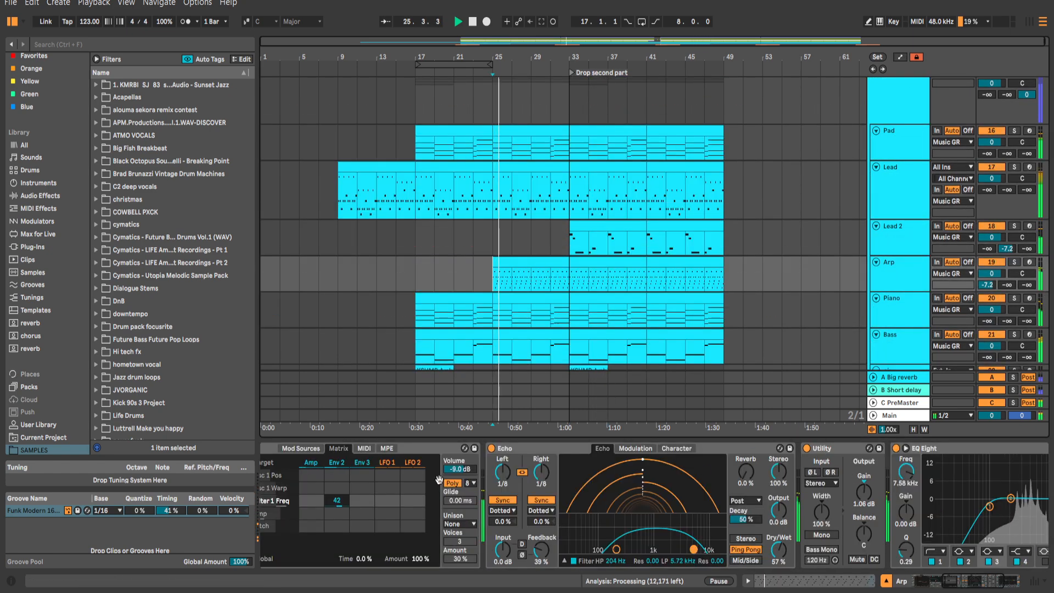
Automate the Arp's Filter 1 Frequency to rise gradually from bar 25 through bar 33 to bar 41.
scroll(642, 489, "up", 5)
right_click(513, 532)
left_click(531, 427)
scroll(526, 274, "up", 2)
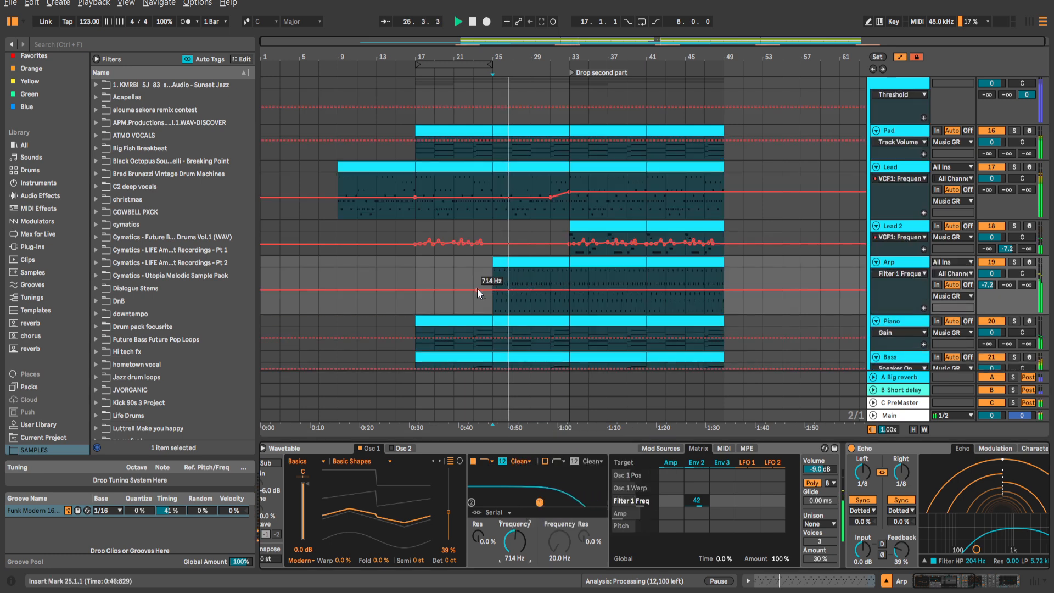
left_click(476, 289)
left_click_drag(493, 290, 494, 292)
left_click_drag(569, 290, 569, 288)
left_click_drag(646, 289, 646, 285)
Add a slight rise to the Lead's VCF1 Frequency automation between bars 39 and 41, and hide the automation.
left_click(627, 192)
left_click(646, 191)
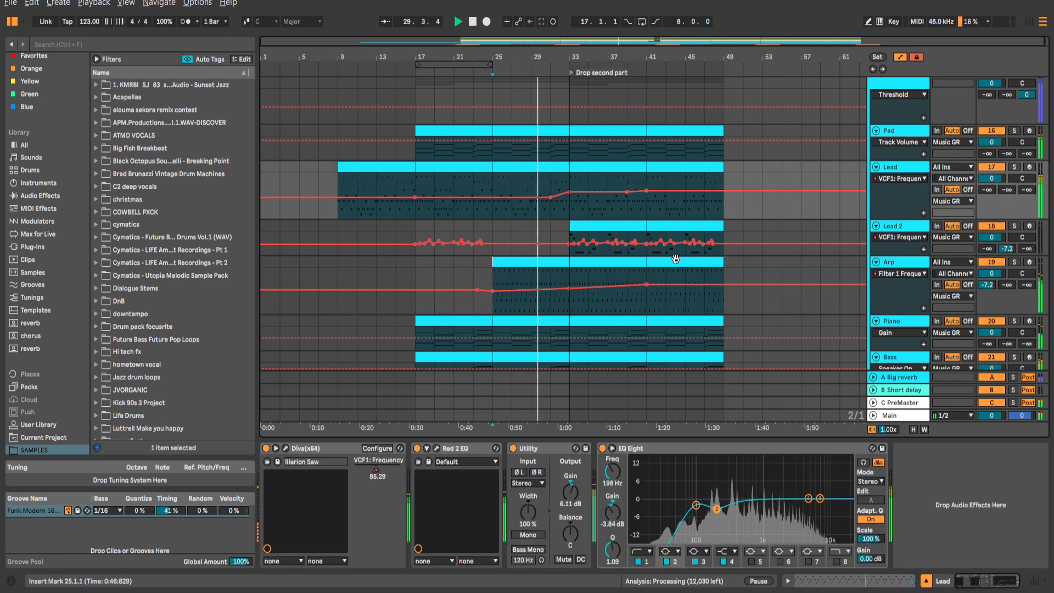
key("a")
scroll(678, 242, "down", 2)
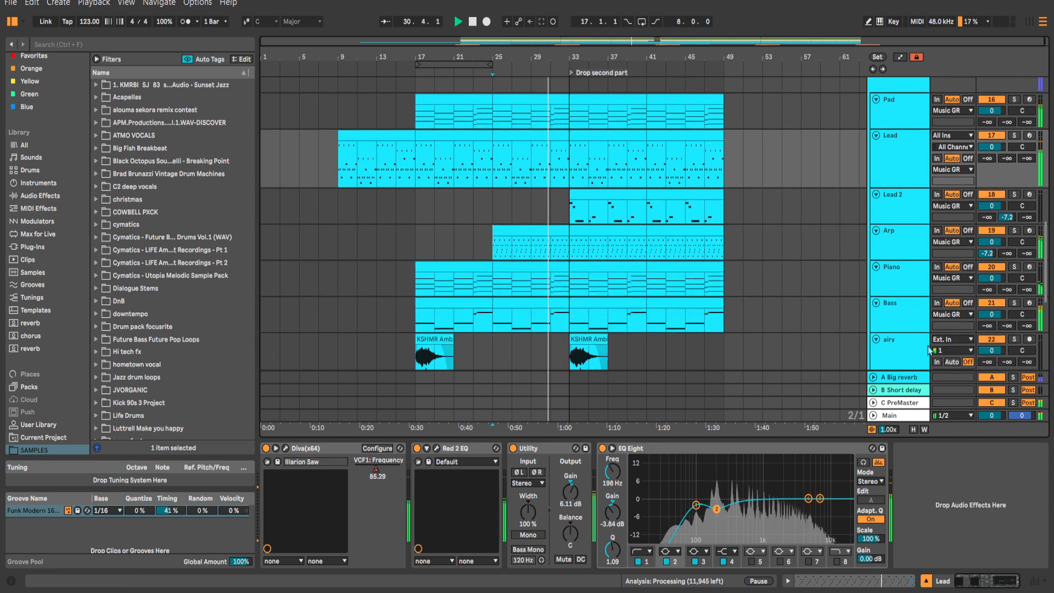
Inspect the PreMaster's Utility and Limiter, and switch the arrangement grid to one bar.
left_click(902, 402)
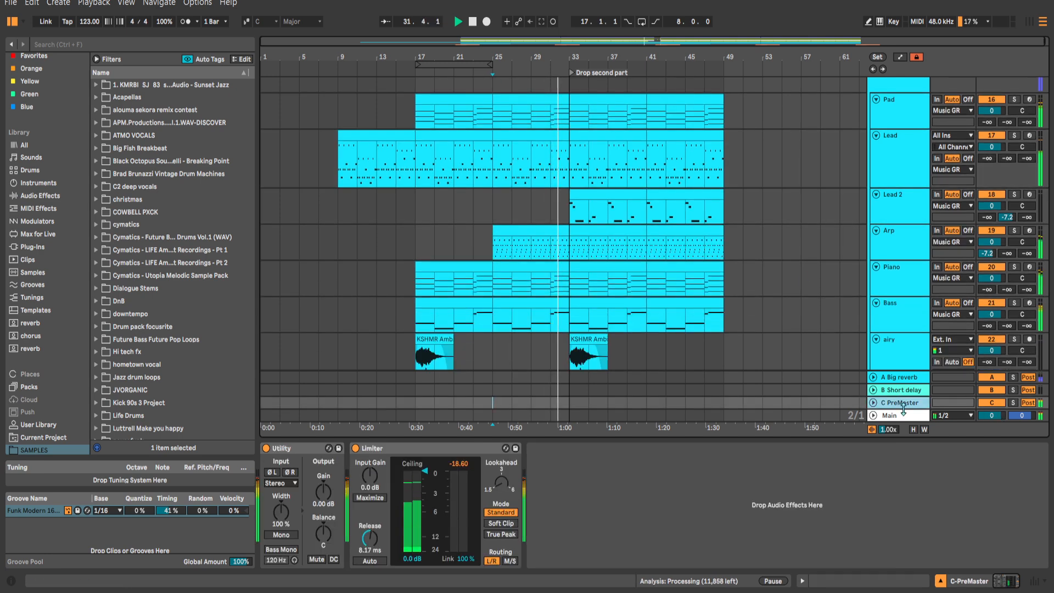
scroll(795, 264, "up", 1)
right_click(738, 248)
left_click(859, 387)
key("space")
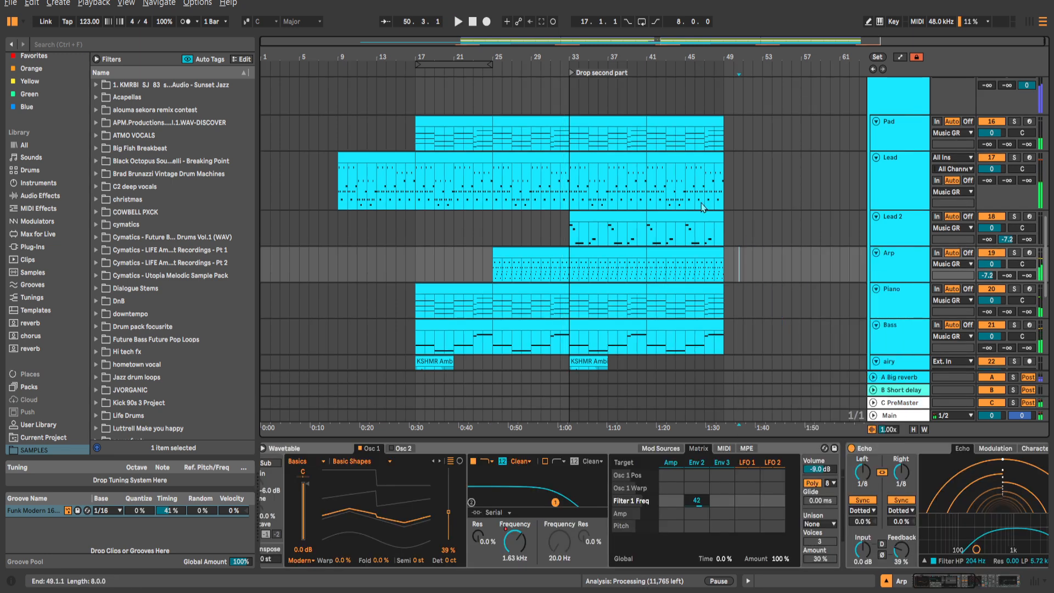
Widen the grid to two bars and copy the Pad part from bars 17 to 25 onto bars 9 to 17.
scroll(665, 186, "down", 1)
left_click(665, 194)
key("ctrl+2")
scroll(539, 212, "up", 3)
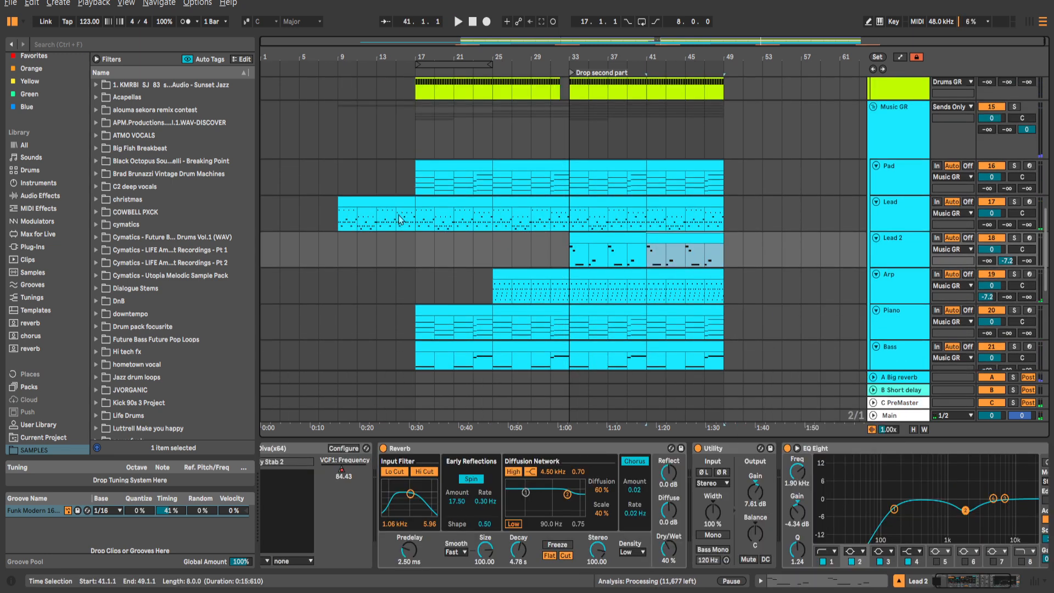
left_click(336, 207)
left_click(413, 214, "shift")
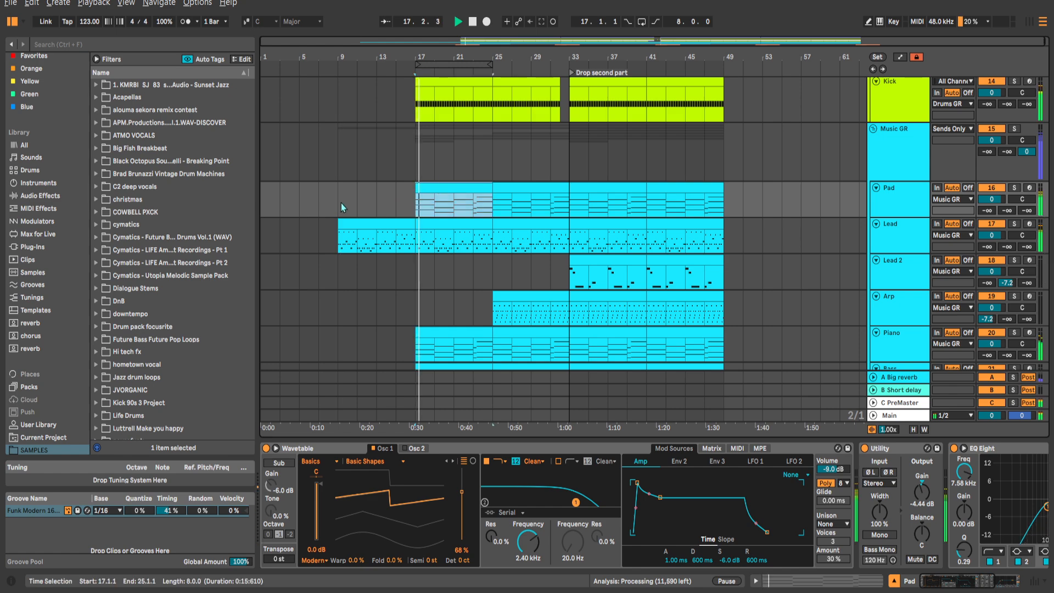
Copy the Reverb clap section from bars 31 to 33 onto the two bars leading into bar 17.
scroll(507, 254, "up", 4)
scroll(508, 254, "up", 3)
left_click_drag(568, 144, 554, 139)
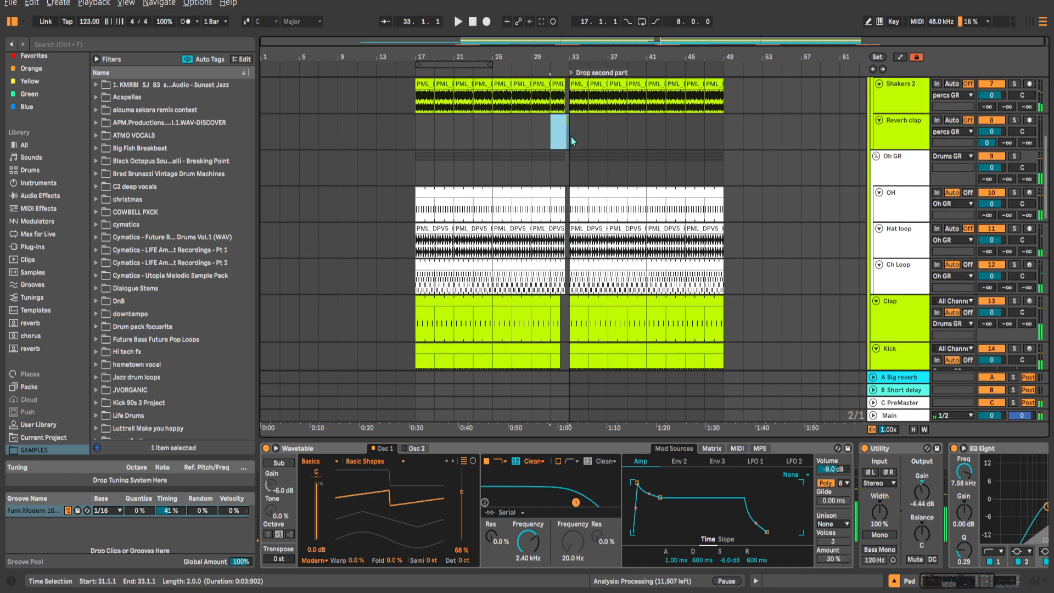
scroll(533, 168, "up", 2)
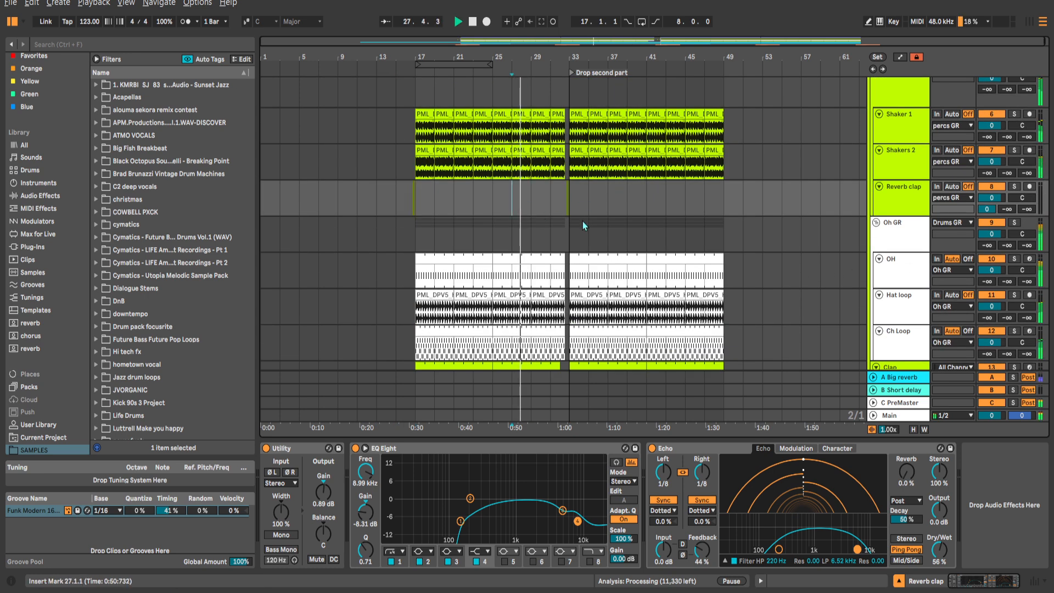
Try different Main track volumes while playing from bar 33, and reset the volume to 0 dB.
left_click(915, 412)
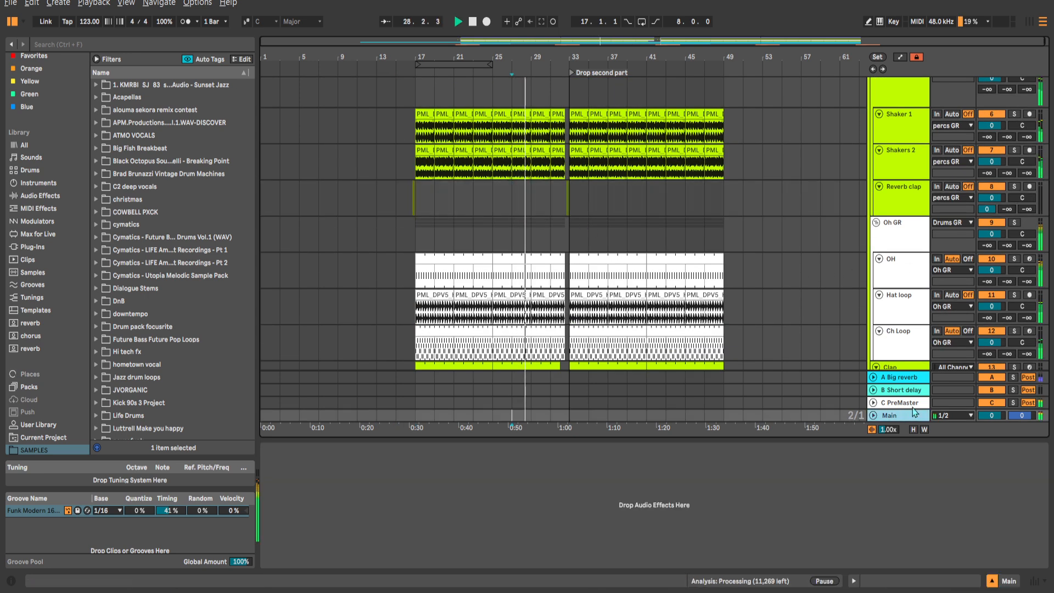
left_click(513, 233)
left_click(573, 244)
scroll(654, 247, "up", 1)
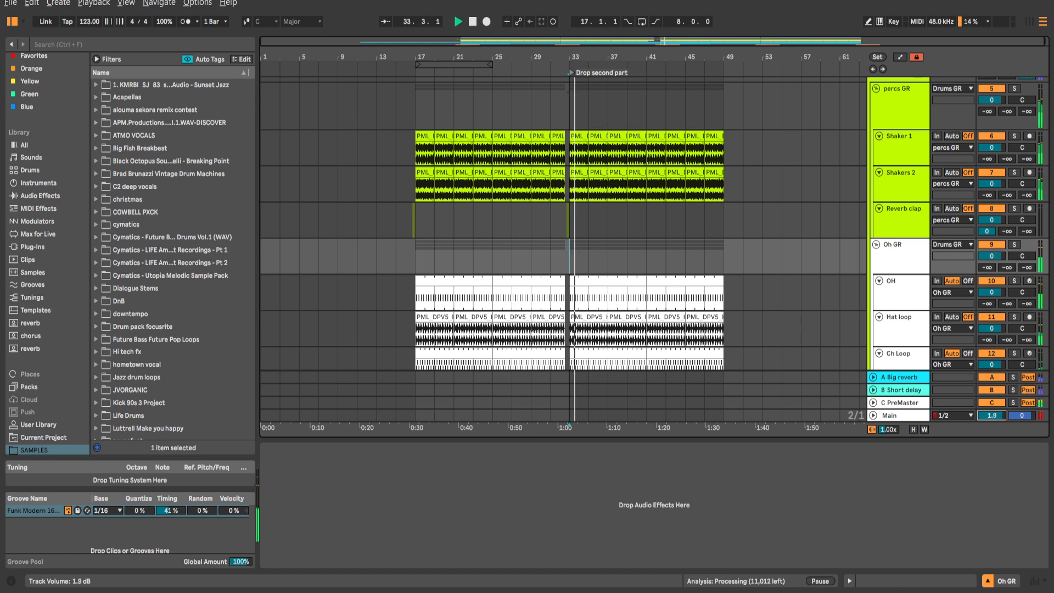
left_click_drag(993, 416, 993, 400)
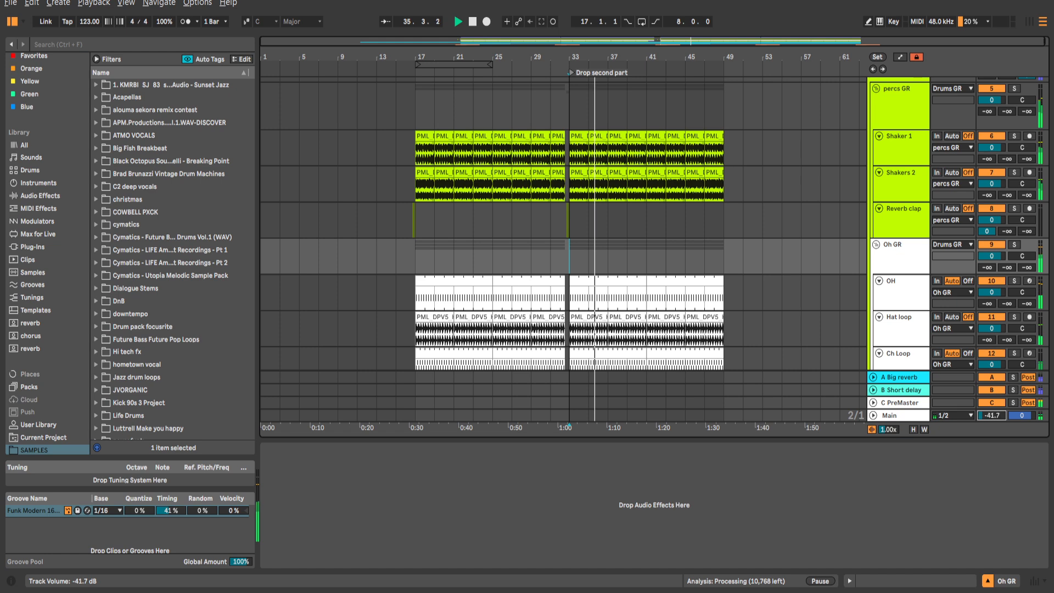
double_click(988, 417)
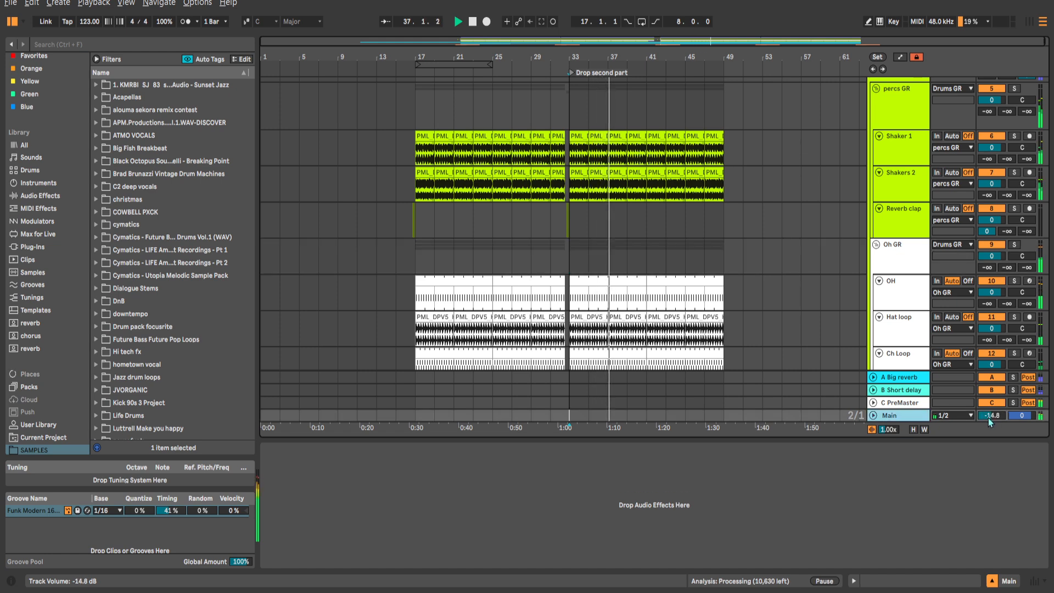
Check the PreMaster's Utility and Limiter, and listen to the drop from bar 35.
left_click(893, 403)
scroll(667, 296, "down", 5)
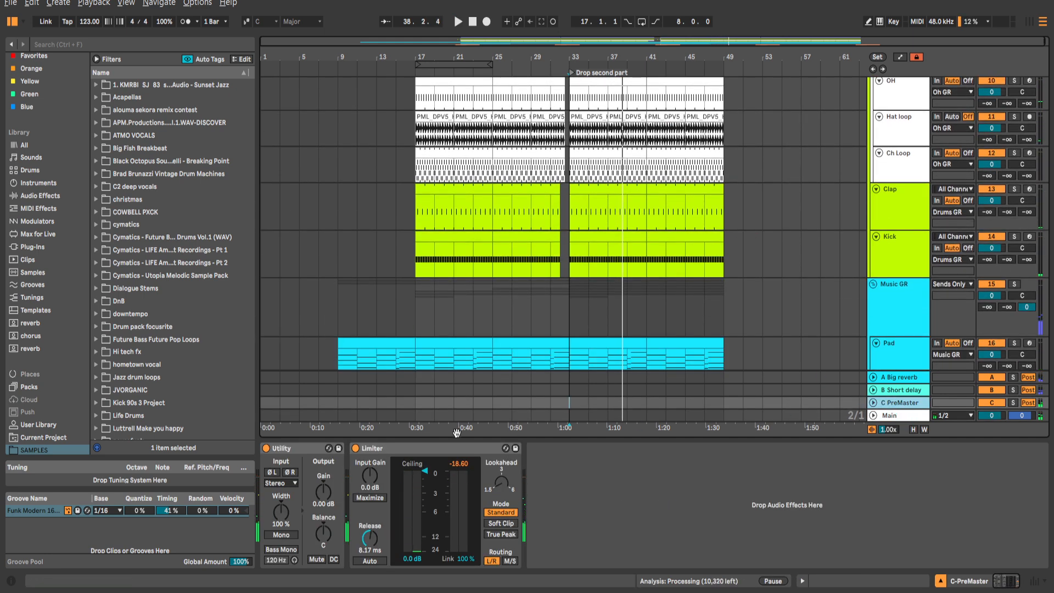
left_click(592, 291)
key("space")
scroll(682, 280, "down", 2)
key("space")
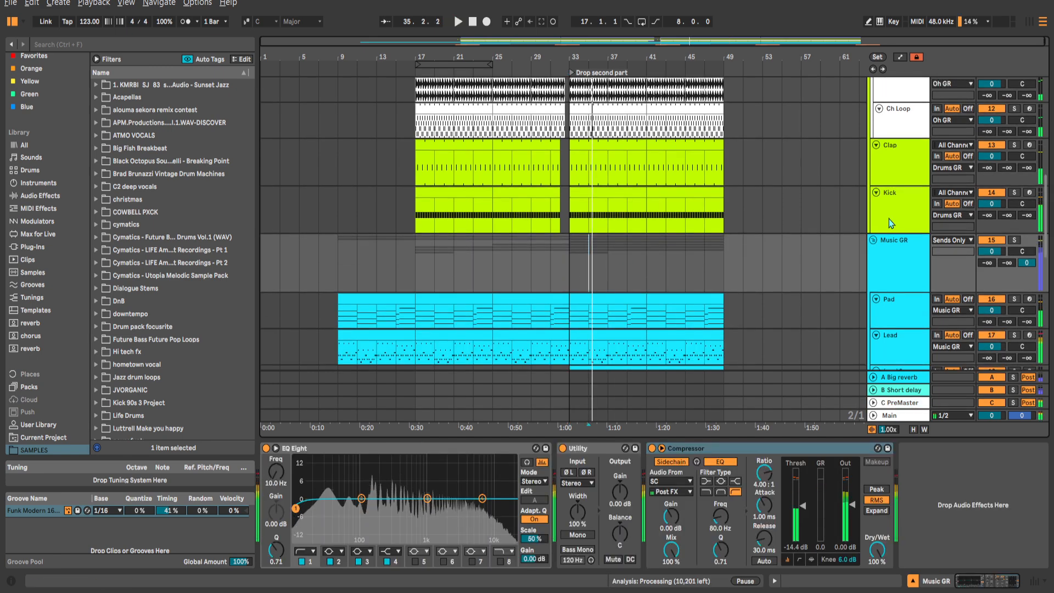
Boost the Kick's EQ Eight band 4 by 6.07 dB at 1.82 kHz with Q 0.34, and set its Utility gain to 7.94 dB.
left_click(889, 222)
scroll(751, 290, "up", 2)
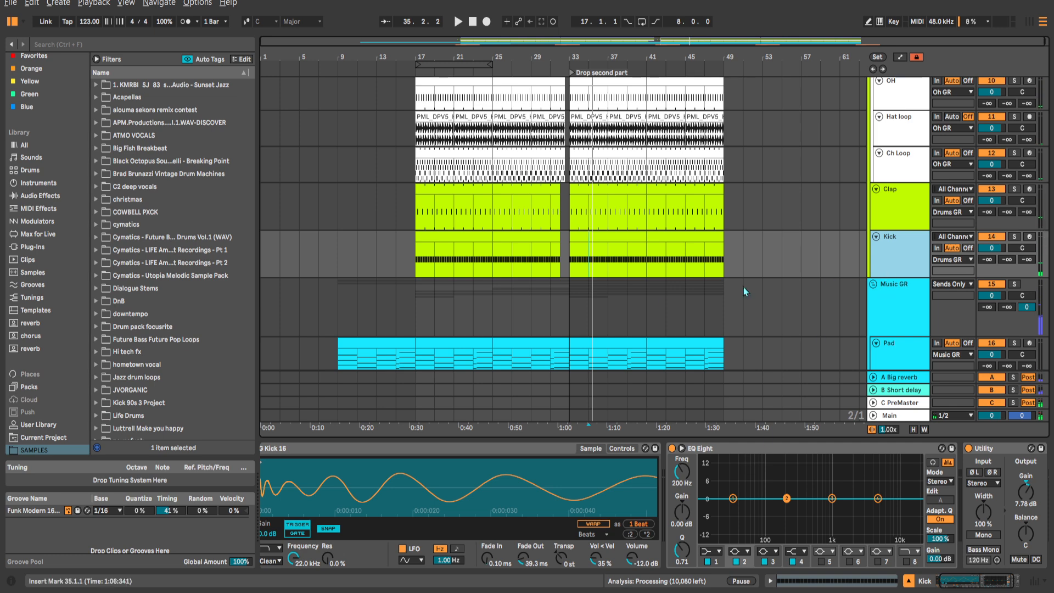
left_click(568, 269)
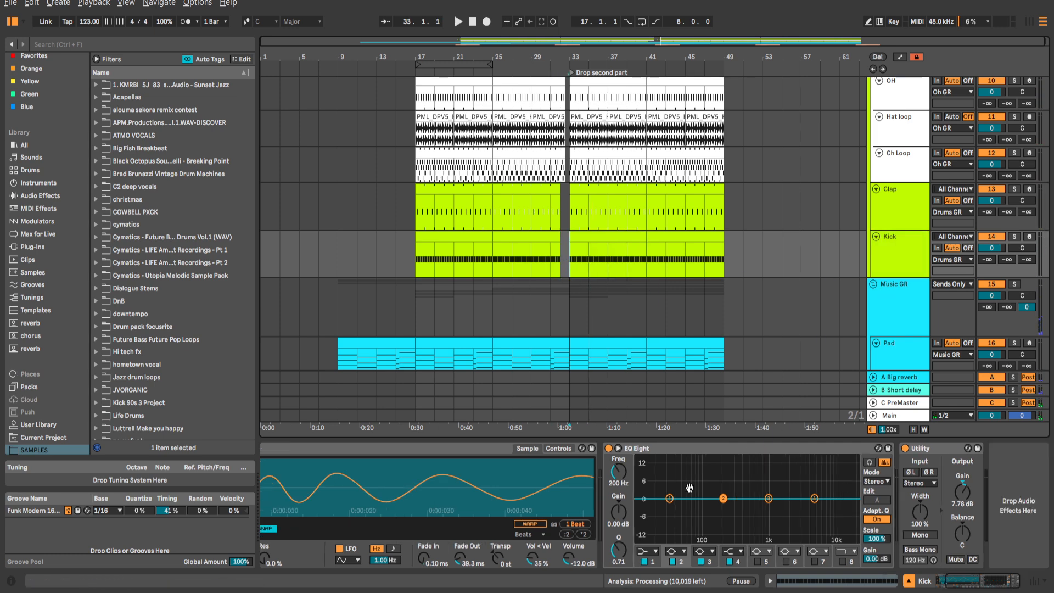
left_click_drag(814, 498, 784, 480)
key("space")
left_click_drag(962, 491, 962, 490)
left_click_drag(784, 481, 785, 481)
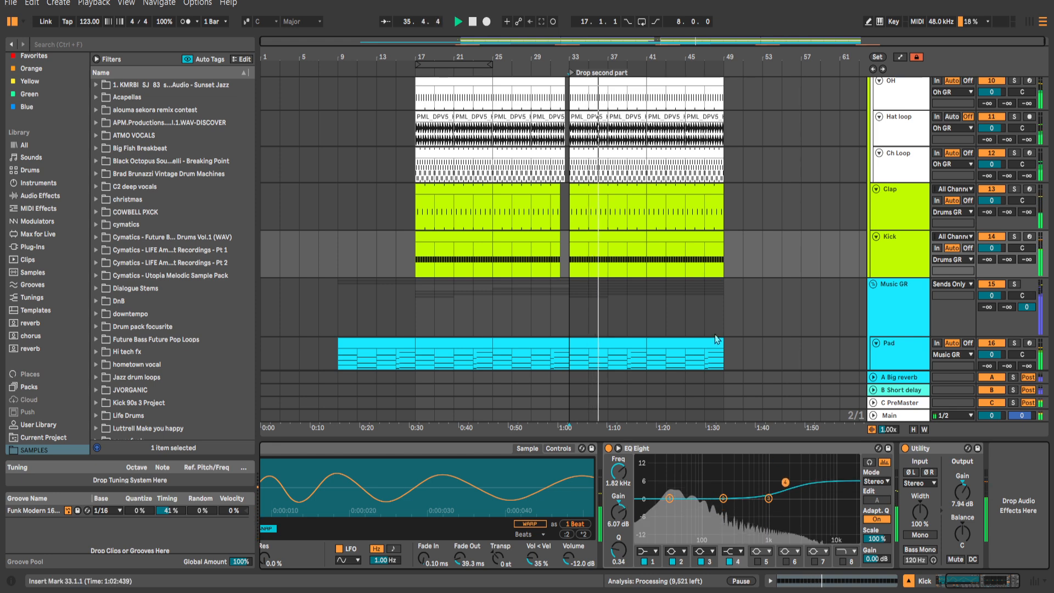
Raise the Arp's Utility gain to 2.94 dB after checking the Lead's devices.
scroll(716, 339, "down", 5)
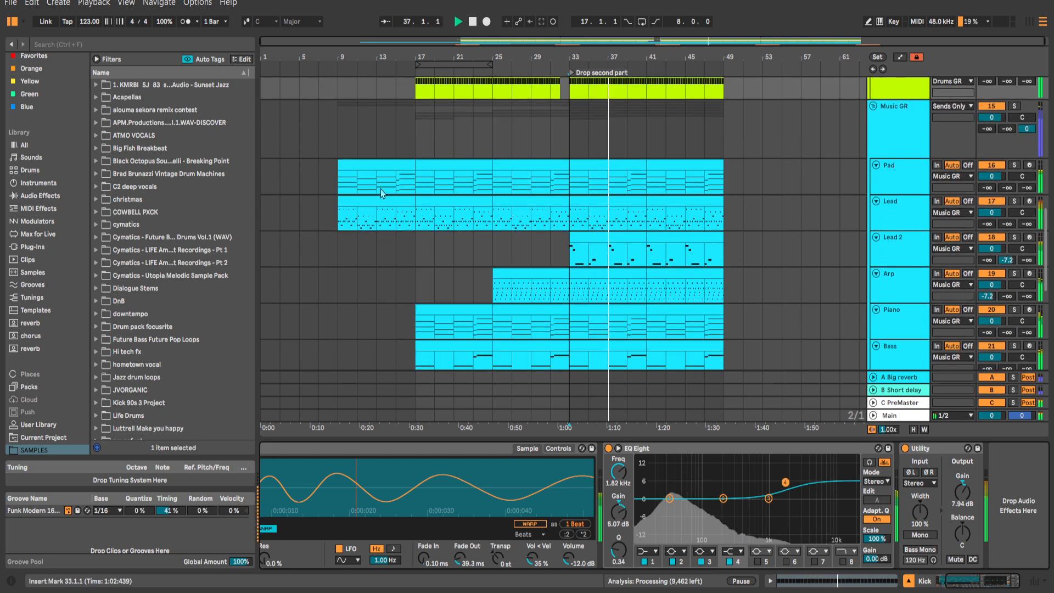
scroll(374, 142, "down", 2)
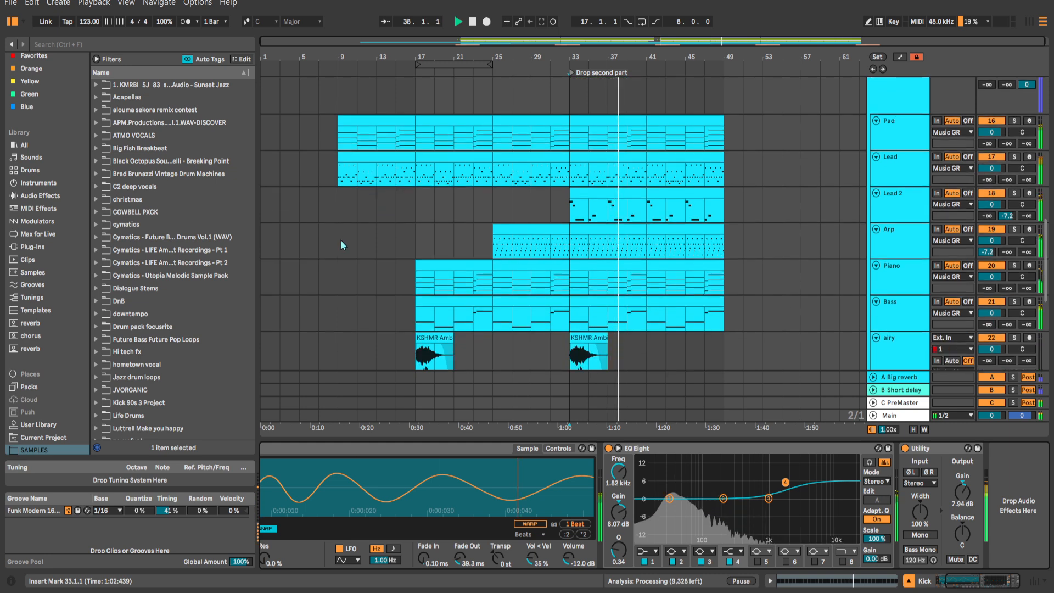
left_click(878, 170)
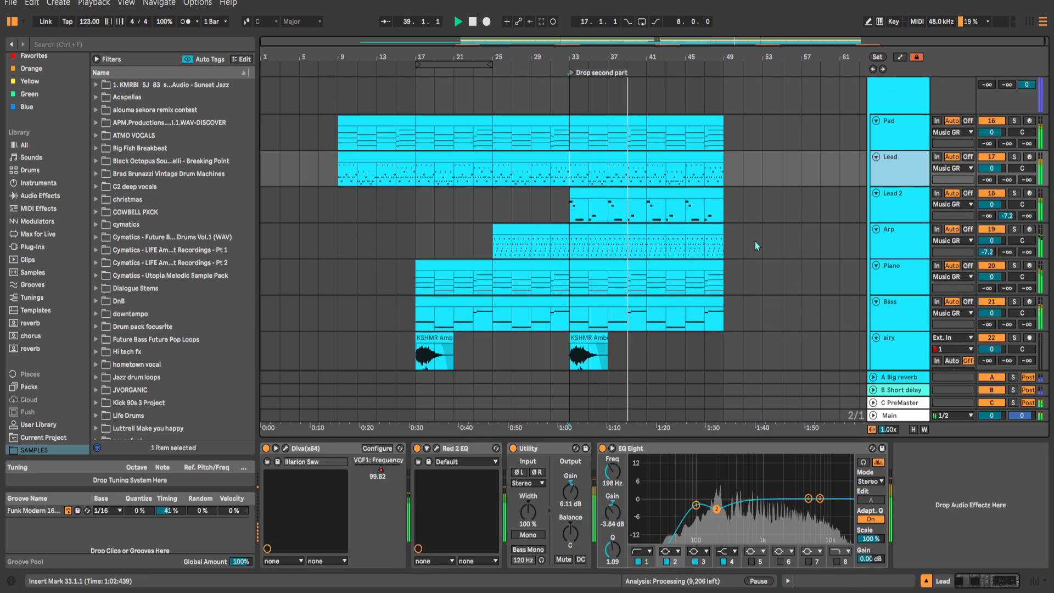
scroll(758, 262, "down", 1)
left_click(913, 241)
left_click(905, 223)
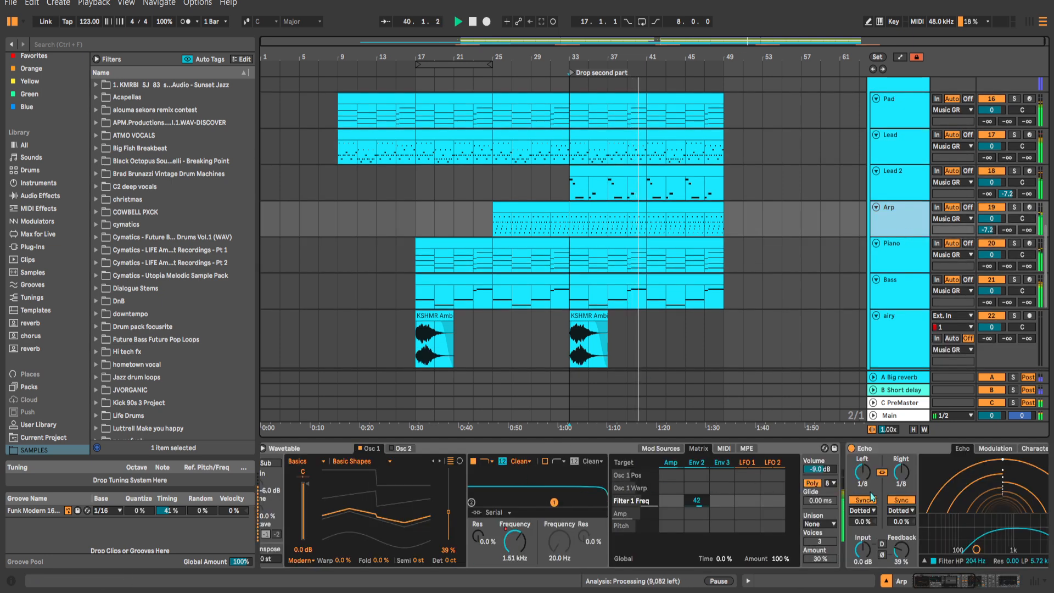
scroll(871, 497, "right", 5)
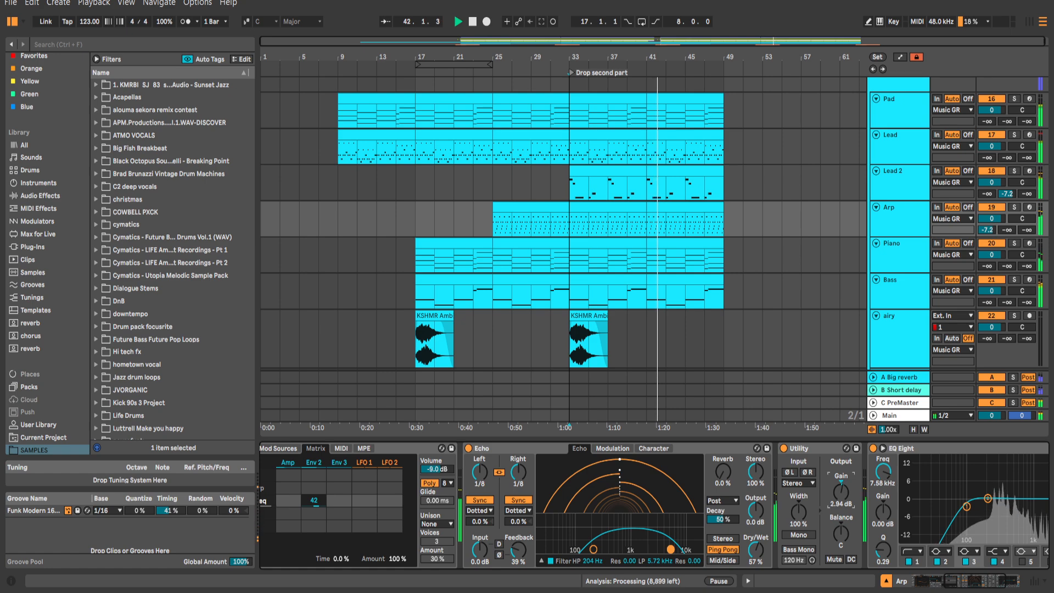
scroll(900, 476, "left", 5)
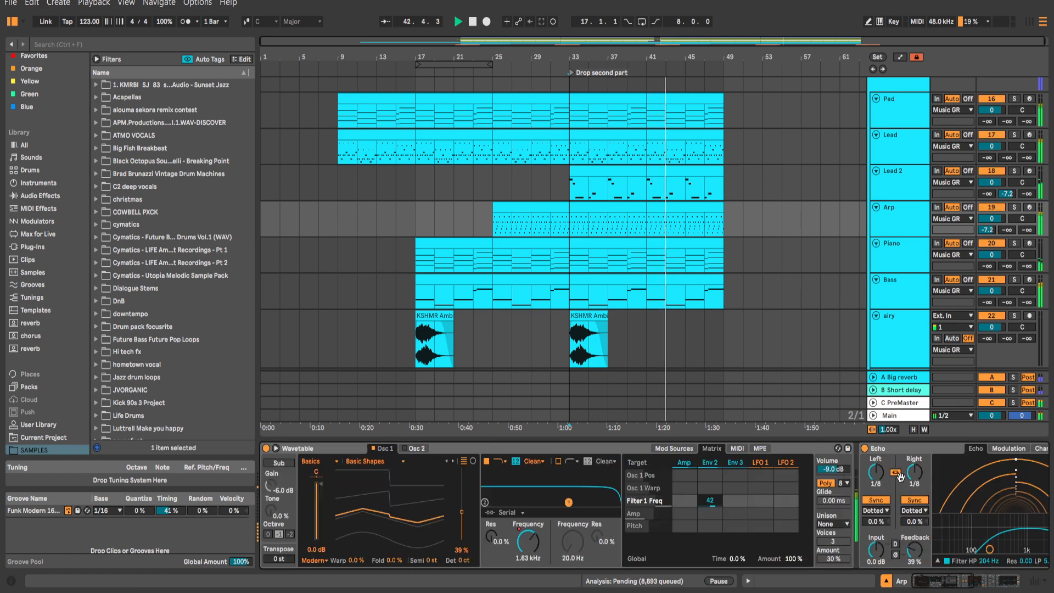
Enable Osc 2 in the Arp's Wavetable at 39% position and 12 semitones up, and lower the Utility gain to 1.78 dB.
left_click(409, 449)
left_click_drag(400, 509, 400, 478)
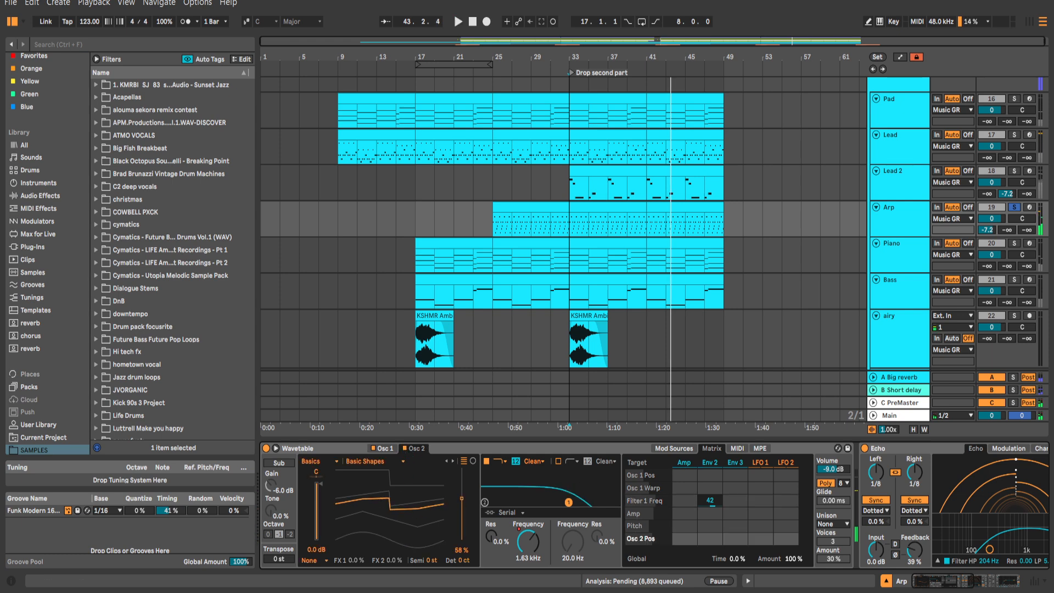
key("Return")
key("space")
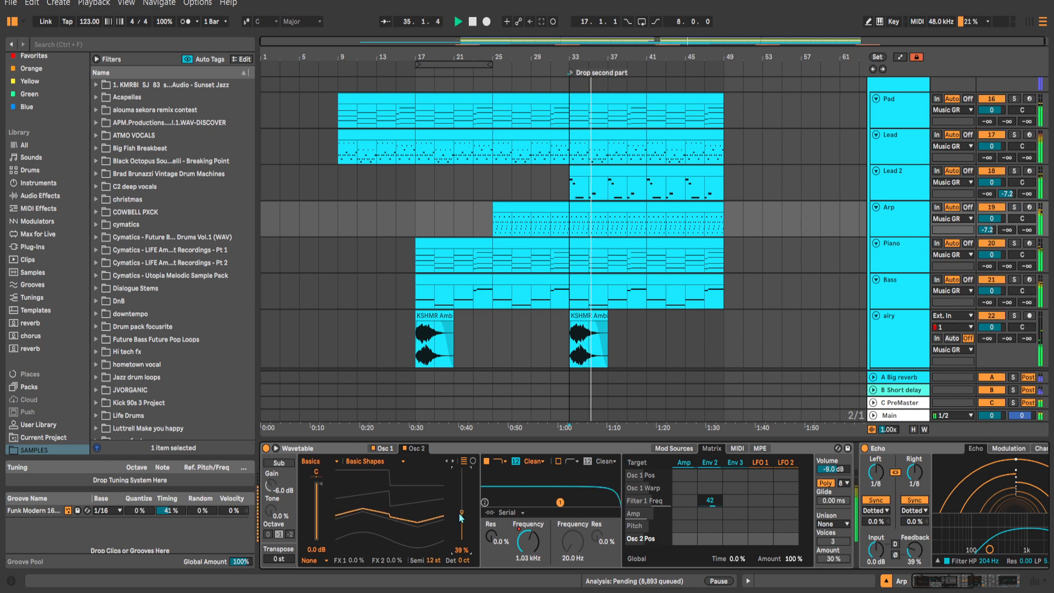
scroll(868, 513, "down", 5)
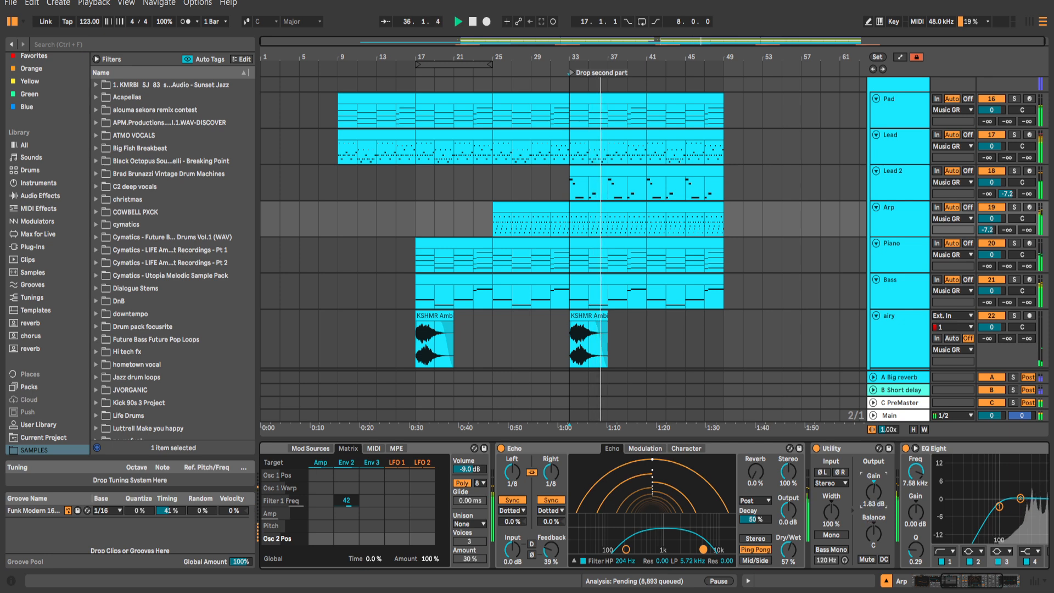
Search the SAMPLES folder for "vocal" and set the insert position at bar 41 on the airy track.
scroll(675, 327, "down", 3)
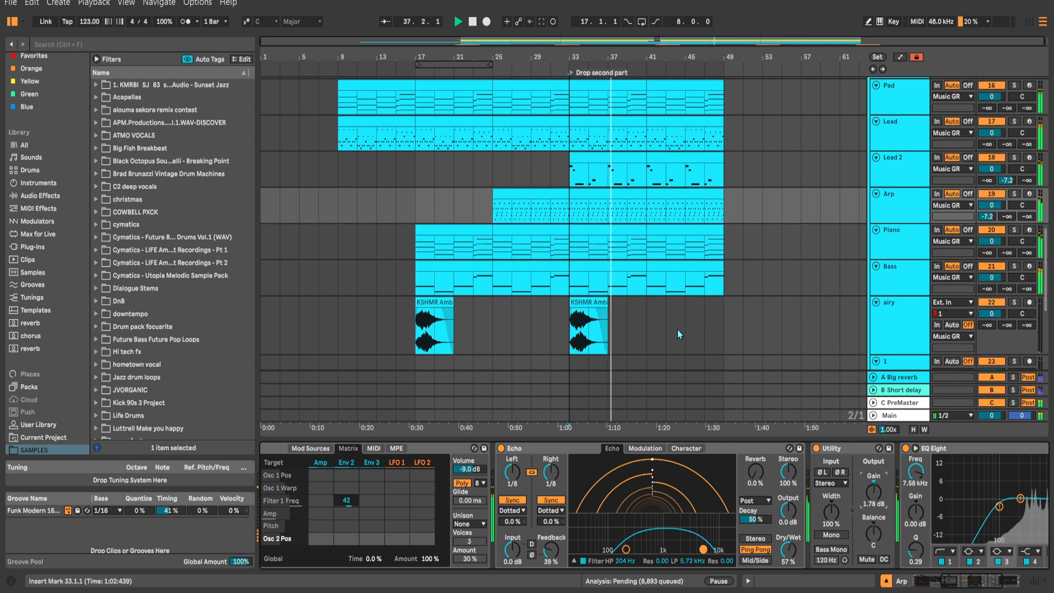
scroll(669, 280, "down", 3)
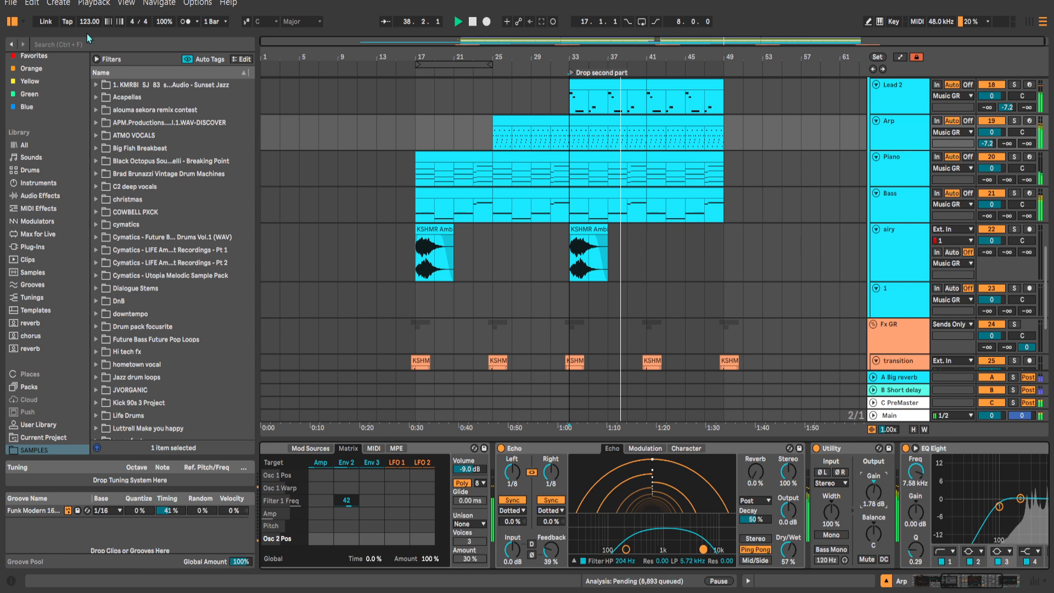
left_click(84, 45)
type("vocal")
left_click(637, 243)
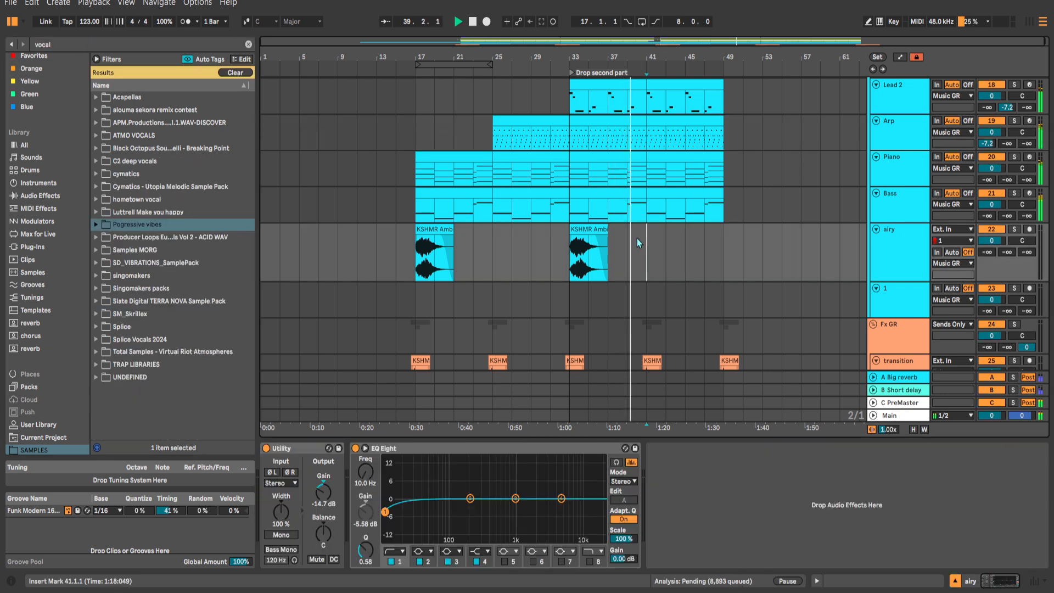
Preview SD_TERRANOVA_Vocal_Chop_03_Am.wav from the Slate Digital TERRA NOVA pack's vocal One Shots, and widen the browser.
left_click(97, 302)
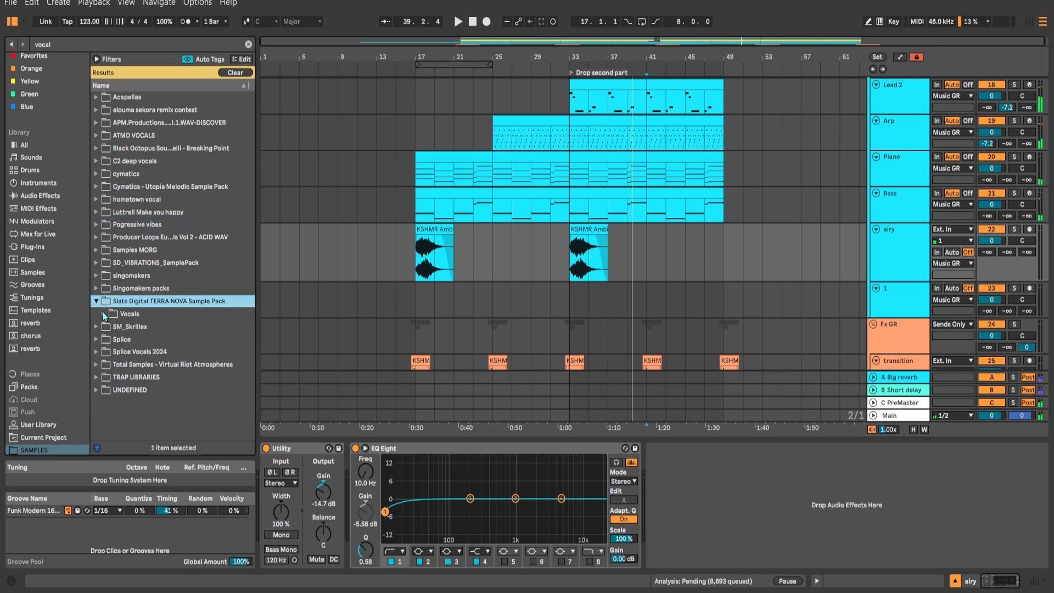
left_click(103, 314)
left_click(111, 327)
scroll(166, 328, "down", 1)
left_click(167, 321)
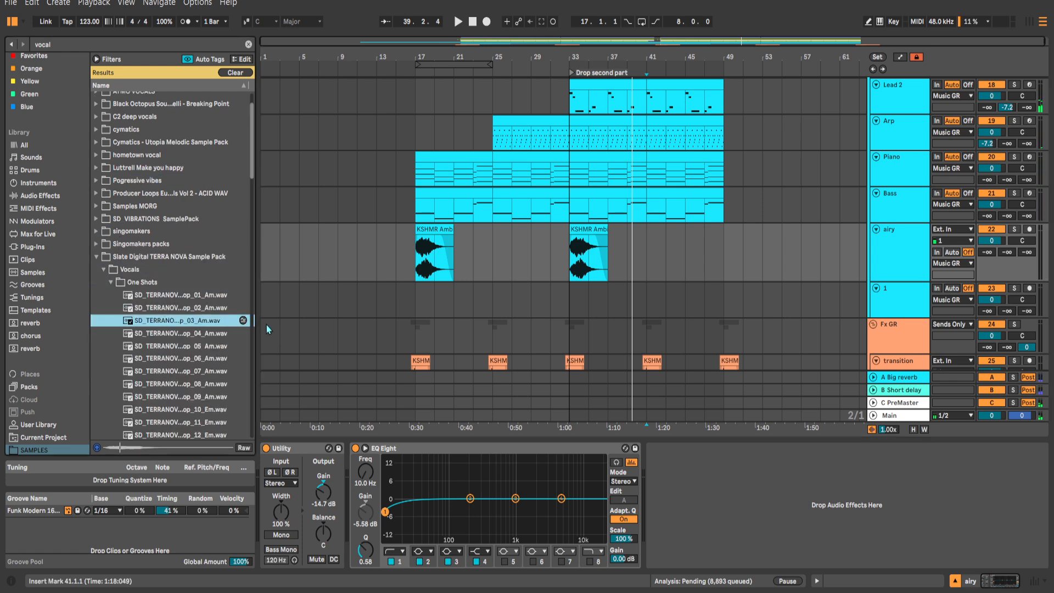
left_click_drag(257, 329, 368, 329)
Place SD_TERRANOVA_Vocal_Chop_04_Am.wav at bar 41 on track 1 and open the clip's sample view.
left_click(890, 299)
scroll(704, 303, "up", 2)
left_click(254, 333)
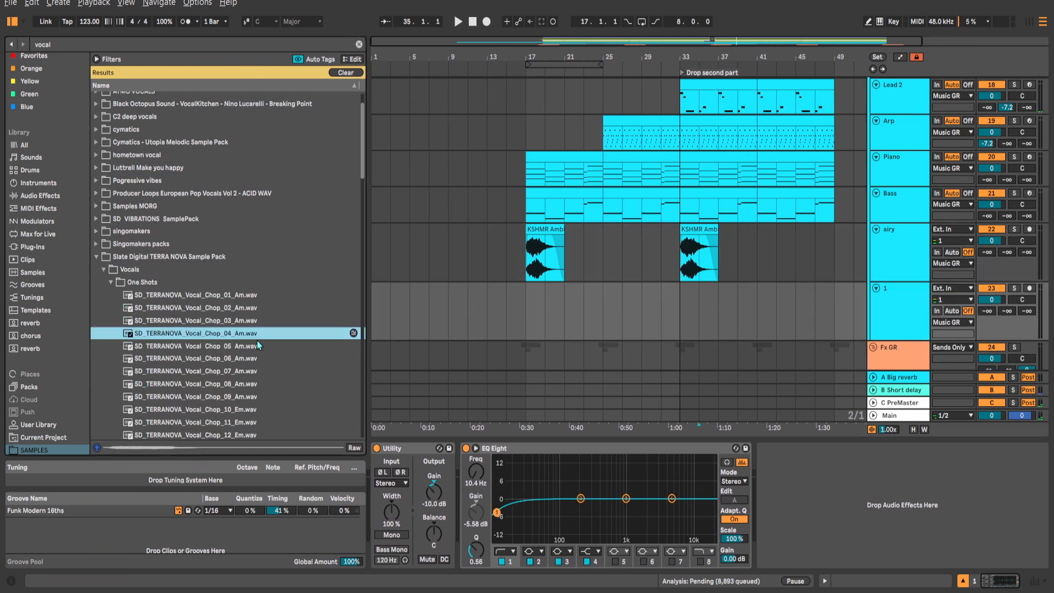
left_click_drag(725, 319, 724, 318)
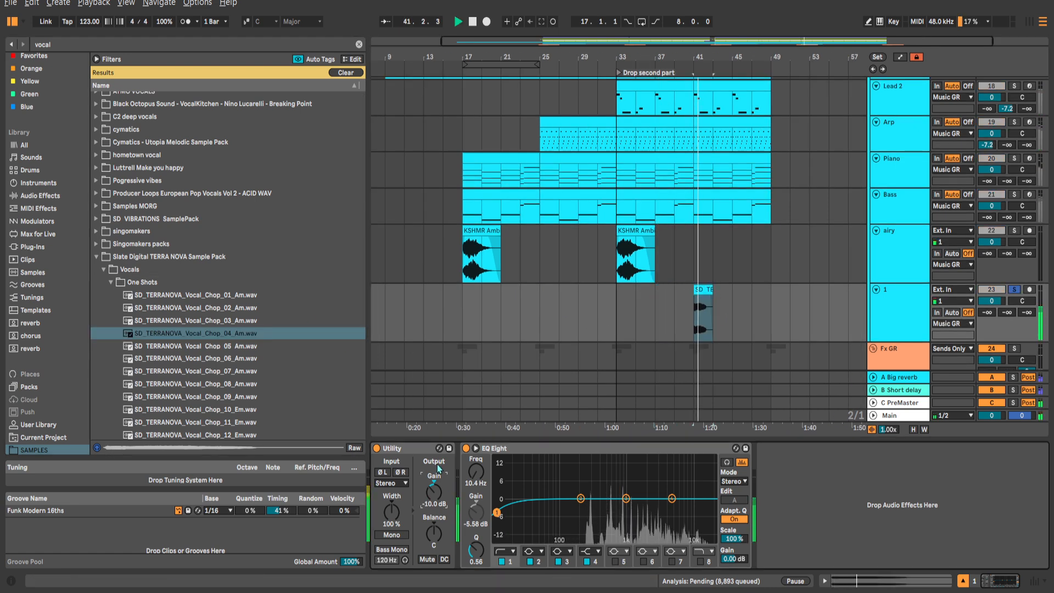
double_click(704, 306)
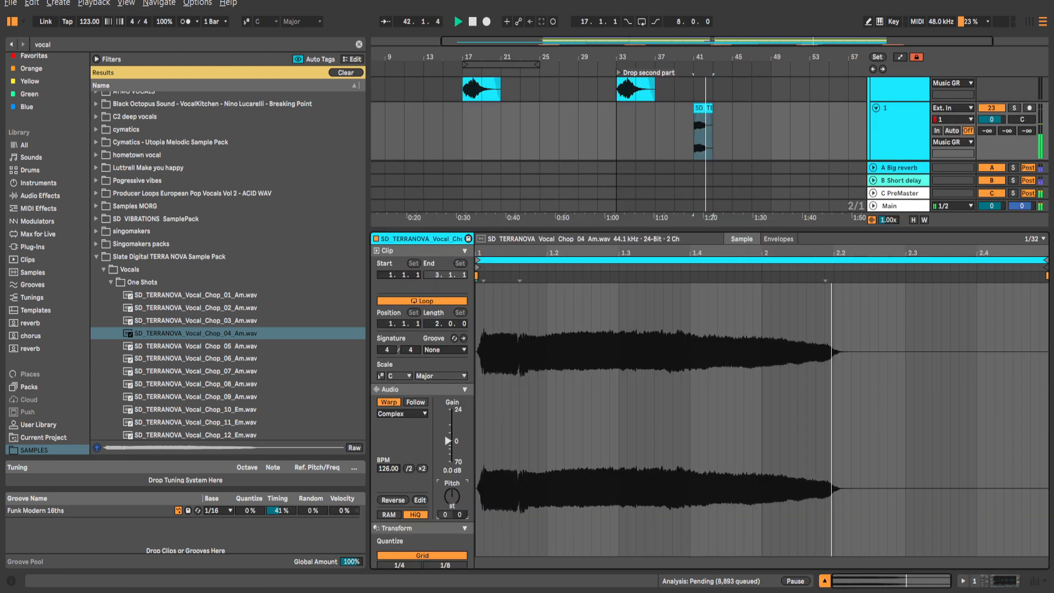
Transpose the SD_TERRANOVA_Vocal_Chop_04_Am clip by -4 st, raise its gain to about 2.1 dB and choose another warp mode.
key("space")
type("-4")
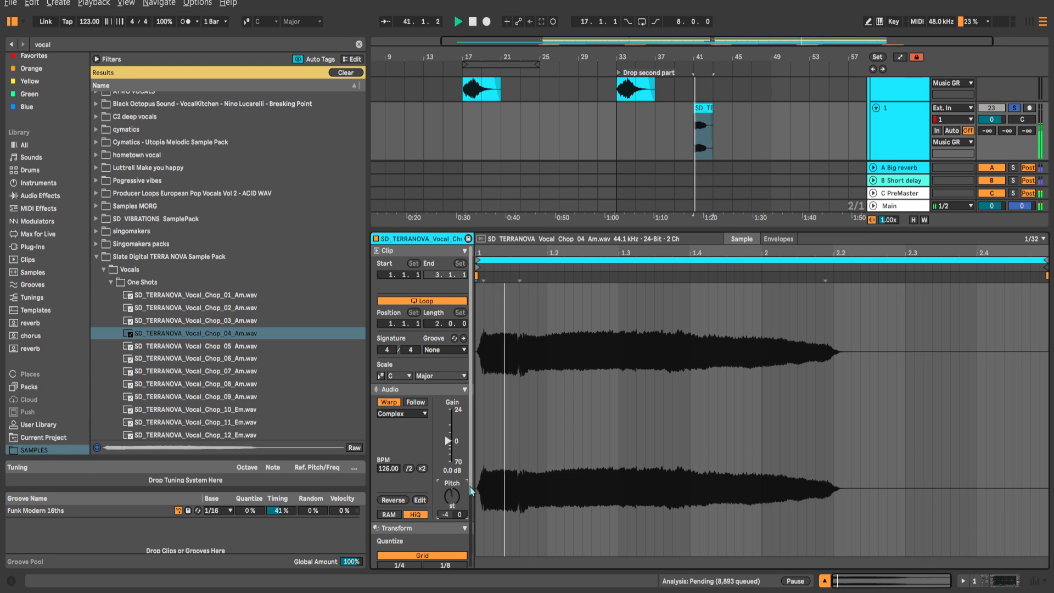
left_click_drag(448, 441, 449, 437)
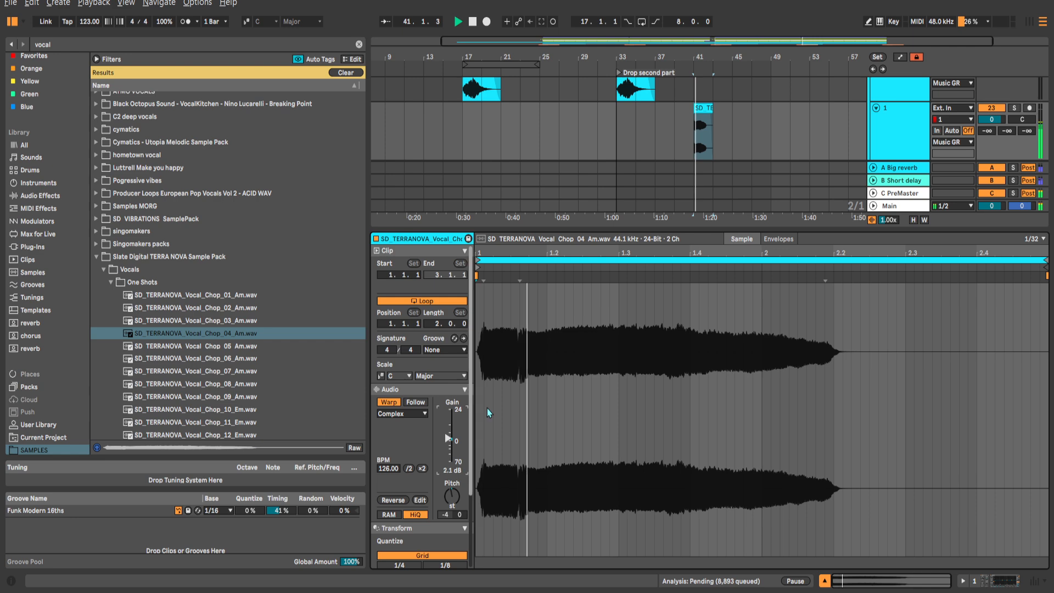
left_click(406, 414)
left_click(406, 475)
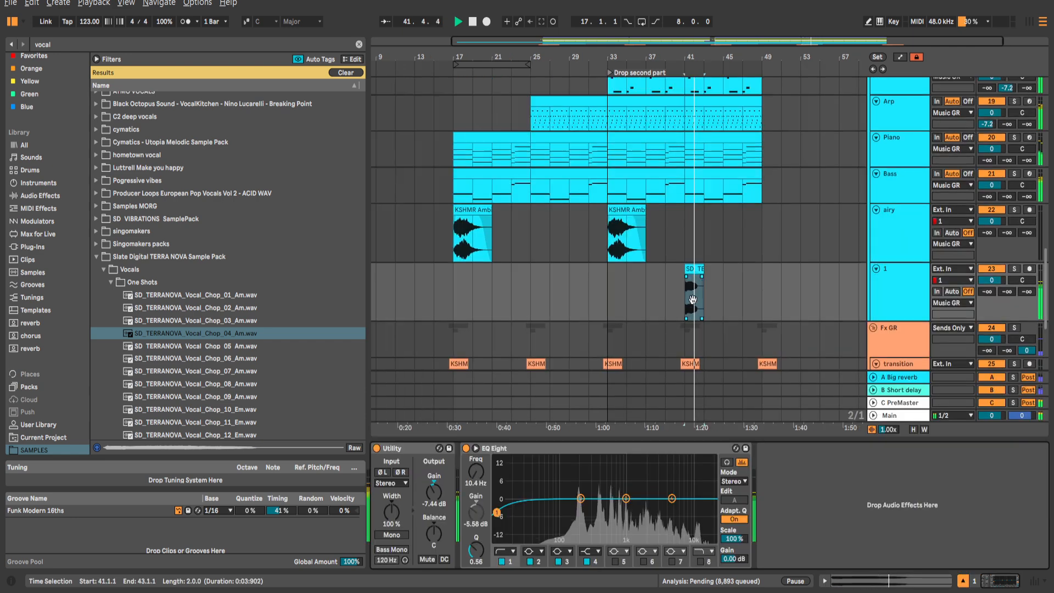
Raise track 1's Utility gain to -2.50 dB and shape its EQ Eight with a higher low cut and a -5.58 dB dip at 758 Hz.
left_click_drag(693, 299, 690, 311)
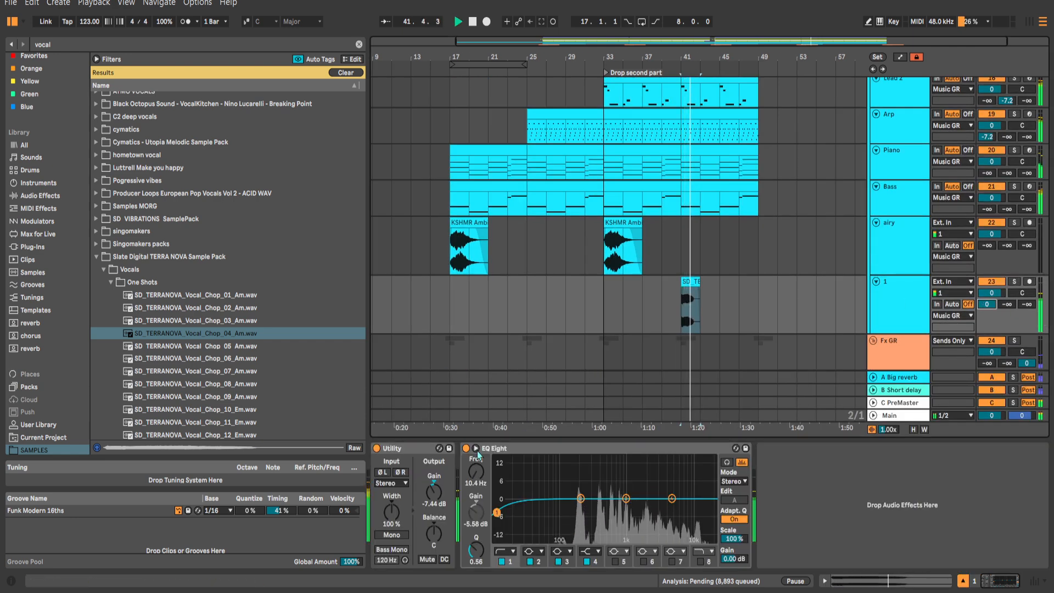
left_click_drag(434, 490, 434, 486)
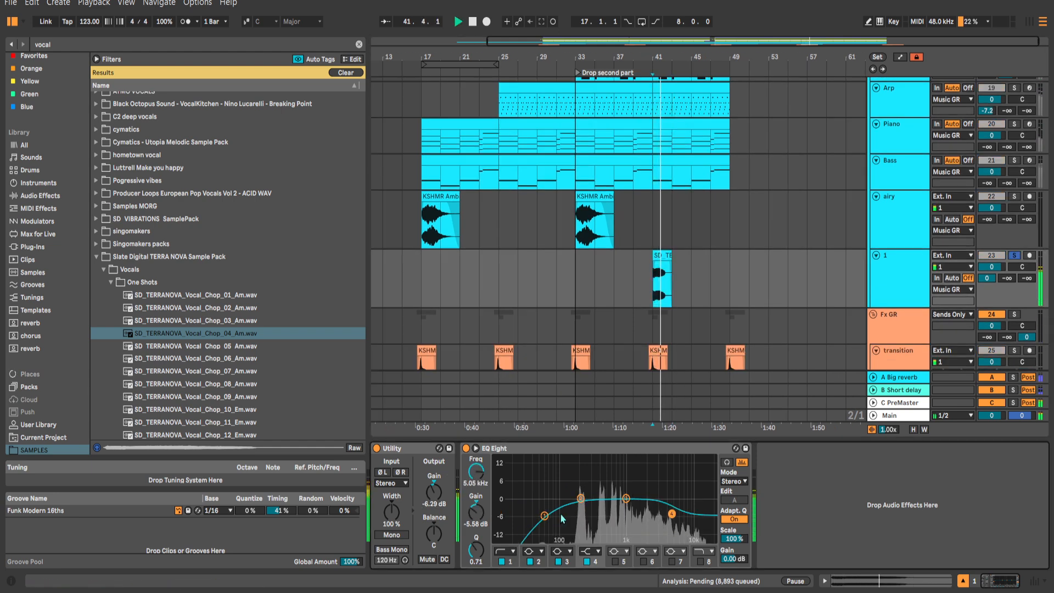
left_click_drag(544, 516, 550, 523)
left_click_drag(625, 498, 617, 515)
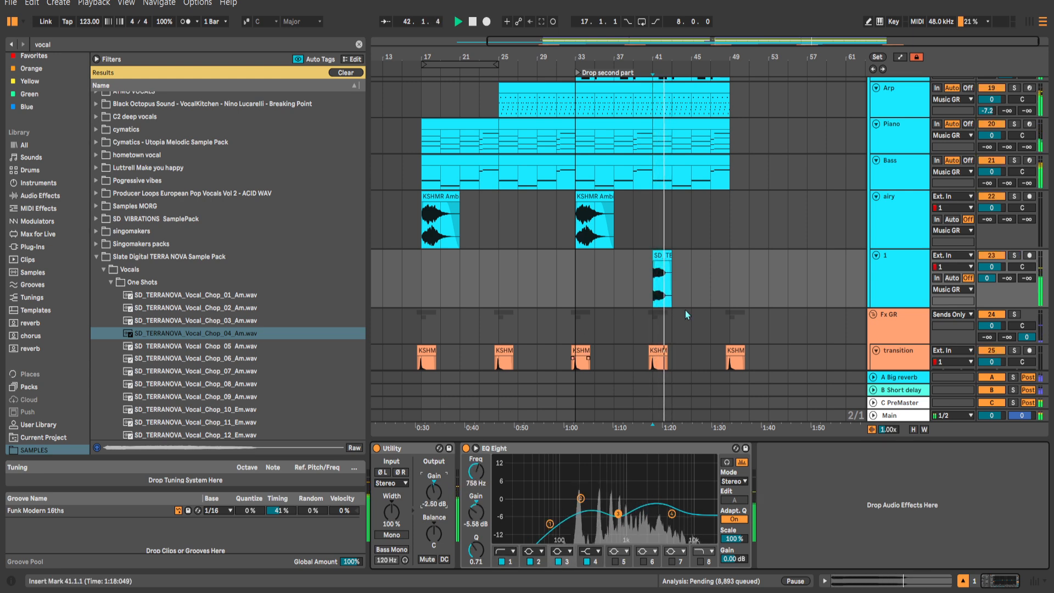
Trim the vocal chop at bar 41 by removing everything from 41.4.1 onward.
scroll(672, 302, "up", 5)
left_click_drag(673, 285, 706, 285)
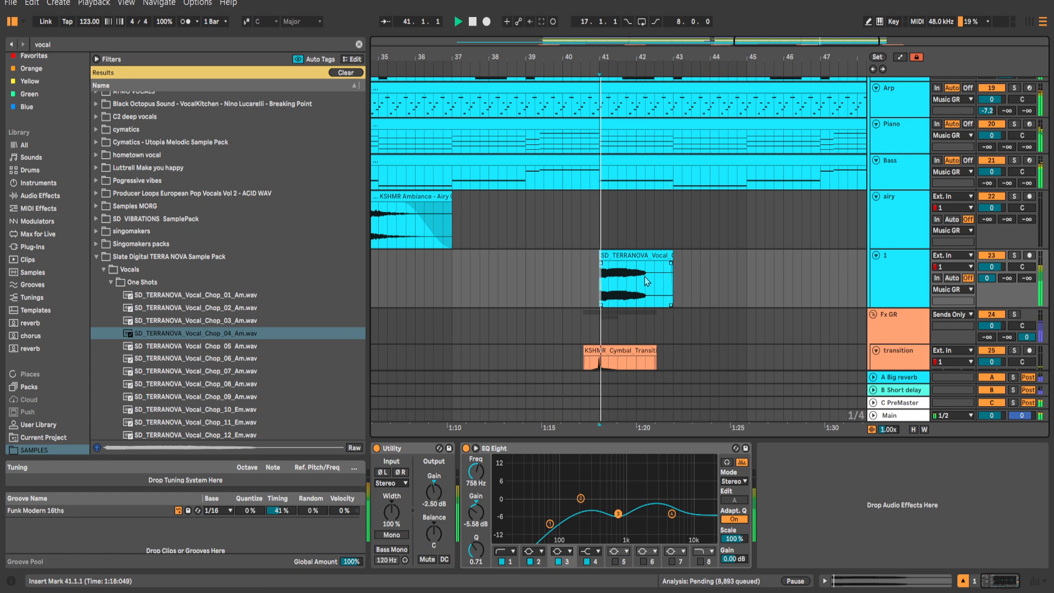
left_click_drag(682, 286, 631, 287)
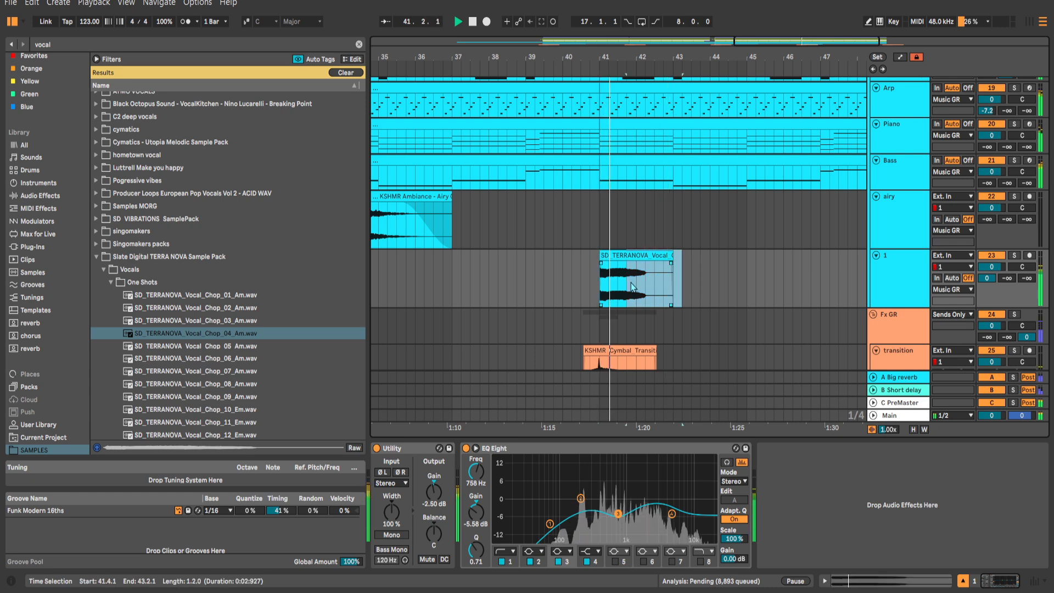
left_click(632, 285)
scroll(636, 285, "down", 4)
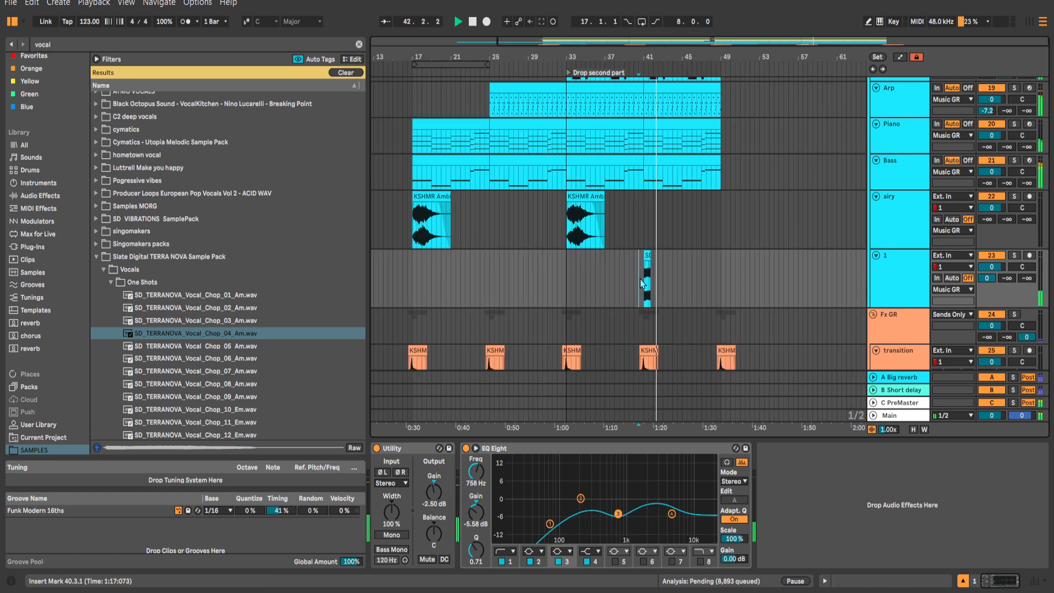
Repeat the trimmed vocal chop every two bars on track 1, from bar 41 to bar 49.
left_click_drag(646, 282, 728, 268)
key("ctrl+d")
key("ctrl+d")
key("ctrl+d")
key("ctrl+d")
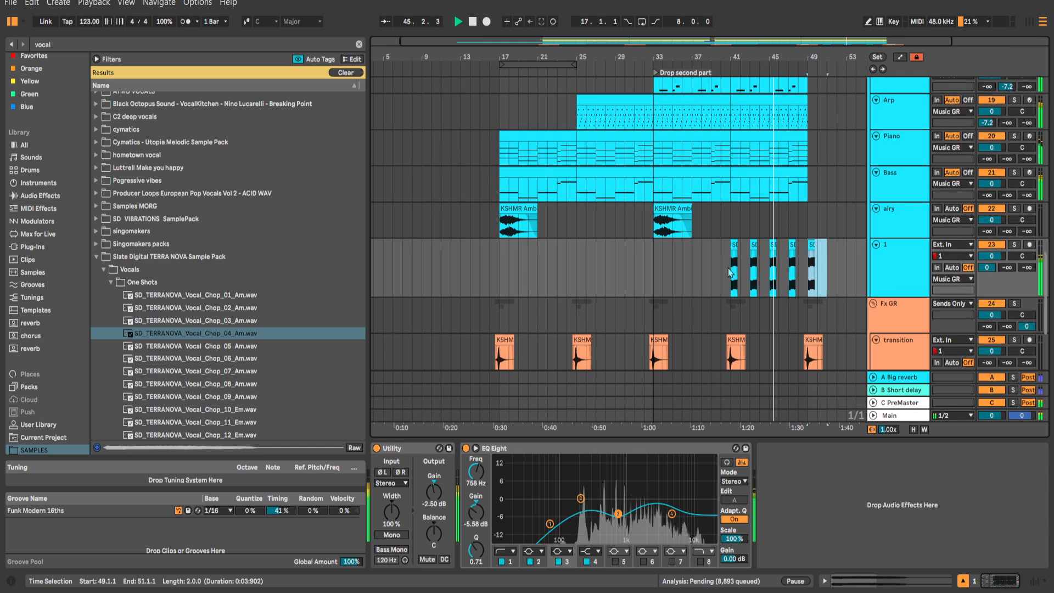
Copy the bar 41 vocal chop to 24.3.1 on track 1 and fade out its end.
left_click(733, 244)
key("ctrl+c")
left_click(498, 275)
key("ctrl+v")
scroll(498, 276, "up", 5)
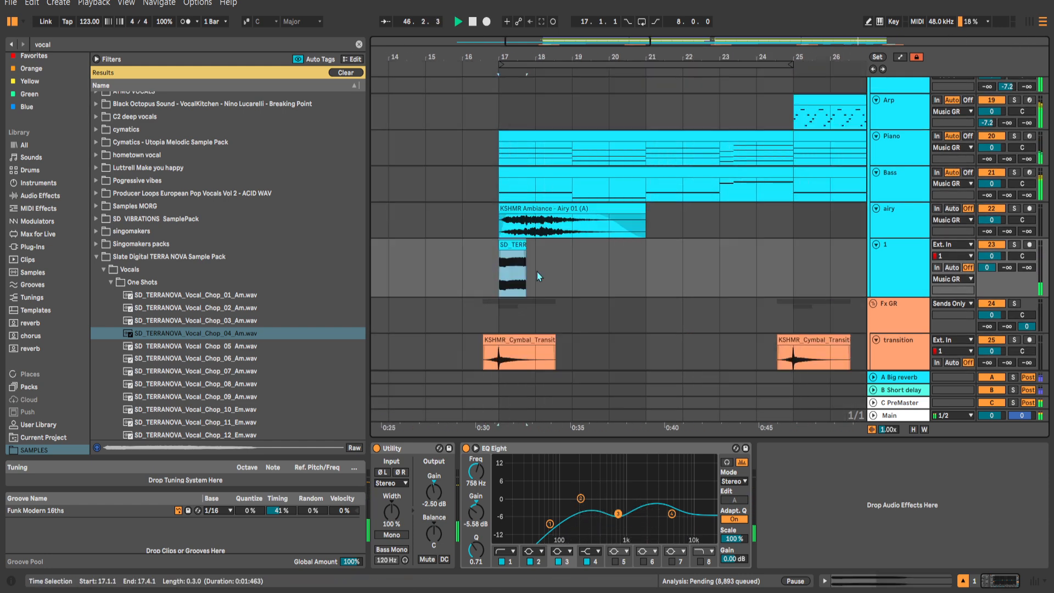
left_click_drag(520, 258, 742, 261)
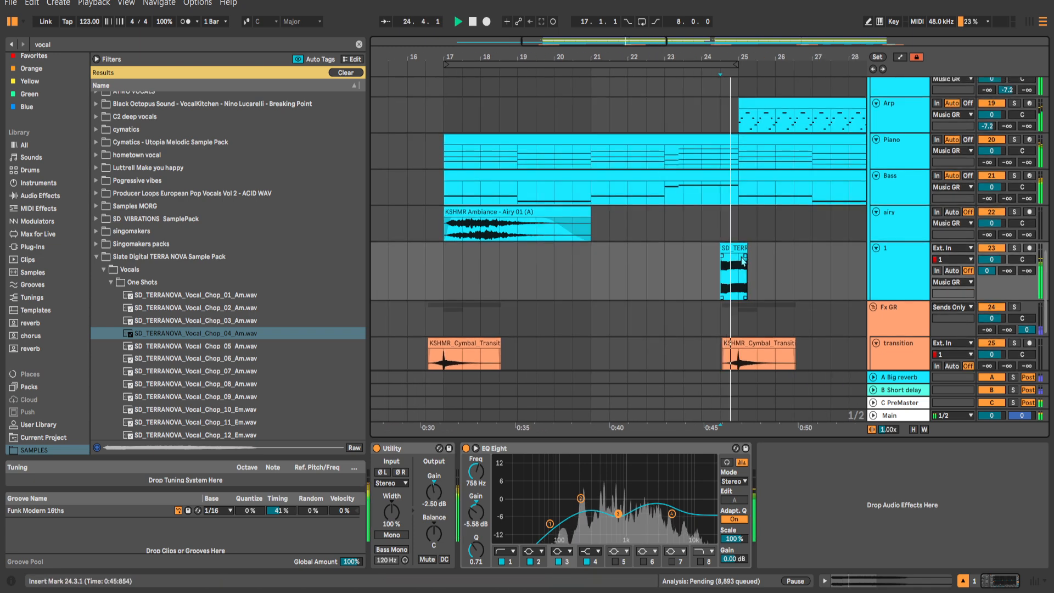
left_click(742, 261)
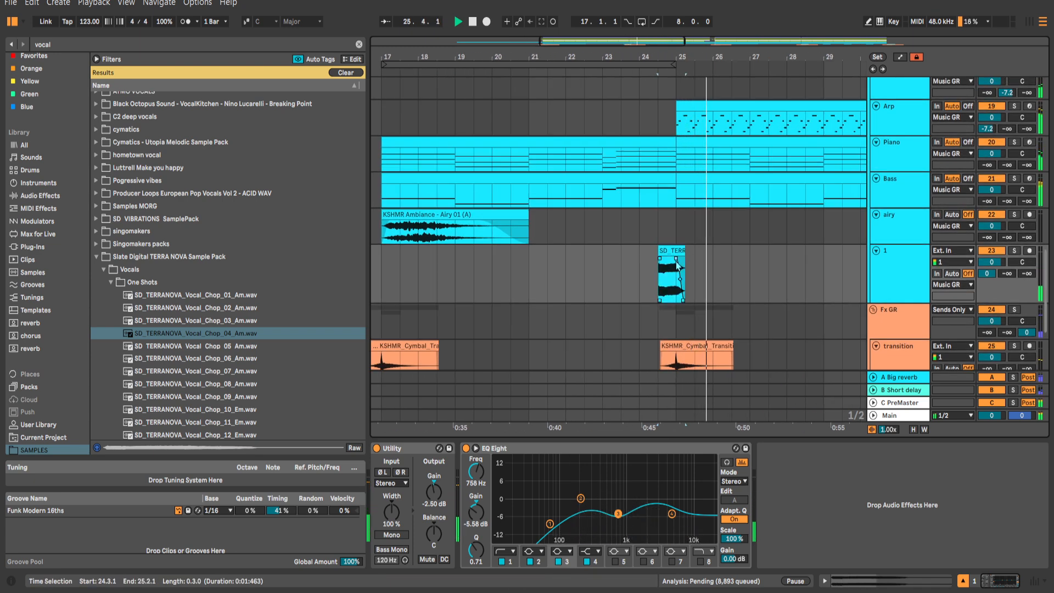
Clear the browser search and load Auto Pan's 1to4 Note Contenders preset from the Blue collection before EQ Eight, and audition it from 24.3.1.
left_click(654, 267)
scroll(181, 208, "up", 2)
scroll(50, 153, "up", 1)
left_click(28, 122)
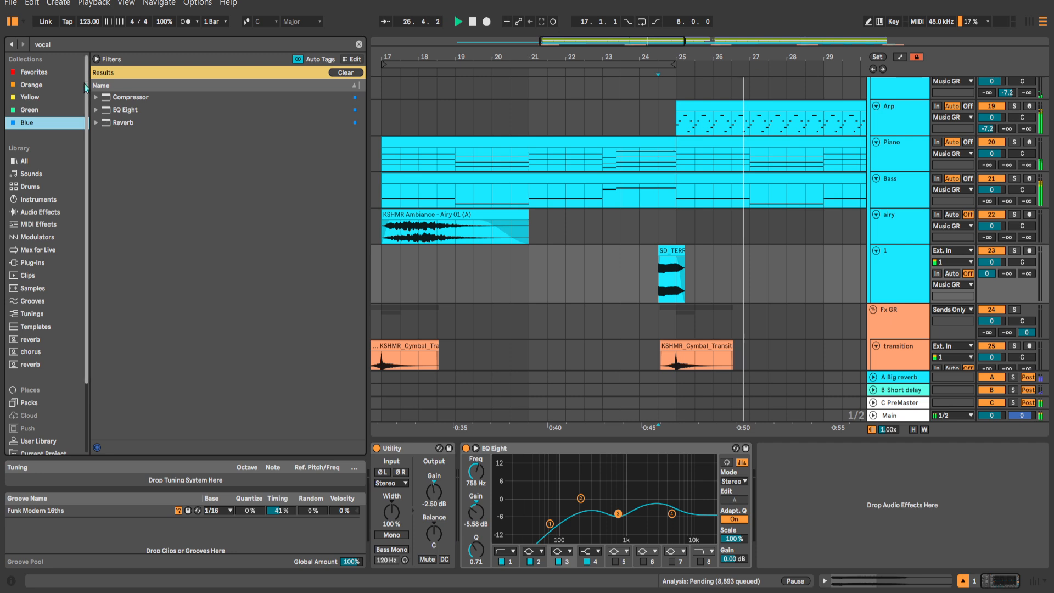
key("space")
left_click(359, 45)
left_click(144, 123)
left_click(97, 97)
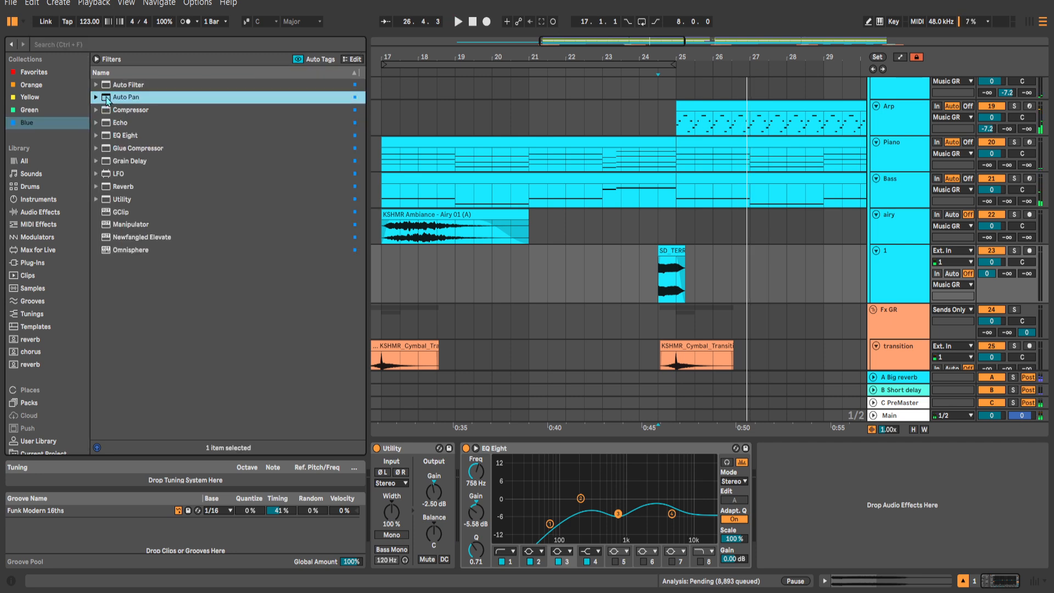
left_click_drag(143, 113, 457, 464)
key("space")
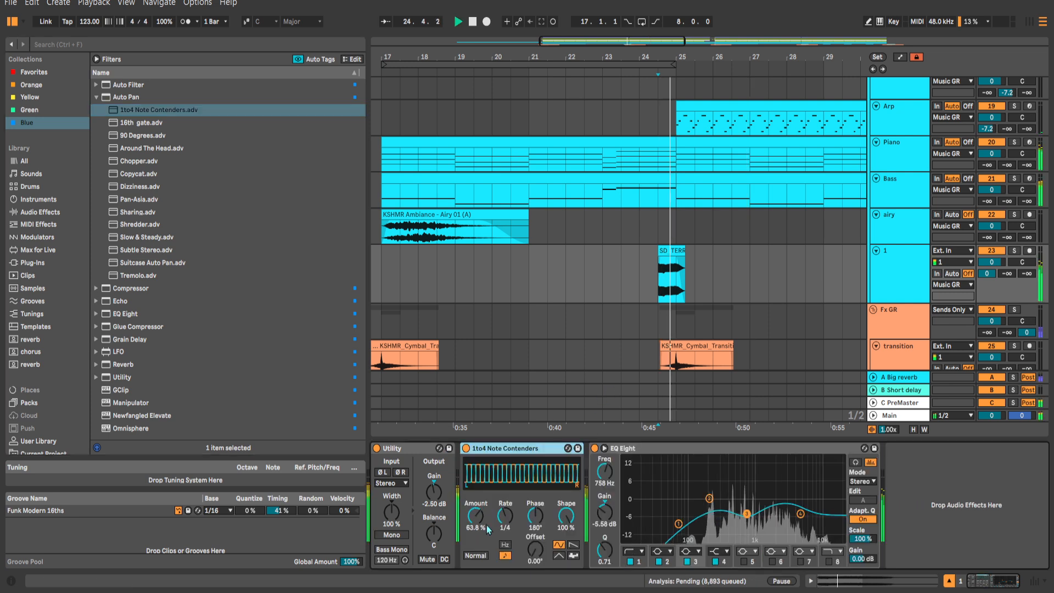
Replace the Auto Pan preset with 16th gate at 61.9% amount, and raise the Utility gain to -0.28 dB.
left_click_drag(144, 124, 497, 472)
key("space")
key("space")
left_click_drag(476, 514, 475, 532)
left_click_drag(436, 490, 441, 473)
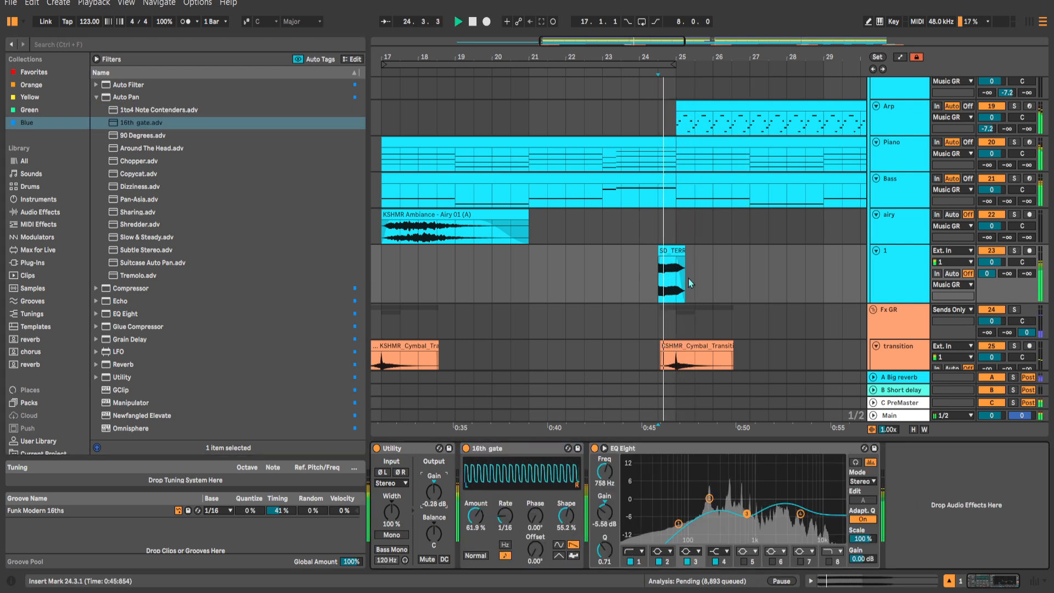
left_click(130, 99)
left_click_drag(129, 99, 544, 493)
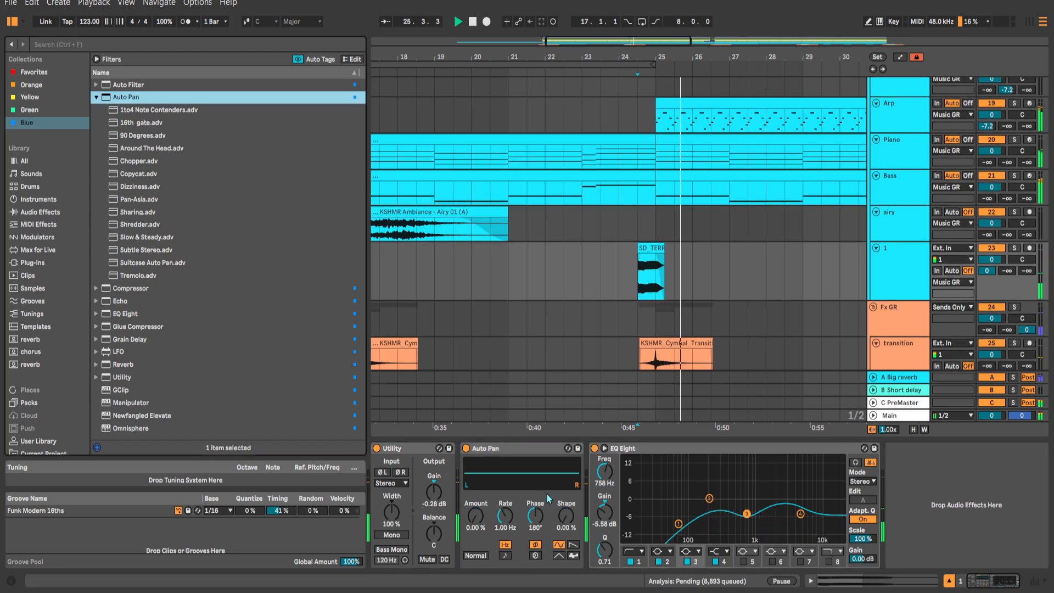
key("ctrl+z")
Insert a default Auto Pan between 16th gate and EQ Eight on track 1, and audition the chop from 24.3.1.
left_click_drag(151, 99, 595, 493)
left_click(637, 283)
key("space")
key("space")
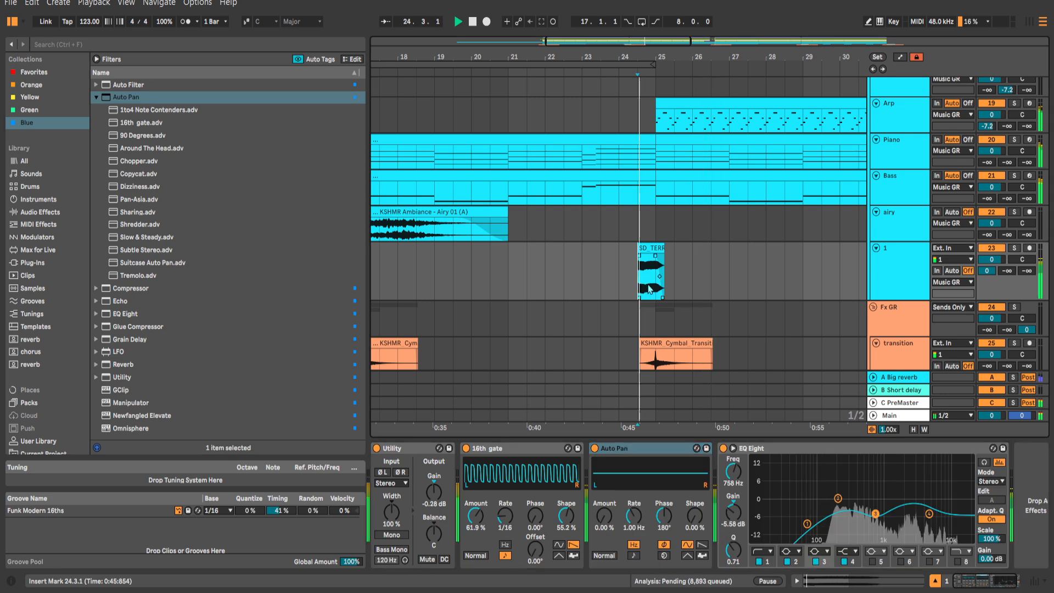
Move the single vocal chop on track 1 from 24.3.1 to 16.3.1, leading into the drop.
scroll(595, 250, "down", 5)
scroll(587, 193, "up", 3)
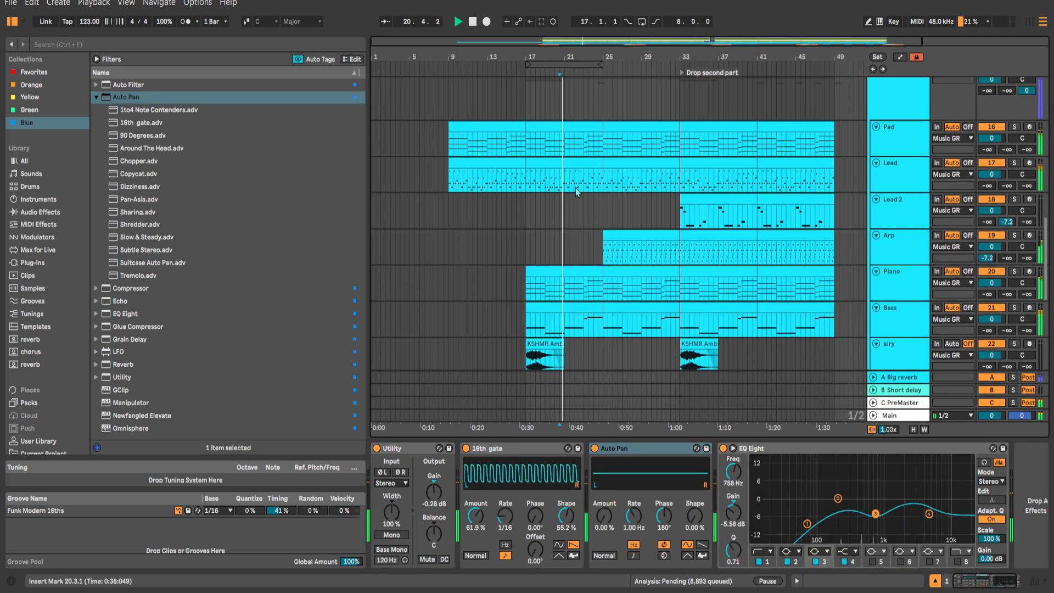
left_click(486, 214)
scroll(628, 297, "down", 3)
scroll(599, 297, "up", 5)
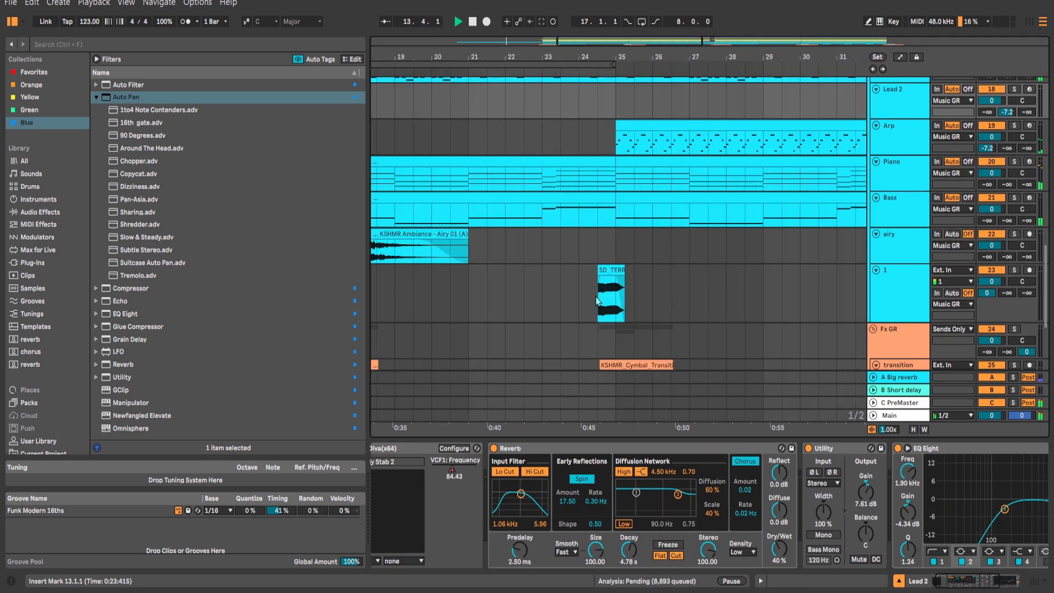
left_click_drag(633, 297, 583, 295)
scroll(583, 294, "left", 4)
left_click_drag(772, 272, 481, 282)
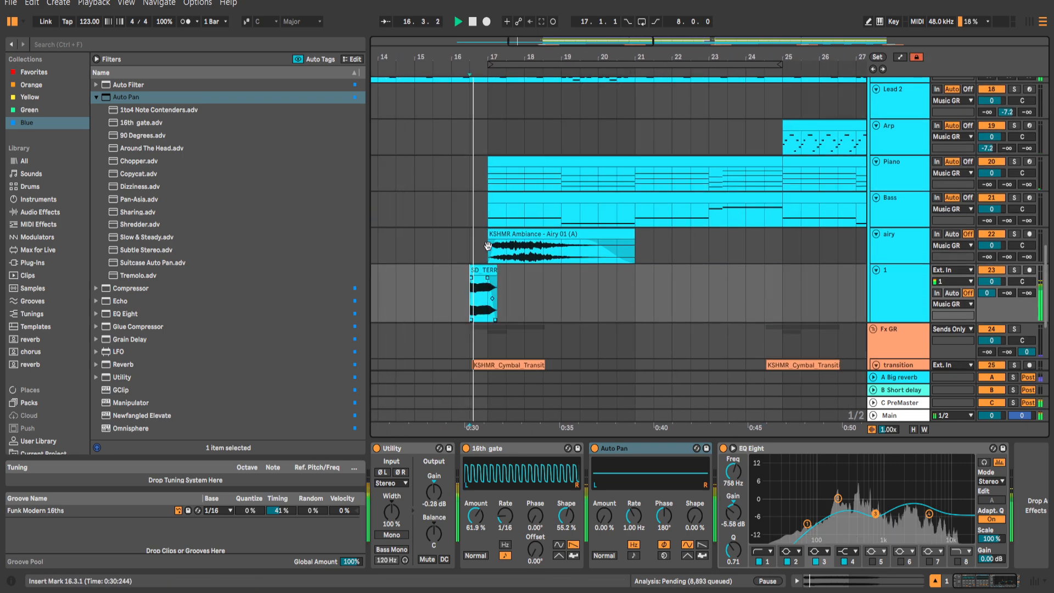
Show the Lead's VCF1: Frequency automation, check its breakpoint at bar 9, and hide the automation again.
scroll(481, 285, "up", 6)
scroll(482, 285, "down", 5)
left_click(483, 299)
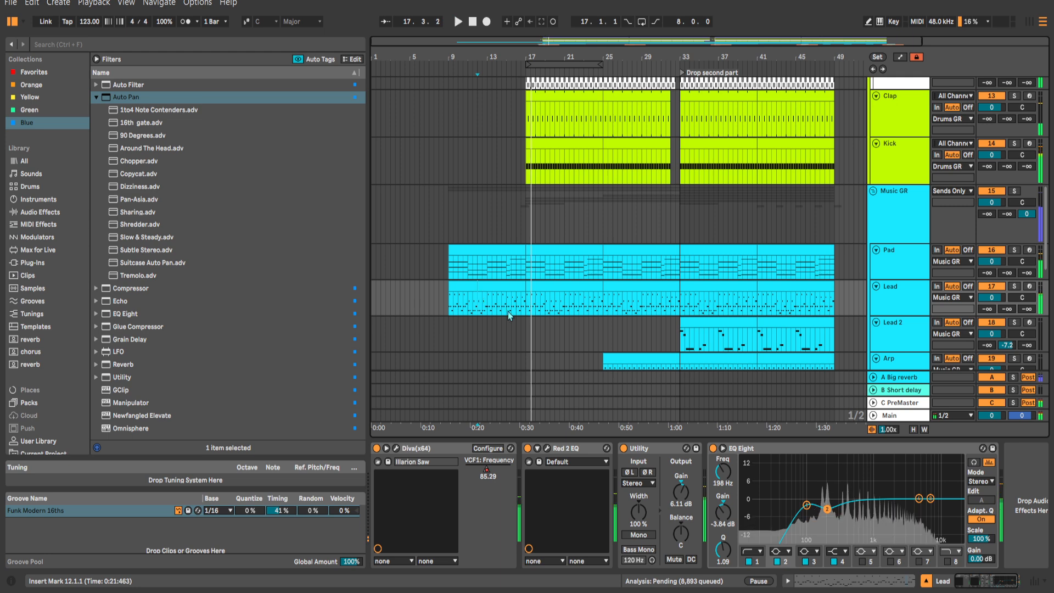
right_click(488, 468)
left_click(507, 477)
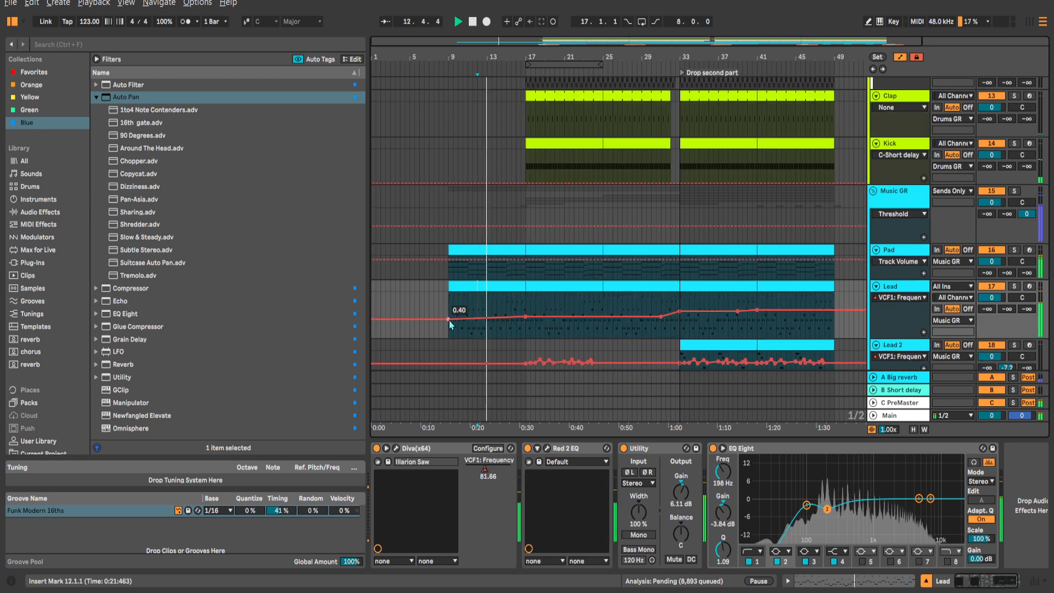
key("a")
Set the Pad's Wavetable filter 1 frequency to 1.11 kHz and its Big reverb send to -7.8 dB.
left_click(497, 274)
left_click_drag(638, 540, 638, 549)
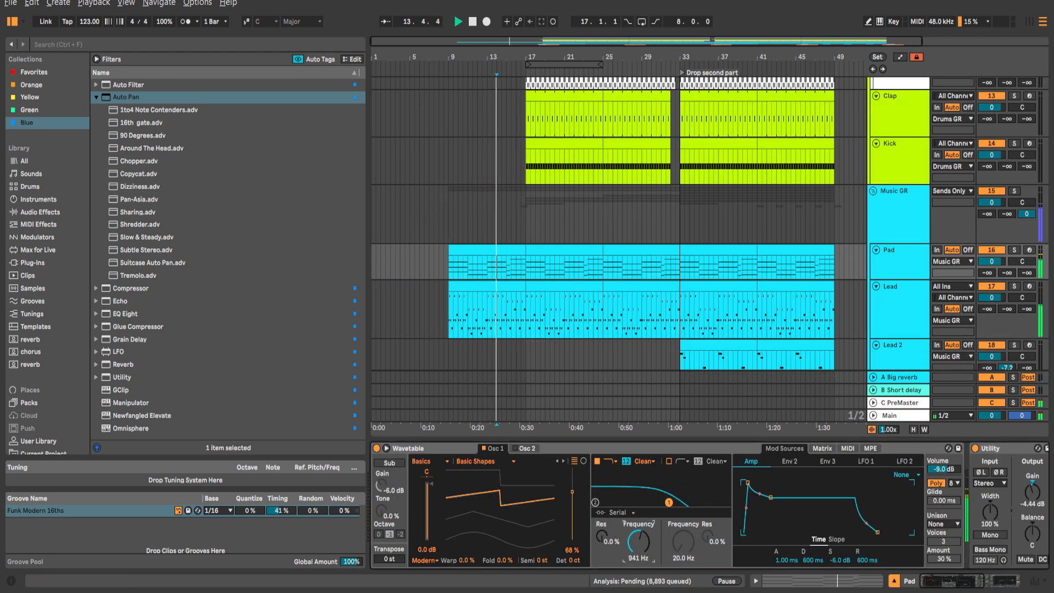
scroll(591, 306, "down", 2)
scroll(591, 301, "down", 2)
scroll(590, 305, "down", 1)
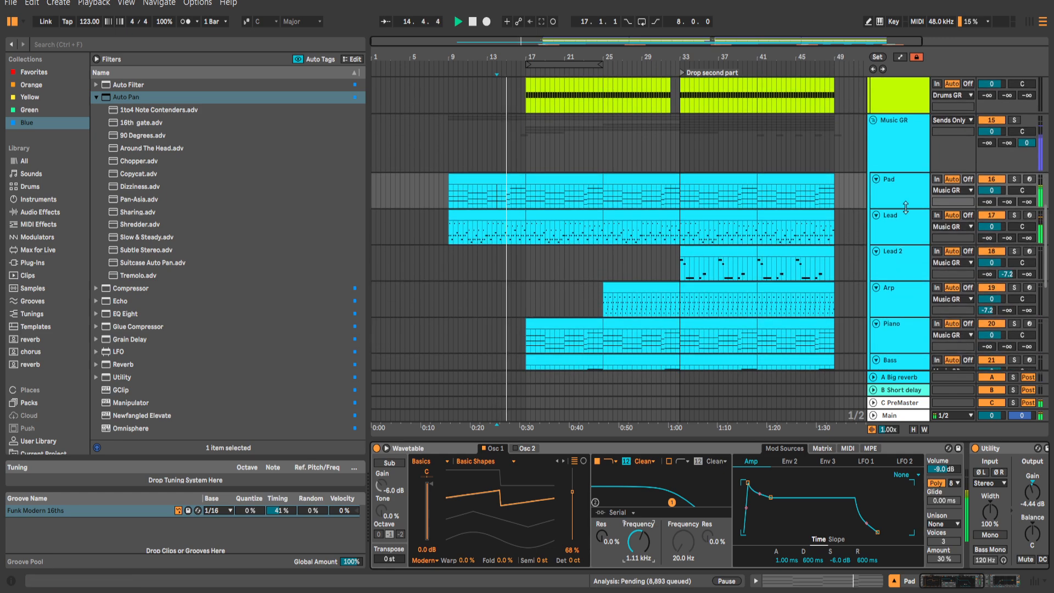
left_click_drag(1006, 202, 1007, 191)
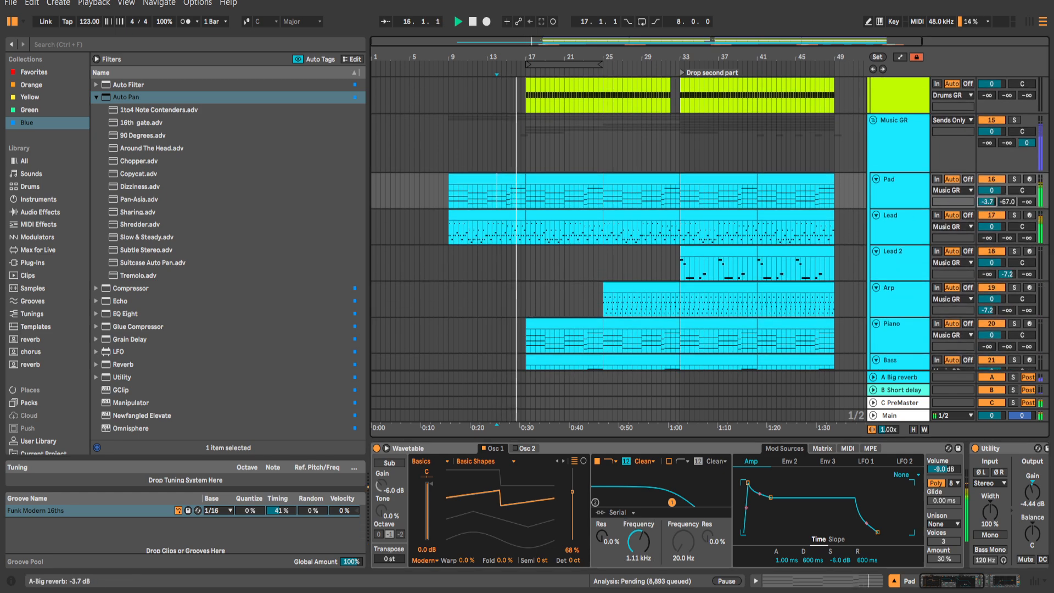
Extend the start of the Piano clip back from bar 17 to bar 9.
right_click(631, 536)
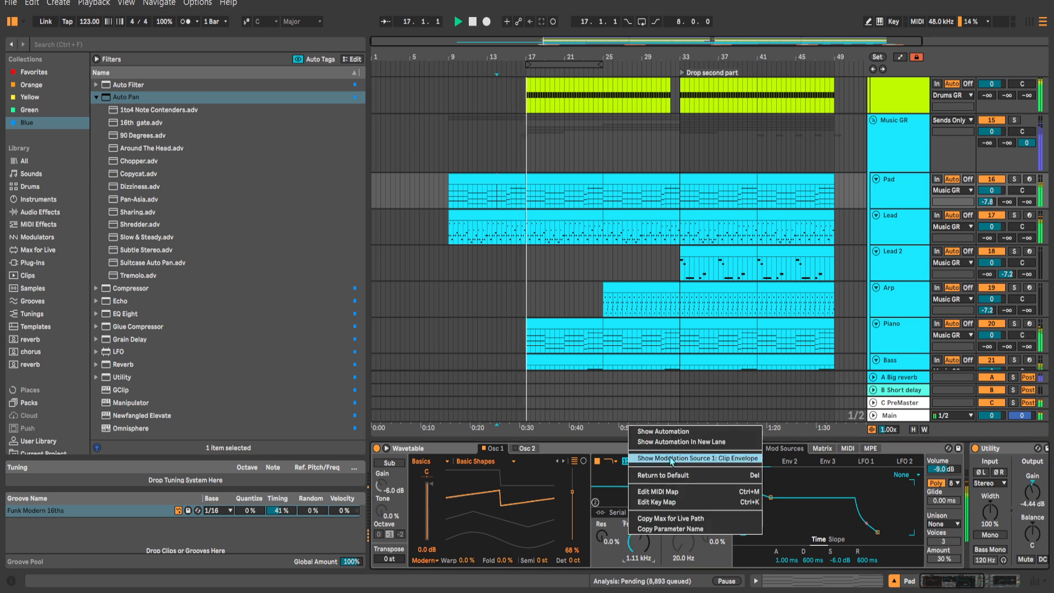
left_click(561, 269)
scroll(560, 283, "down", 1)
left_click_drag(568, 296, 491, 297)
Try the intro without the Pad between bars 9 and 17, and undo the deletion.
left_click(492, 150)
key("Delete")
scroll(634, 218, "down", 1)
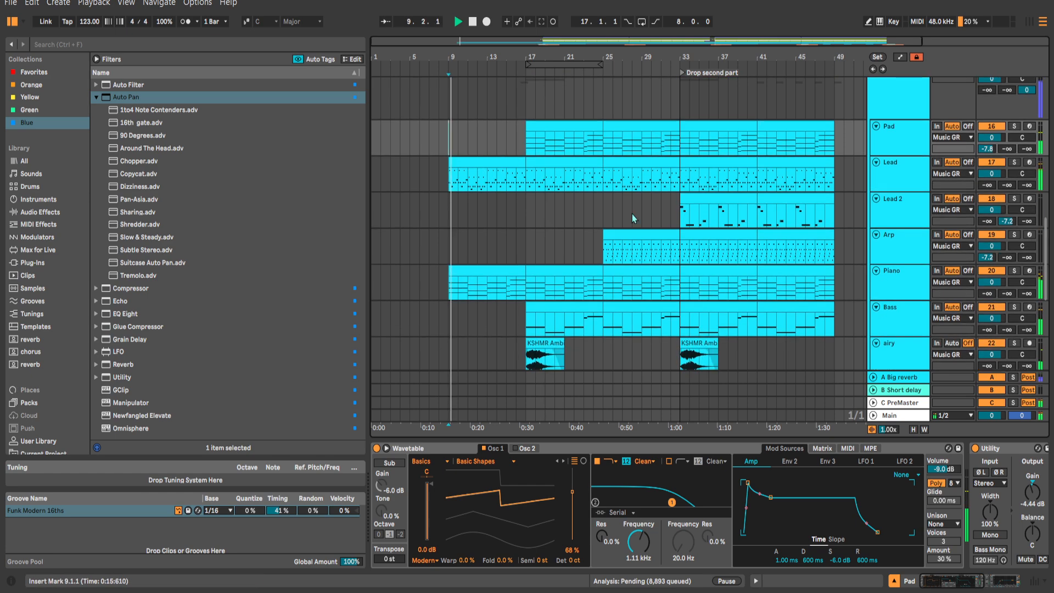
left_click(617, 231)
scroll(547, 274, "down", 2)
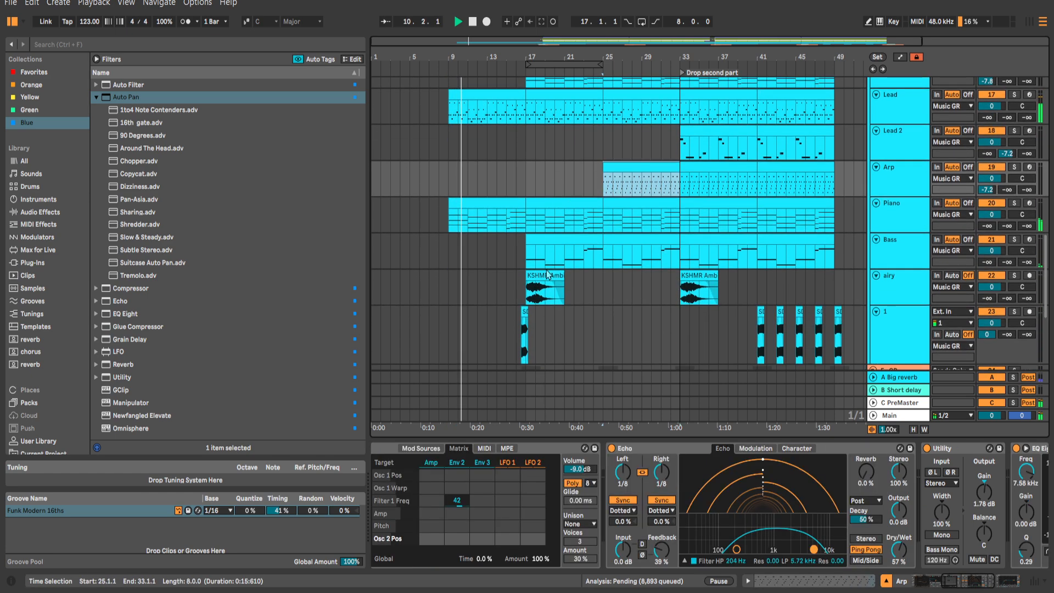
scroll(527, 320, "up", 1)
key("ctrl+z")
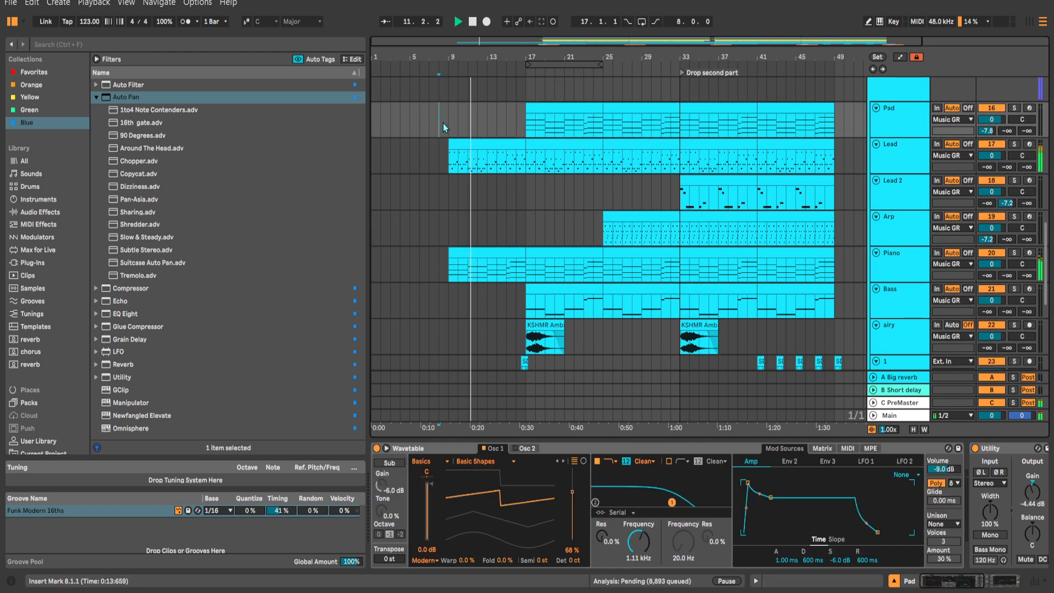
Automate the Pad's Filter 1 Frequency to rise gradually from bar 9 to 1.11 kHz at bar 17.
right_click(642, 540)
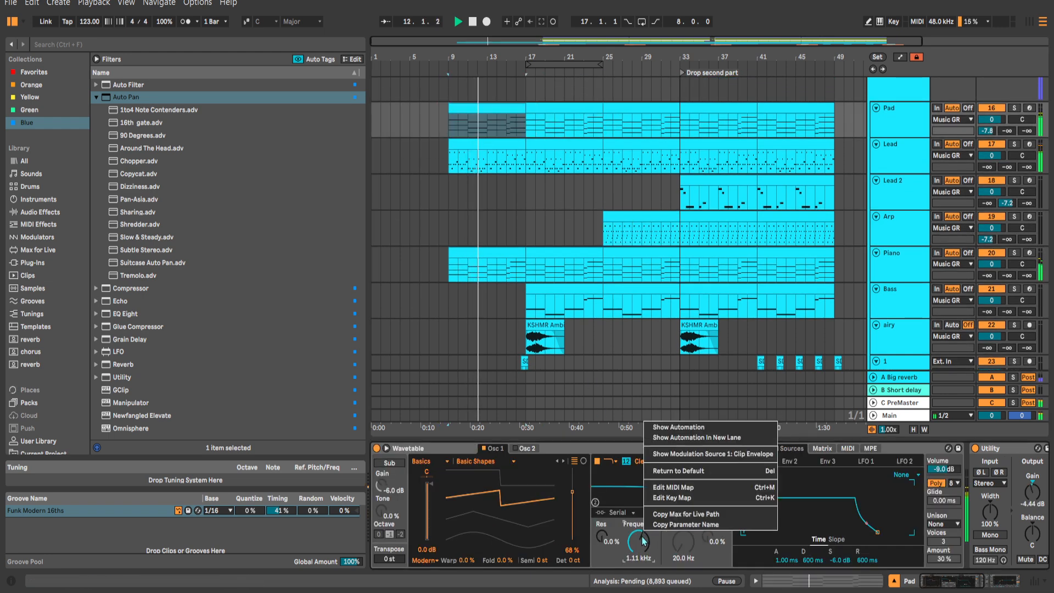
left_click(680, 428)
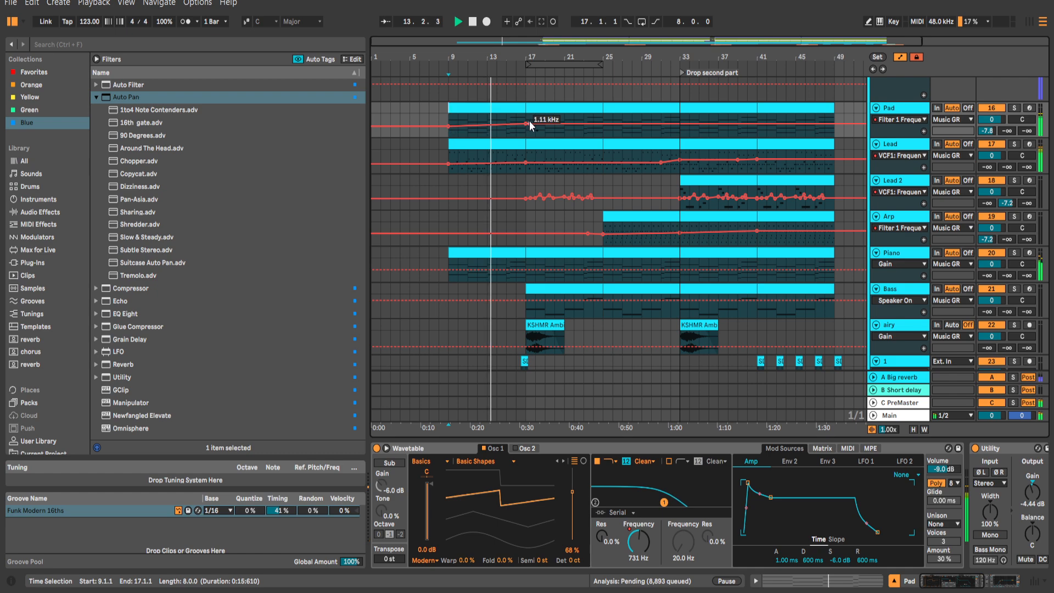
key("a")
Review the tracks around bar 17 and play the arrangement from about 16.2.3 into the drop.
scroll(546, 128, "down", 5)
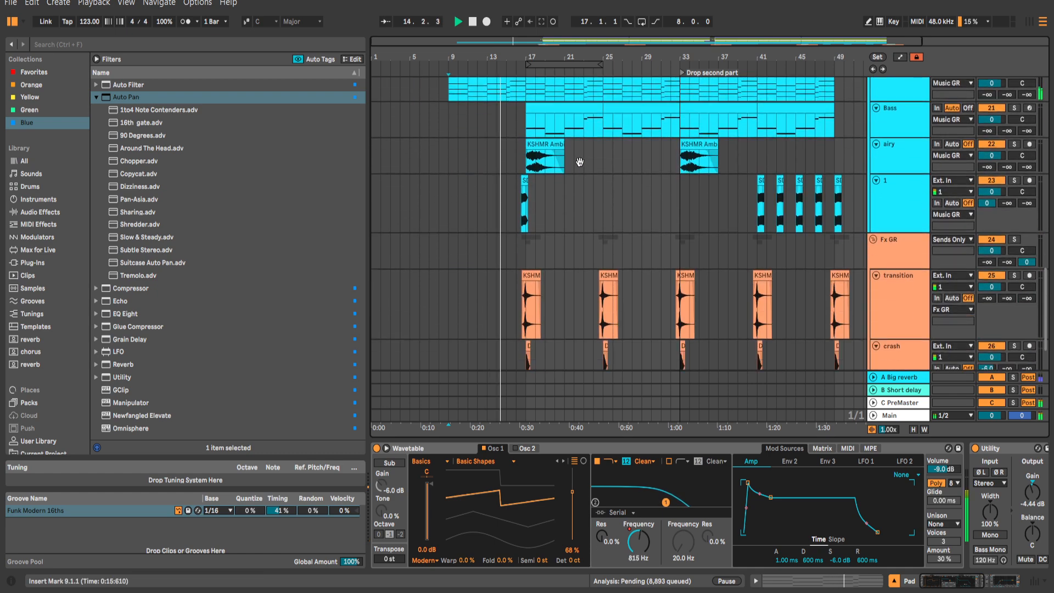
scroll(543, 188, "up", 10)
left_click(521, 215)
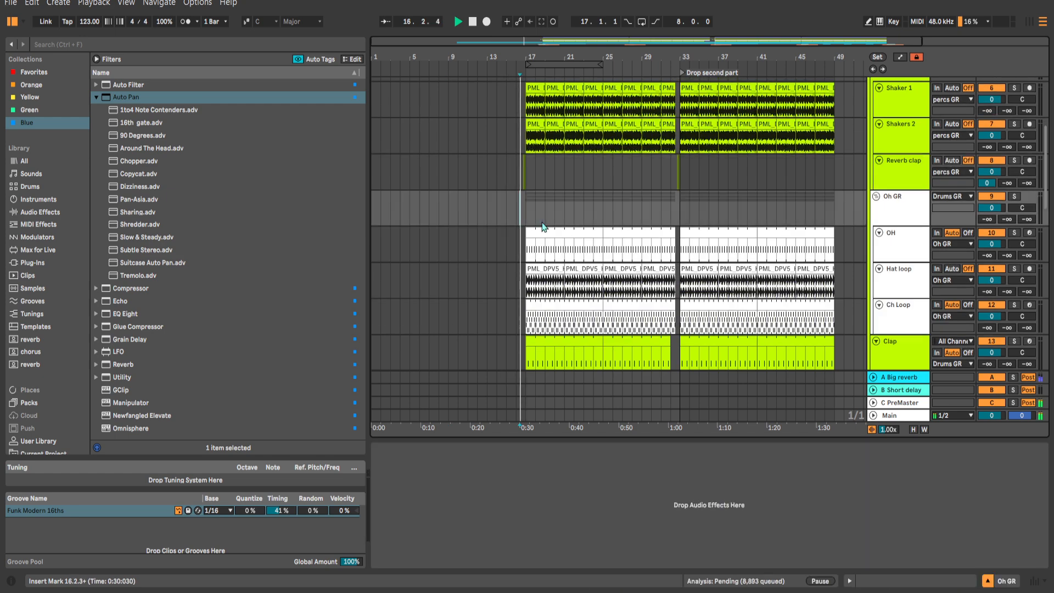
Check the drum and music tracks as playback enters the drop at bar 17, and stop playback.
scroll(618, 221, "down", 5)
scroll(648, 230, "down", 3)
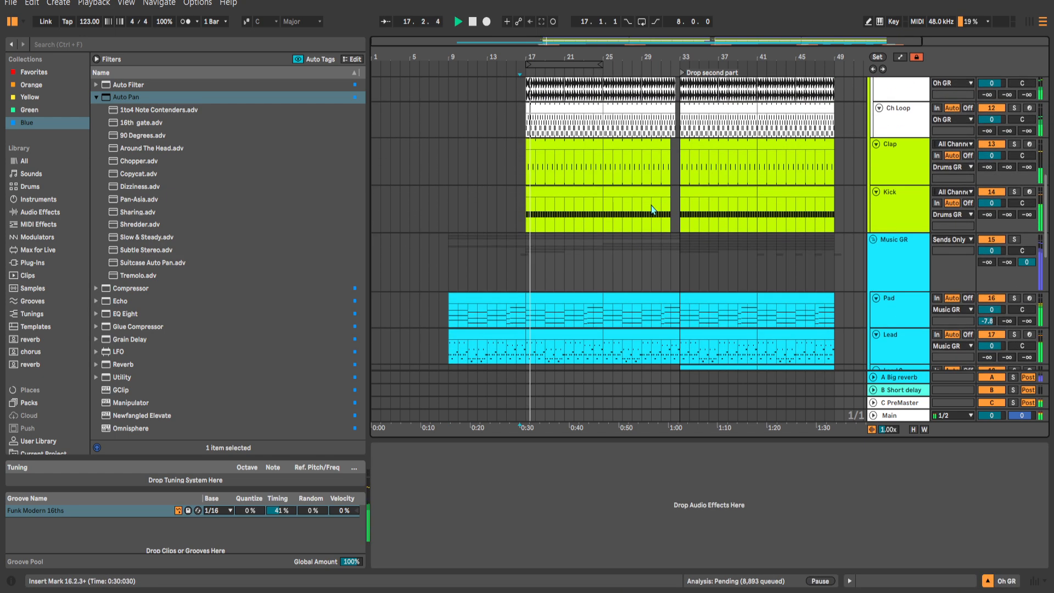
key("space")
scroll(630, 250, "down", 3)
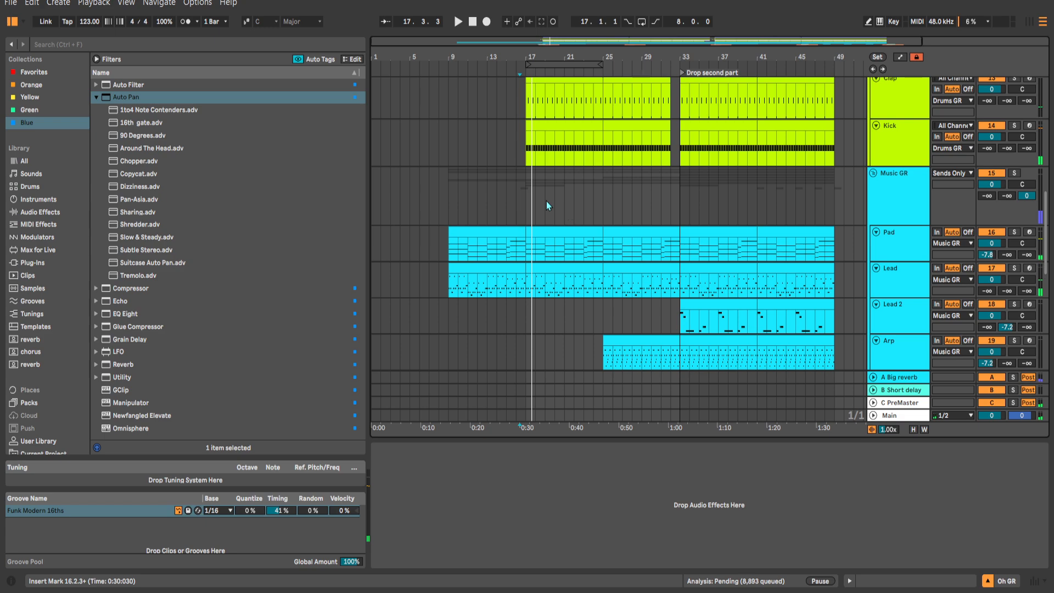
Collapse the Oh GR and percs GR track groups to make the arrangement more compact.
scroll(546, 200, "up", 6)
key("Caps_Lock")
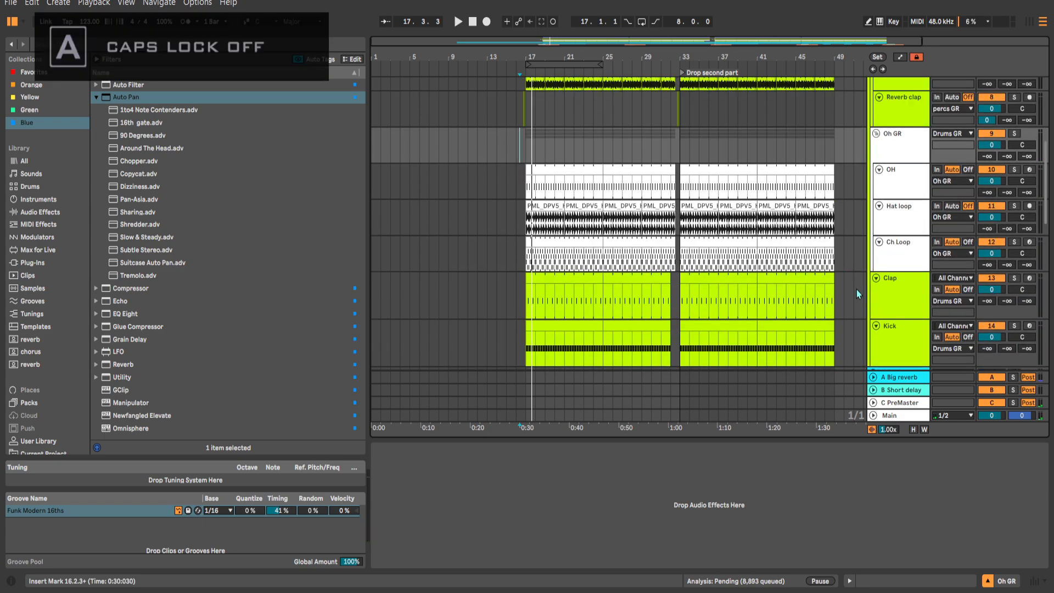
left_click_drag(882, 319, 880, 298)
scroll(908, 197, "up", 2)
left_click(876, 177)
scroll(834, 218, "up", 3)
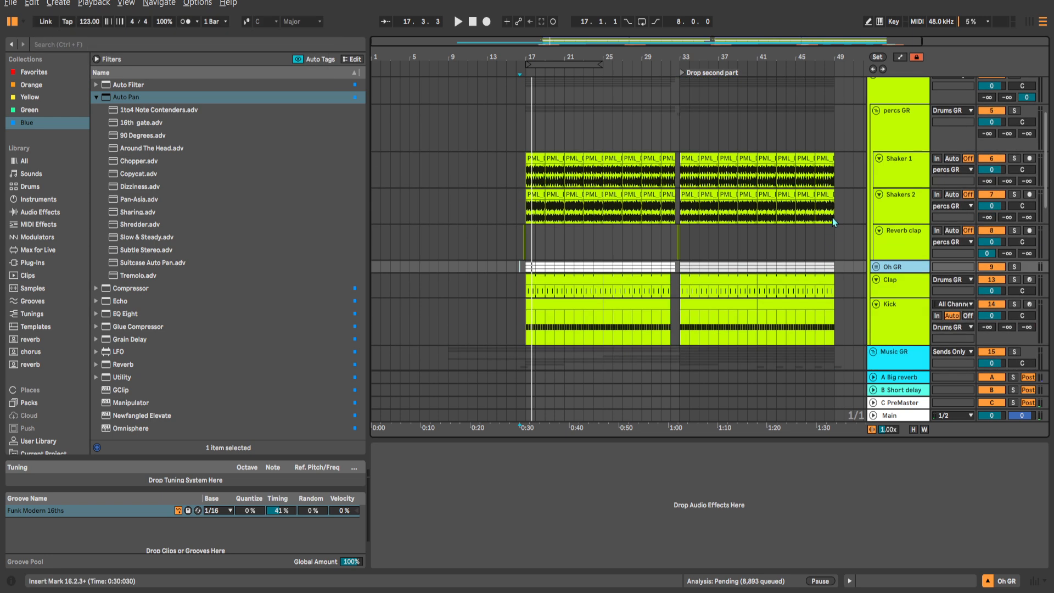
scroll(832, 217, "up", 2)
left_click(876, 157)
key("Caps_Lock")
scroll(653, 233, "down", 3)
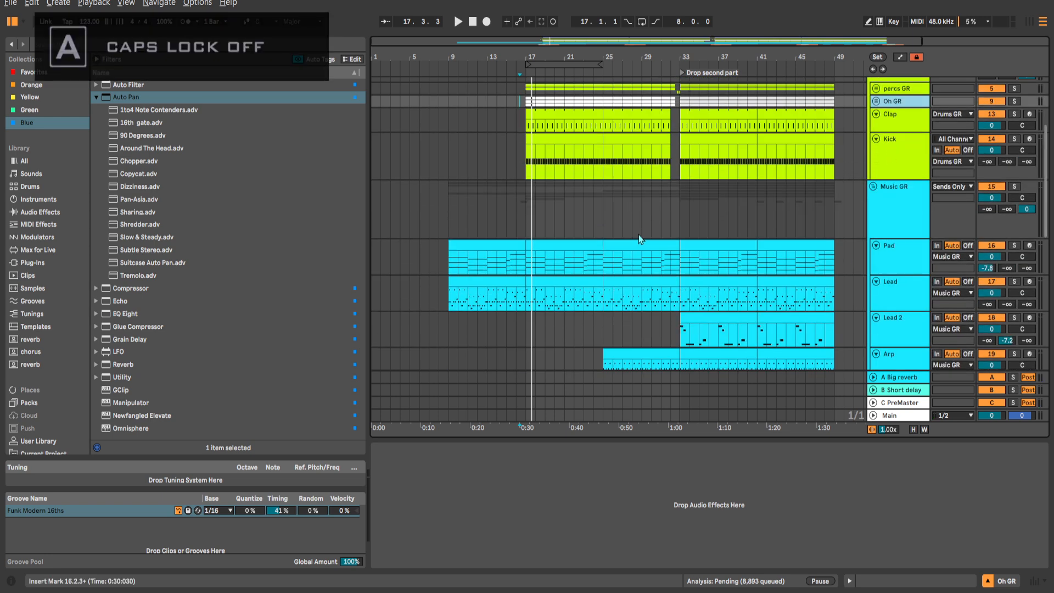
Widen the arrangement's grid spacing to 2/1.
right_click(593, 200)
left_click(705, 312)
right_click(612, 201)
left_click(701, 313)
scroll(616, 215, "down", 2)
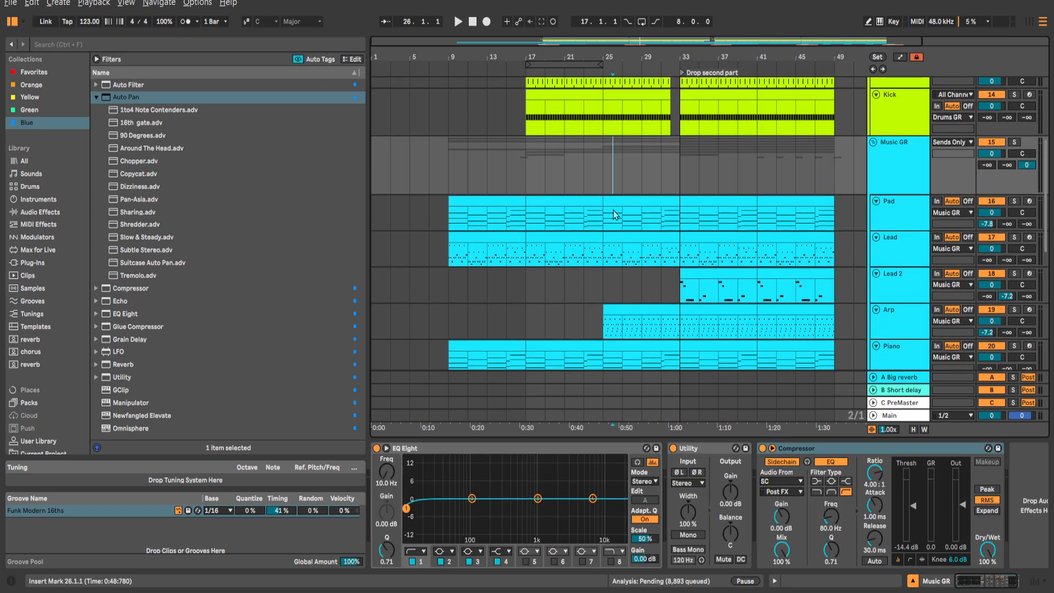
left_click(583, 181)
right_click(524, 176)
left_click(603, 289)
Hide the browser to widen the arrangement, and place the insert marker at bar 9 on the Arp track.
left_click_drag(368, 184, 241, 192)
scroll(400, 217, "down", 4)
left_click(322, 144)
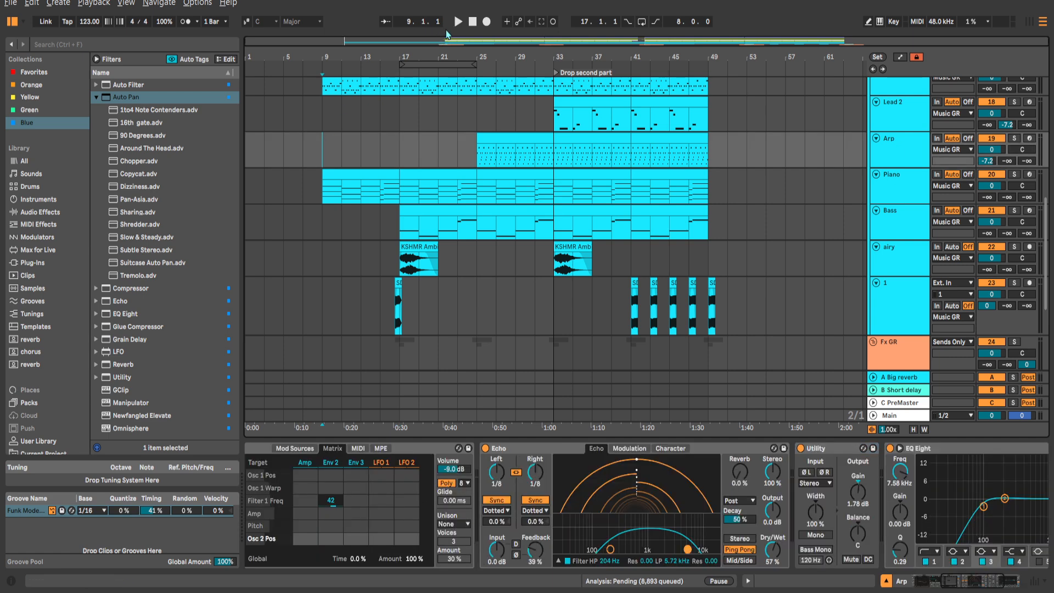
key("ctrl+alt+b")
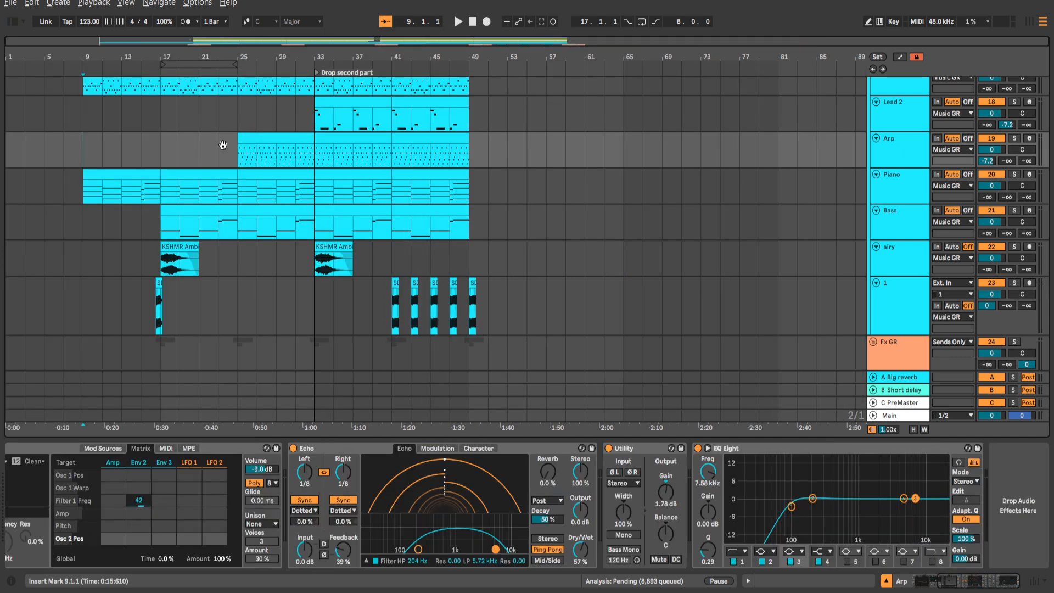
Play the arrangement from bar 9 past bar 49, following the lead-in and both drop parts across the tracks.
scroll(335, 185, "up", 1)
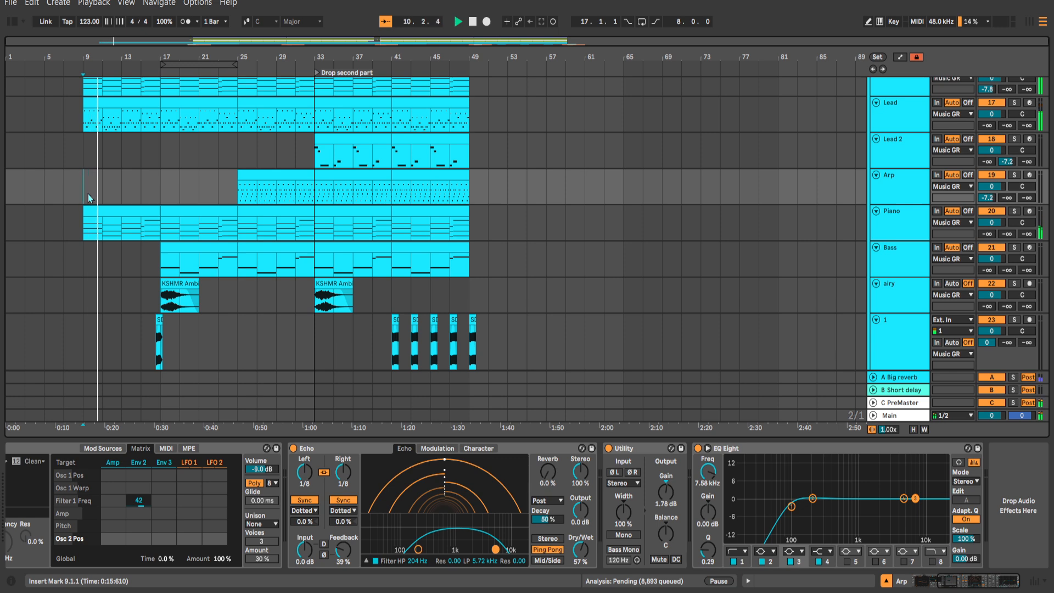
scroll(89, 199, "up", 3)
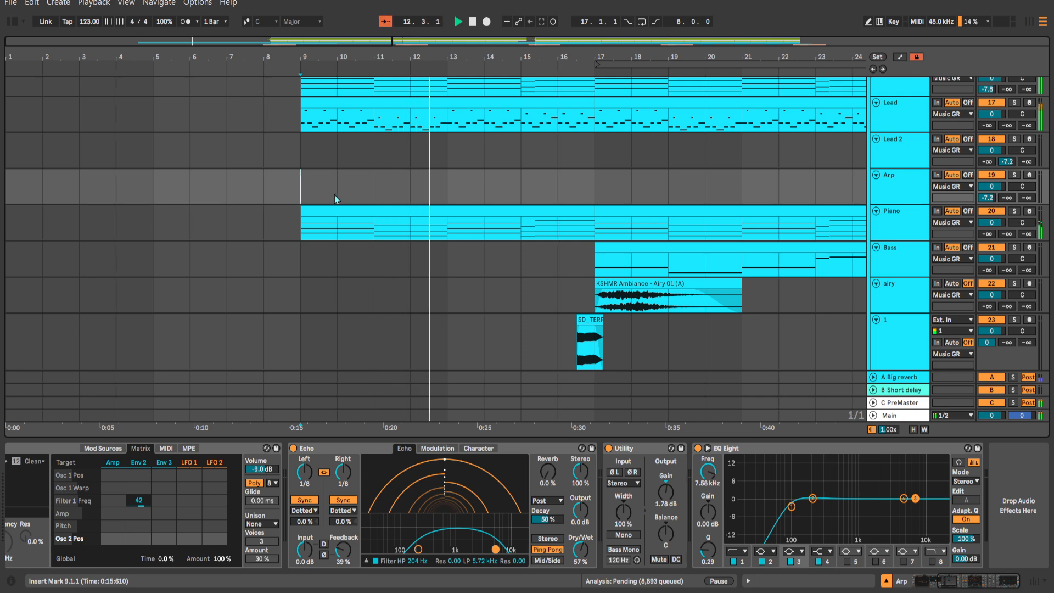
scroll(334, 196, "up", 2)
scroll(388, 134, "right", 3)
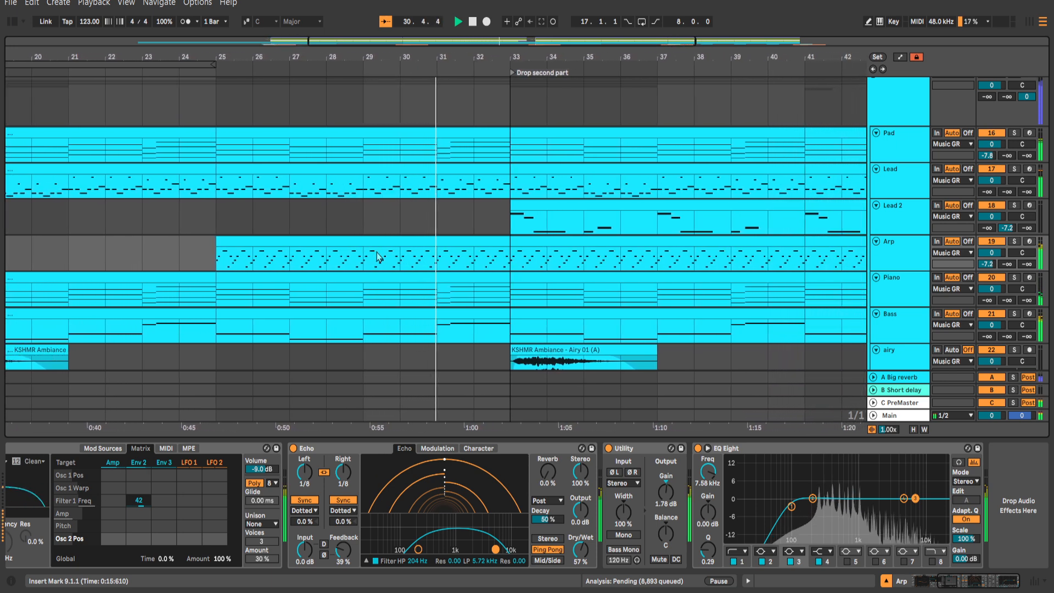
scroll(417, 241, "up", 8)
scroll(408, 245, "up", 2)
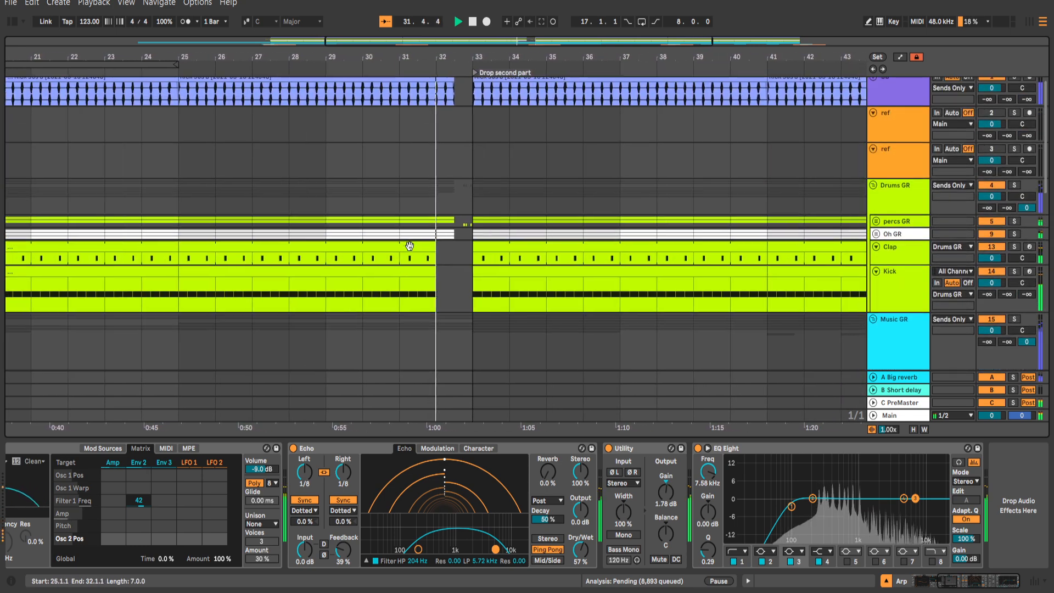
scroll(410, 248, "down", 3)
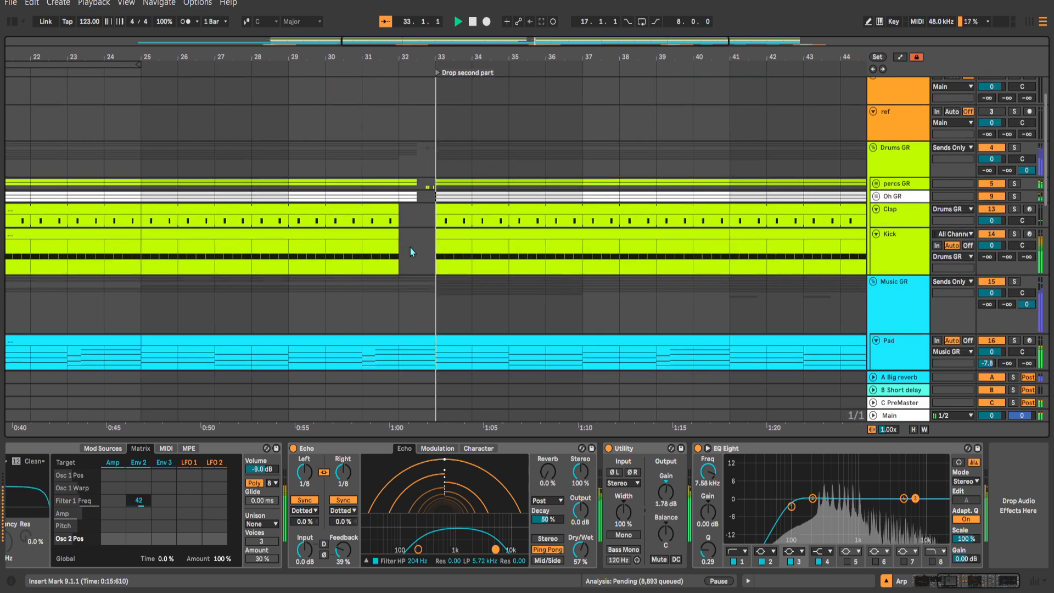
scroll(409, 251, "down", 6)
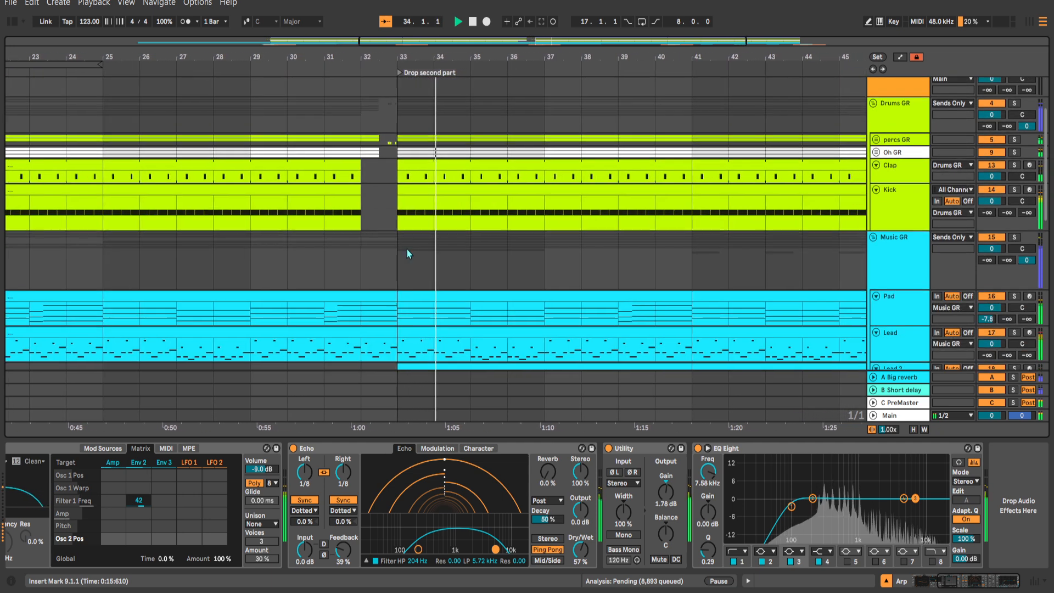
scroll(407, 253, "down", 4)
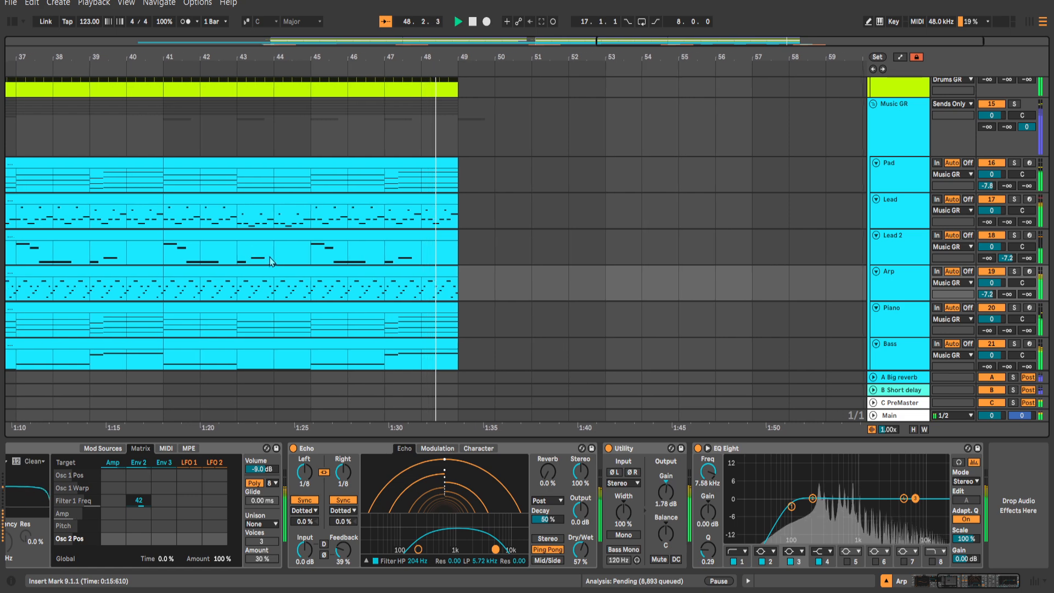
scroll(329, 252, "down", 5)
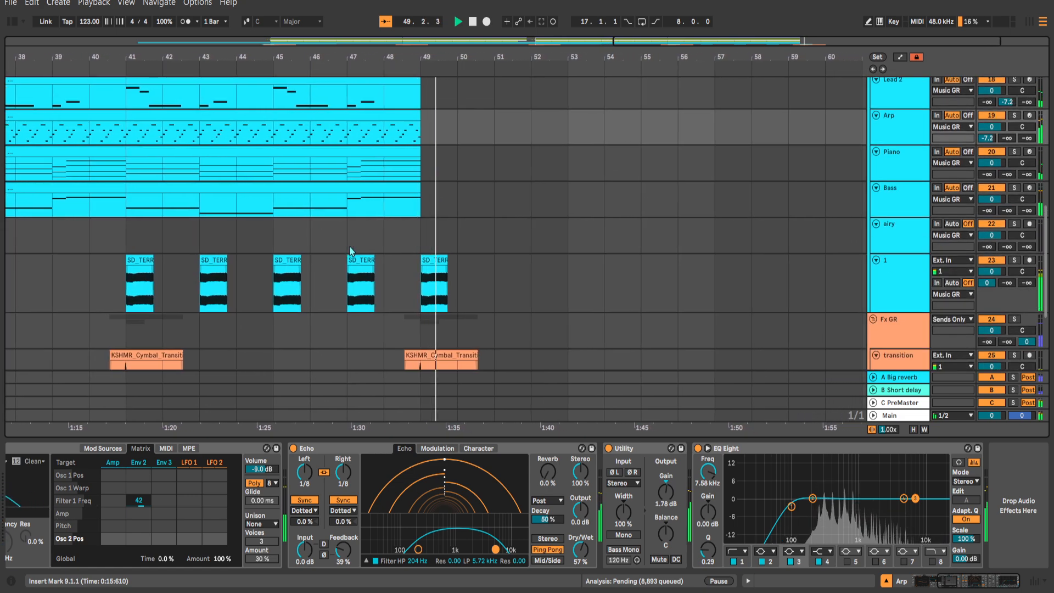
scroll(350, 249, "up", 2)
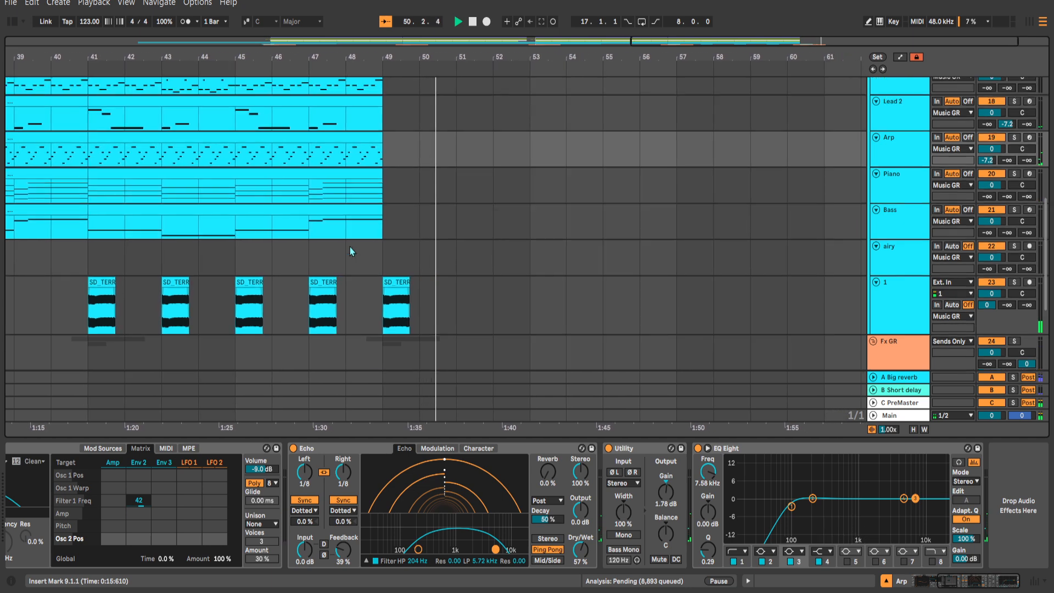
scroll(430, 244, "up", 4)
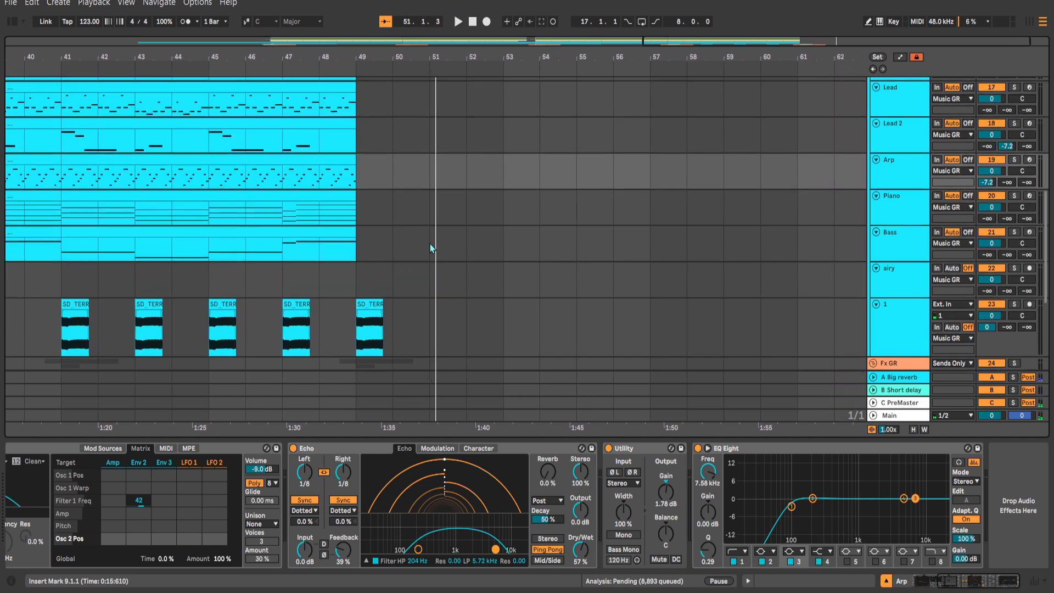
Review the drum, music and vocal chop tracks around the end of the drop at bar 49.
scroll(428, 241, "up", 8)
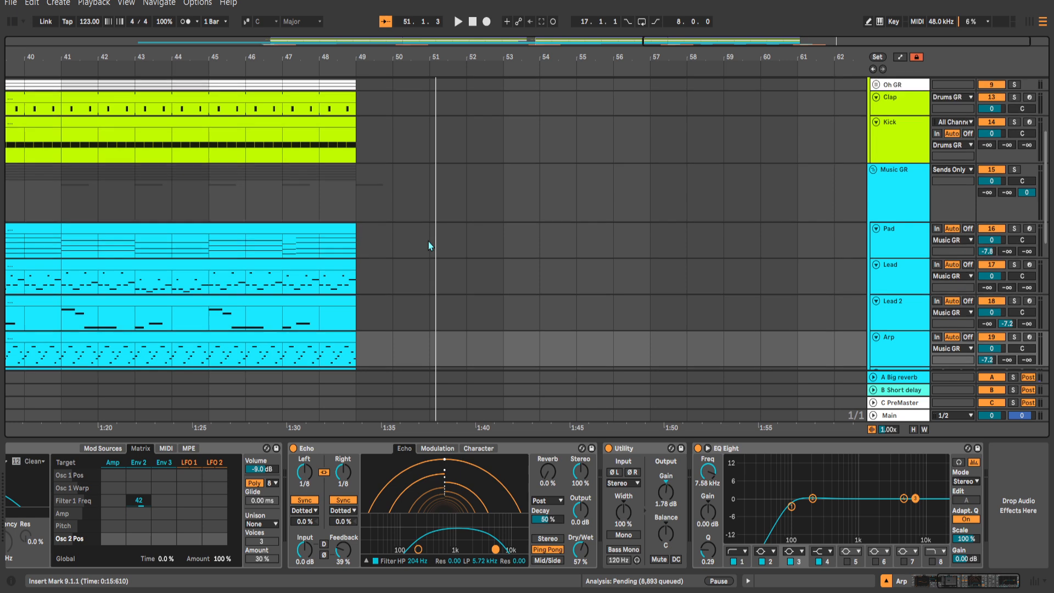
scroll(428, 246, "up", 2)
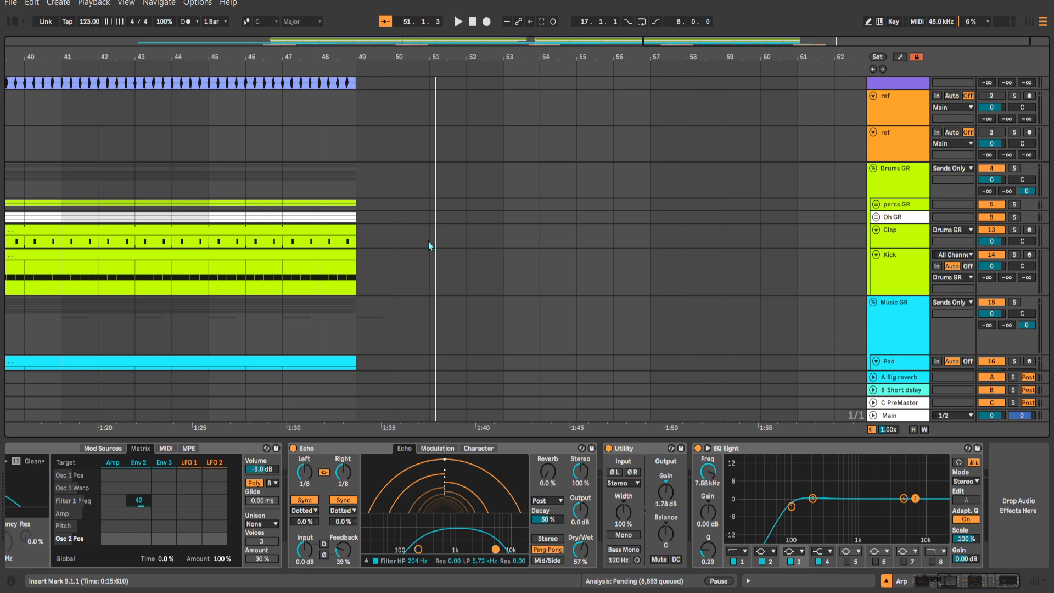
scroll(428, 245, "down", 9)
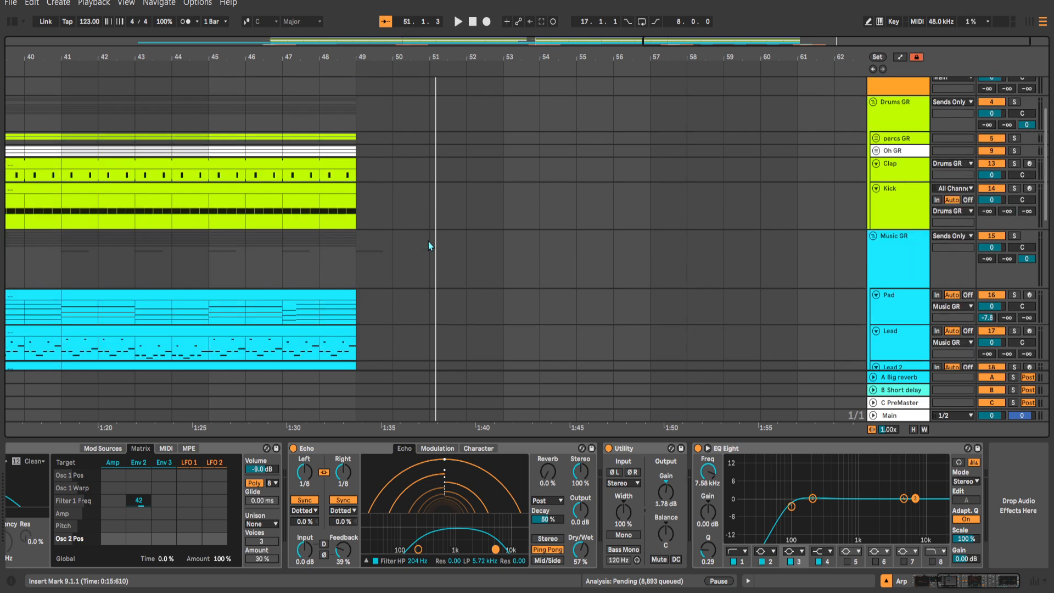
scroll(429, 245, "down", 3)
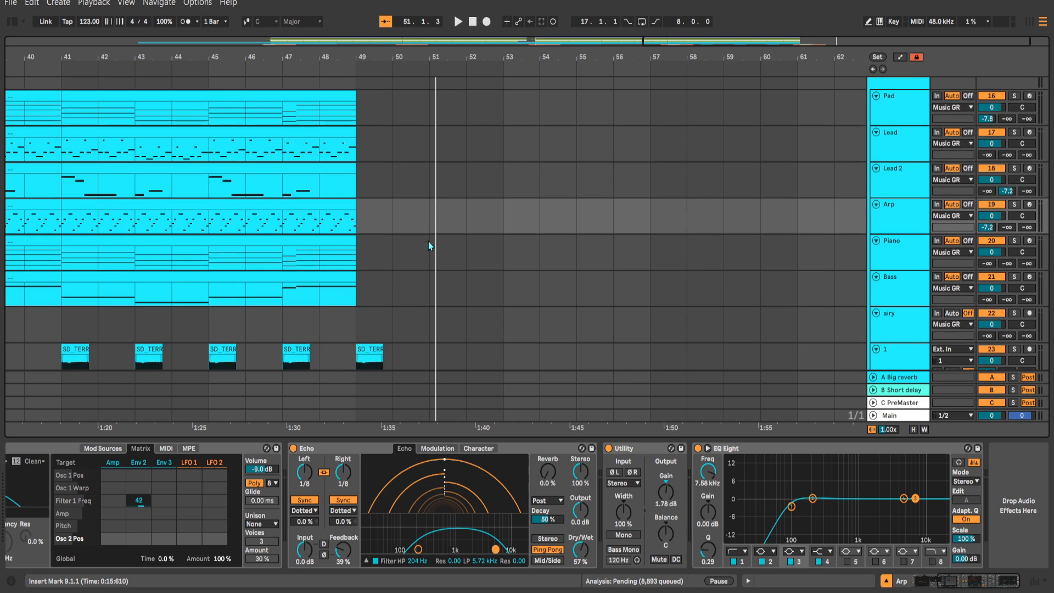
scroll(428, 246, "down", 2)
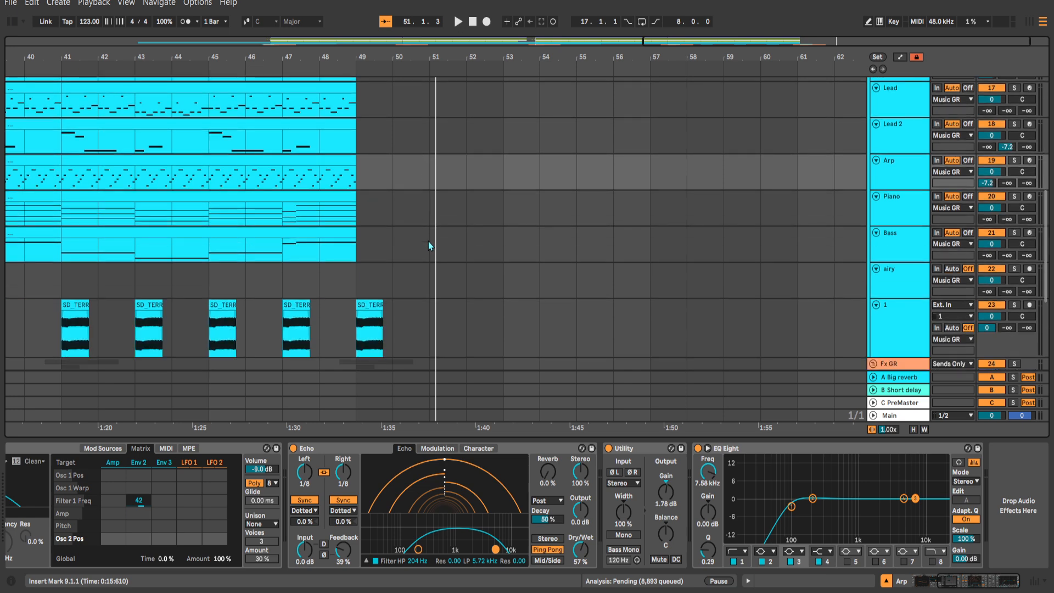